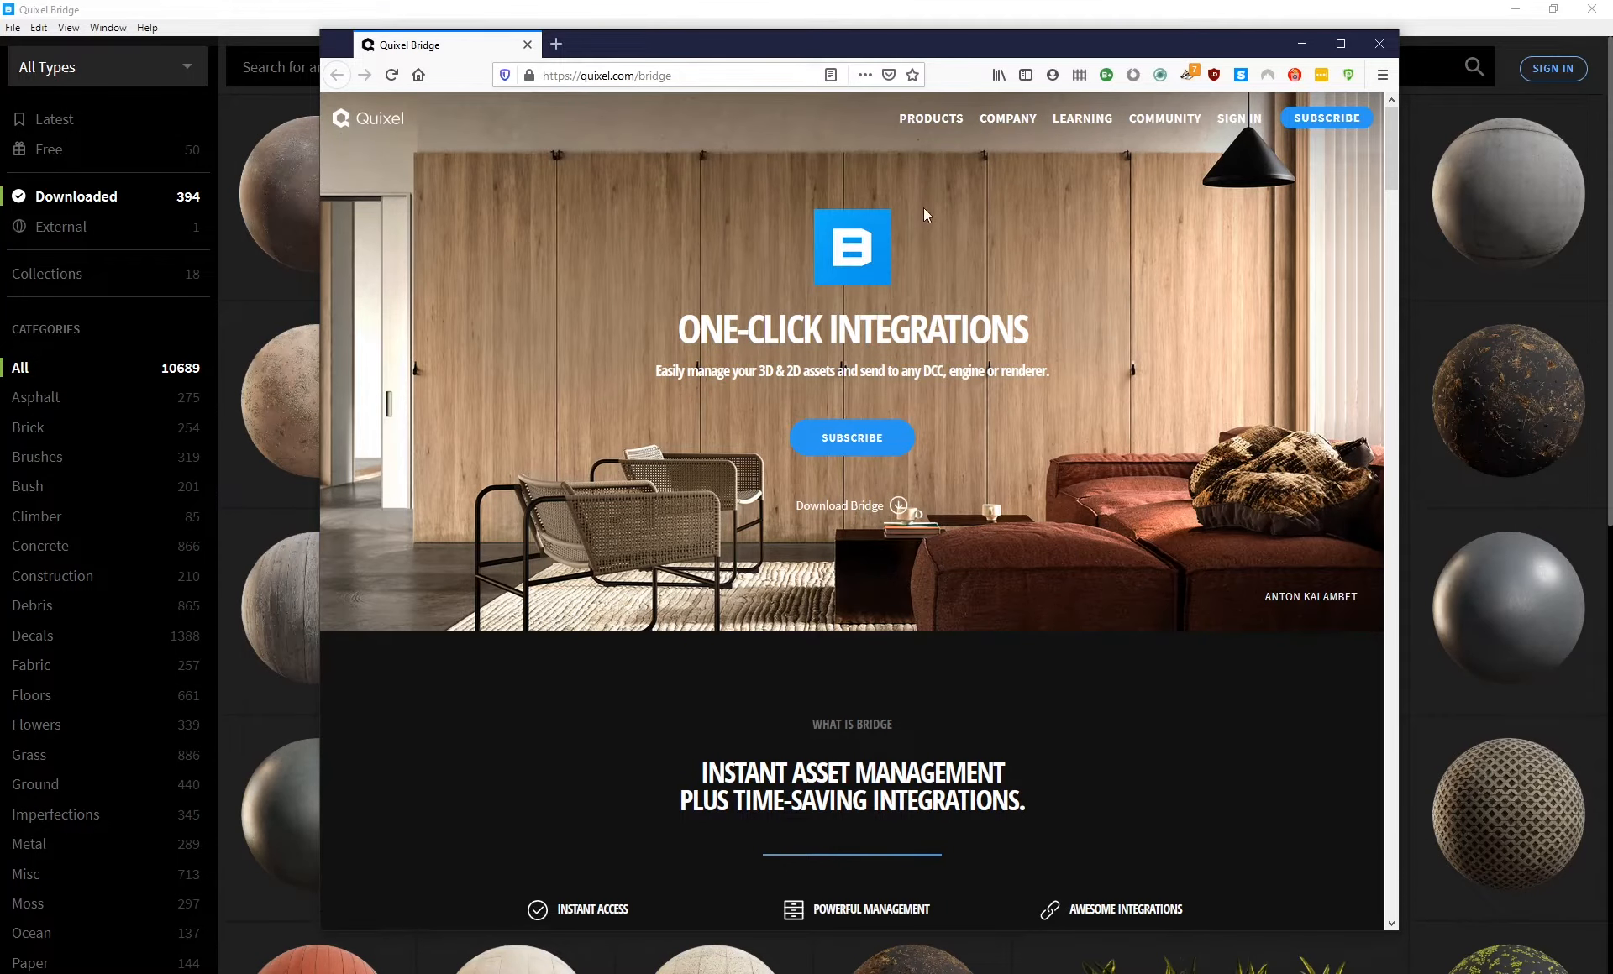
left_click(842, 505)
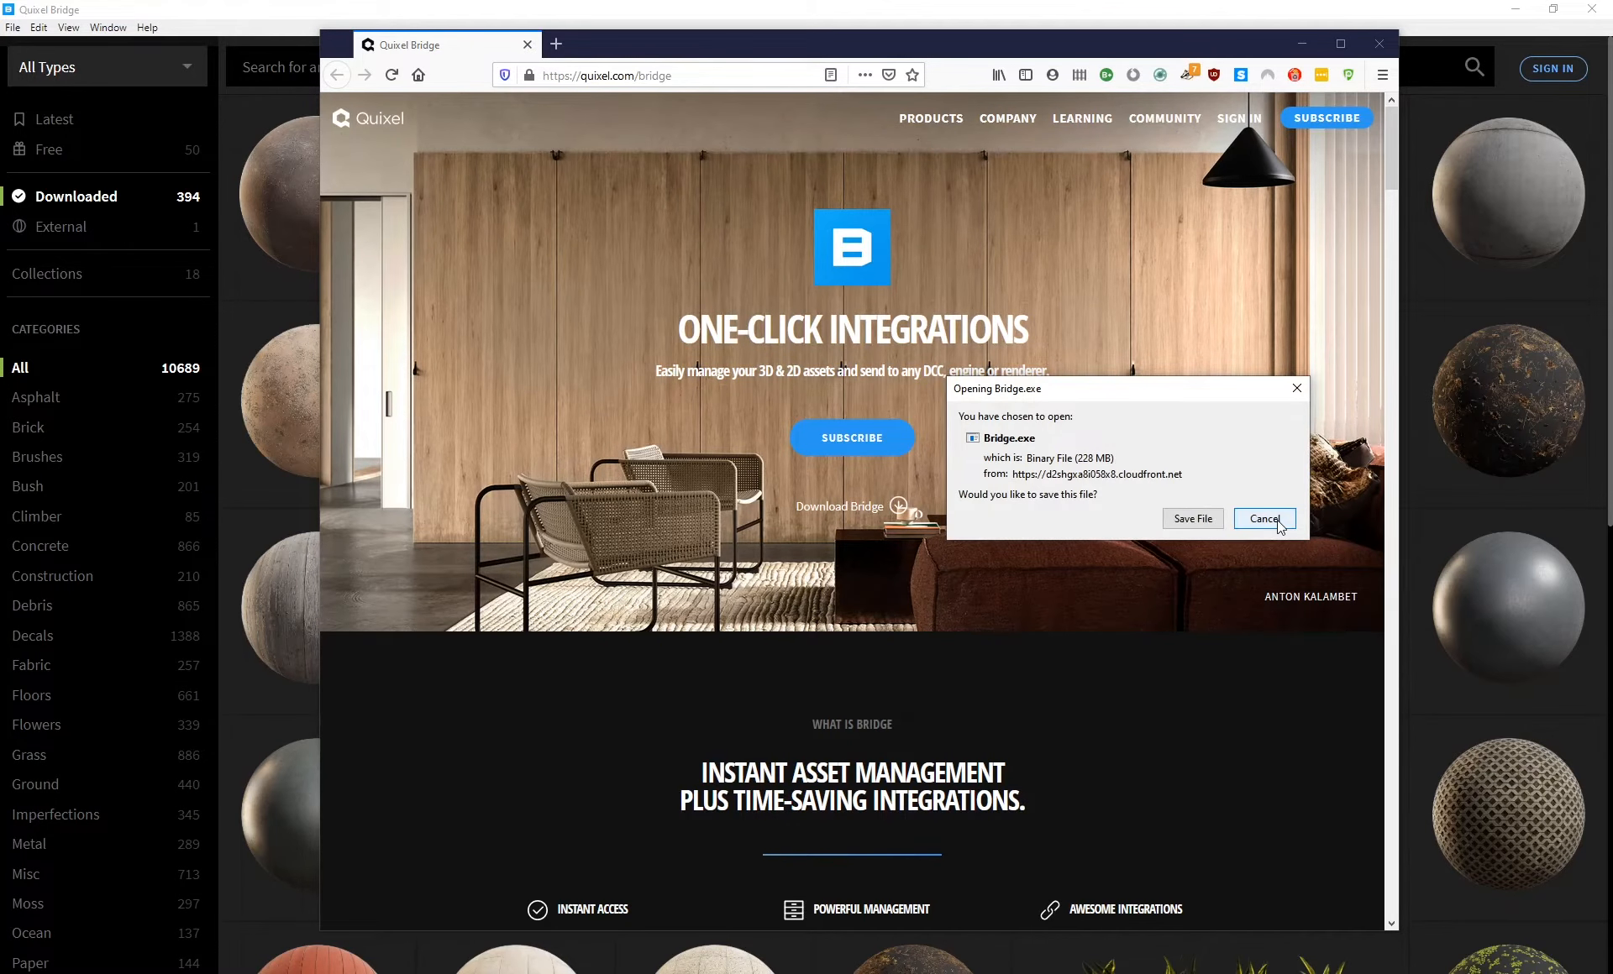
left_click(1263, 519)
left_click(1375, 50)
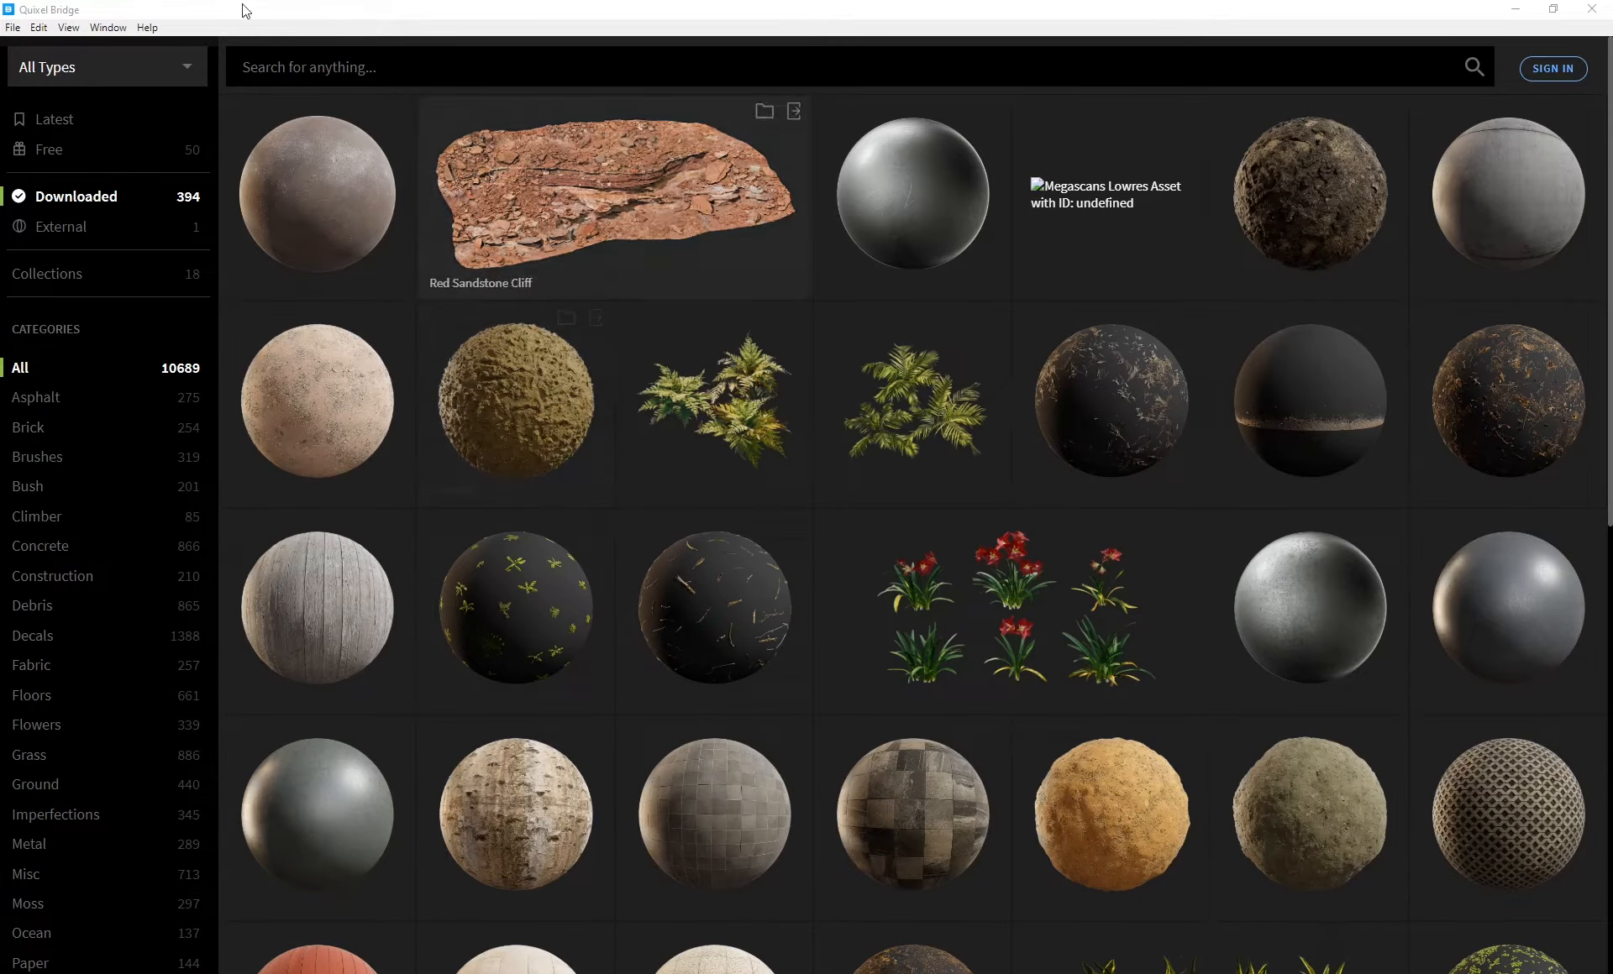
- Examine the local library path in the Bridge settings
left_click(39, 28)
left_click(55, 51)
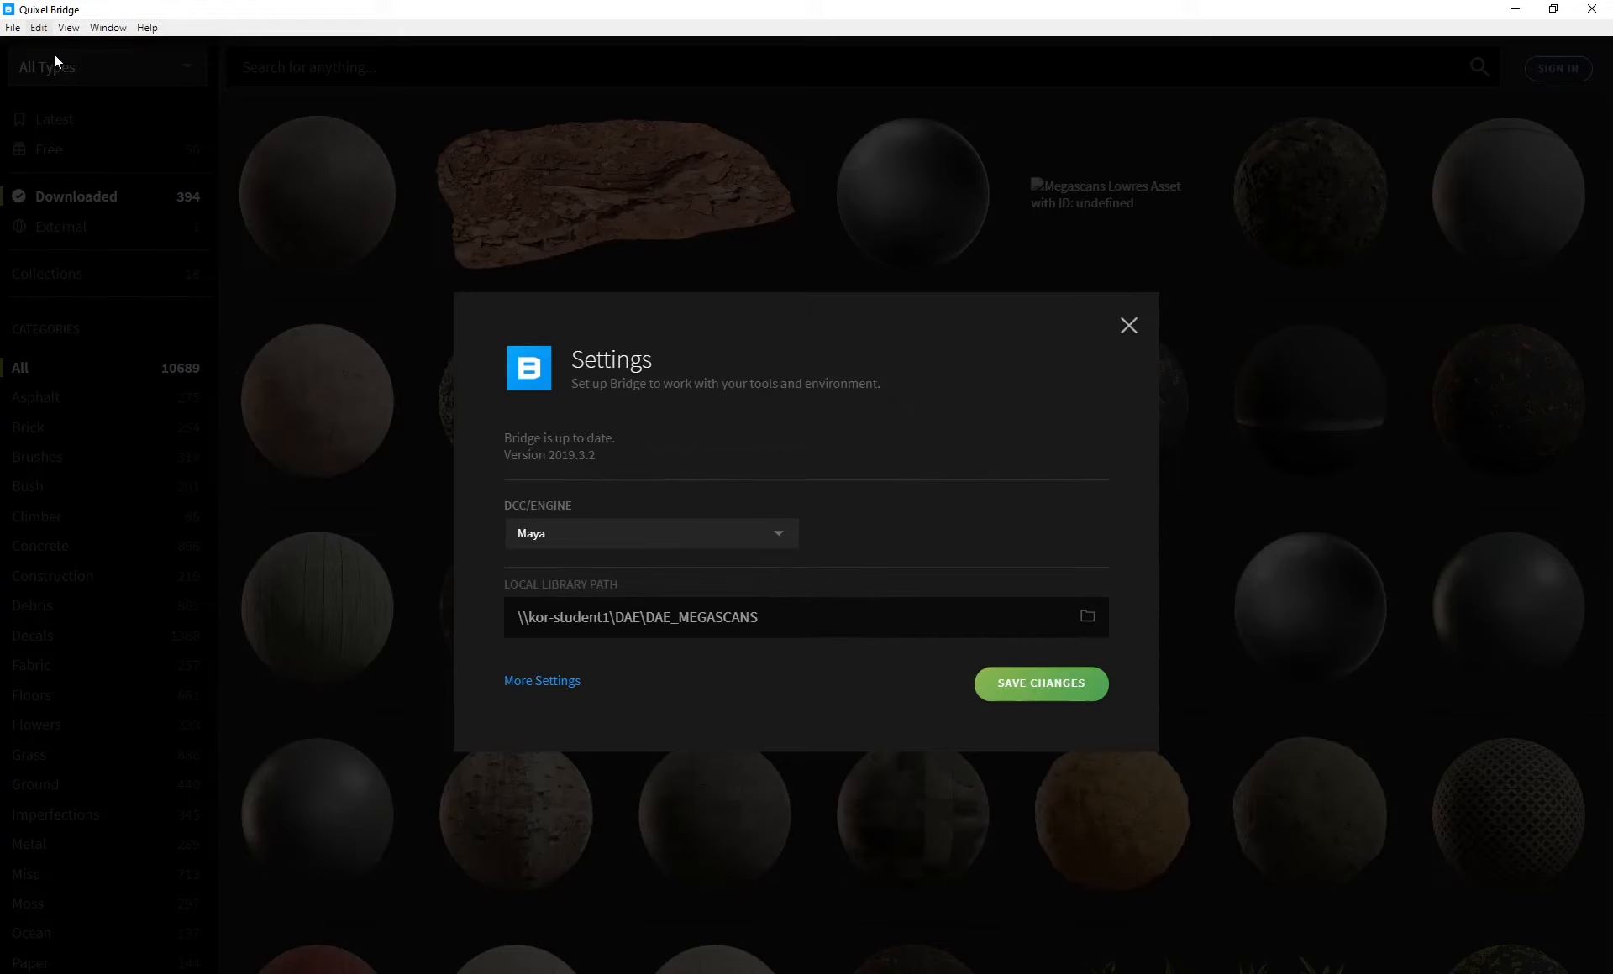
left_click(516, 618)
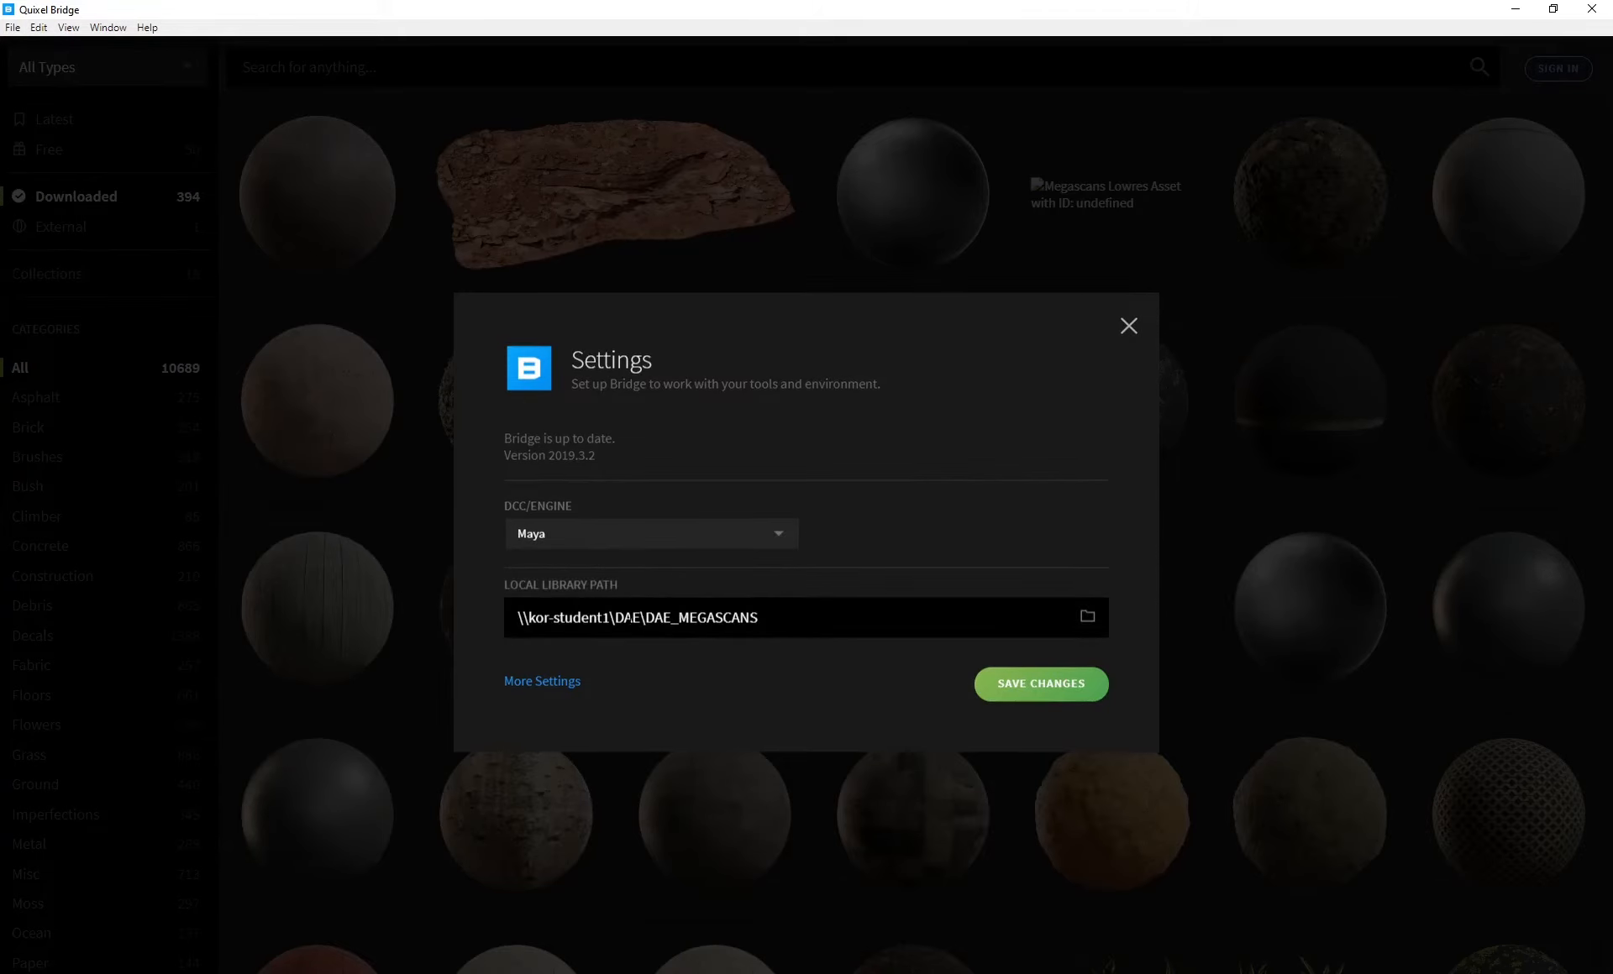
left_click_drag(764, 620, 506, 599)
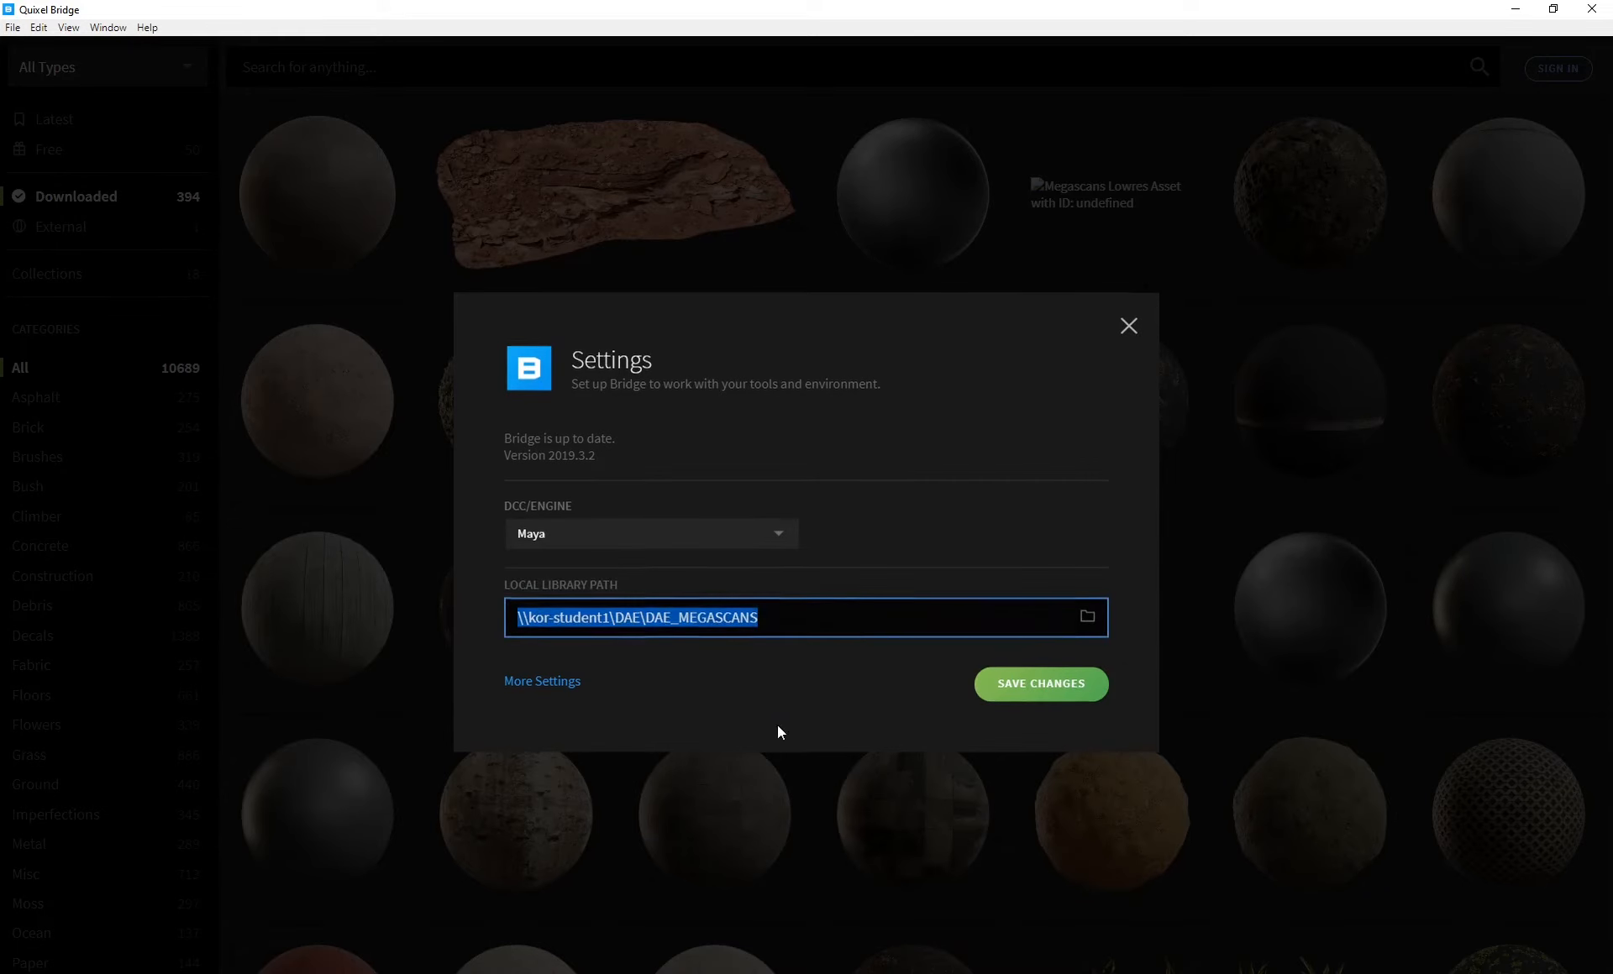
left_click(1128, 325)
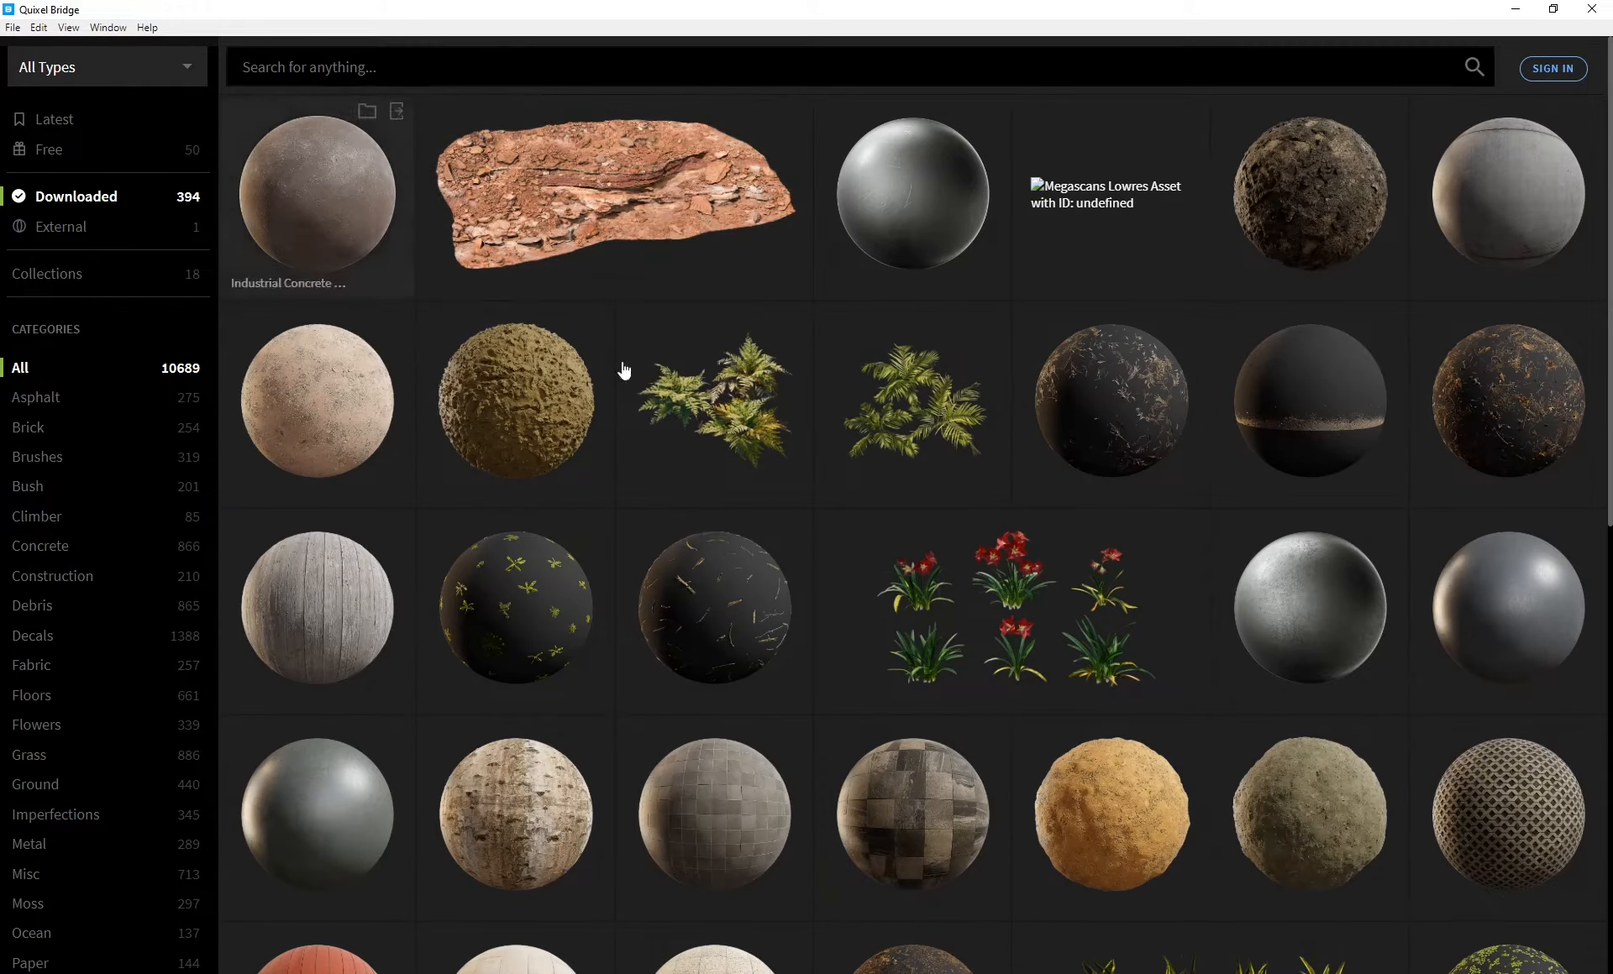
- Search the downloaded assets for "rock"
left_click(243, 67)
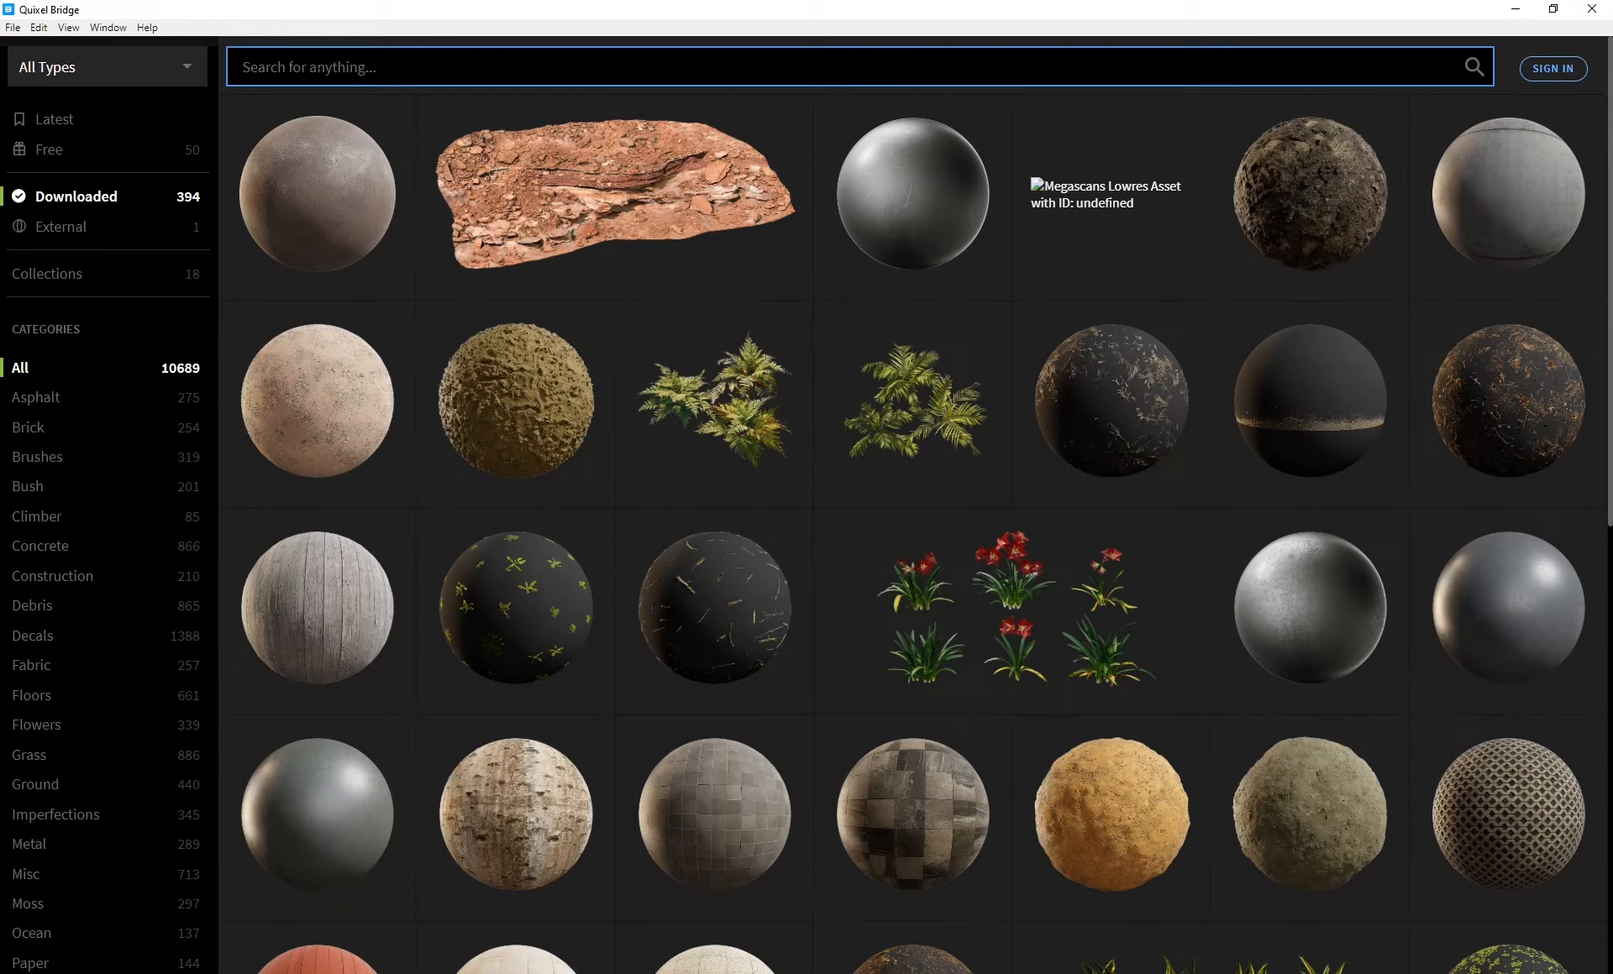
type("rock")
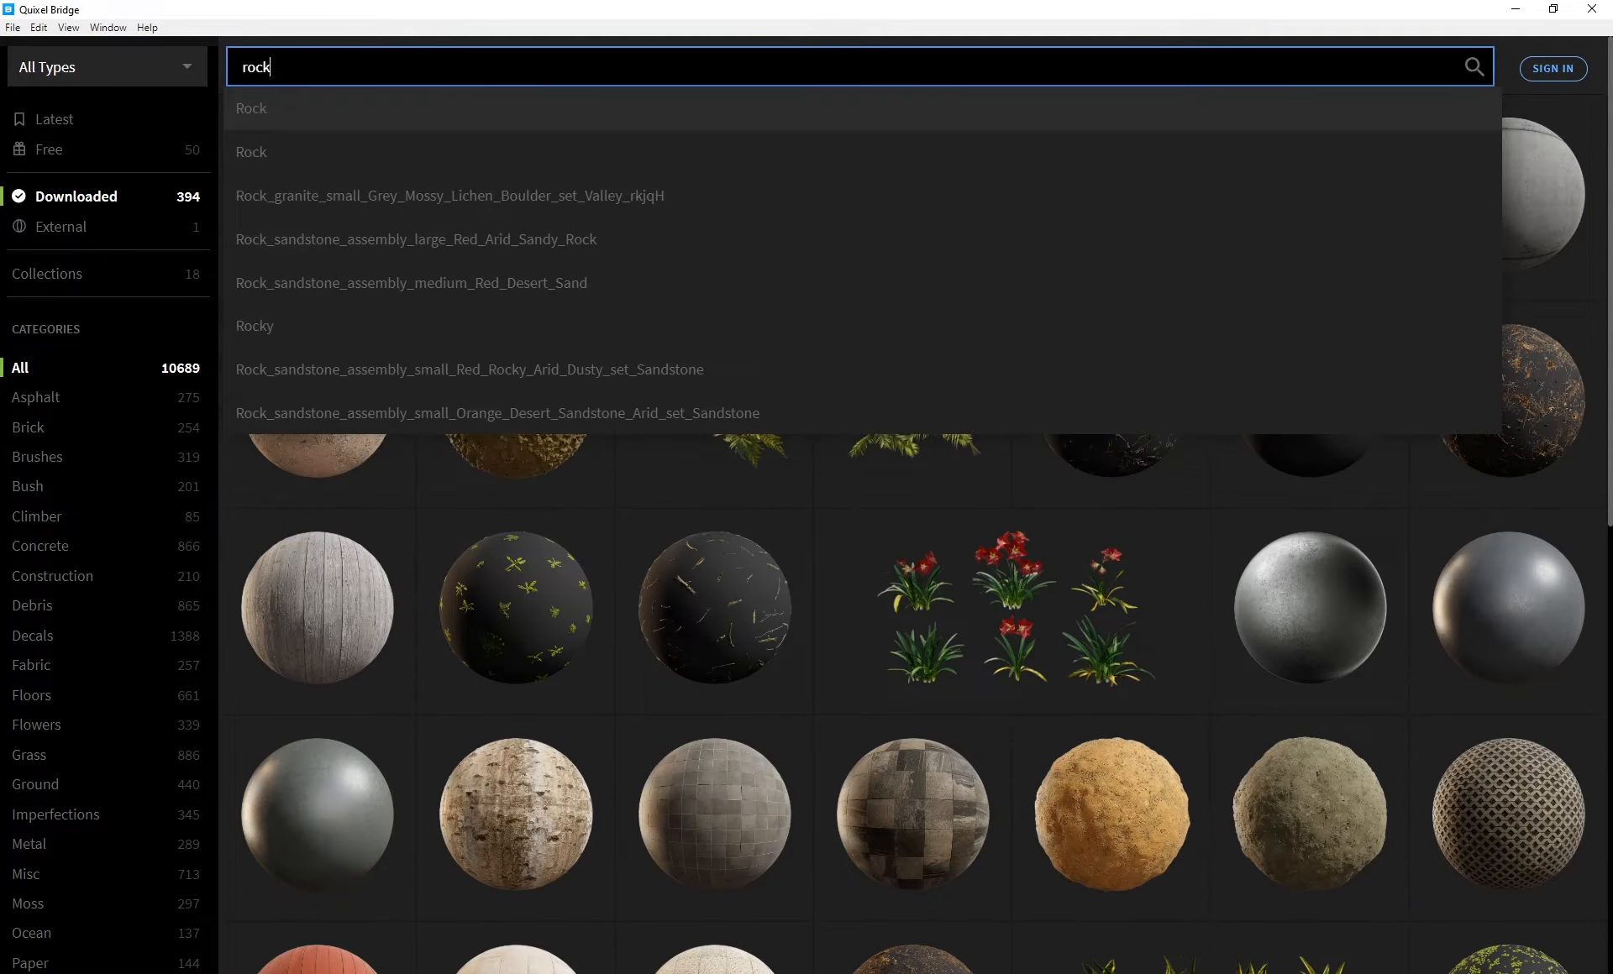
key("Return")
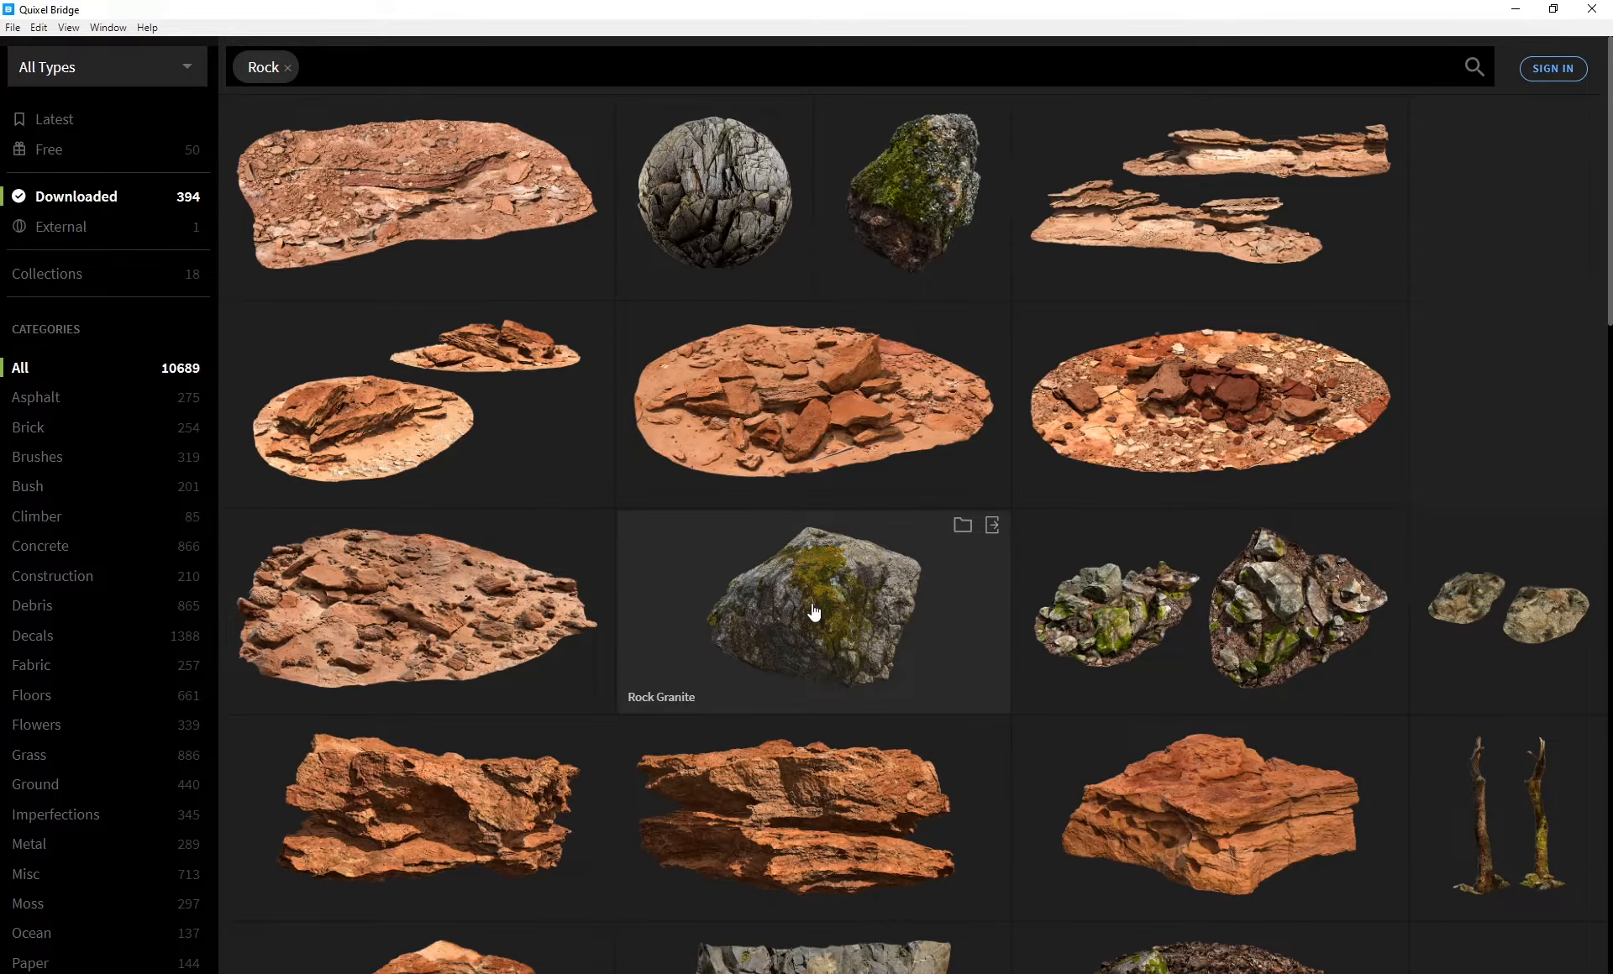
- Open the Rock Volcanic asset's file folder, plus the volcanic_rock folder inside the Maya project's assets folder
scroll(853, 544, "down", 5)
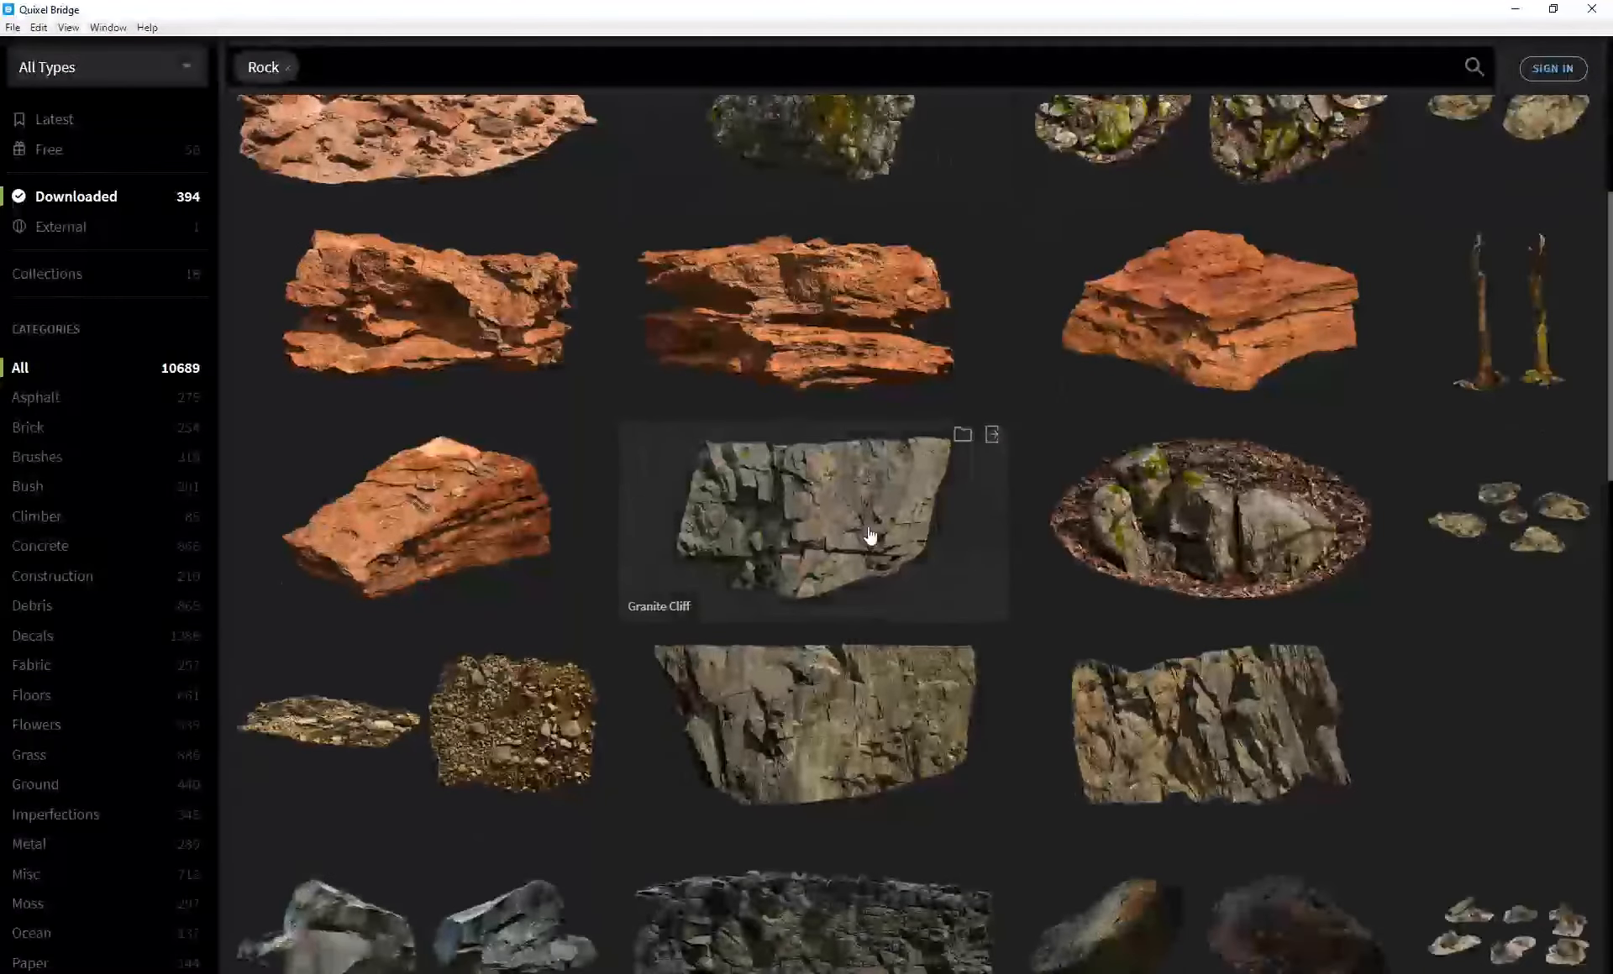
scroll(865, 538, "down", 6)
scroll(864, 546, "down", 4)
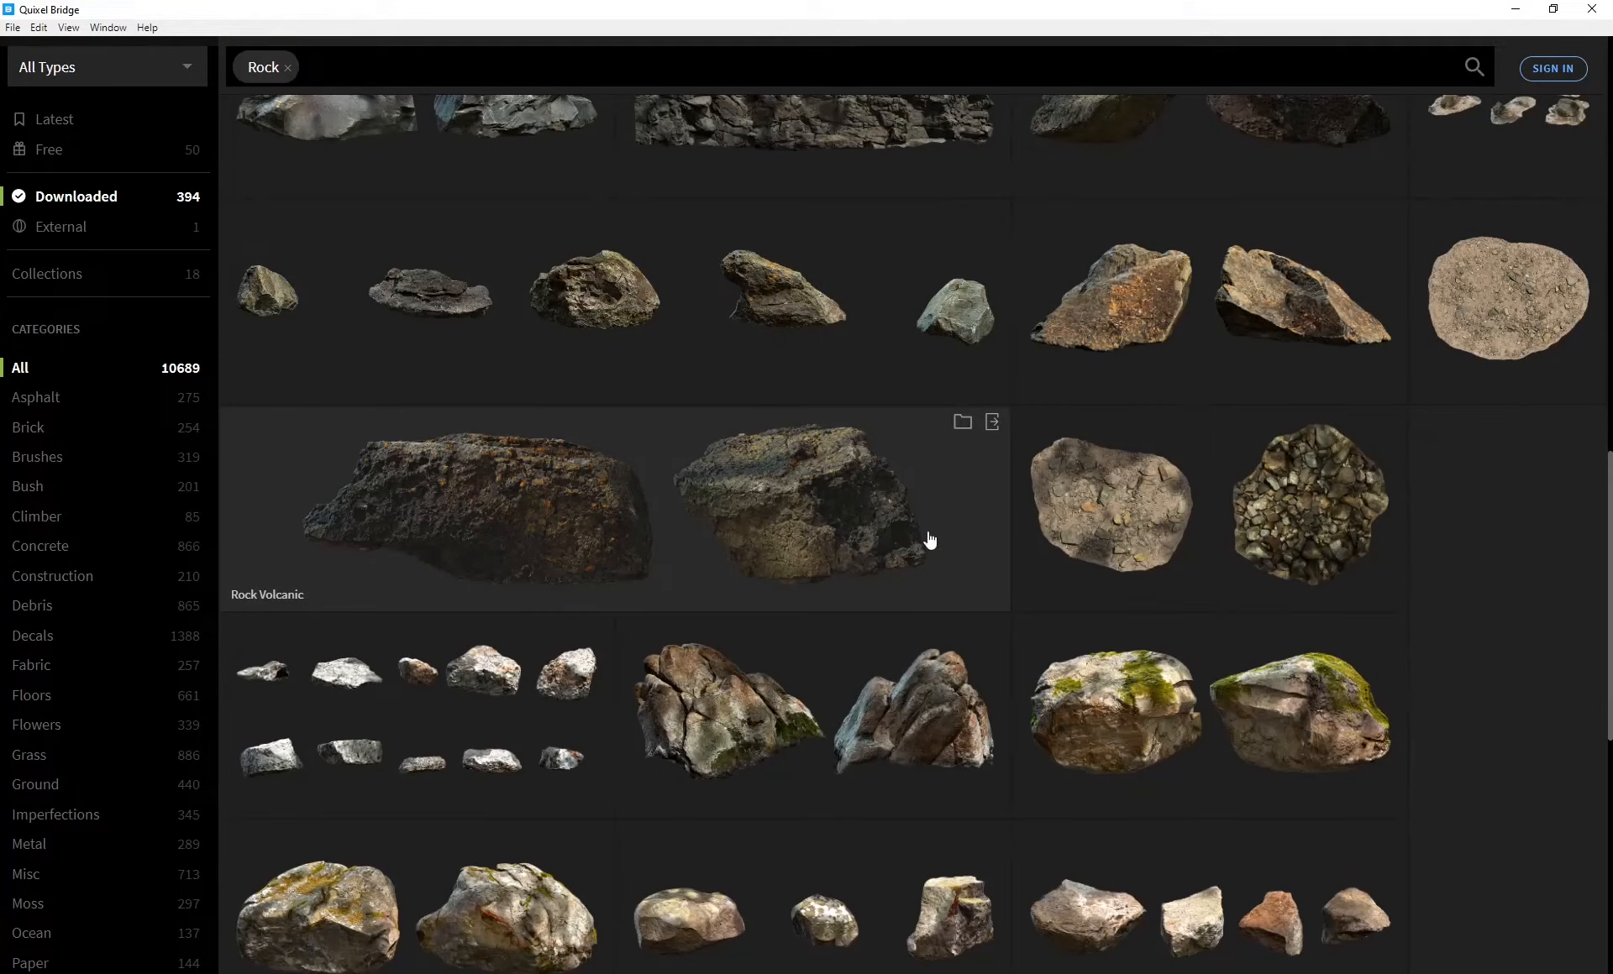
left_click(963, 423)
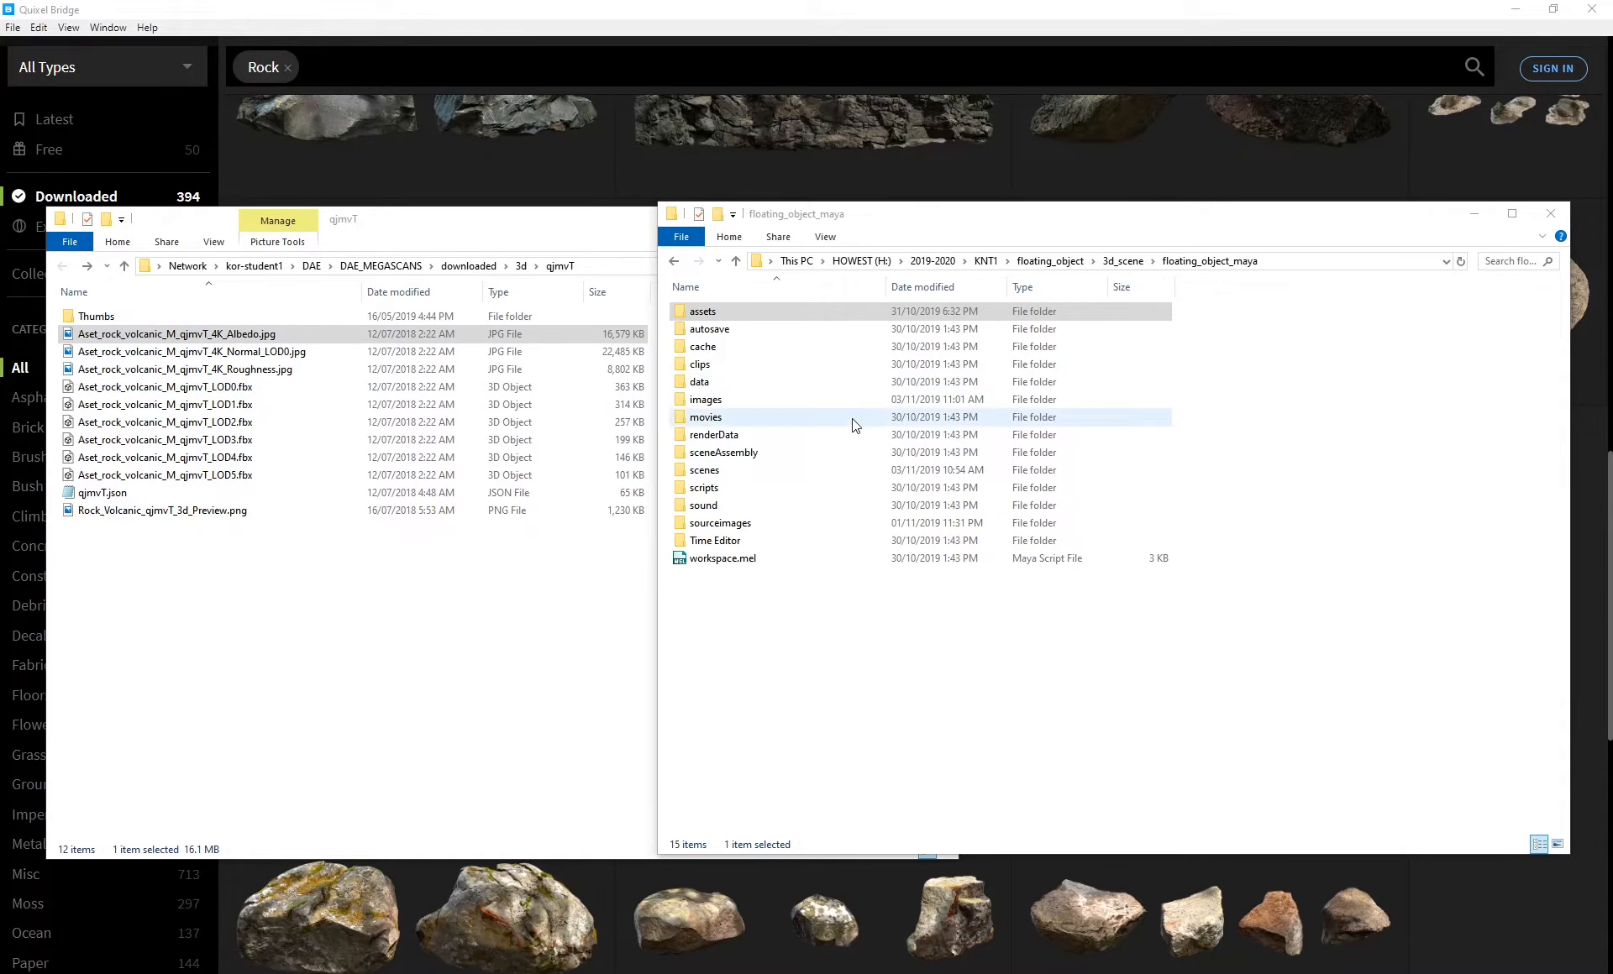
double_click(701, 315)
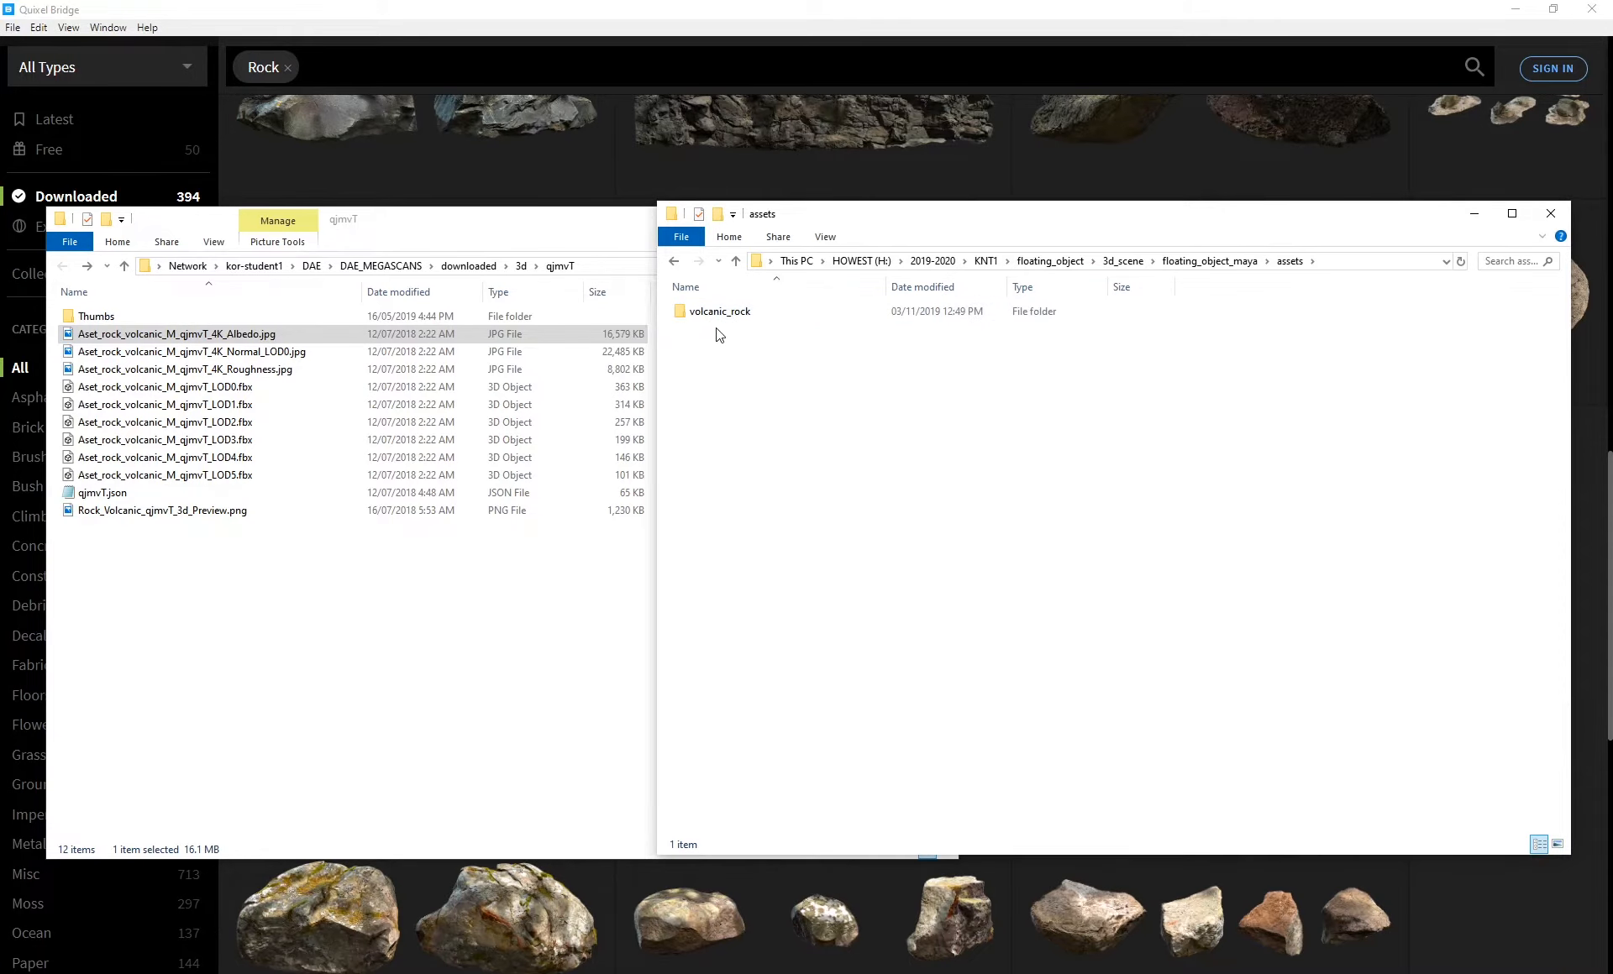
double_click(687, 314)
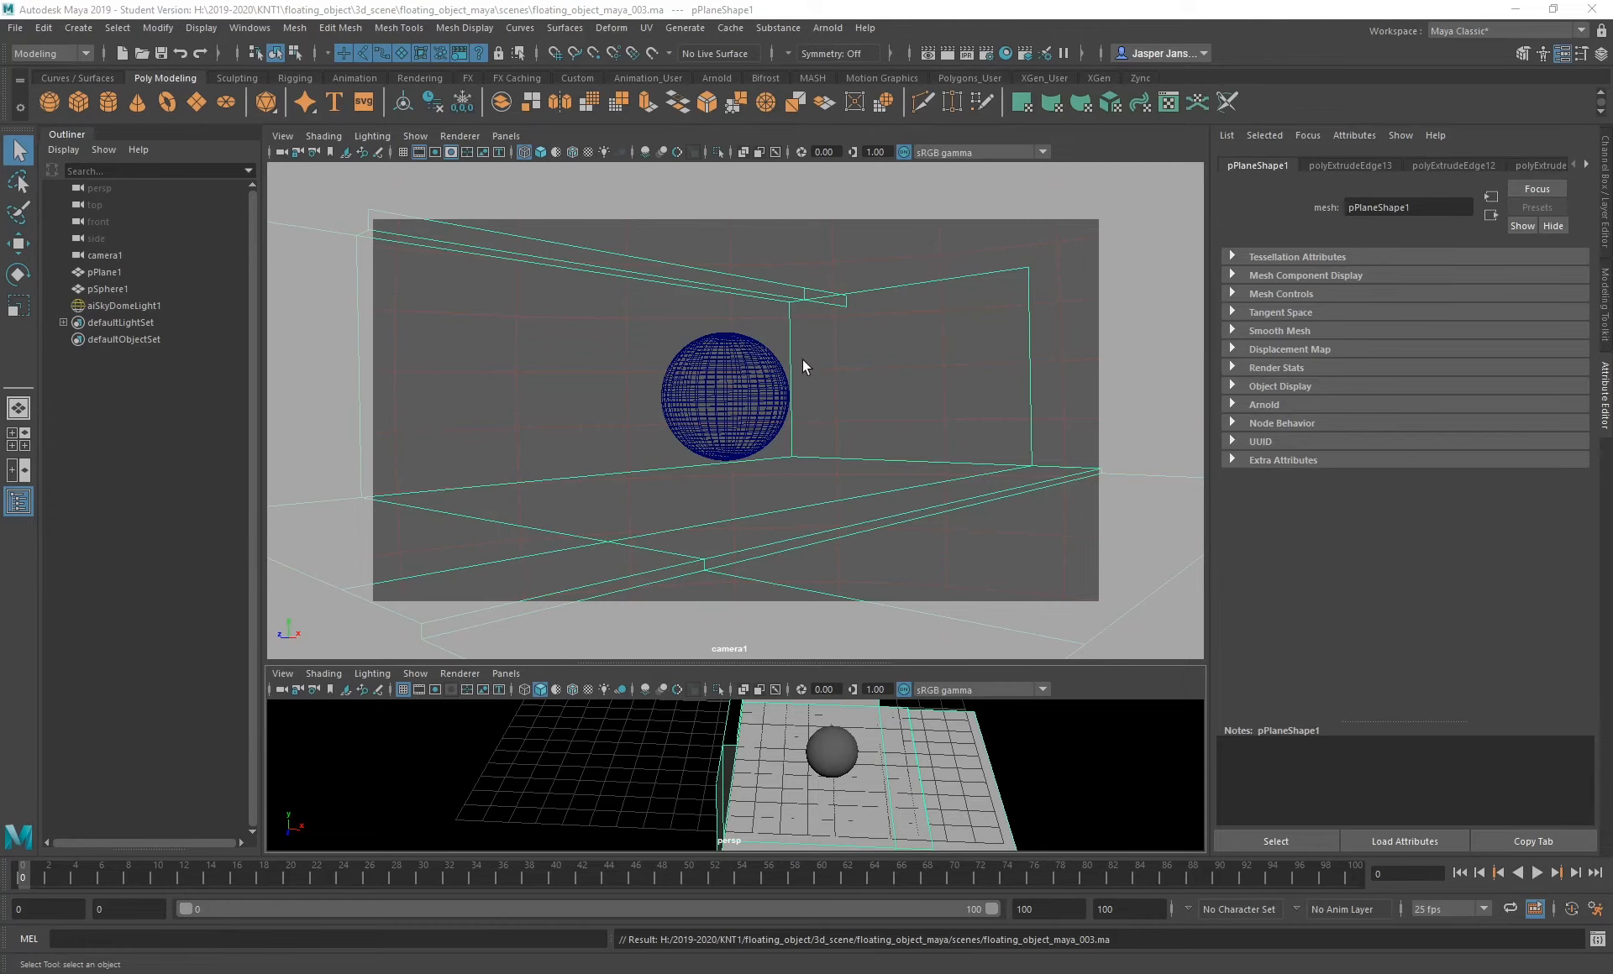
- In Maya, import Aset_rock_volcanic_M_qjmvT_LOD0.fbx from the project's assets/volcanic_rock folder
left_click(15, 27)
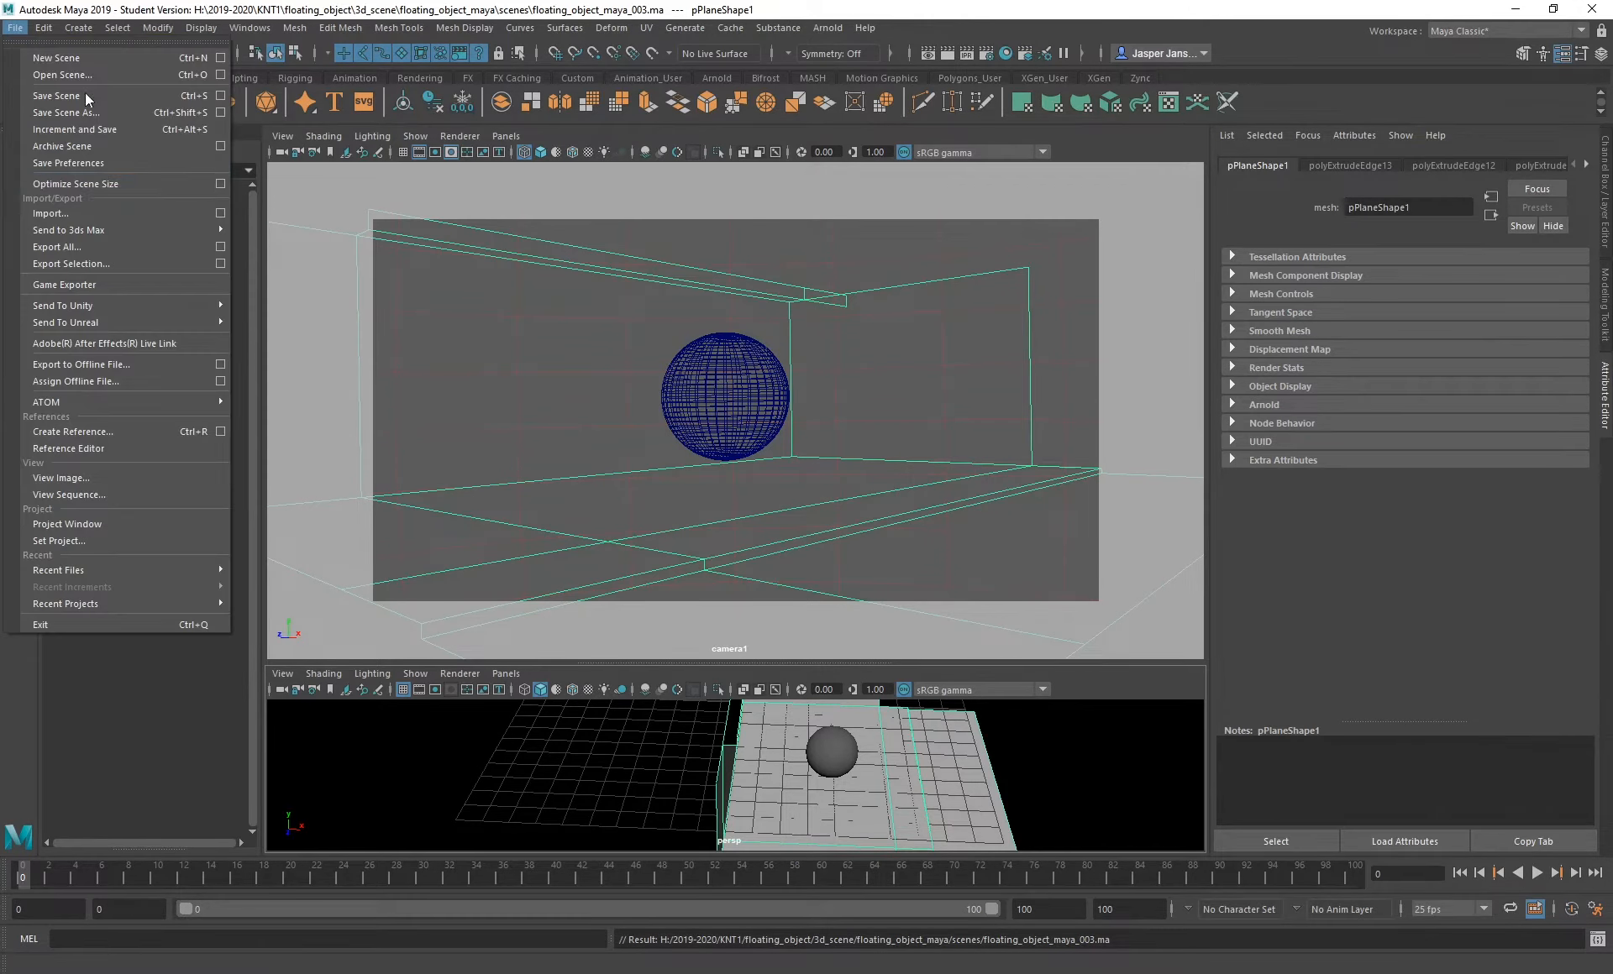
left_click(96, 214)
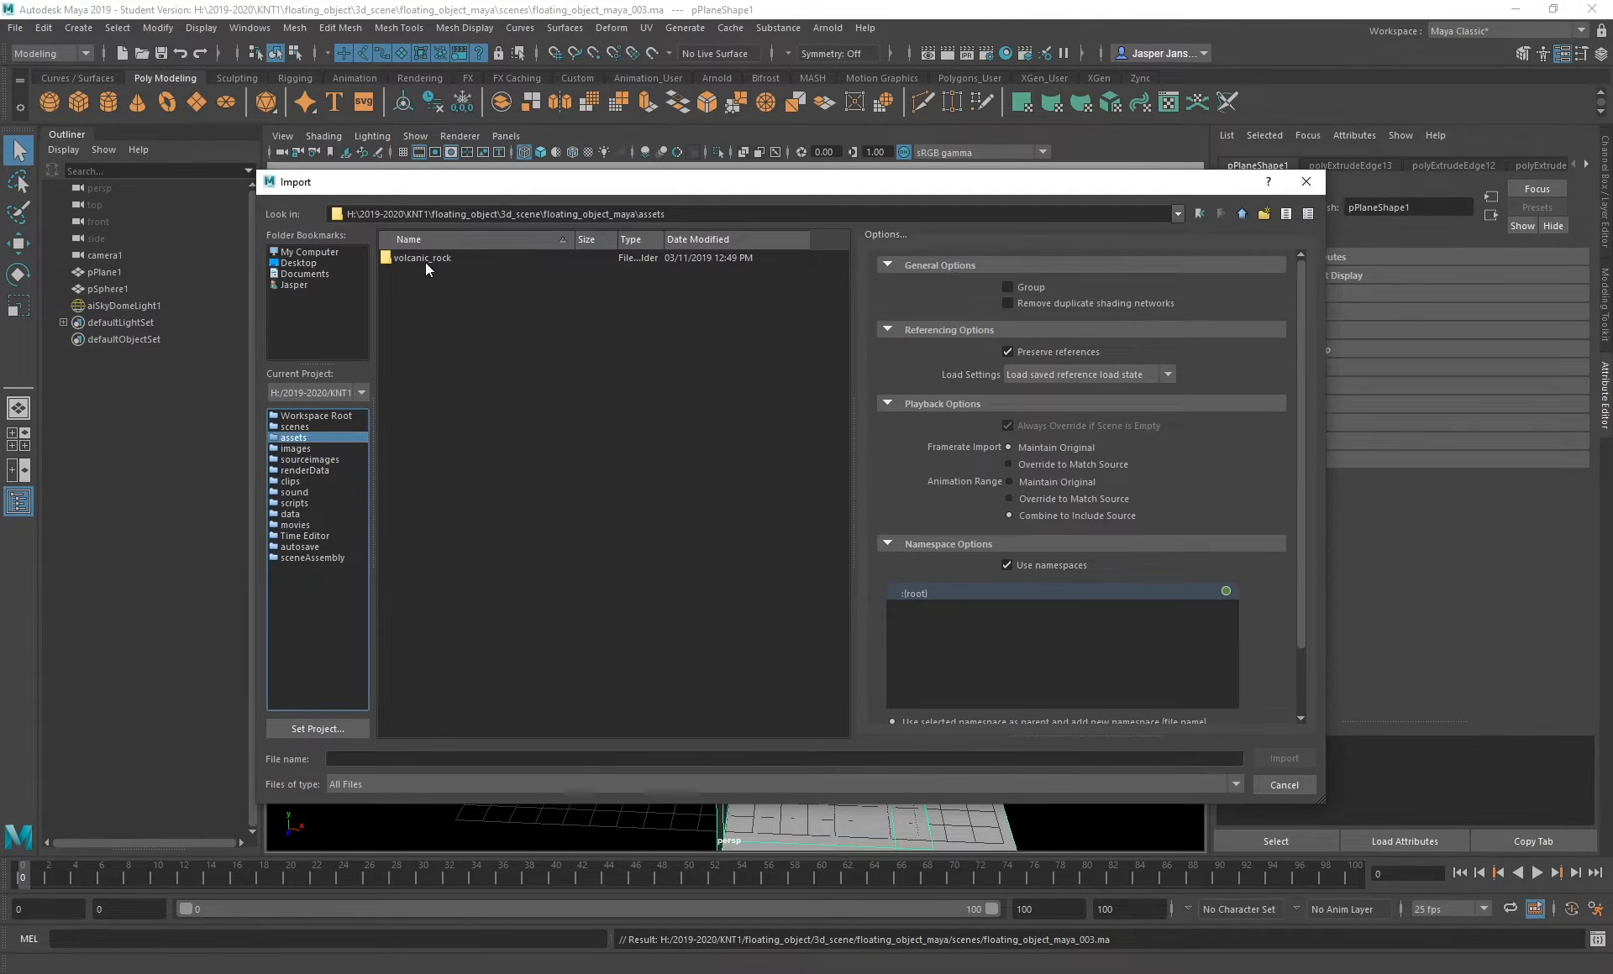
double_click(425, 258)
left_click(511, 299)
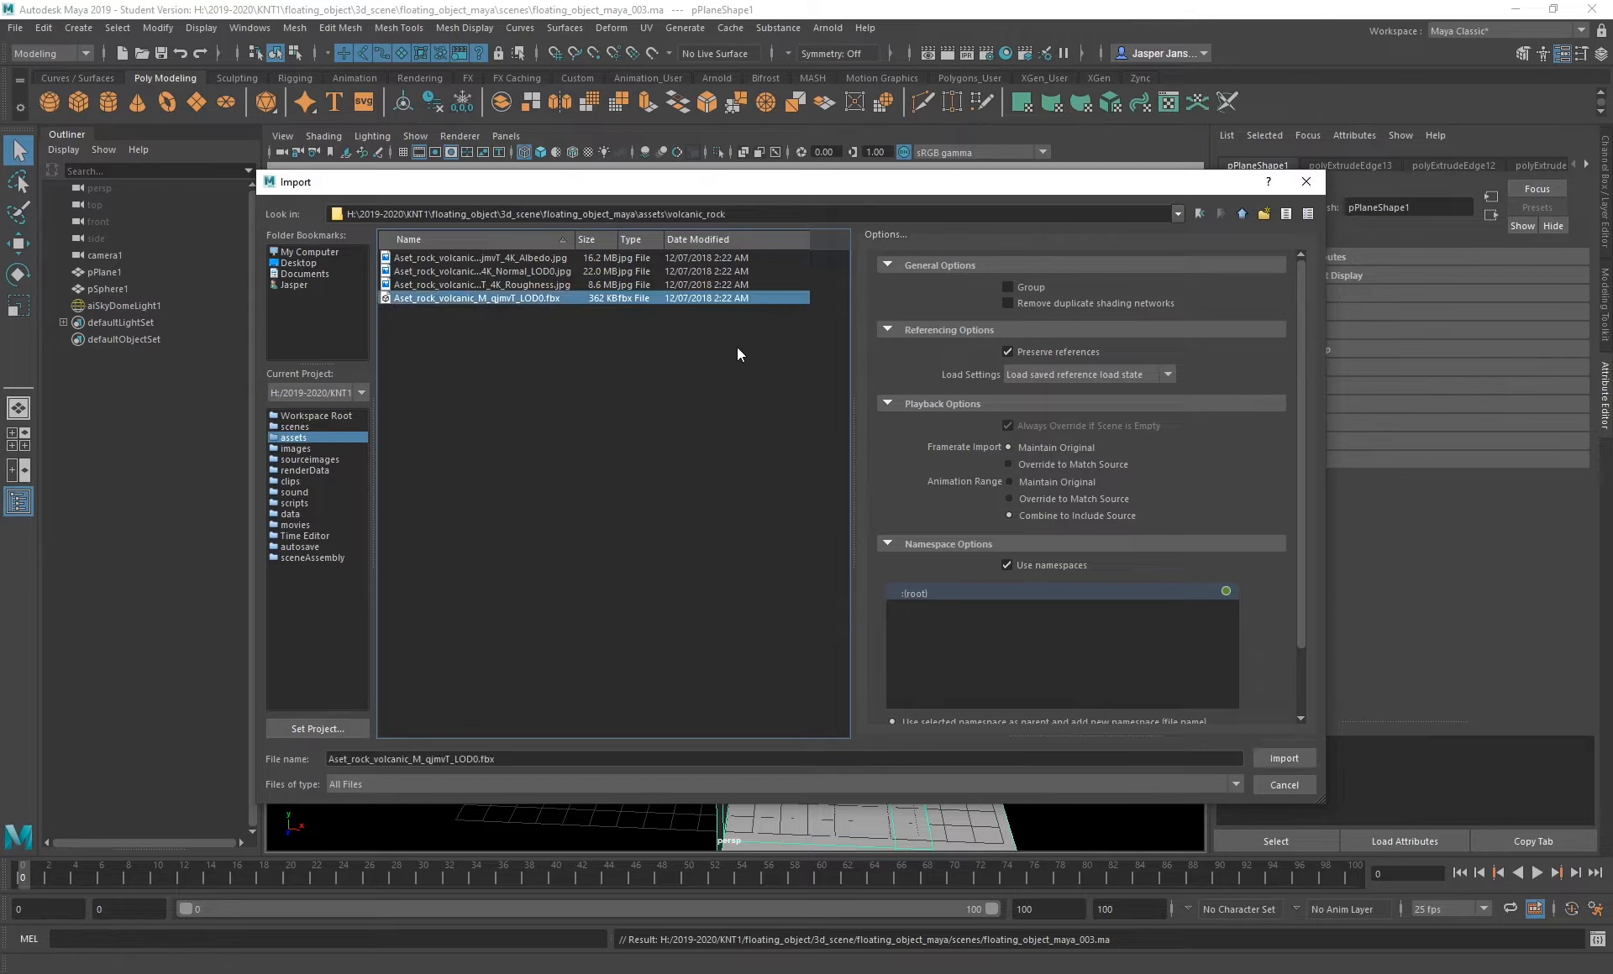
left_click(1284, 759)
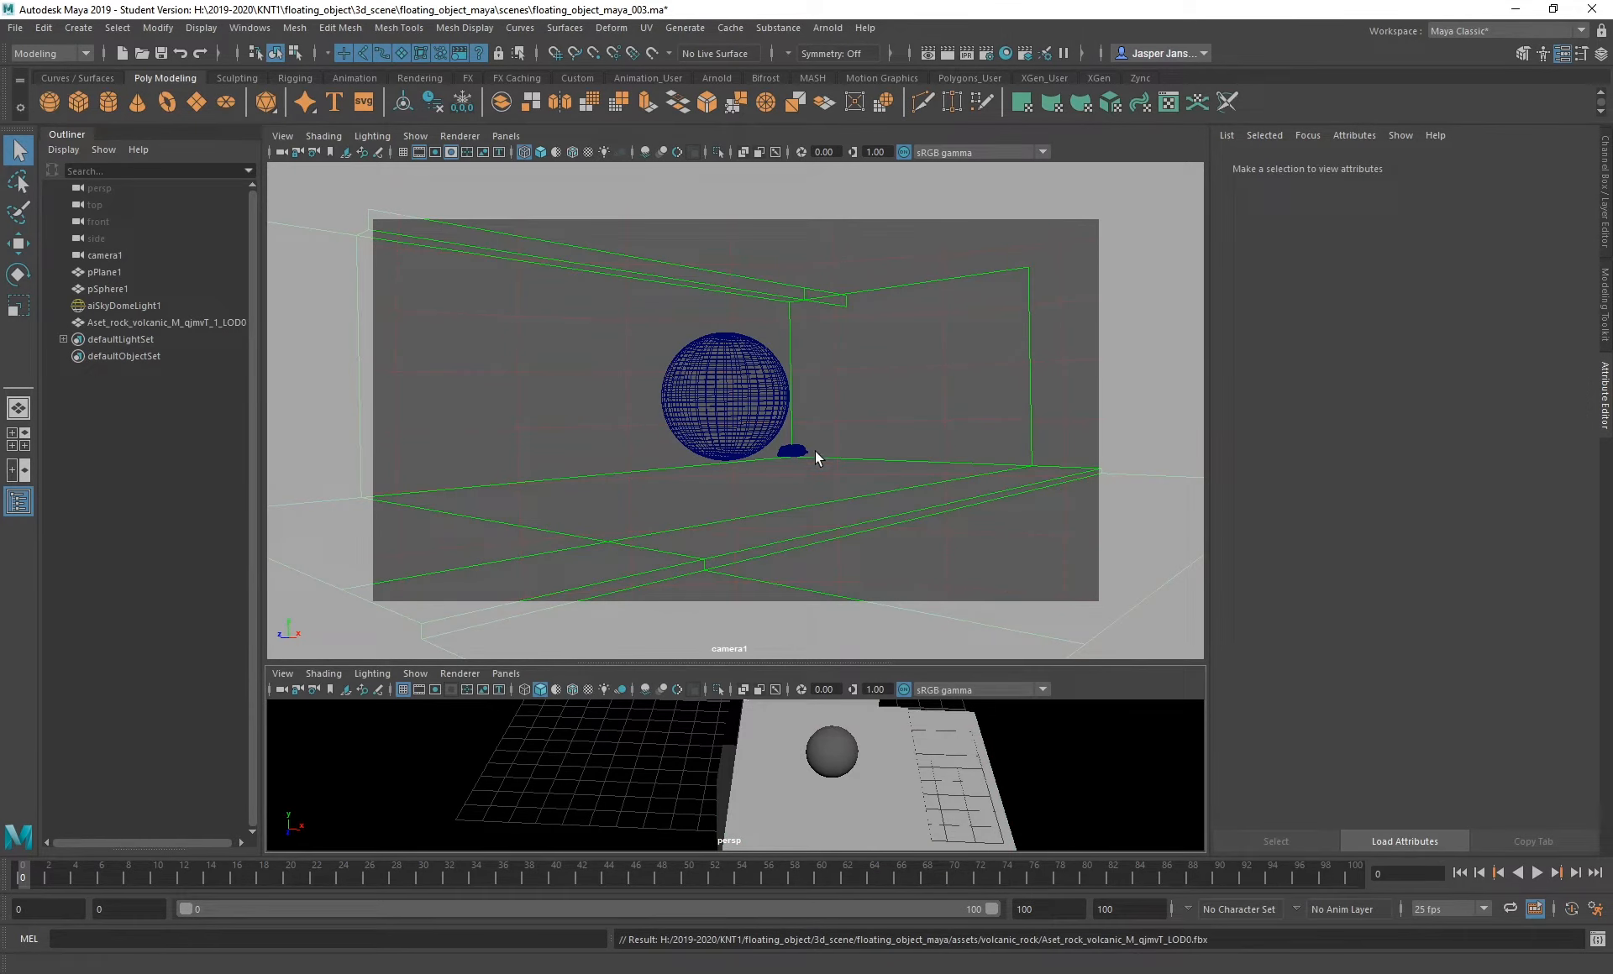
- Match the imported volcanic rock's transformations to those of the sphere
left_click(710, 414)
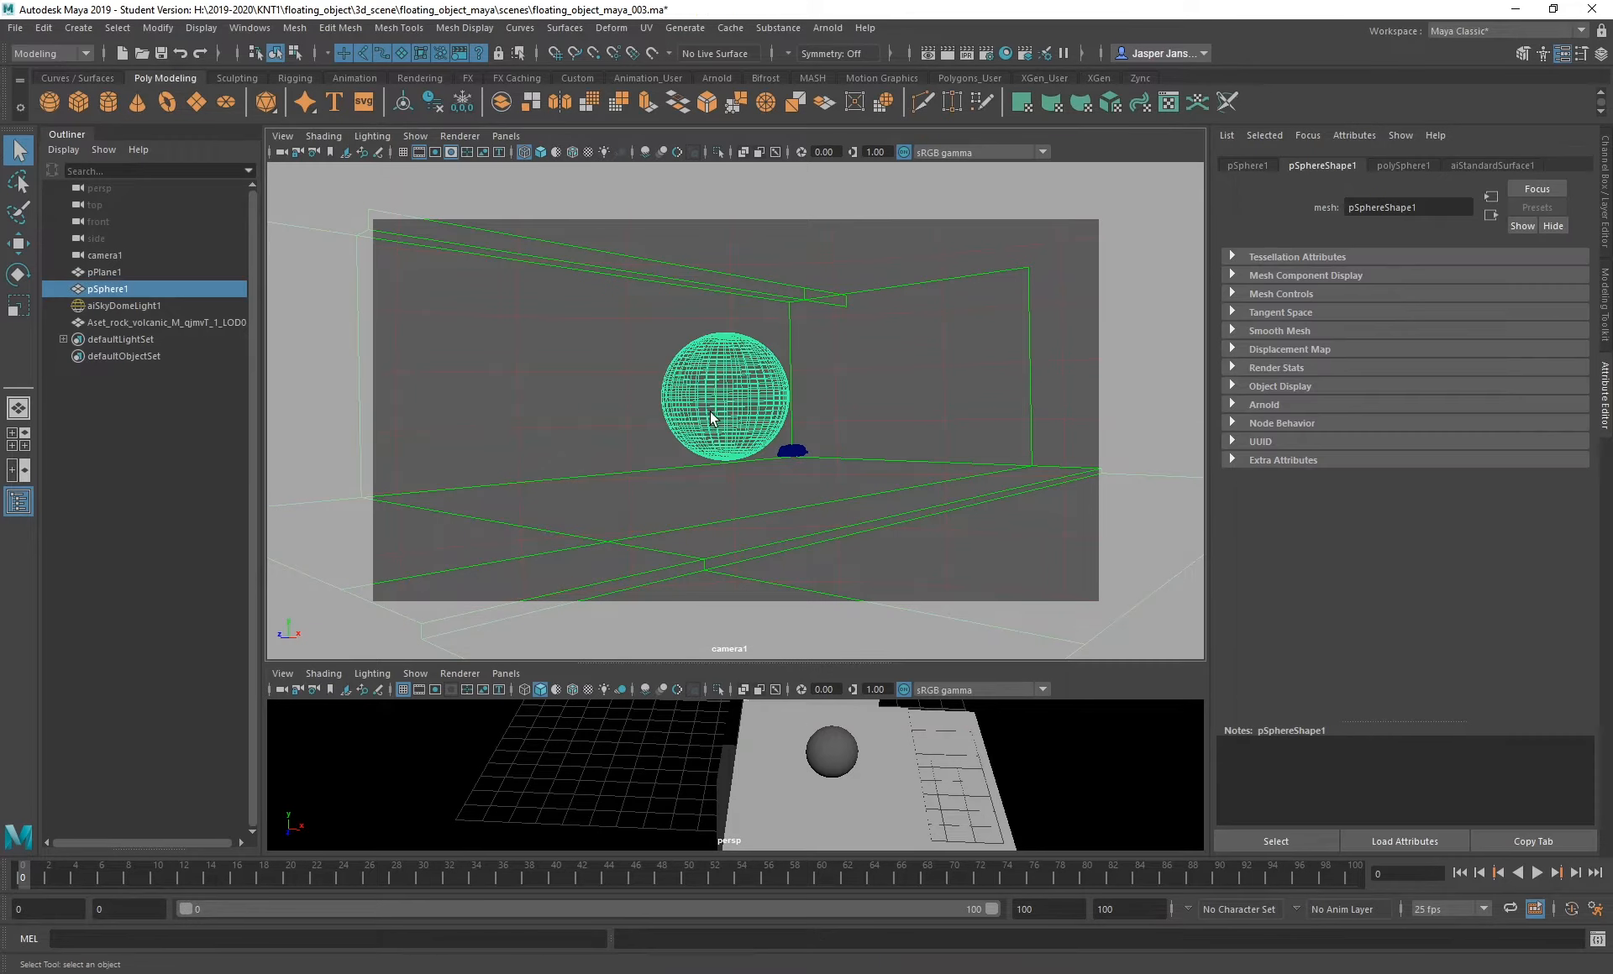
left_click(792, 461)
left_click(801, 453)
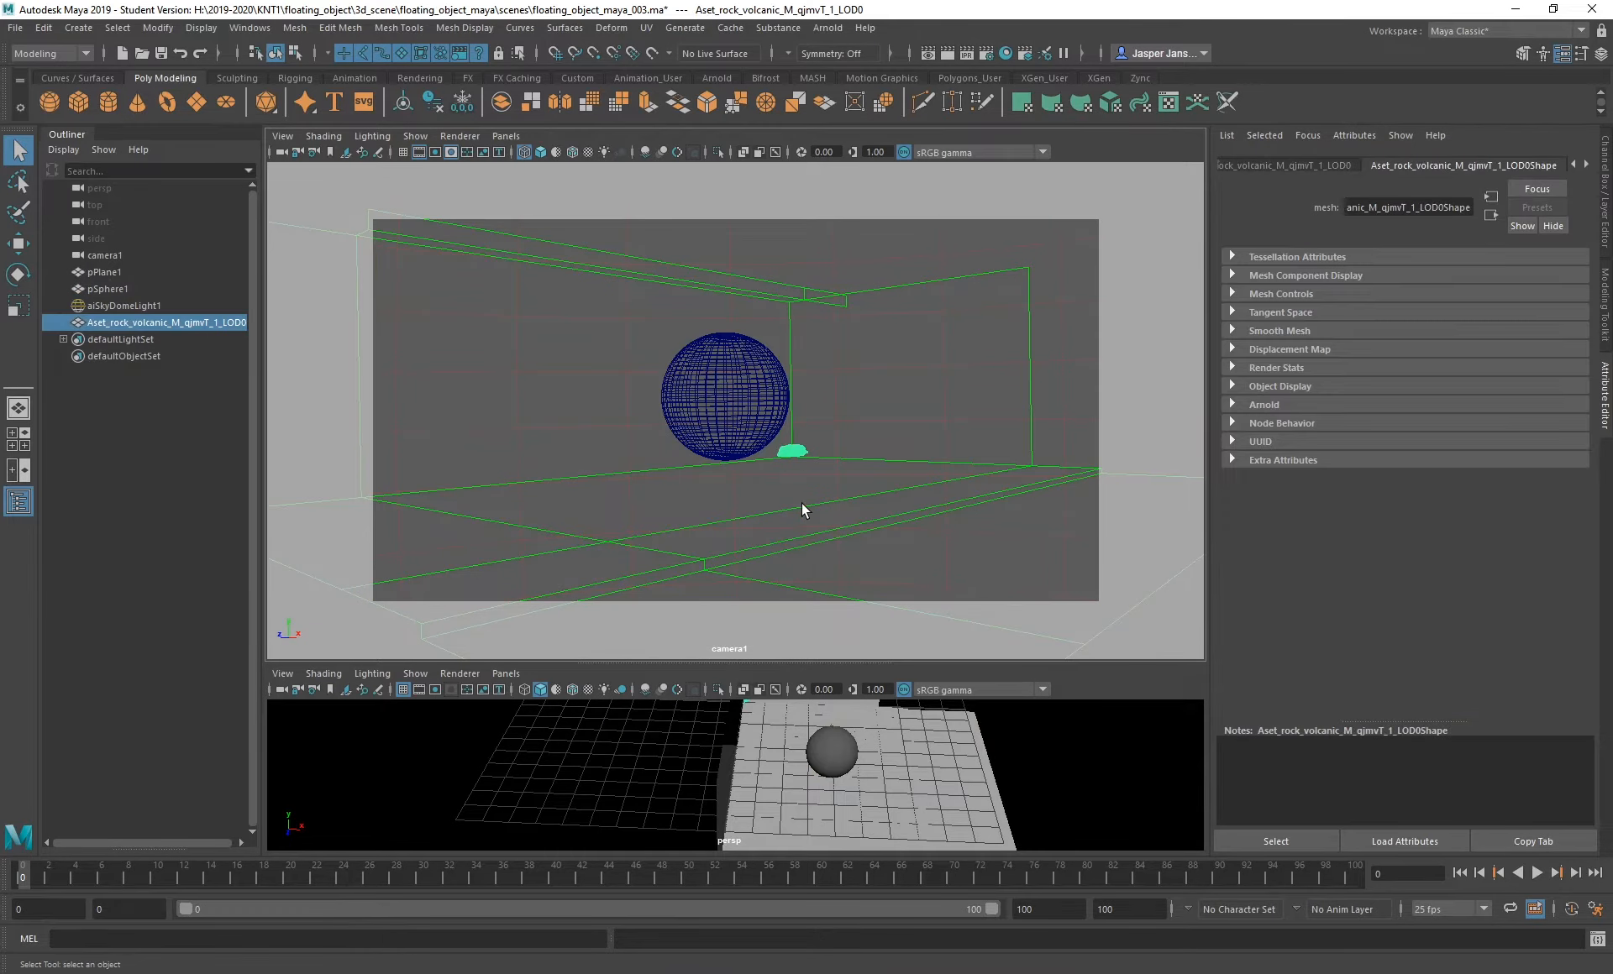
left_click(709, 400, "shift")
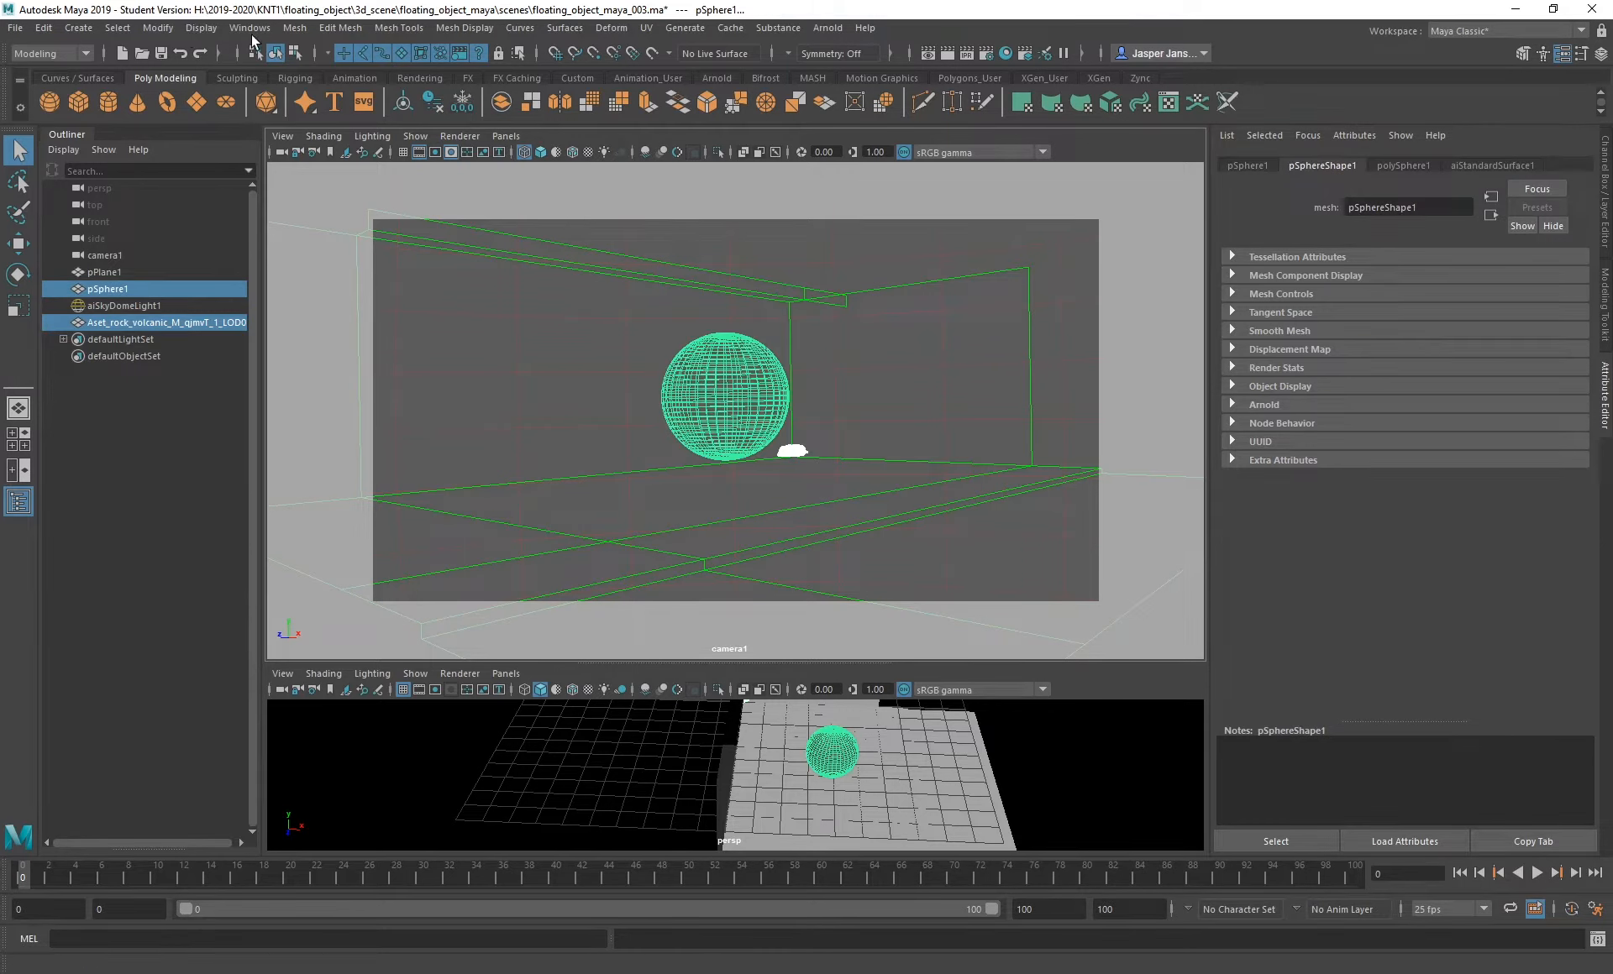
left_click(158, 28)
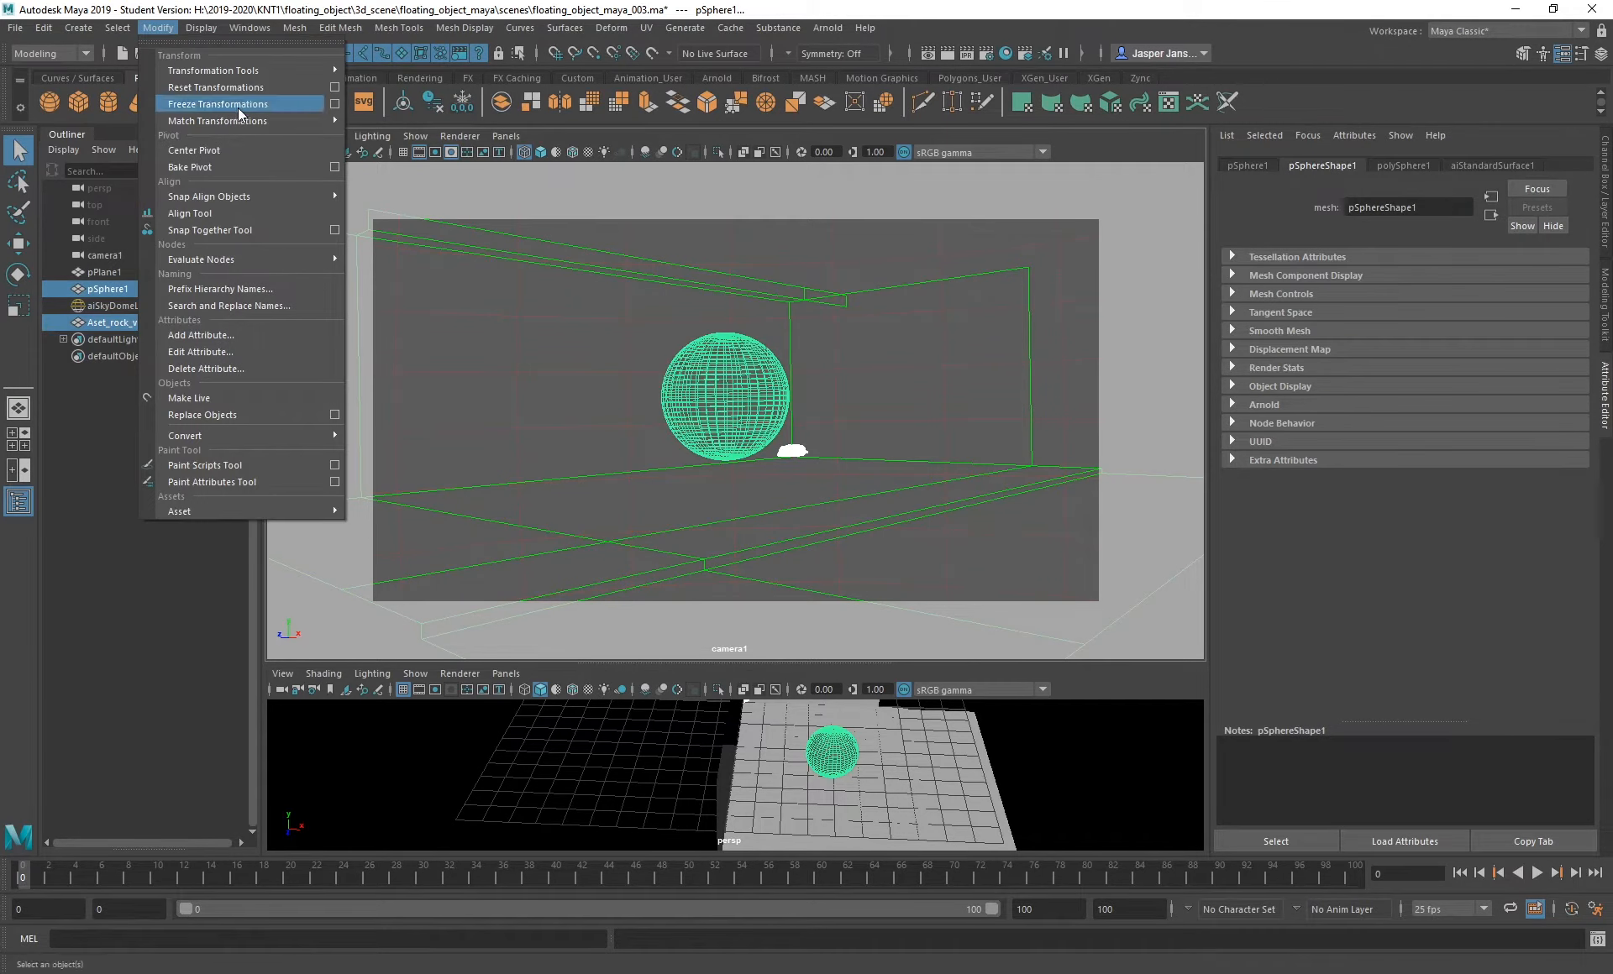
mouse_move(252, 122)
left_click(412, 133)
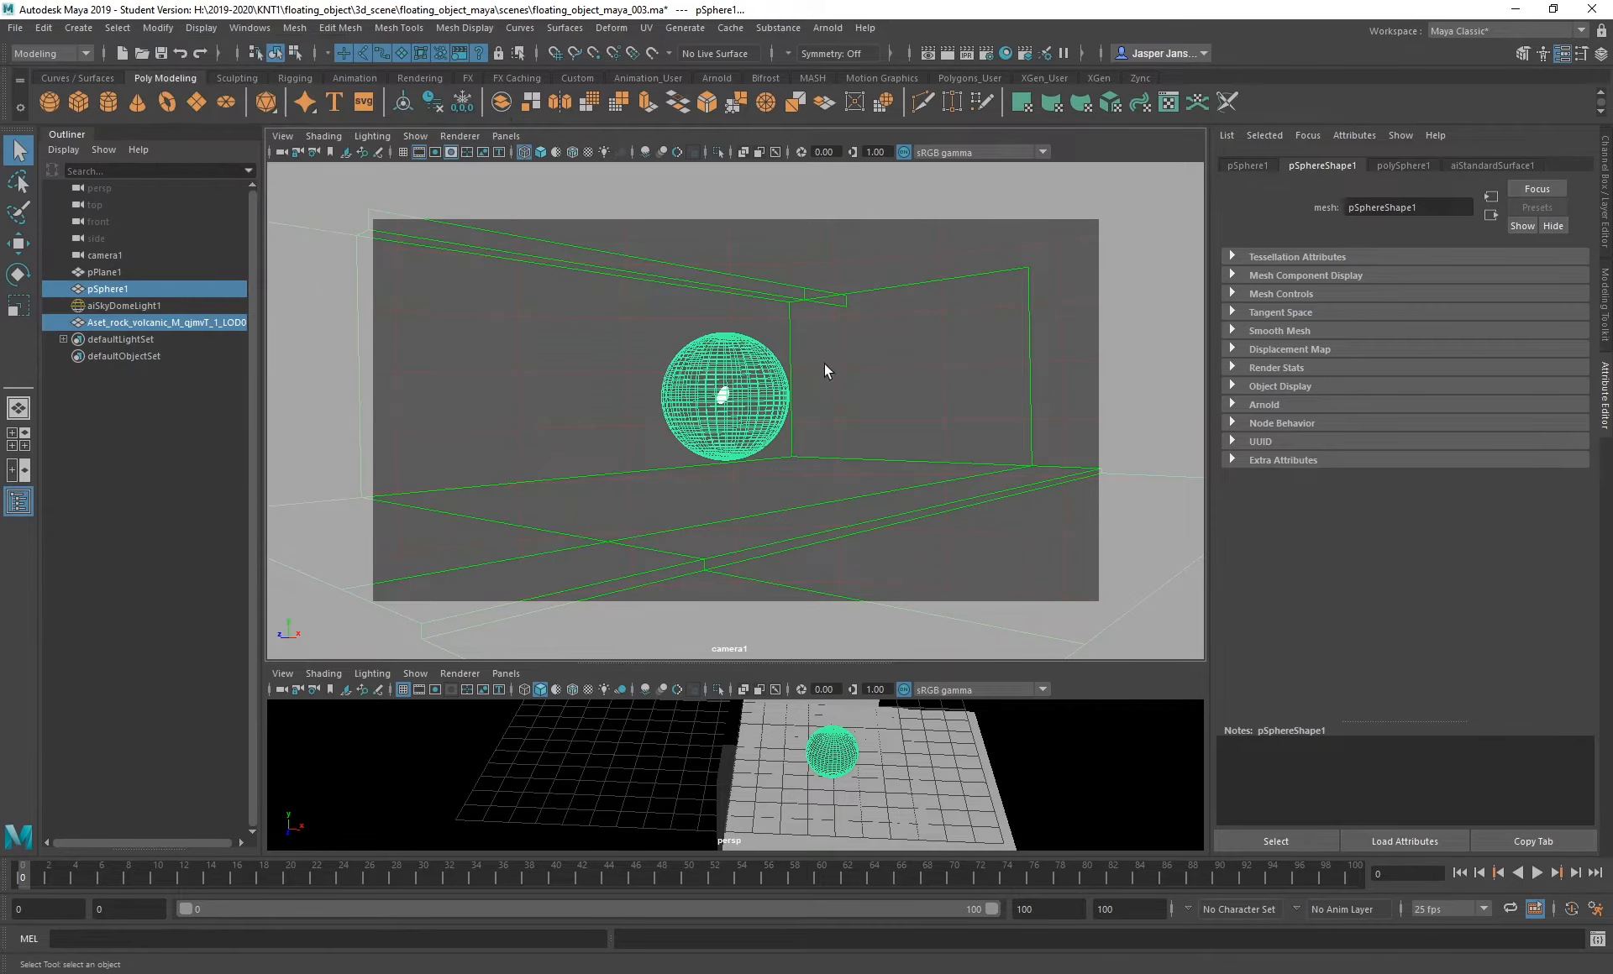
- Delete pSphere1 and set the volcanic rock's Scale X, Y and Z to 10
left_click(107, 289)
key("Delete")
left_click(126, 306)
left_click(1604, 195)
left_click_drag(1499, 263, 1558, 290)
type("10")
key("Return")
key("q")
left_click(493, 429)
key("ctrl+z")
left_click(158, 30)
mouse_move(263, 128)
left_click(598, 386)
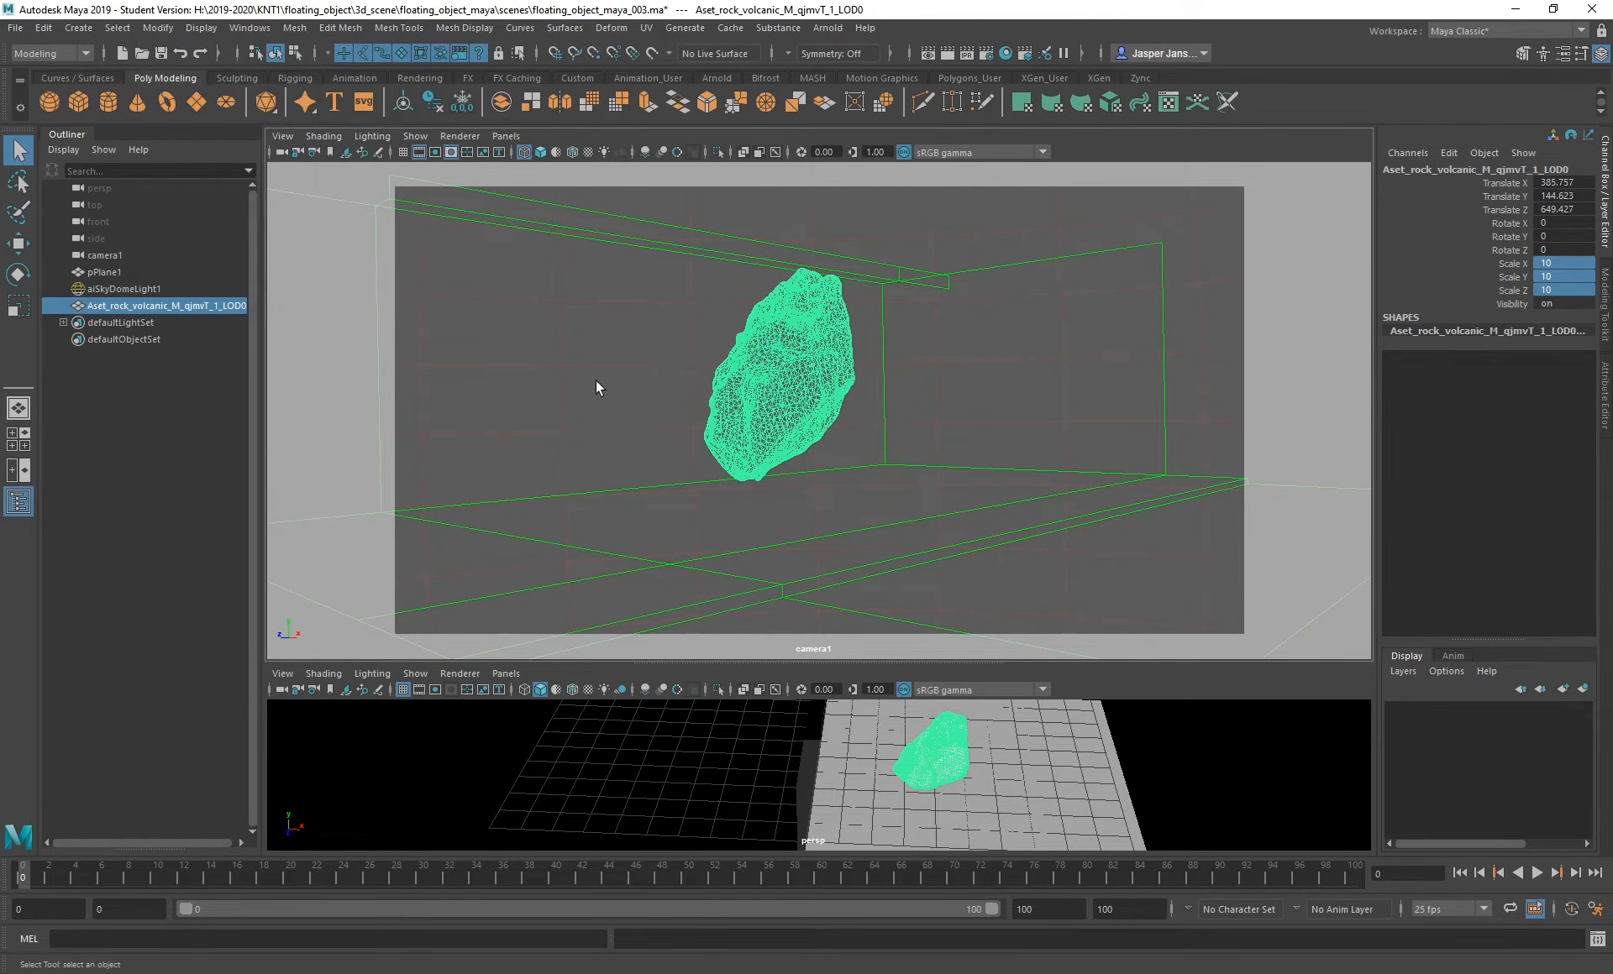
- Show the camera view smooth shaded, raise the rock to a Translate Y of about 163 and rotate it upright
key("e")
left_click(542, 152)
mouse_move(712, 370)
left_mouse_down()
mouse_move(720, 348)
mouse_move(829, 346)
mouse_move(713, 342)
mouse_move(738, 353)
mouse_move(608, 396)
mouse_move(807, 389)
mouse_move(800, 373)
mouse_move(849, 400)
left_mouse_up()
key("w")
left_click_drag(769, 339, 771, 322)
key("ctrl+z")
left_click_drag(712, 370, 664, 375)
key("ctrl+z")
left_click_drag(770, 331, 809, 361)
key("e")
key("w")
key("e")
left_click_drag(699, 360, 624, 350)
- Try spinning the rock by varying its Rotate Y value
left_click(1494, 238)
middle_click_drag(1113, 377, 768, 386)
key("ctrl+z")
- Freeze the rock's rotation in its new orientation and undo the trial spins
left_click(154, 29)
left_click(260, 104)
key("ctrl+z")
key("ctrl+z")
key("ctrl+z")
key("ctrl+z")
key("ctrl+z")
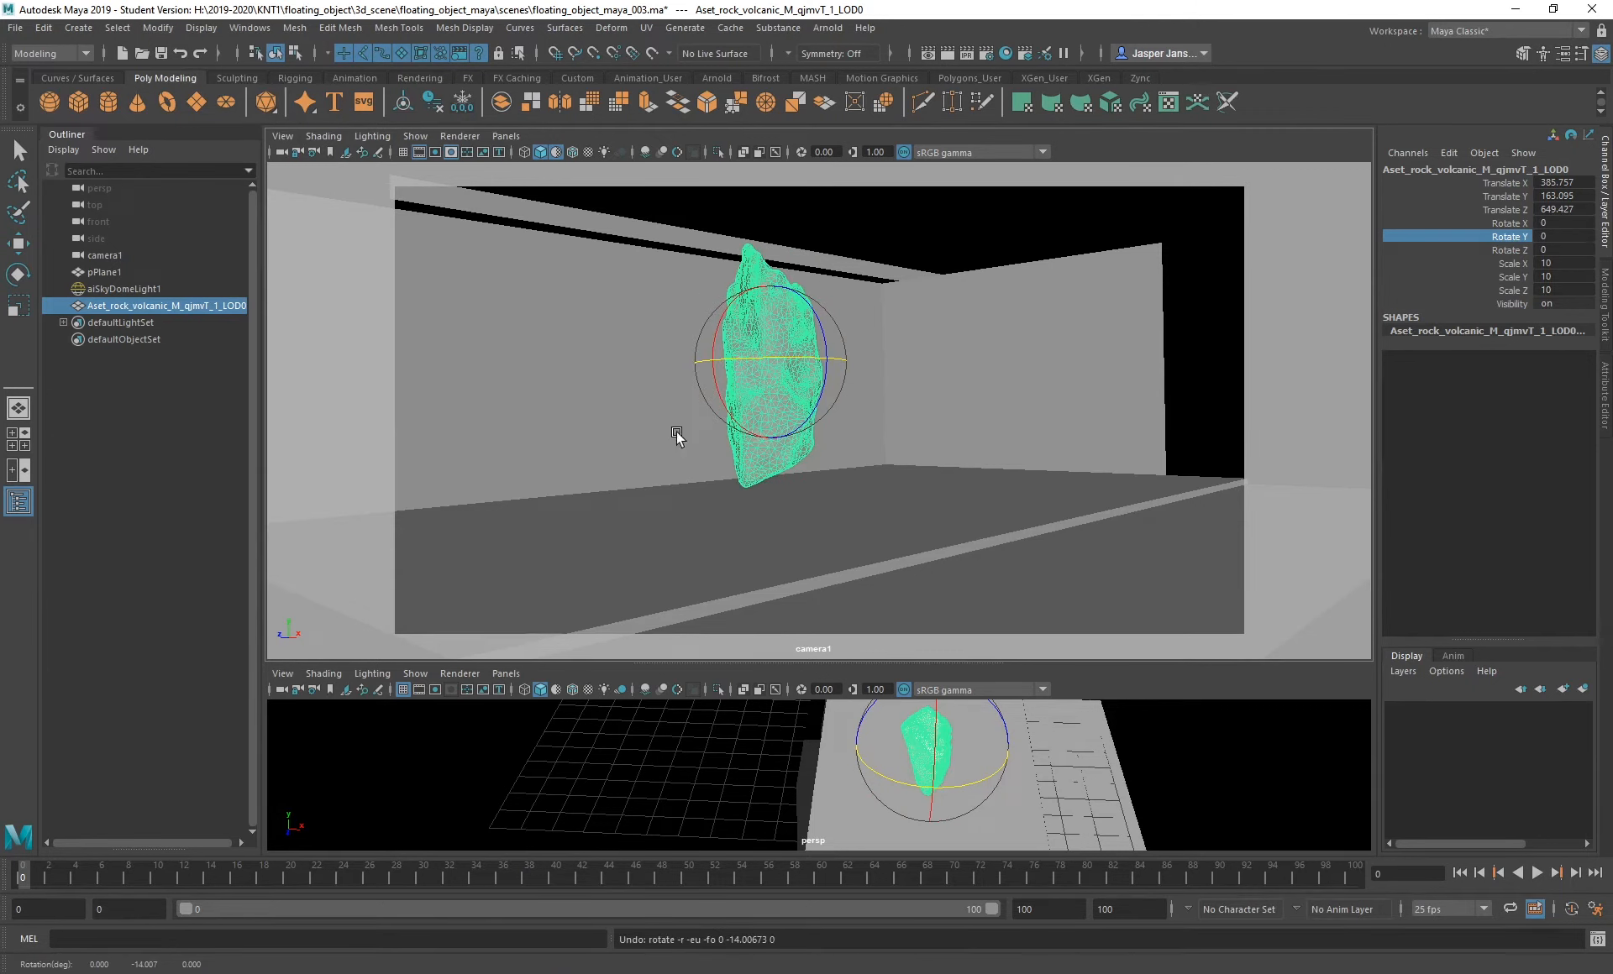
left_click(158, 28)
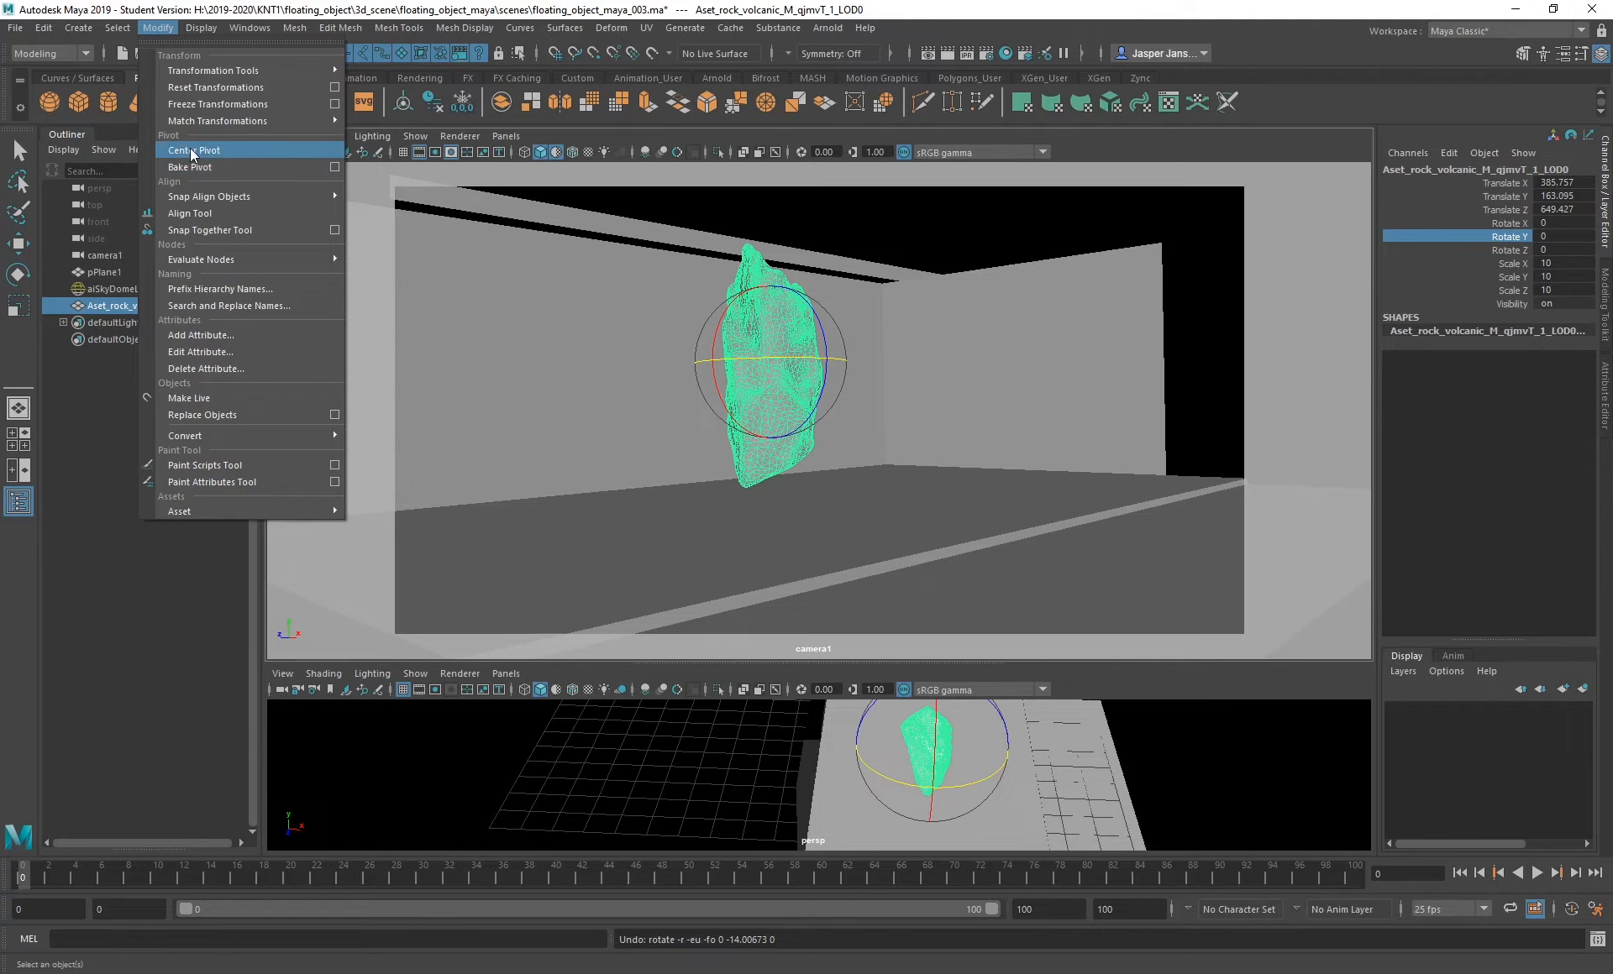
left_click(715, 515)
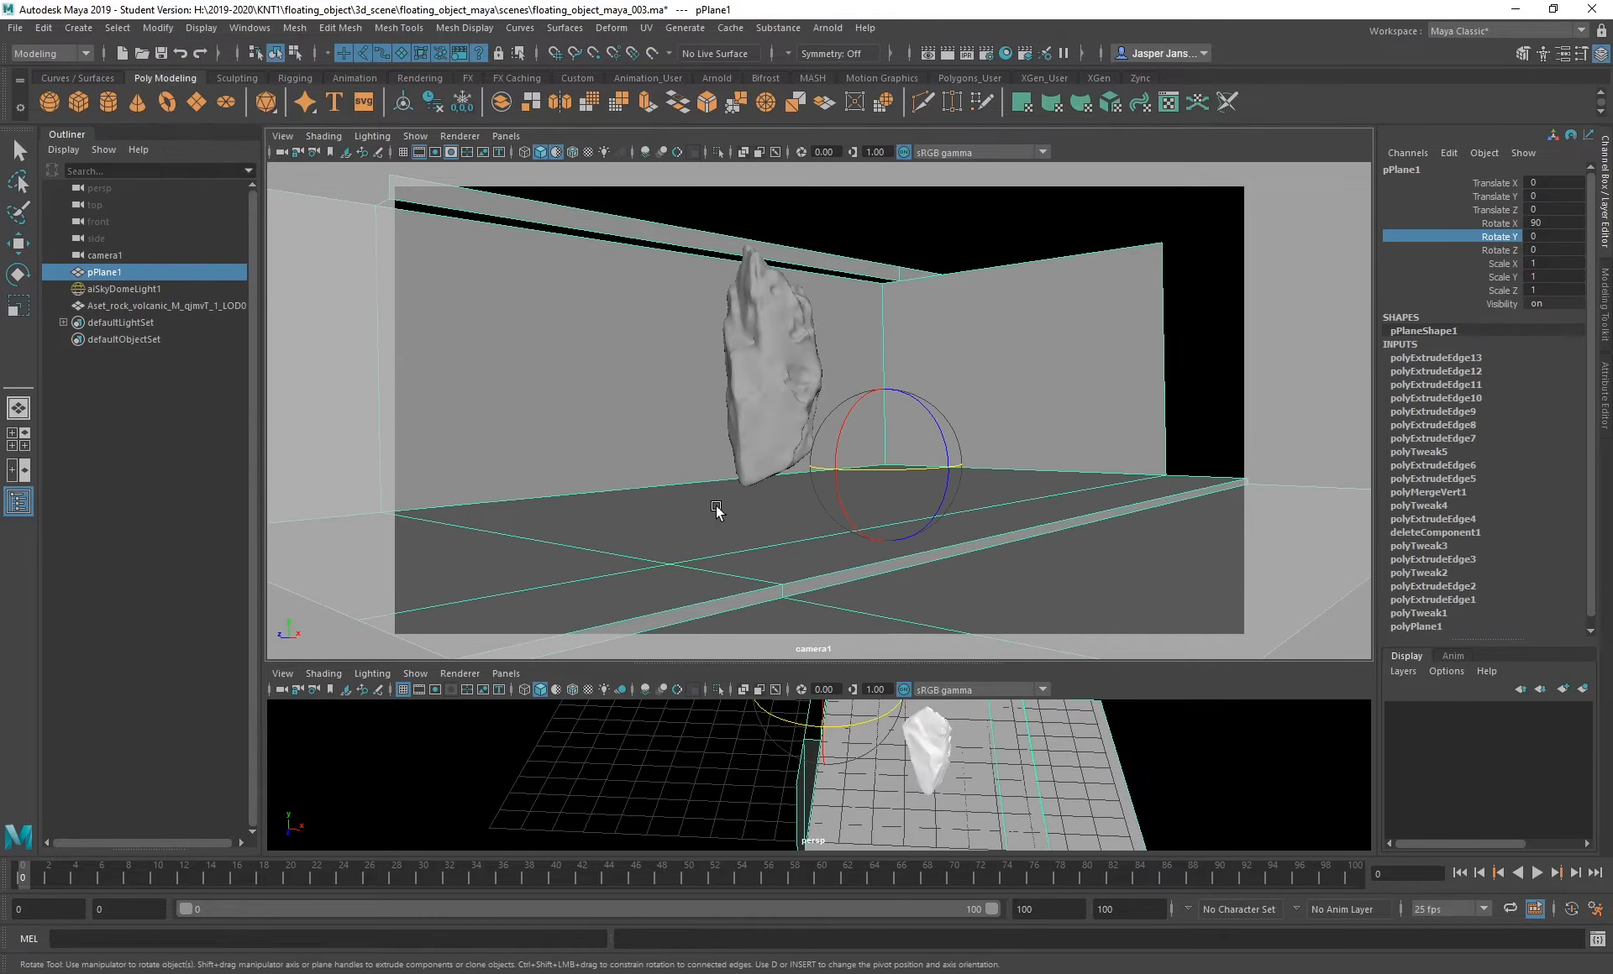
left_click(761, 388)
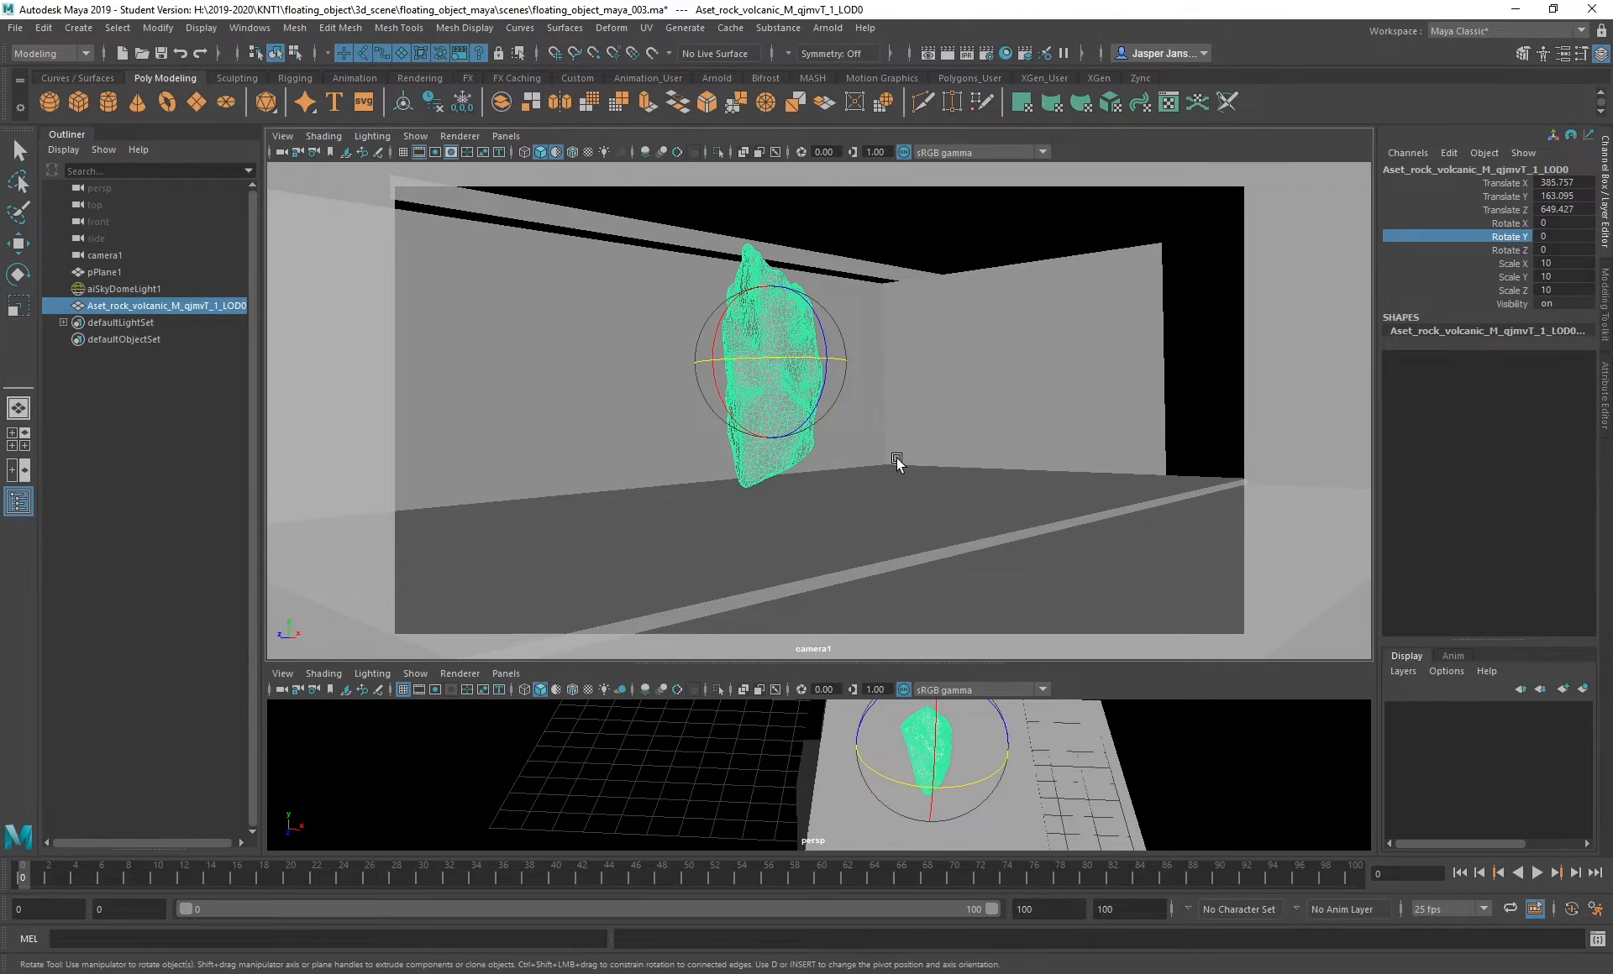
- Try rotating the rock with the Rotate tool in the camera view
key("e")
left_click_drag(872, 457, 802, 461)
middle_click_drag(1095, 417, 933, 423)
mouse_move(806, 442)
left_mouse_down()
mouse_move(766, 433)
mouse_move(802, 437)
left_mouse_up()
middle_click_drag(1073, 415, 906, 440)
key("ctrl+z")
- Try spinning the rock through its Rotate Y channel and undo all the test rotations
left_click(1471, 242)
left_click(1474, 254)
left_click(1478, 239)
middle_click_drag(1153, 486, 395, 396)
key("ctrl+z")
key("ctrl+z")
key("ctrl+z")
key("ctrl+z")
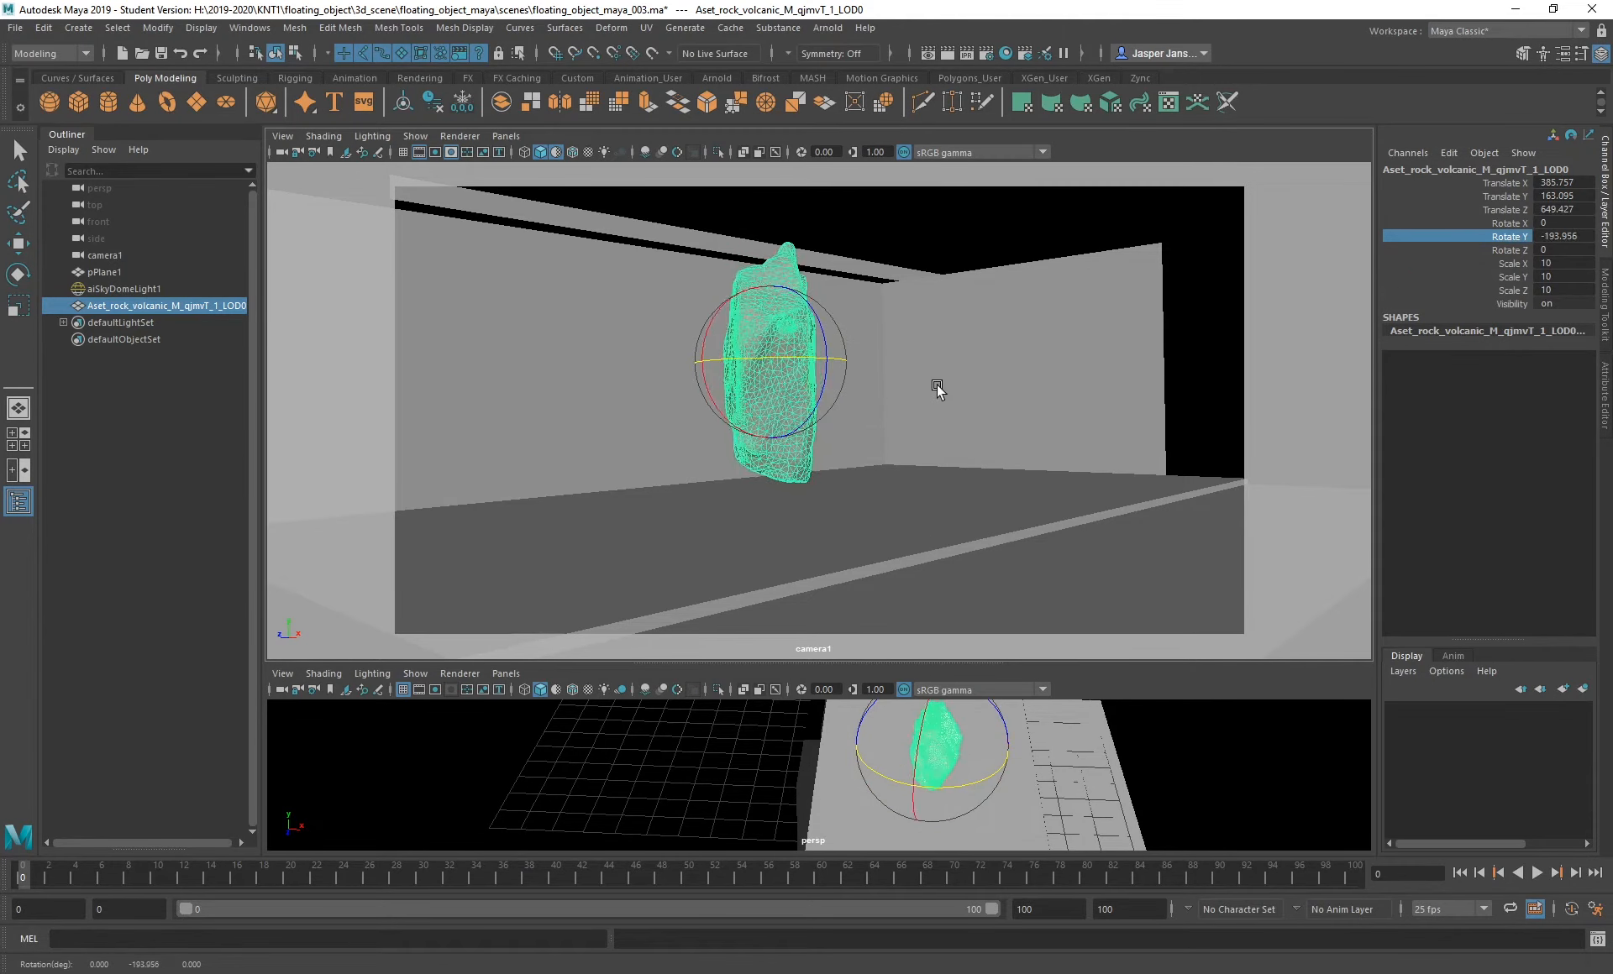
key("ctrl+z")
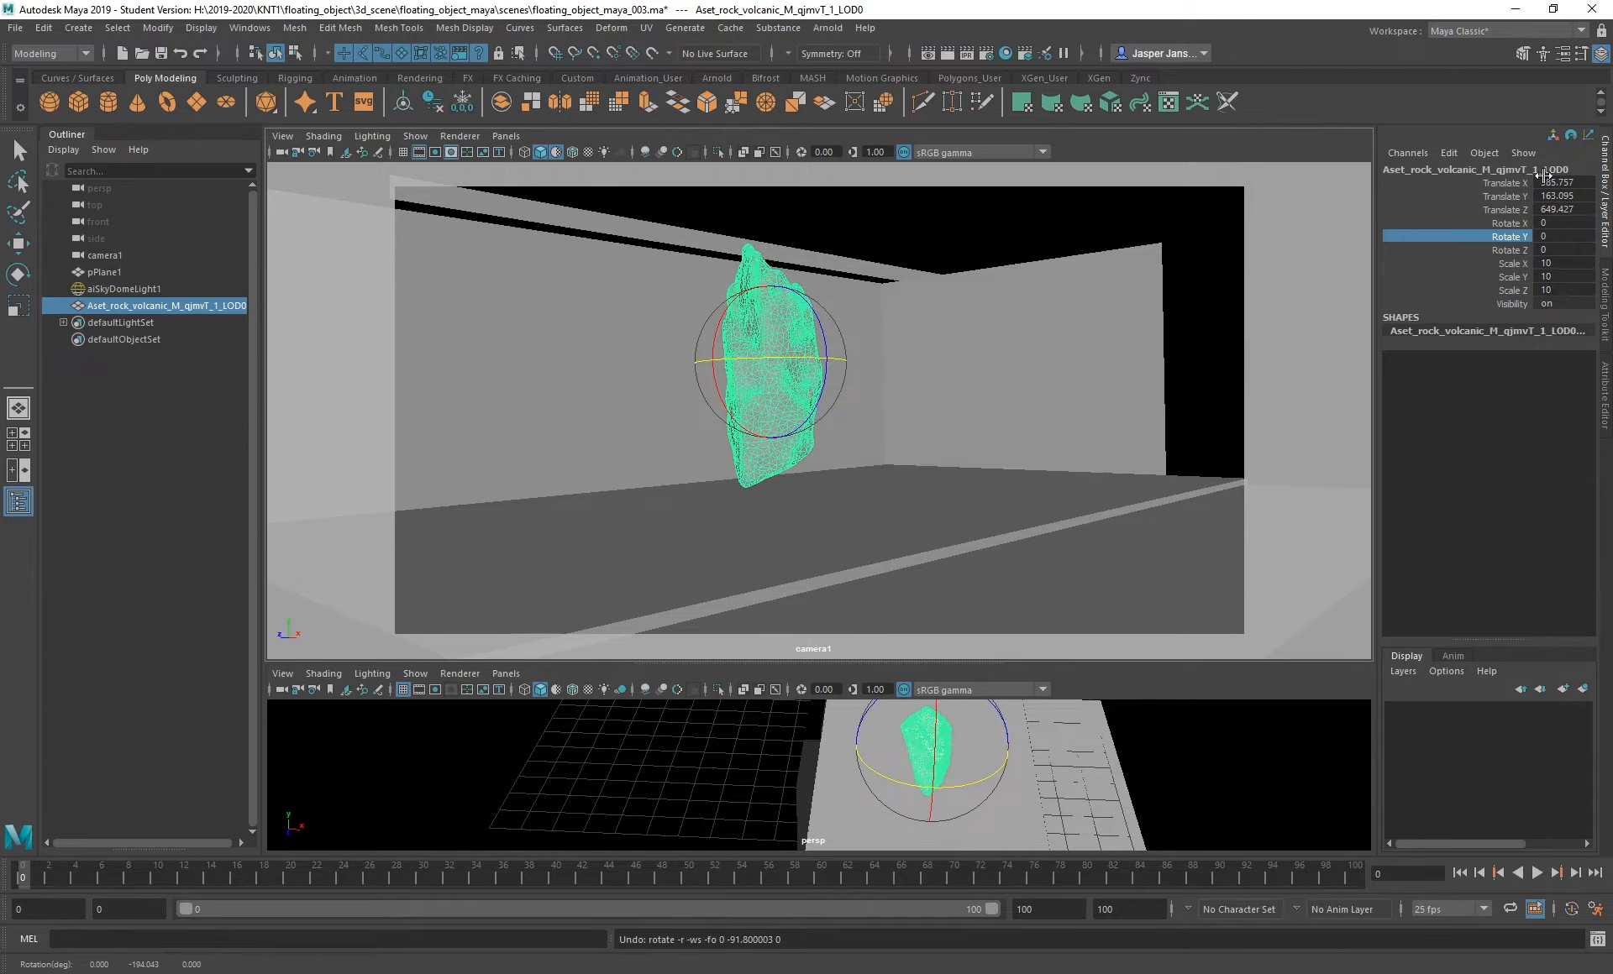
left_click(158, 30)
mouse_move(158, 28)
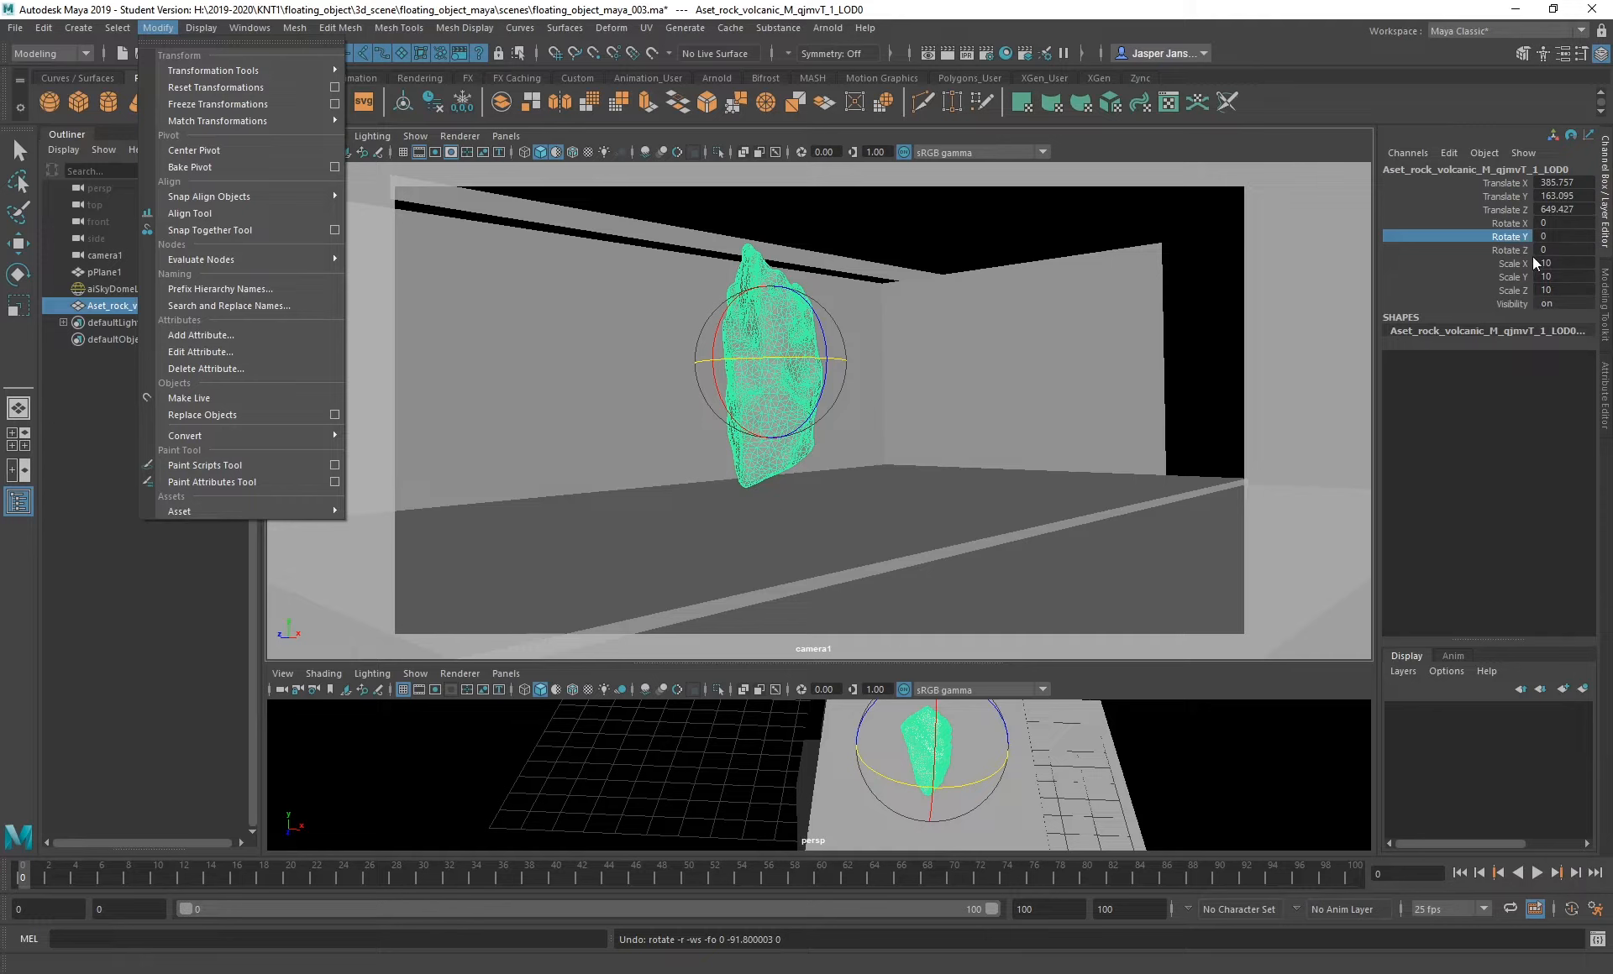
left_click(1089, 329)
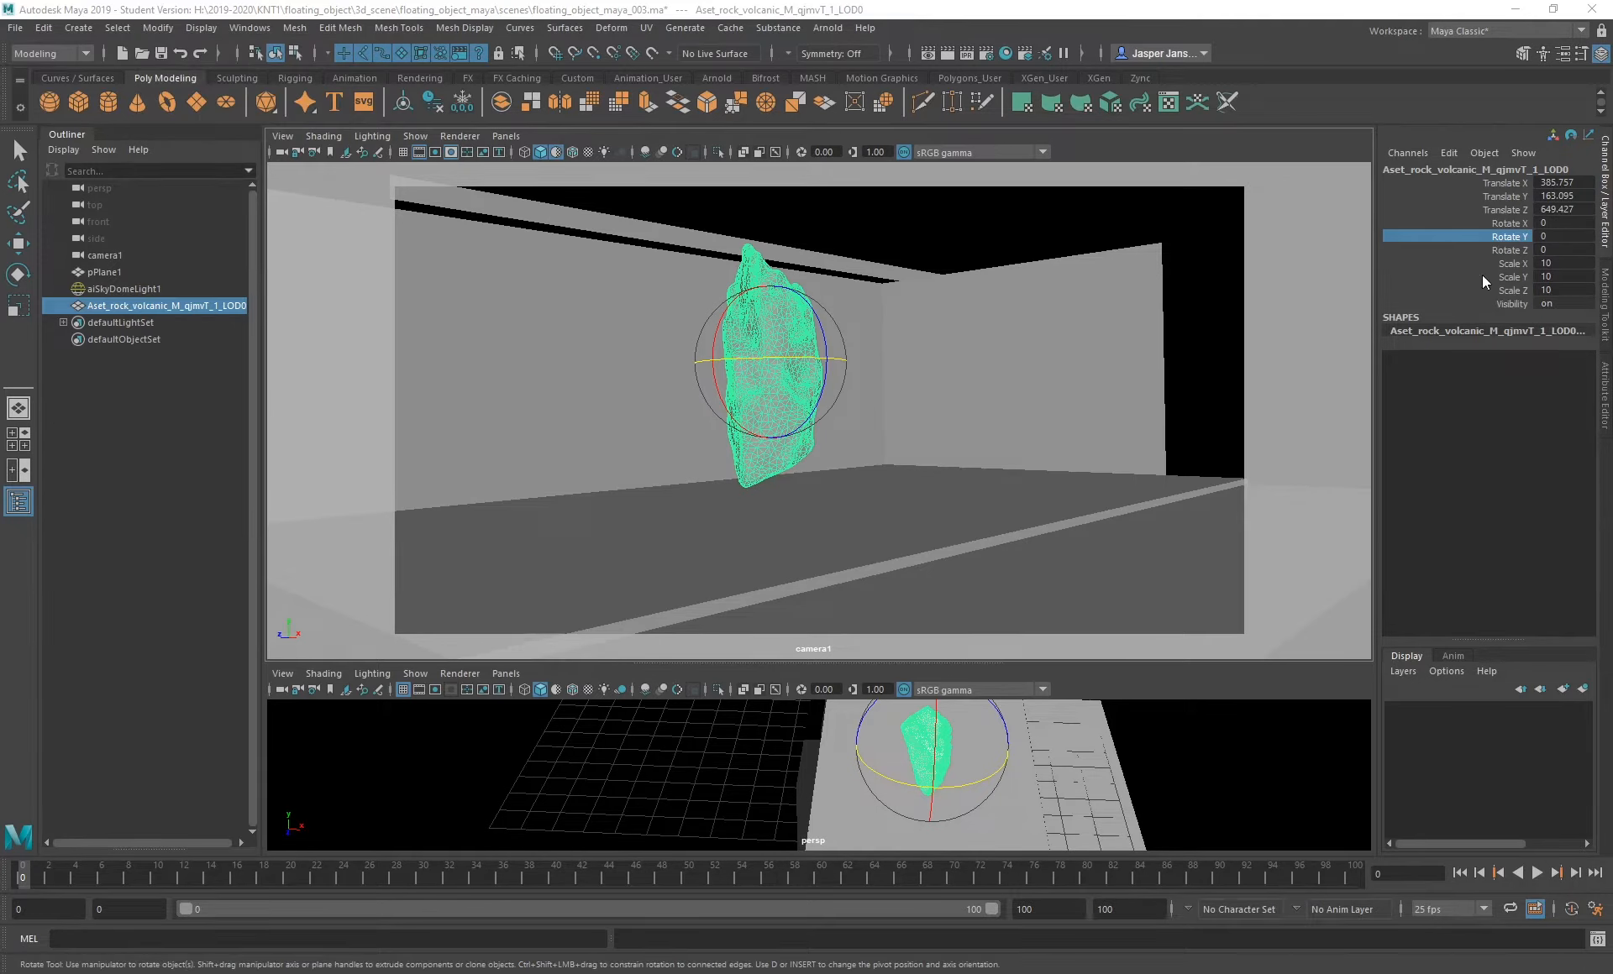
- Key the rock's Rotate Y at 0 on frame 0 and go to the last frame, 100
right_click(1425, 254)
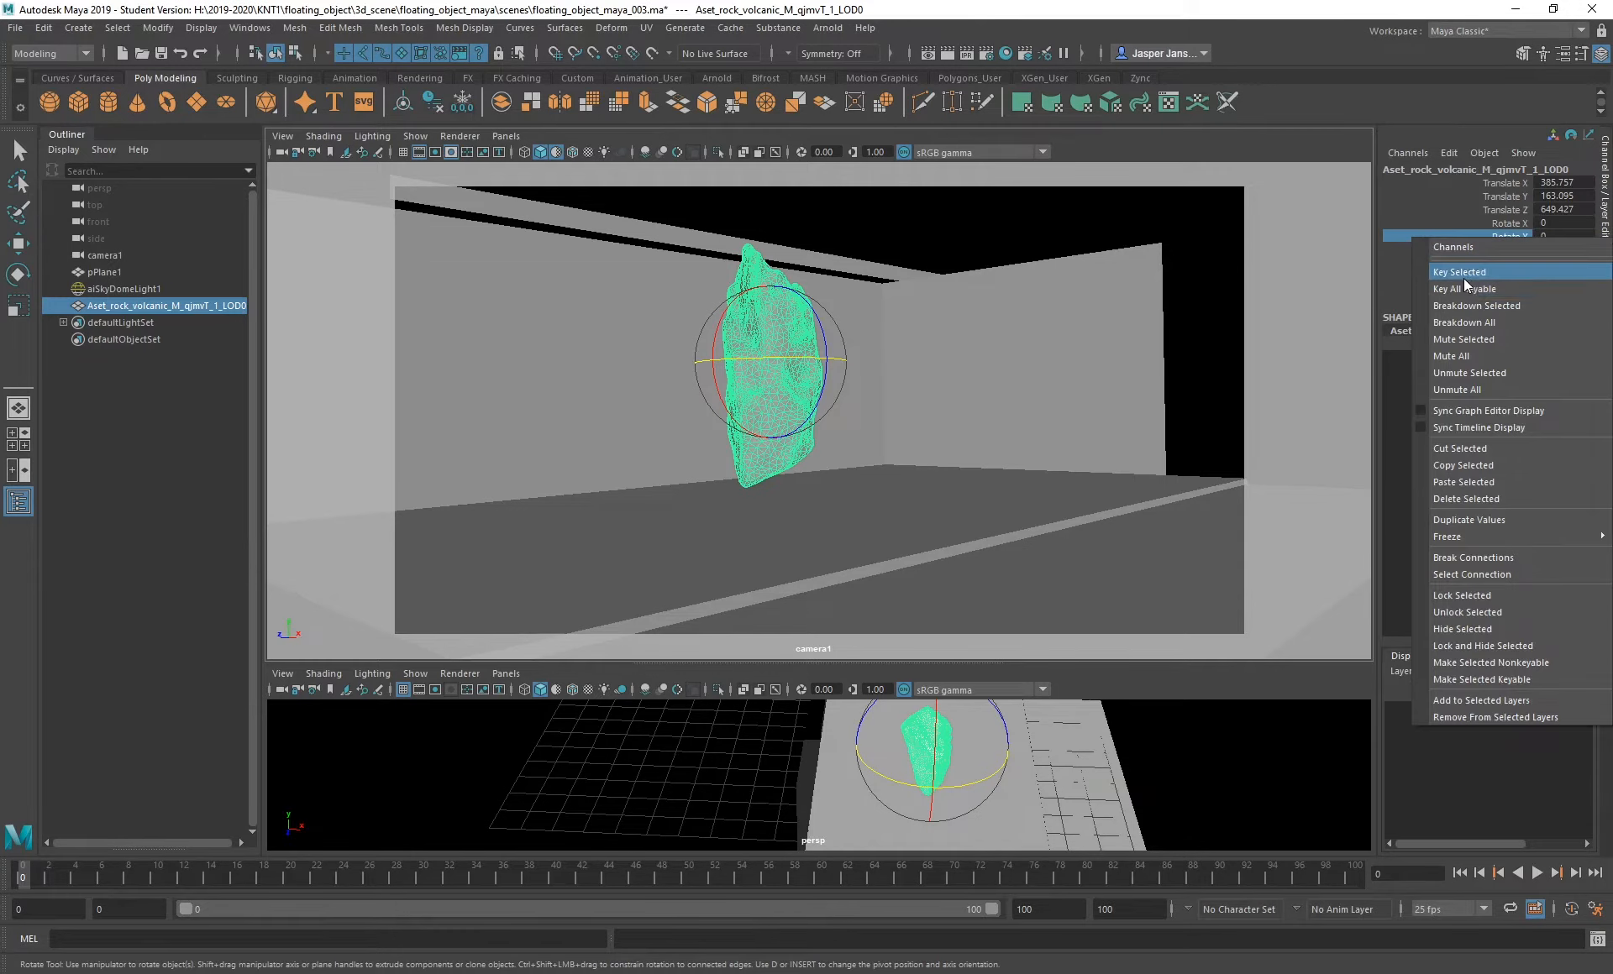
left_click(1462, 276)
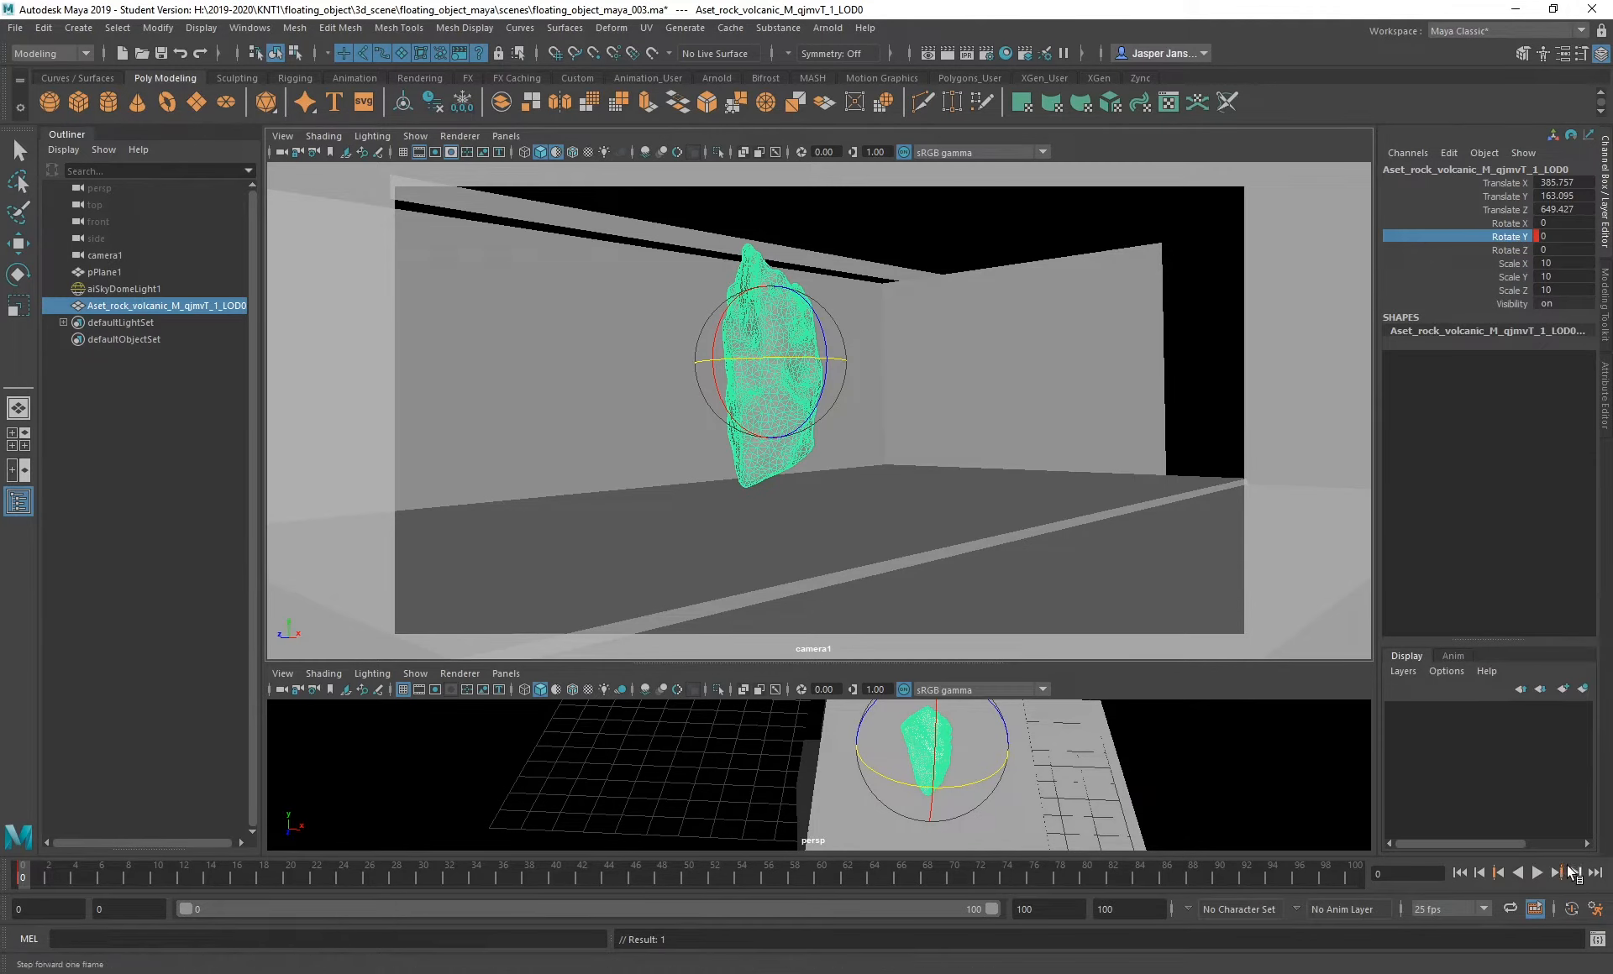
left_click(1595, 873)
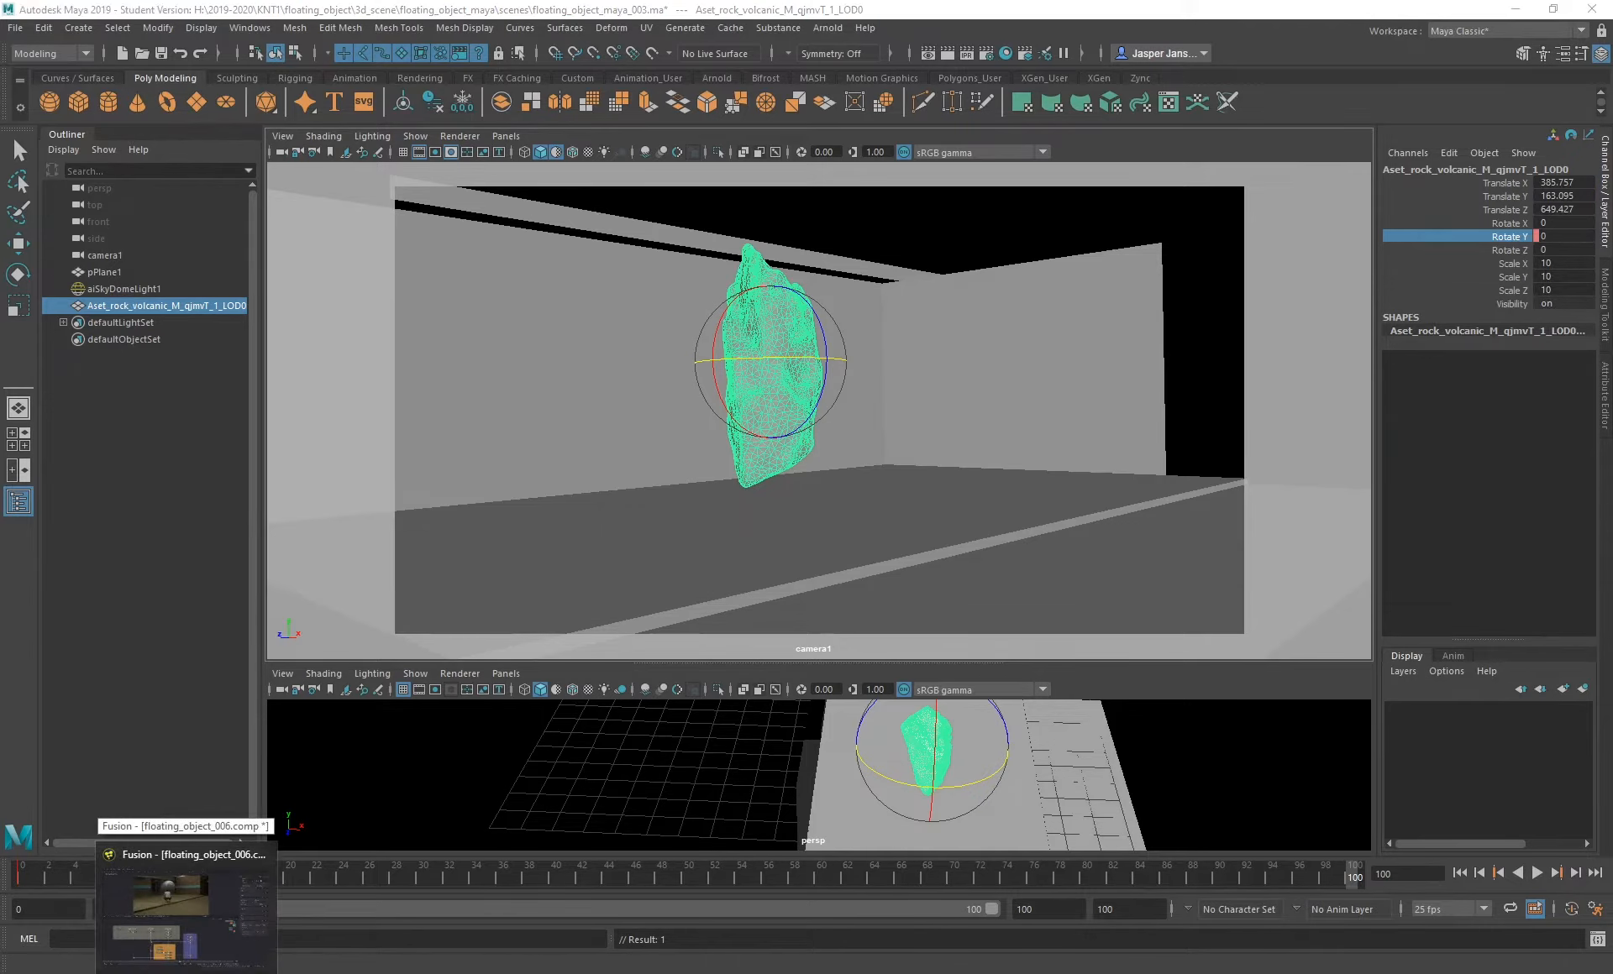
- Key the rock's Rotate Y at 360 on frame 100
left_click(183, 882)
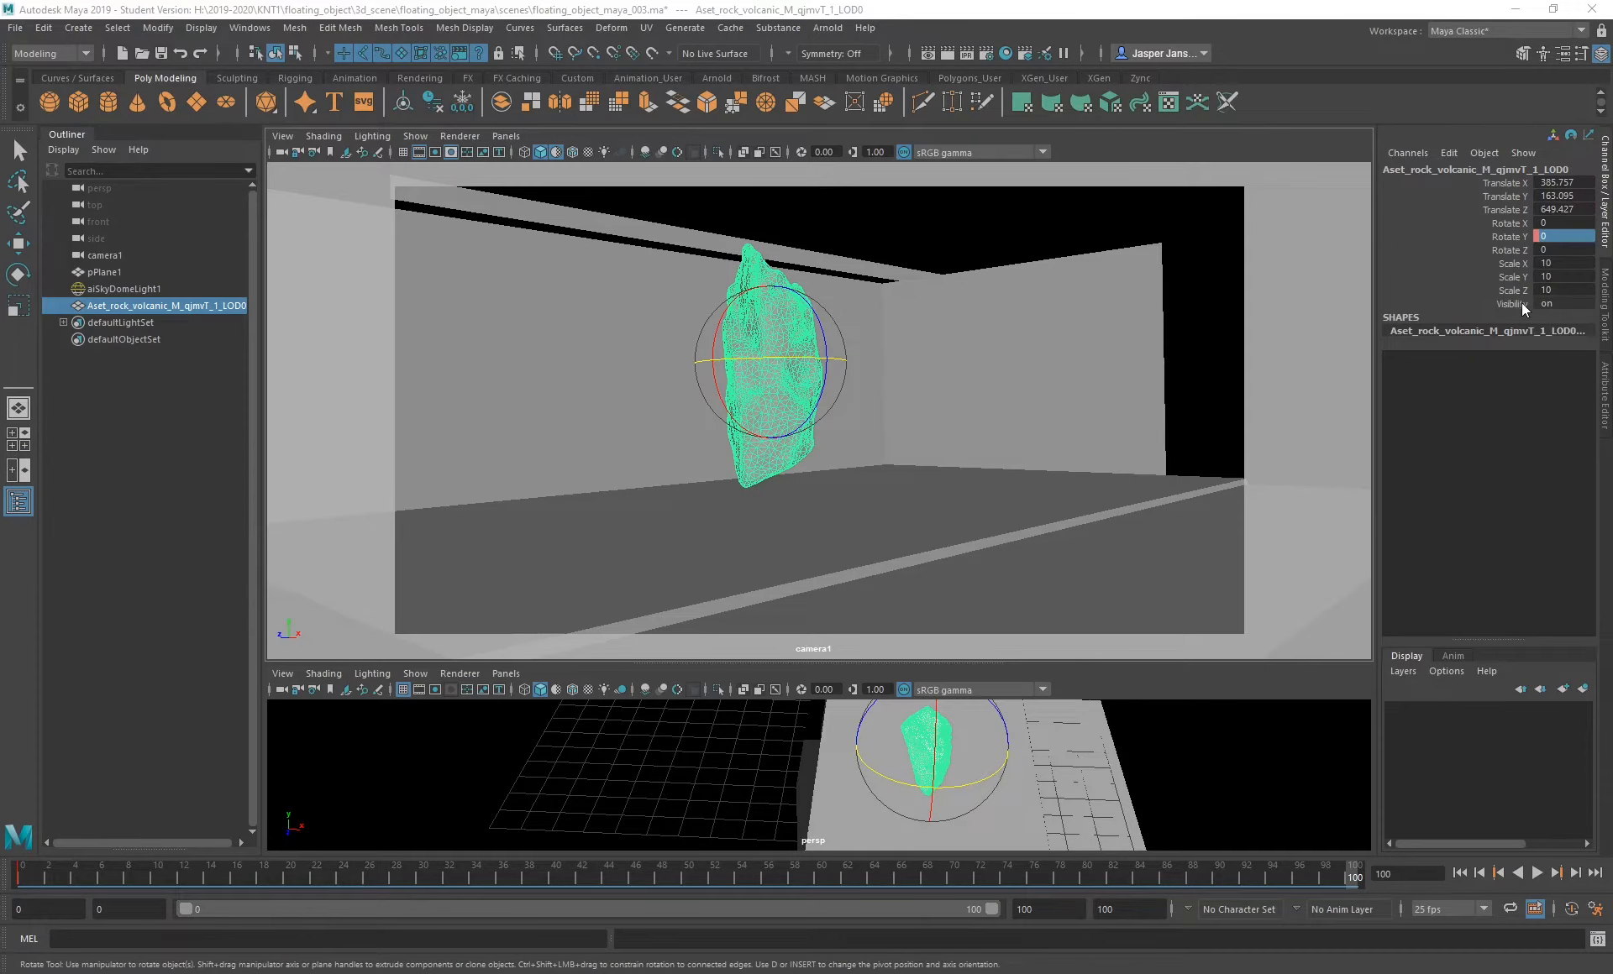
double_click(1554, 237)
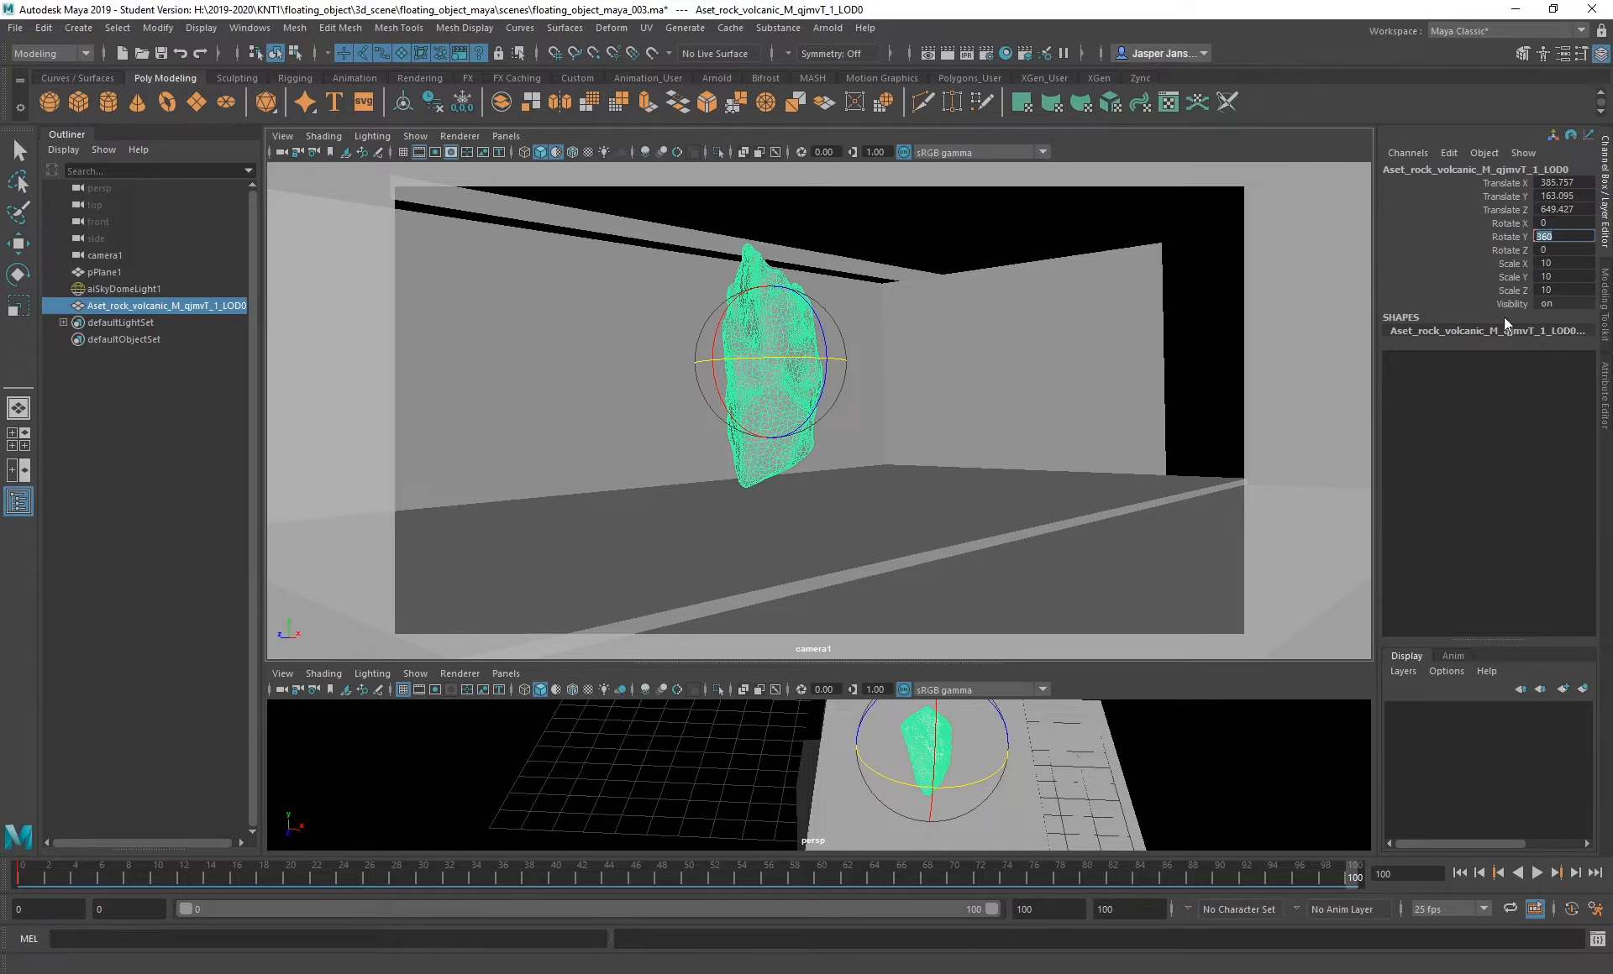
right_click(1508, 236)
left_click(1500, 275)
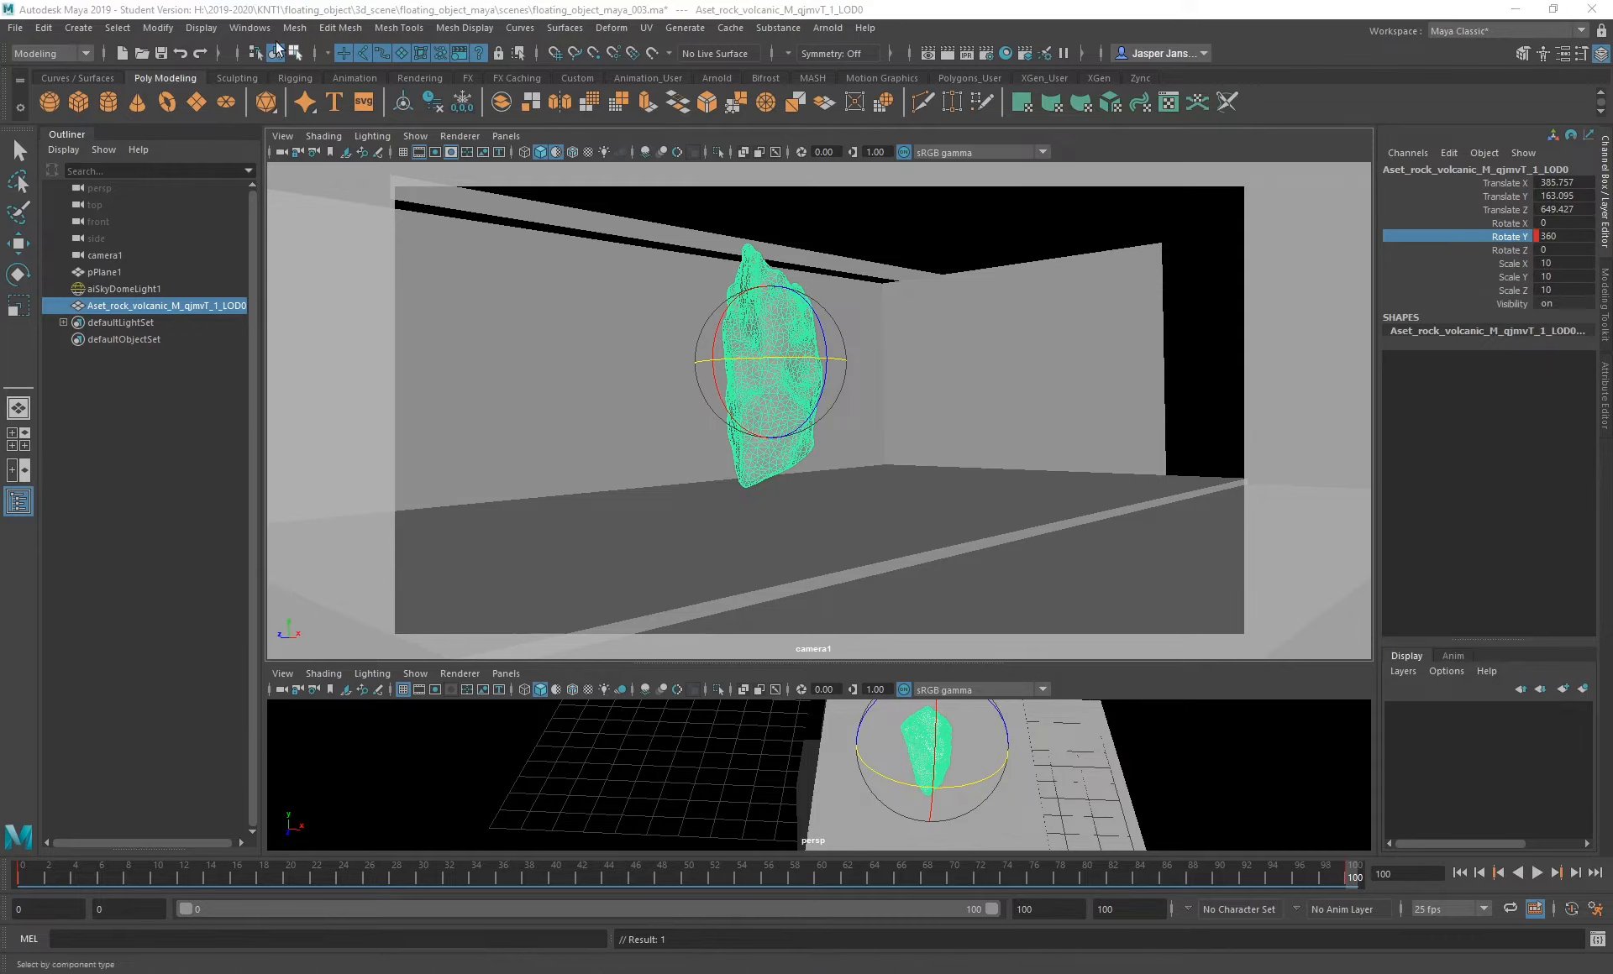
- Open the Graph Editor, give both keys of the rock's Rotate Y curve linear tangents, and close the editor
left_click(249, 27)
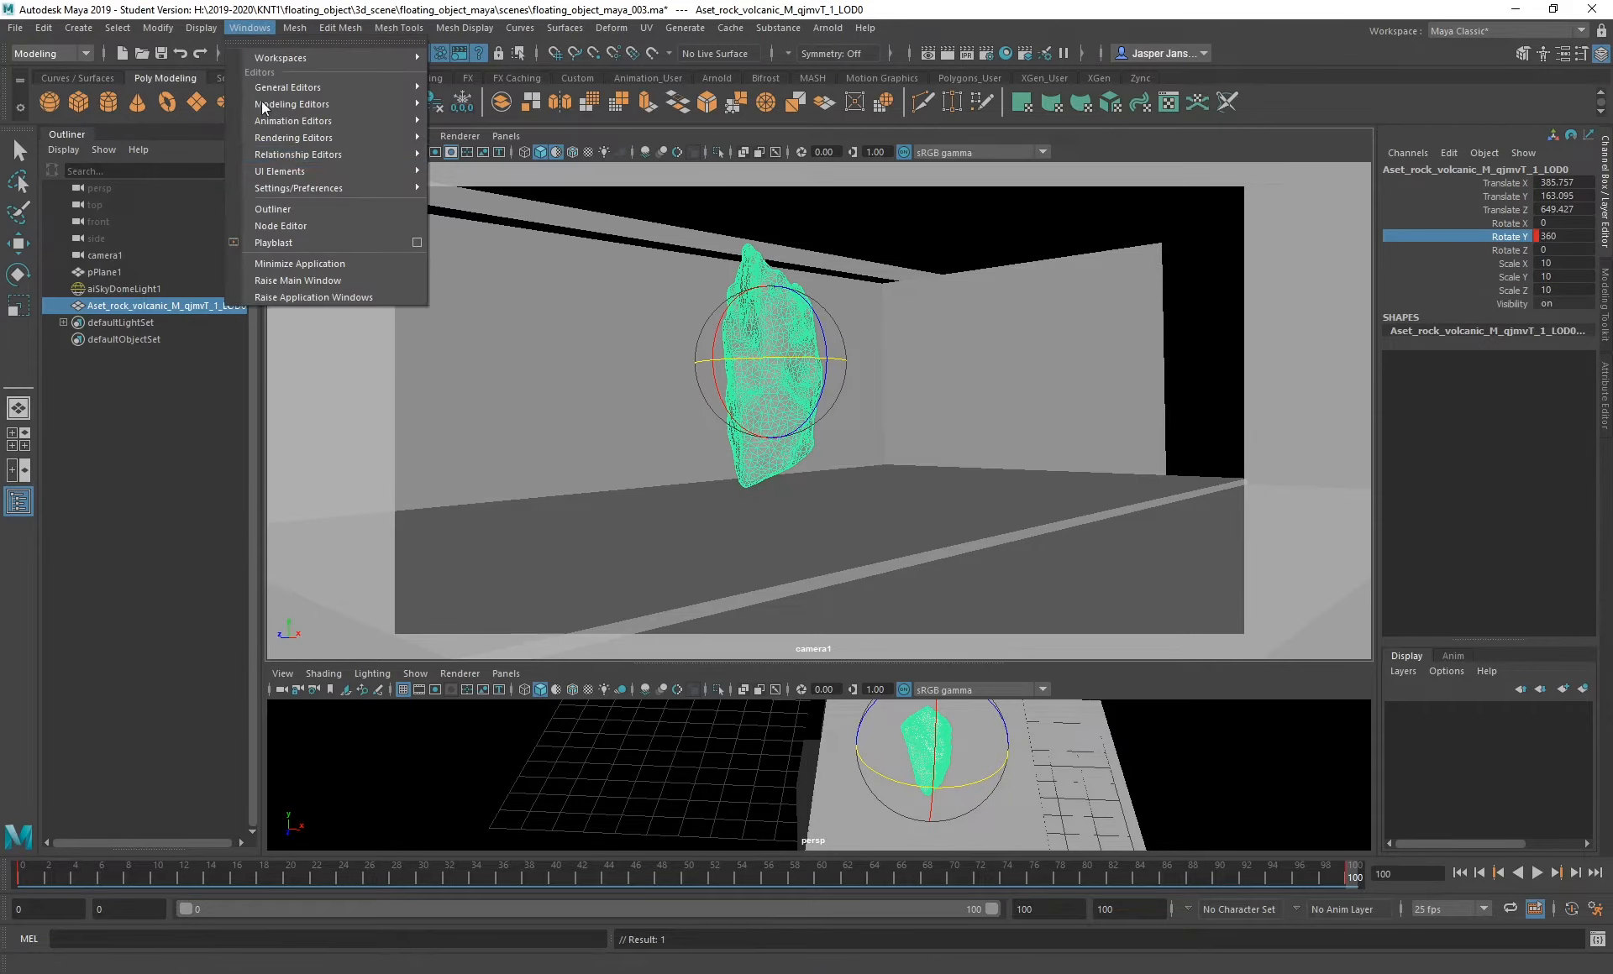
mouse_move(302, 121)
left_click(525, 134)
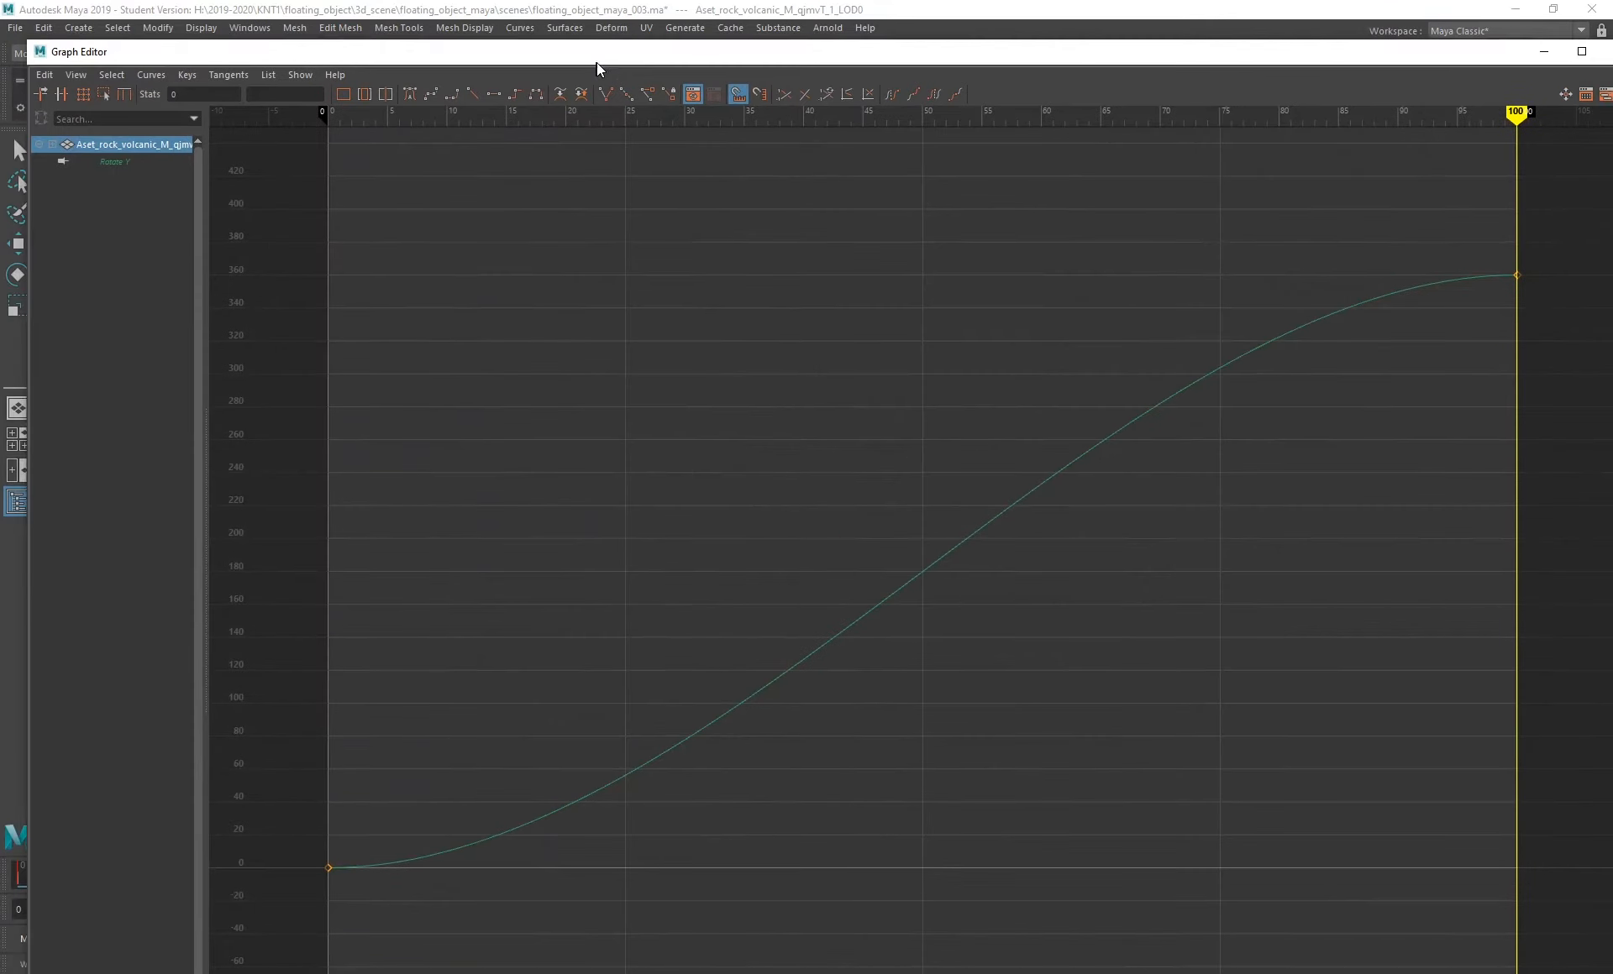
left_click_drag(1530, 227, 220, 962)
left_click(479, 93)
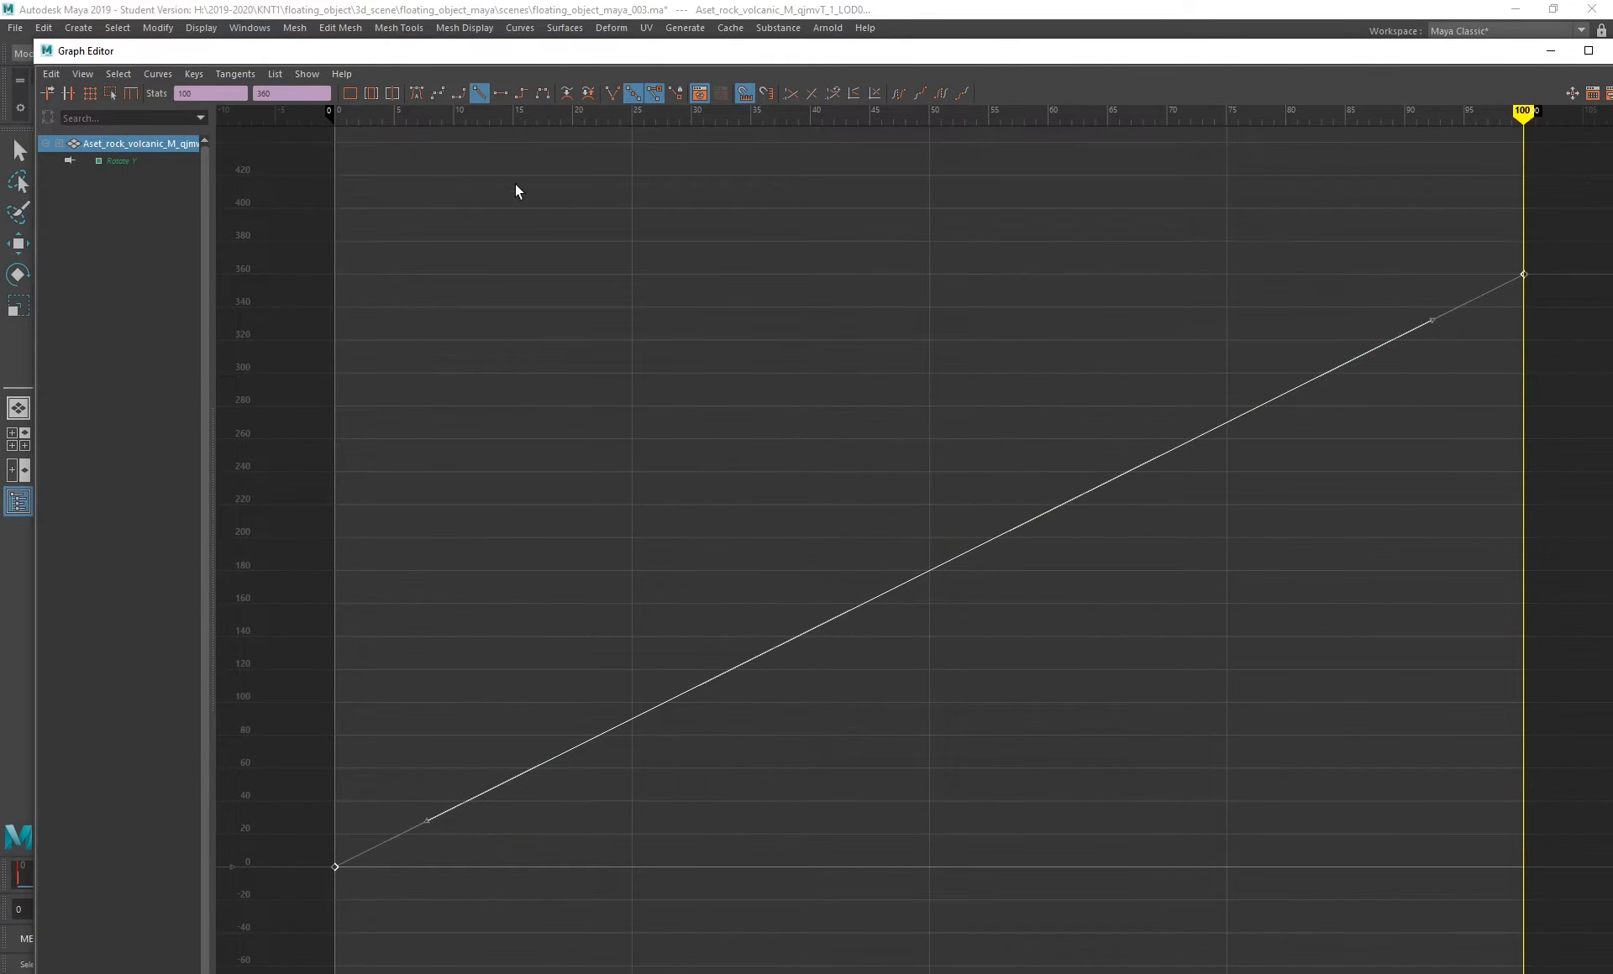
left_click(1588, 51)
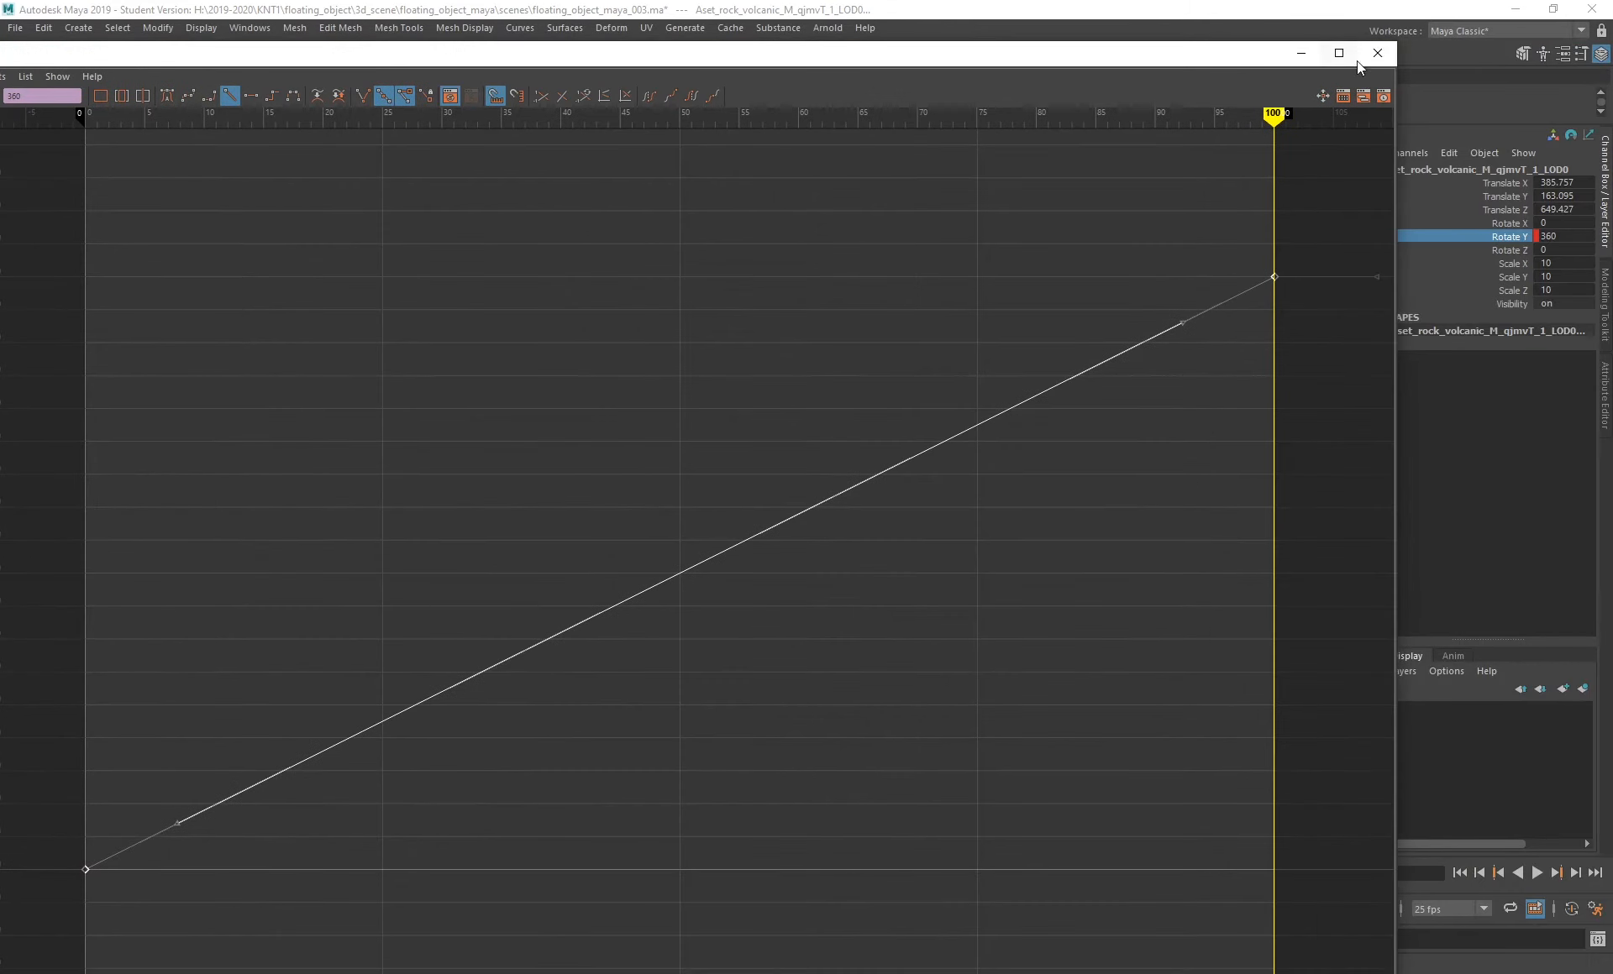
left_click(1371, 49)
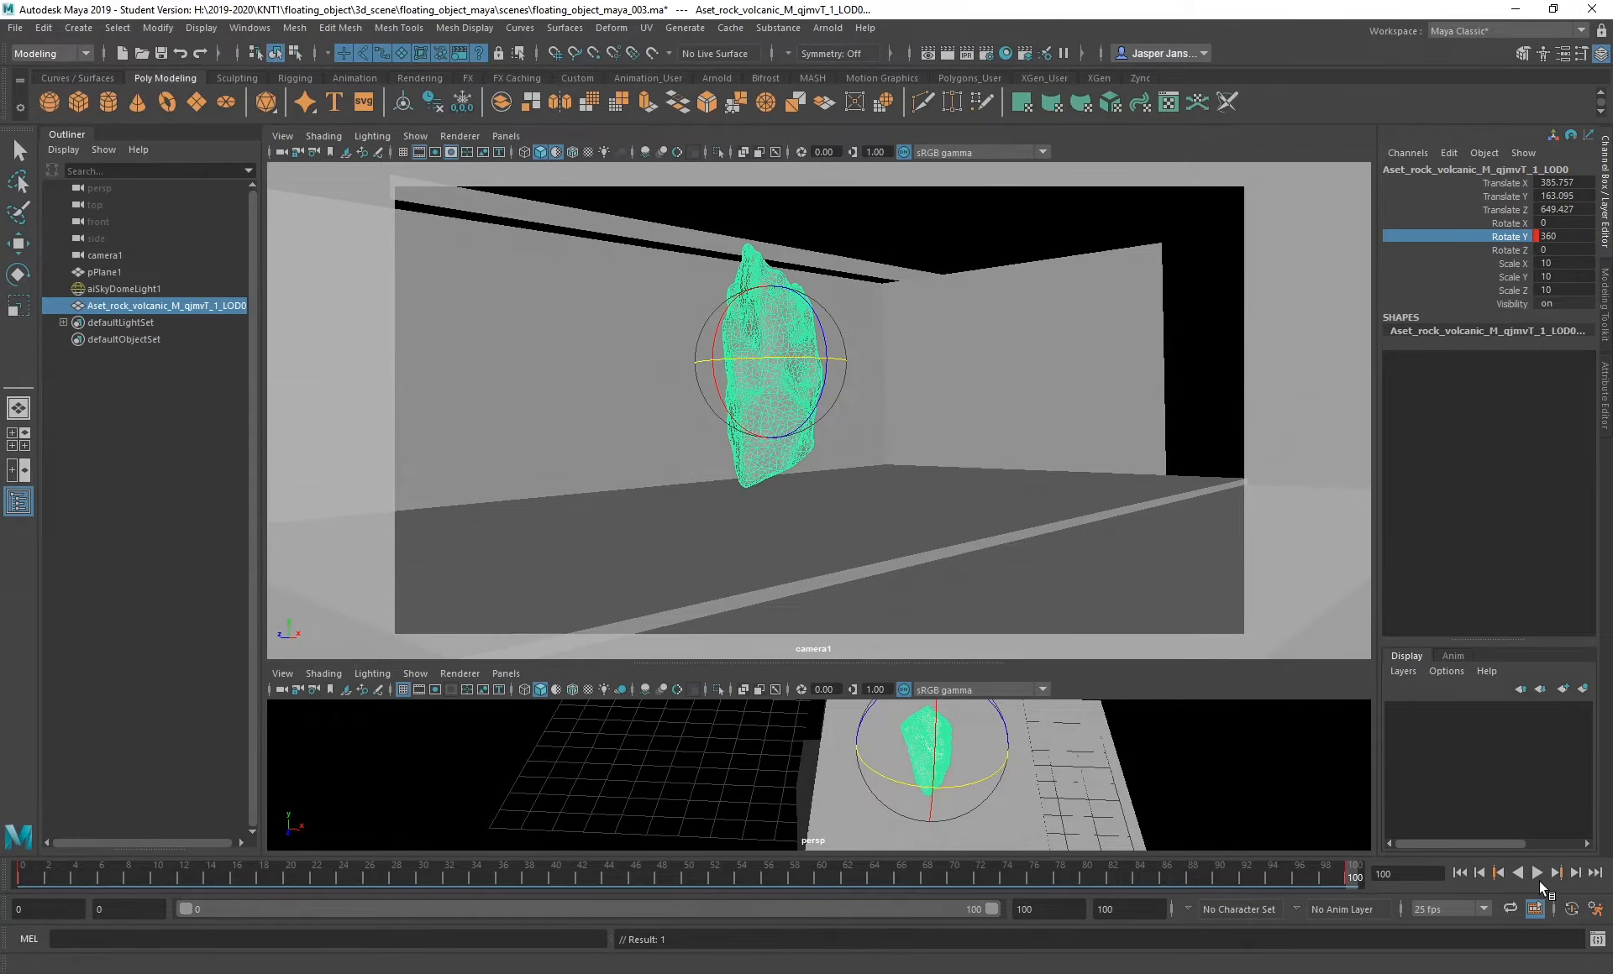
- Play back the rock's spin in the camera view, stop it, and key Rotate X and Rotate Z as well
left_click(1538, 873)
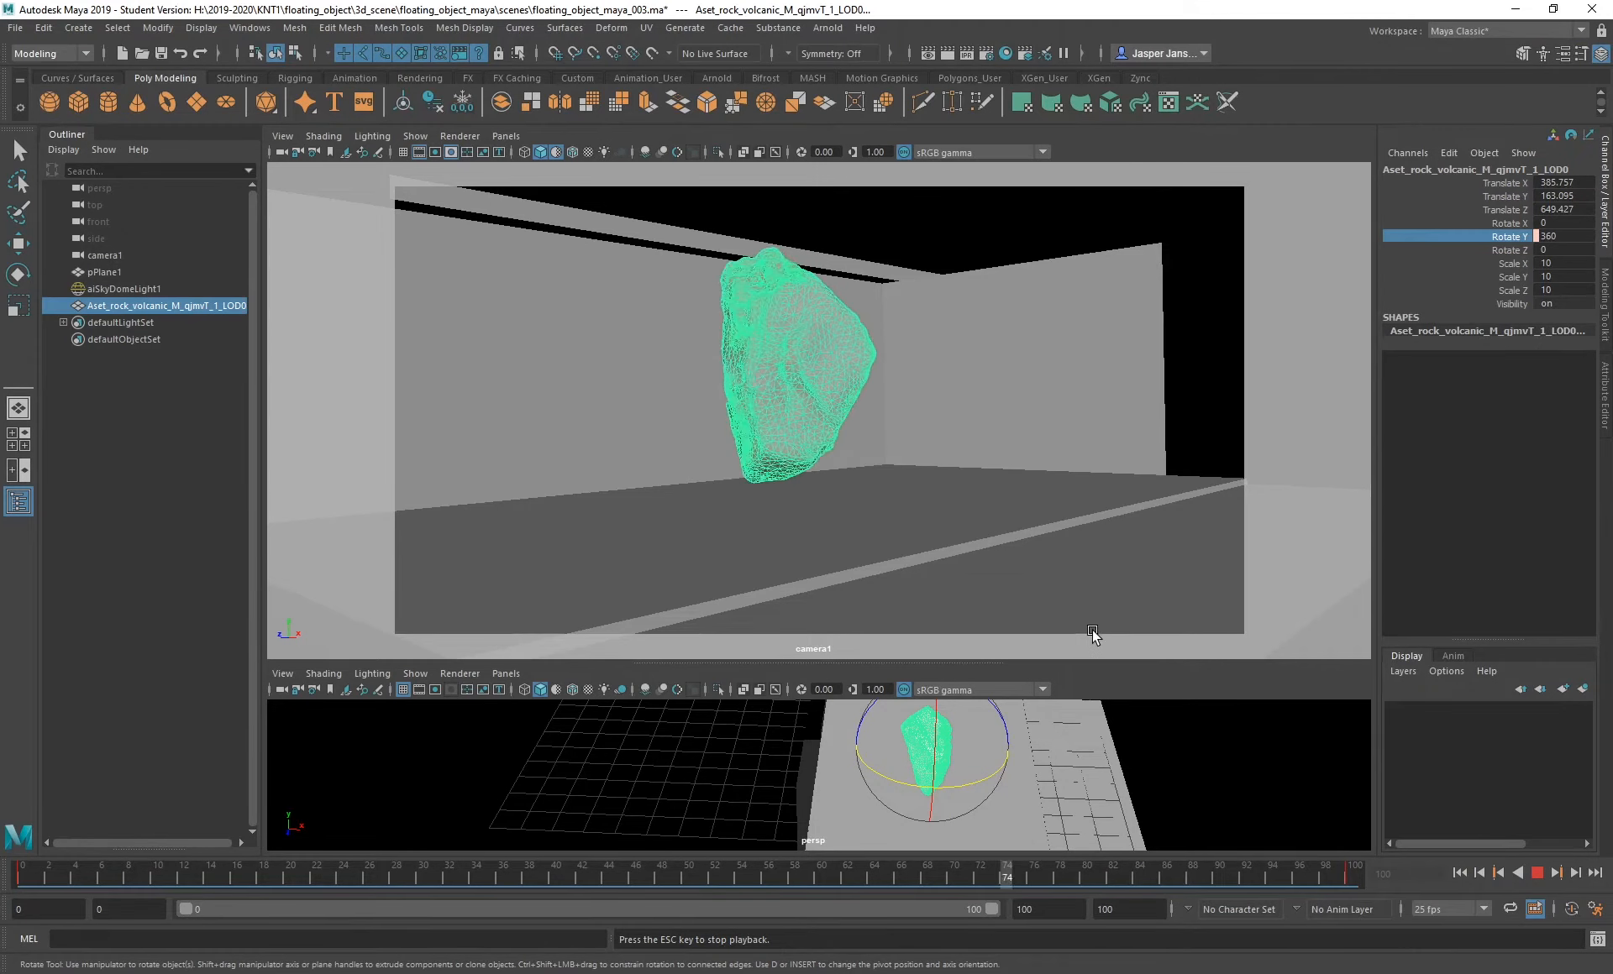
key("Escape")
left_click(821, 449)
left_click(758, 347)
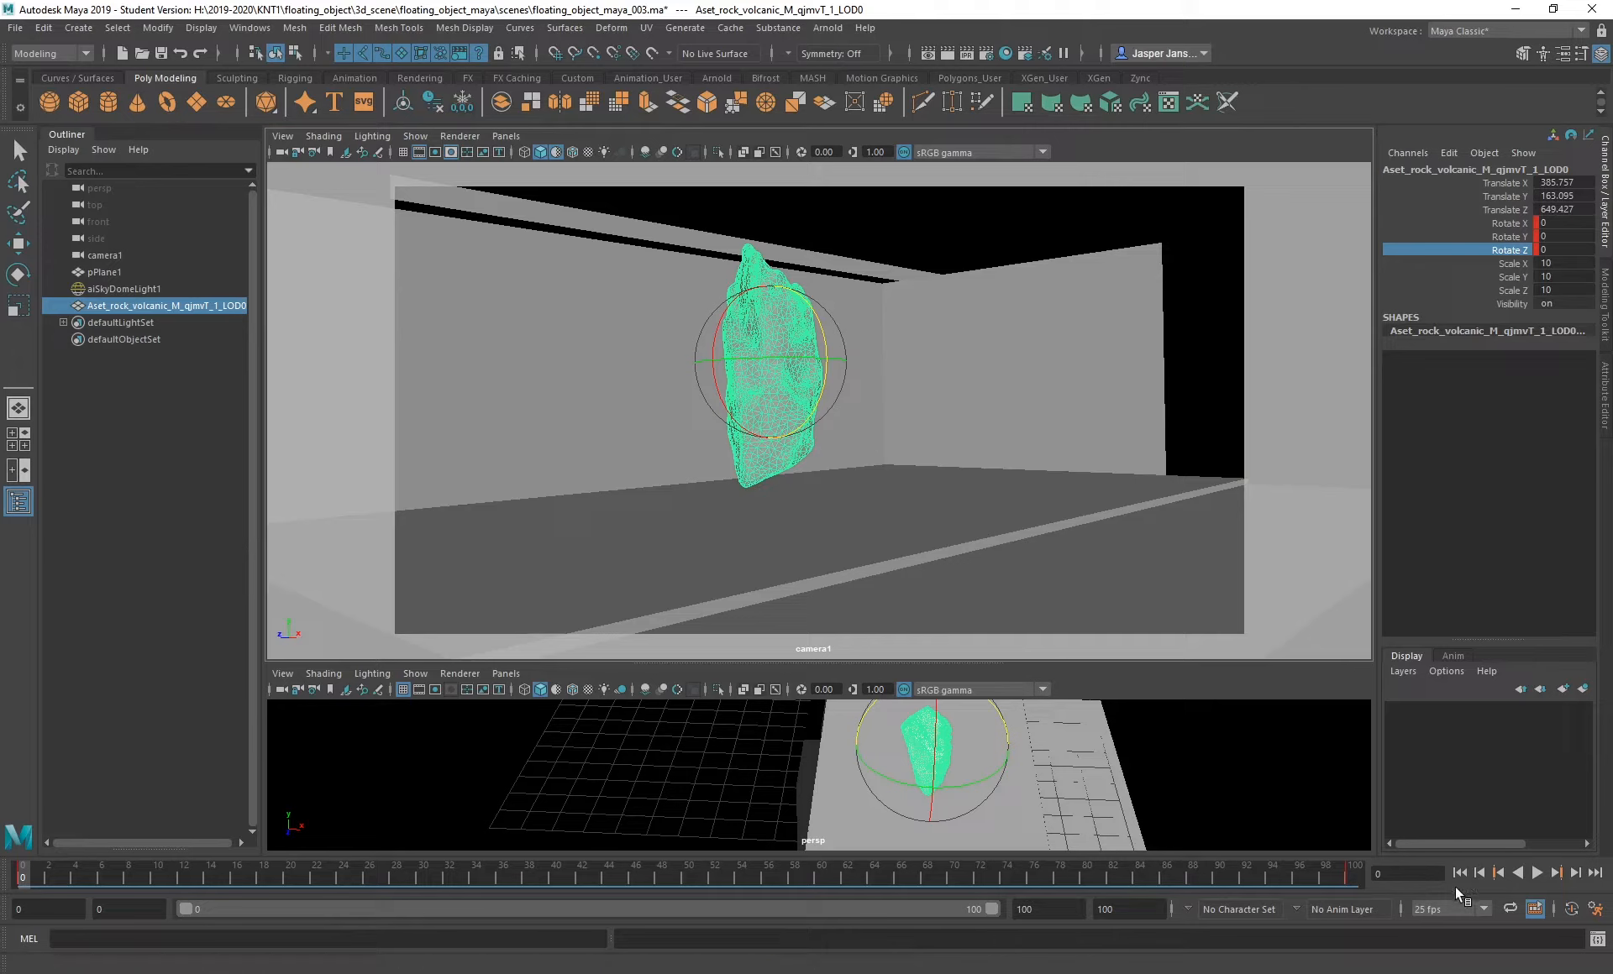
- Preview the tumbling rock, remove its Rotate Z animation, and play the animation again
left_click(1536, 874)
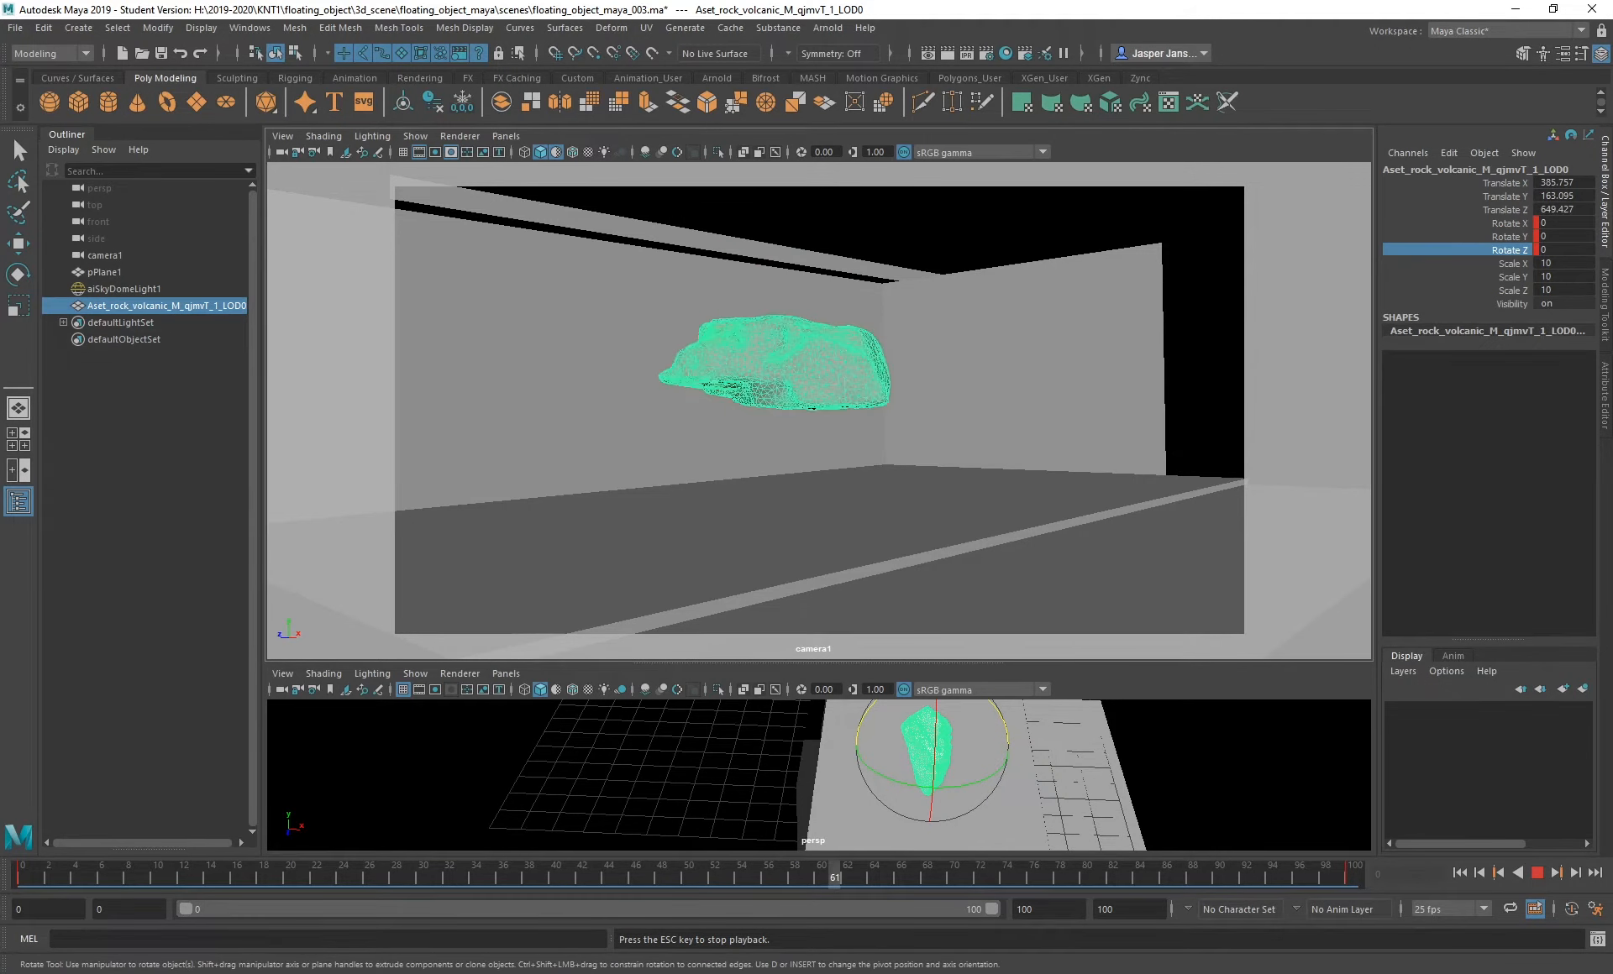
key("Escape")
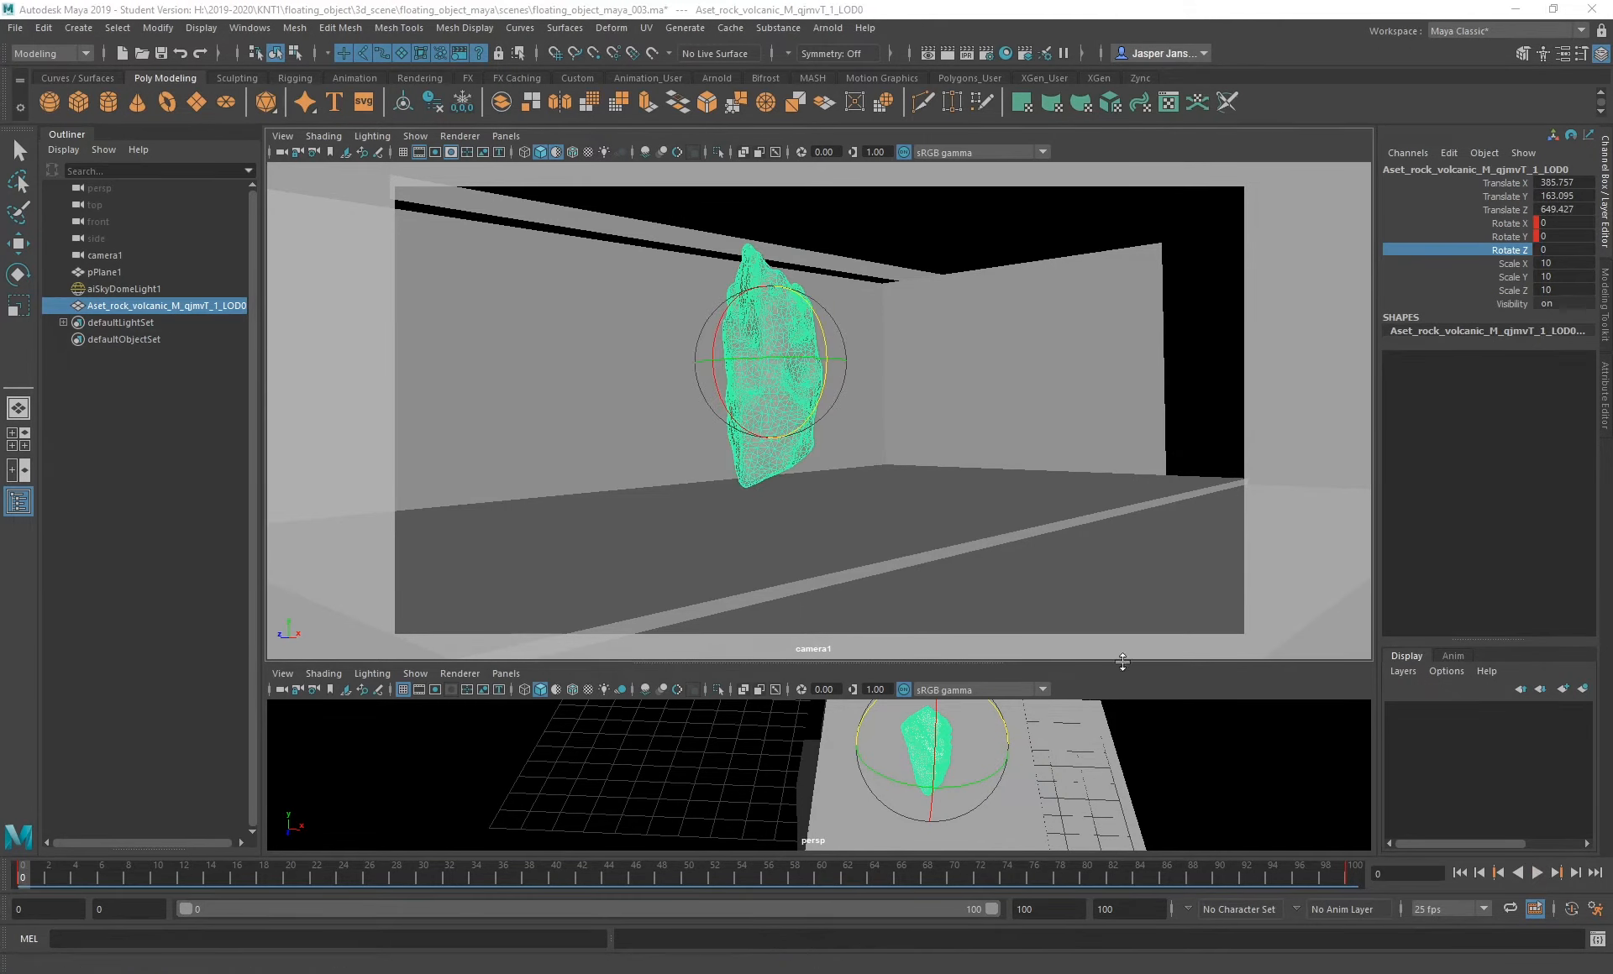
left_click(1536, 873)
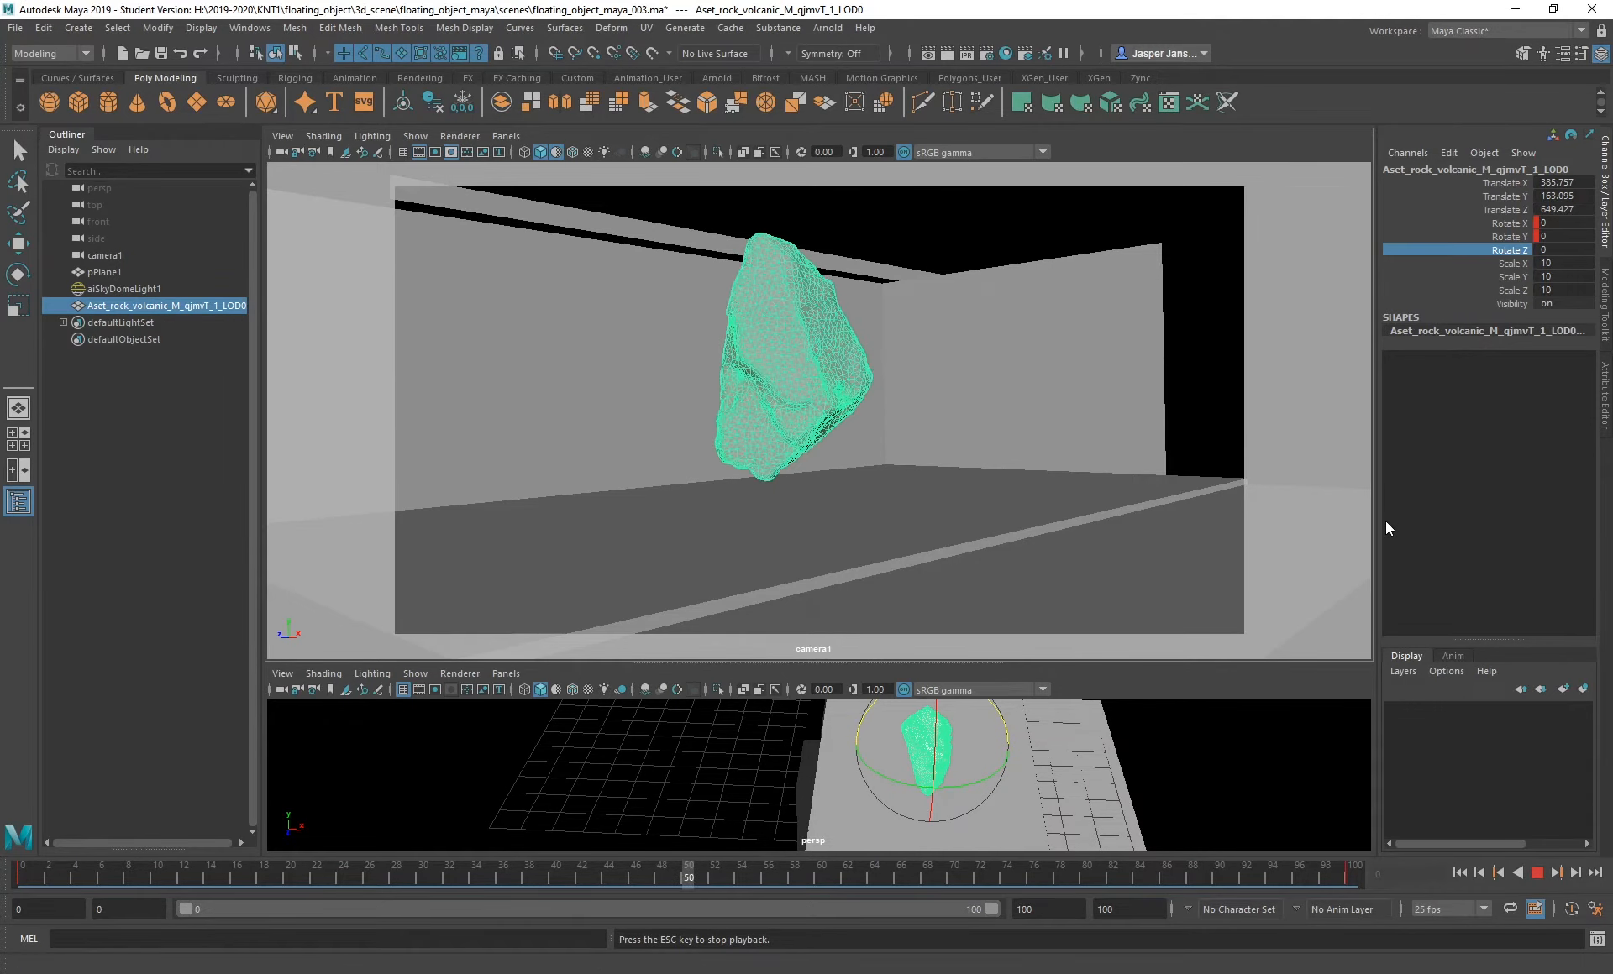
key("Escape")
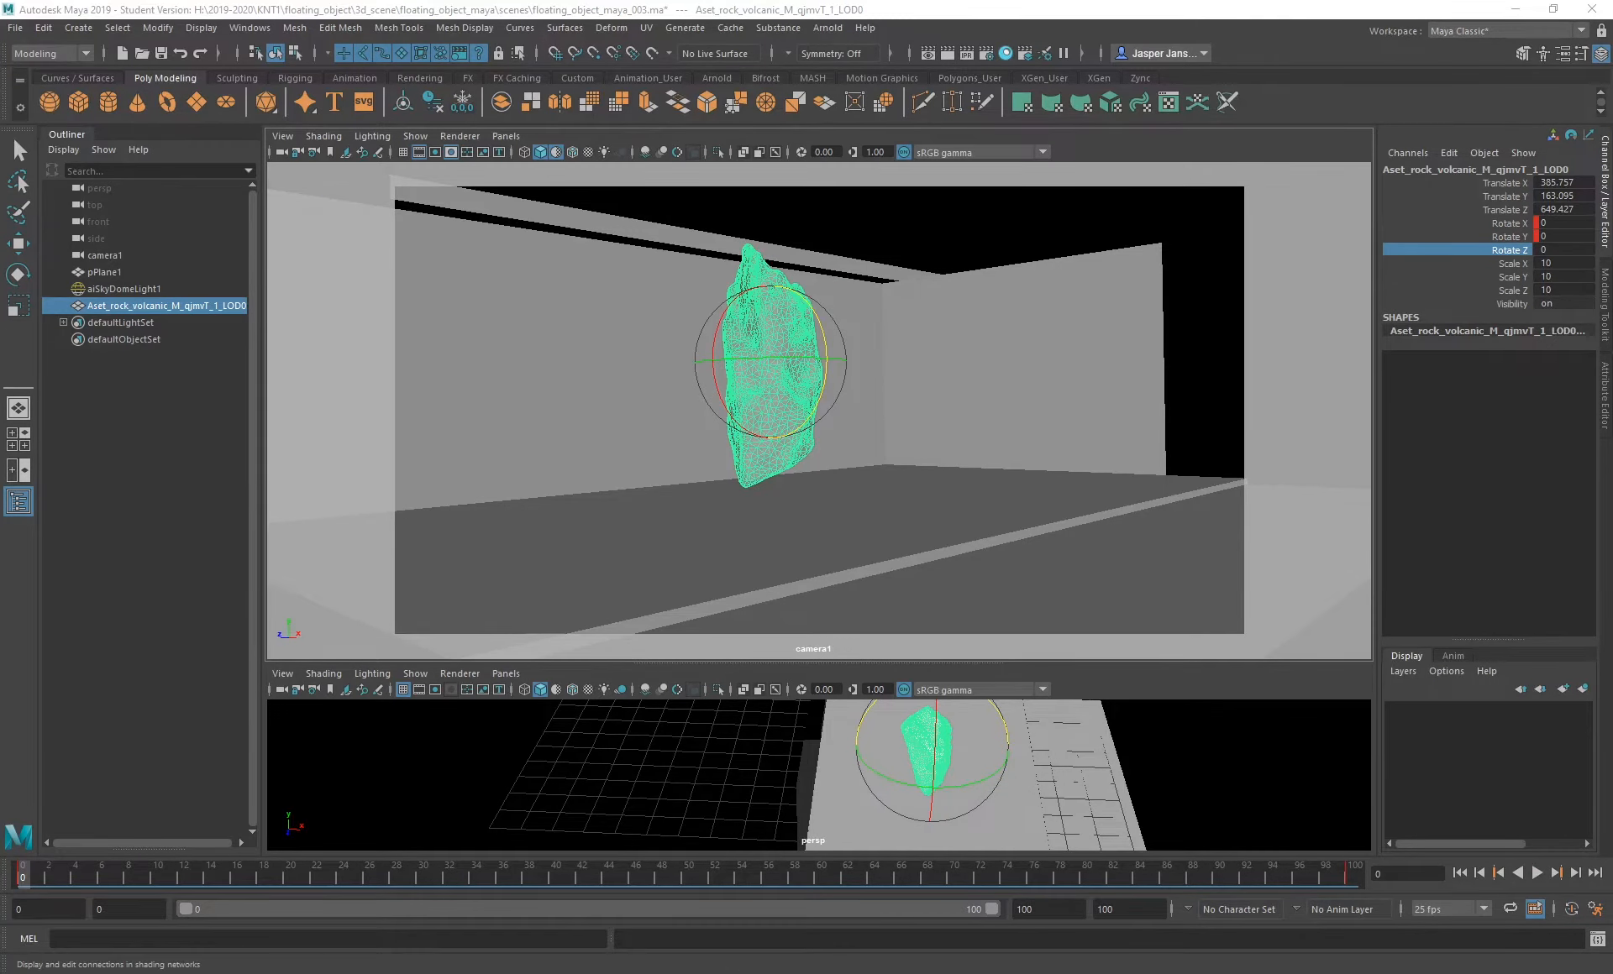
- Open the Hypershade and create an Arnold aiStandardSurface shader in a new graph tab
left_click(1005, 53)
left_click(642, 353)
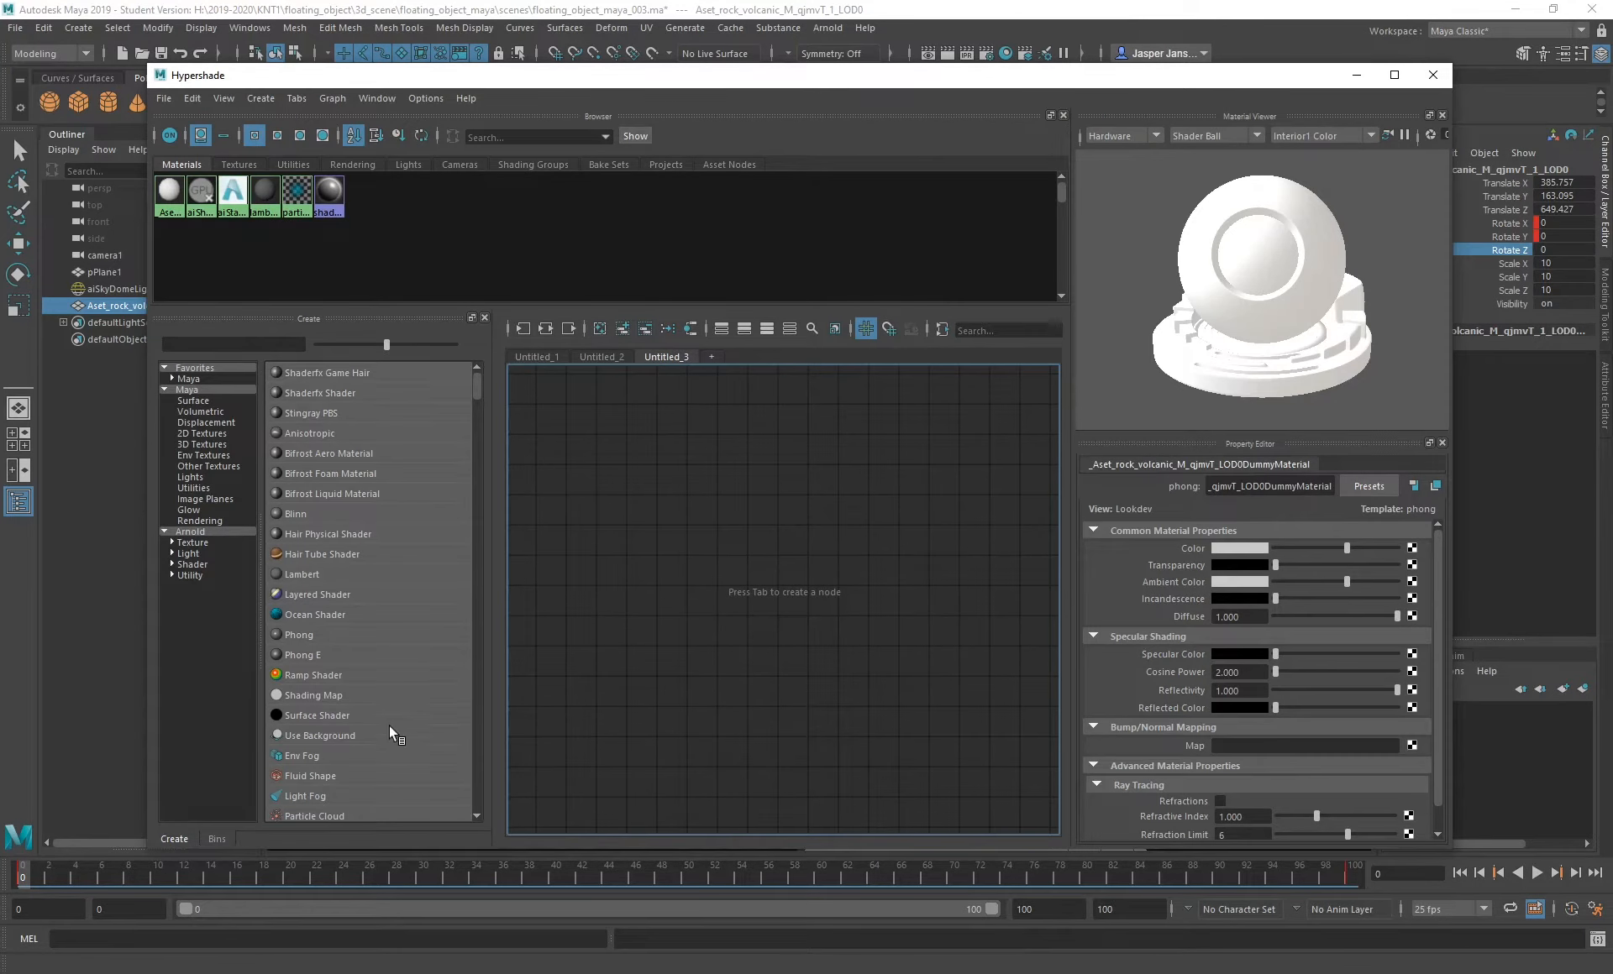
left_click(192, 565)
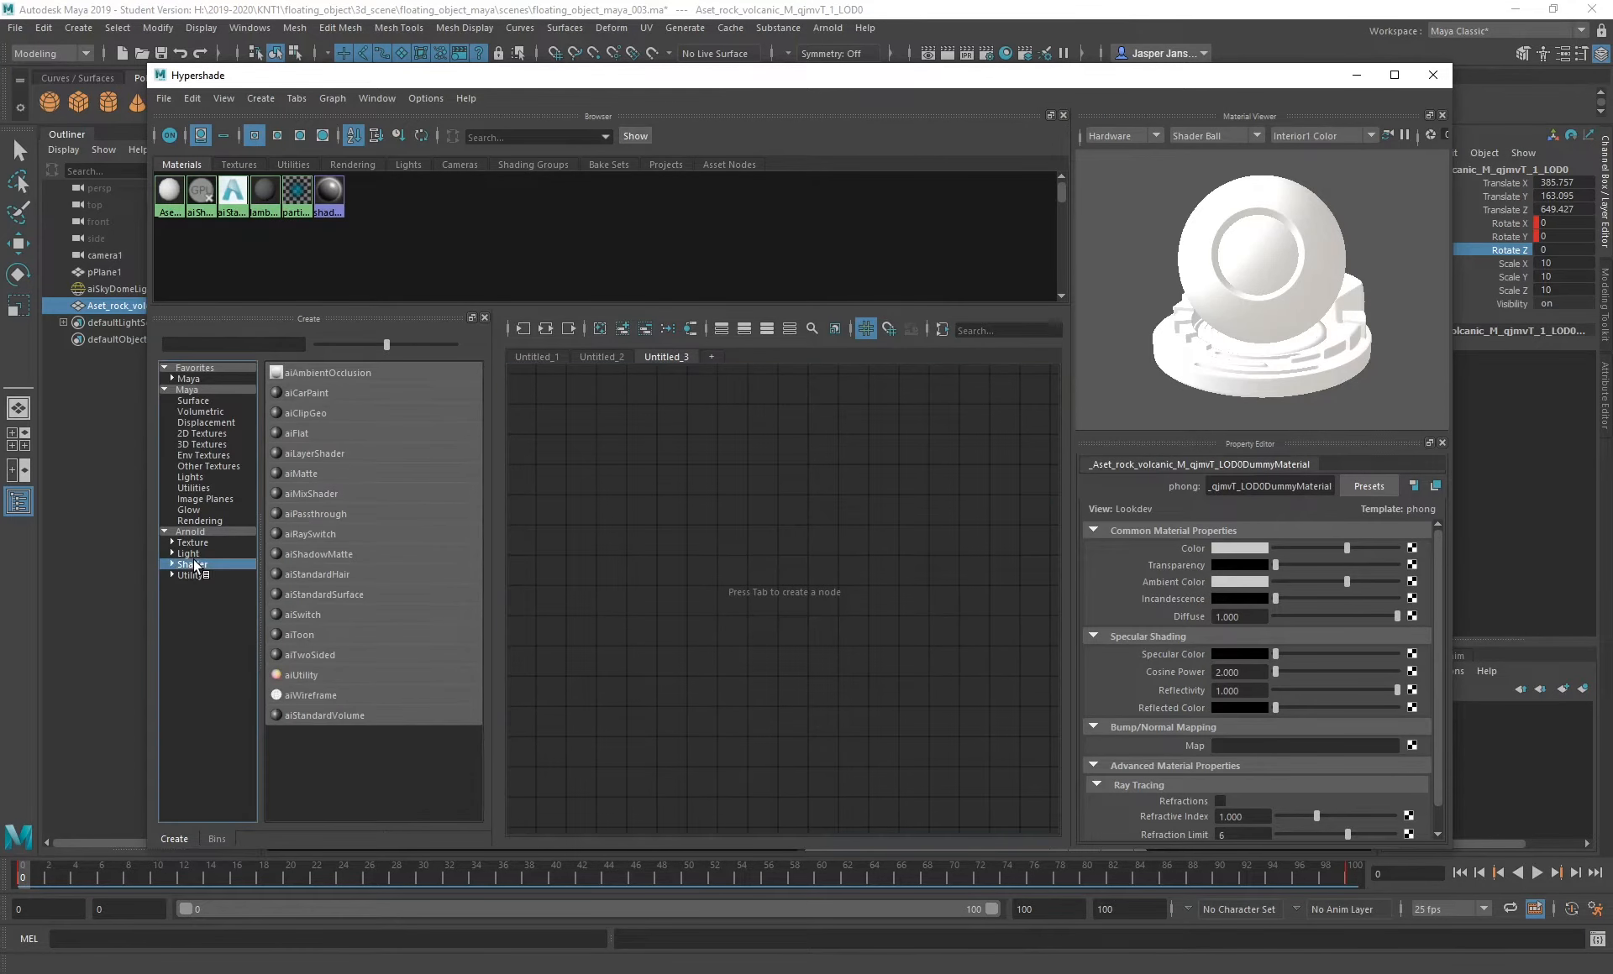
left_click(343, 596)
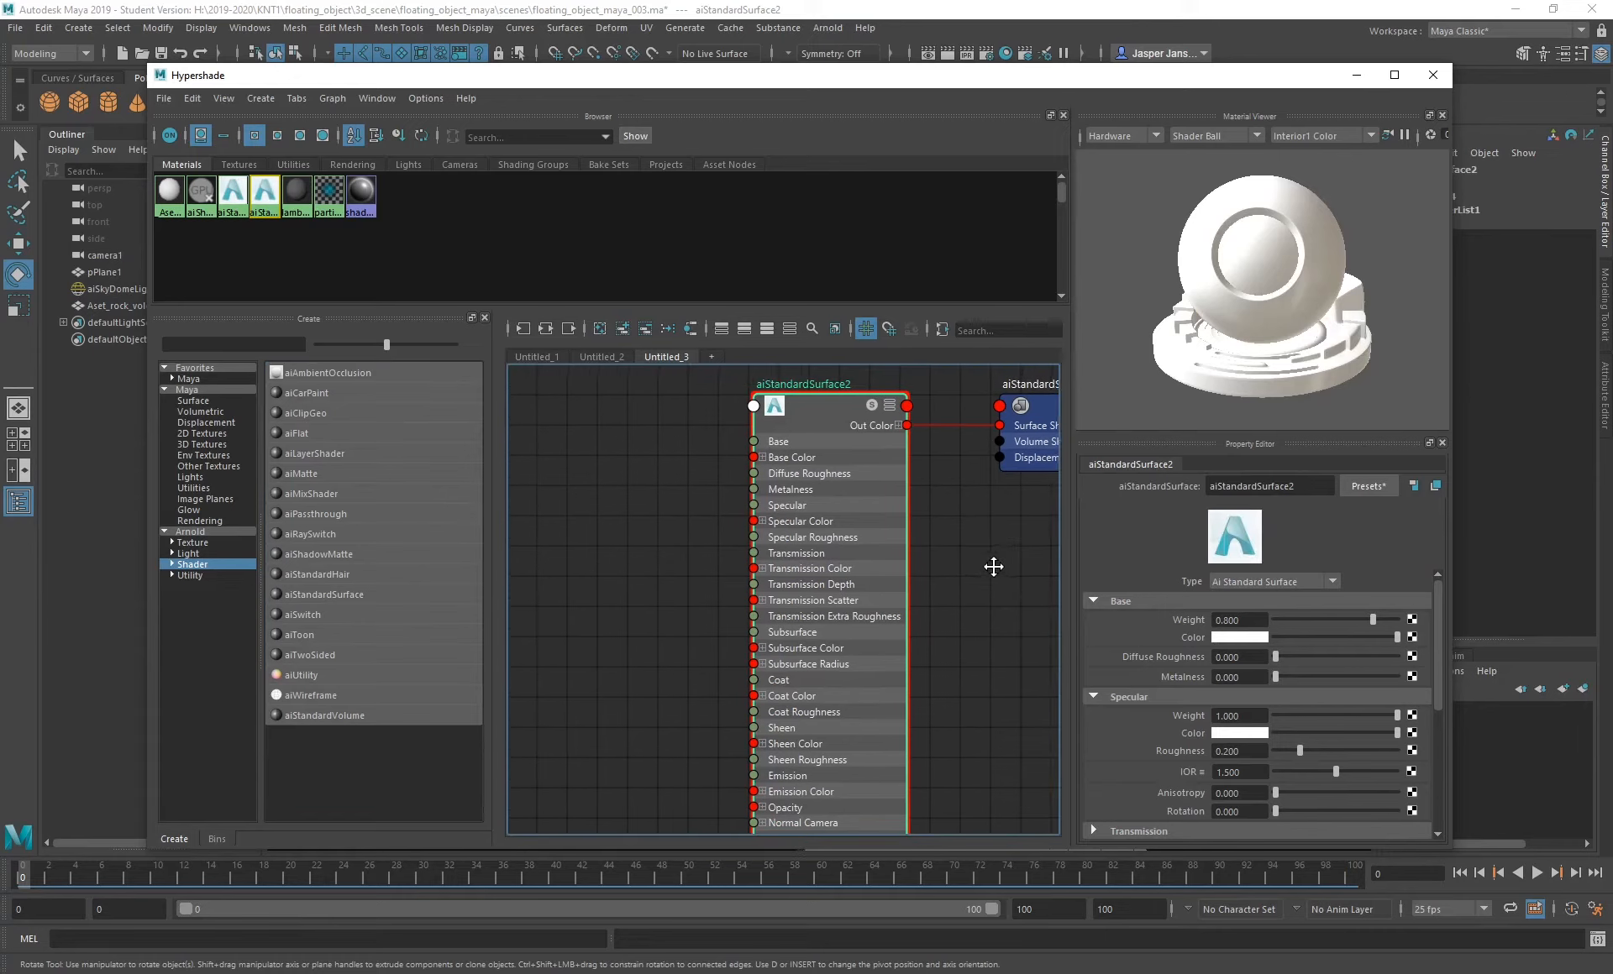
- Create three Arnold aiImage texture nodes and stack them beside the aiStandardSurface node's inputs
left_click(202, 545)
left_click(324, 434)
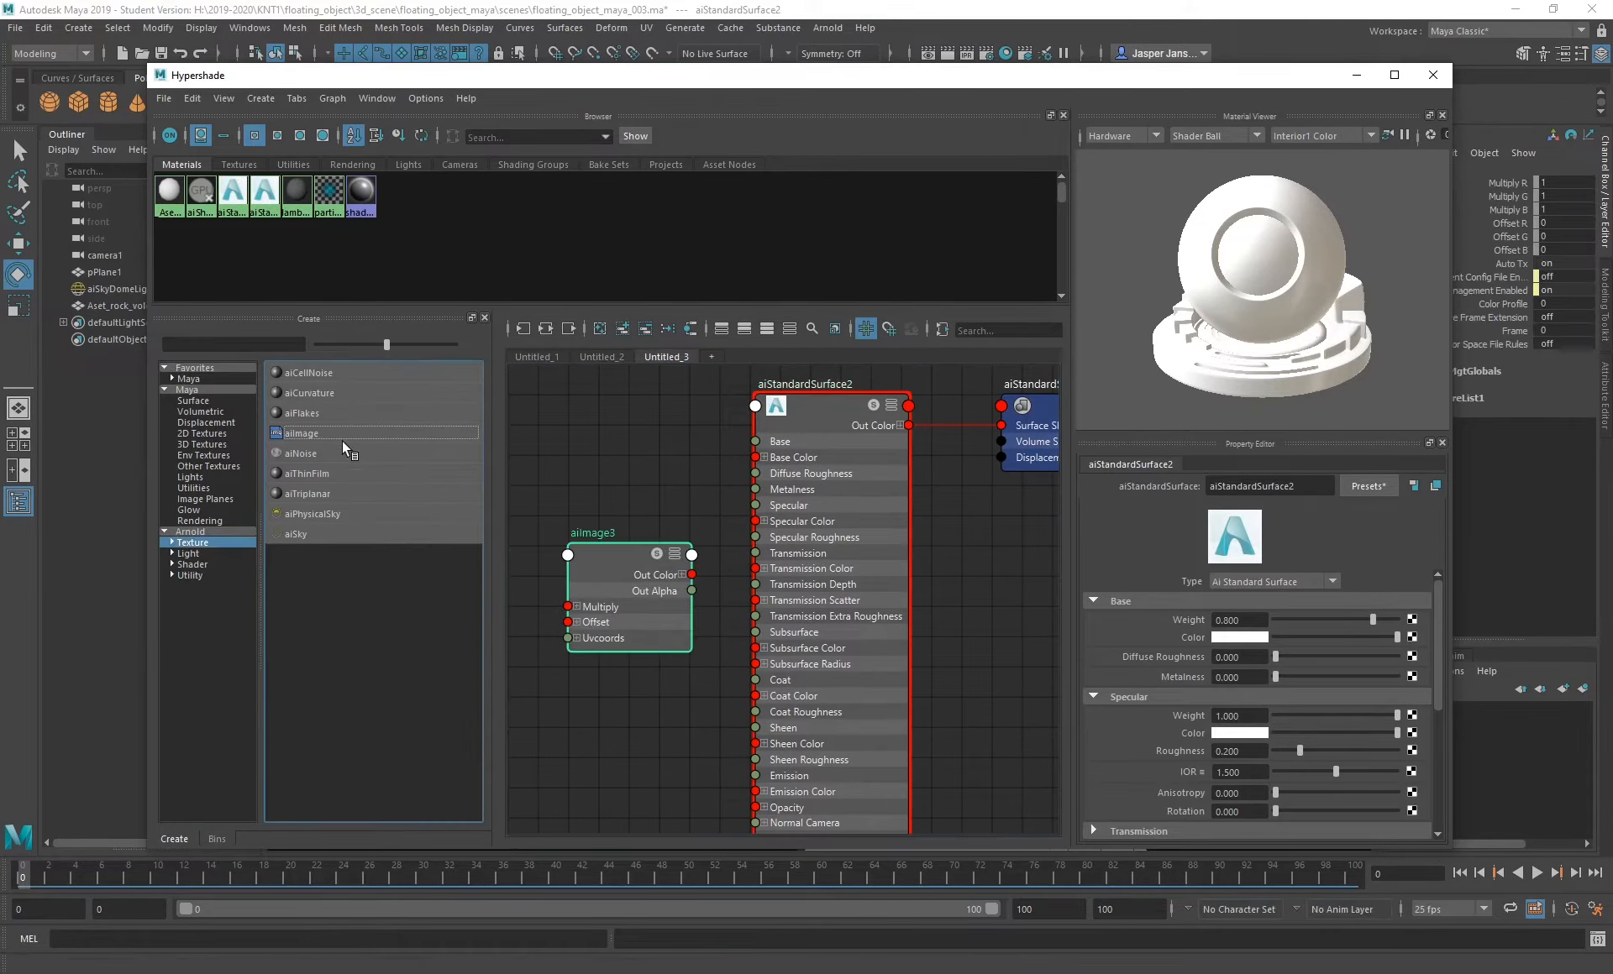
left_click_drag(719, 543, 668, 468)
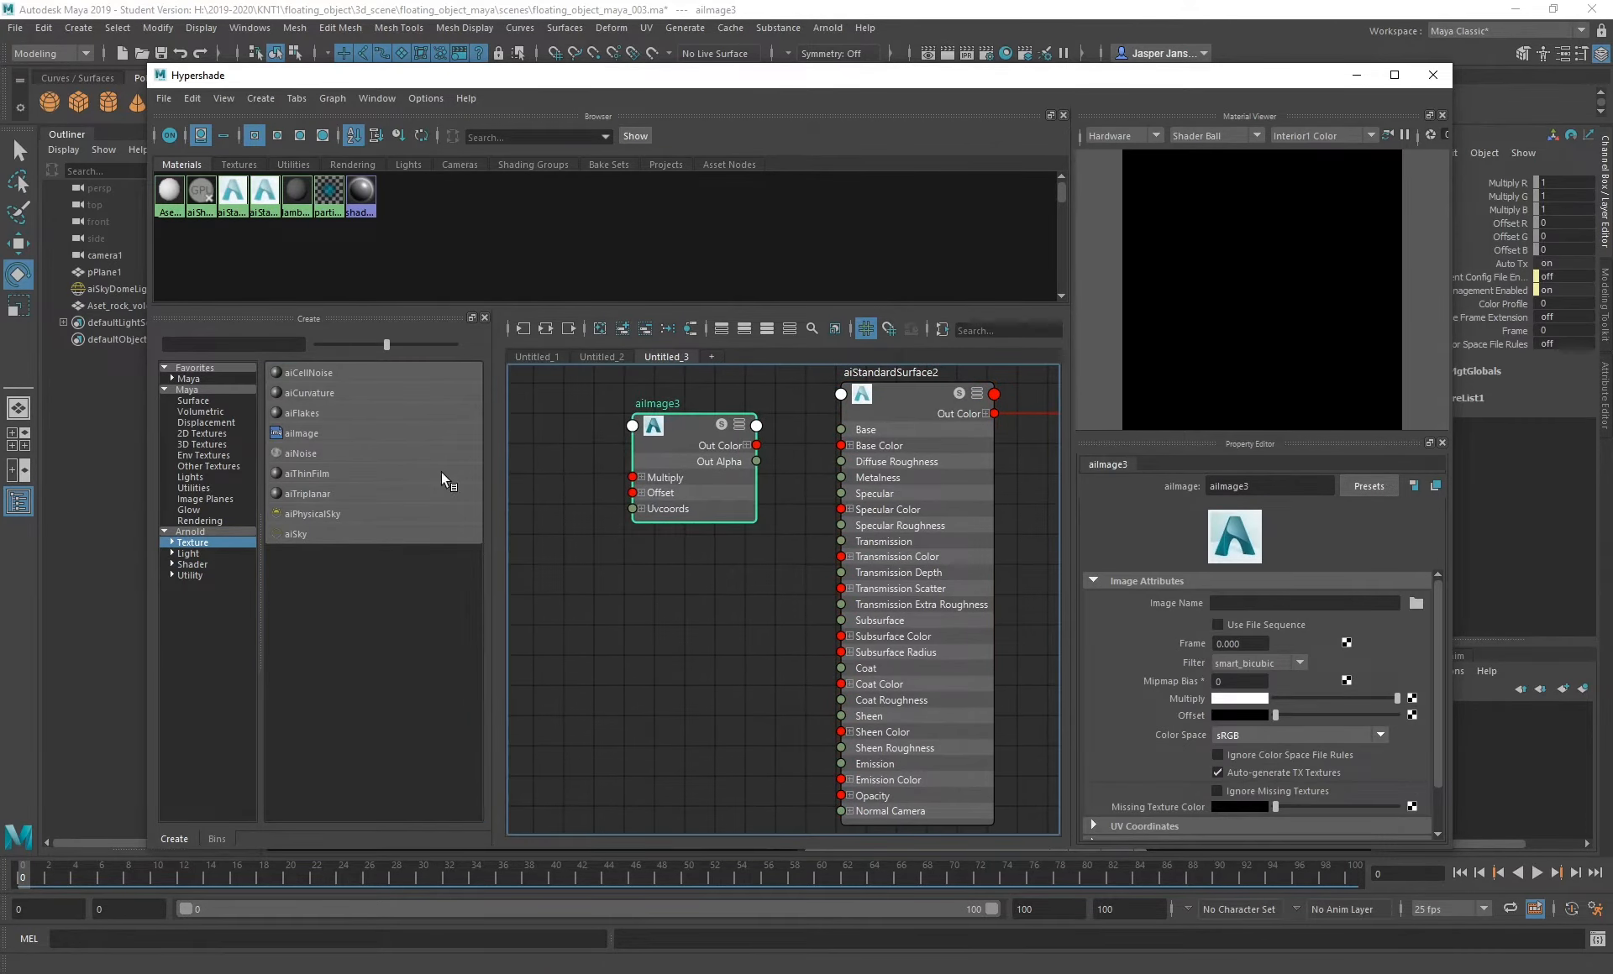
left_click(304, 435)
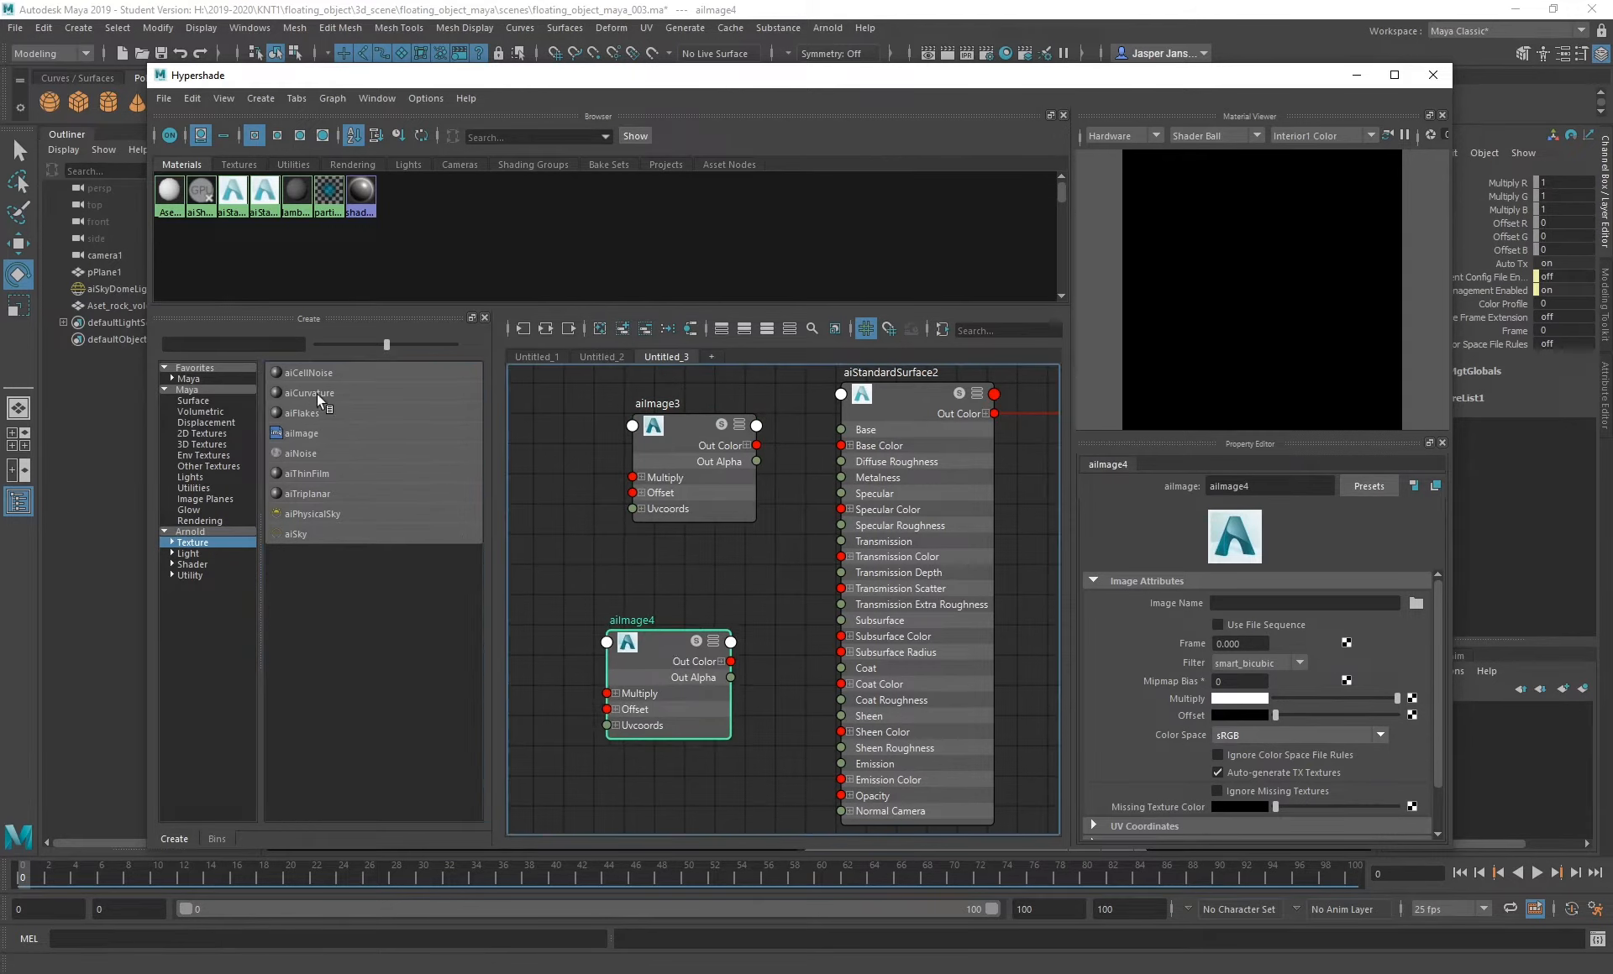
left_click(288, 434)
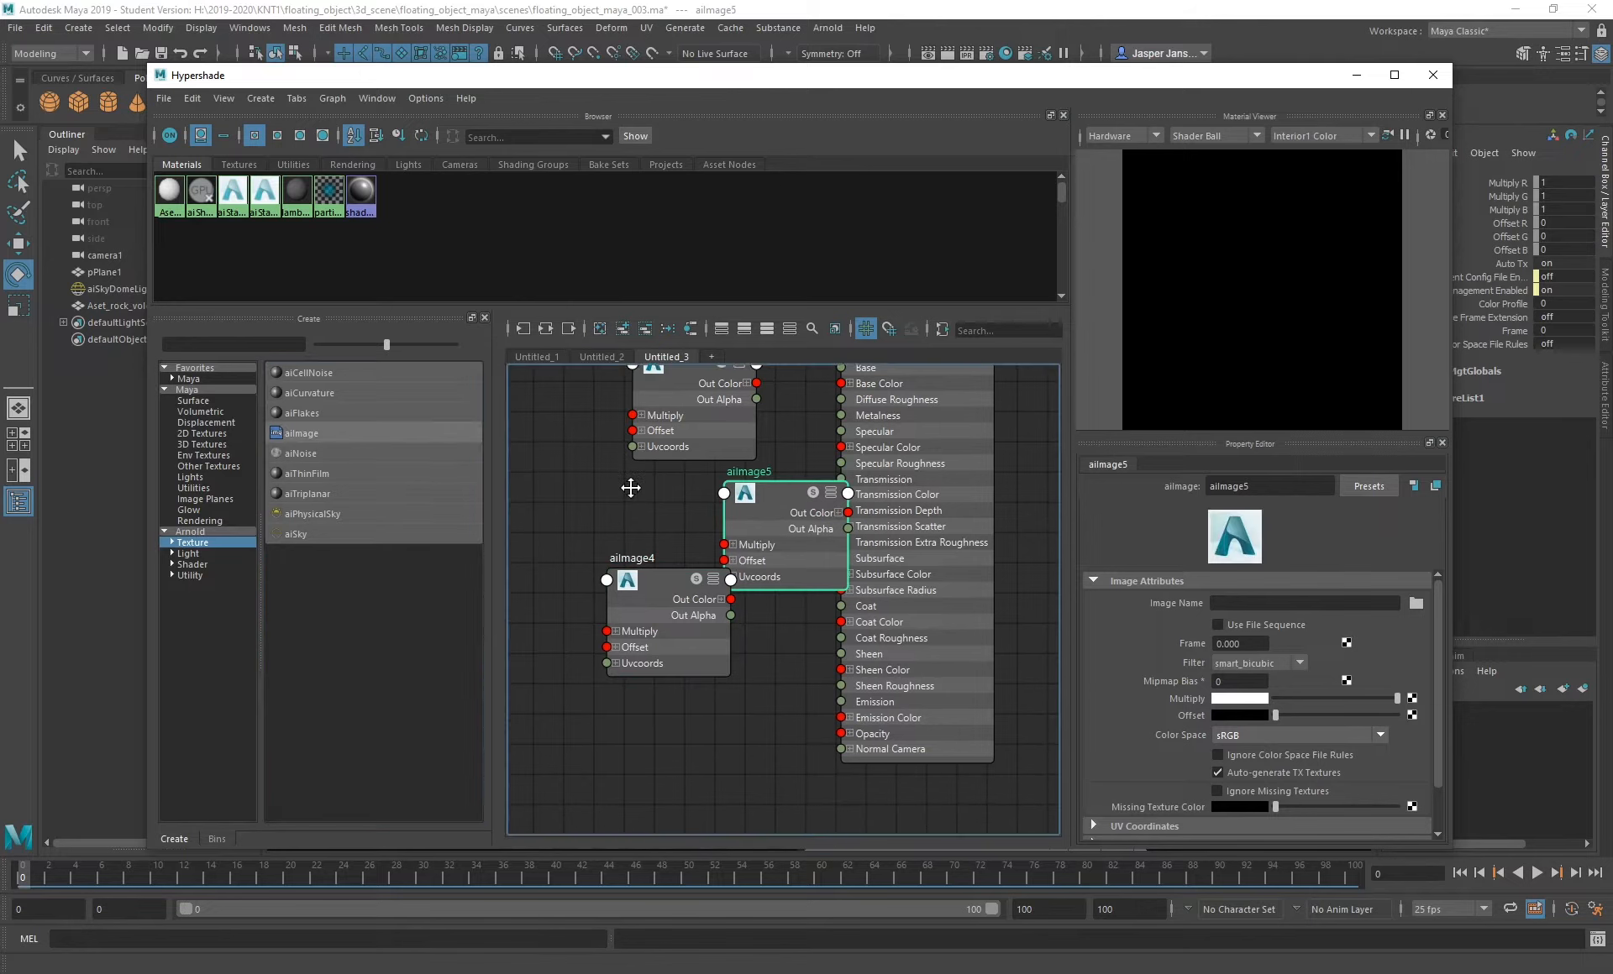
left_click_drag(670, 561, 682, 657)
left_click(798, 458)
left_click_drag(798, 458, 683, 492)
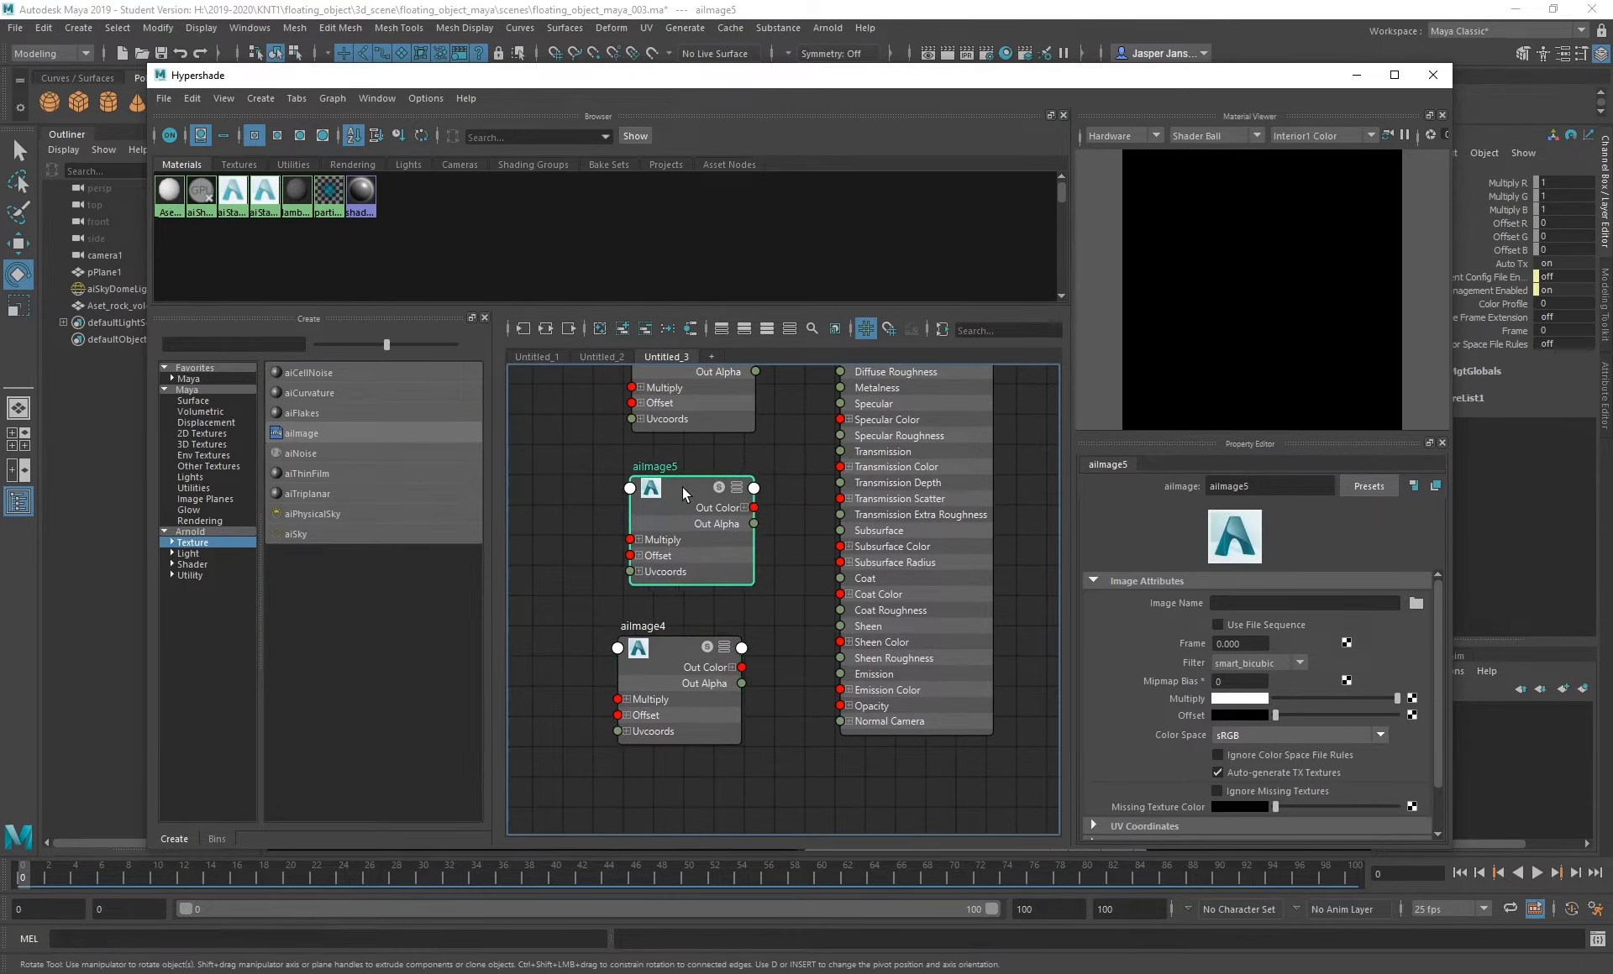
middle_click_drag(552, 485, 555, 574)
- Load Aset_rock_volcanic_M_qjmvT_4K_Albedo.jpg into the first aiImage node and connect its Out Color to the shader's Base Color
left_click(682, 454)
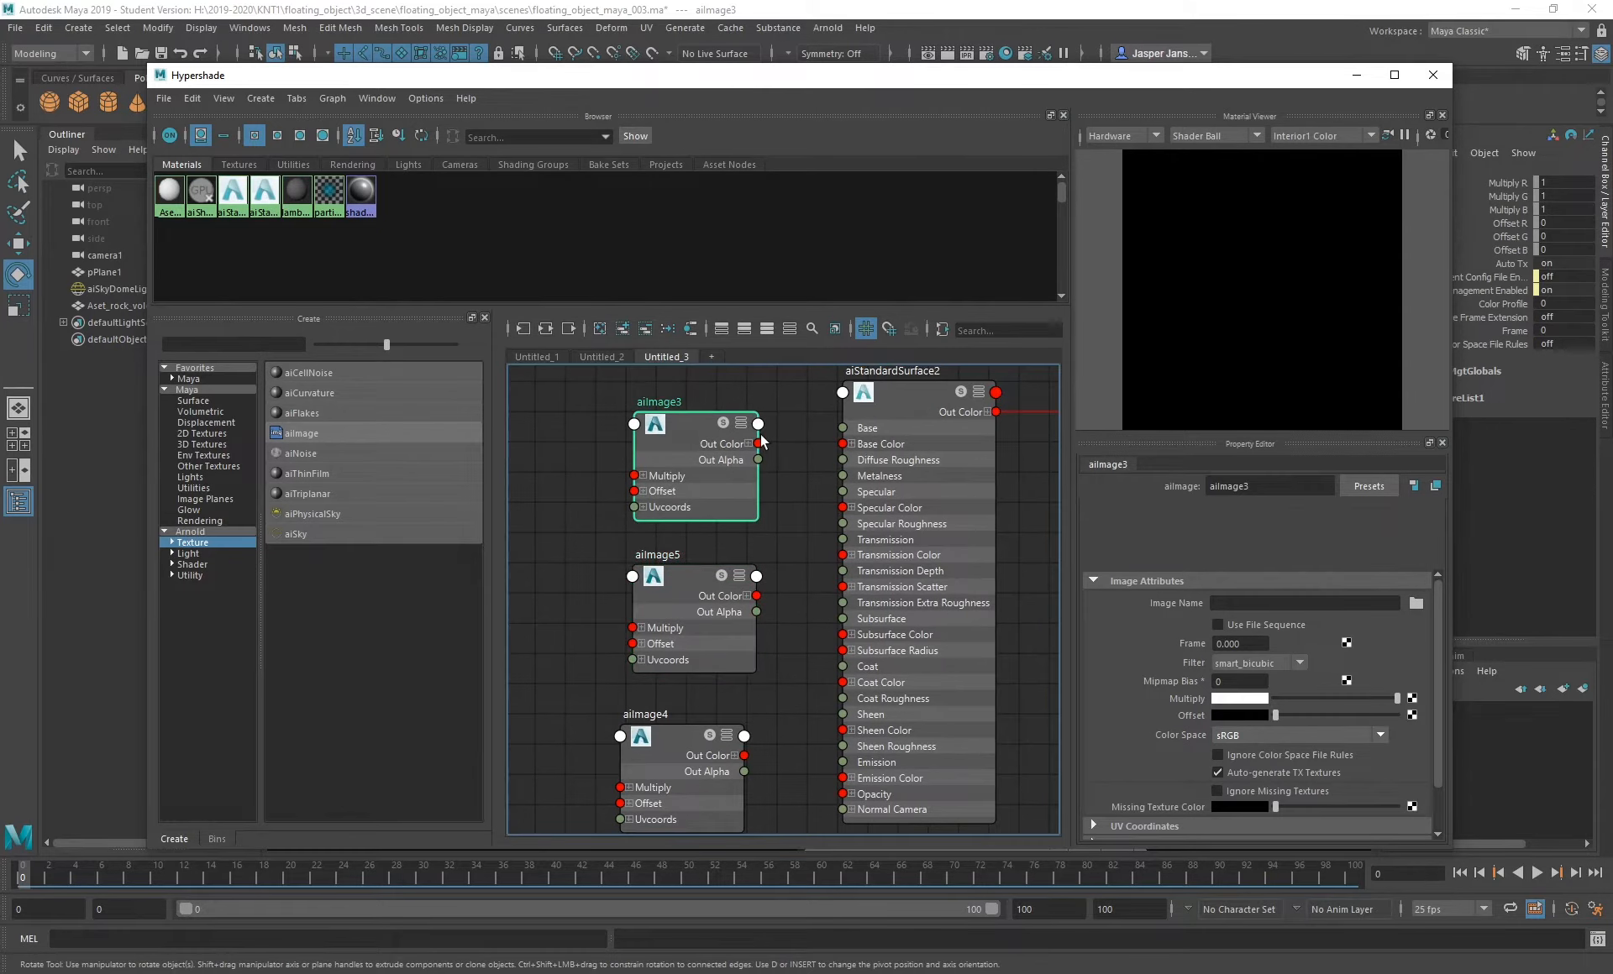
left_click(1416, 604)
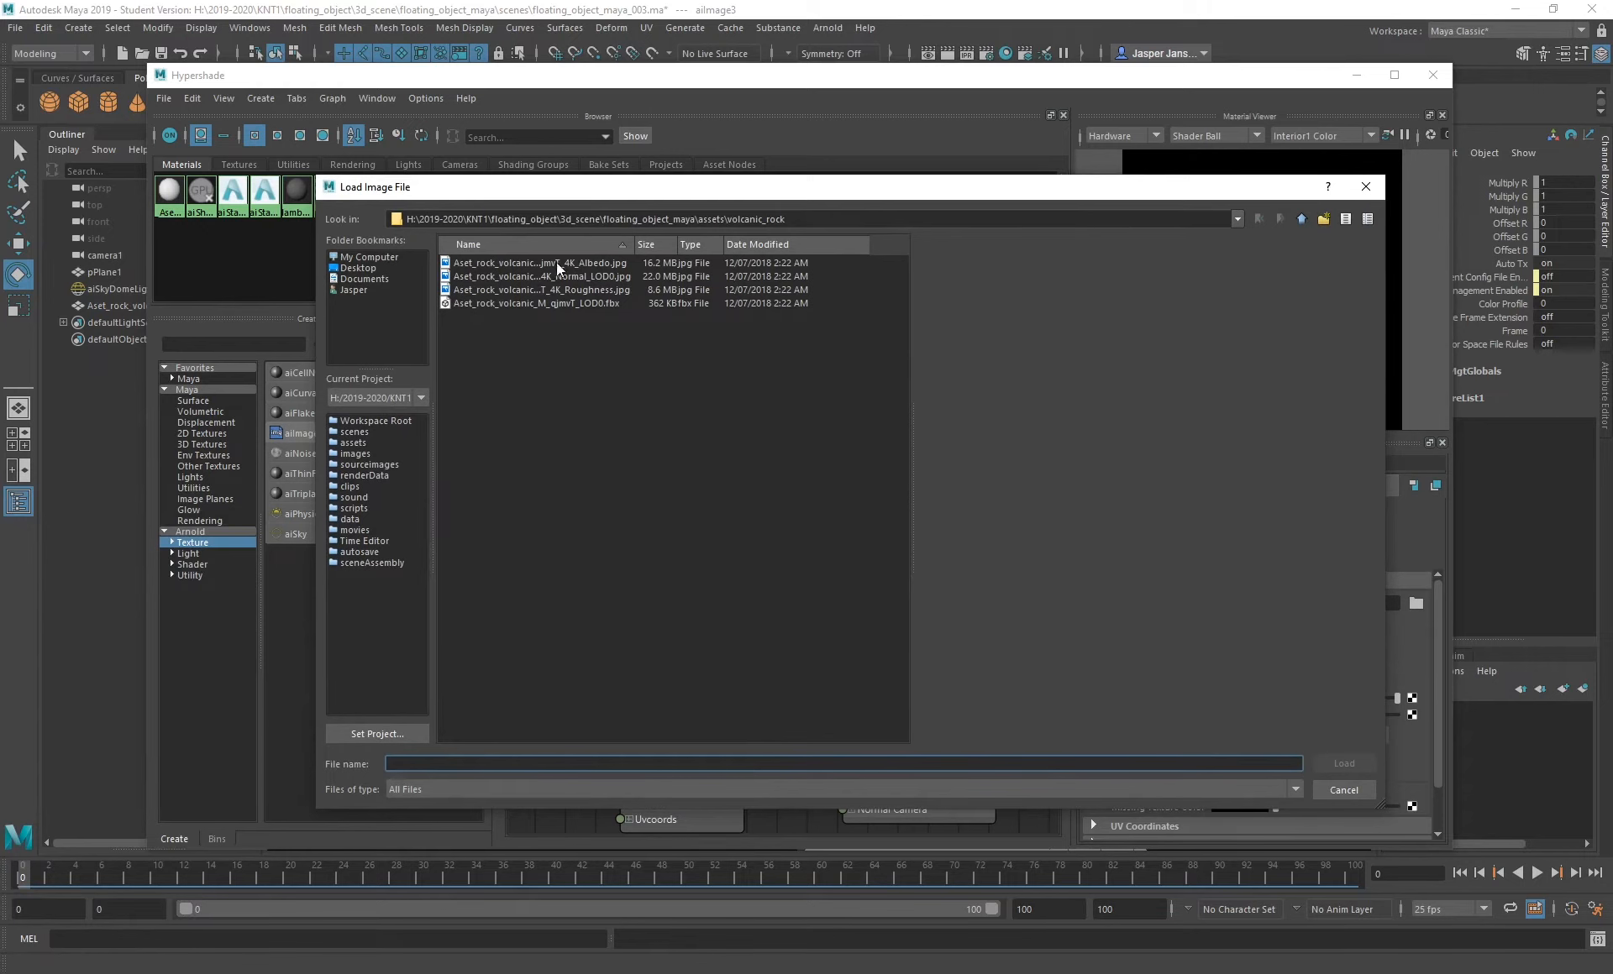
double_click(631, 244)
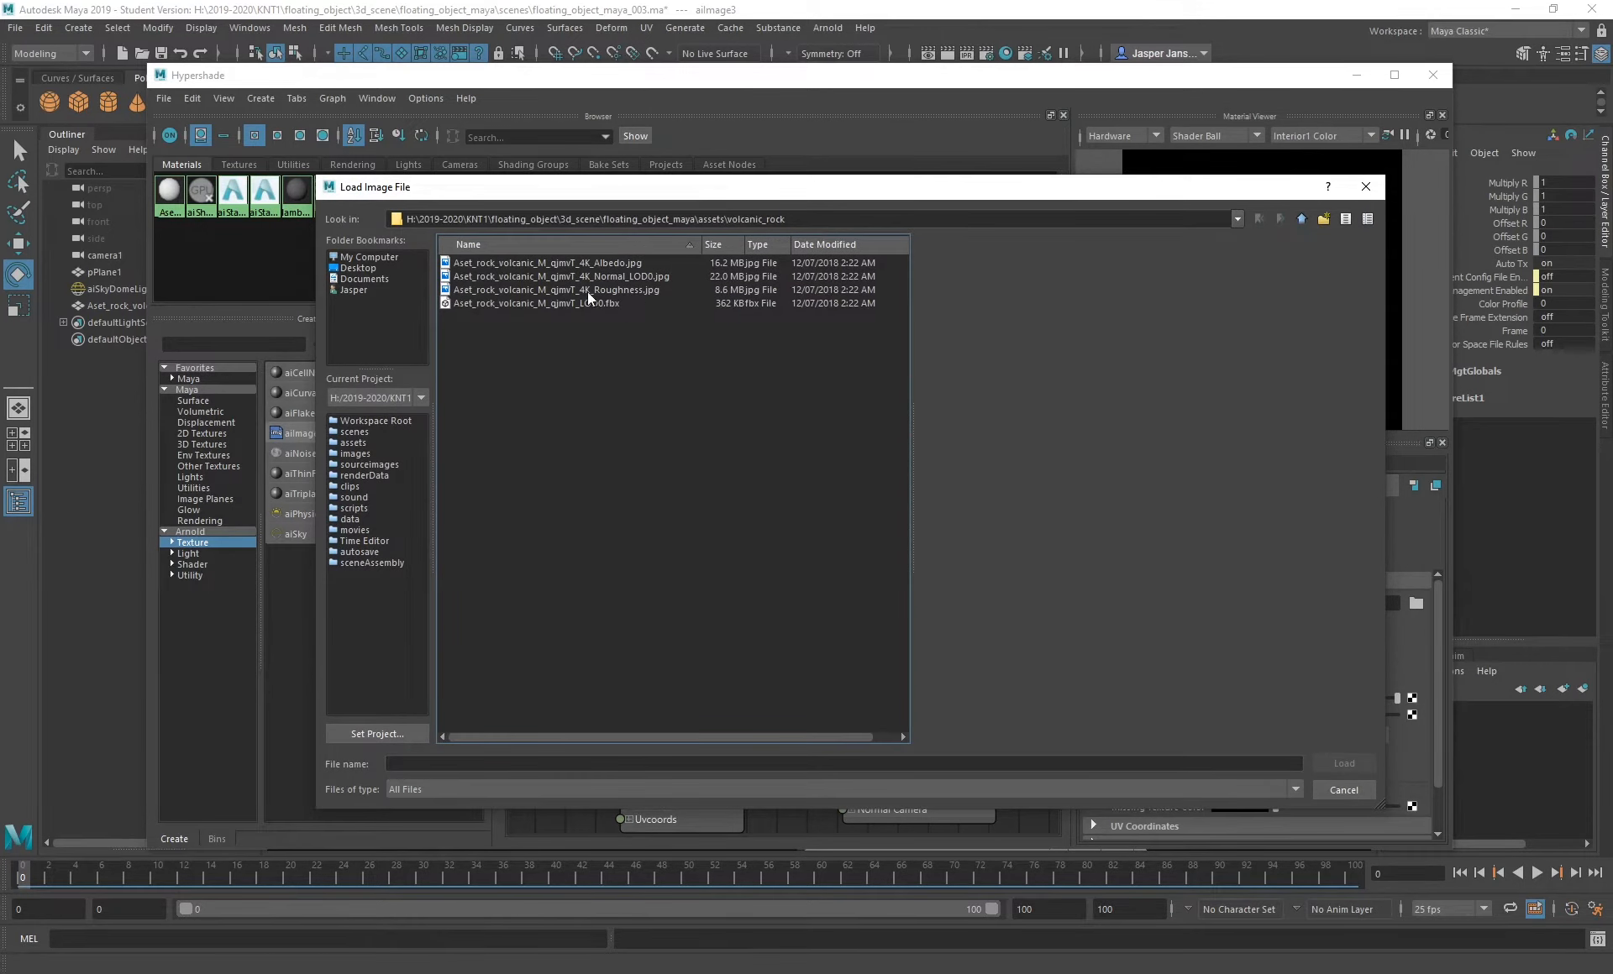
left_click(588, 263)
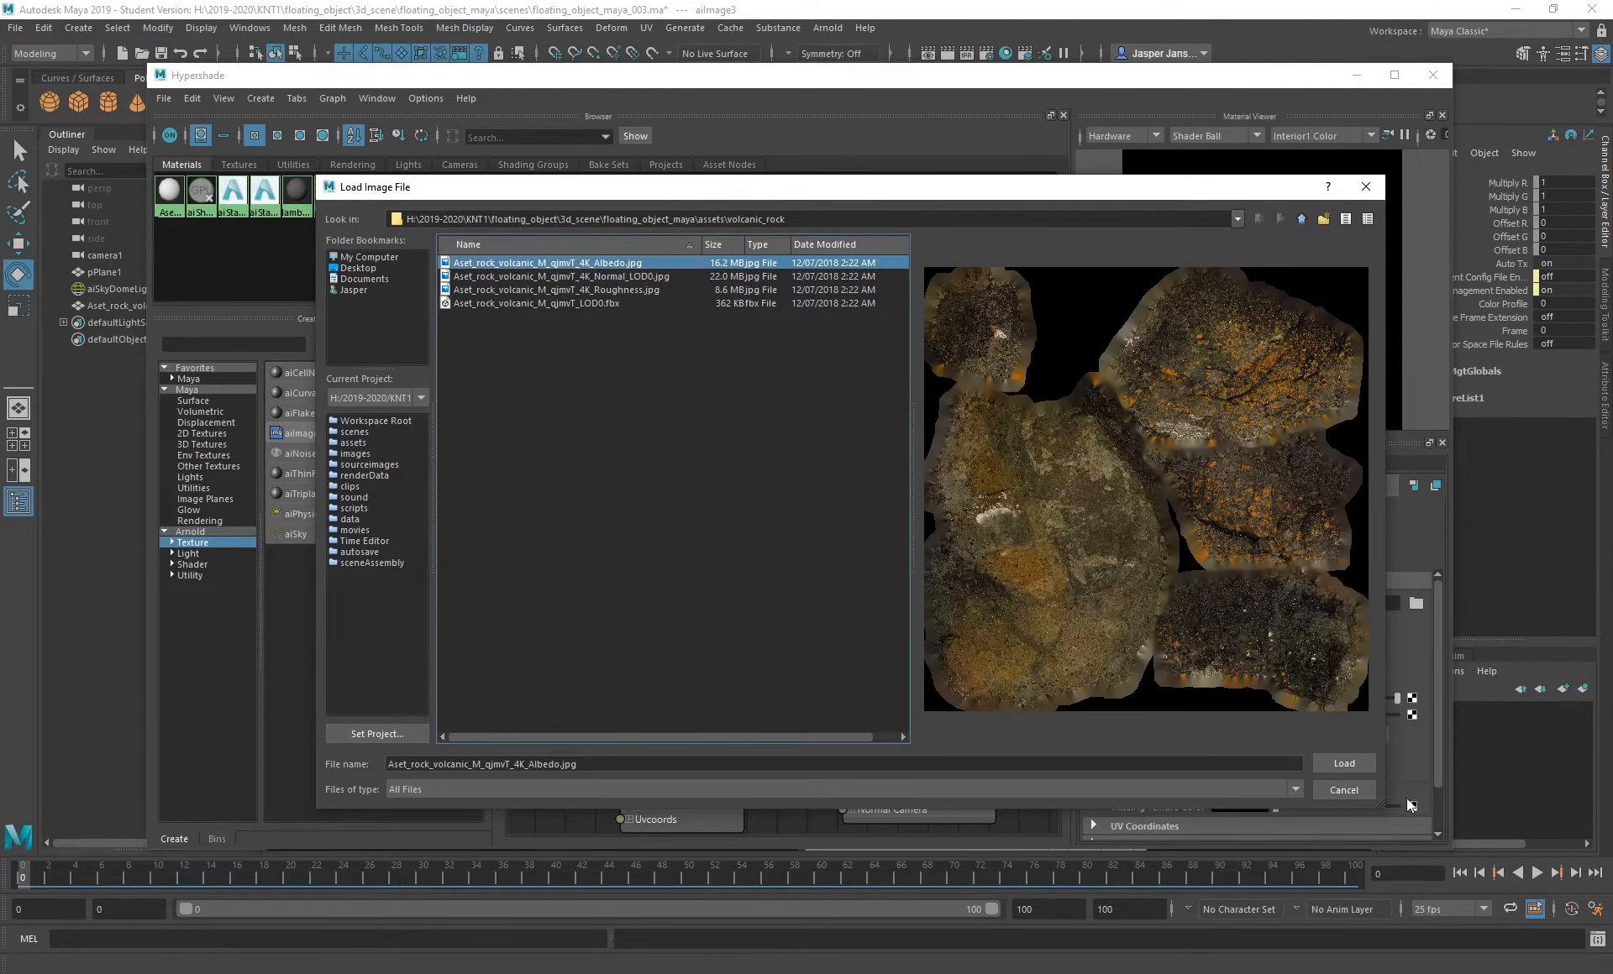
left_click(1344, 764)
left_click_drag(758, 443, 843, 444)
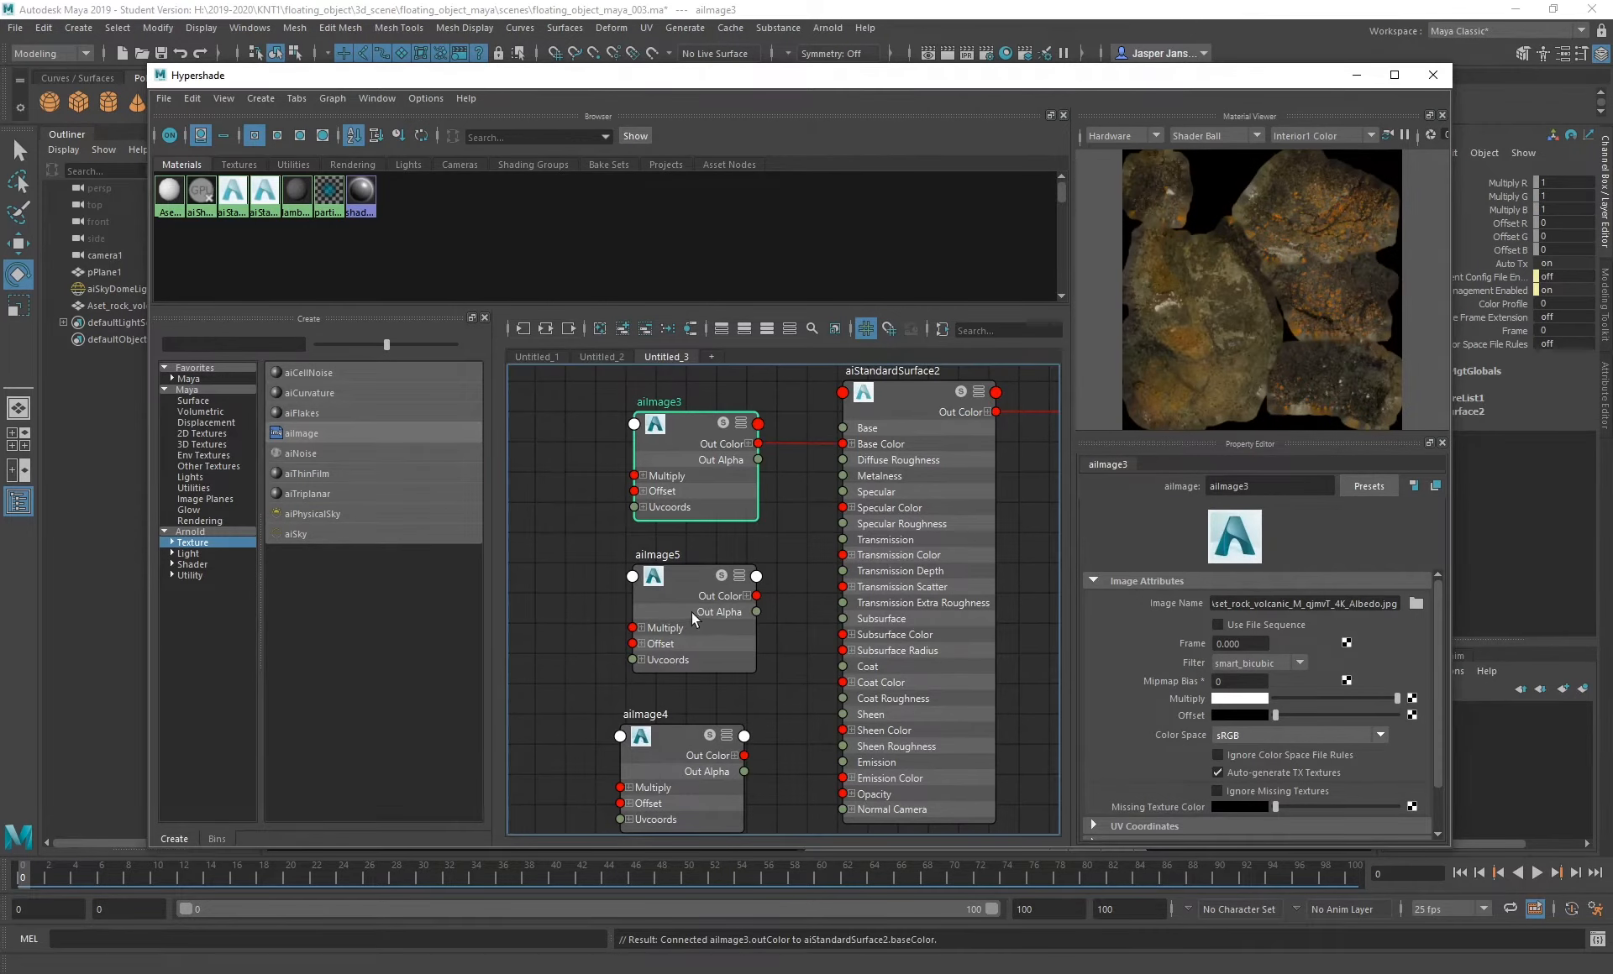
- Load Aset_rock_volcanic_M_qjmvT_4K_Roughness.jpg into the second aiImage node and set its color space to Raw
left_click(1417, 605)
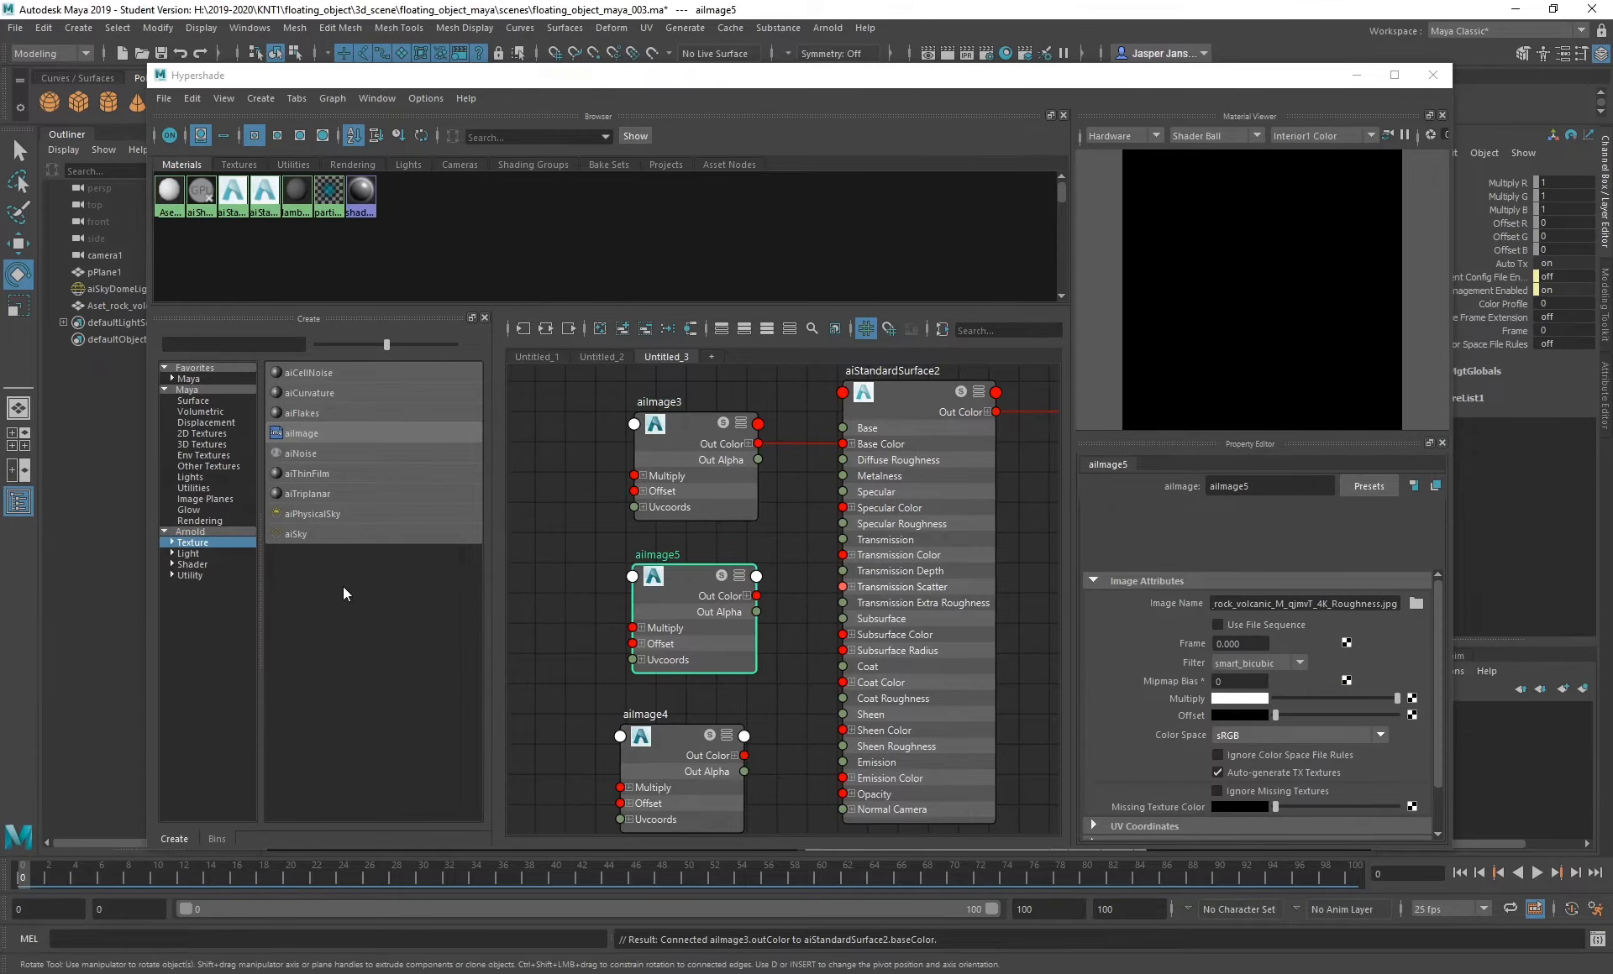
left_click(672, 487)
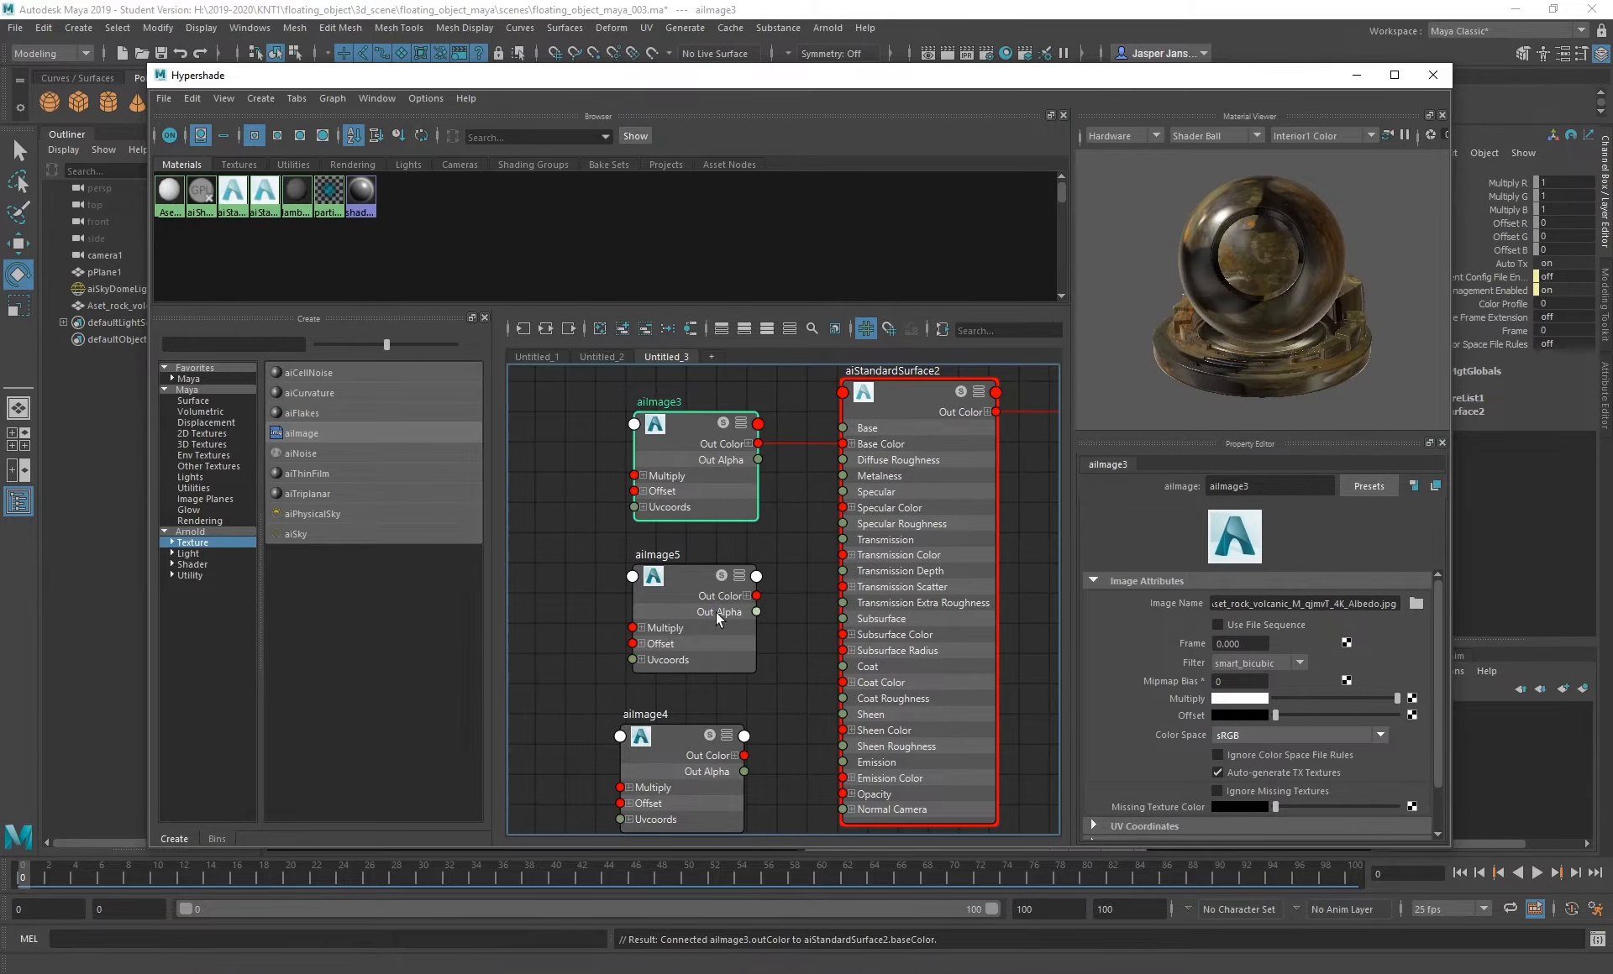
left_click(710, 592)
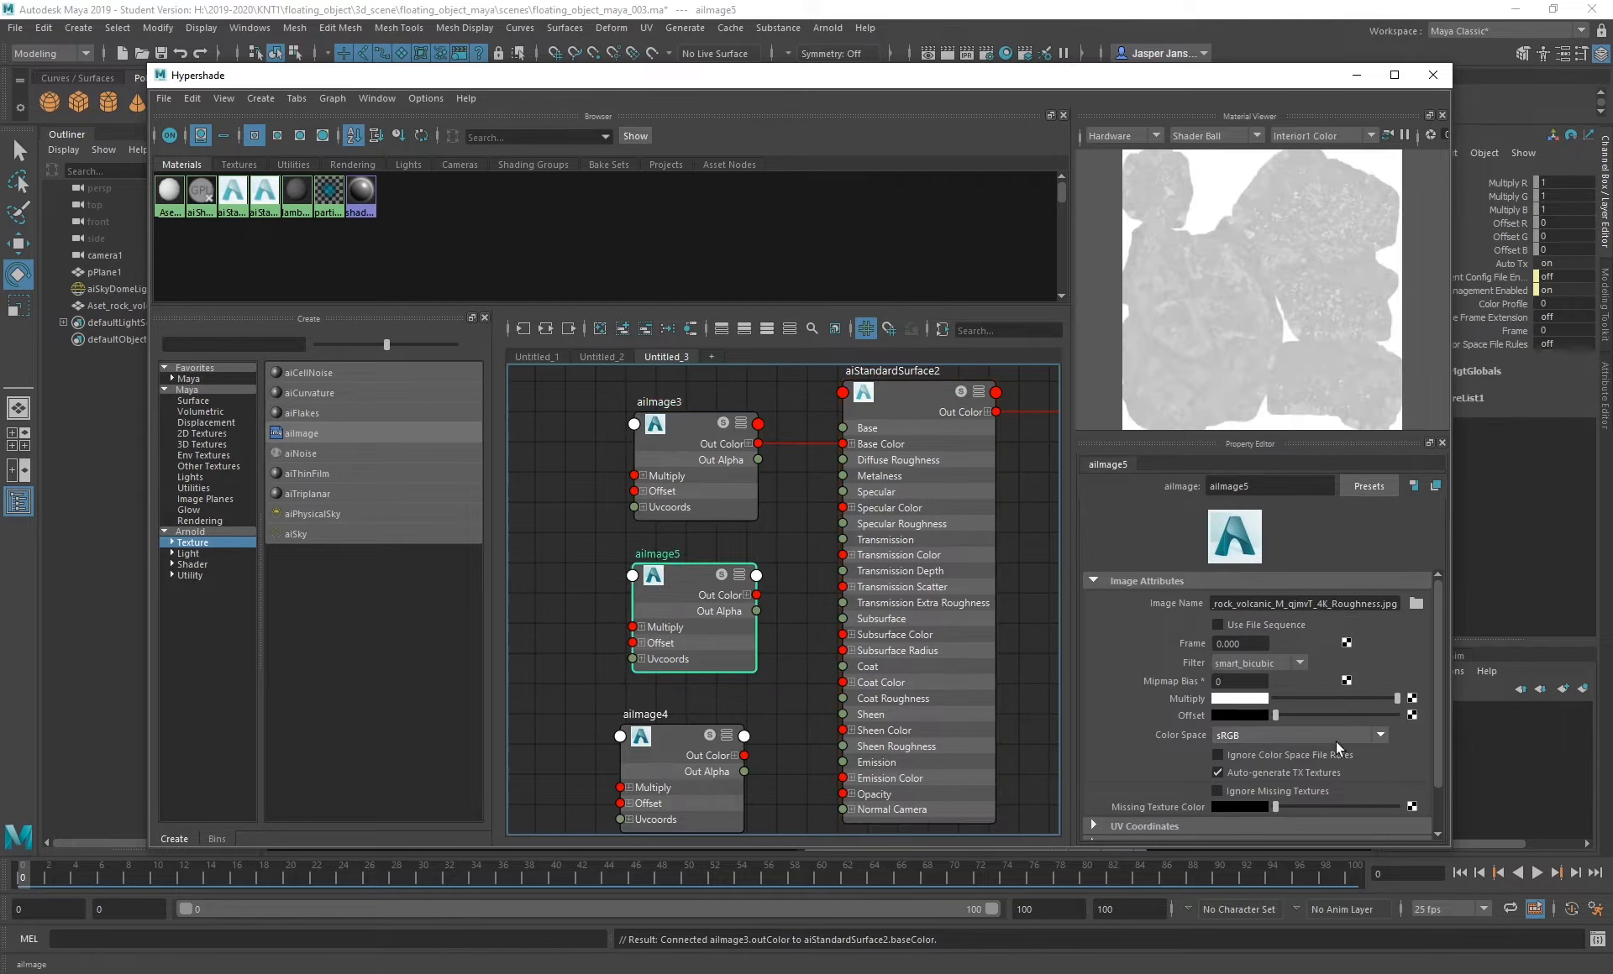
left_click(1365, 737)
scroll(1294, 827, "up", 3)
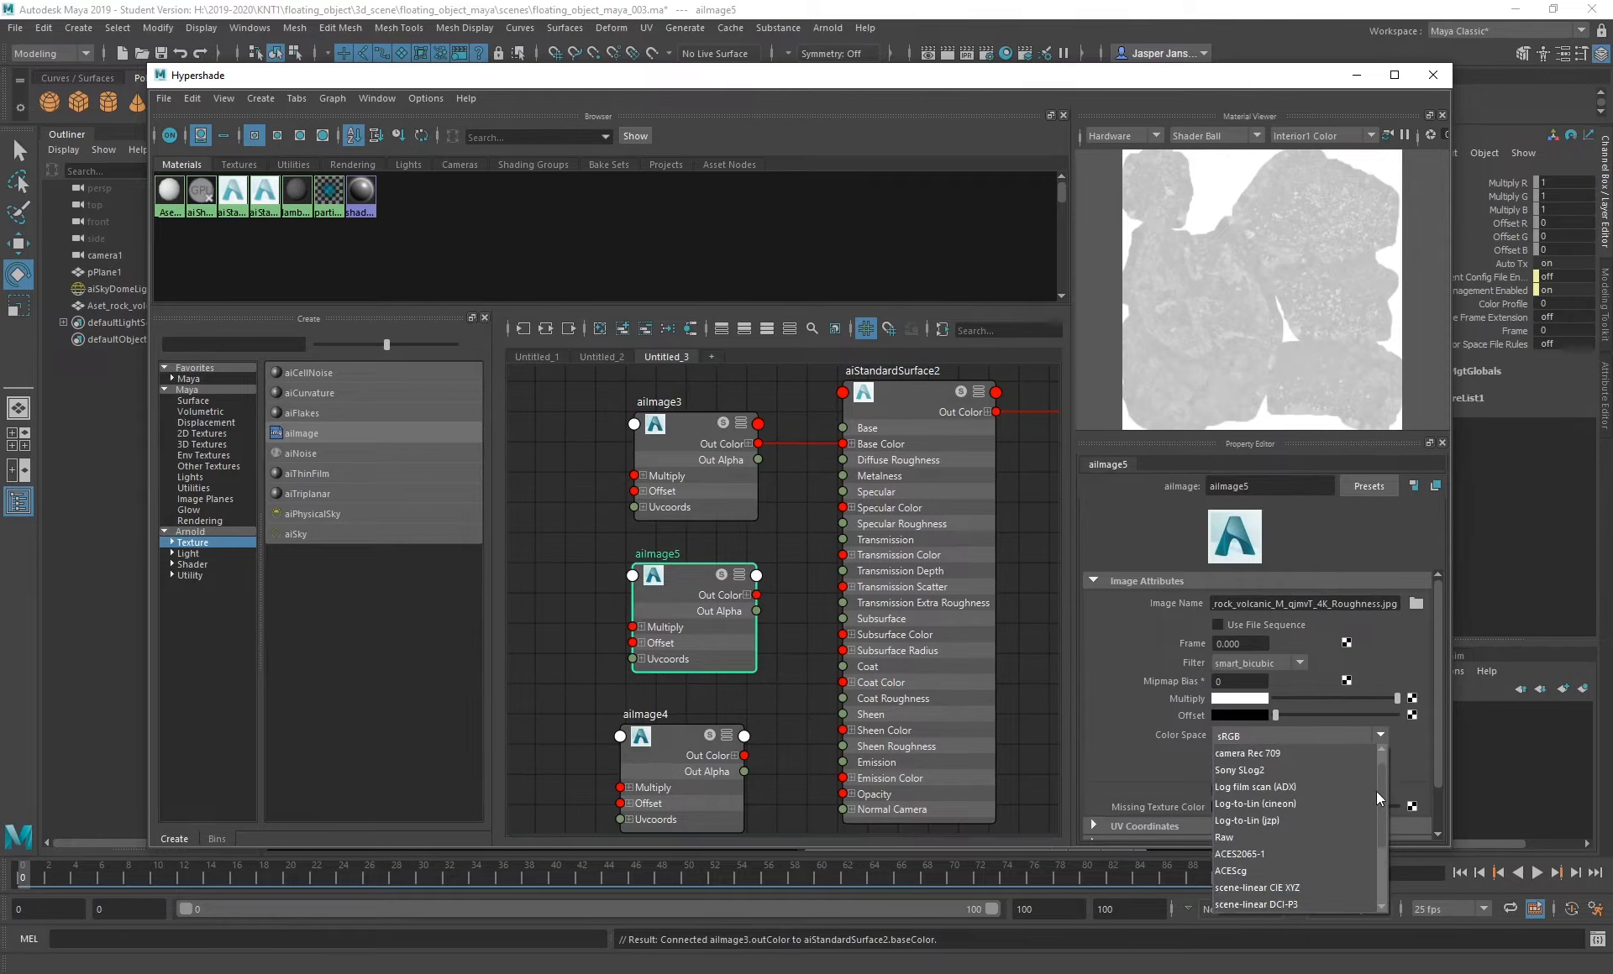
left_click(1224, 855)
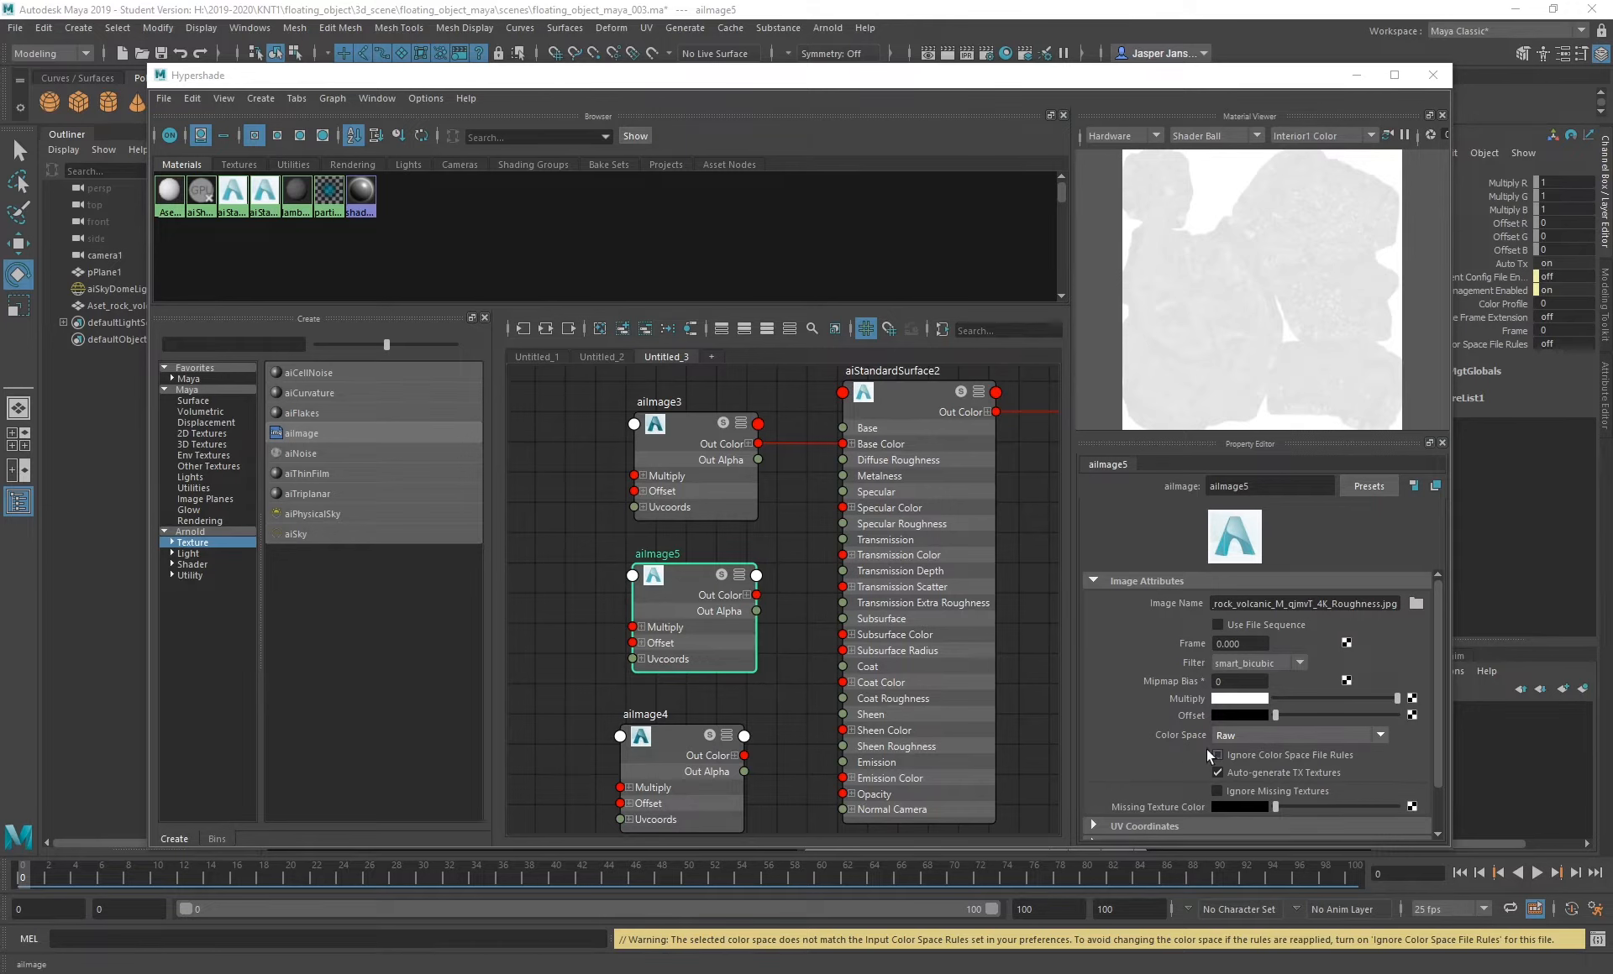
- Connect the roughness image's Out Color R to the shader's Specular Roughness and move the remaining aiImage node up beneath it
left_click_drag(683, 578, 791, 542)
left_click(739, 575)
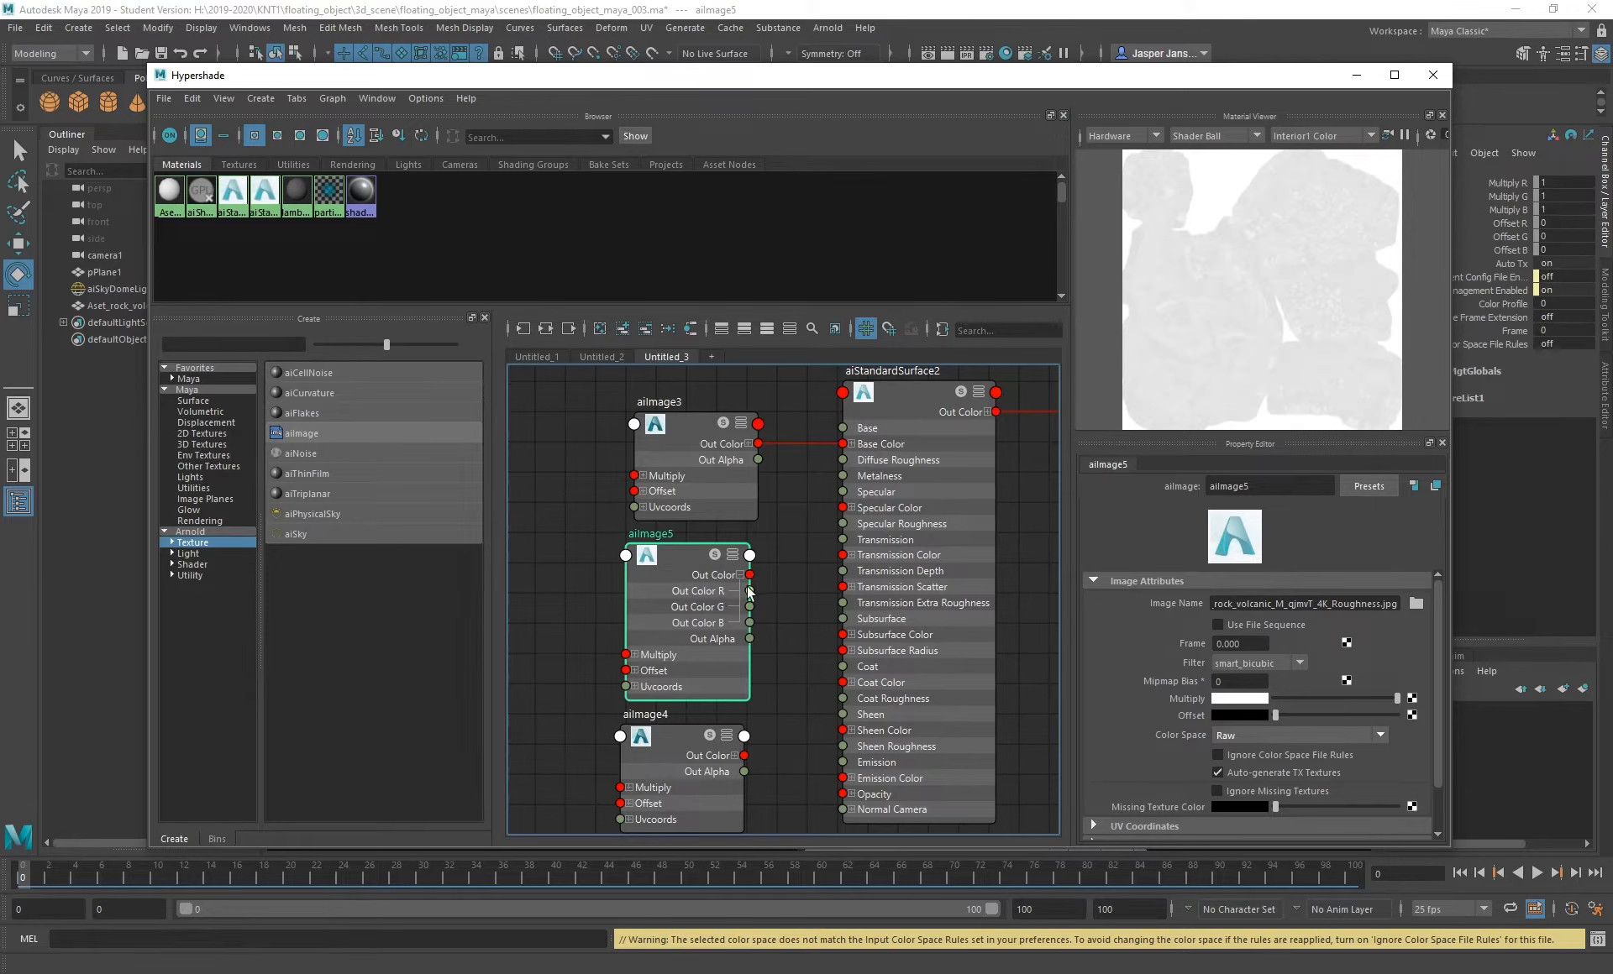
left_click_drag(749, 592, 842, 524)
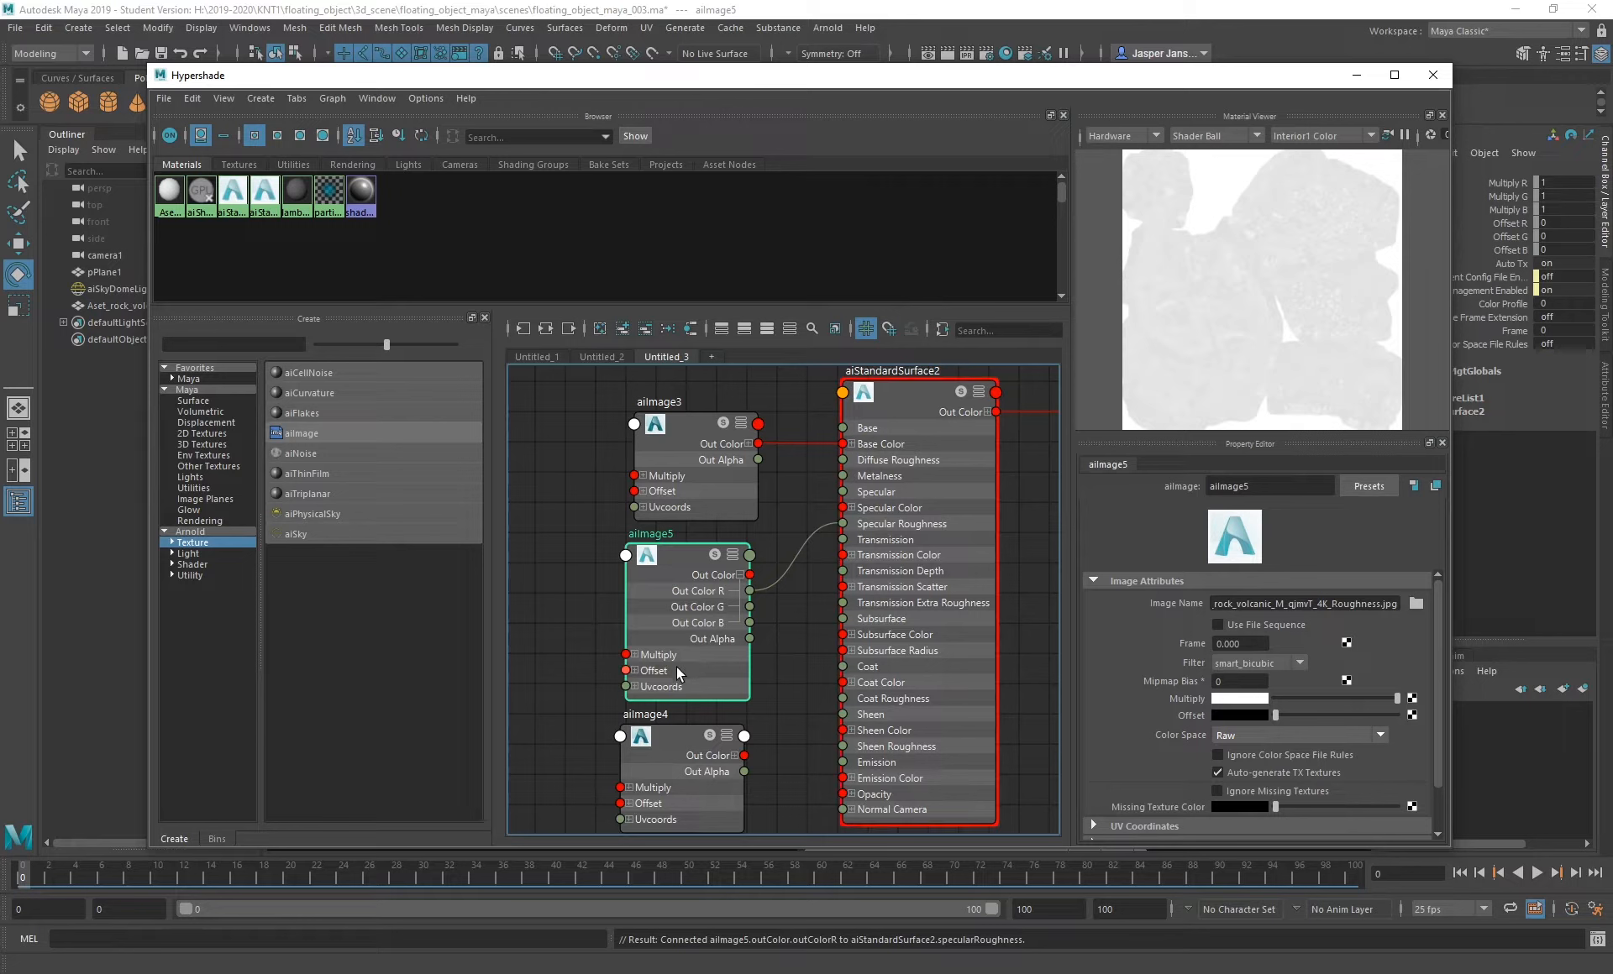
left_click(740, 575)
left_click_drag(688, 649, 697, 591)
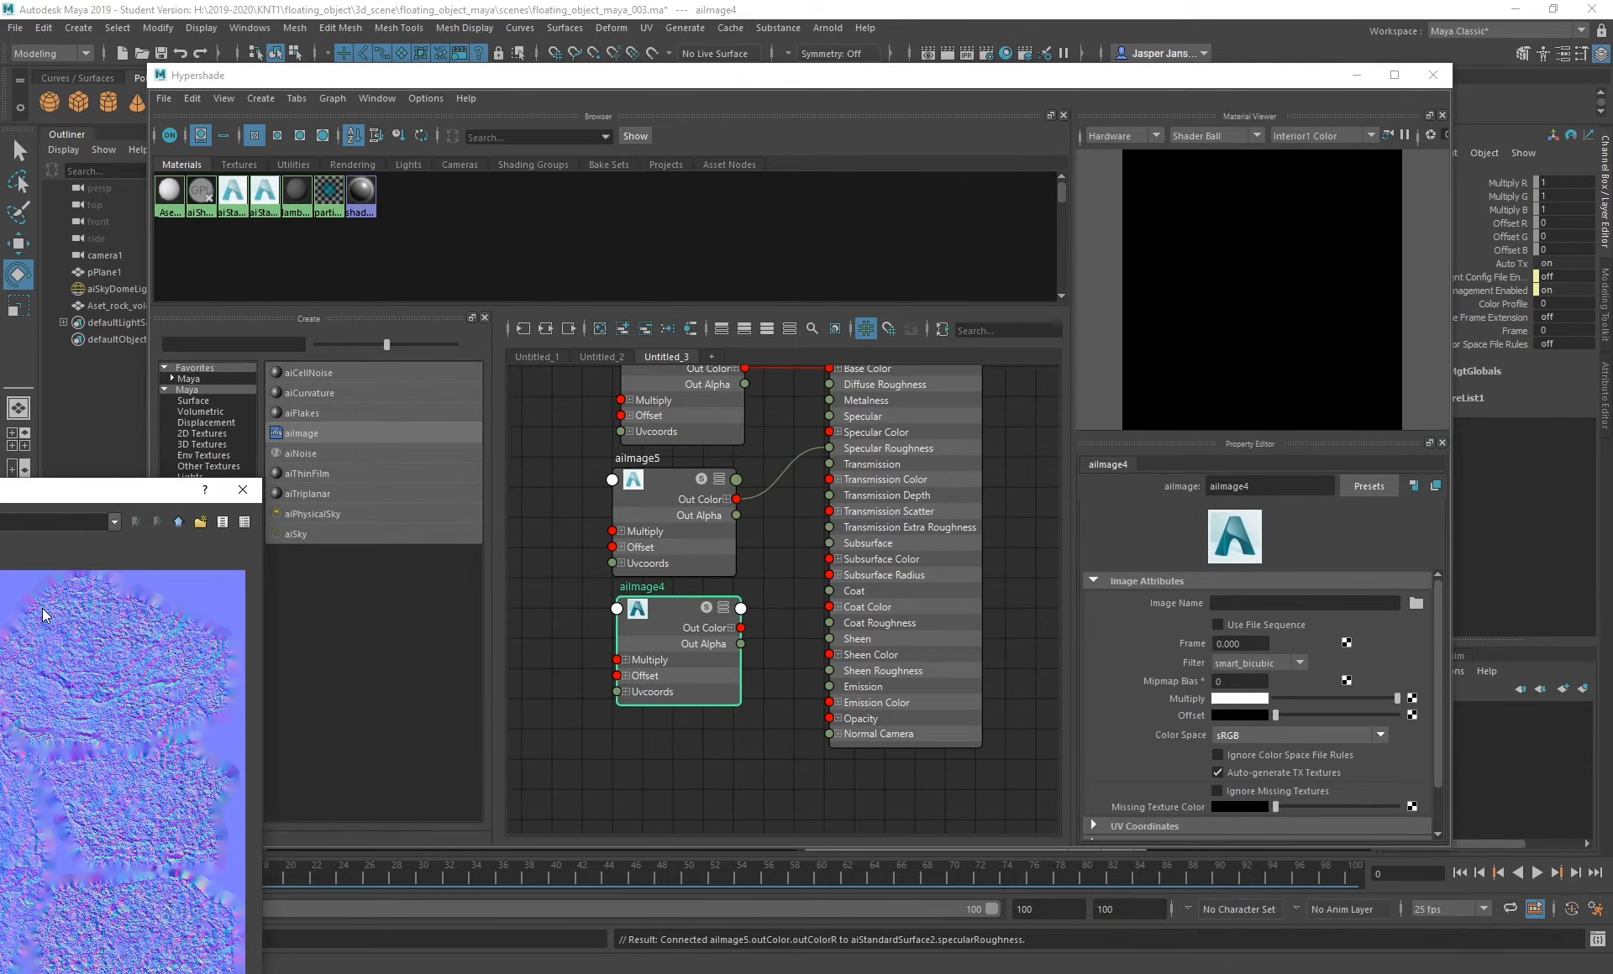
- Load Aset_rock_volcanic_M_qjmvT_4K_Normal_LOD0.jpg into the third aiImage node and set its color space to Raw
left_click_drag(84, 491, 0, 236)
left_click(31, 822)
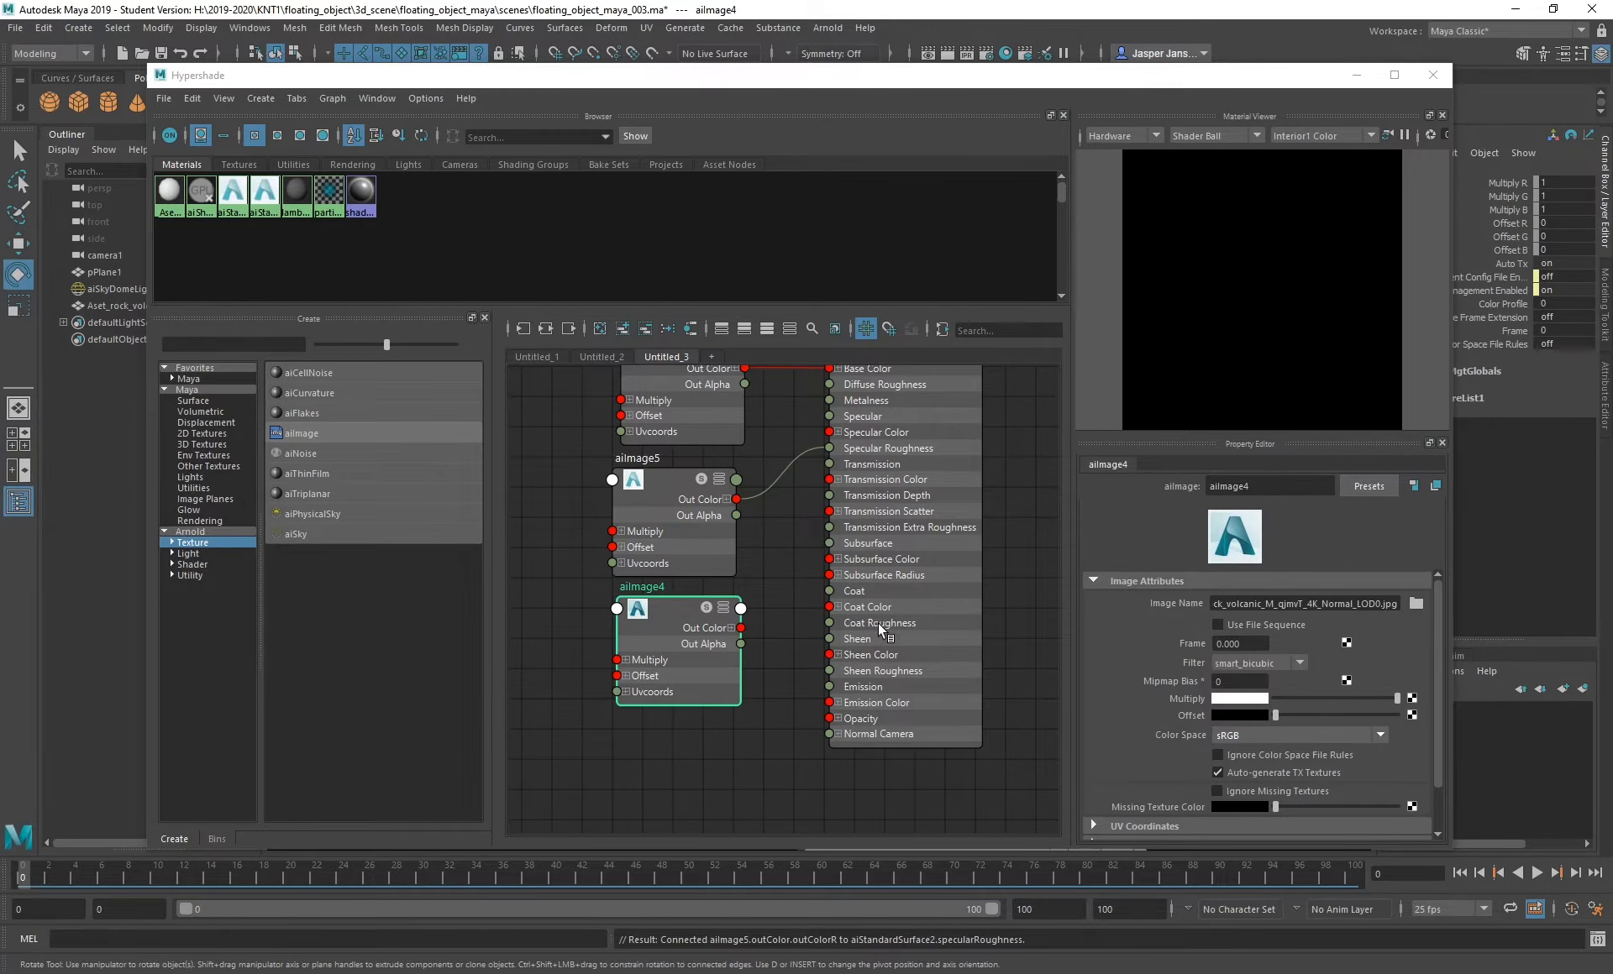
left_click(1224, 738)
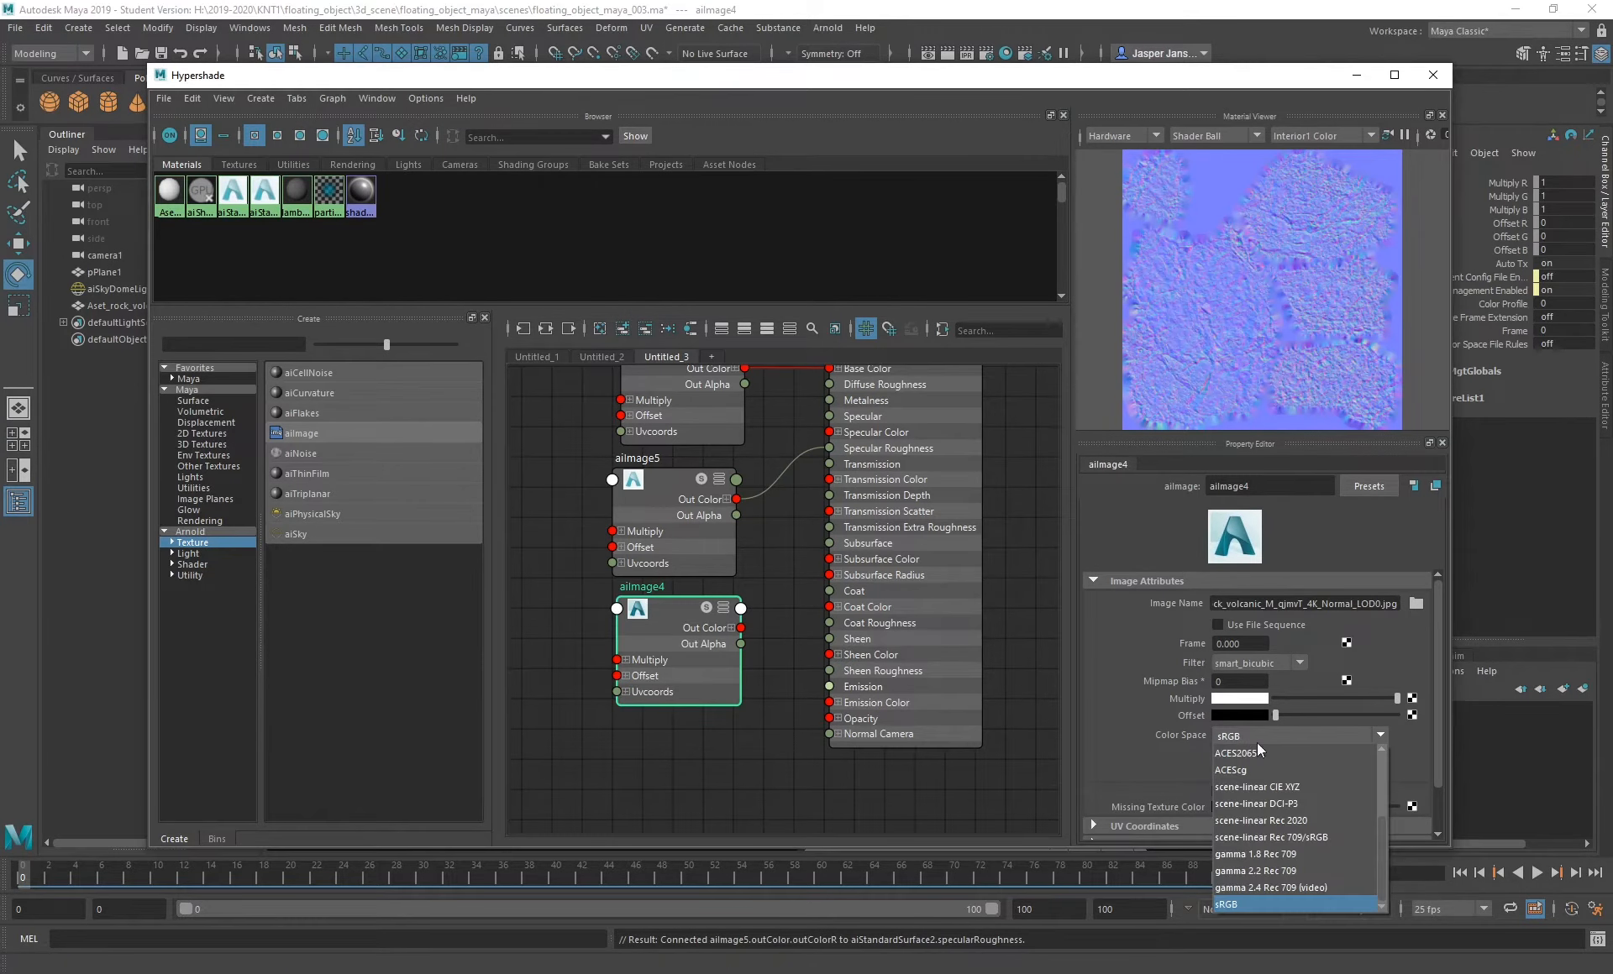
left_click_drag(1386, 815, 1389, 735)
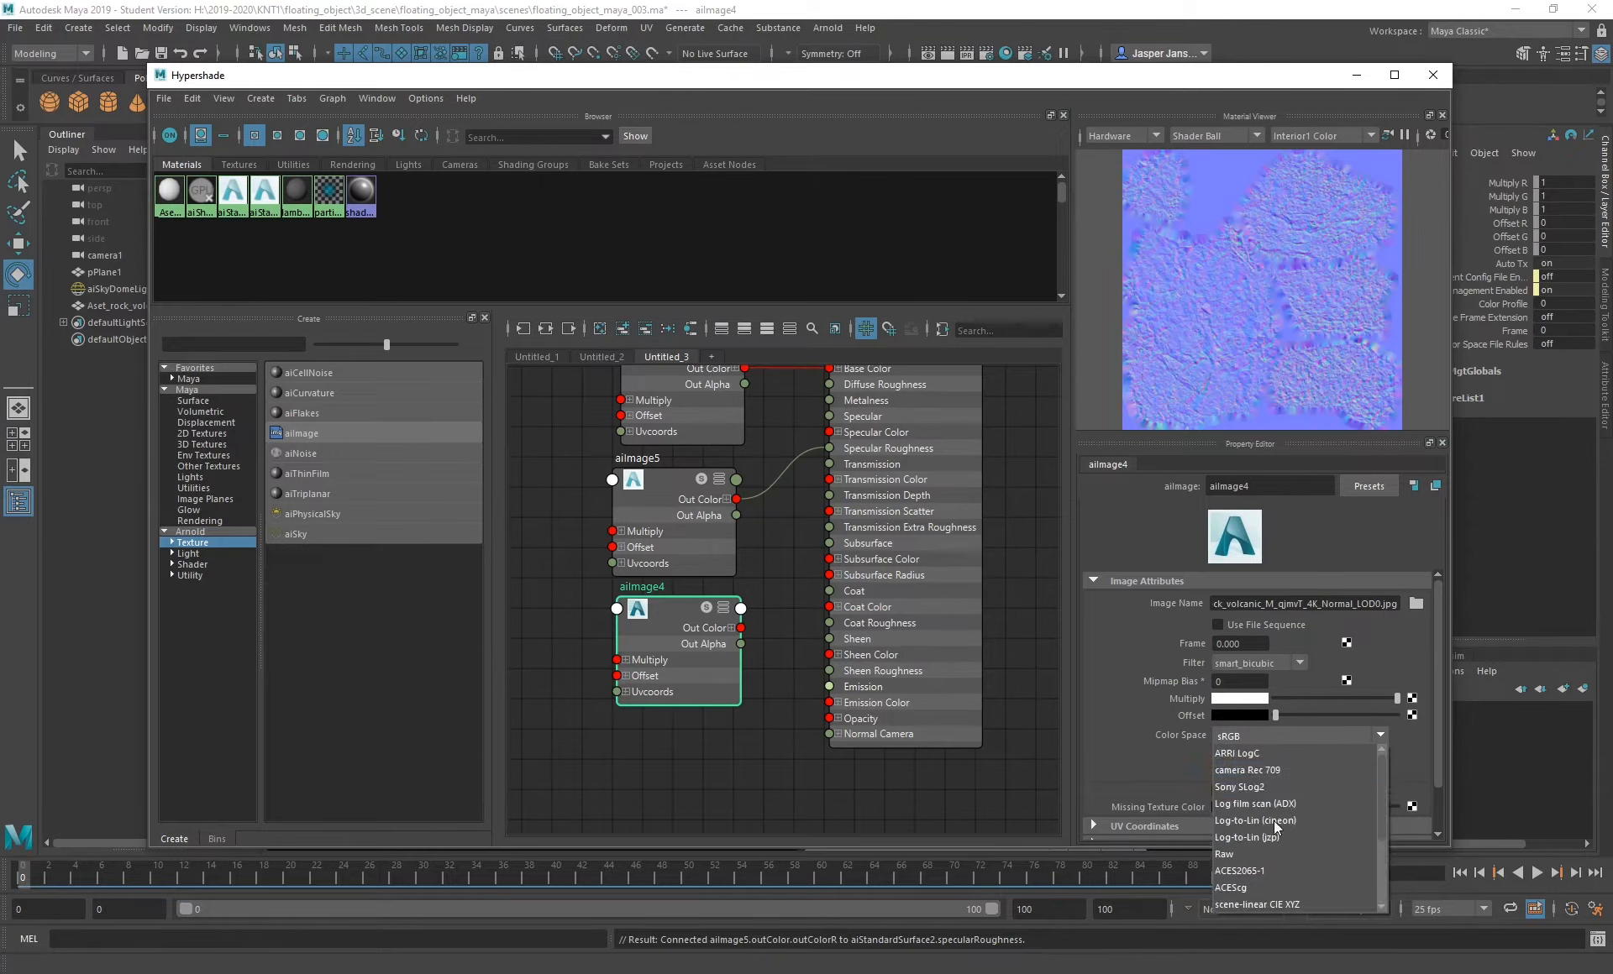
left_click(1243, 855)
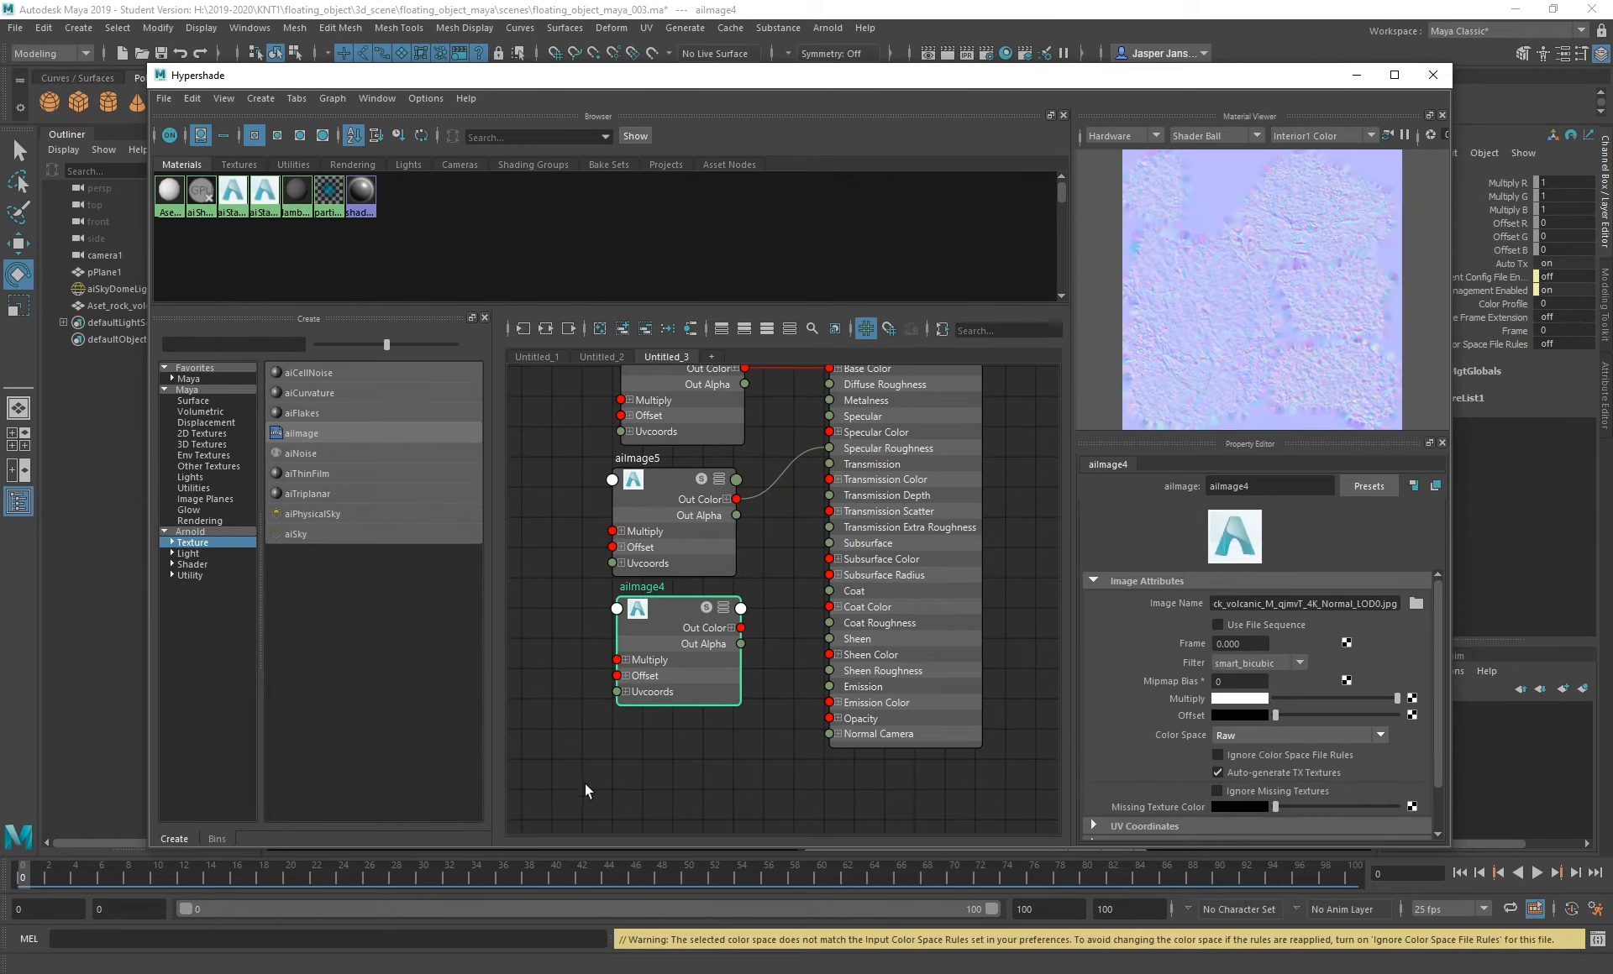
- Move the normal map's aiImage node away from the shader and create an aiNormalMap utility node
left_click_drag(675, 613, 551, 627)
middle_click_drag(754, 661, 856, 651, "alt")
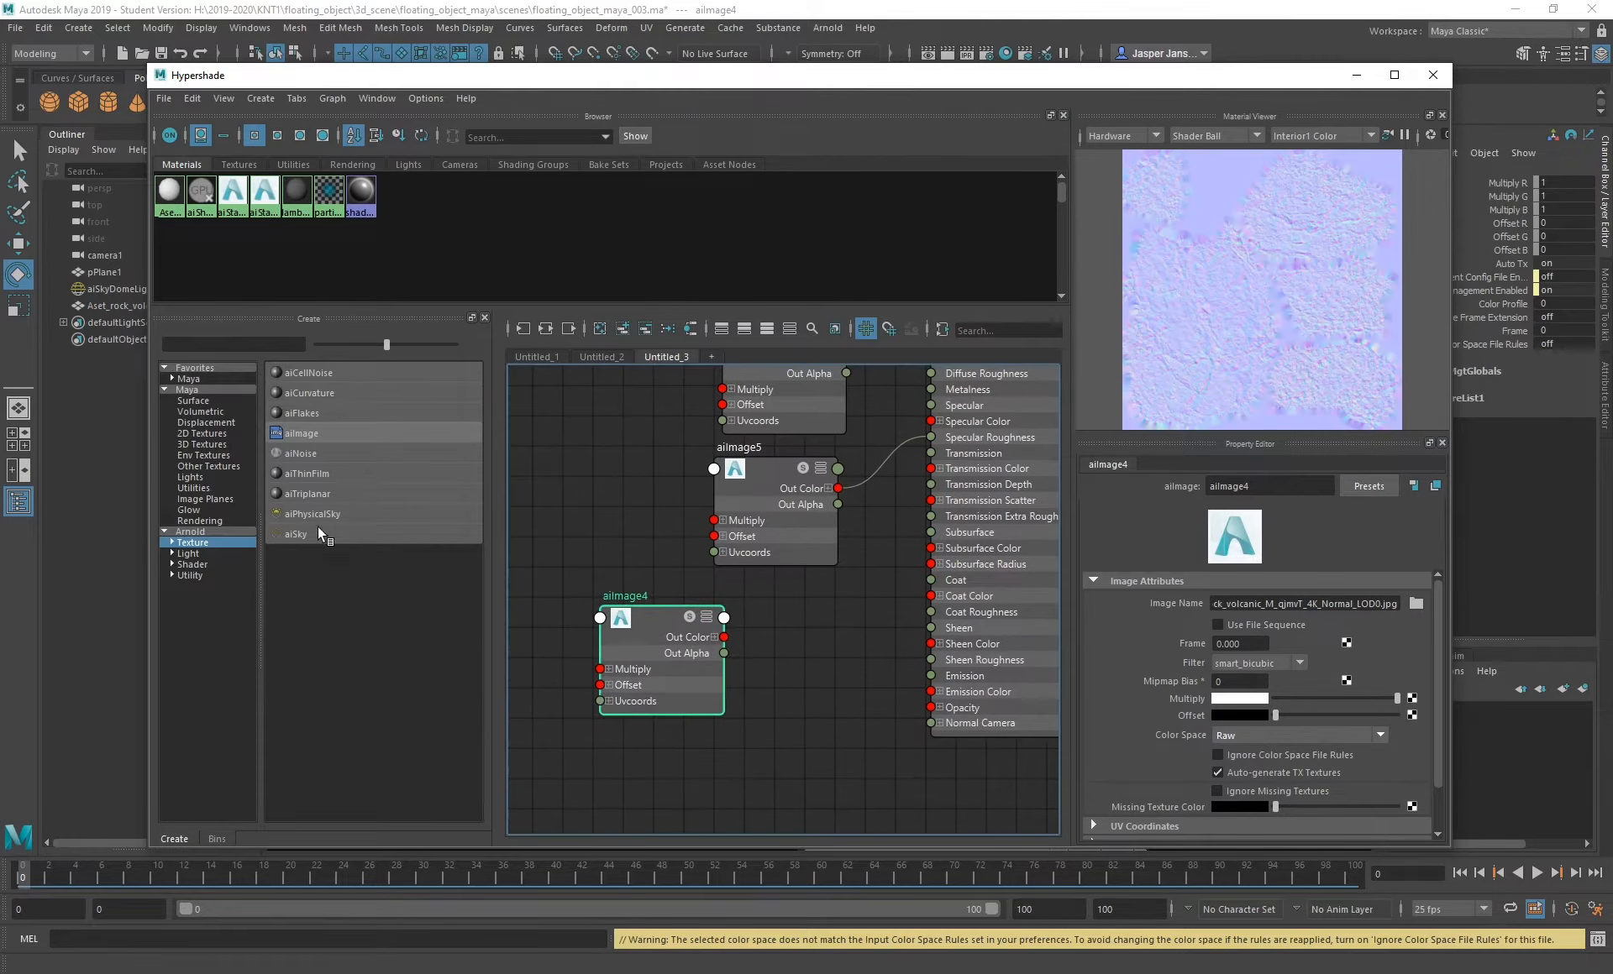
left_click(195, 576)
left_click(226, 340)
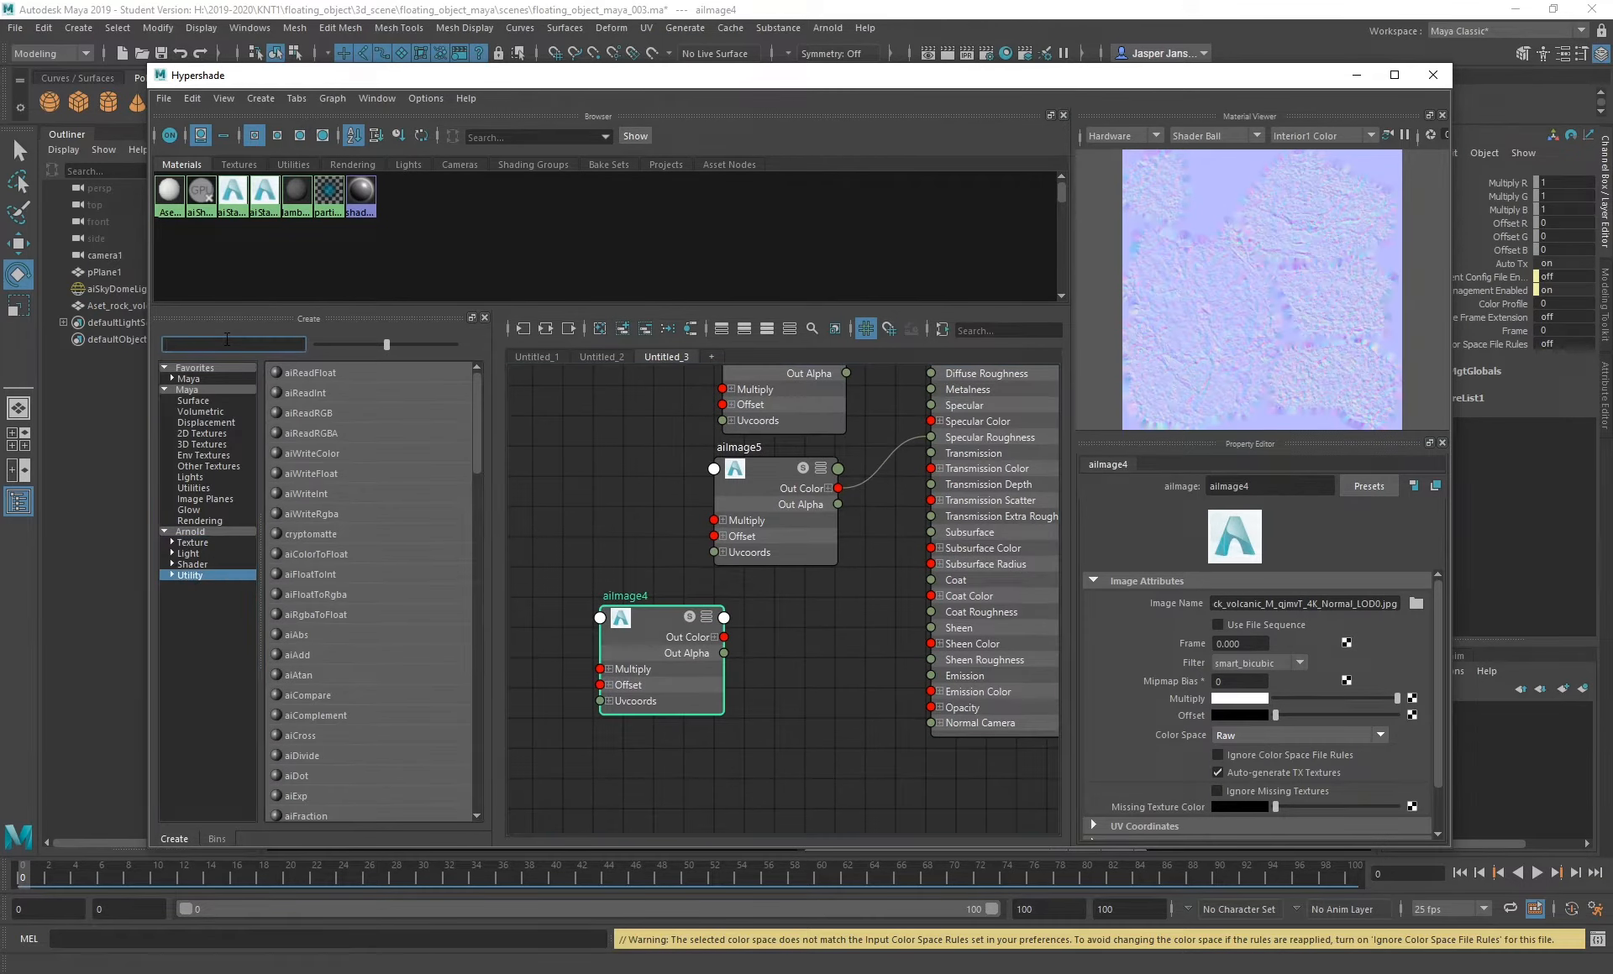
type("morm")
key("BackSpace")
key("BackSpace")
key("BackSpace")
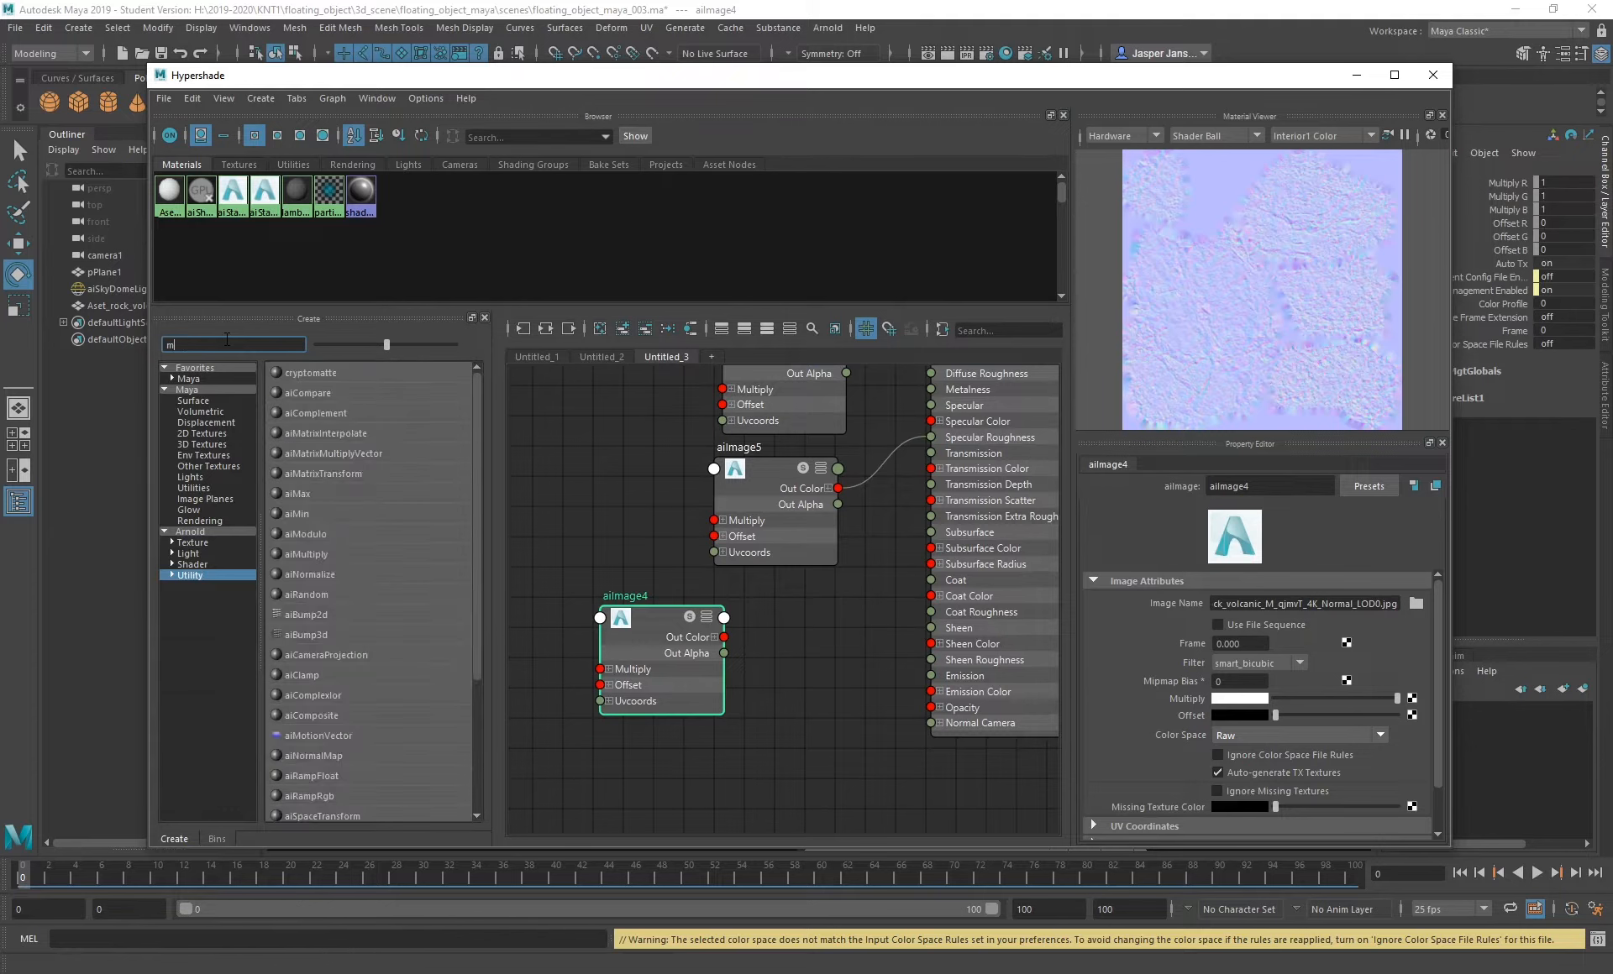
type("normal")
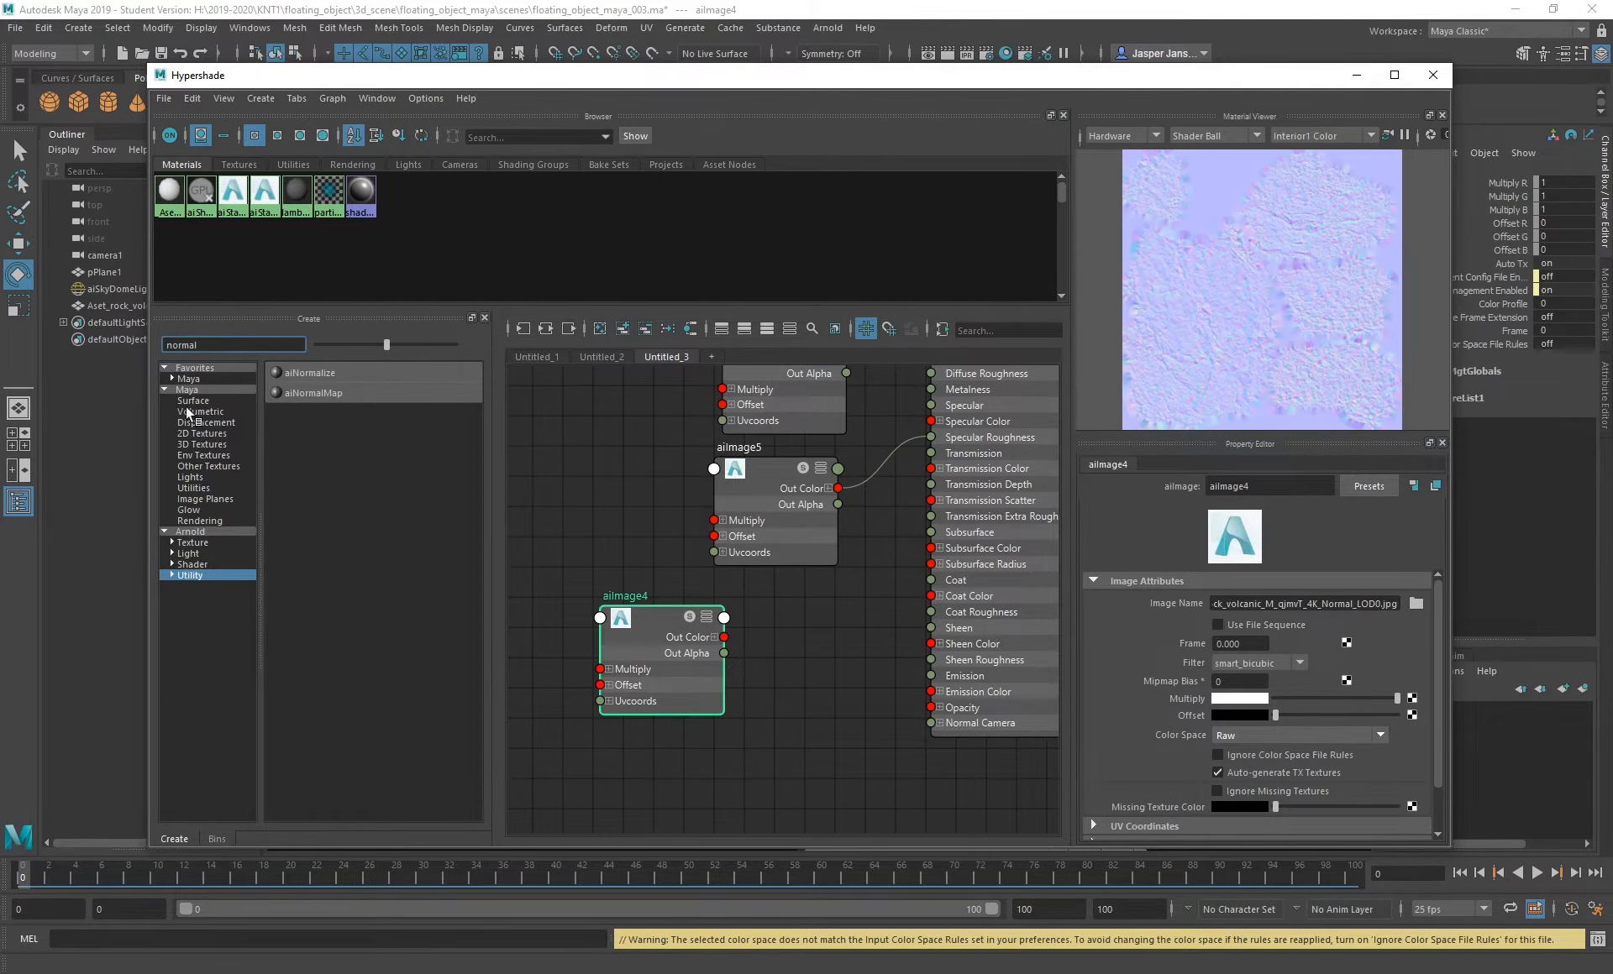
left_click(321, 393)
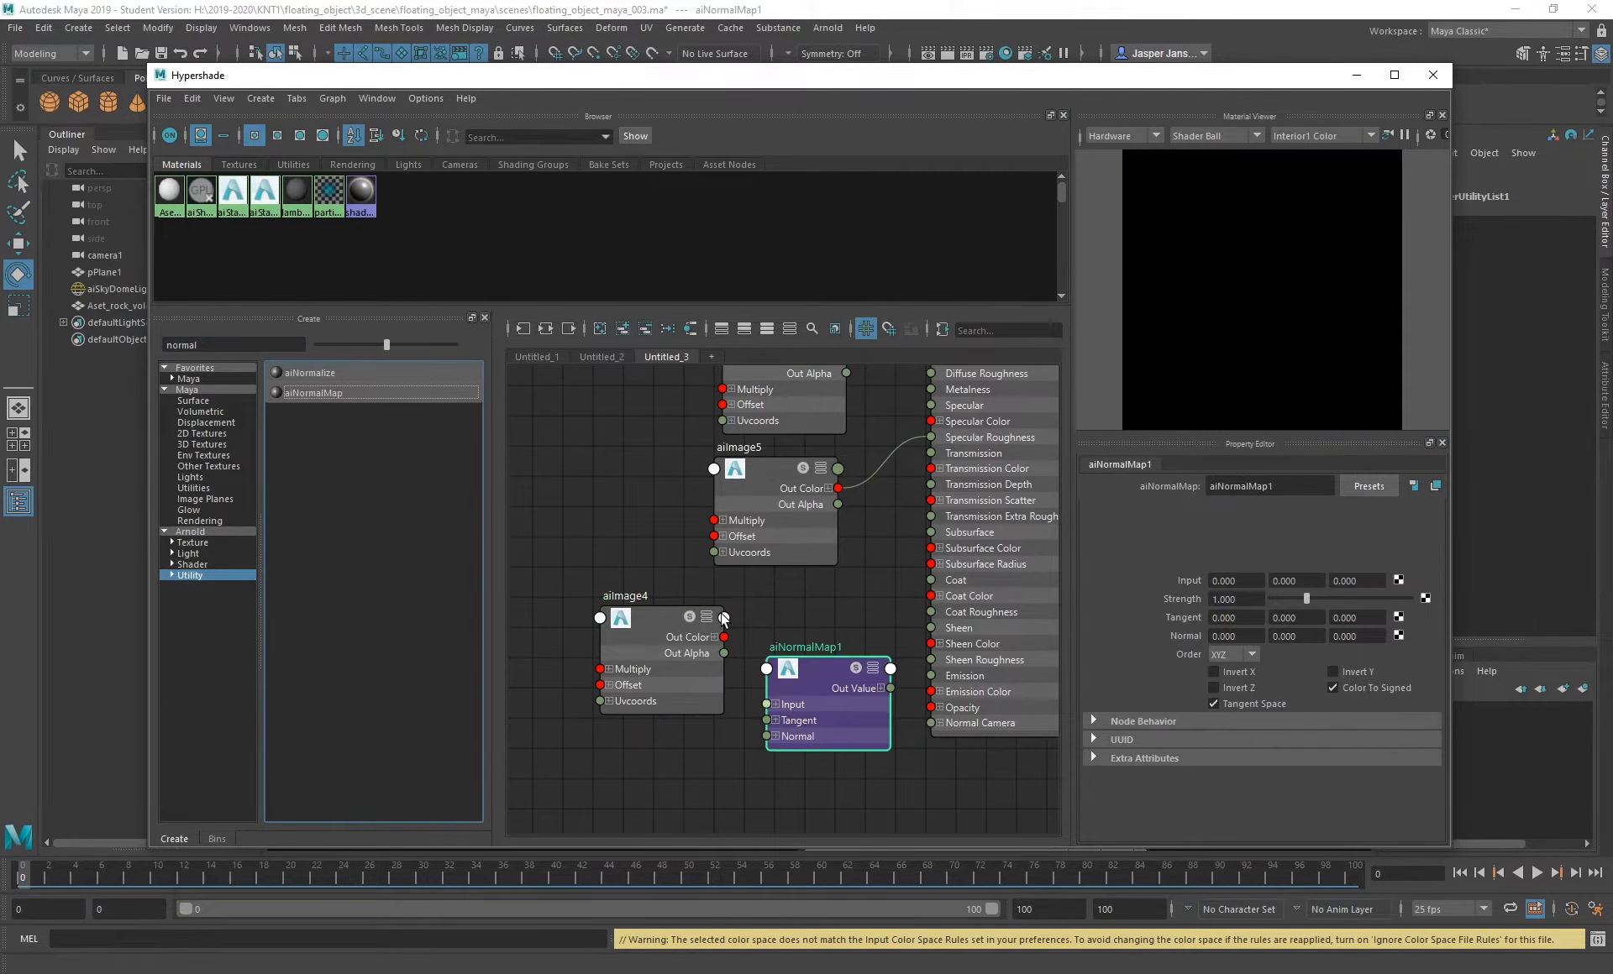
- Connect the normal image's Out Color through the aiNormalMap Input and its Out Value to the shader's Normal Camera, and line up both nodes
left_click_drag(724, 679, 930, 724)
left_click_drag(764, 643, 801, 644)
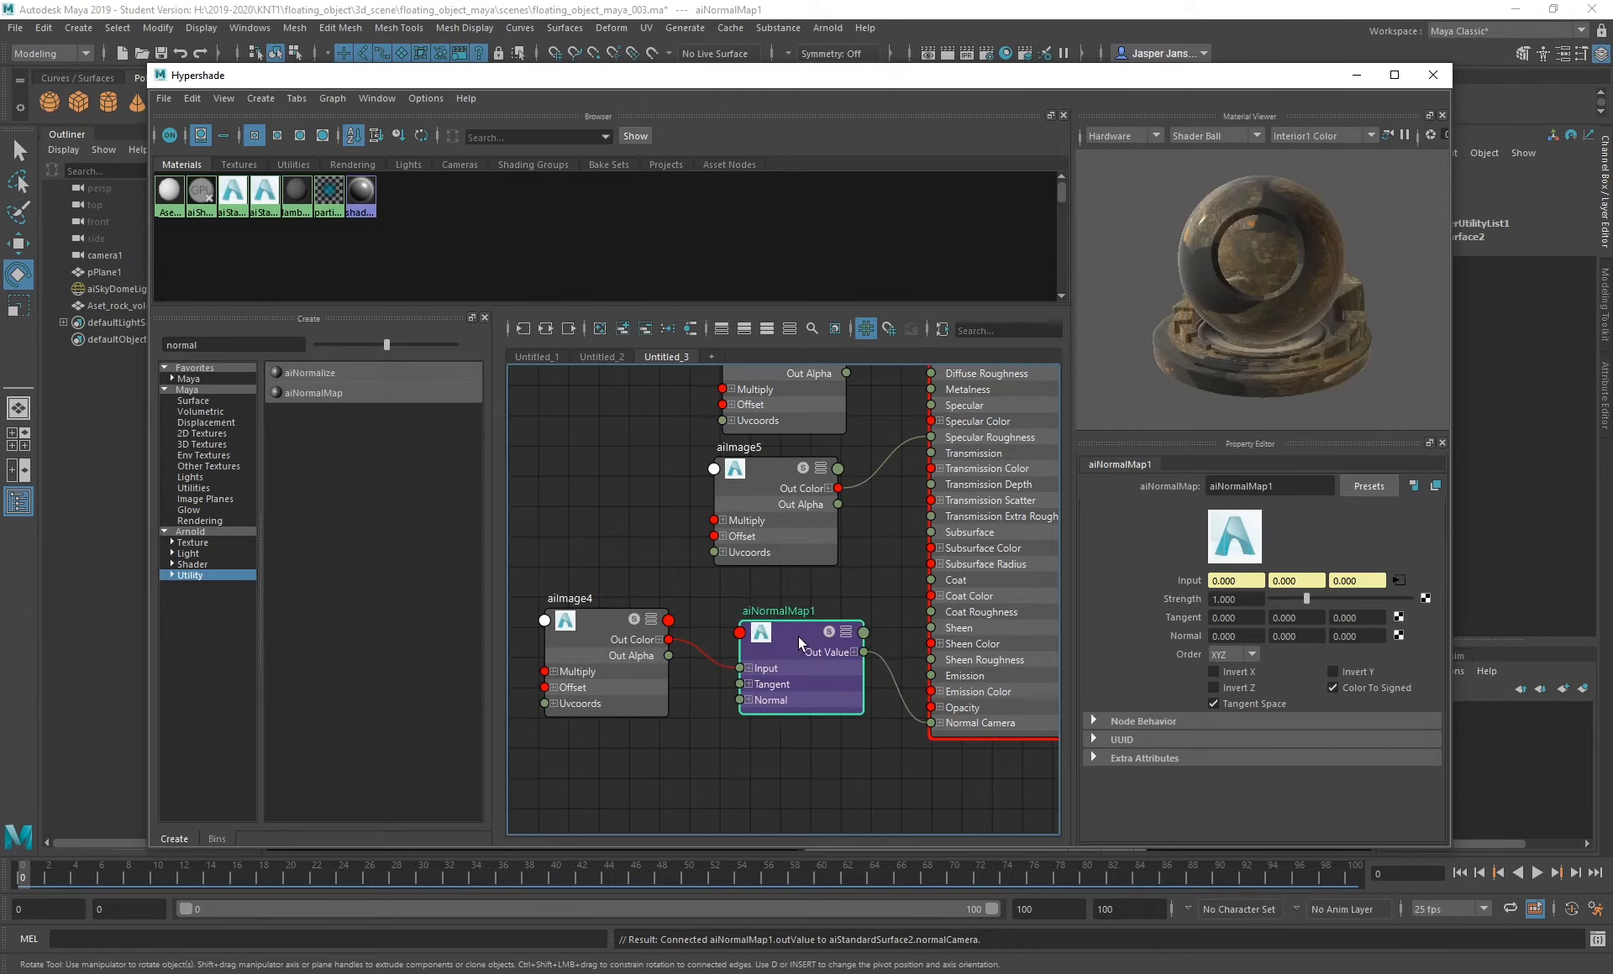
left_click_drag(598, 636, 631, 633)
- Select the volcanic rock in the camera view and assign the aiStandardSurface2 material to it
middle_click_drag(643, 485, 481, 611, "alt")
left_click_drag(763, 78, 682, 463)
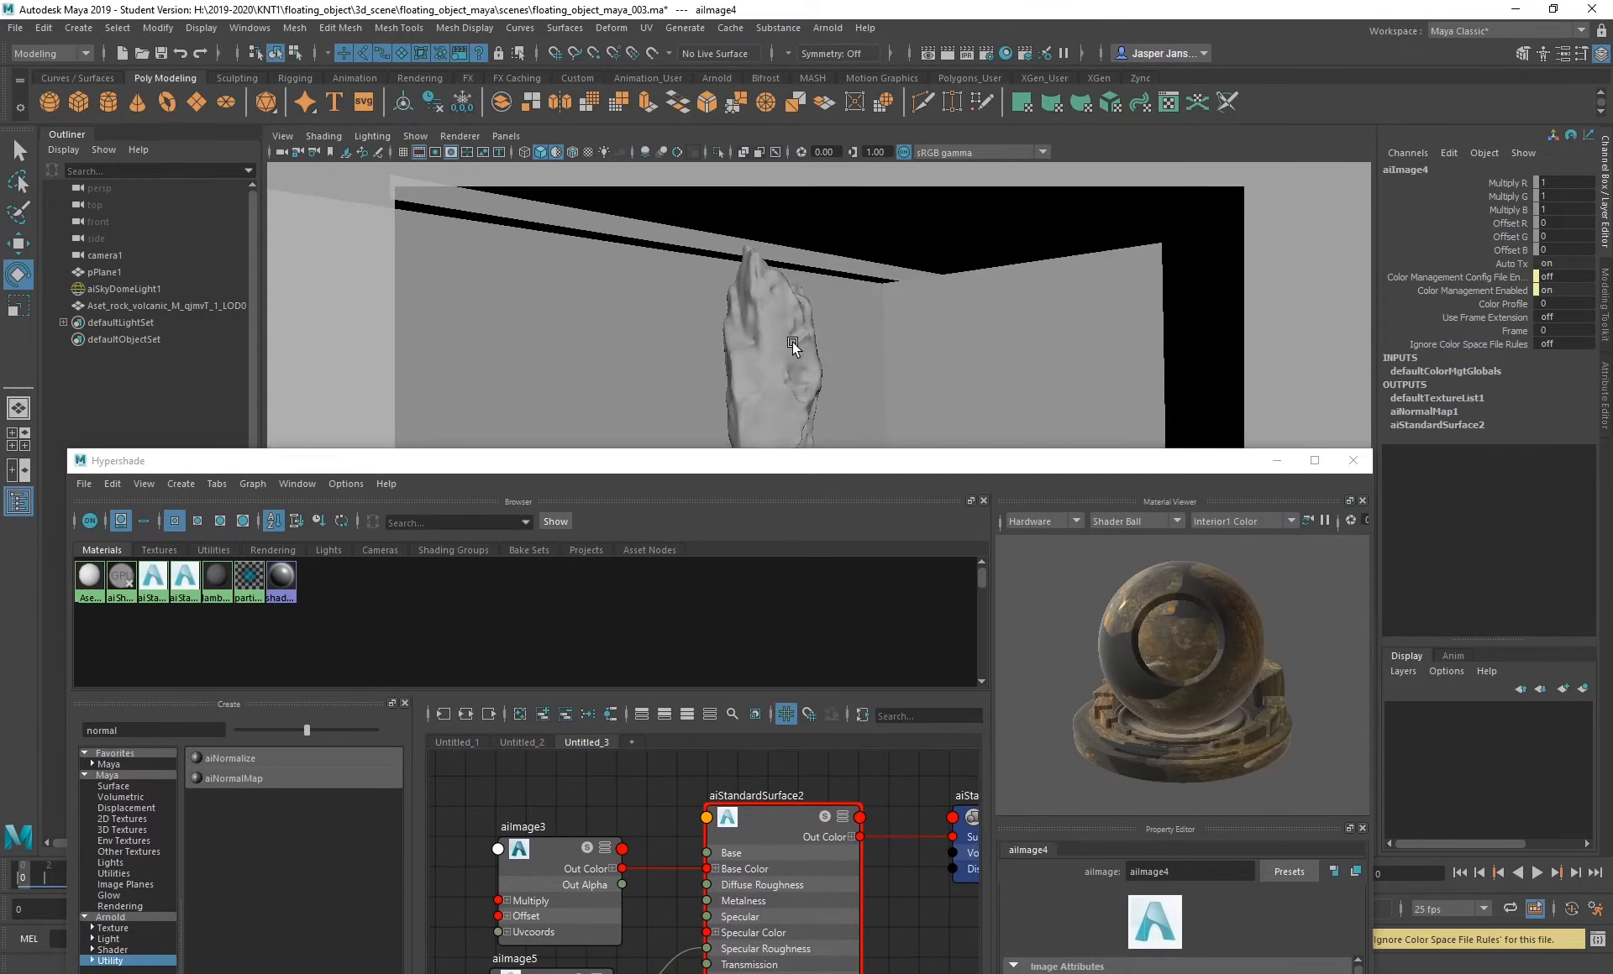
left_click(793, 341)
right_click(783, 814)
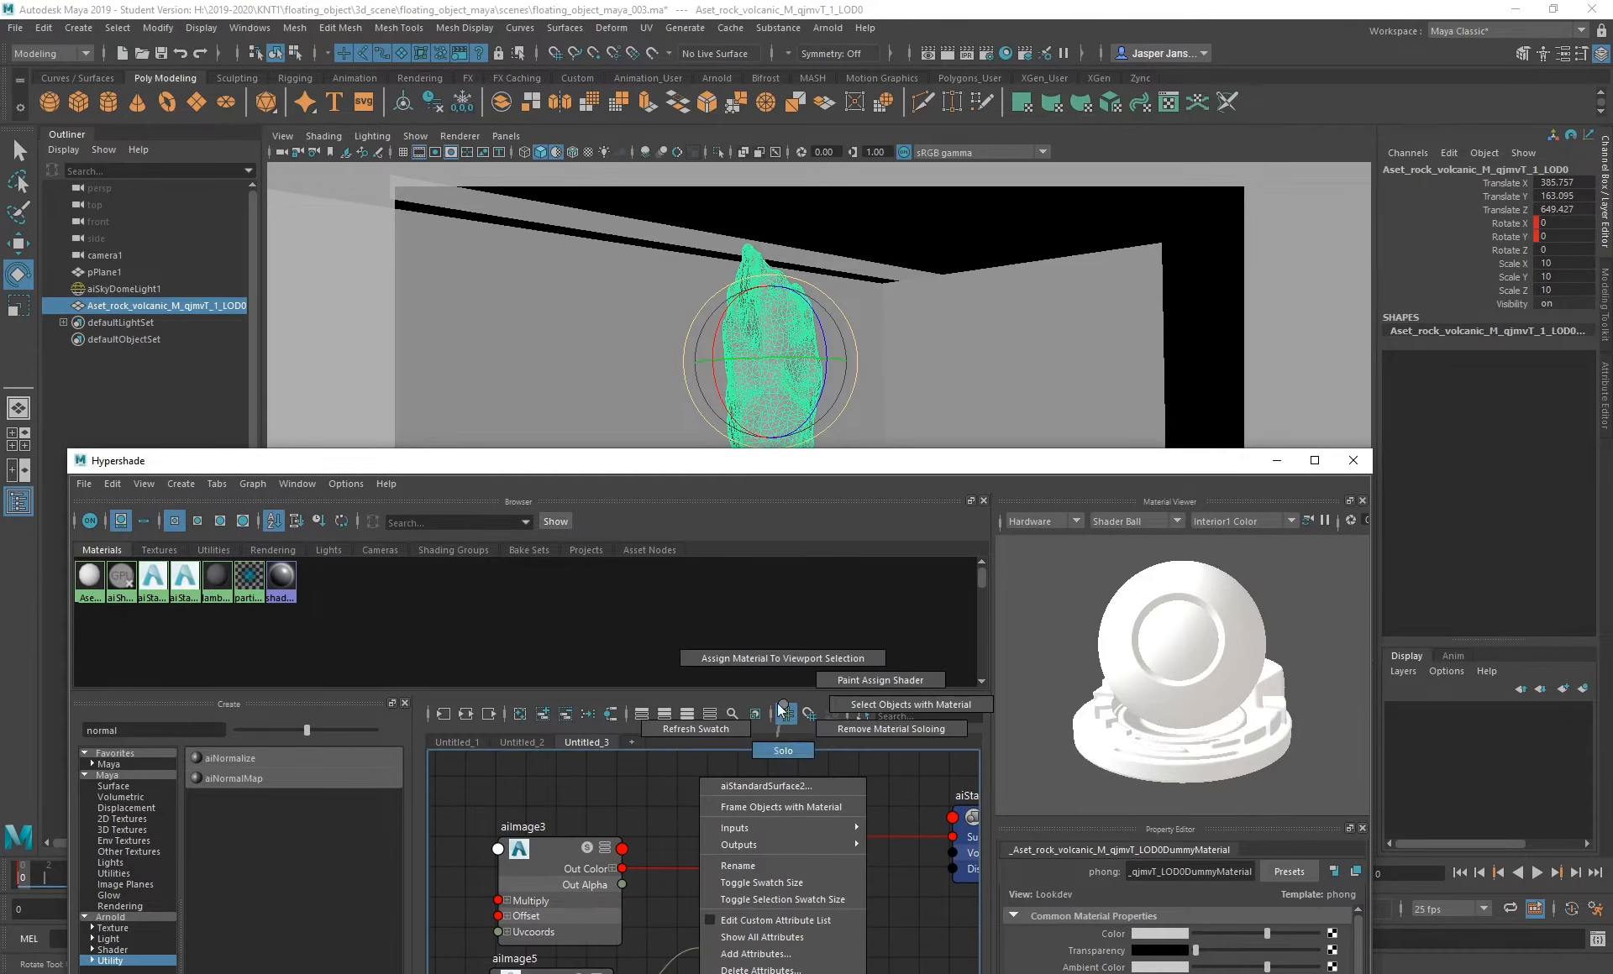
left_click(769, 658)
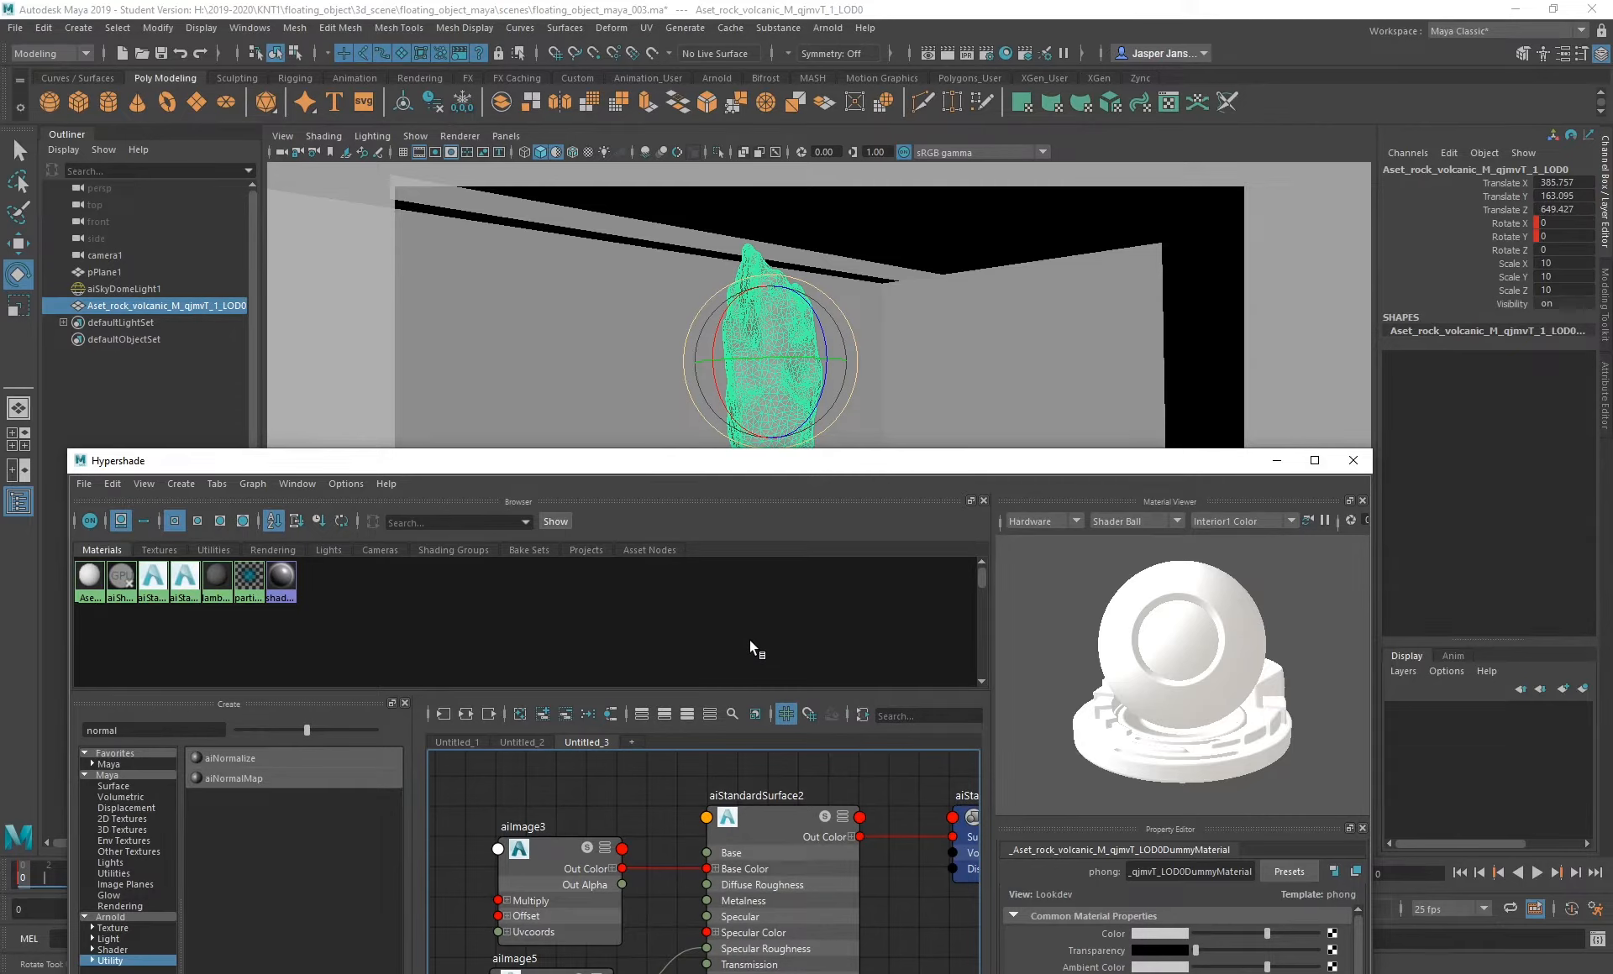
- Close the Hypershade and open the Arnold RenderView to check the textured rock in the scene
left_click(1354, 460)
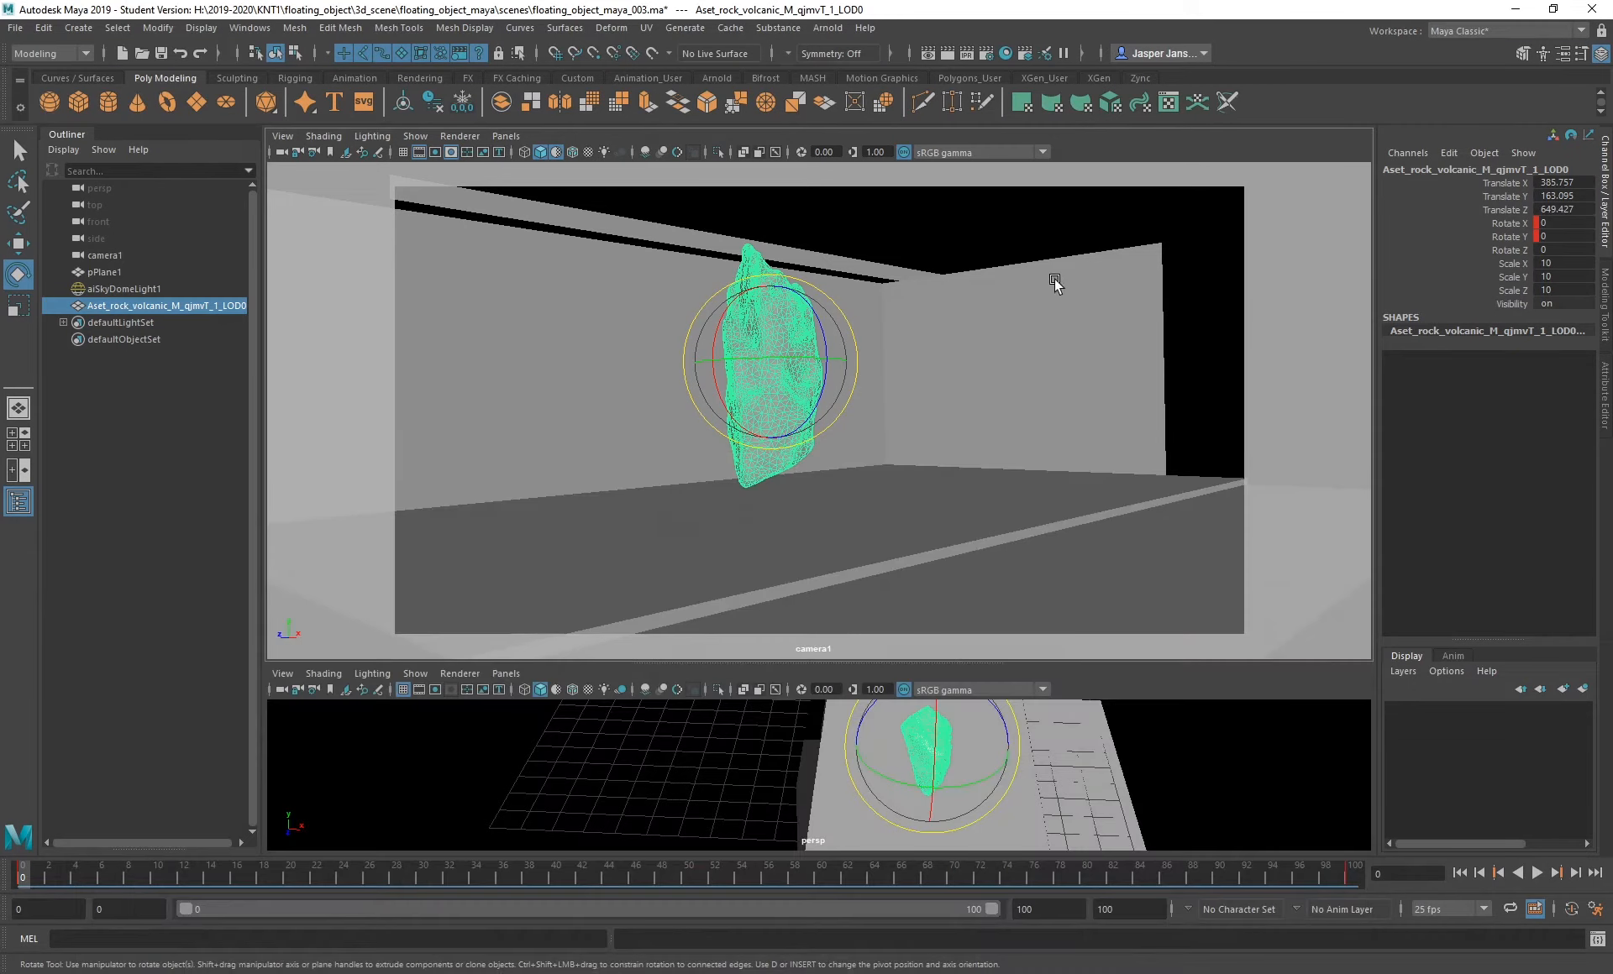
left_click(813, 25)
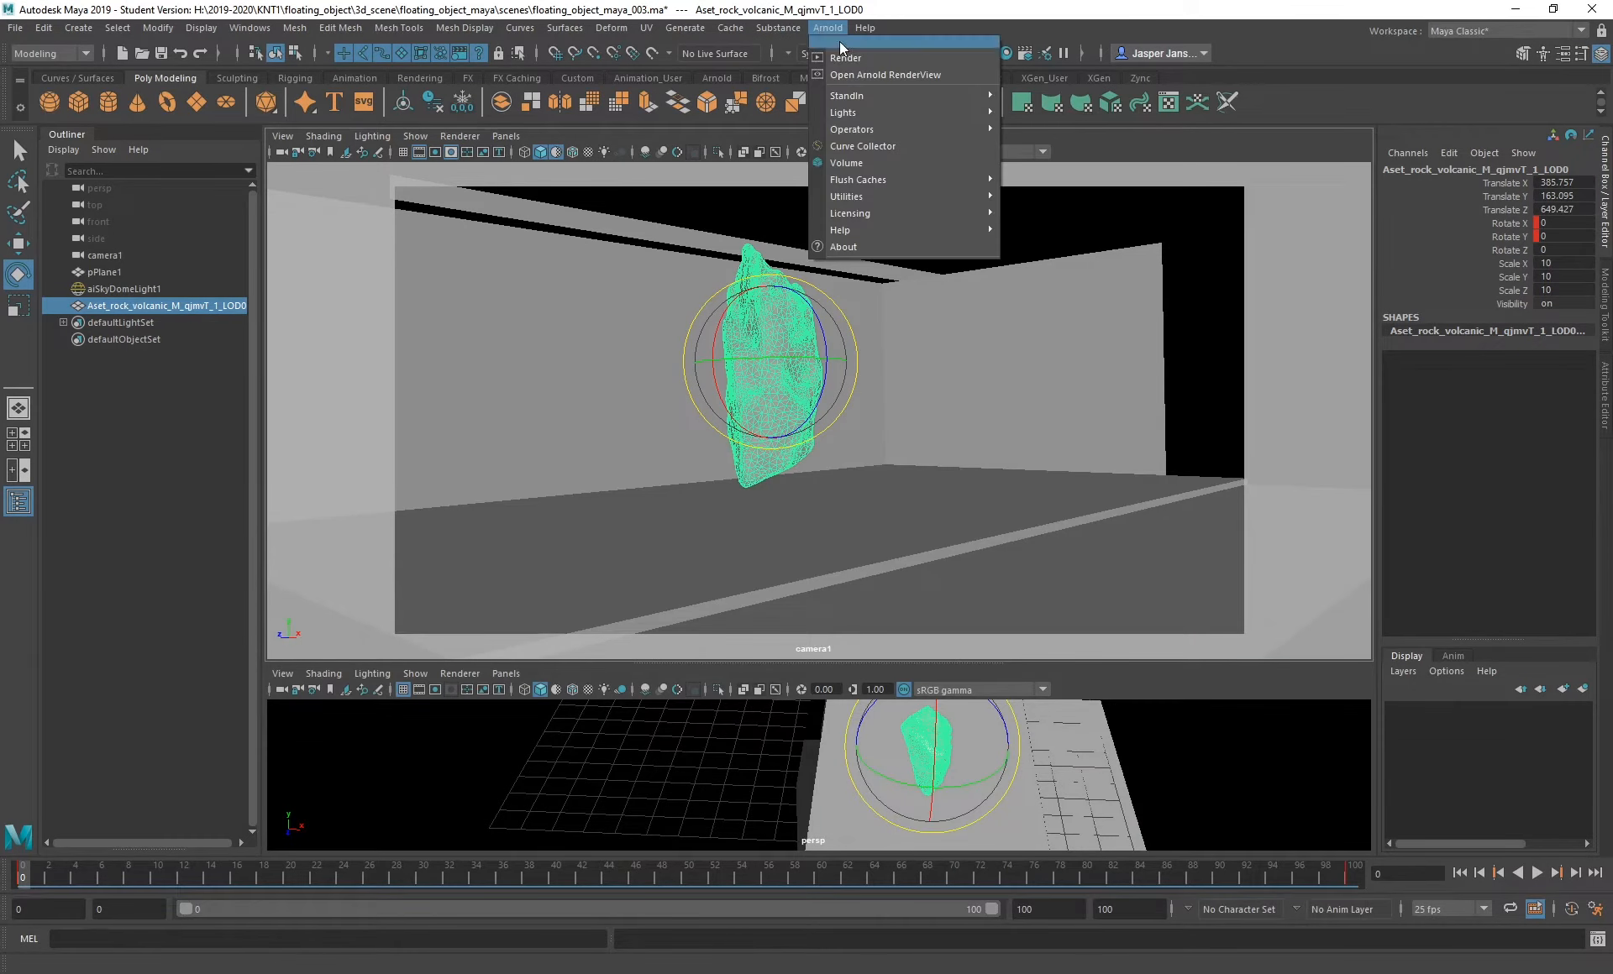
left_click(897, 65)
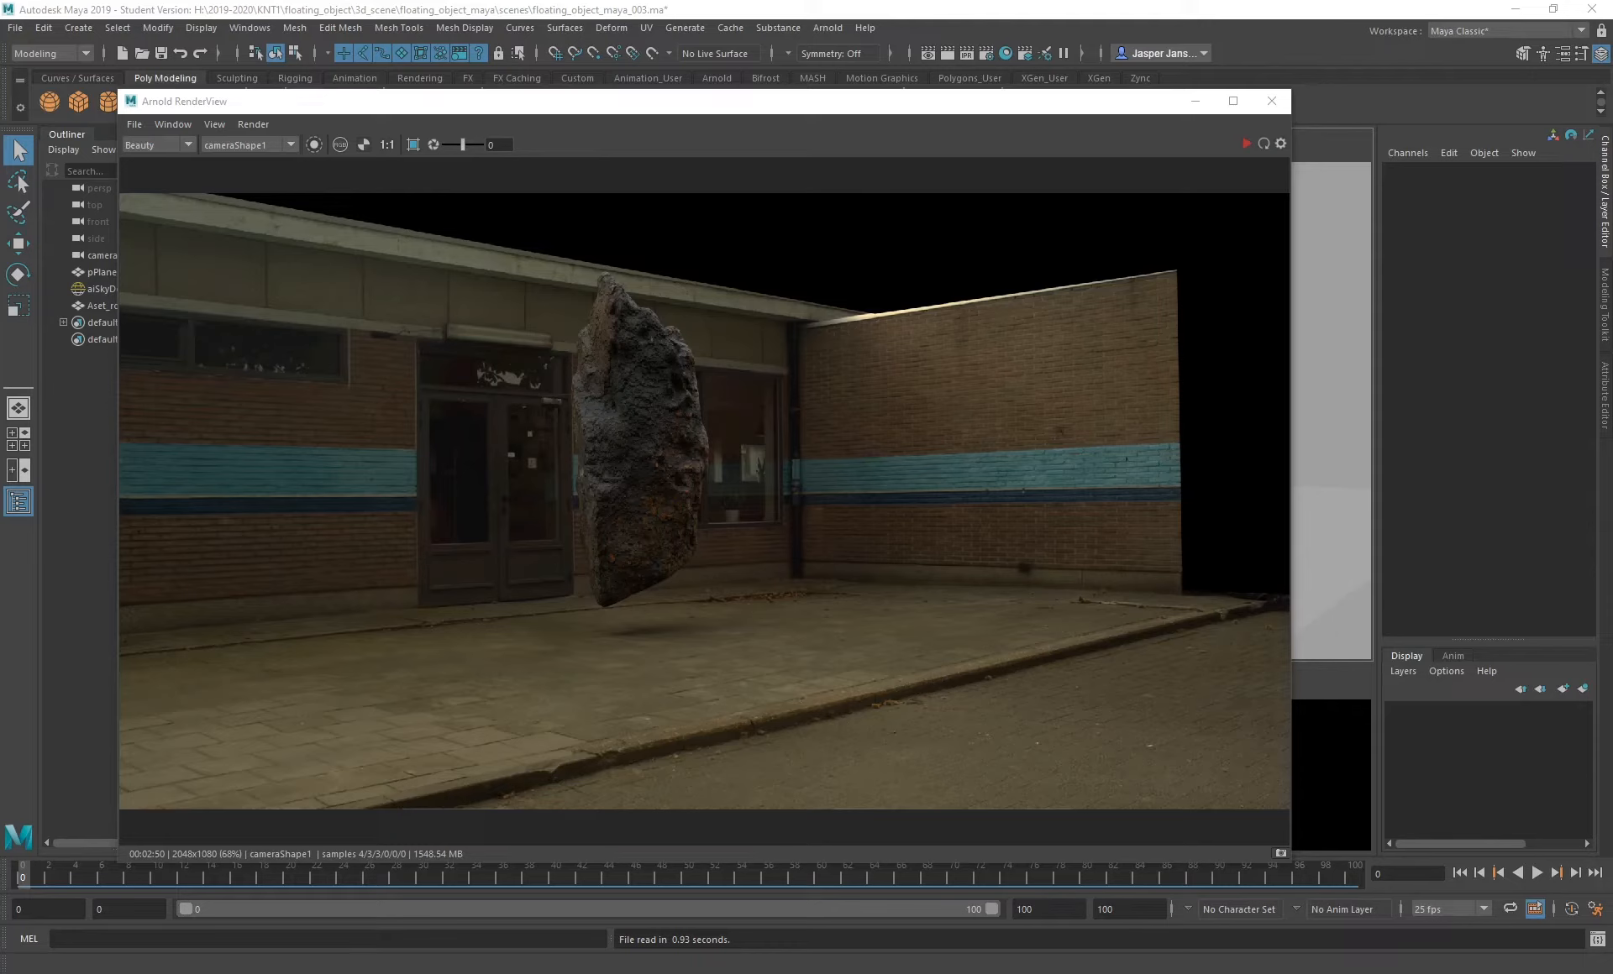
- Switch to the Rendering menu set and open the Render Settings, placing the window over the middle of the render
key("F6")
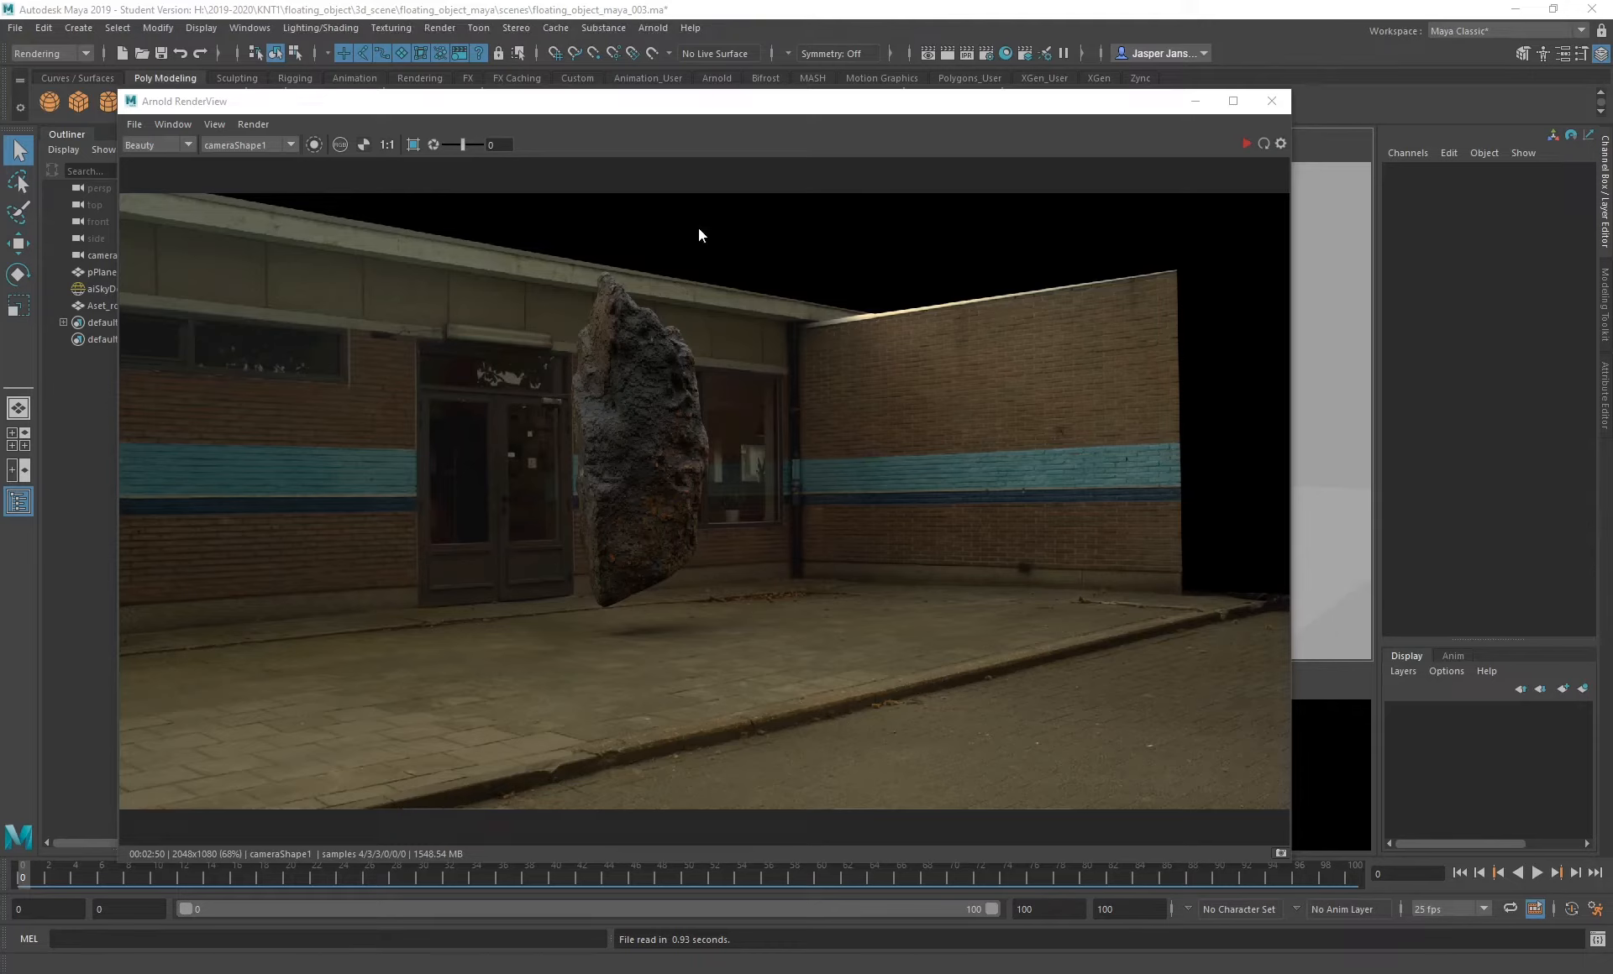
left_click(660, 28)
mouse_move(749, 98)
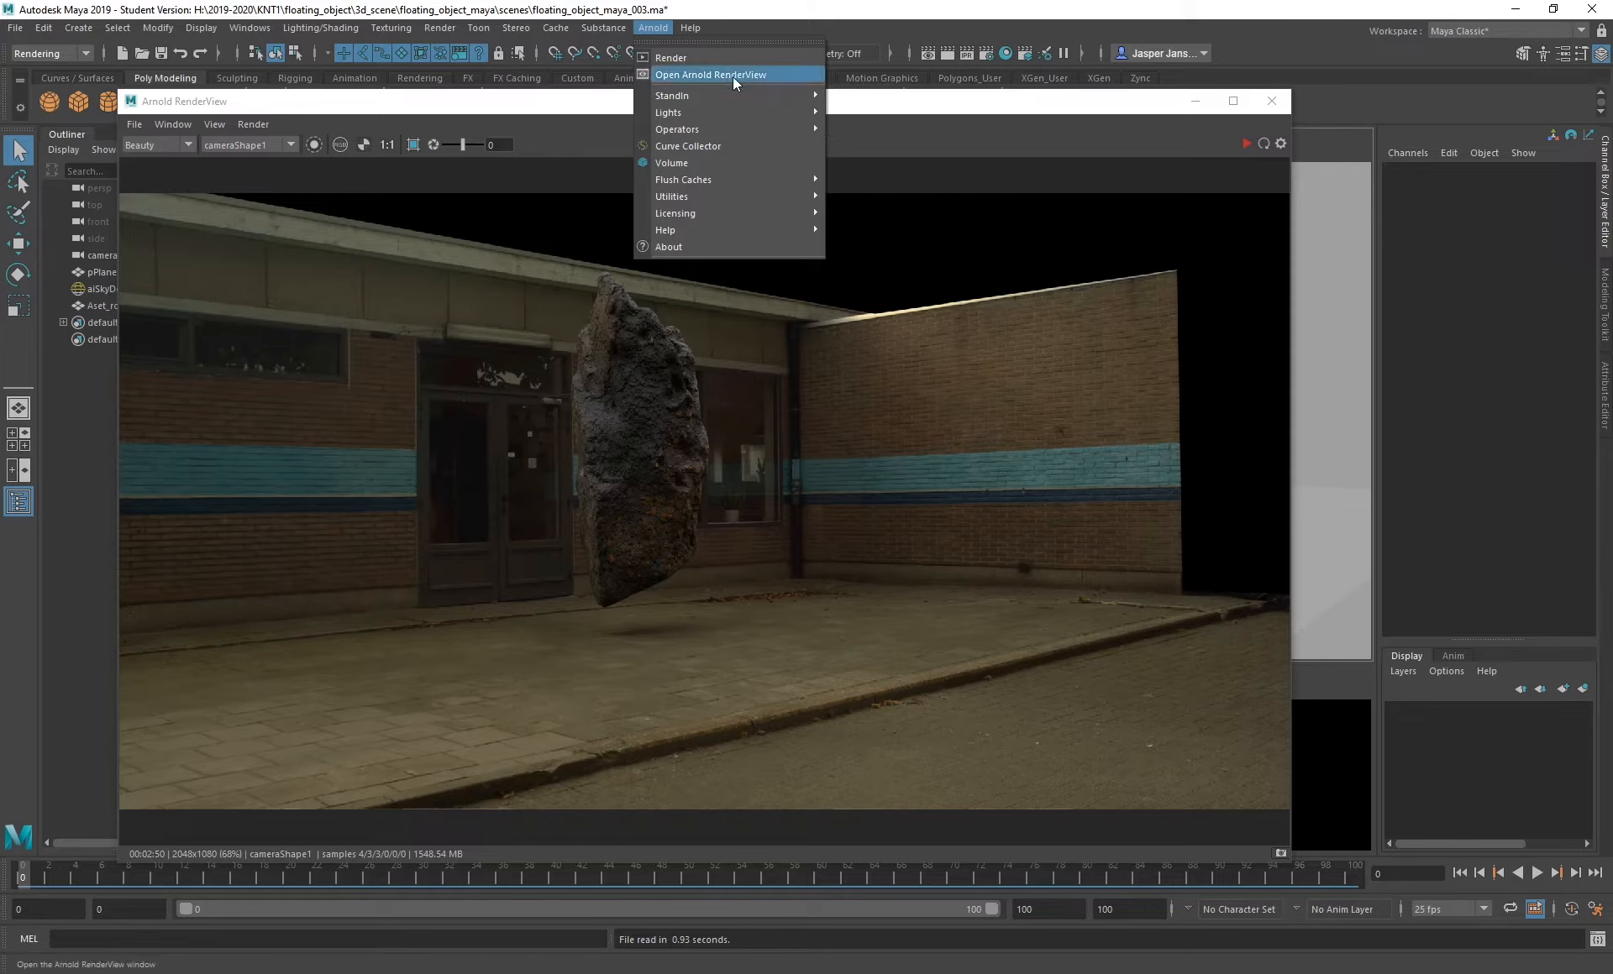
mouse_move(447, 28)
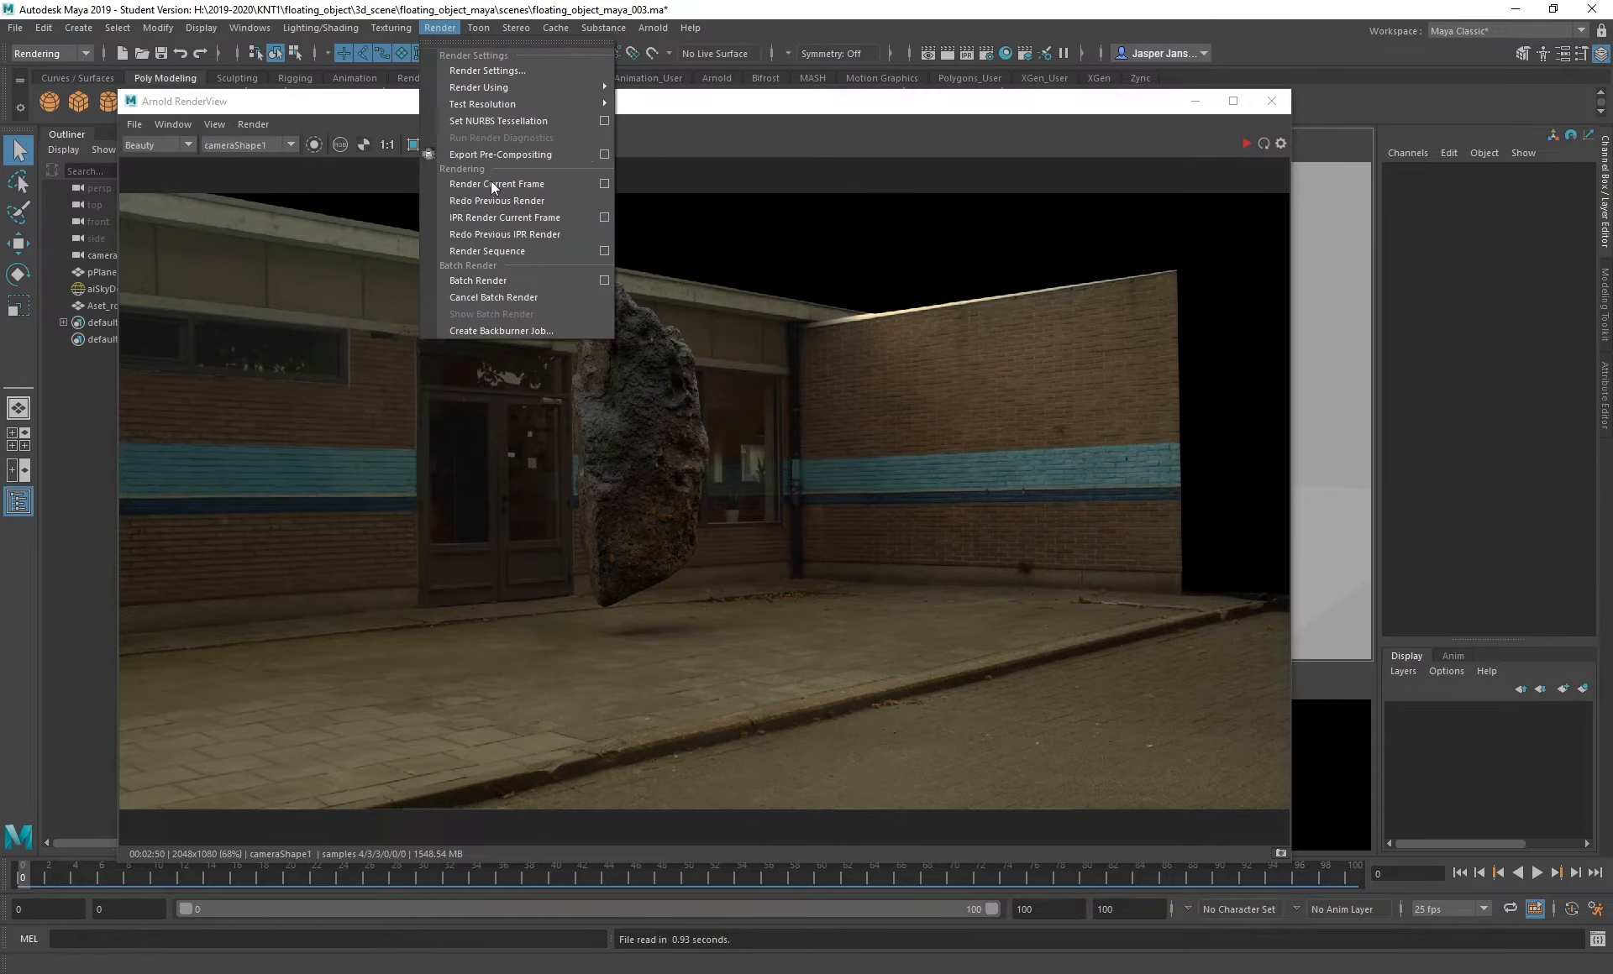
left_click(877, 18)
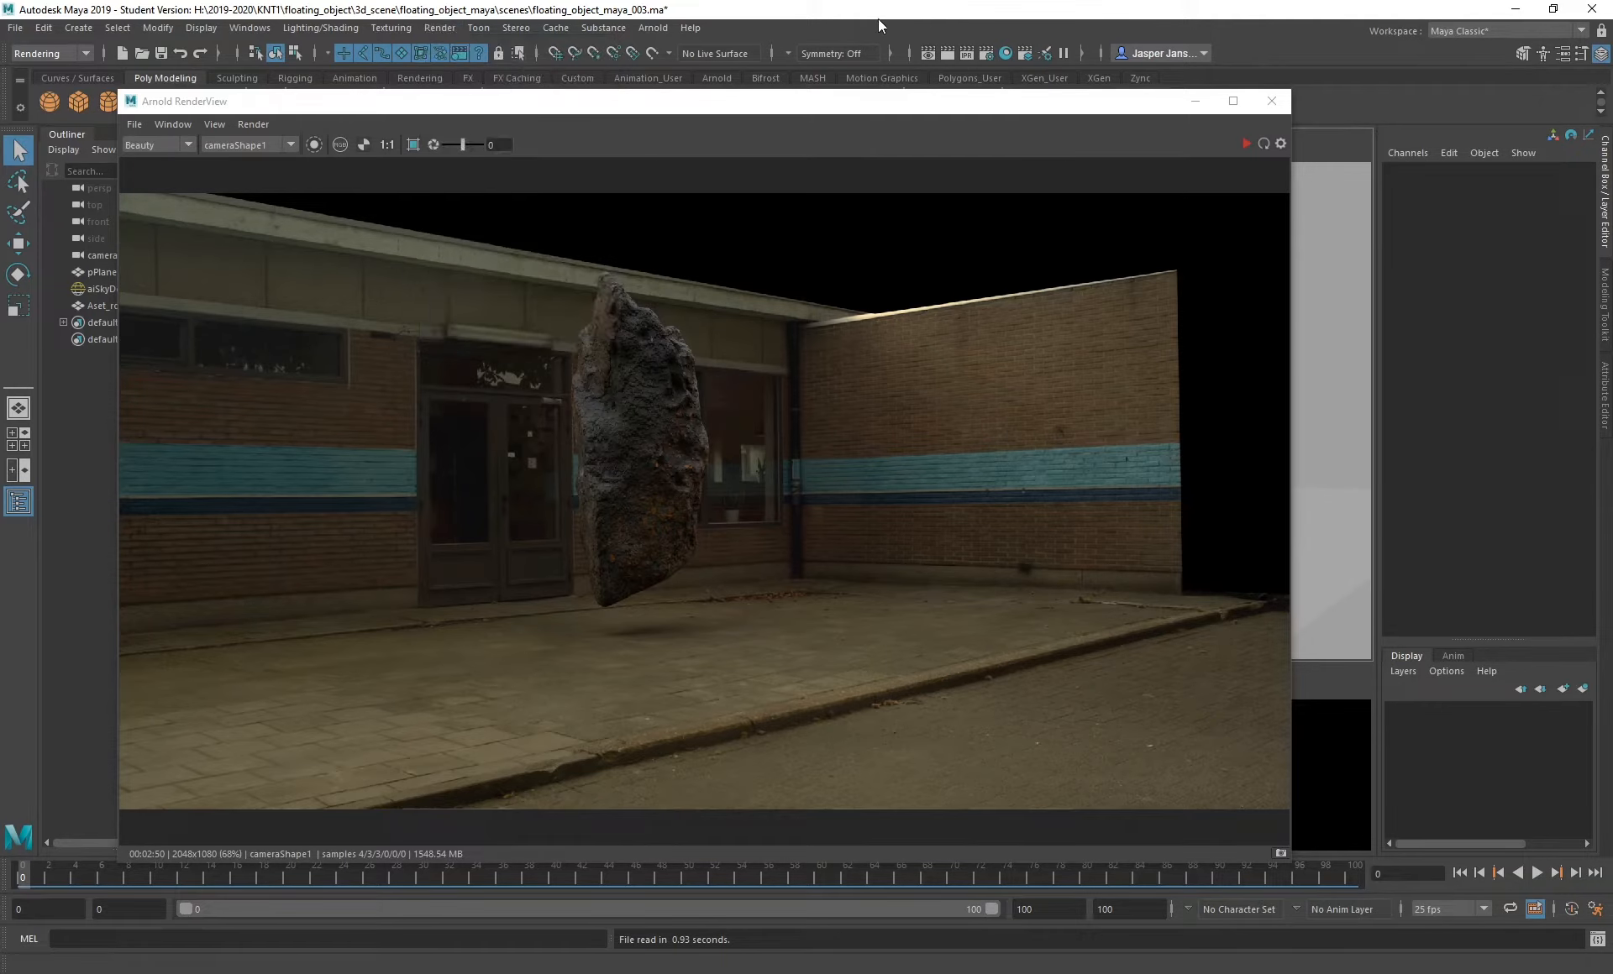
left_click(986, 53)
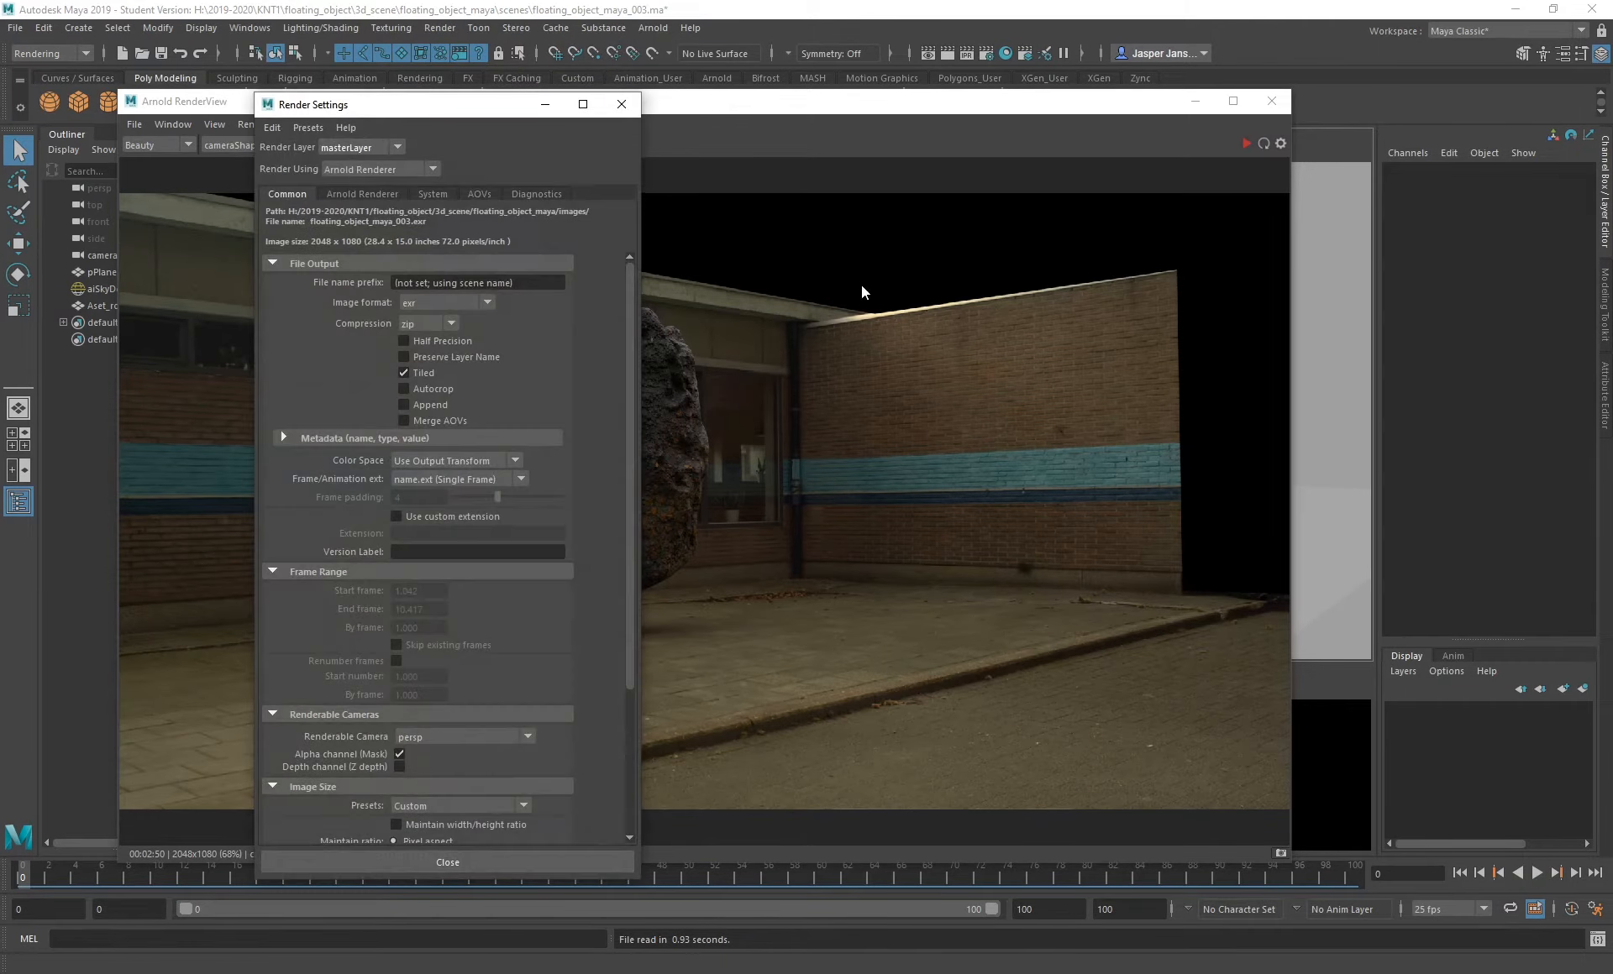
left_click_drag(387, 111, 742, 70)
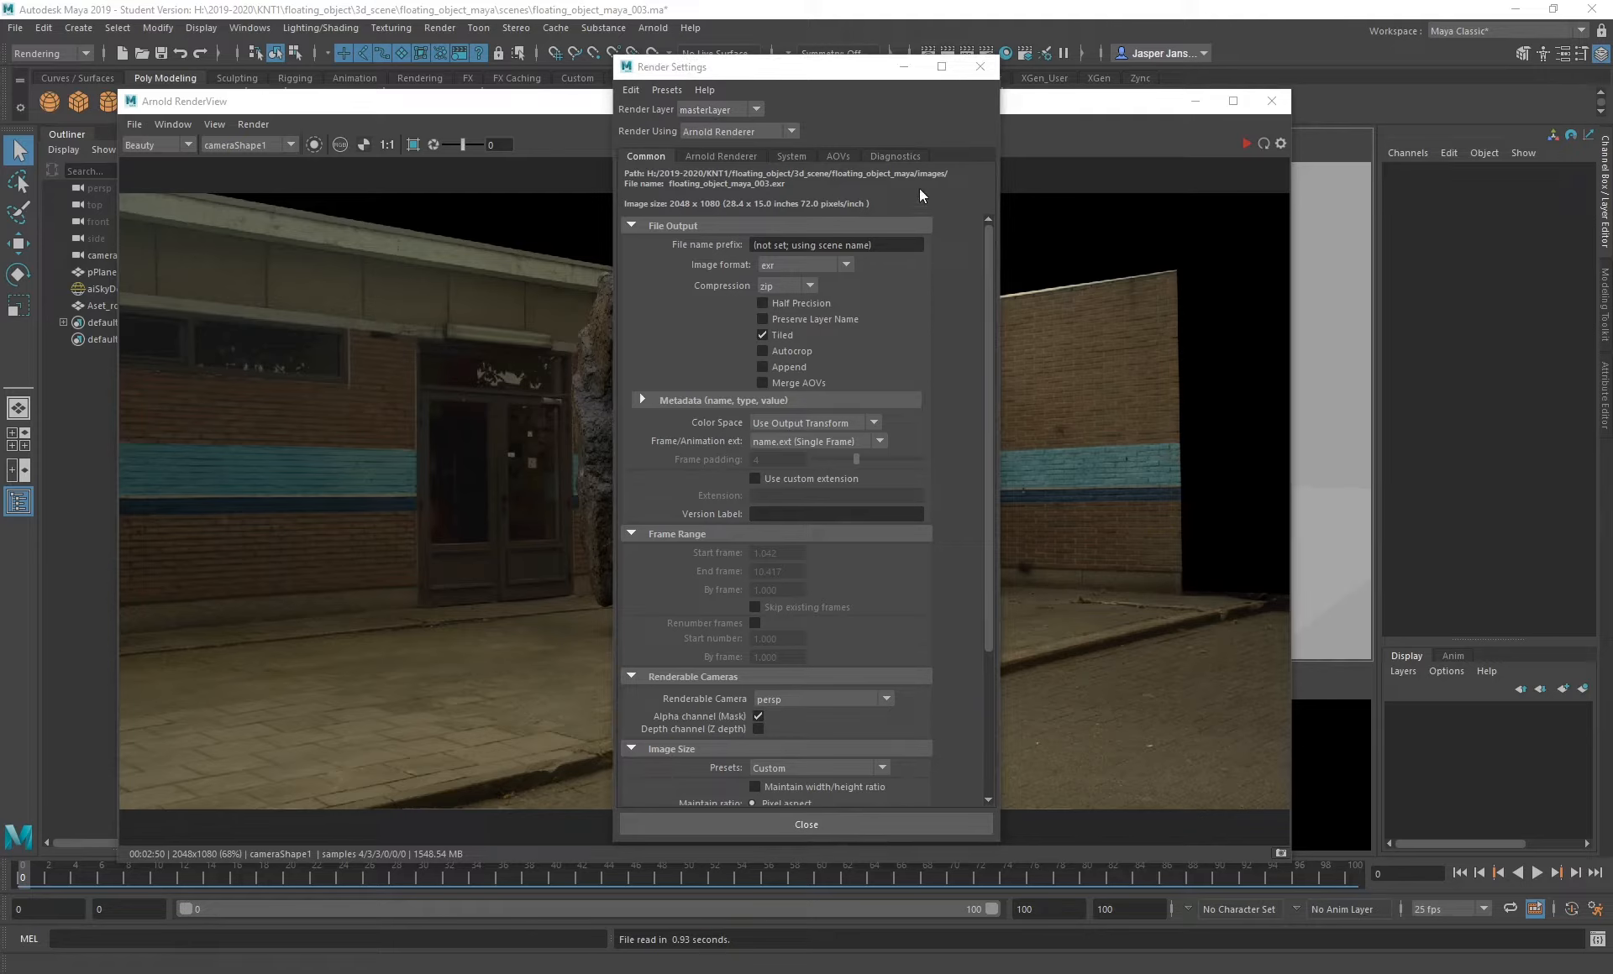
- Browse for the project's Images location in the Project Window and create a folder named render inside floating_object_maya
left_click(15, 27)
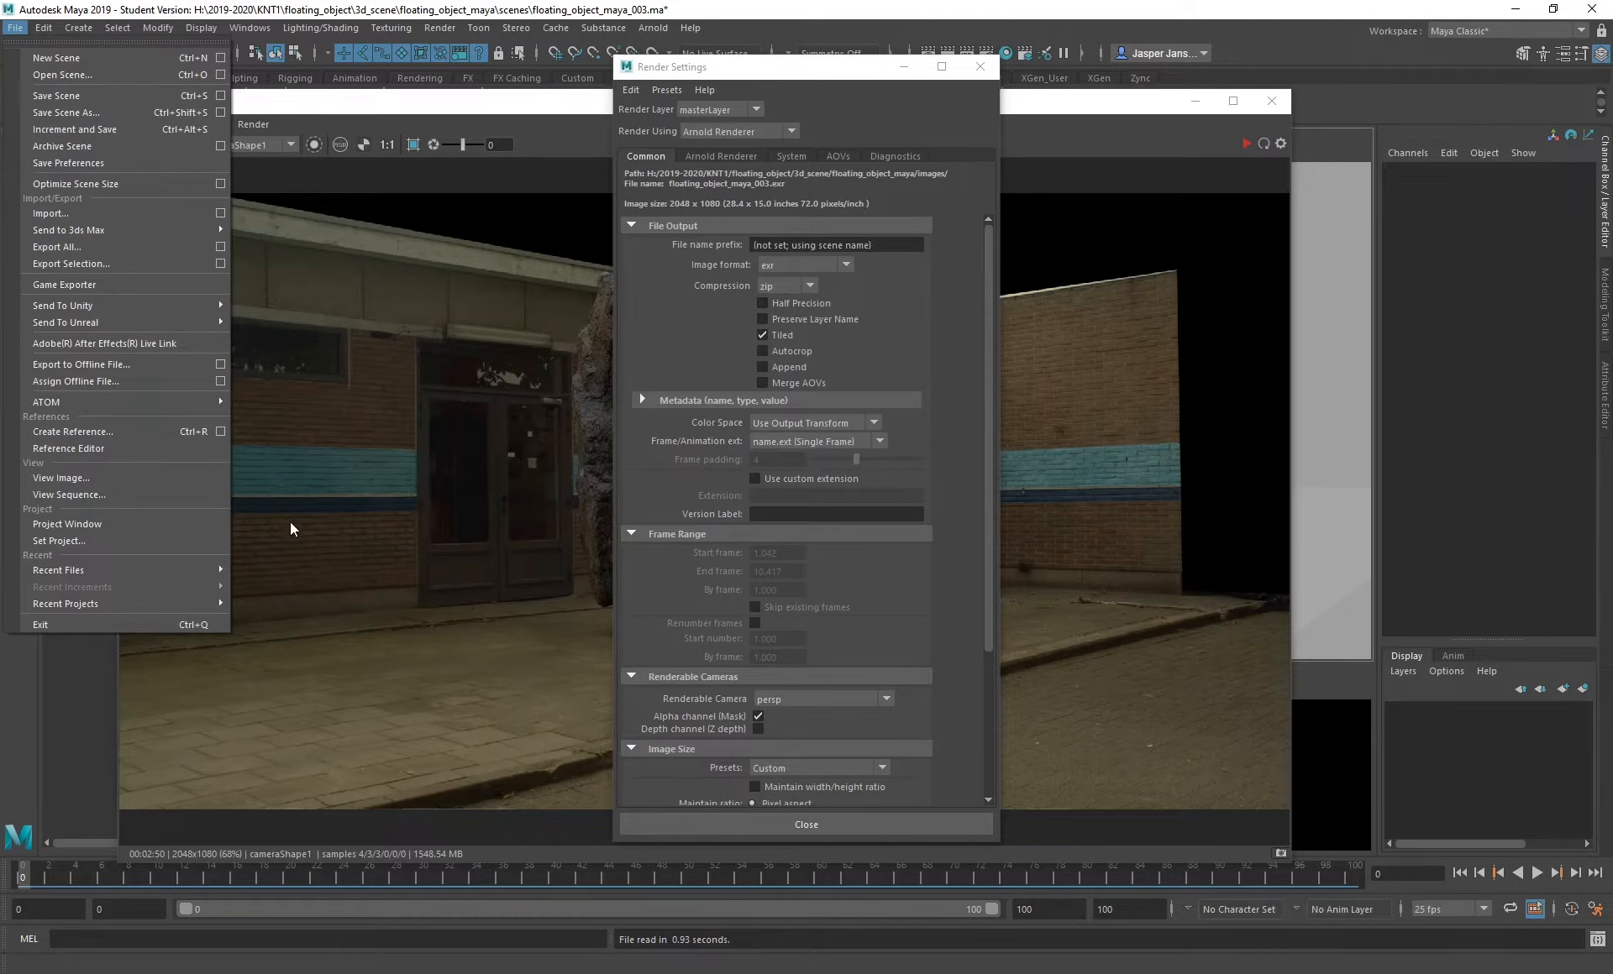
left_click(168, 525)
left_click_drag(576, 214, 854, 181)
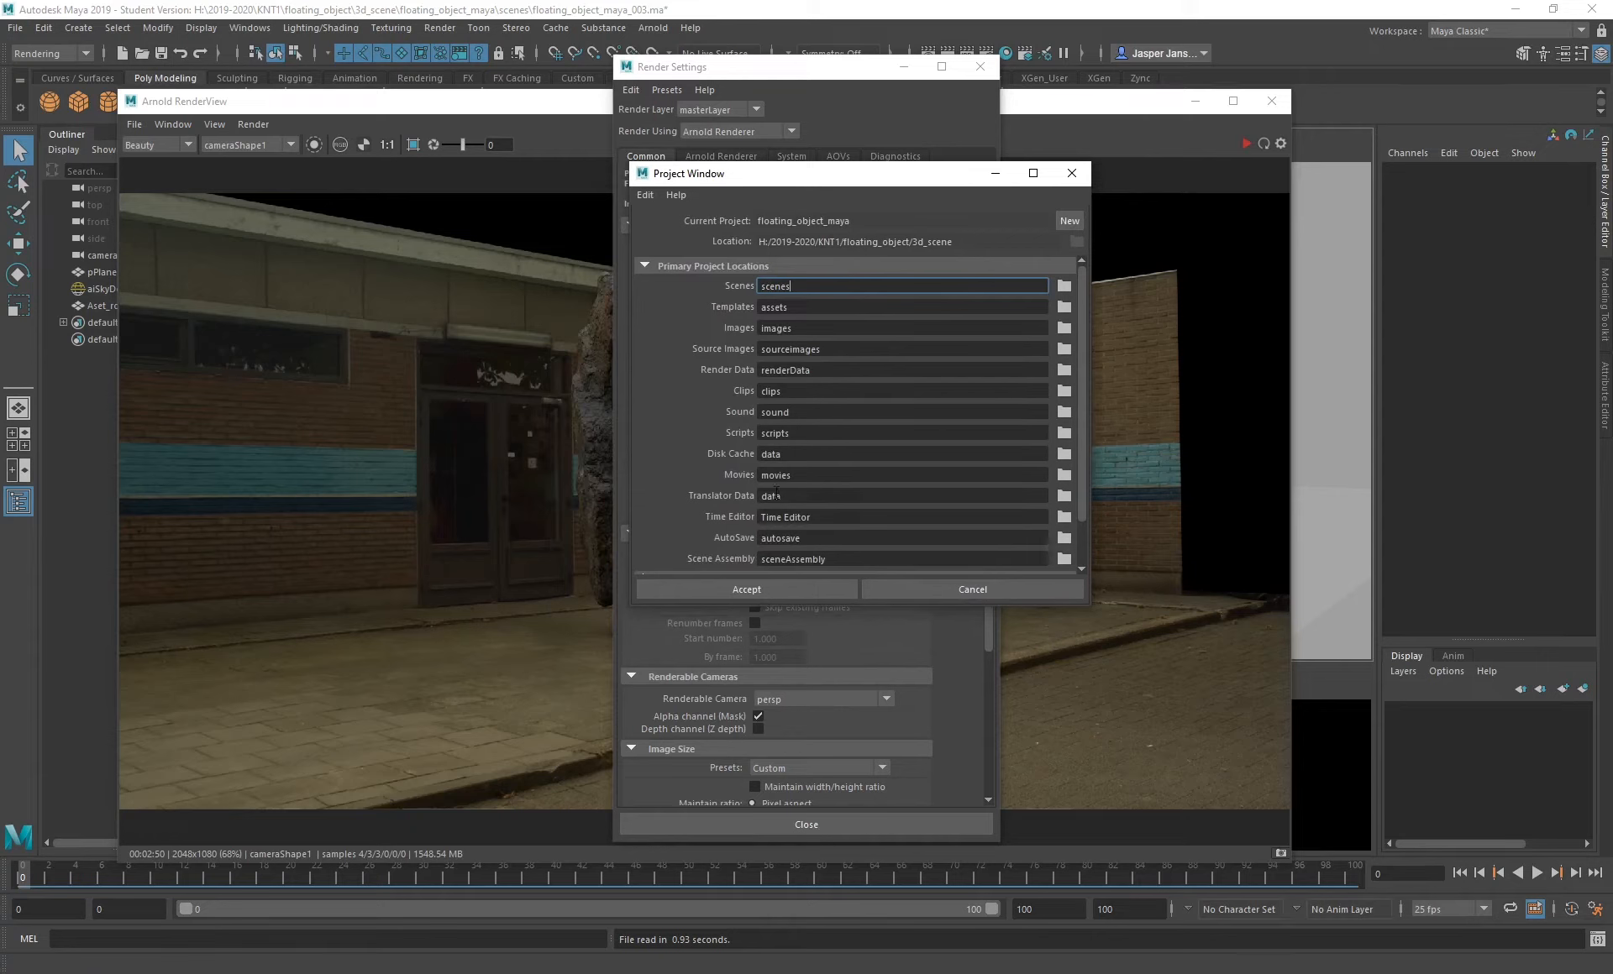
left_click(1066, 333)
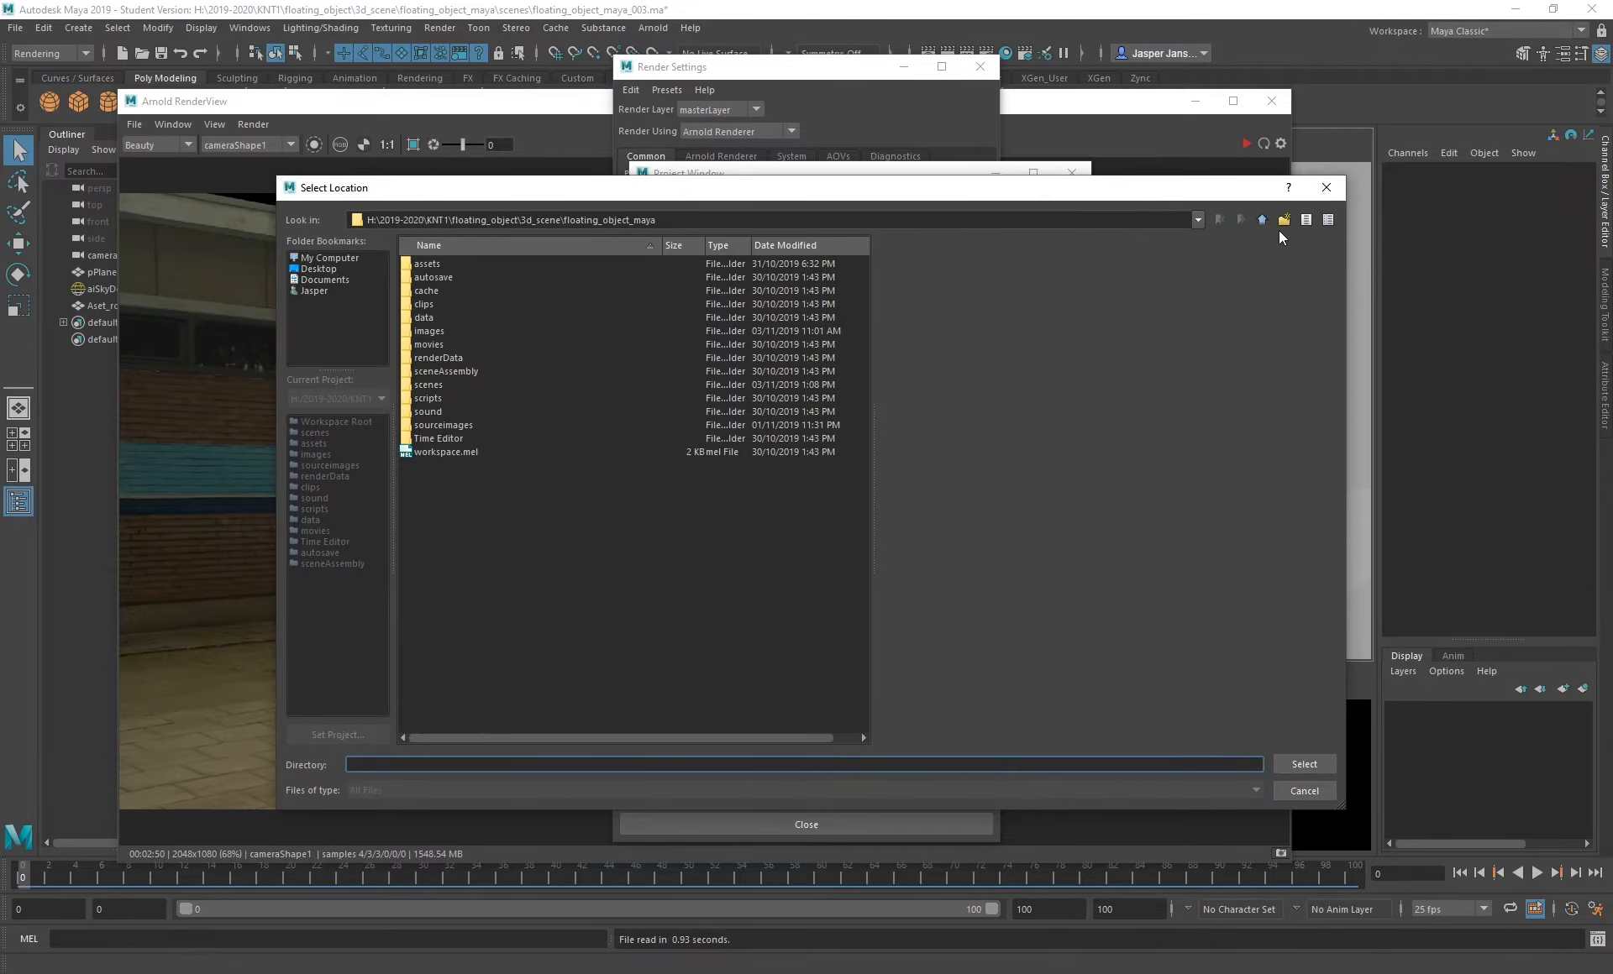
left_click(1283, 222)
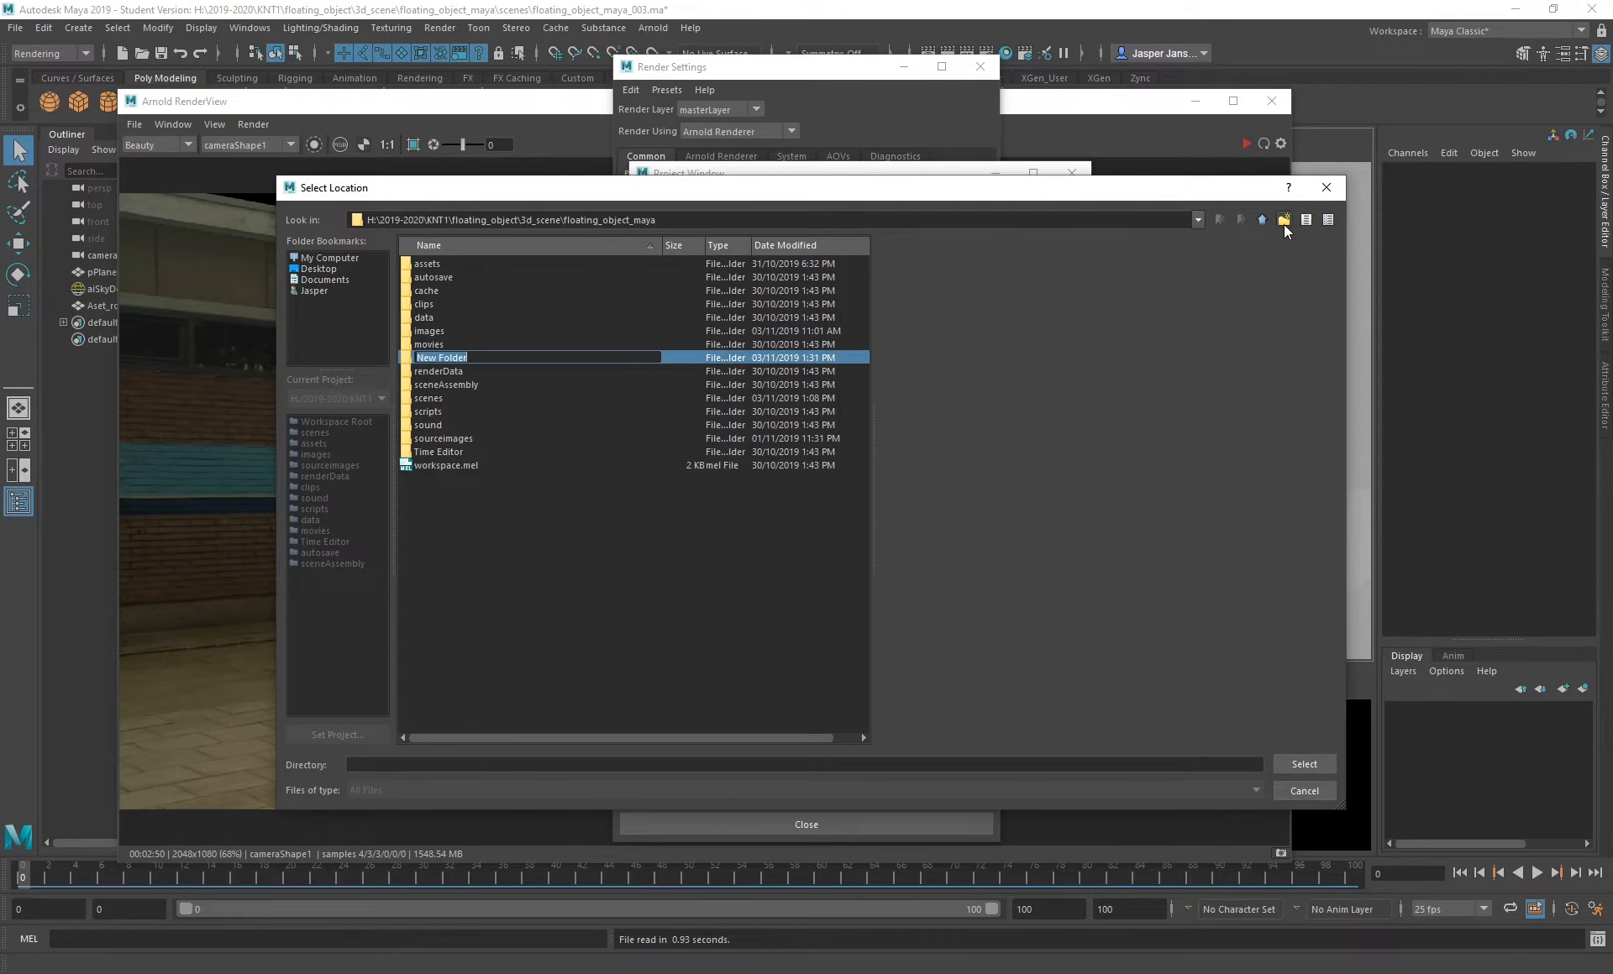
type("render")
key("Return")
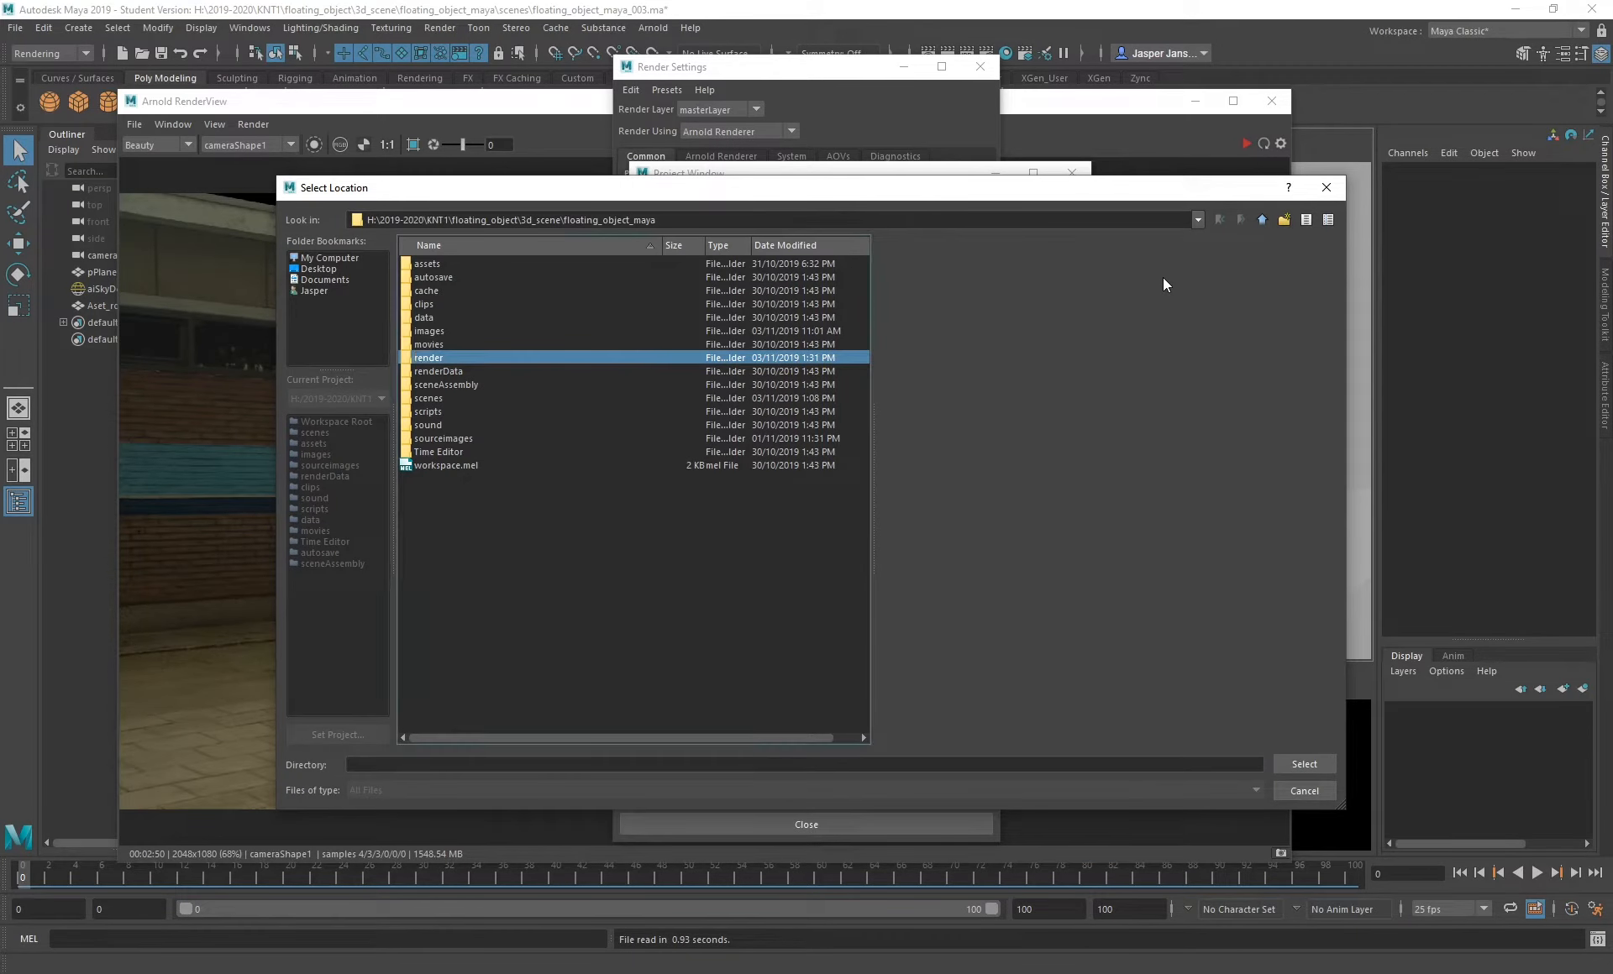
- Create a 20191103 subfolder inside render, choose it as the project's Images location and accept the project settings
double_click(424, 358)
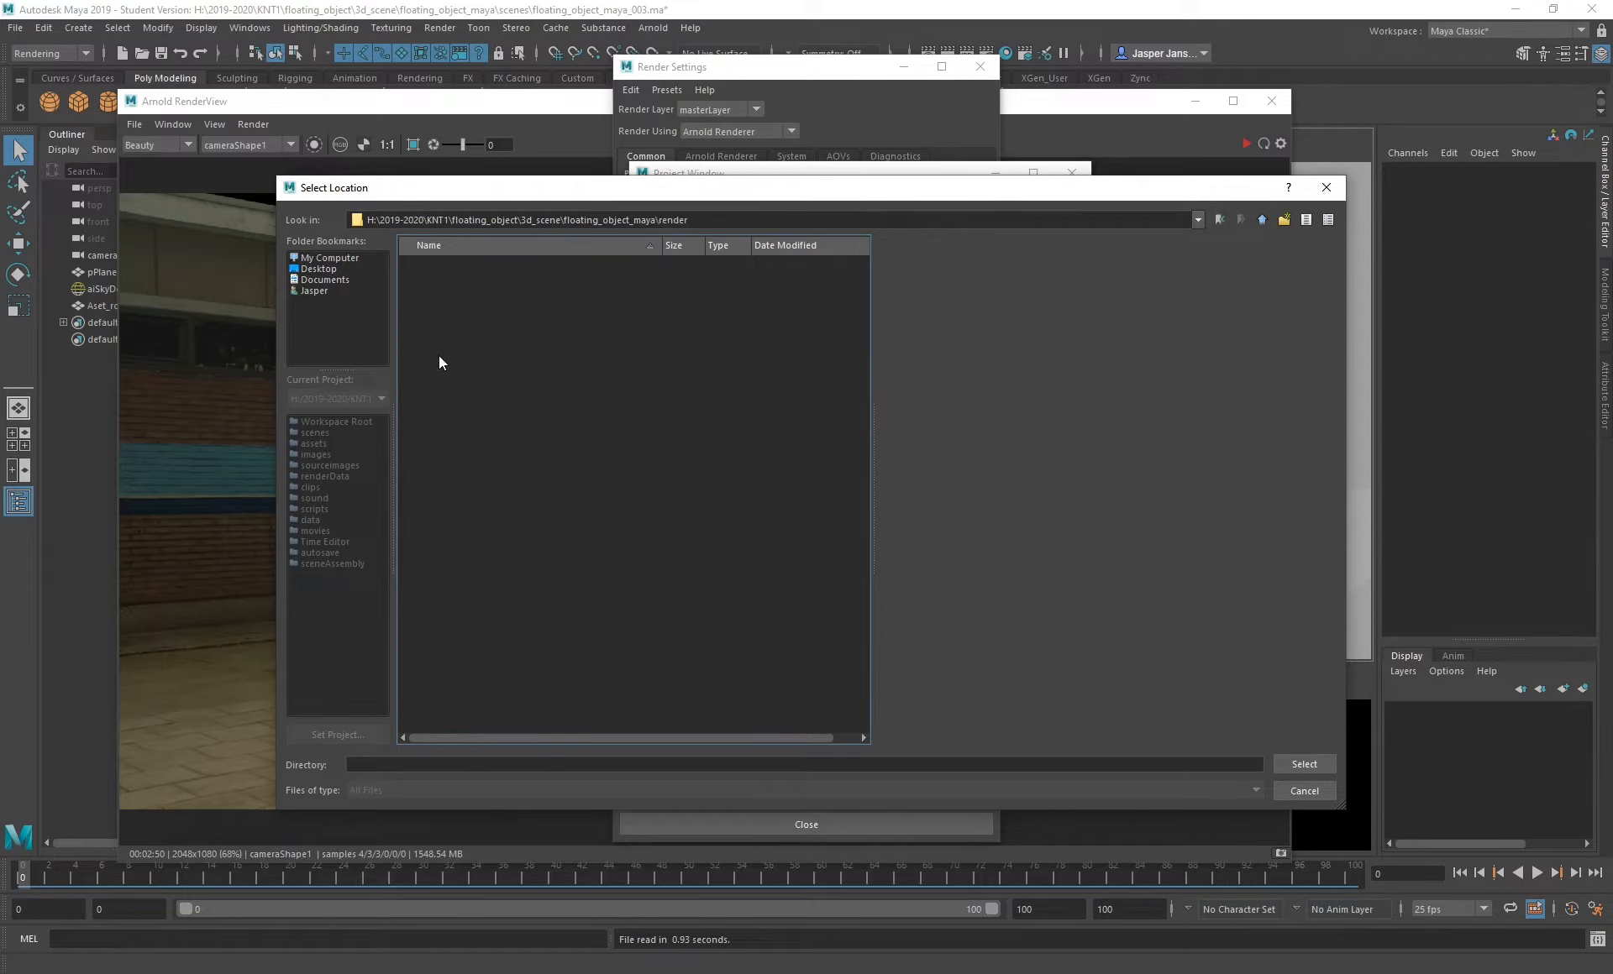
left_click(1284, 220)
type("20191103")
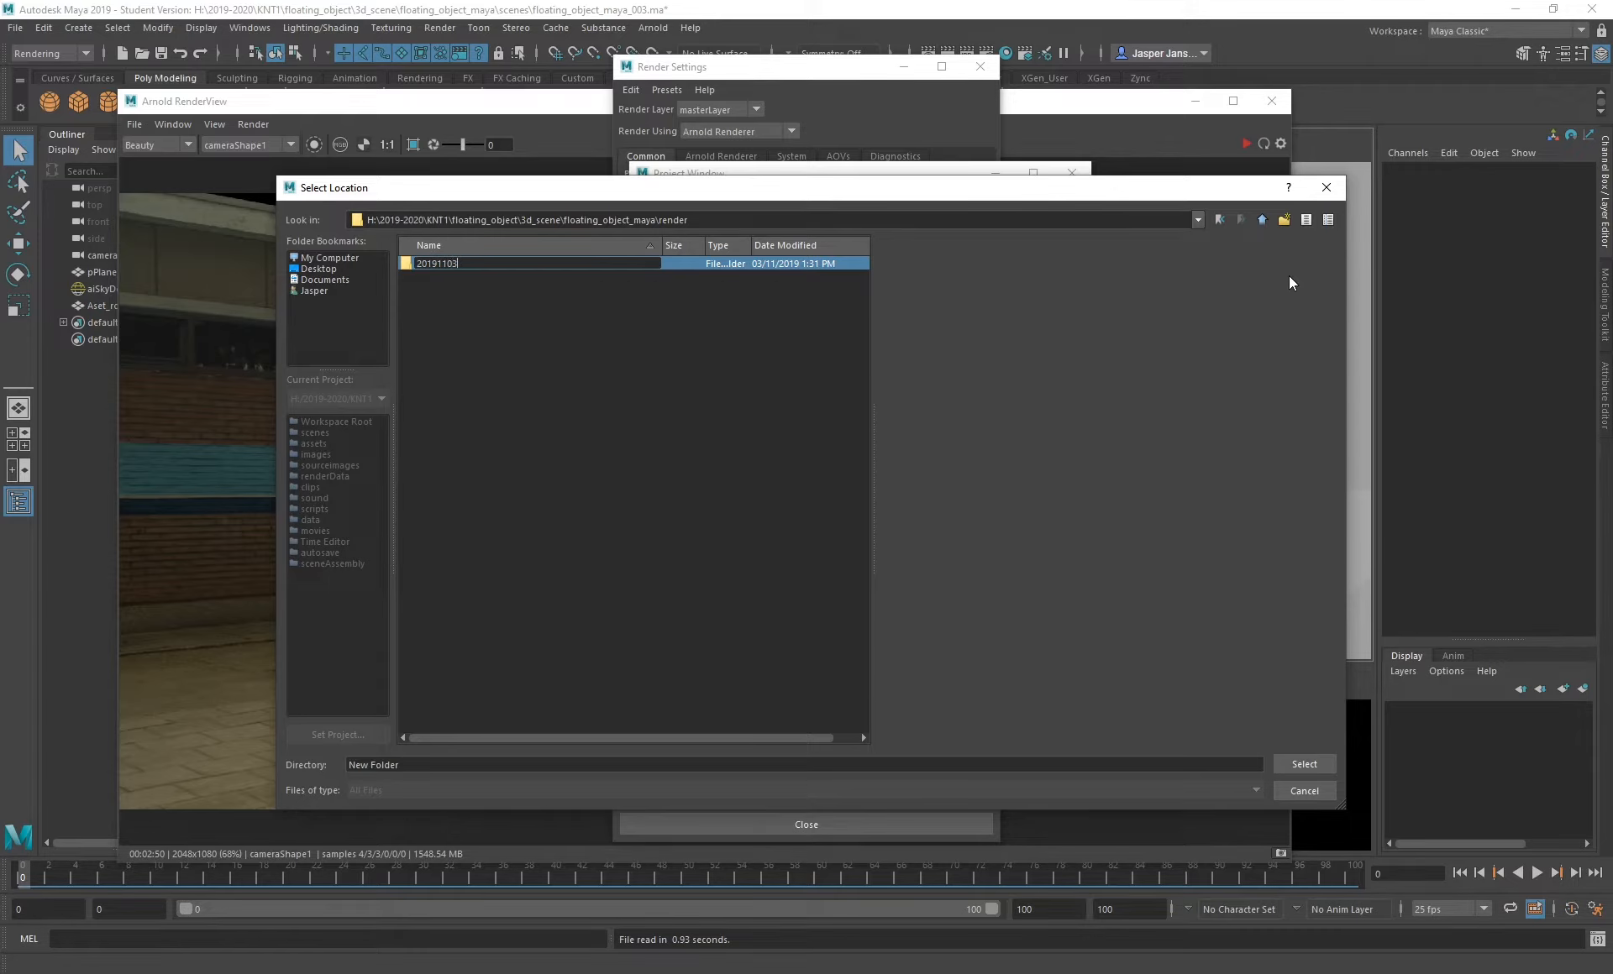
key("Return")
double_click(434, 263)
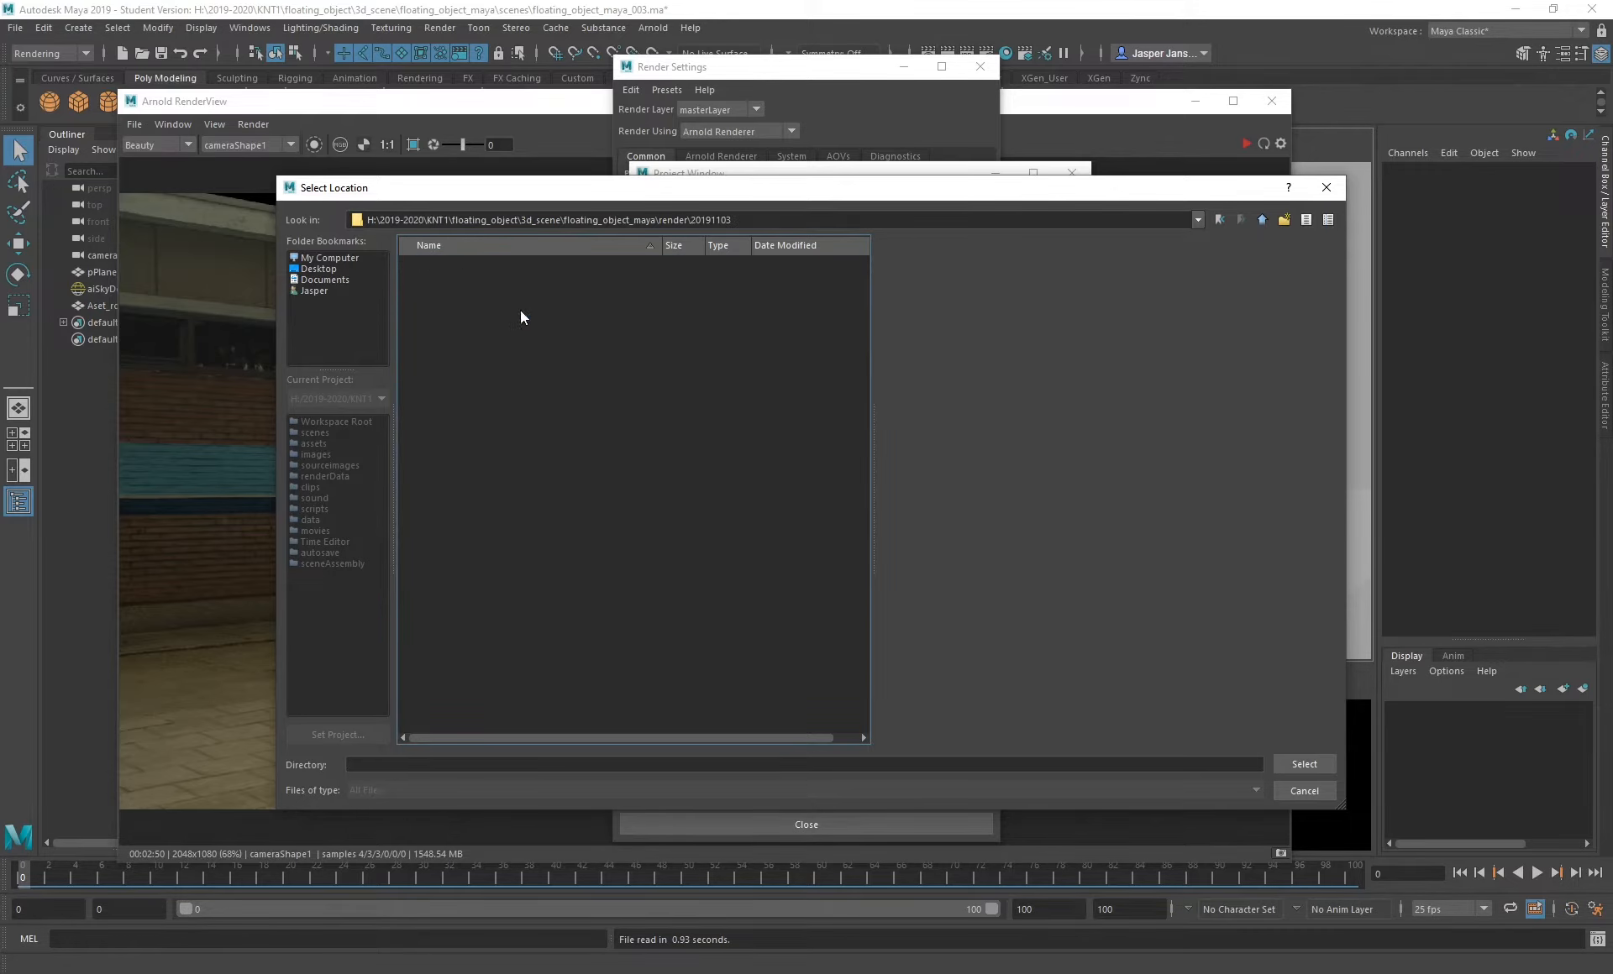
left_click(1300, 763)
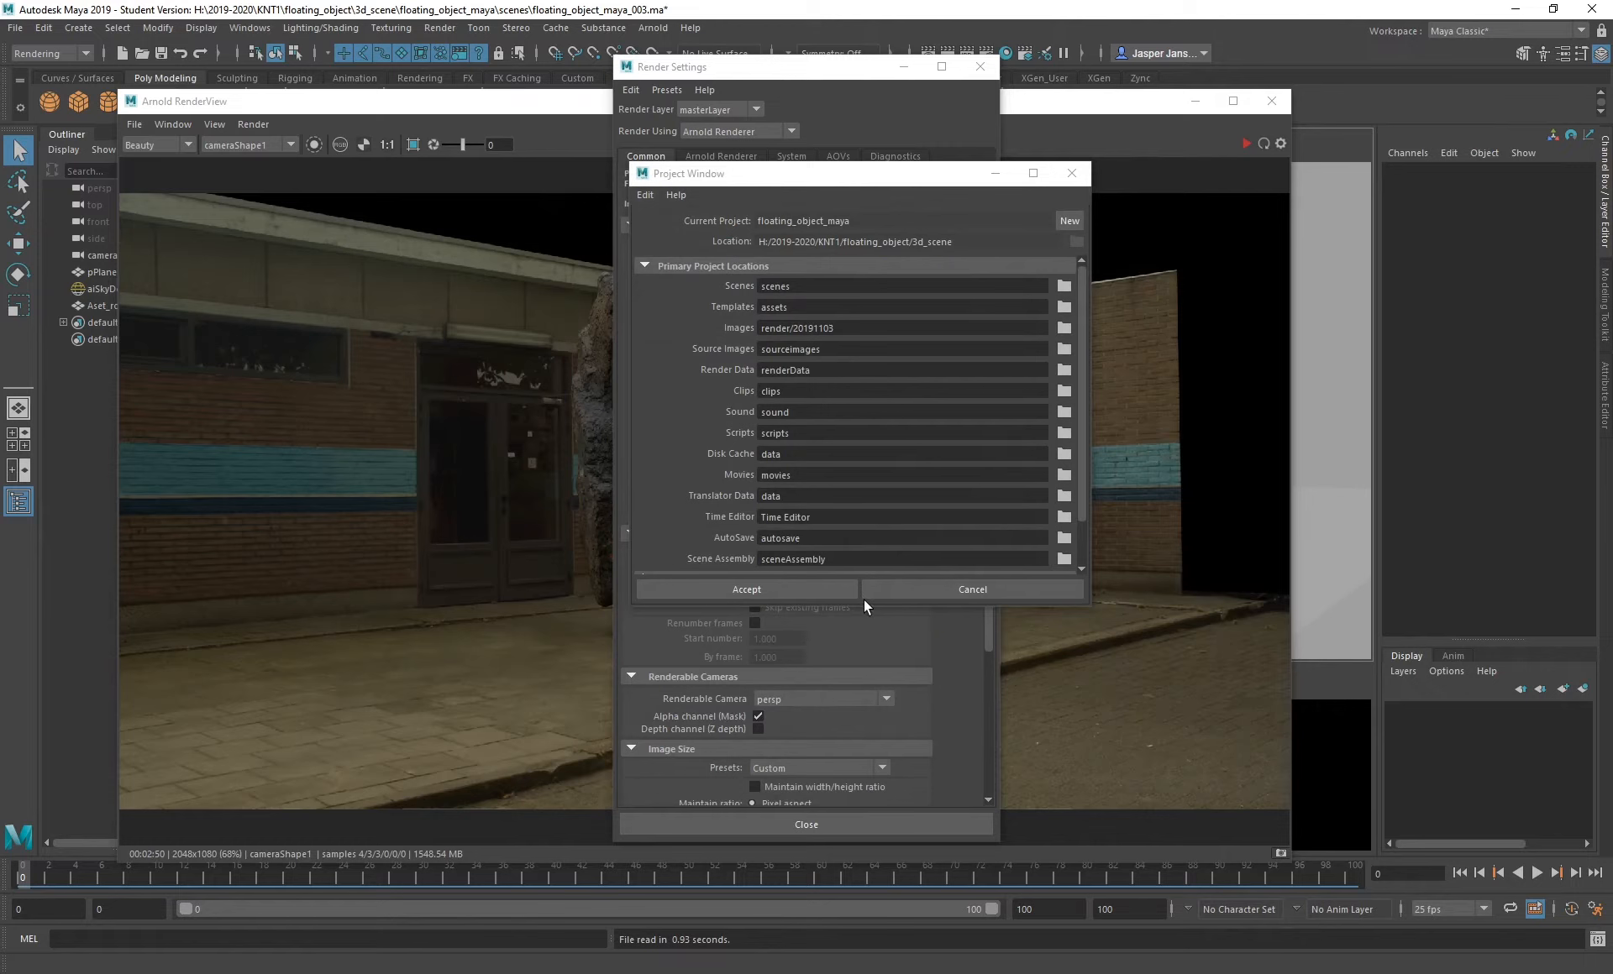
left_click(819, 595)
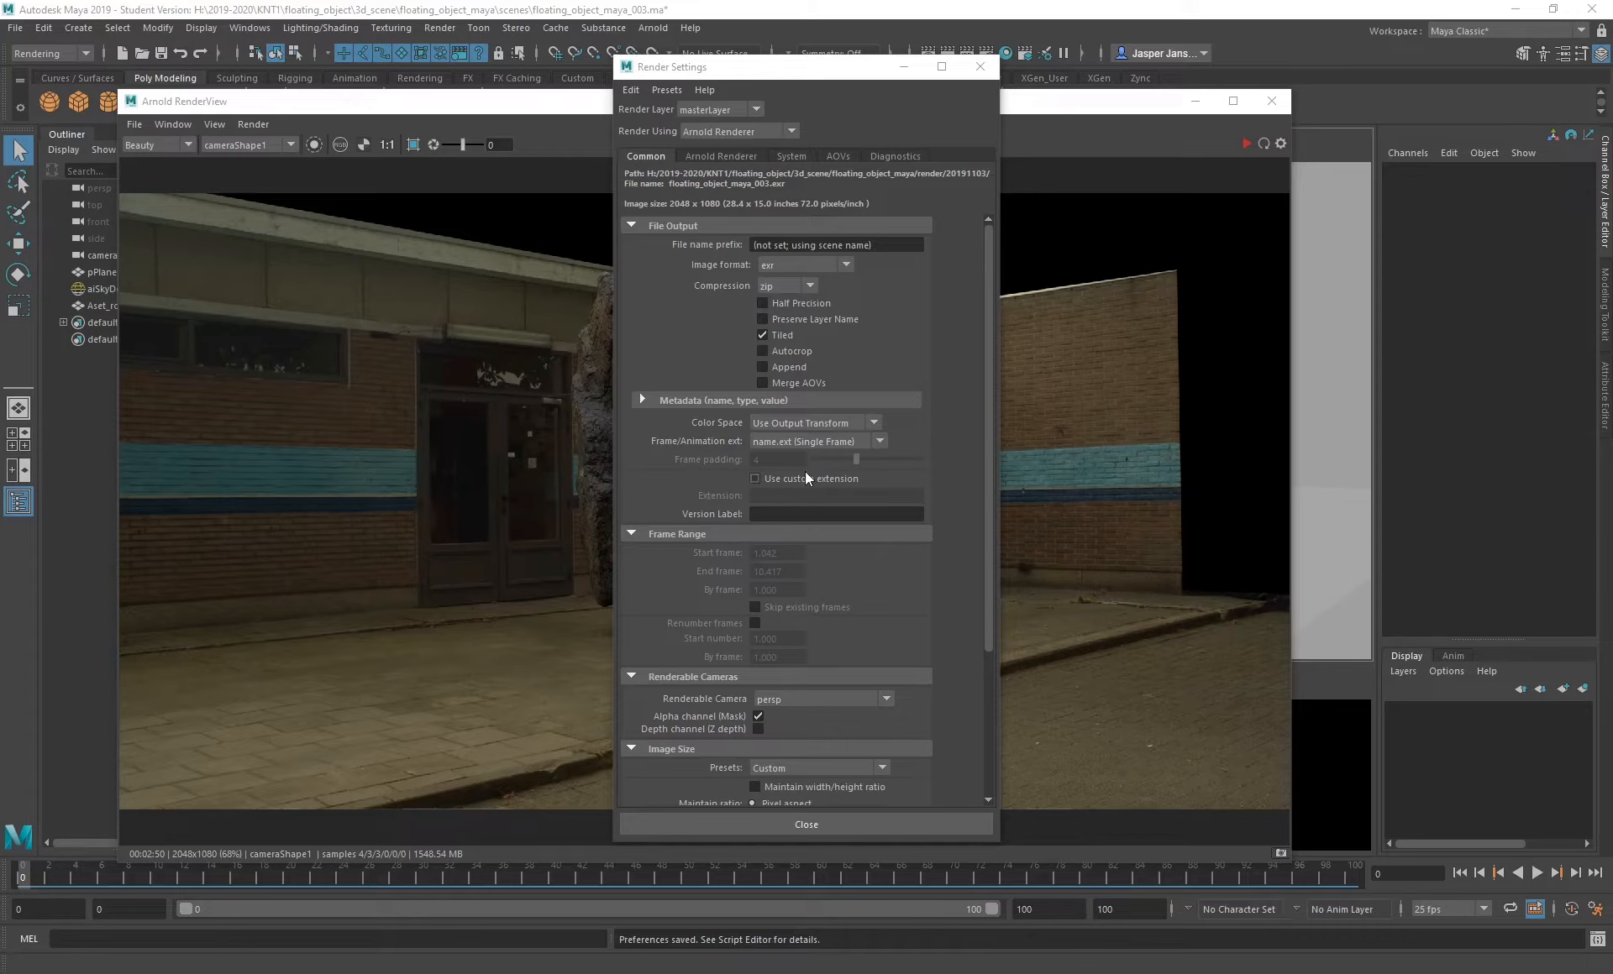
- Set the Frame/Animation ext to name_#.ext and the frame range from start frame 0 to end frame 100
left_click(851, 443)
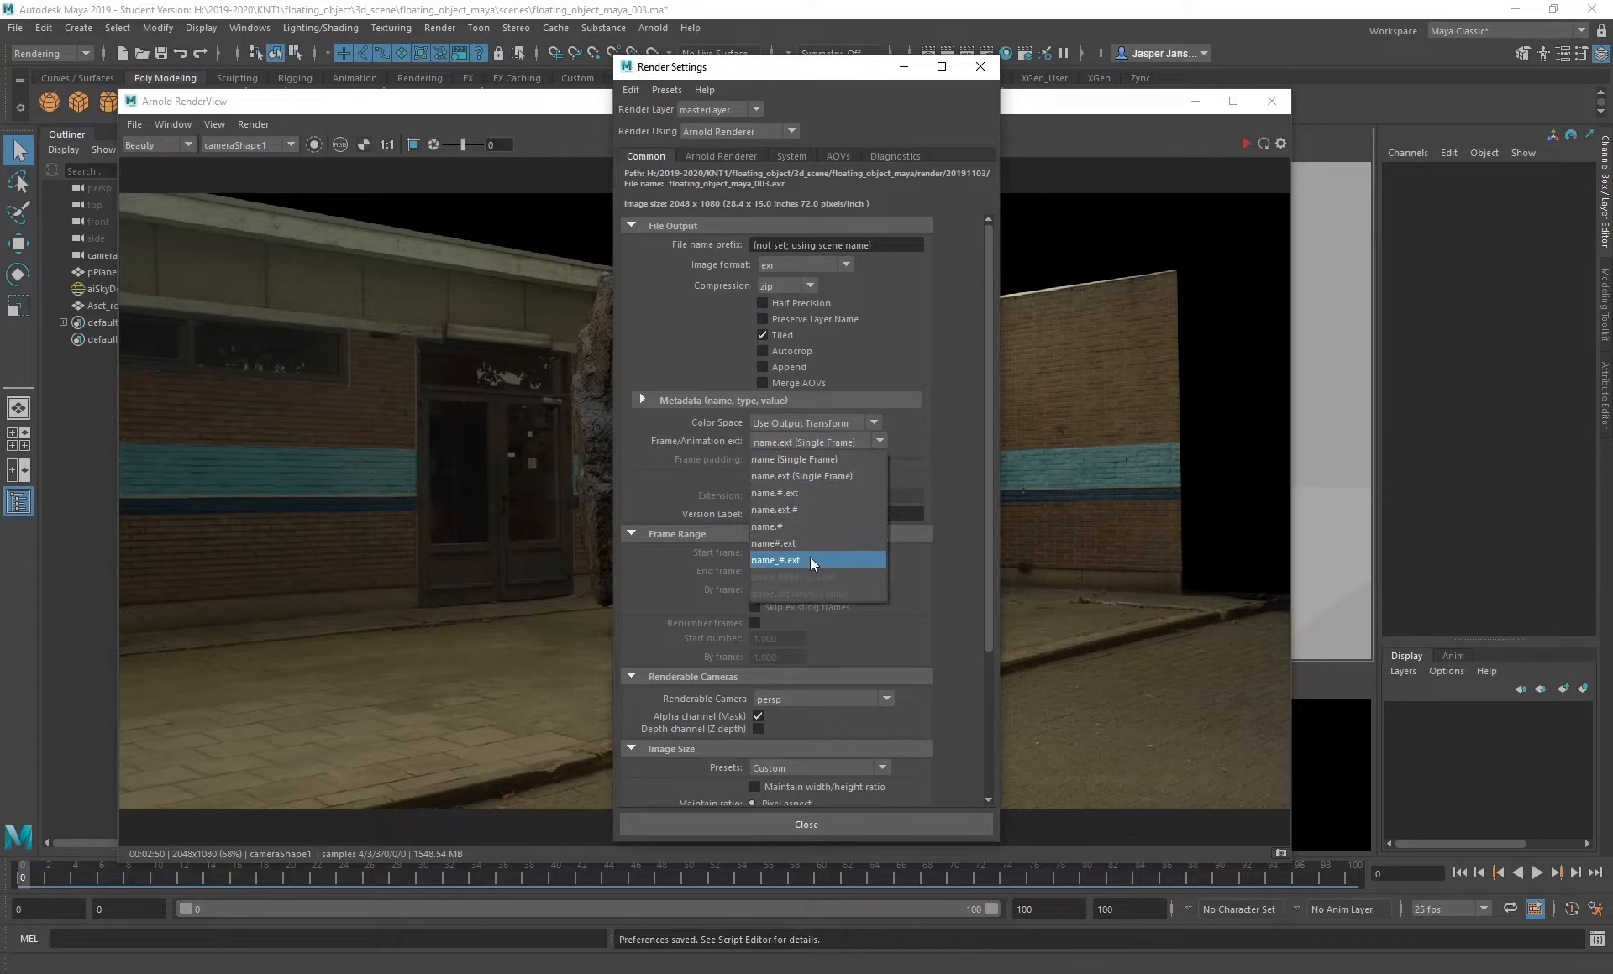
left_click(783, 560)
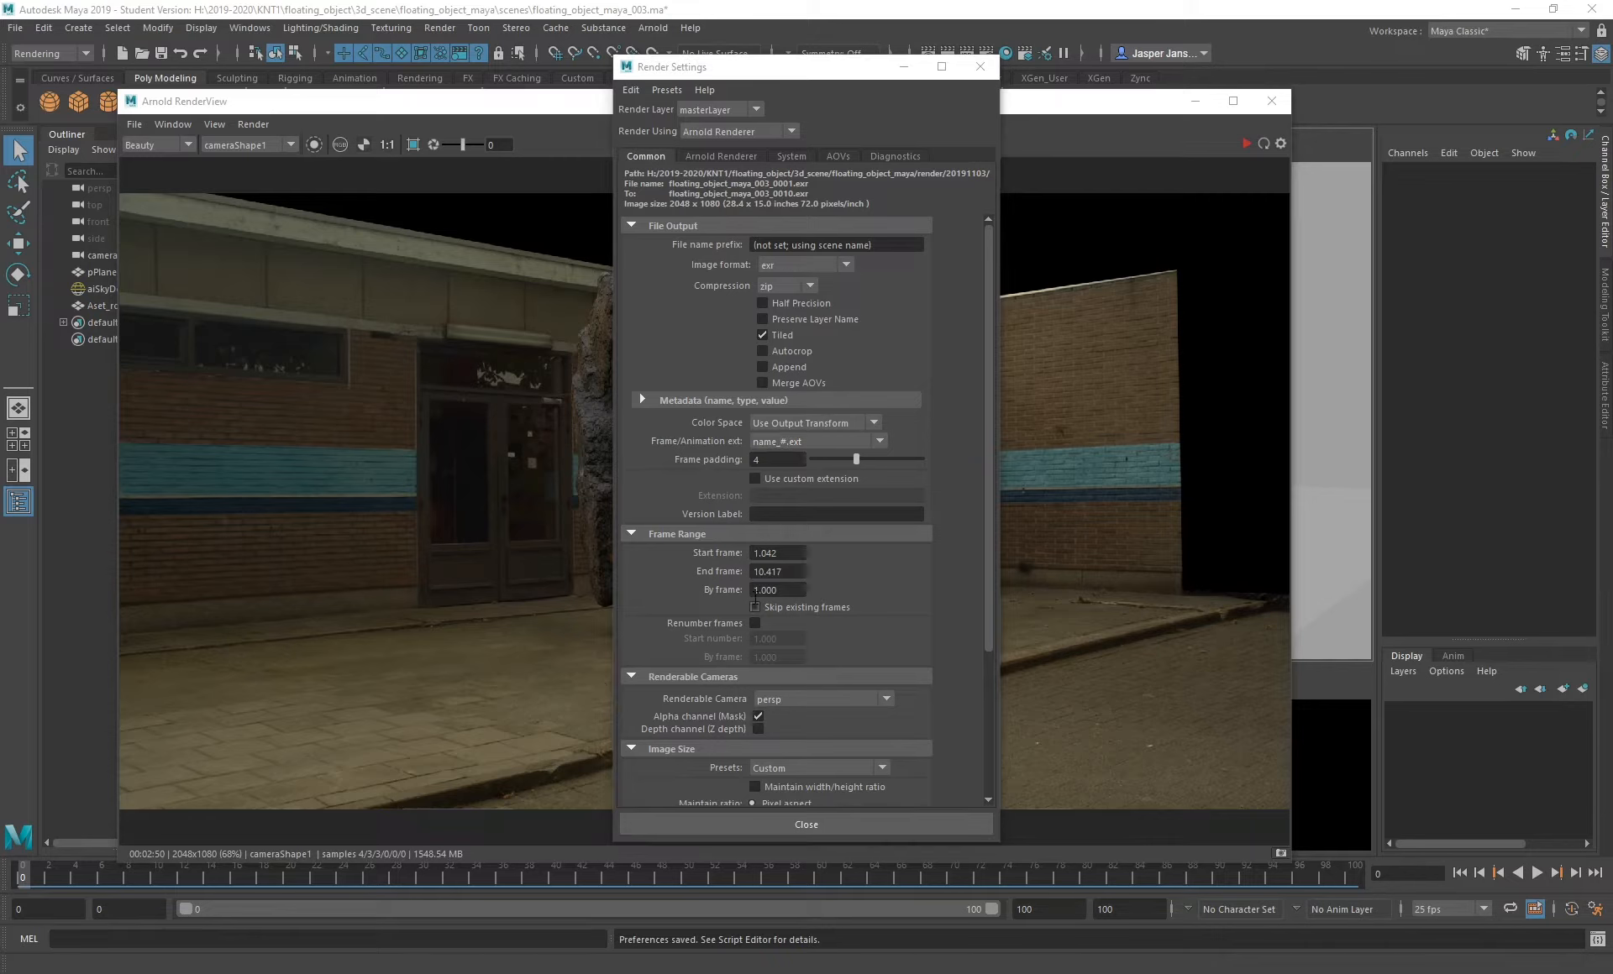
double_click(781, 554)
type("0")
key("Tab")
type("100")
key("Return")
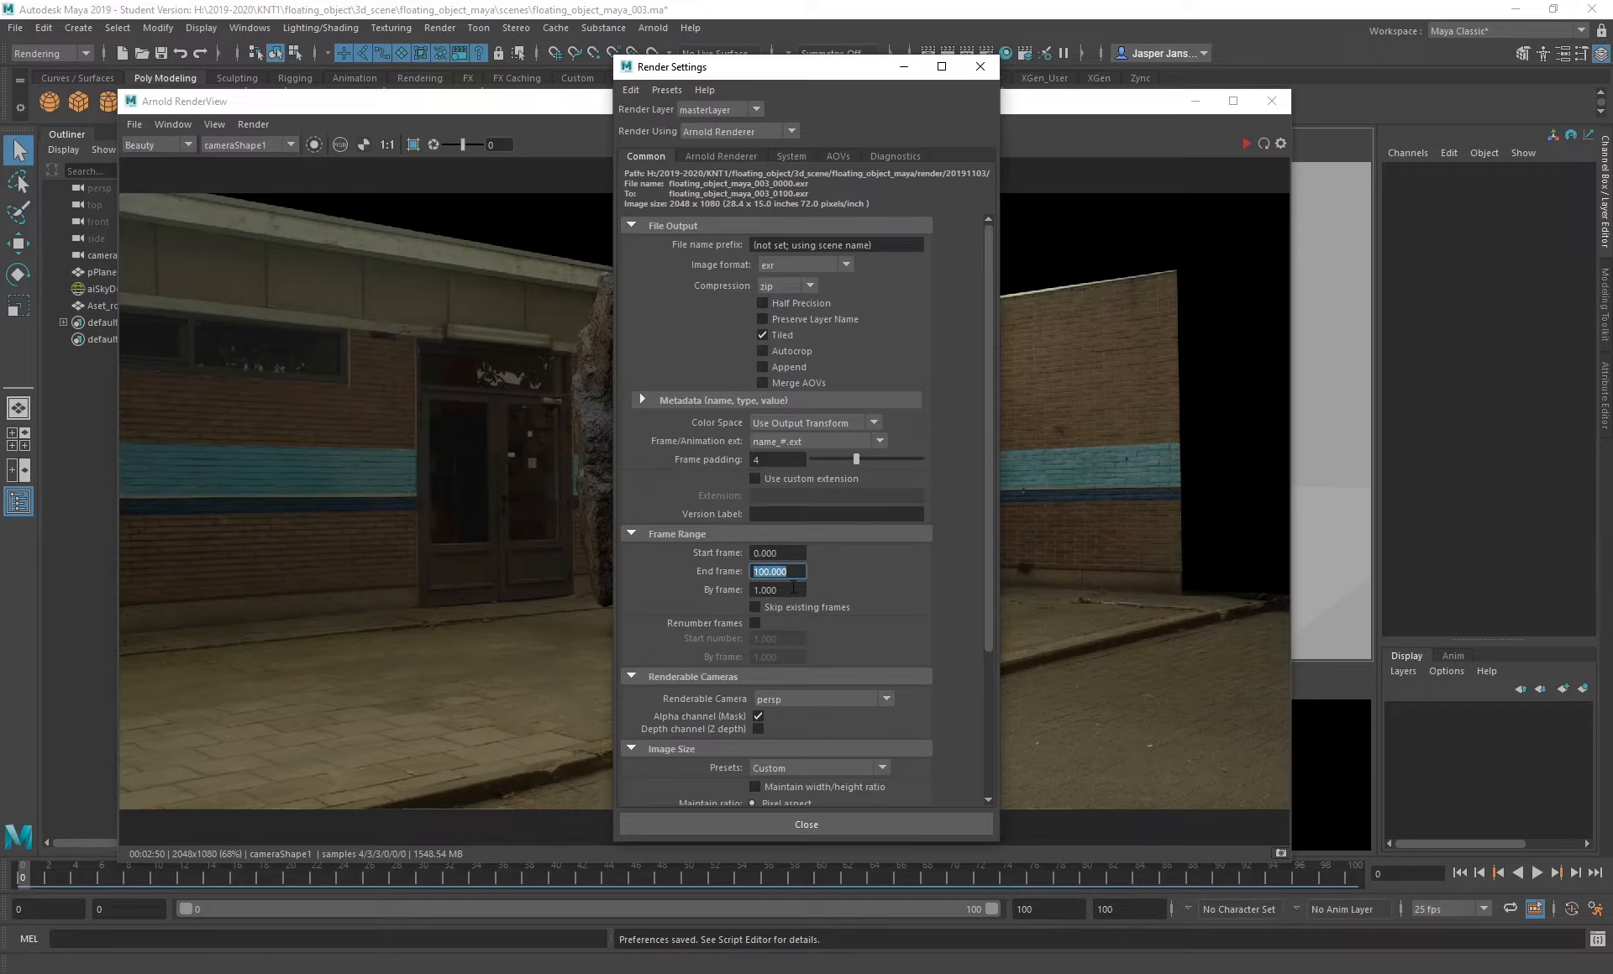
- Make camera1 the renderable camera and set the image size to 4096 by 2160 pixels
left_click(787, 699)
left_click(873, 737)
left_click_drag(989, 616, 1001, 757)
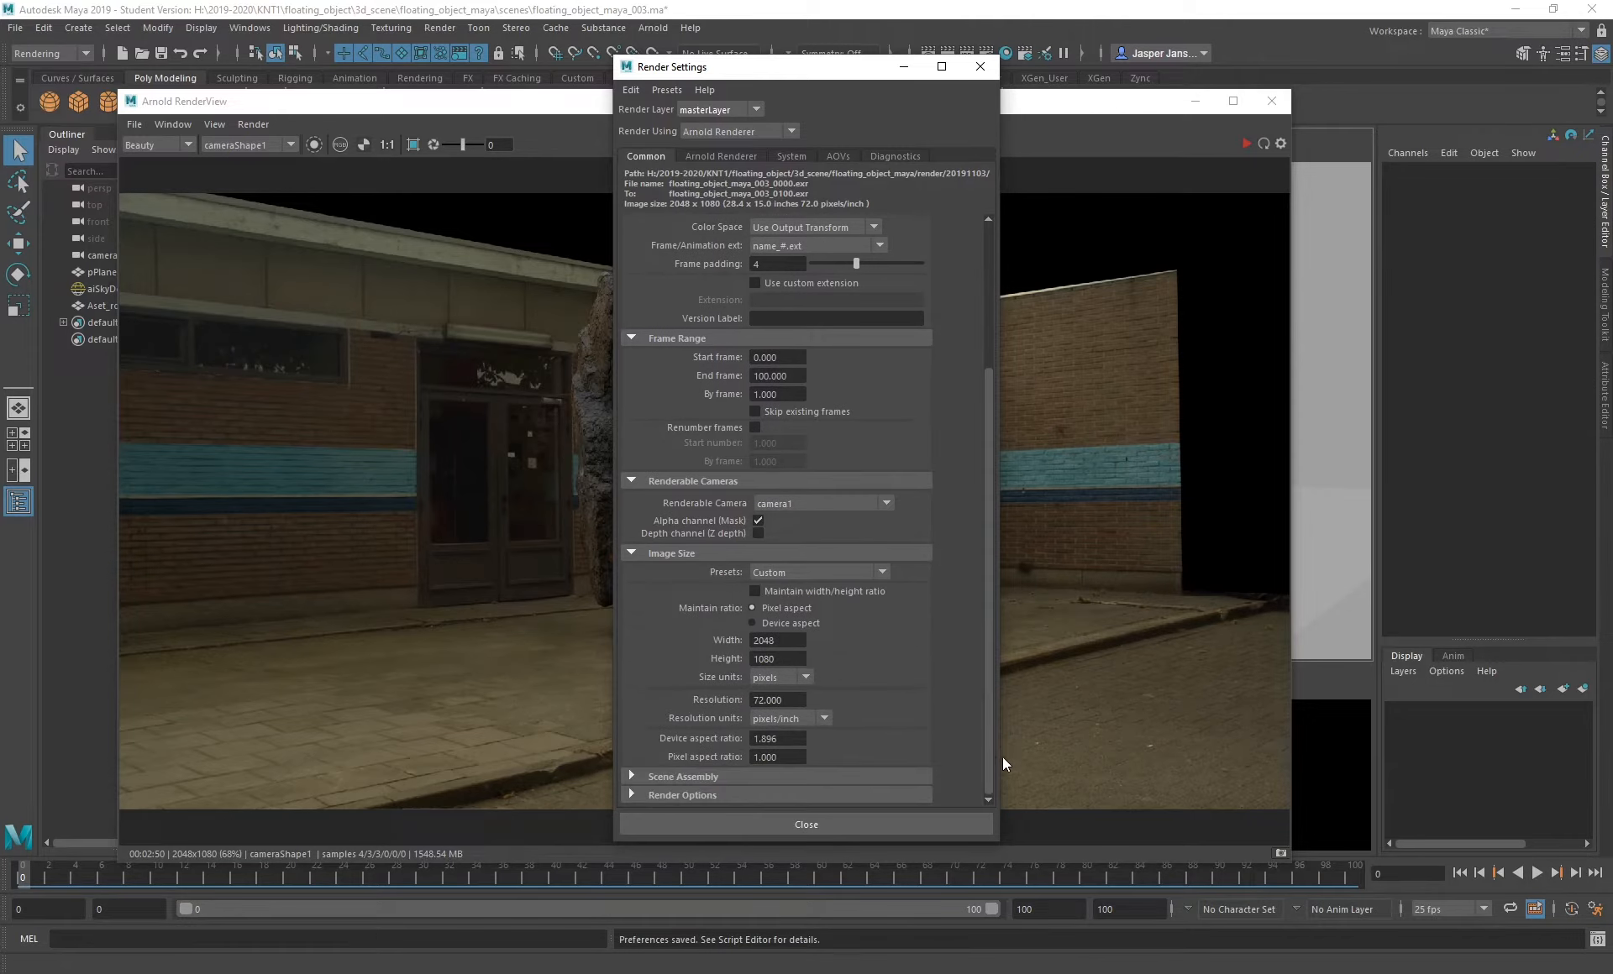
double_click(777, 640)
type("4096")
key("Tab")
type("2160")
key("Tab")
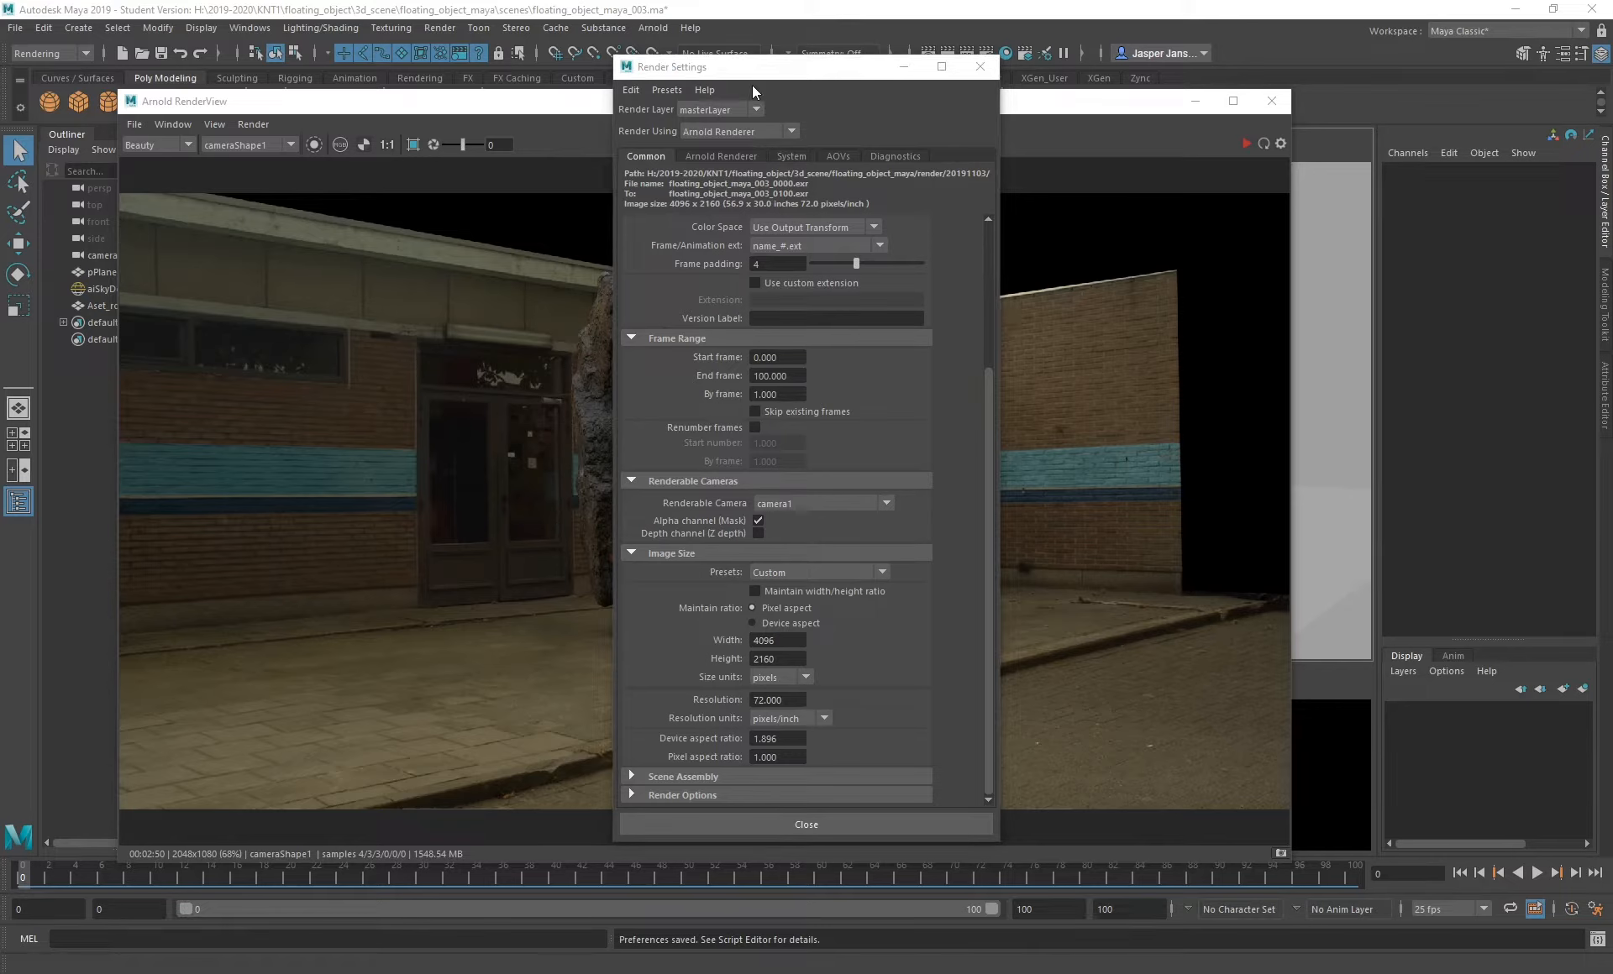
left_click_drag(753, 70, 738, 57)
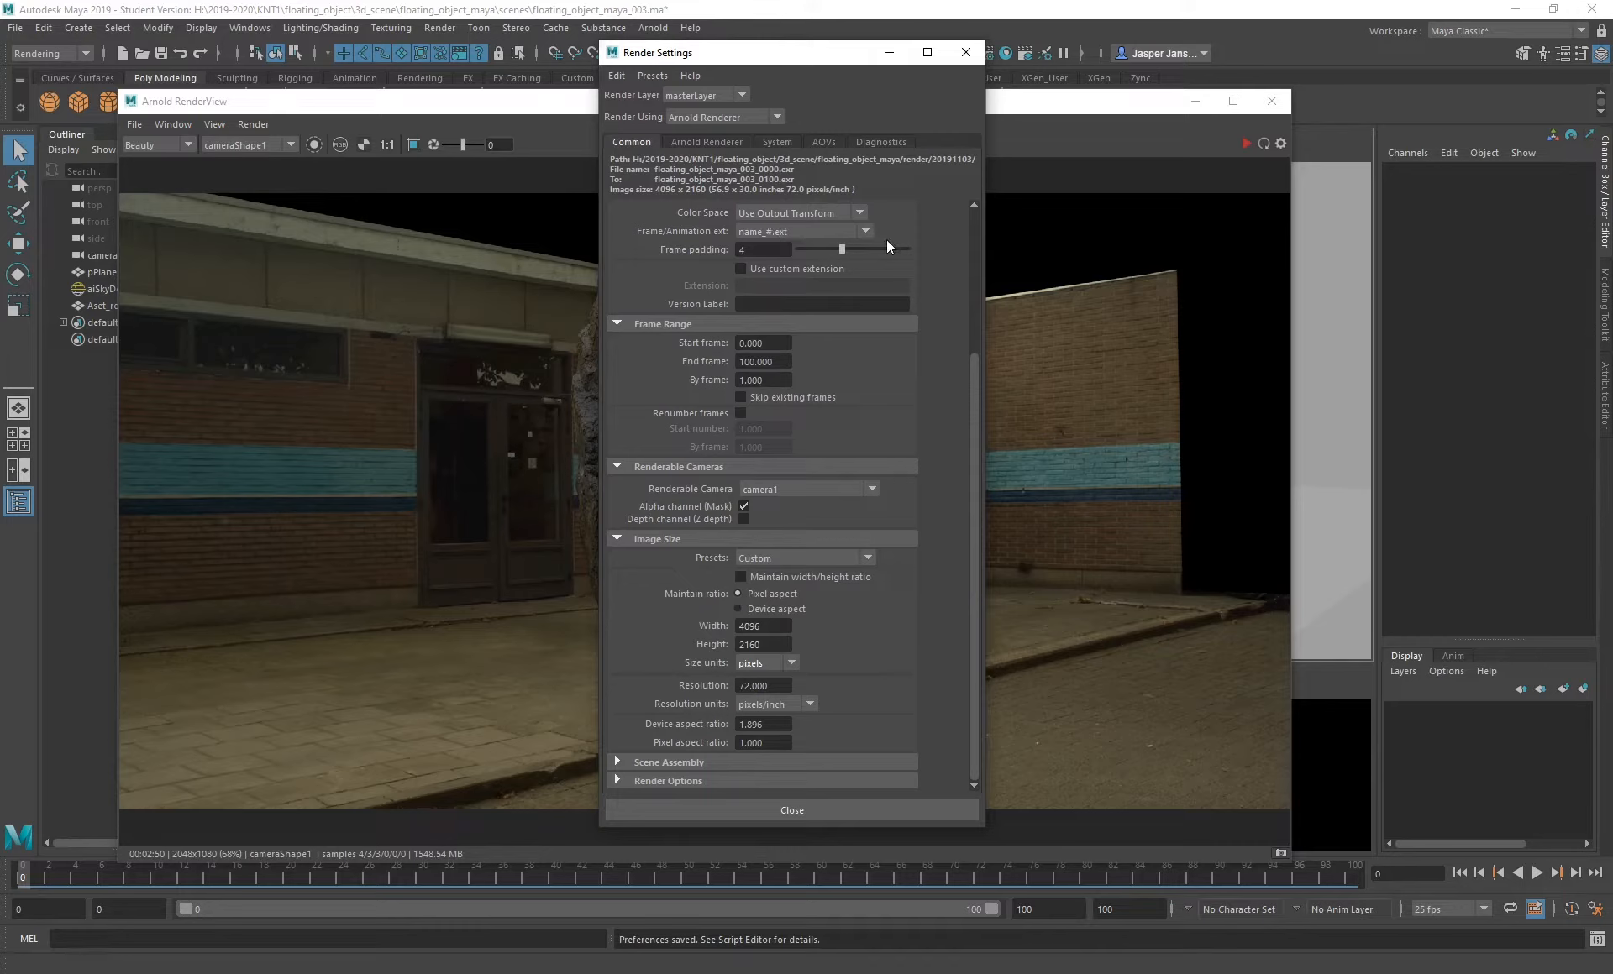
- Add the crypto_material and crypto_object AOVs to the active AOVs
left_click(825, 142)
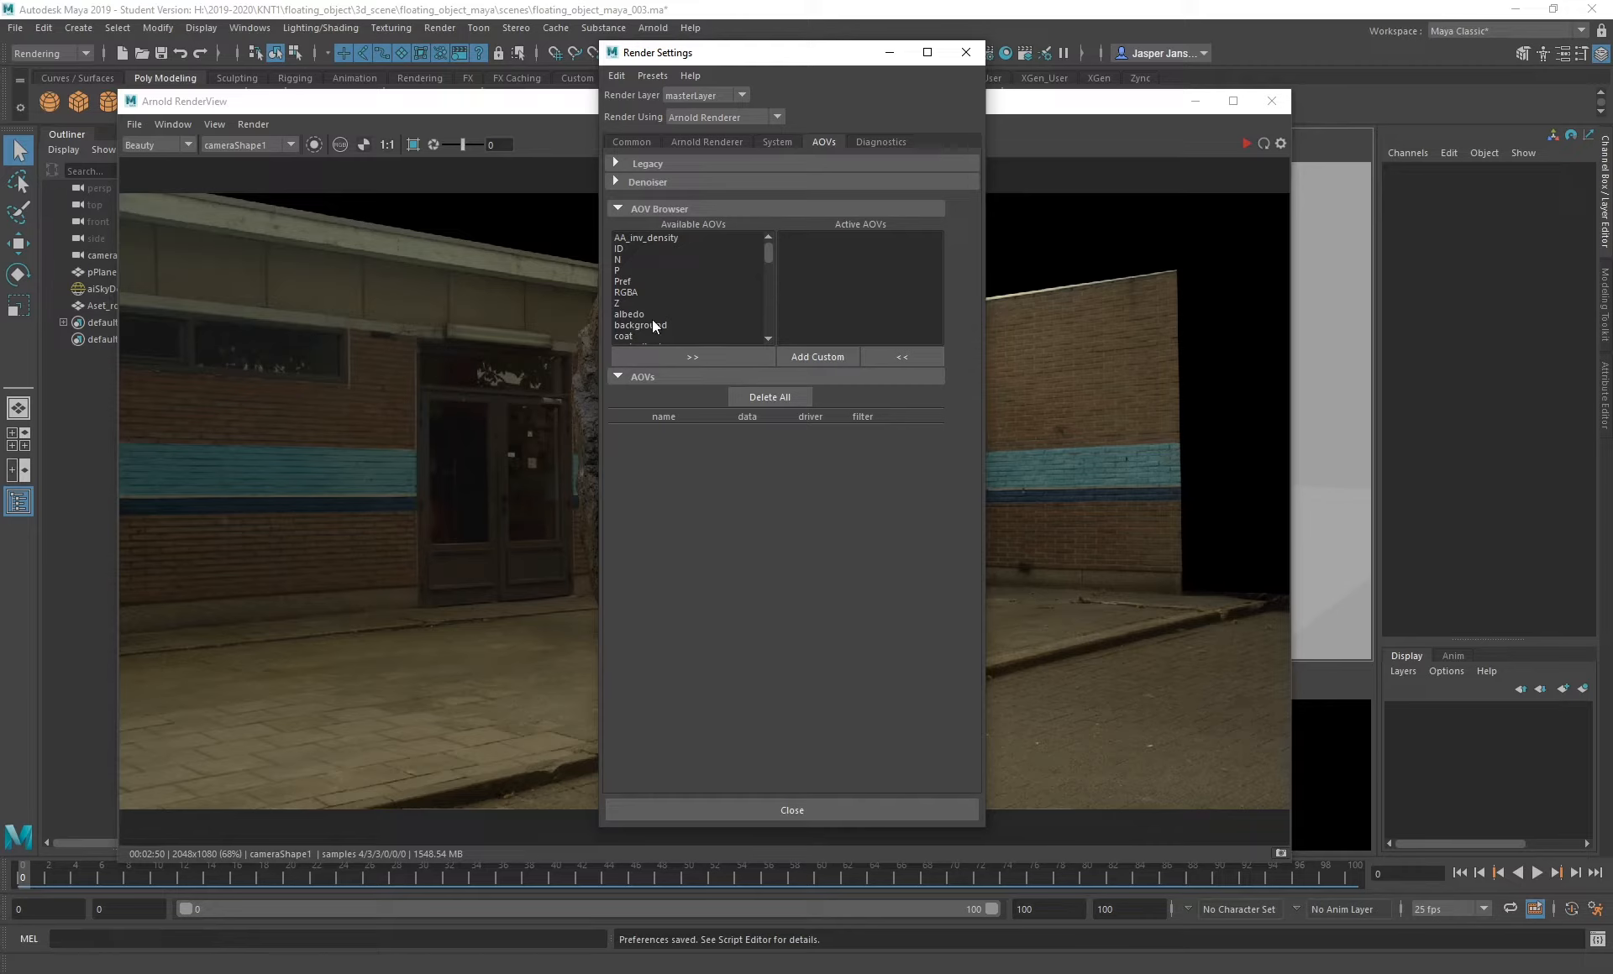
left_click_drag(769, 254, 764, 330)
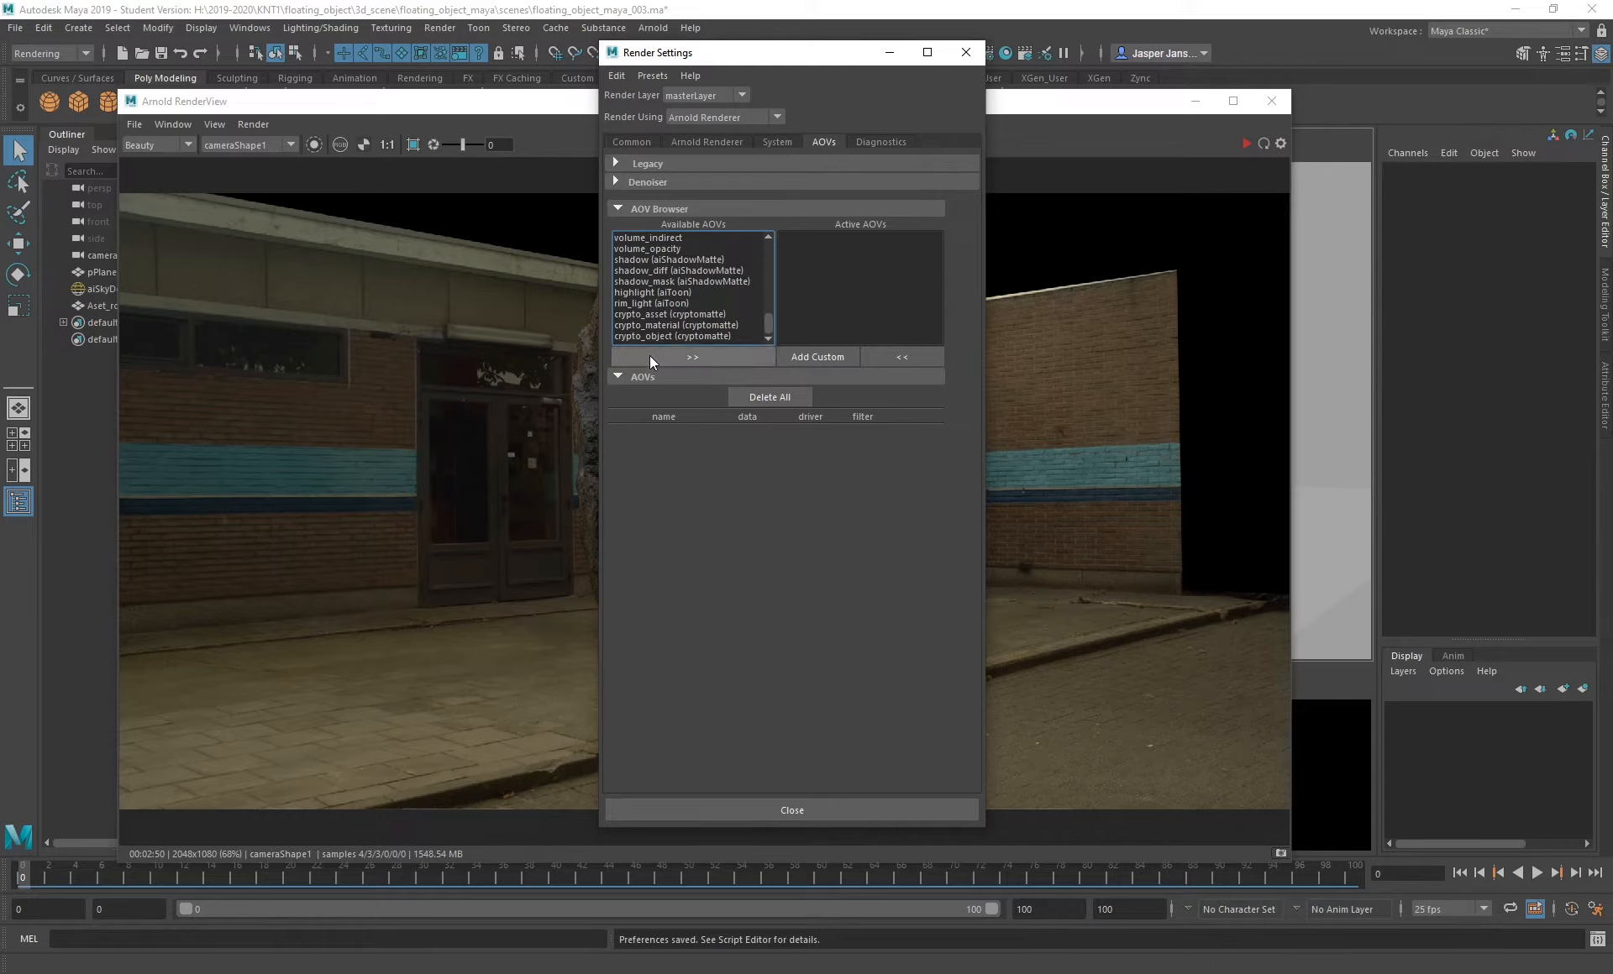
left_click(682, 326)
left_click(677, 334)
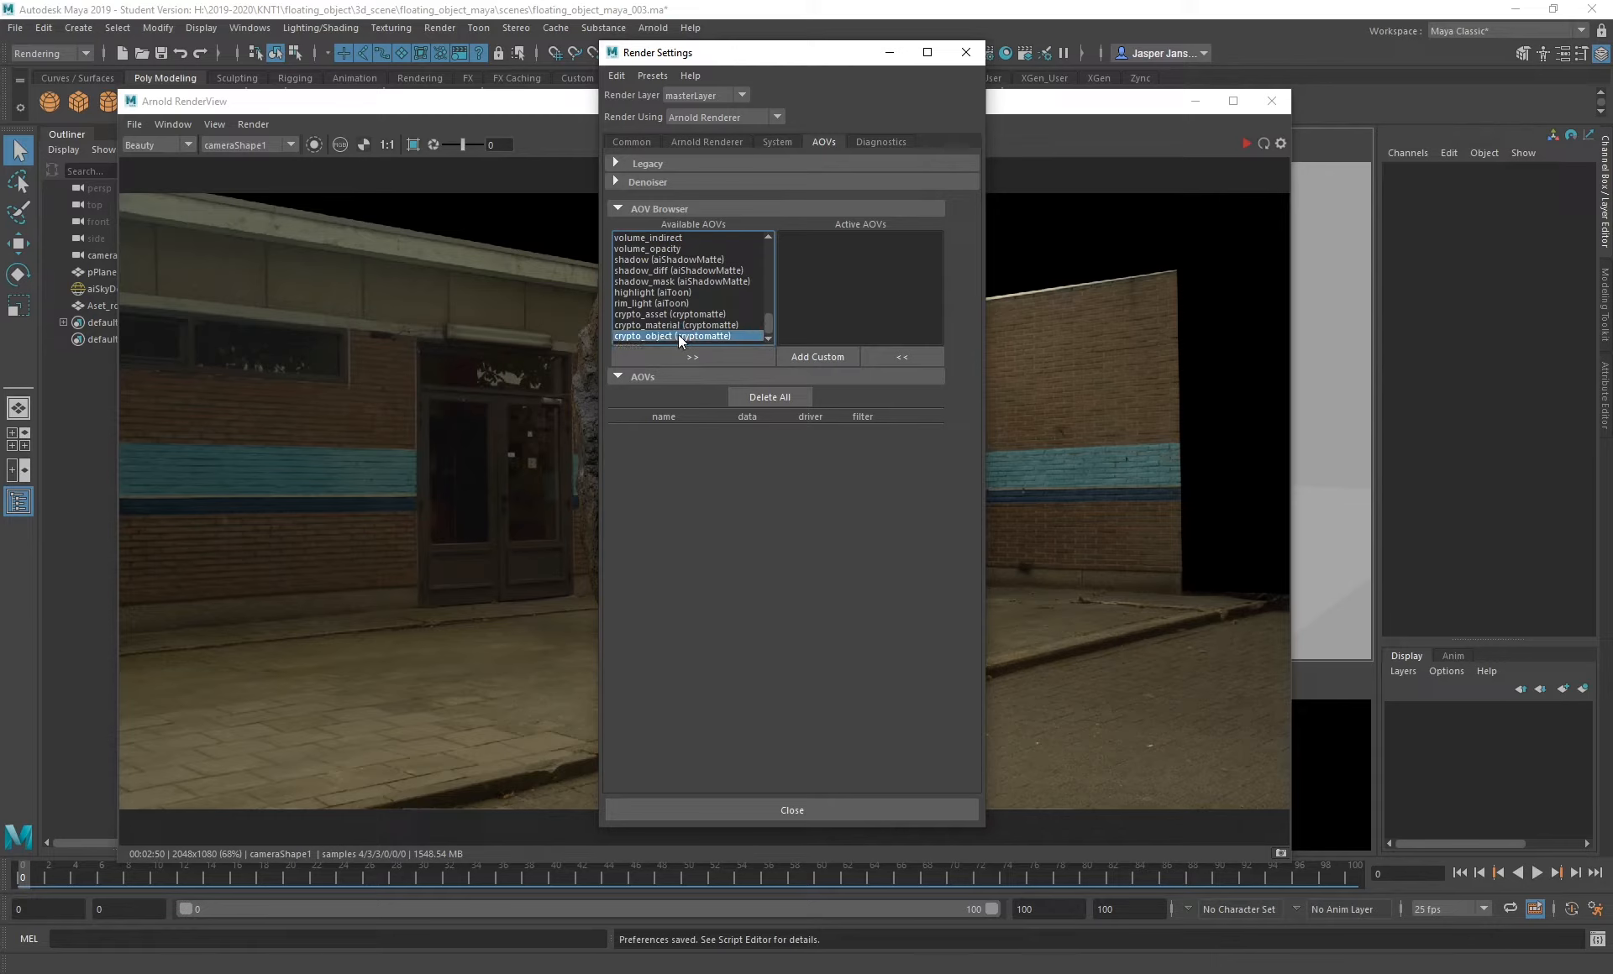
left_click(672, 325, "ctrl")
left_click(693, 357)
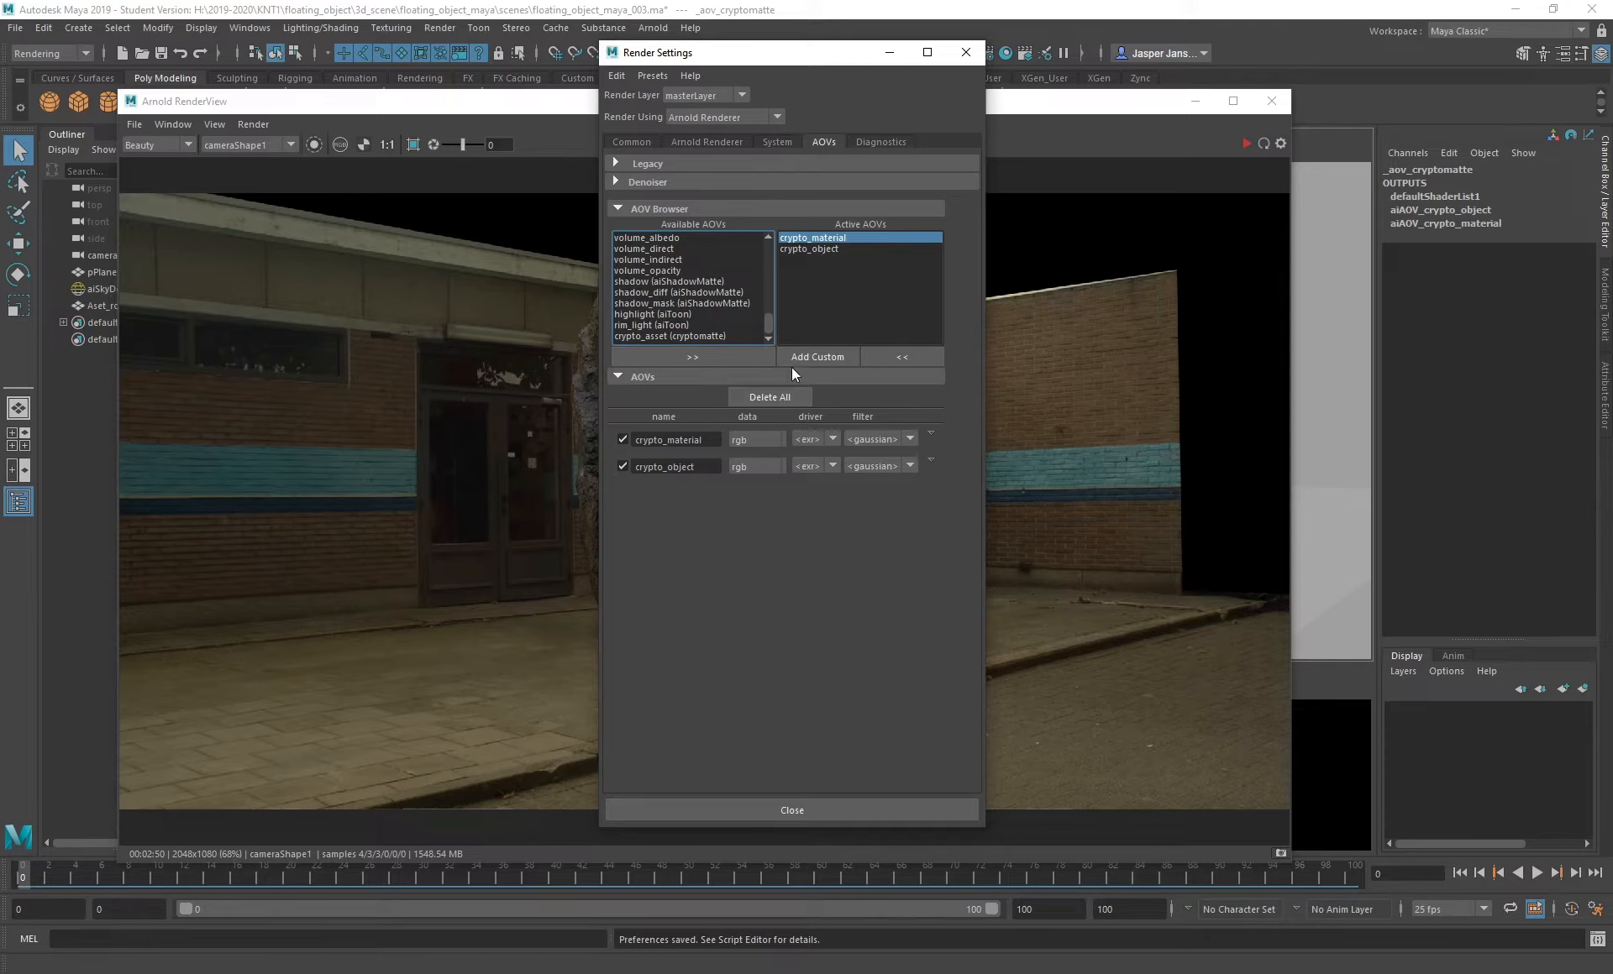
- Add the three aiShadowMatte AOVs shadow, shadow_diff and shadow_mask to the active AOVs
left_click(671, 283)
left_click(654, 305, "shift")
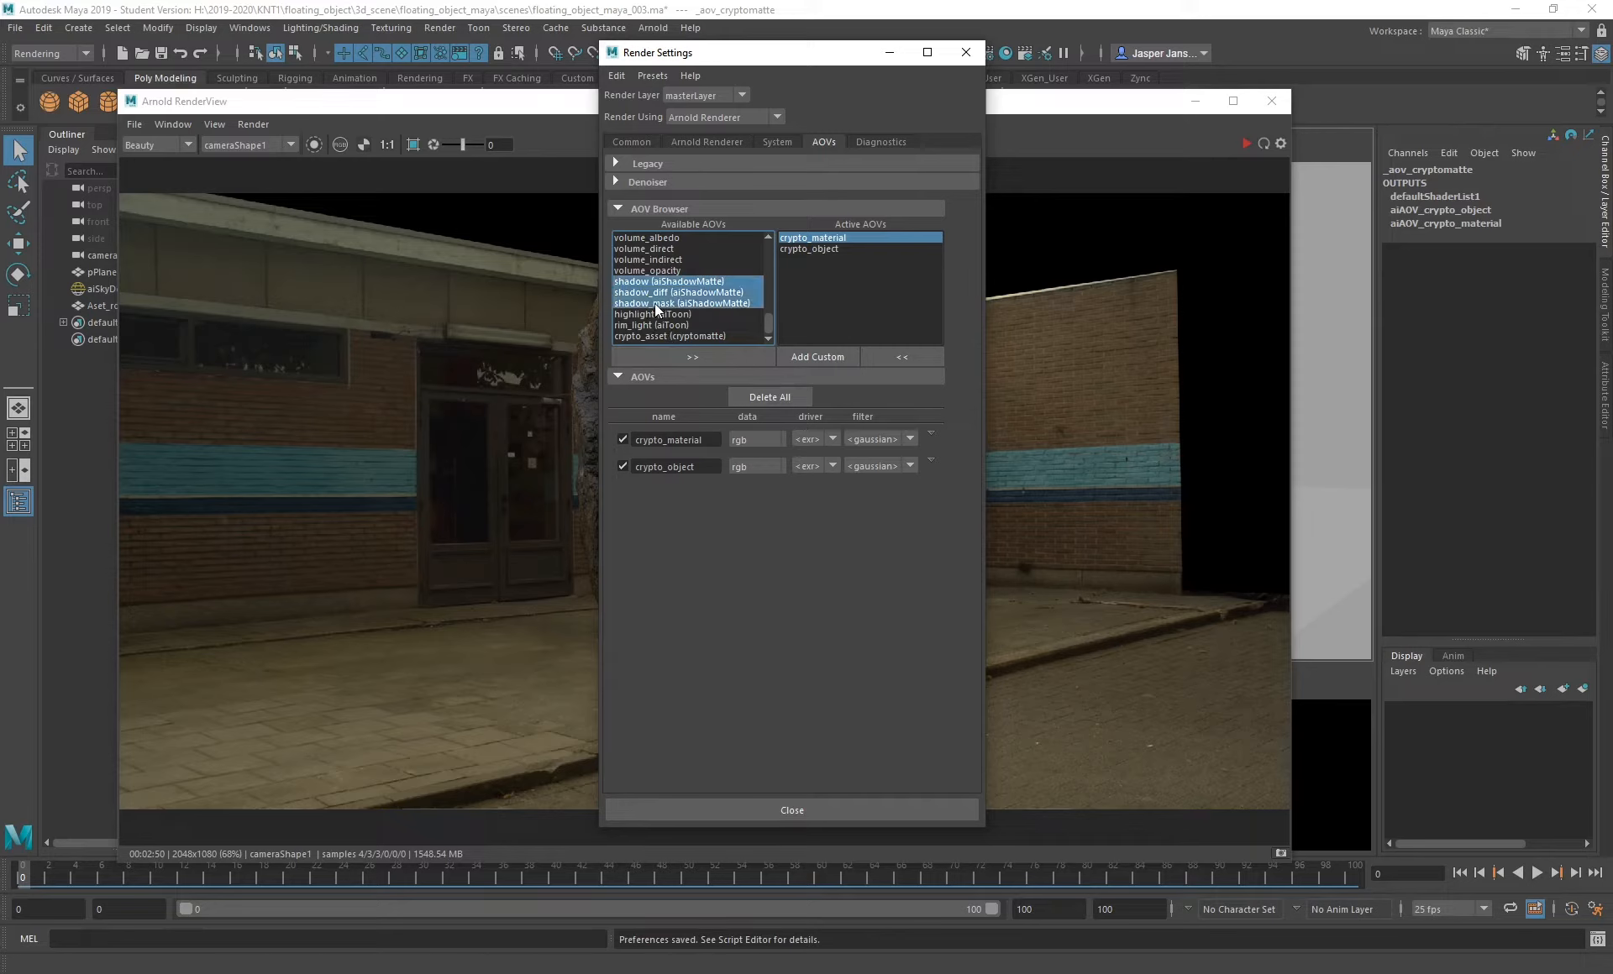
left_click(698, 356)
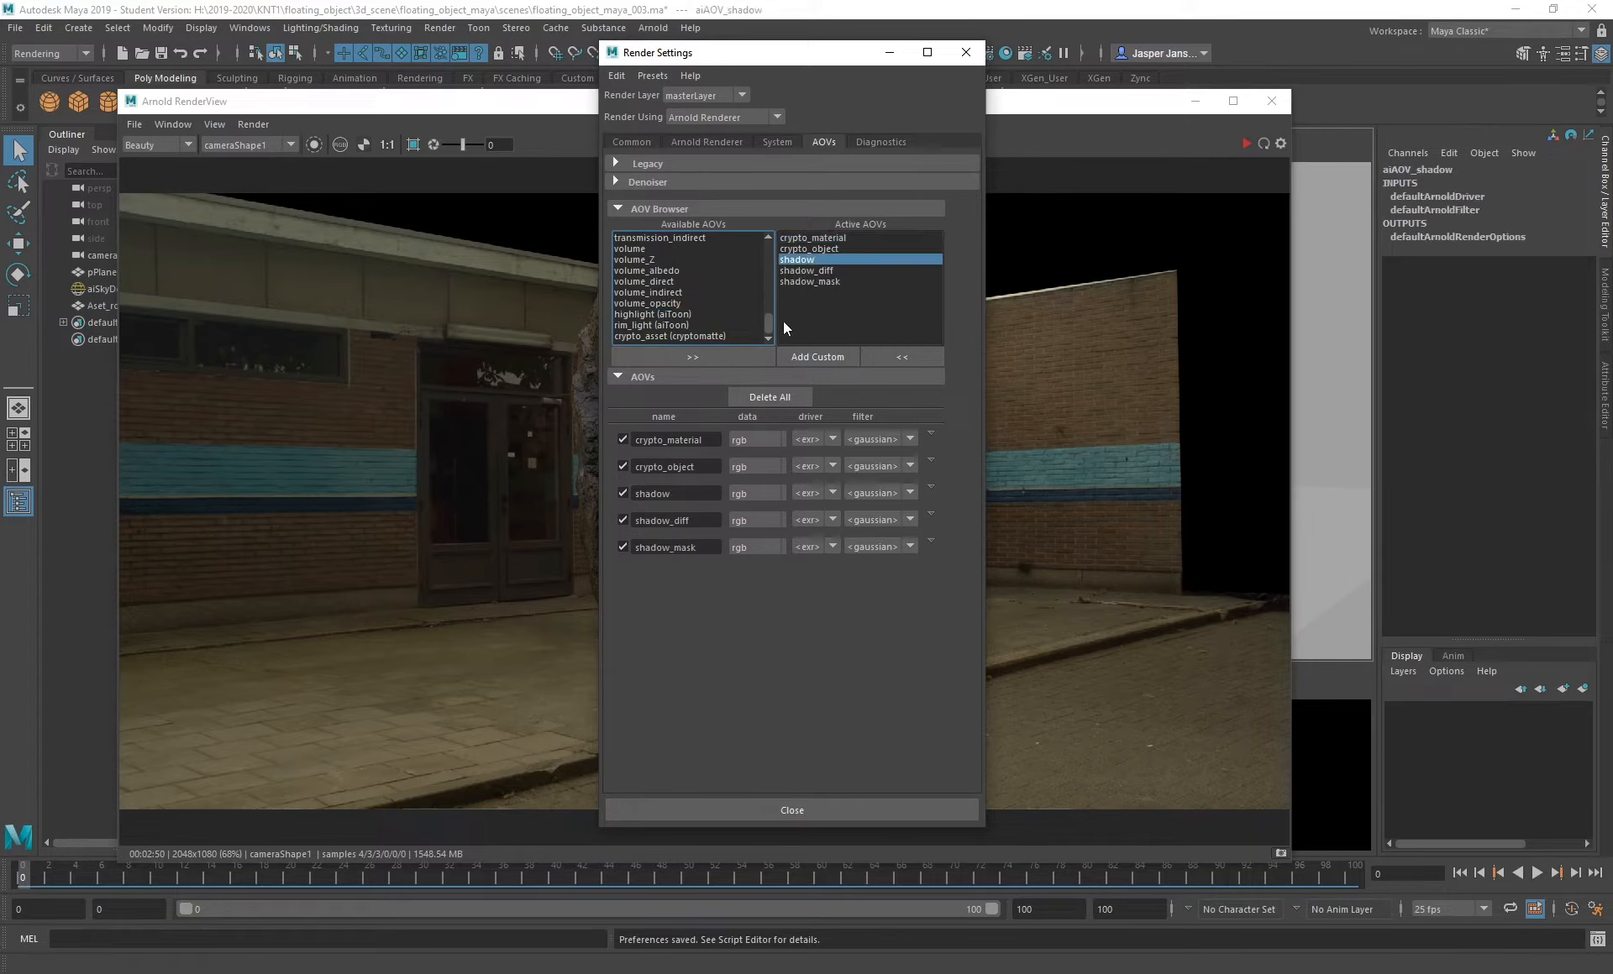
- Activate the Z and motionvector AOVs and set the motionvector filter to closest
scroll(768, 321, "up", 15)
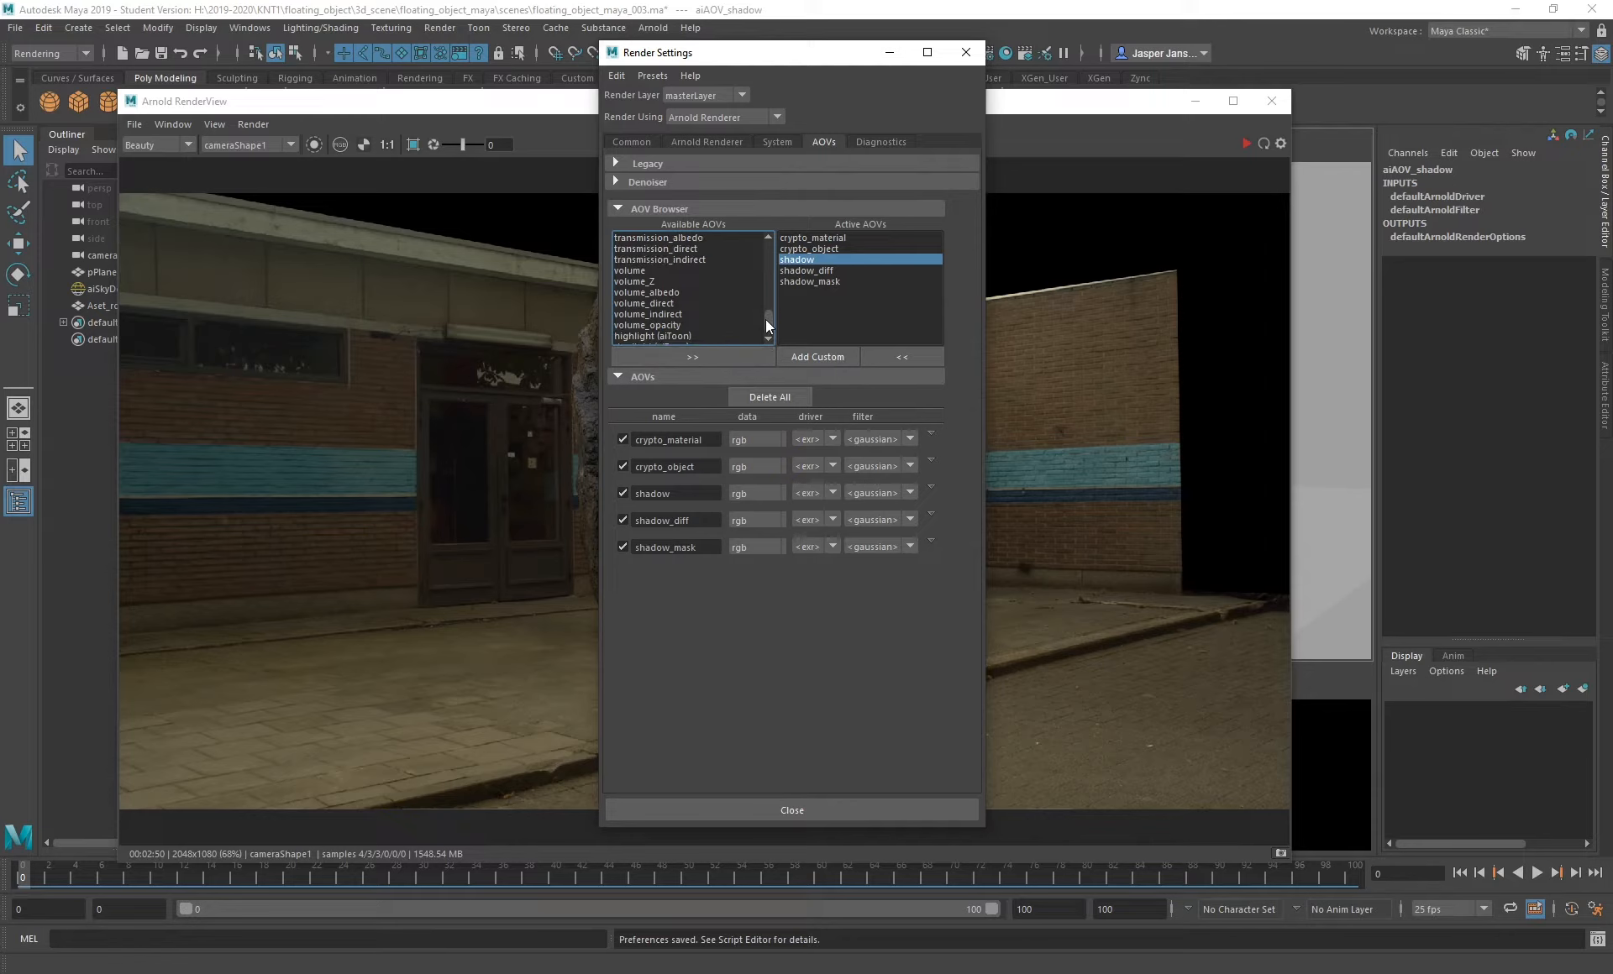
left_click(627, 303)
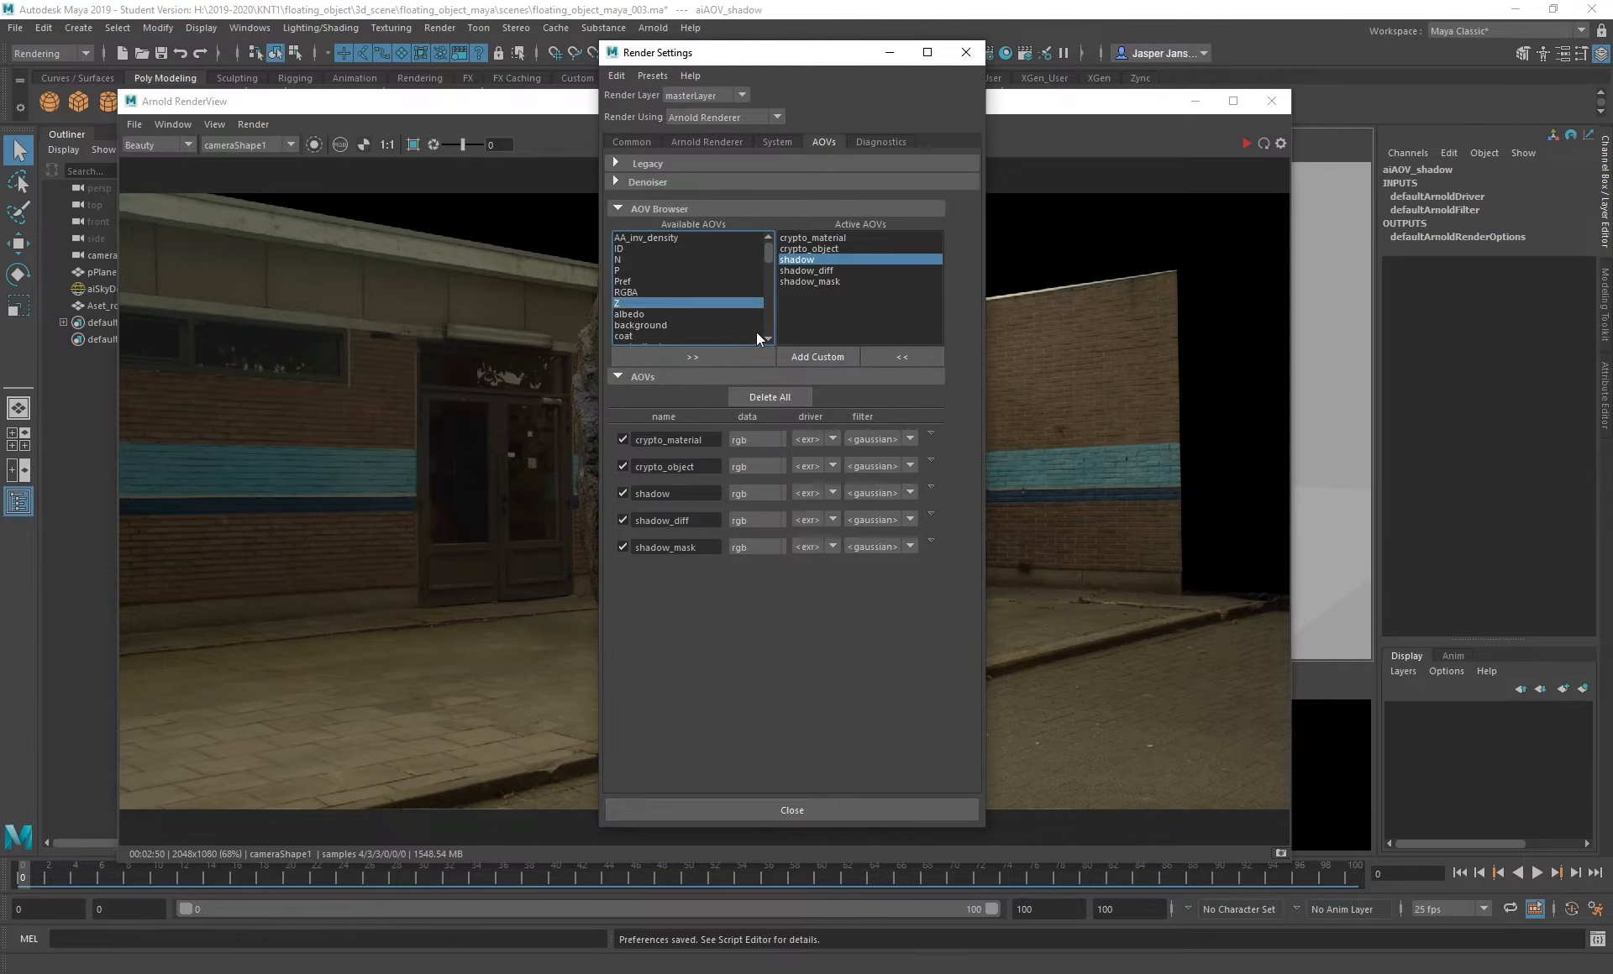
left_click(683, 360)
left_click_drag(769, 245, 773, 270)
left_click(651, 281)
left_click(697, 360)
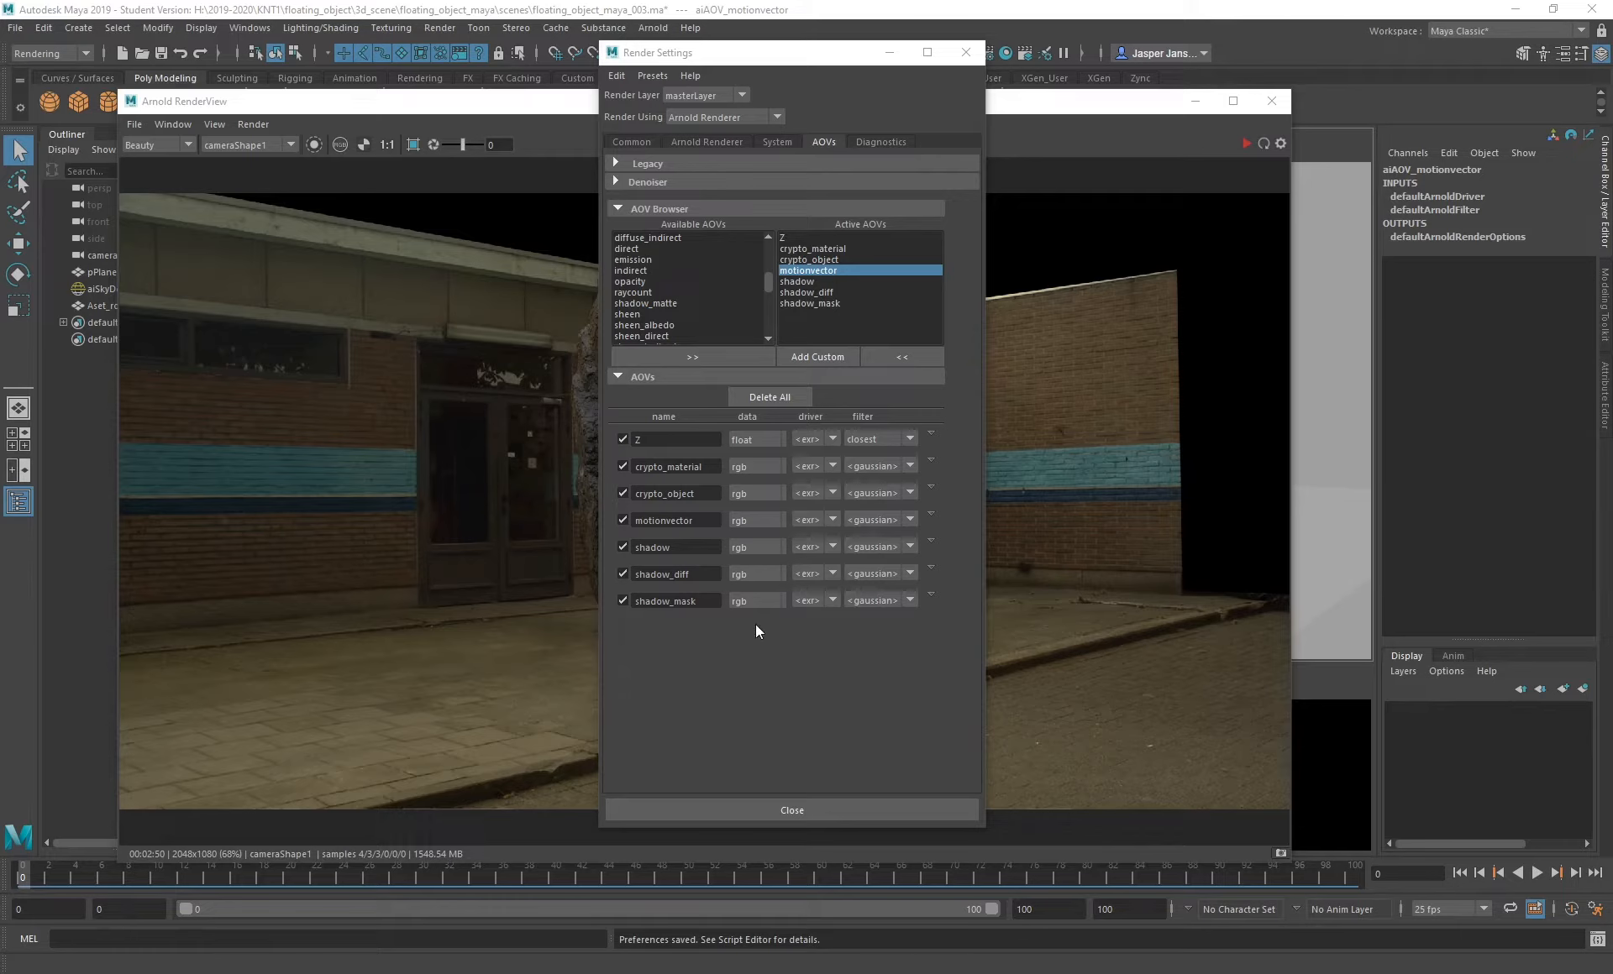
left_click(909, 519)
left_click(870, 689)
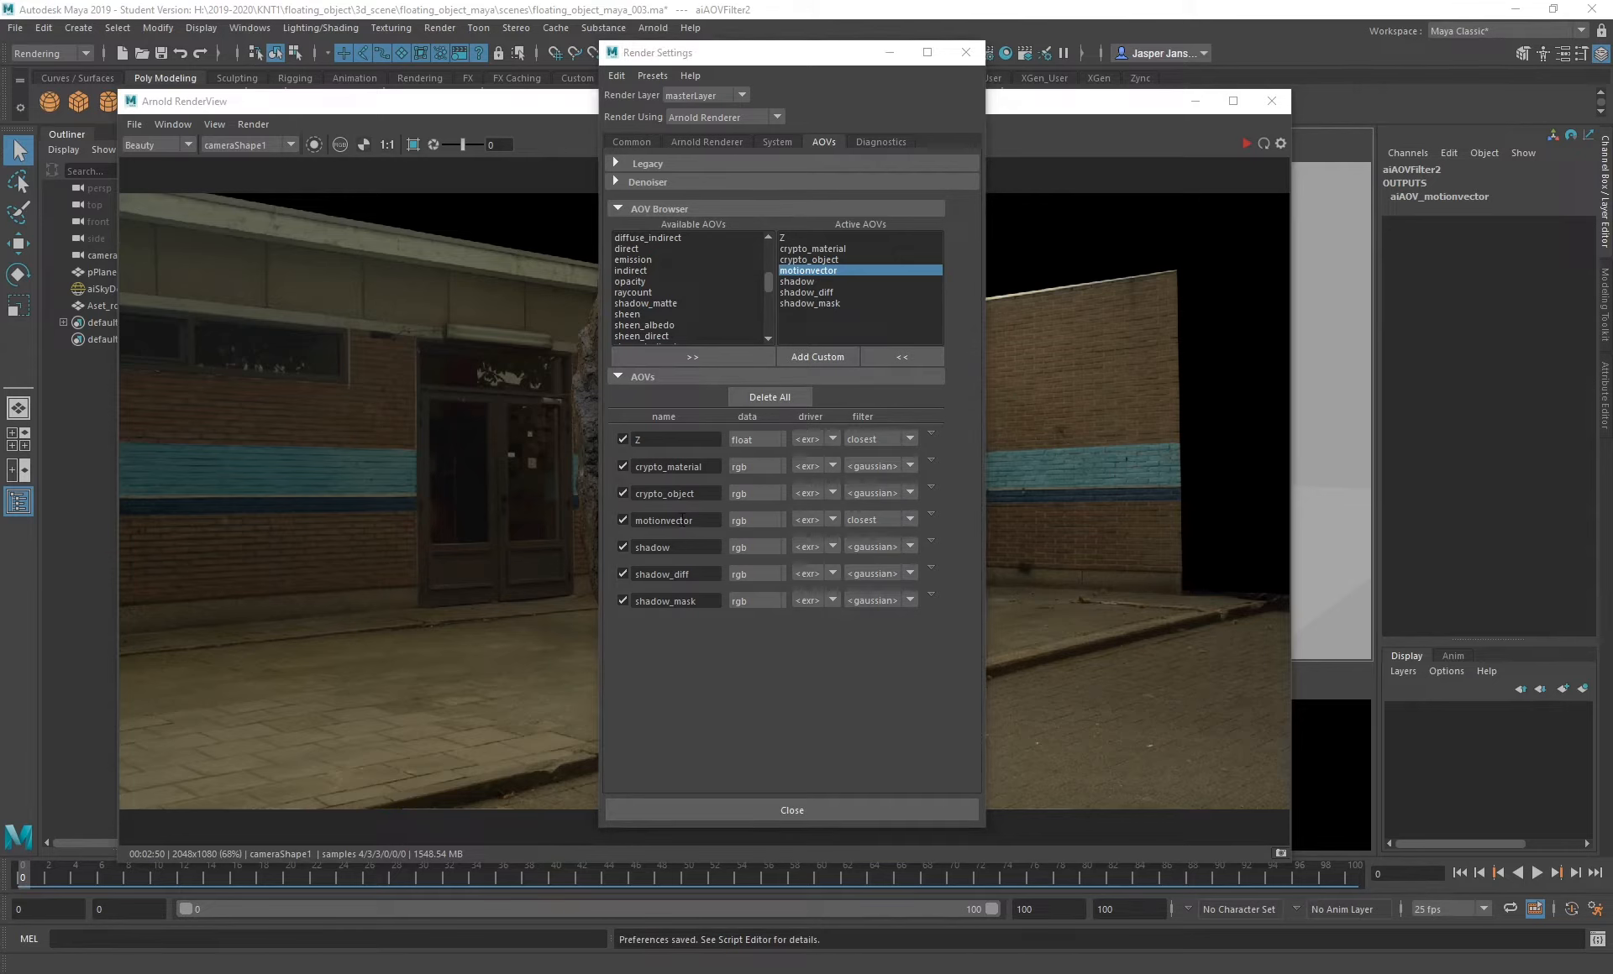
- Enable Arnold motion blur and turn on Instantaneous Shutter
left_click(720, 141)
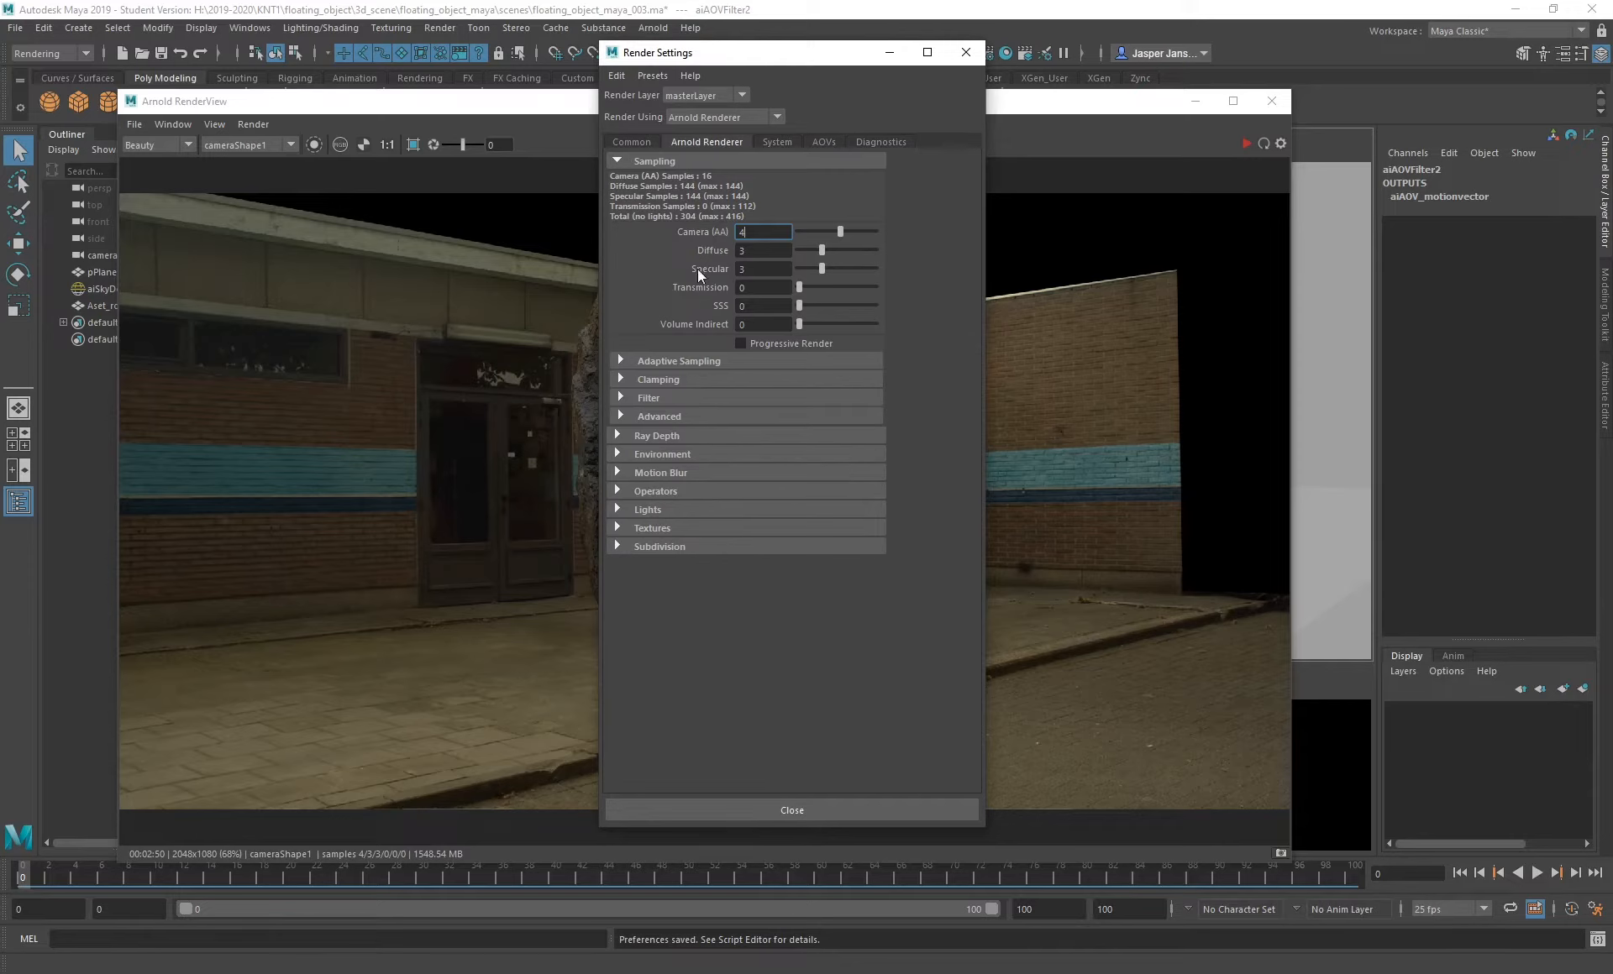
left_click(619, 473)
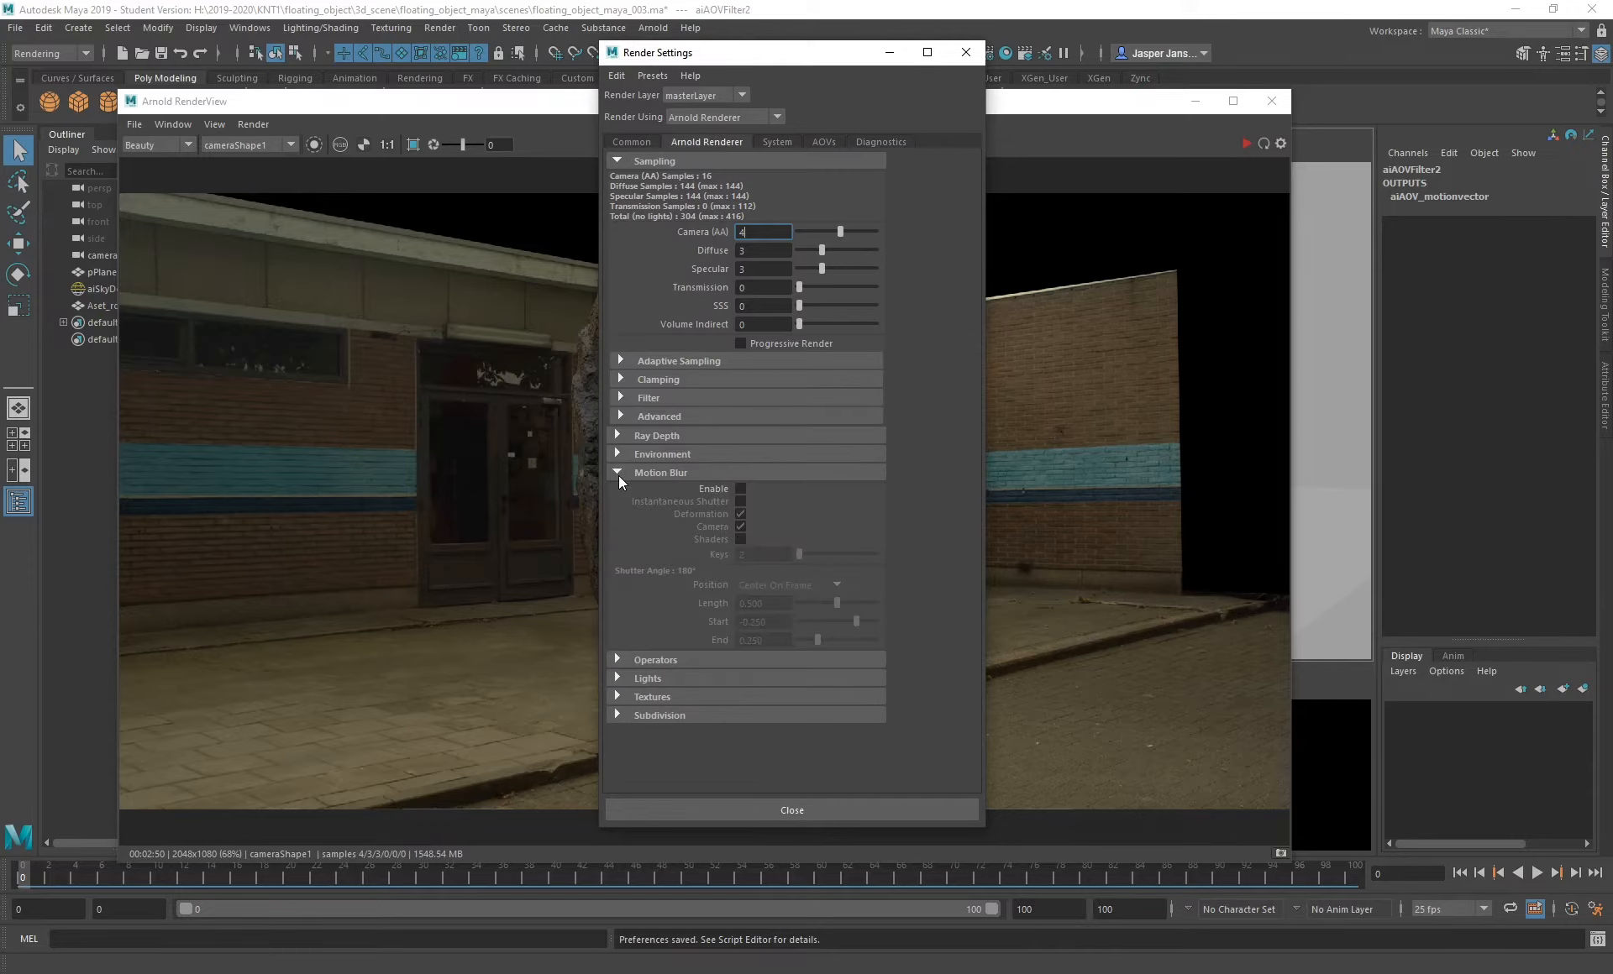
left_click(740, 489)
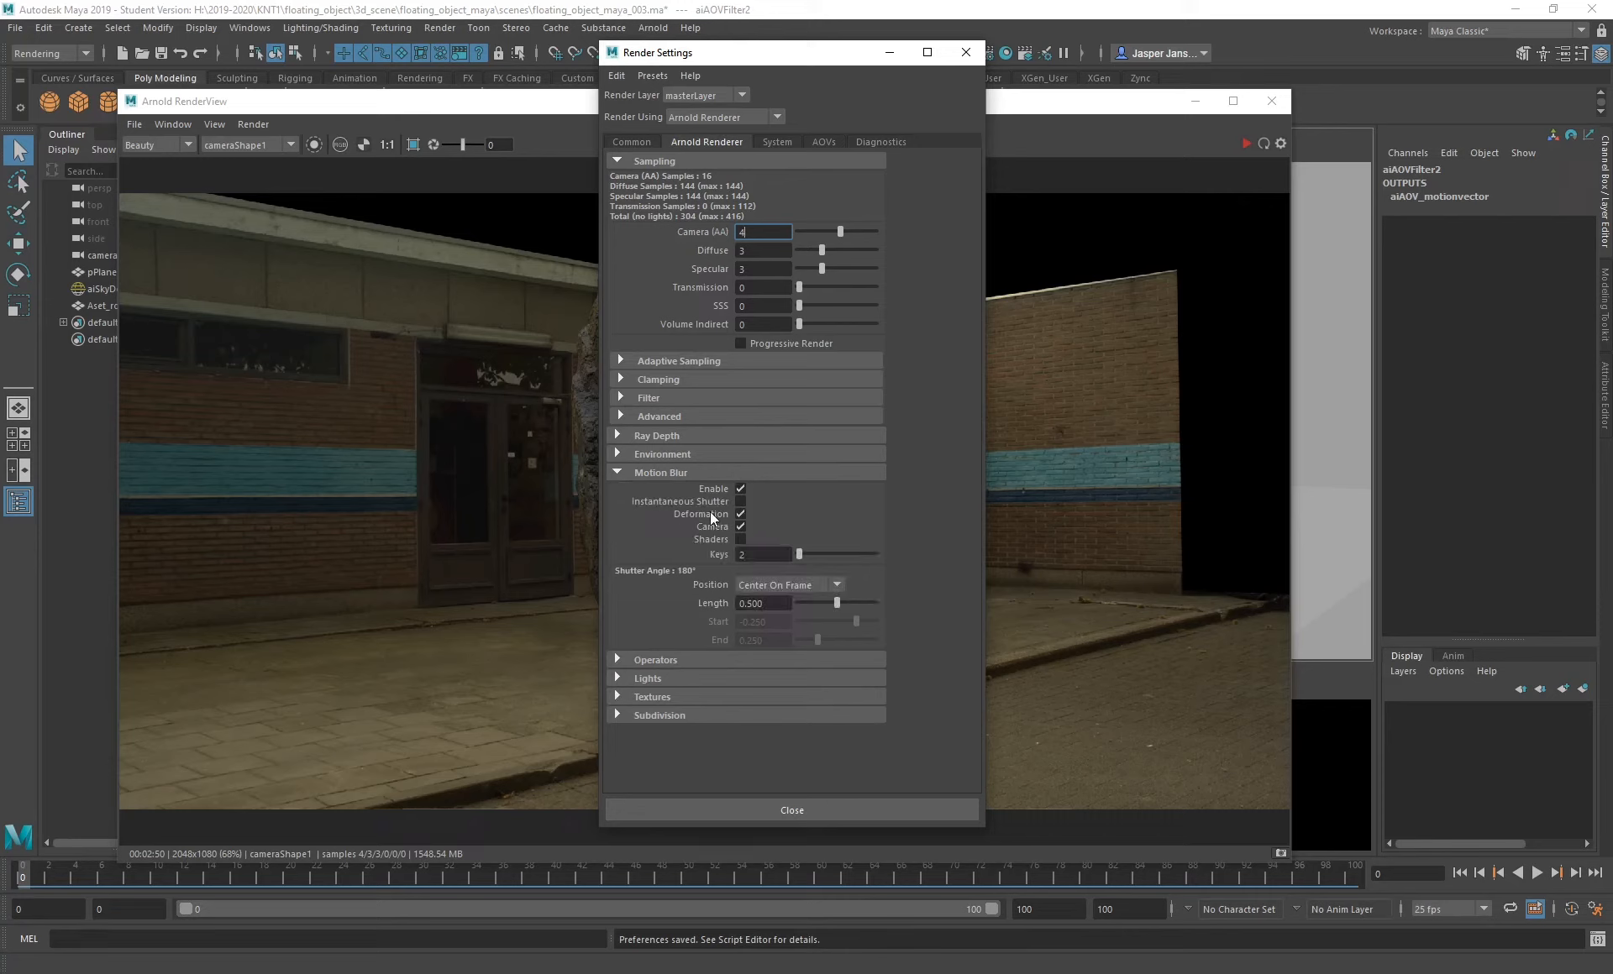
left_click(740, 501)
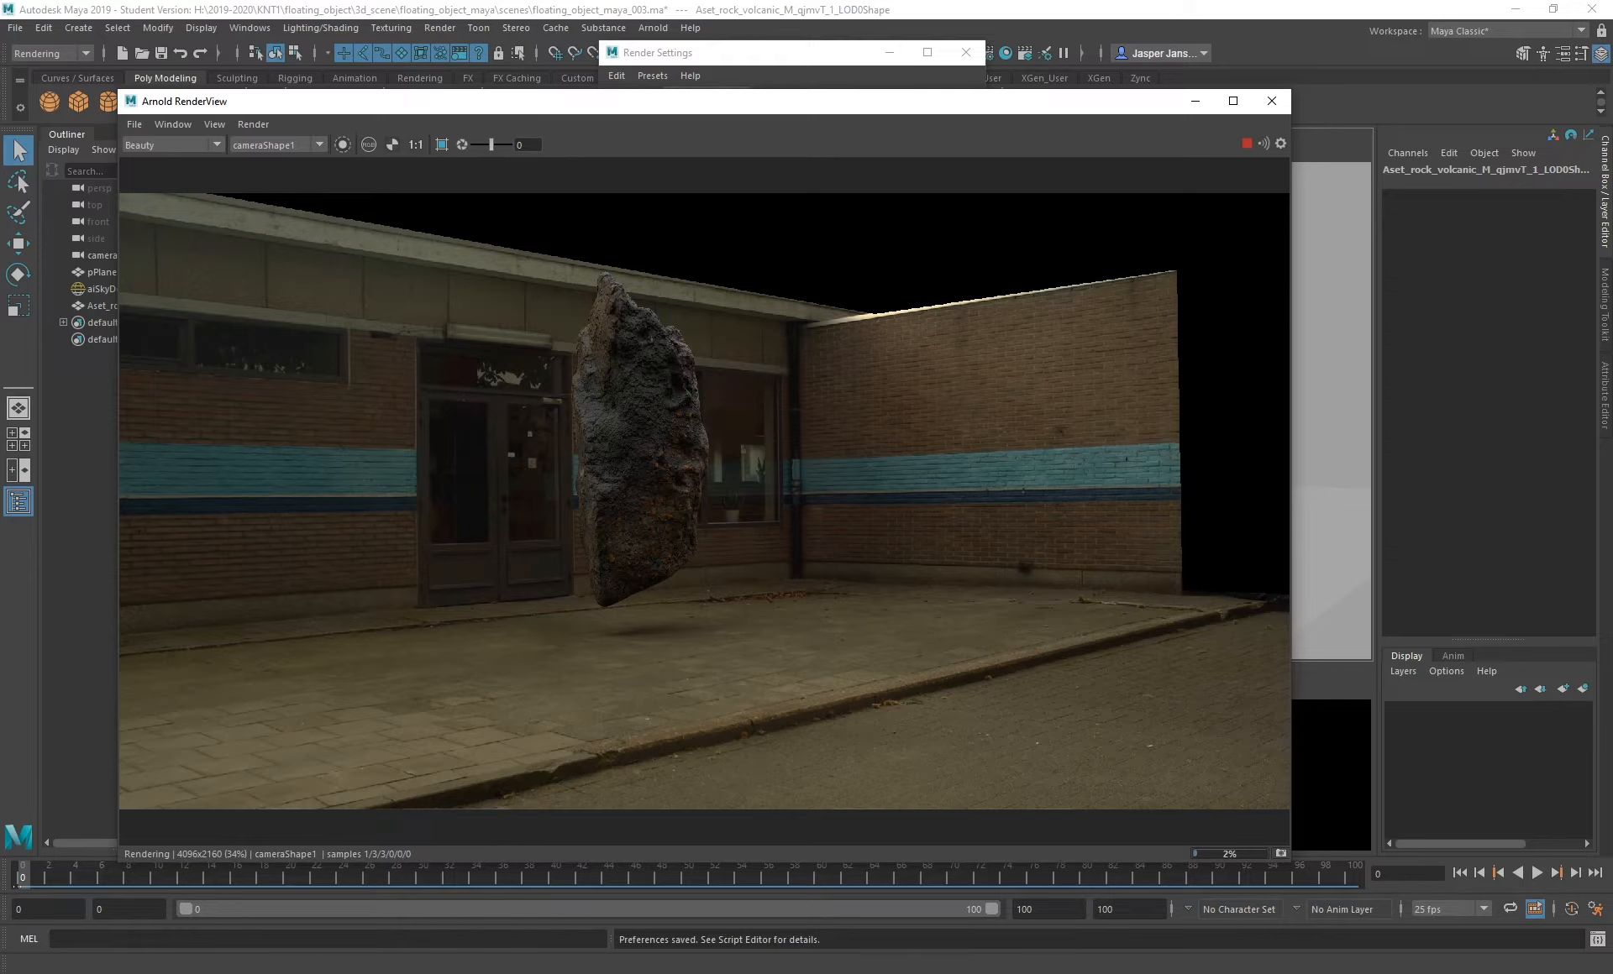
- Display the motionvector AOV of the running render in the Arnold RenderView
left_click(218, 145)
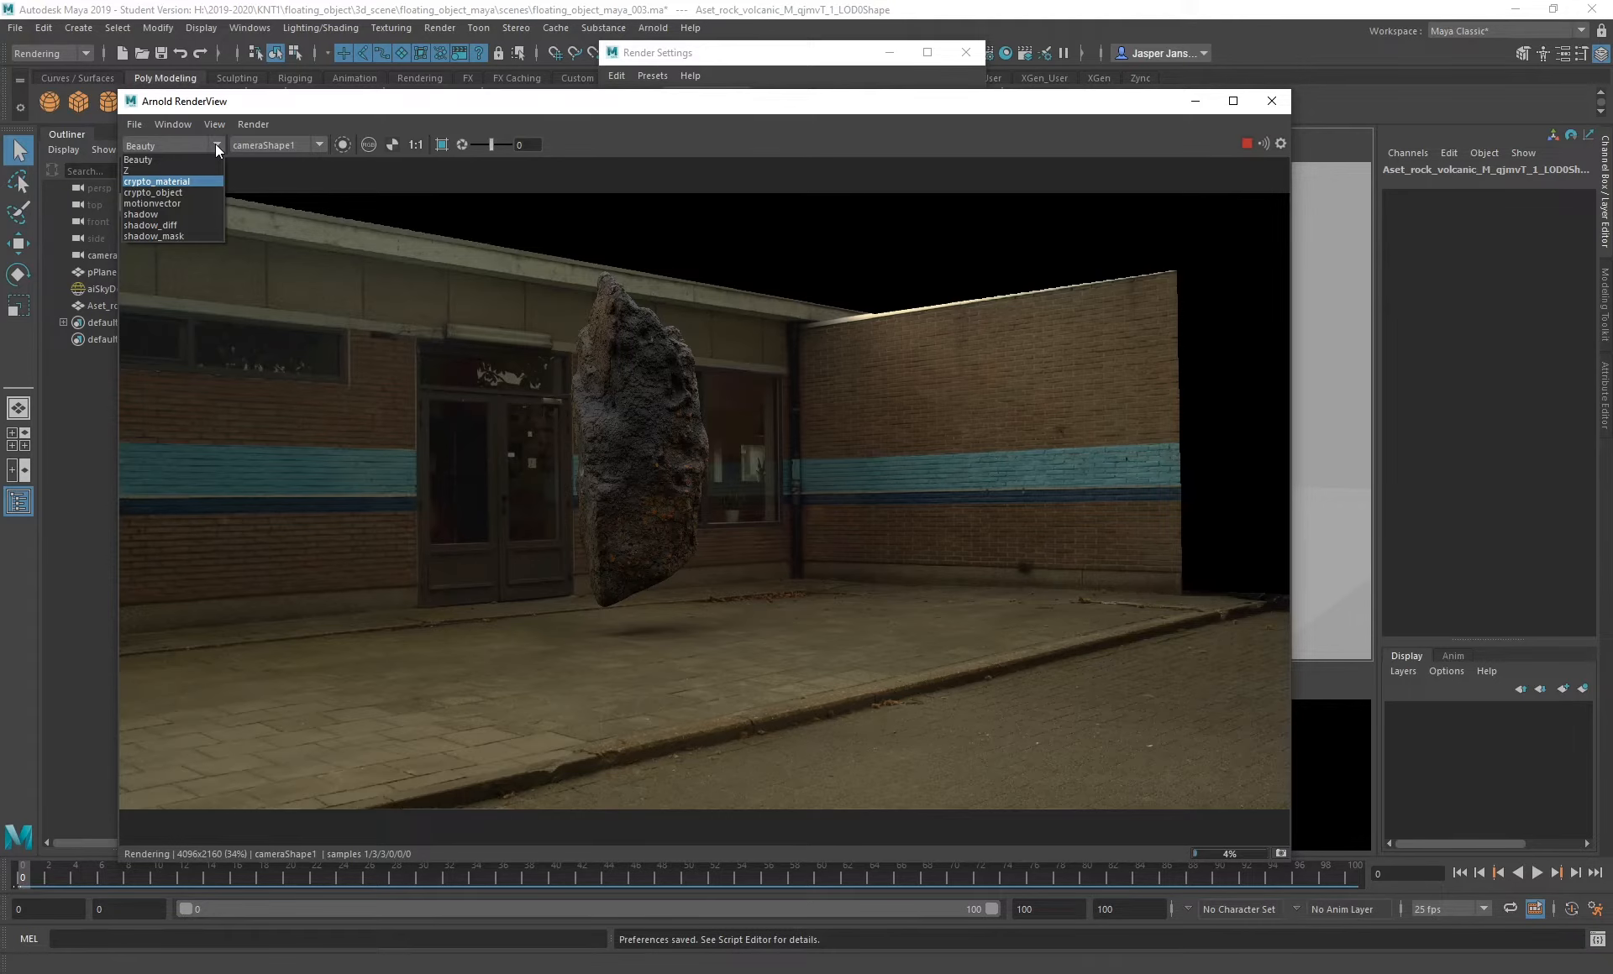
left_click(171, 204)
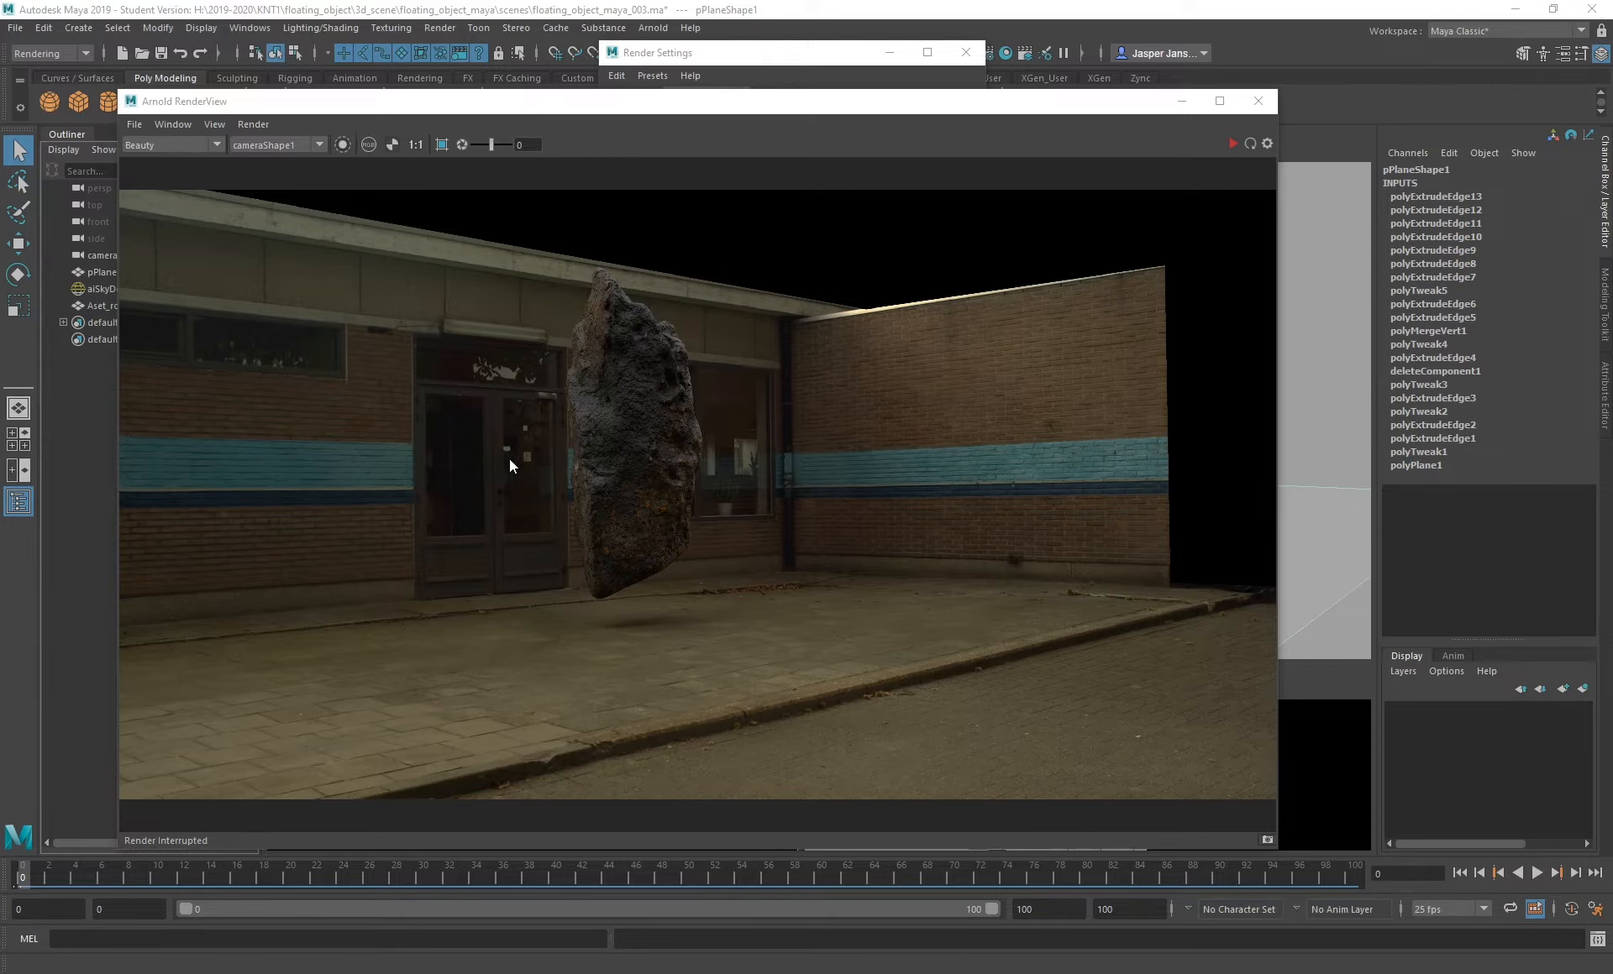
- Open the Save Image Options for the rendered beauty image in the Arnold RenderView
left_click(134, 125)
mouse_move(172, 124)
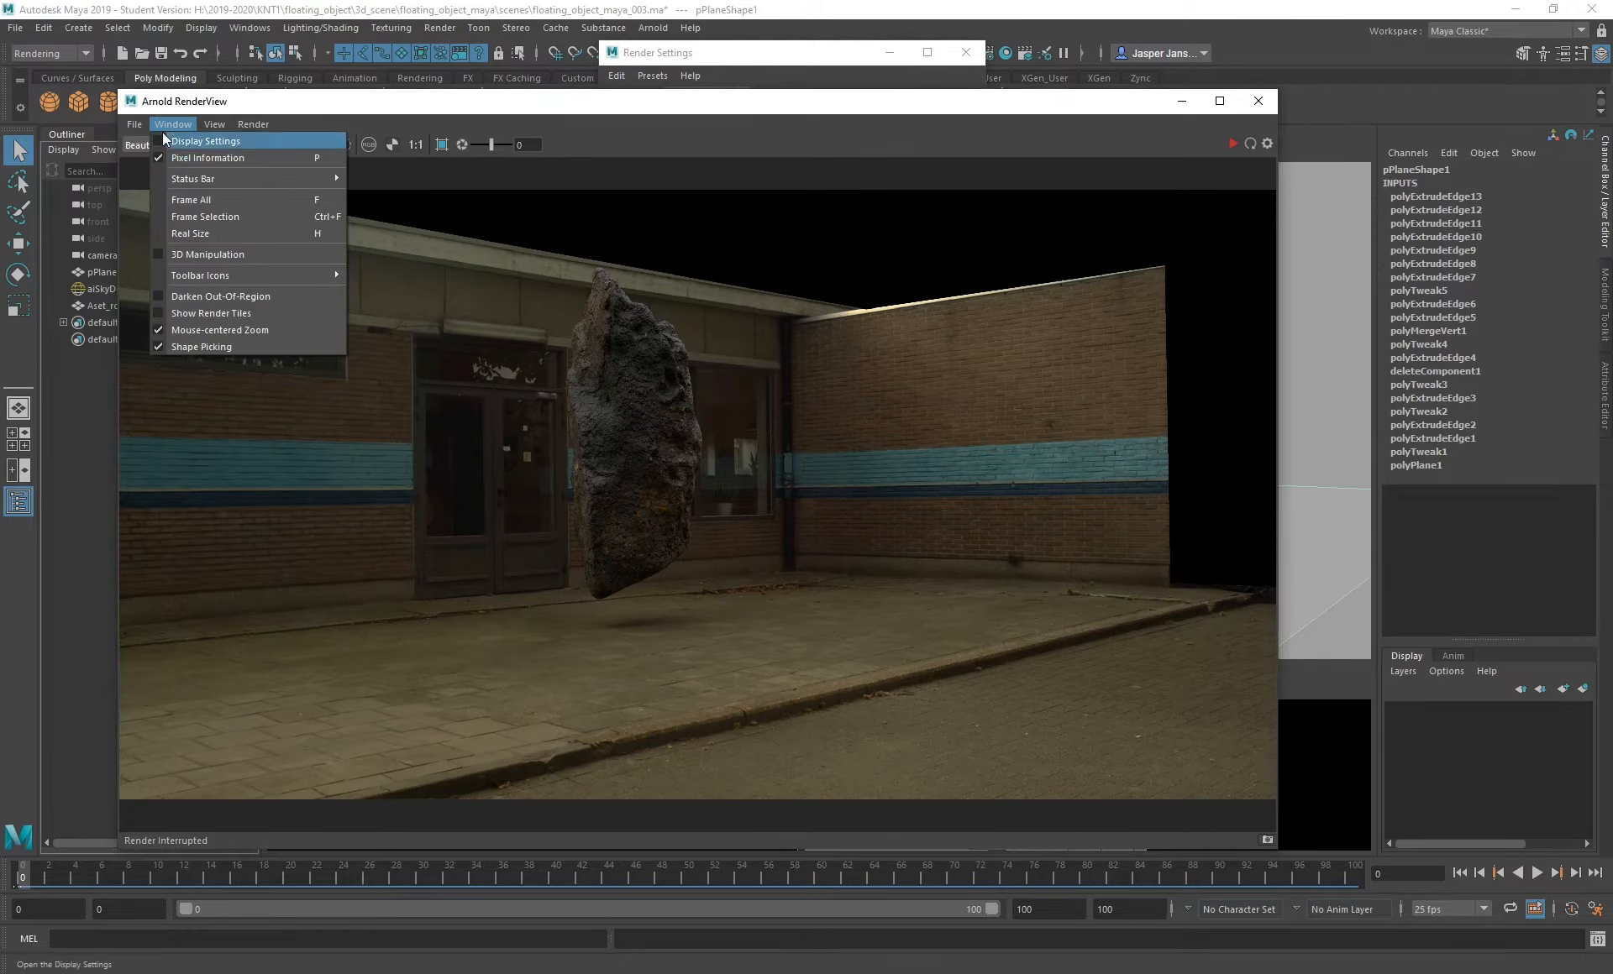
left_click(152, 118)
left_click(154, 145)
left_click(134, 124)
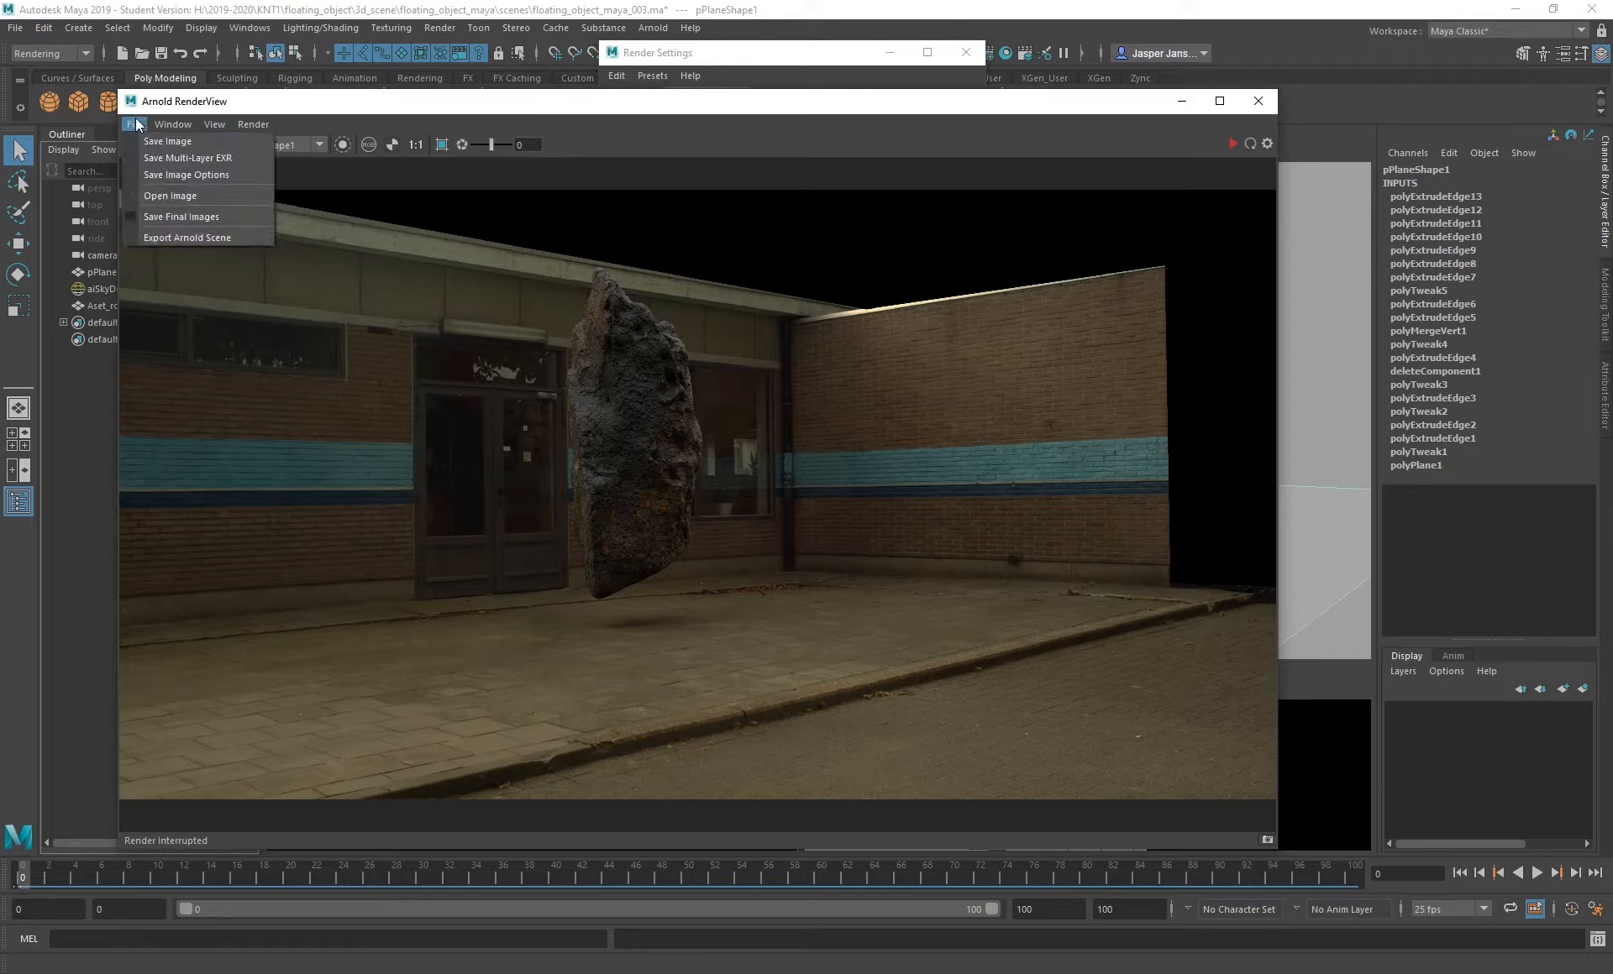
mouse_move(135, 126)
left_click(168, 174)
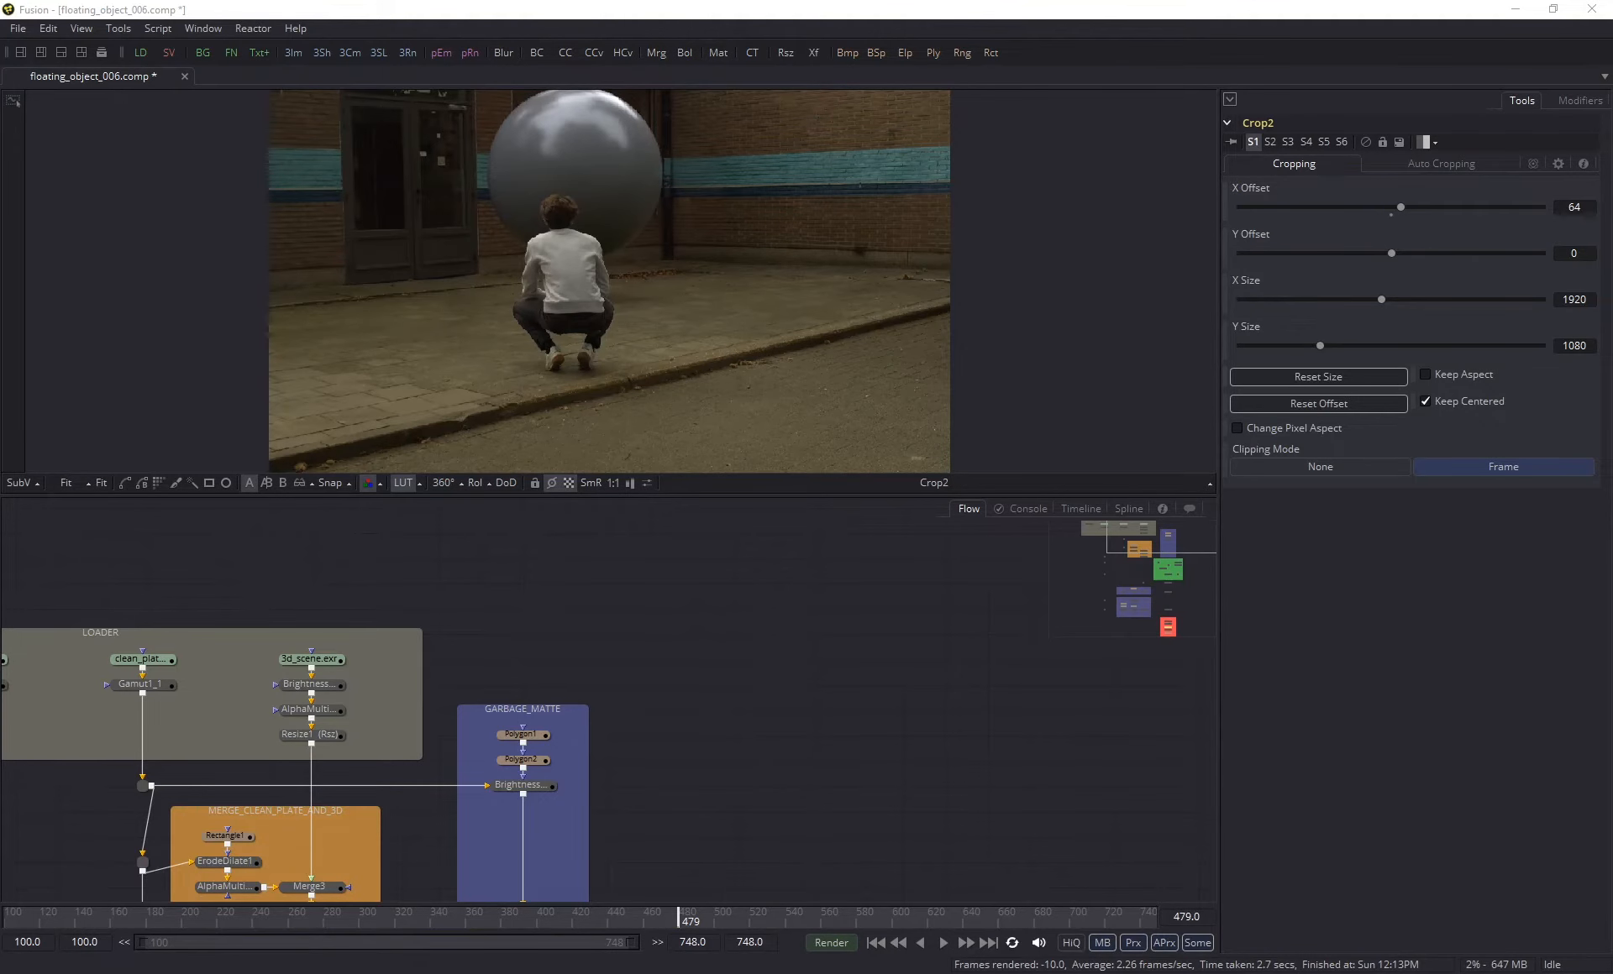
- In Fusion, place a loader for floating_object_20191103.exr in the empty flow area beside the LOADER group and show it in the viewer
left_click_drag(716, 724, 723, 632)
key("1")
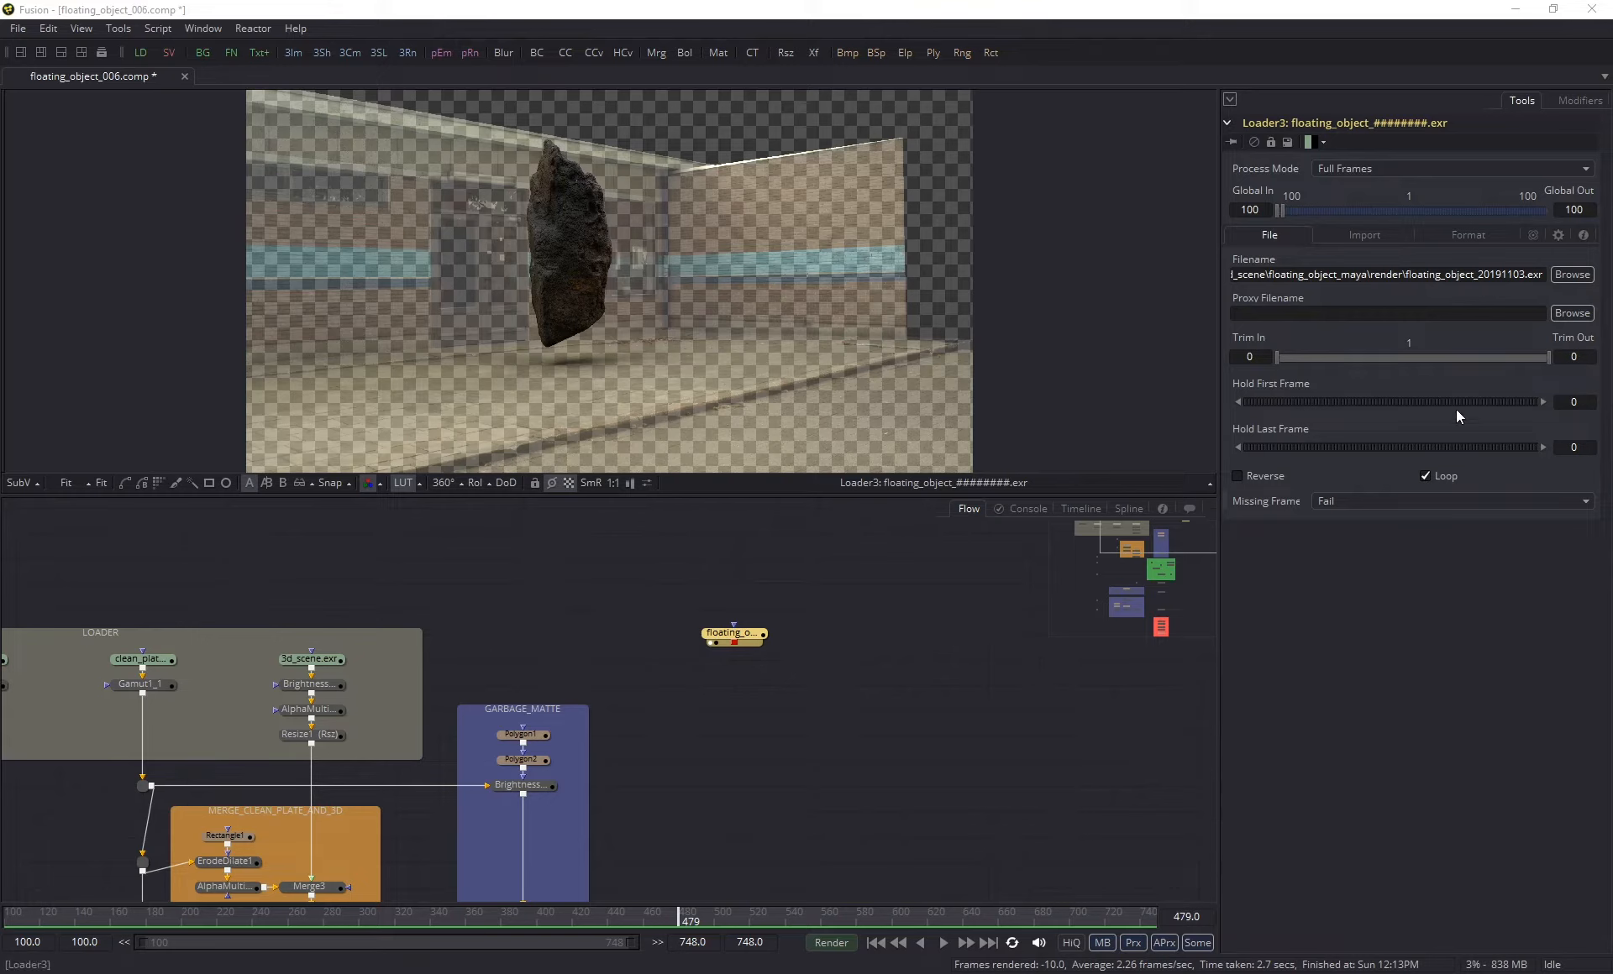
- Map the EXR loader's X Velocity channel to motionvector.R and its Y Velocity channel to motionvector.G, widening the channel list
left_click(1439, 239)
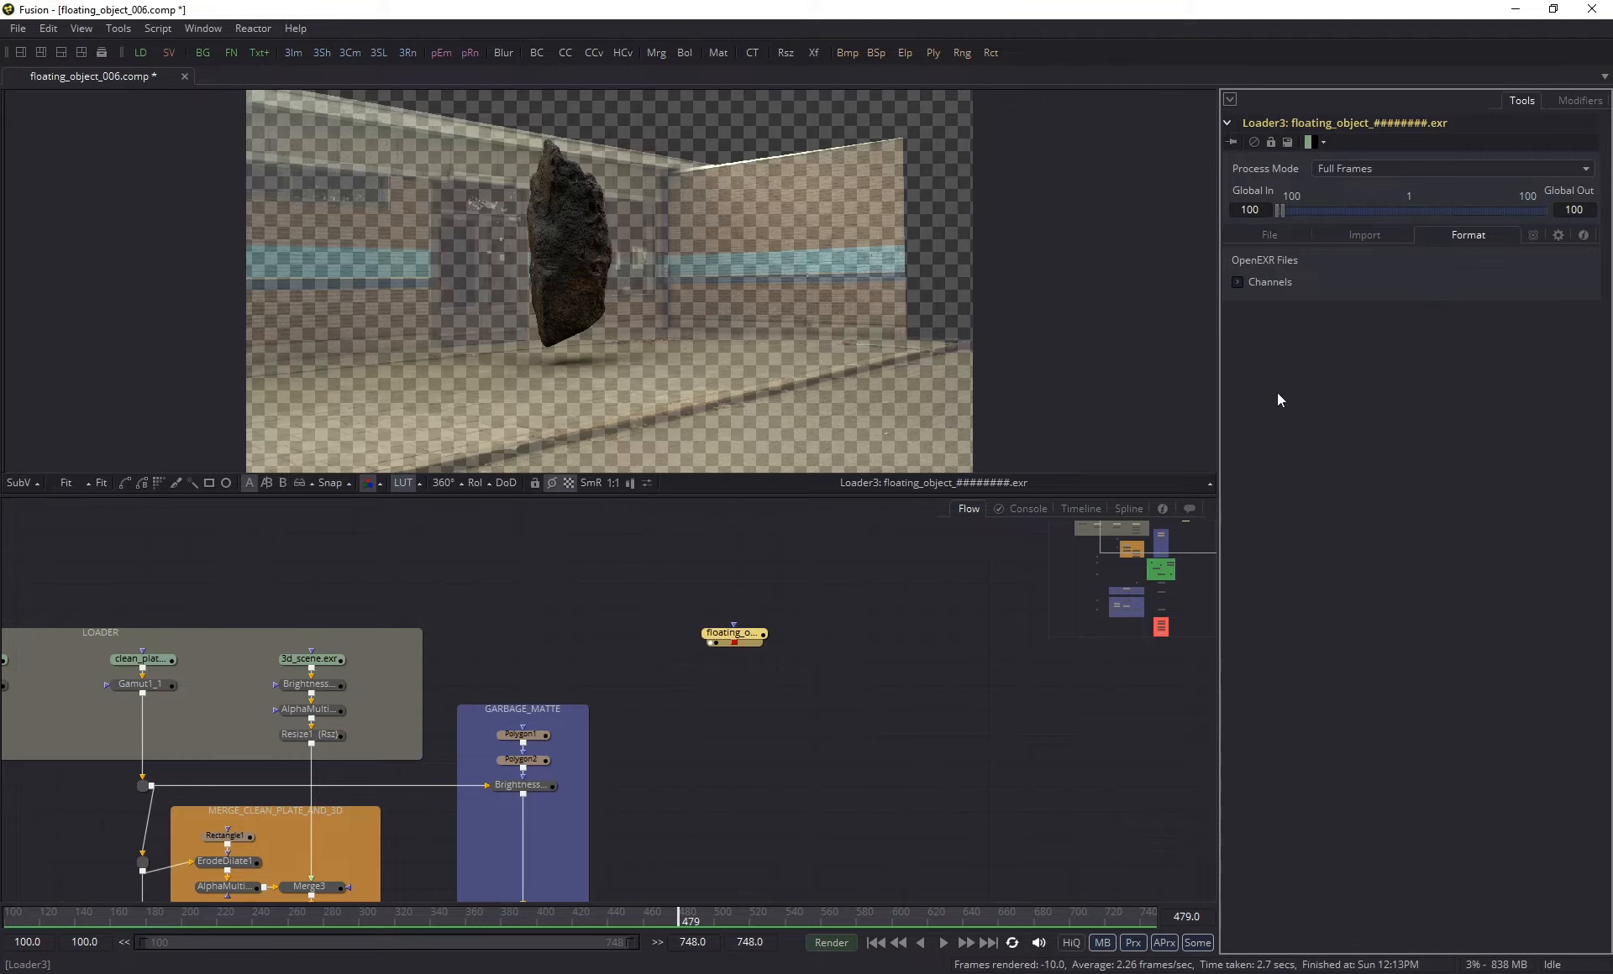
left_click(1237, 283)
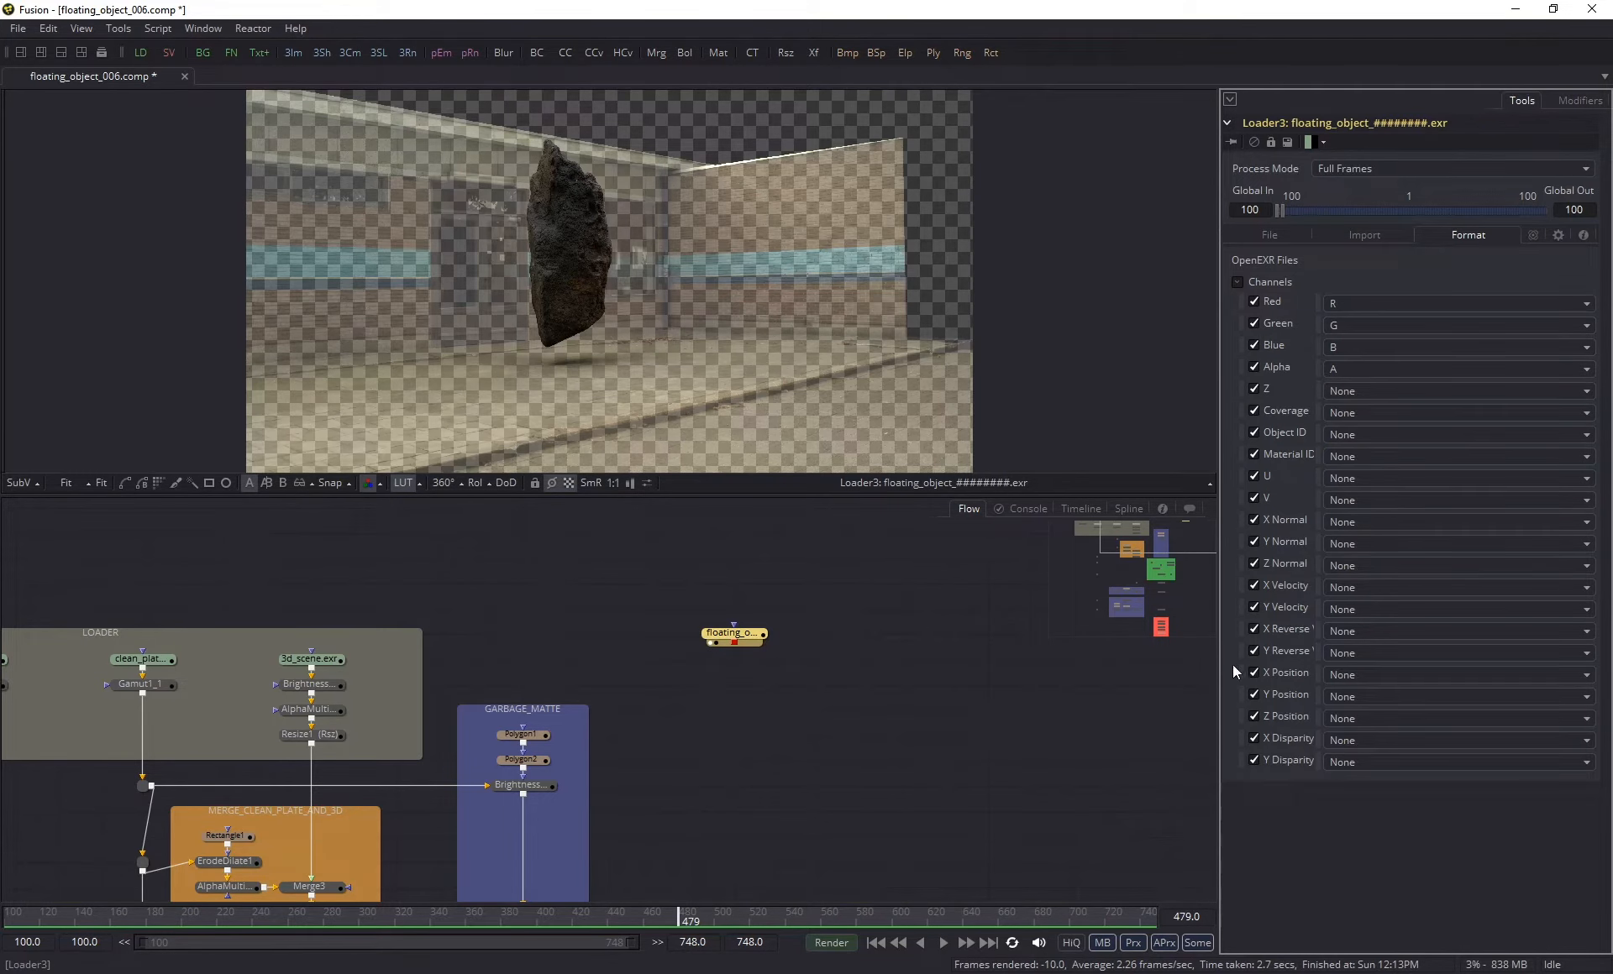
left_click_drag(1217, 410, 1155, 410)
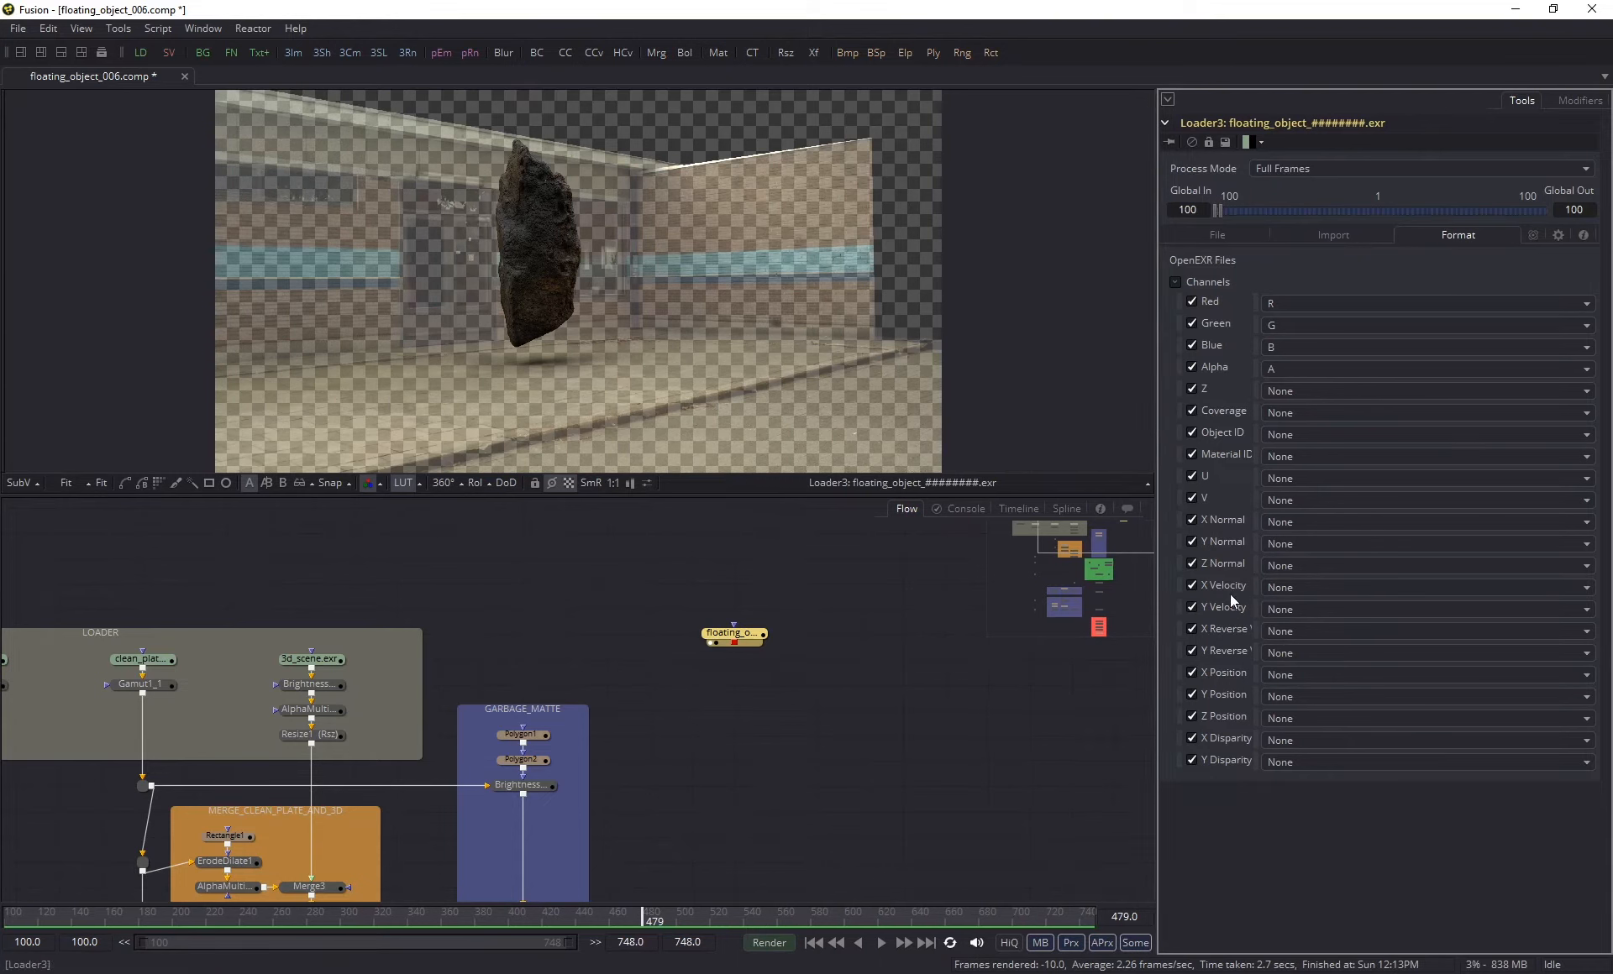
left_click(1285, 586)
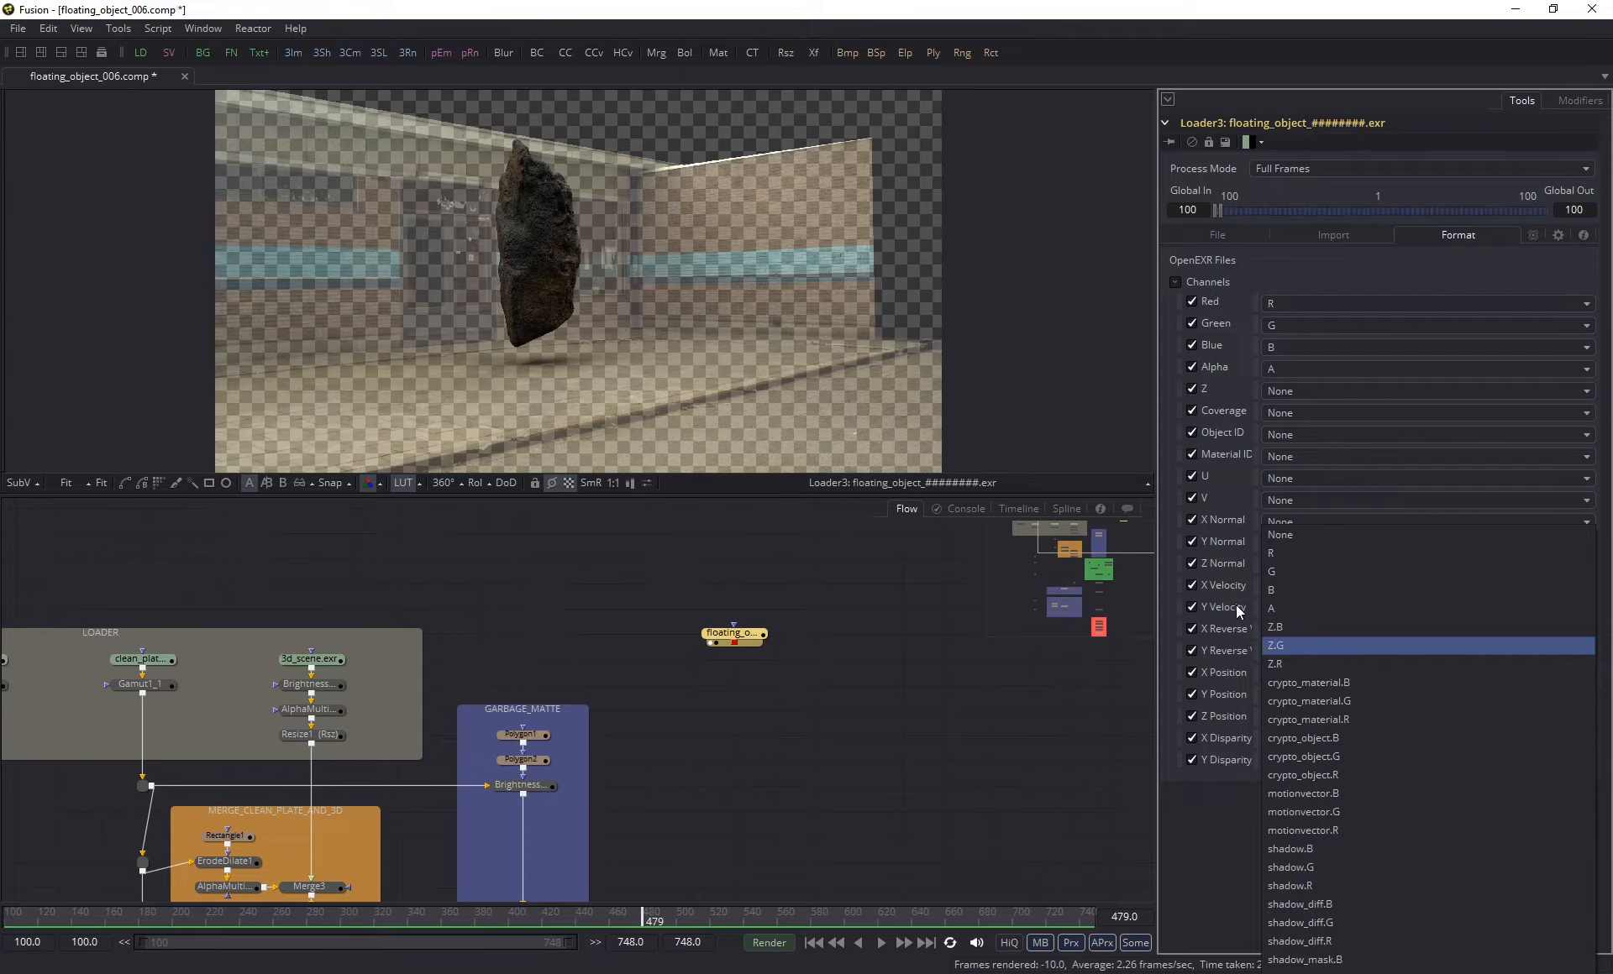
left_click(1332, 831)
left_click(1297, 611)
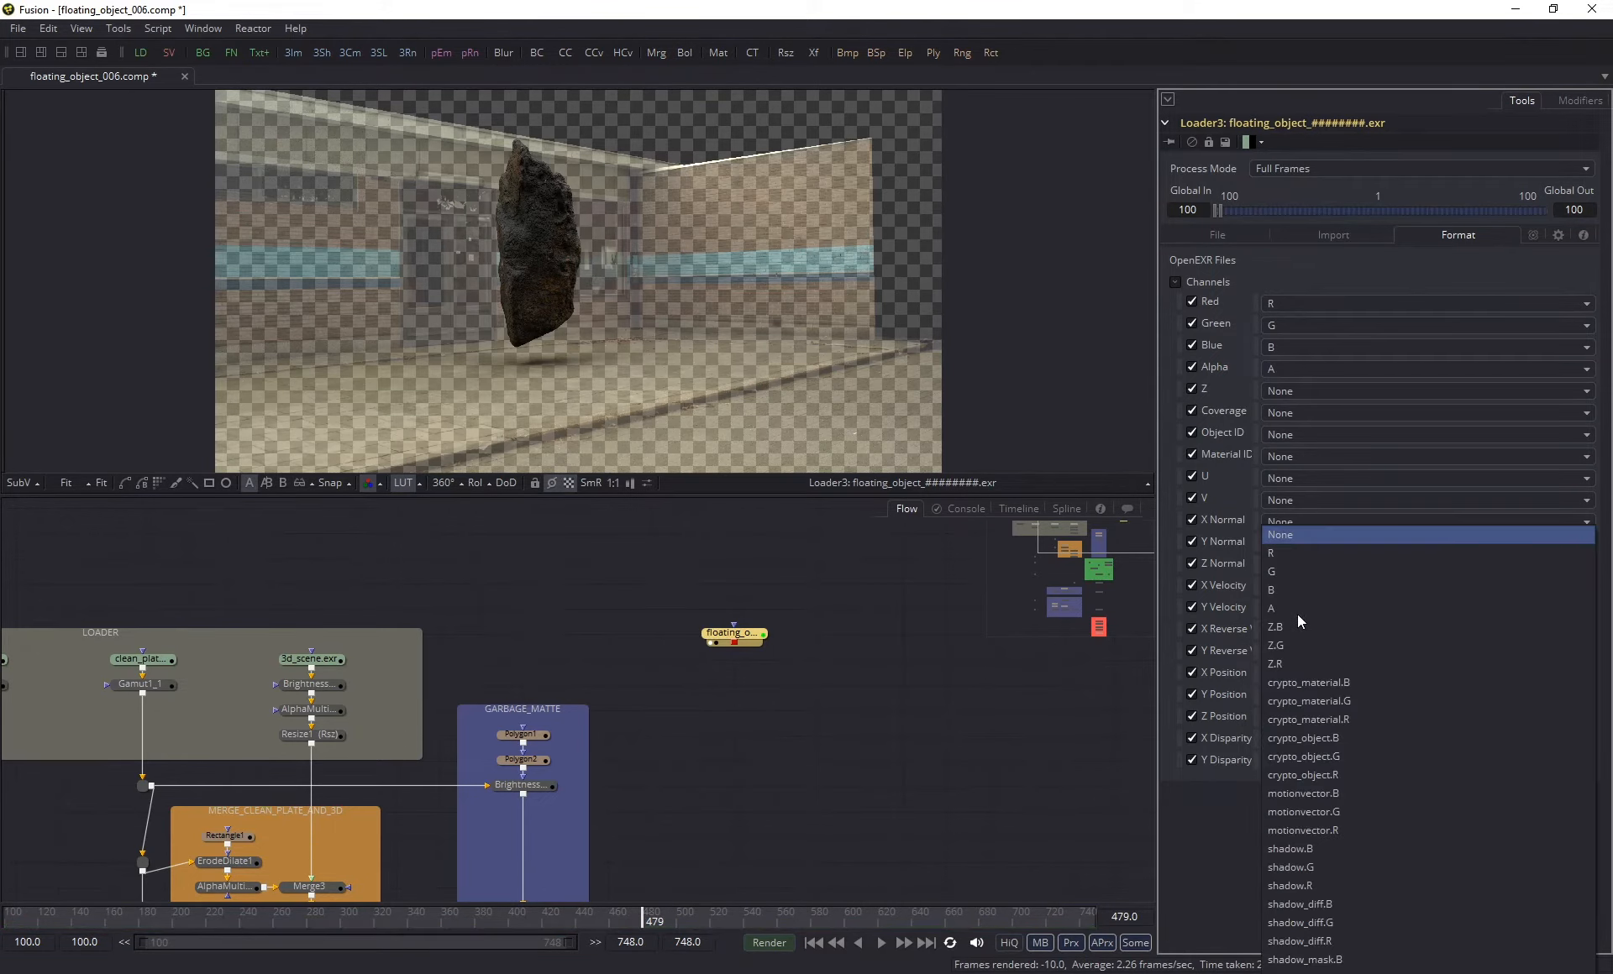
left_click(1334, 815)
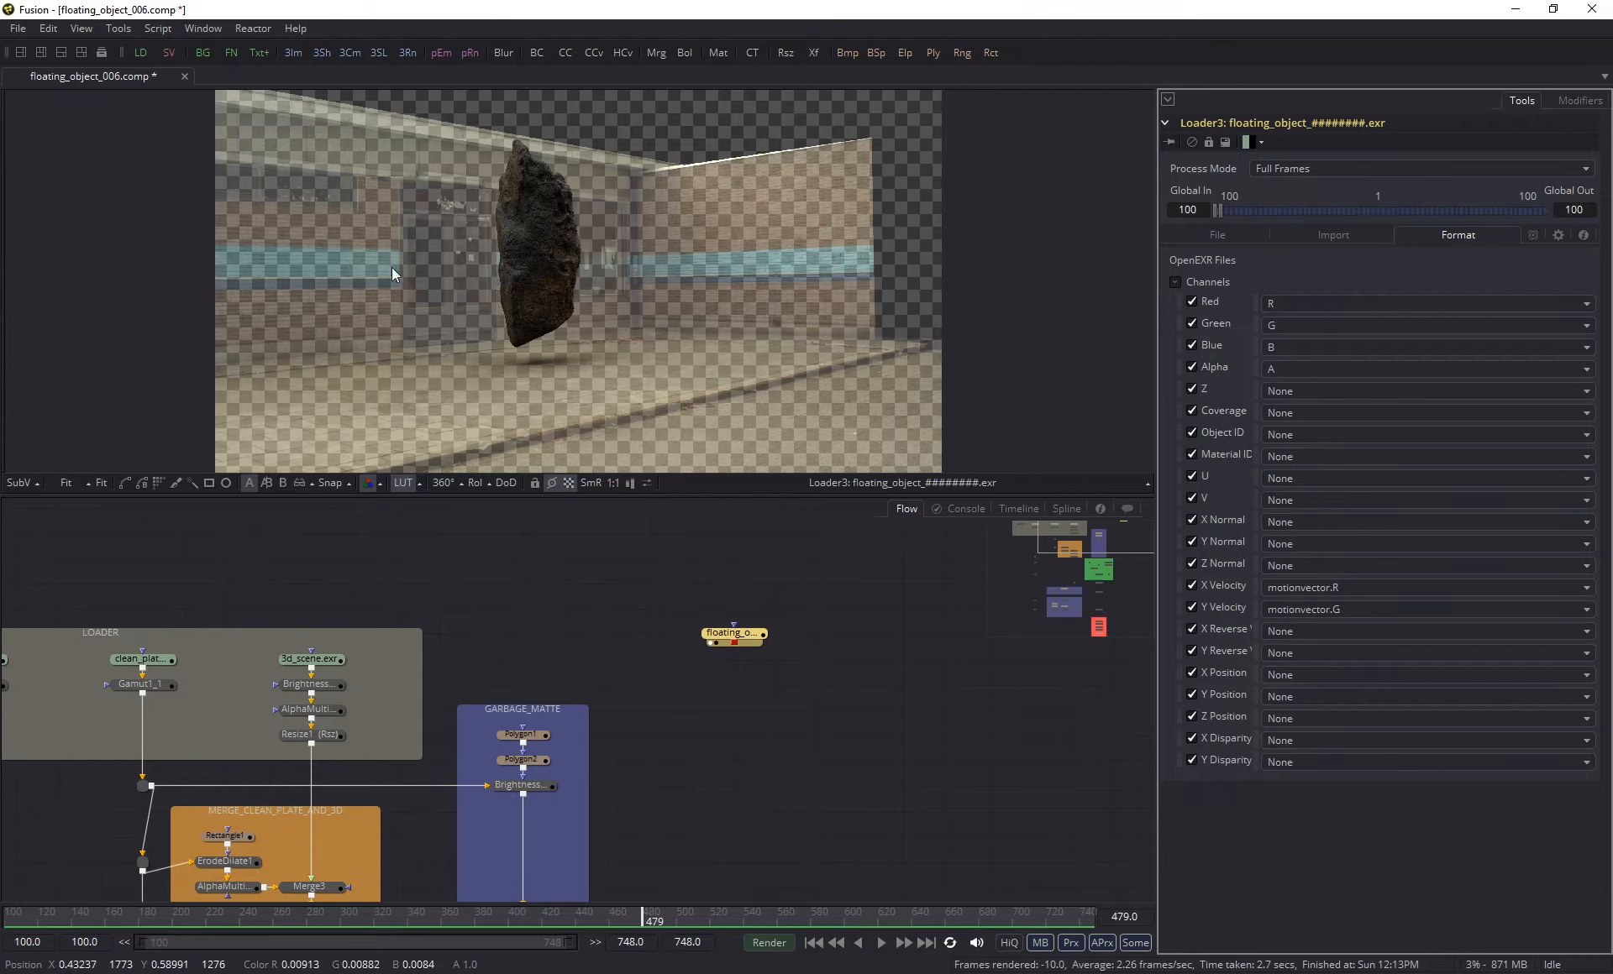
- Display the loader's Vectors channel in the viewer and compare it with the motionvector AOV in Maya's Arnold RenderView, returning to Fusion
left_click(379, 487)
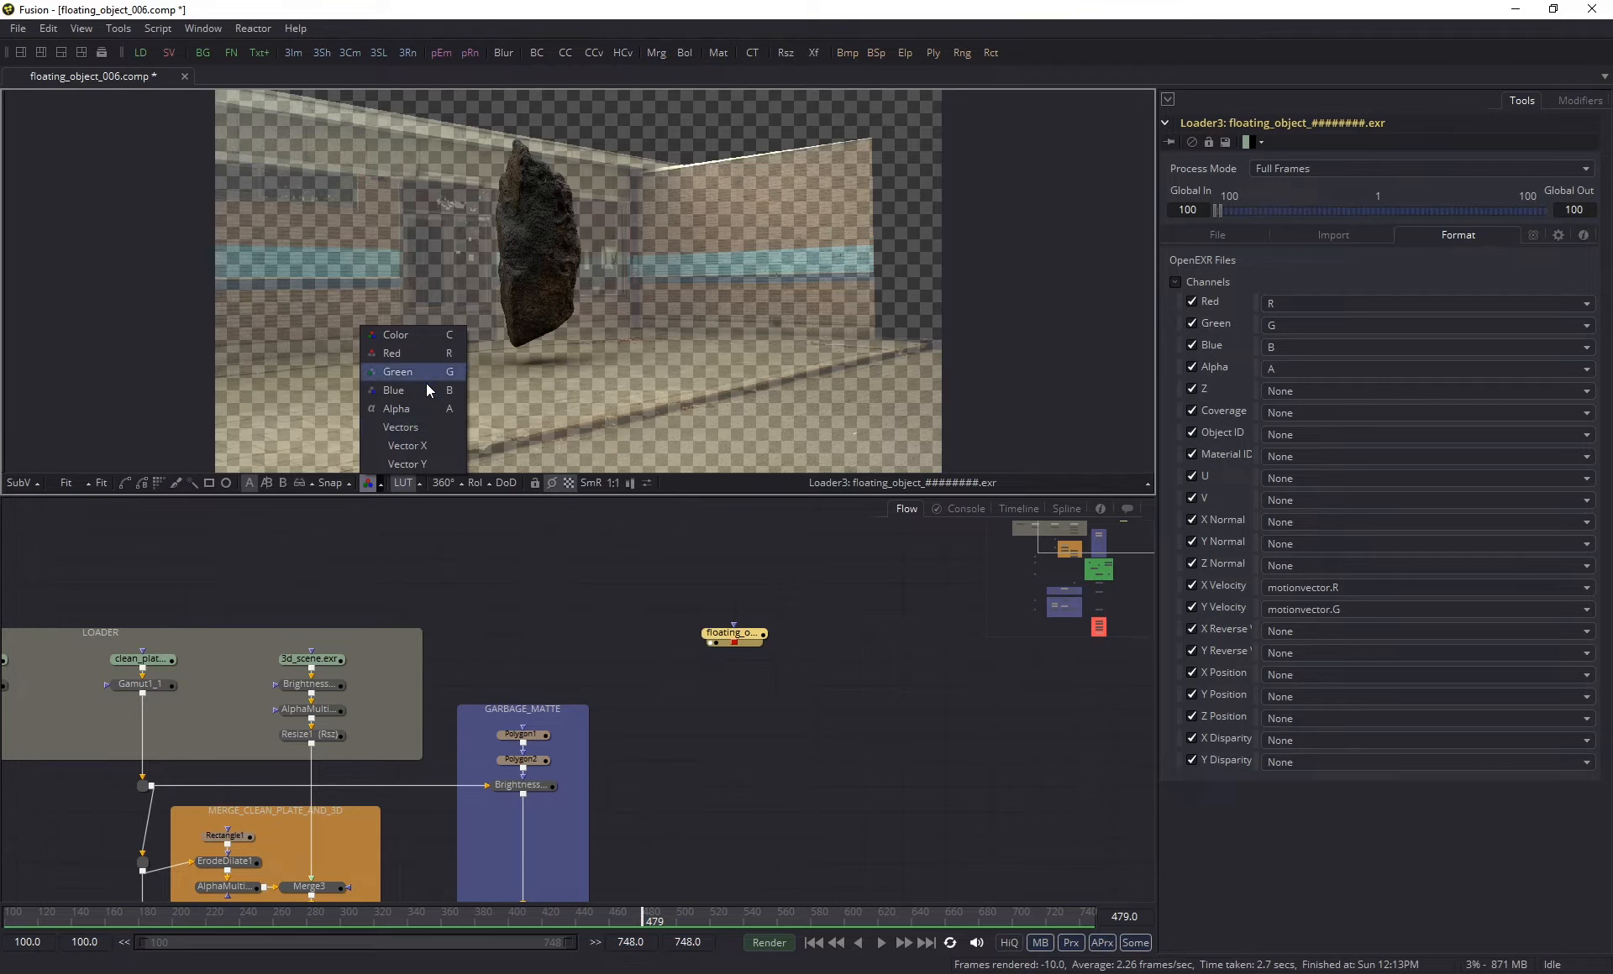
left_click(403, 428)
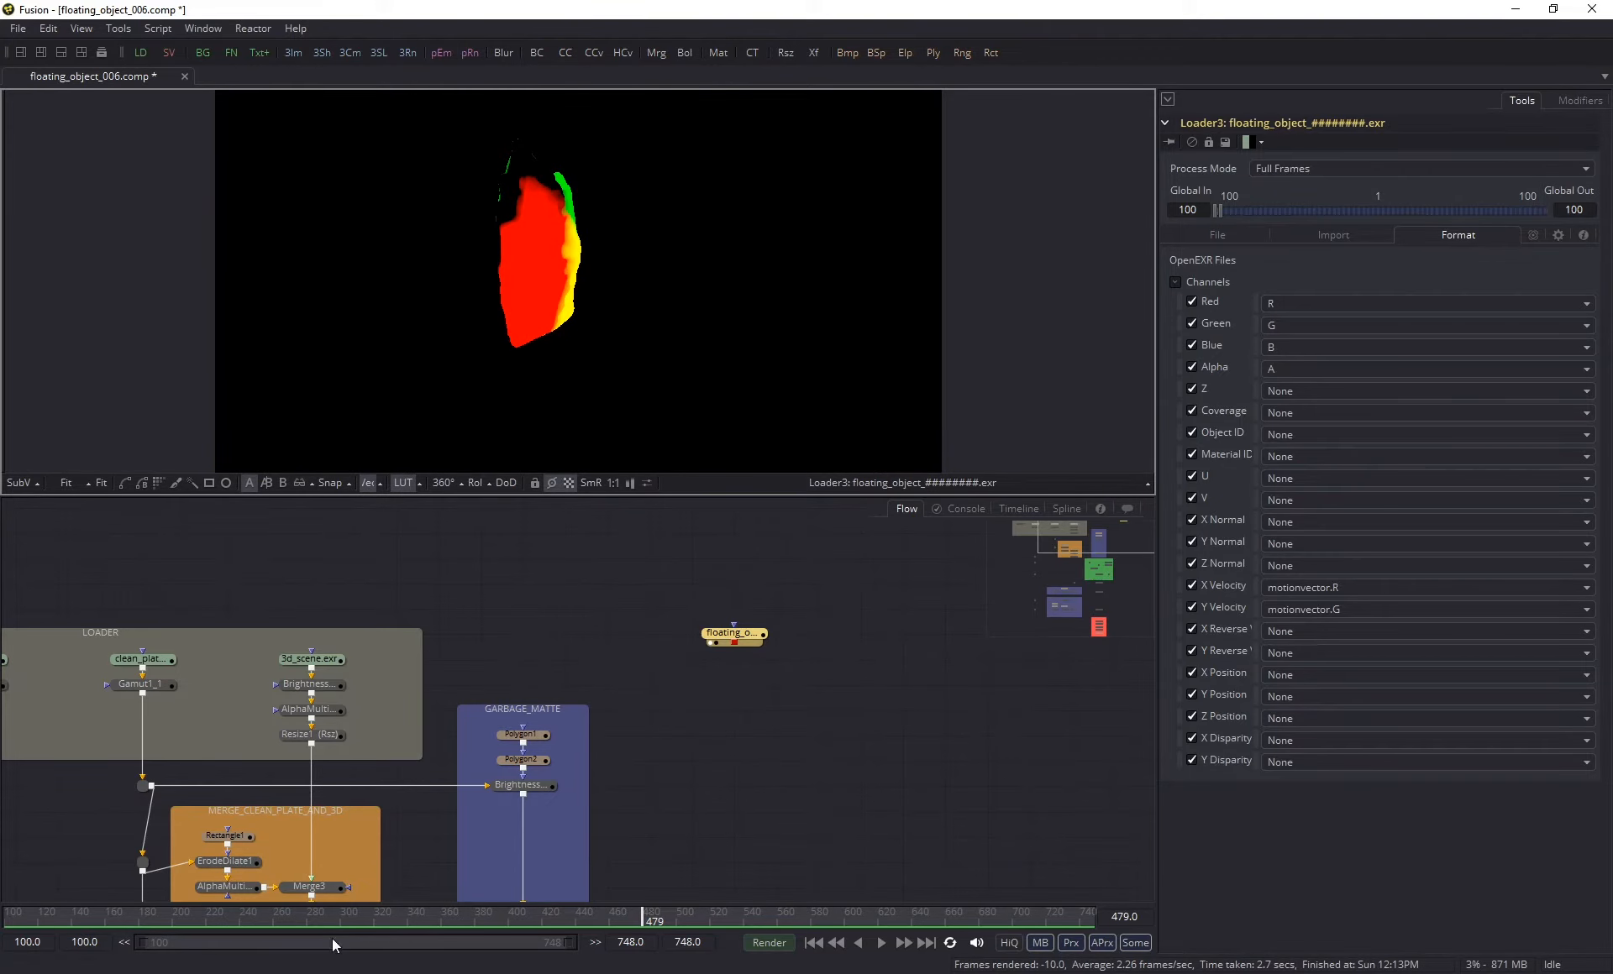
left_click(304, 904)
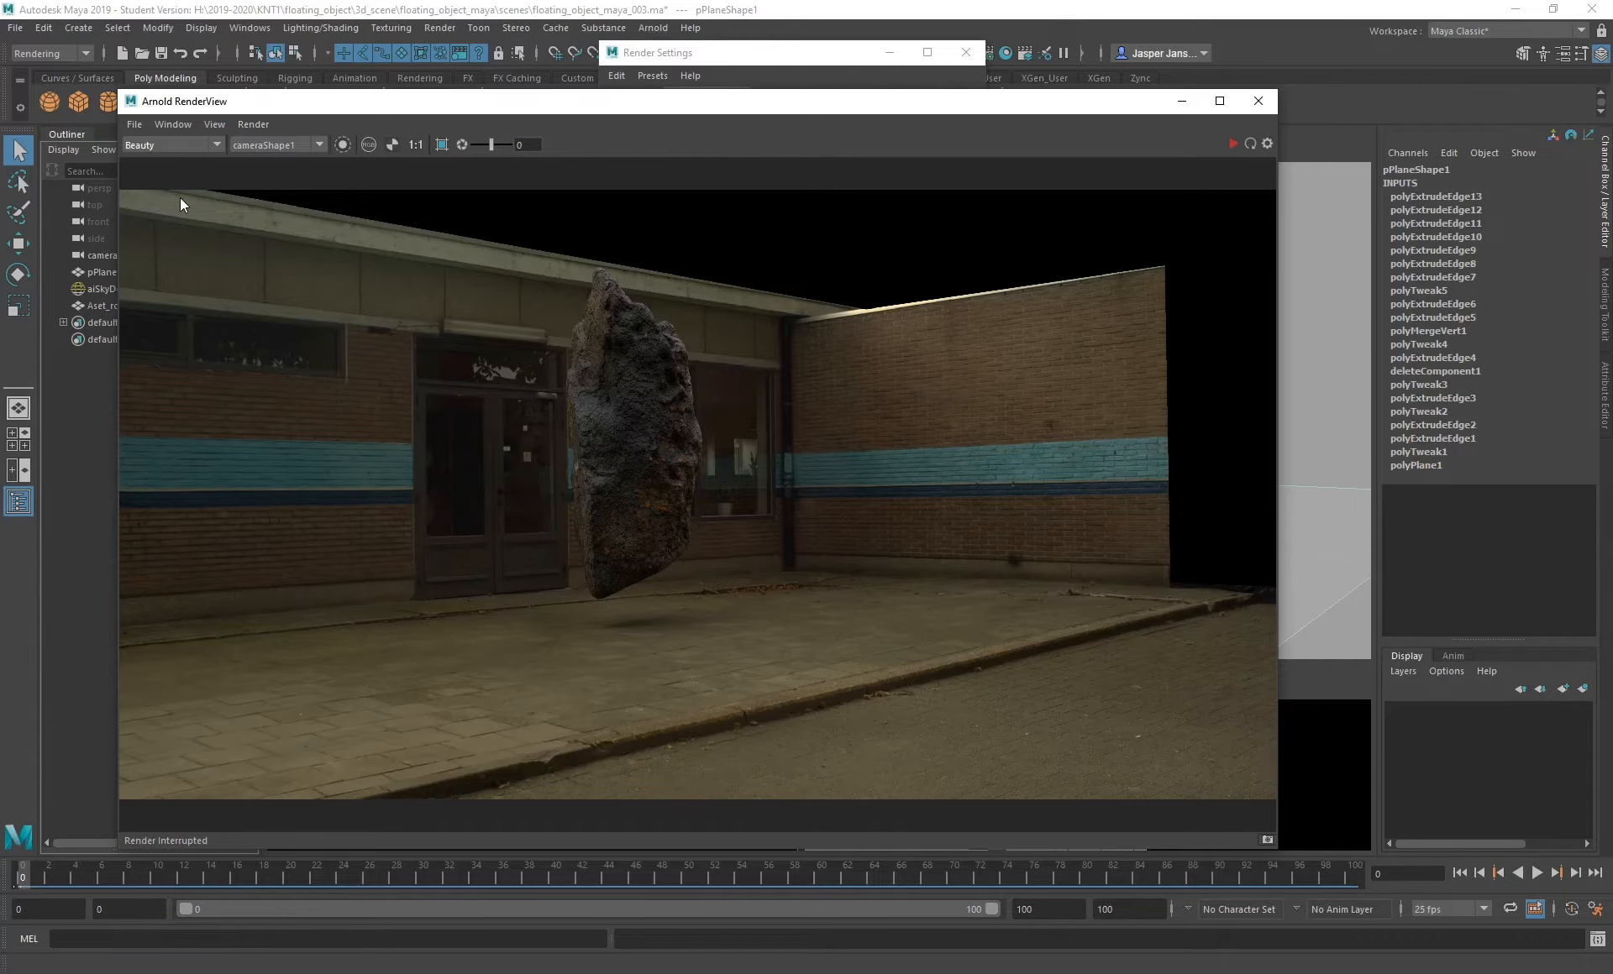
left_click(178, 150)
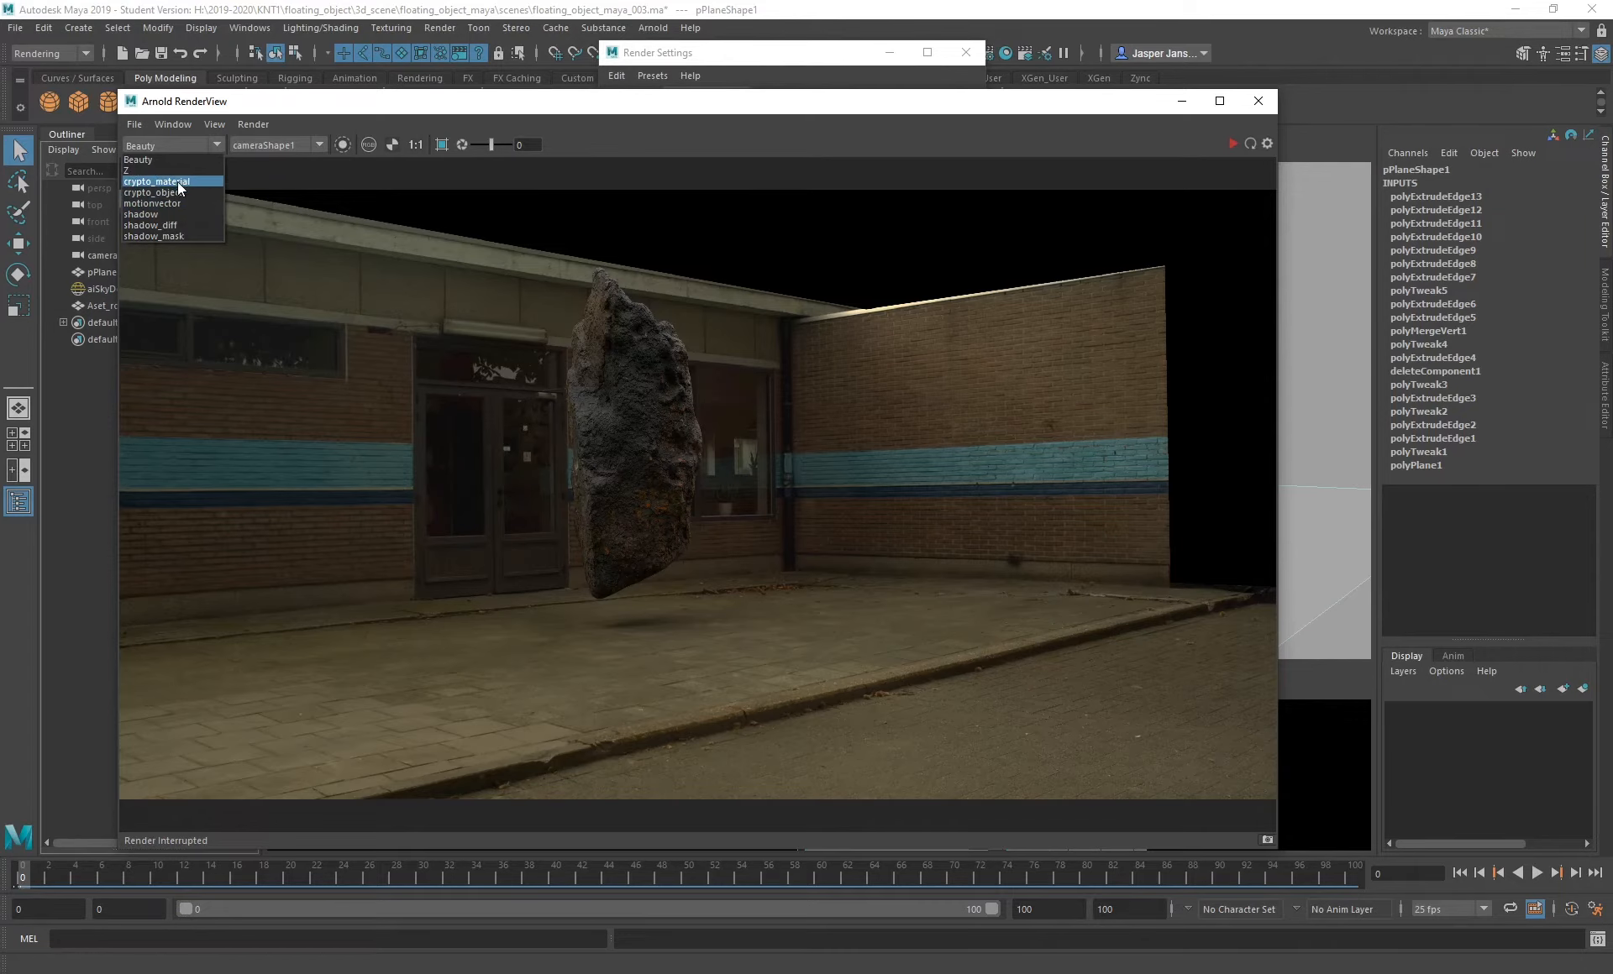
left_click(193, 201)
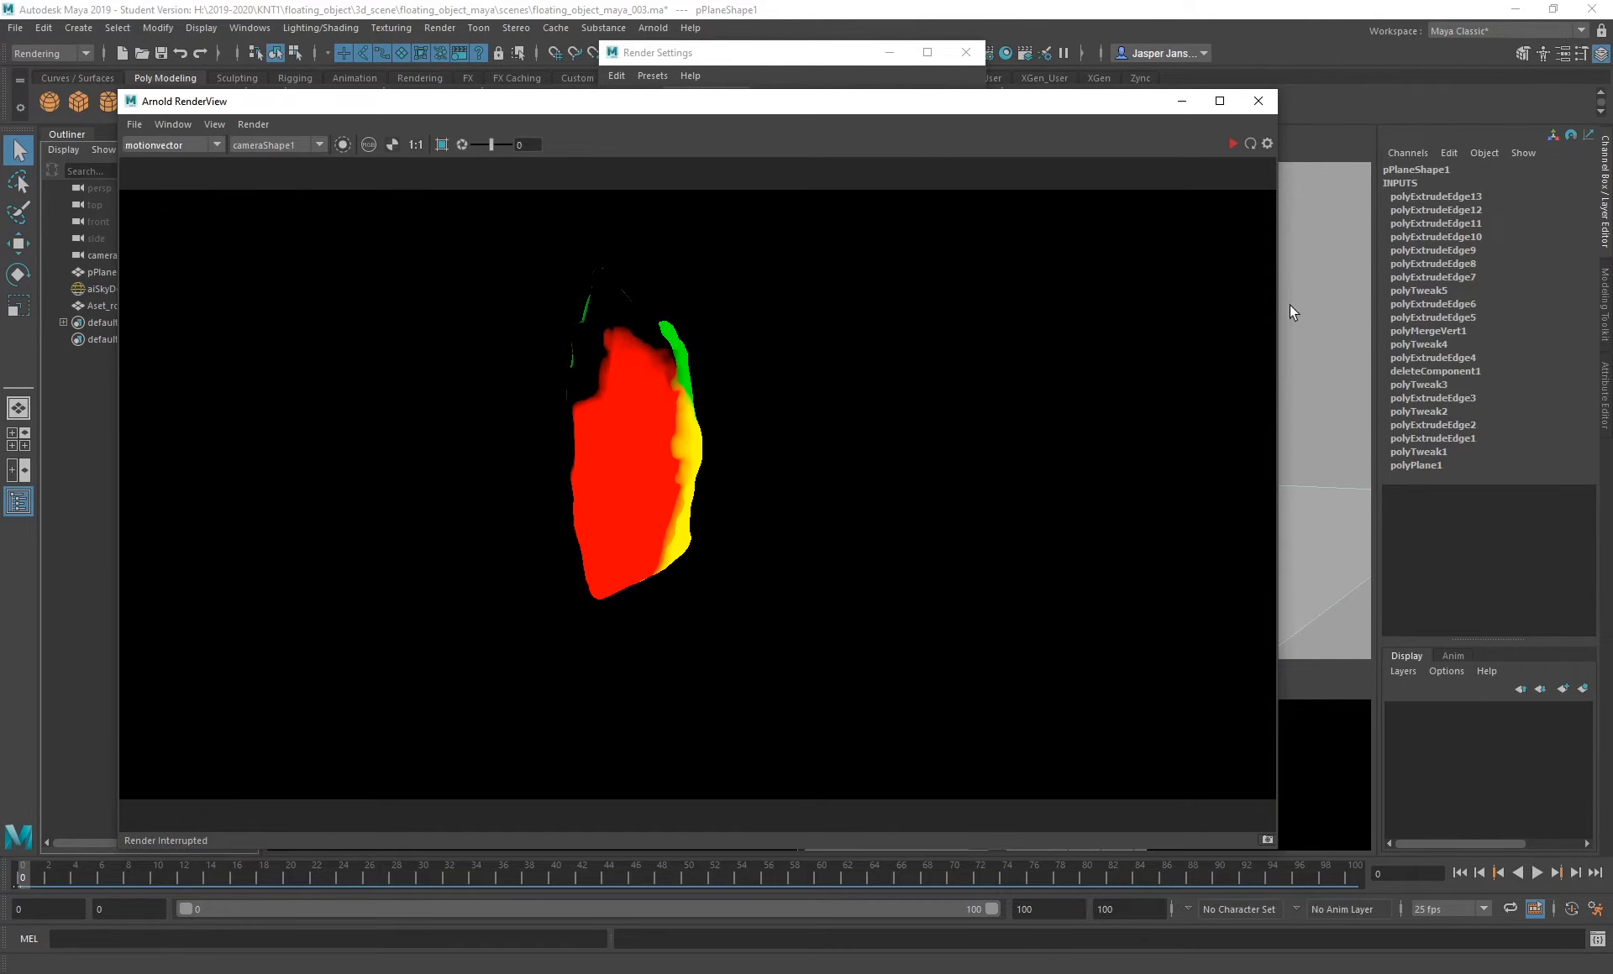
key("alt+Tab")
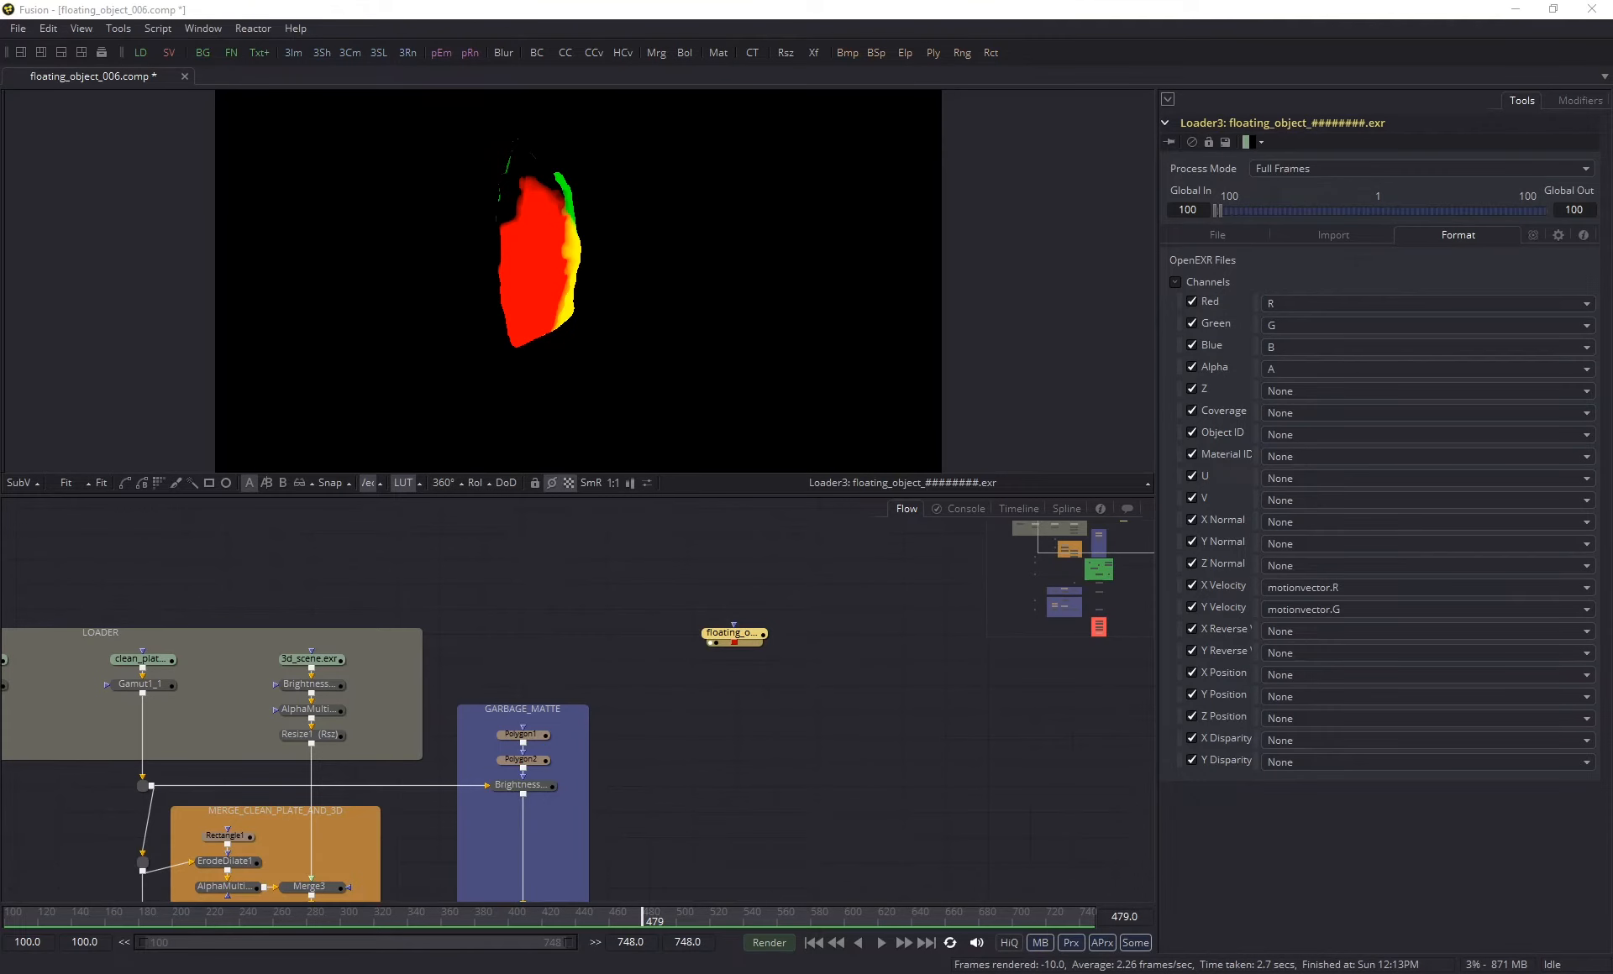
- Show the clean_plate loader, switch the viewer from Vectors back to Color, and display the floating_object EXR loader again
left_click(380, 484)
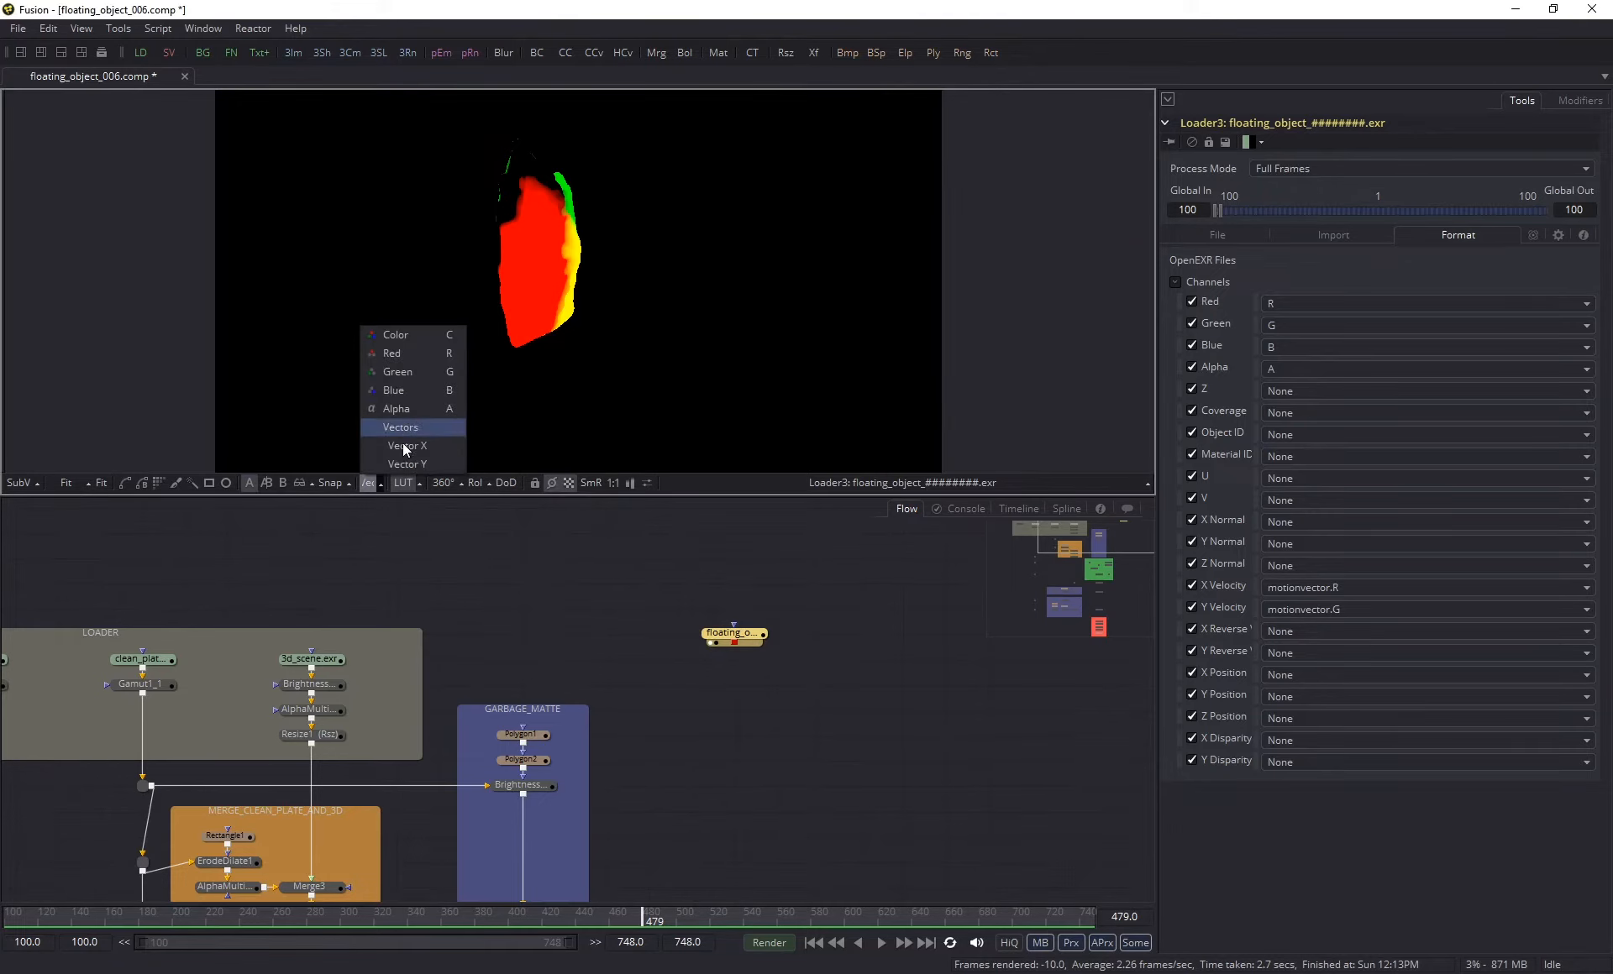
left_click(369, 433)
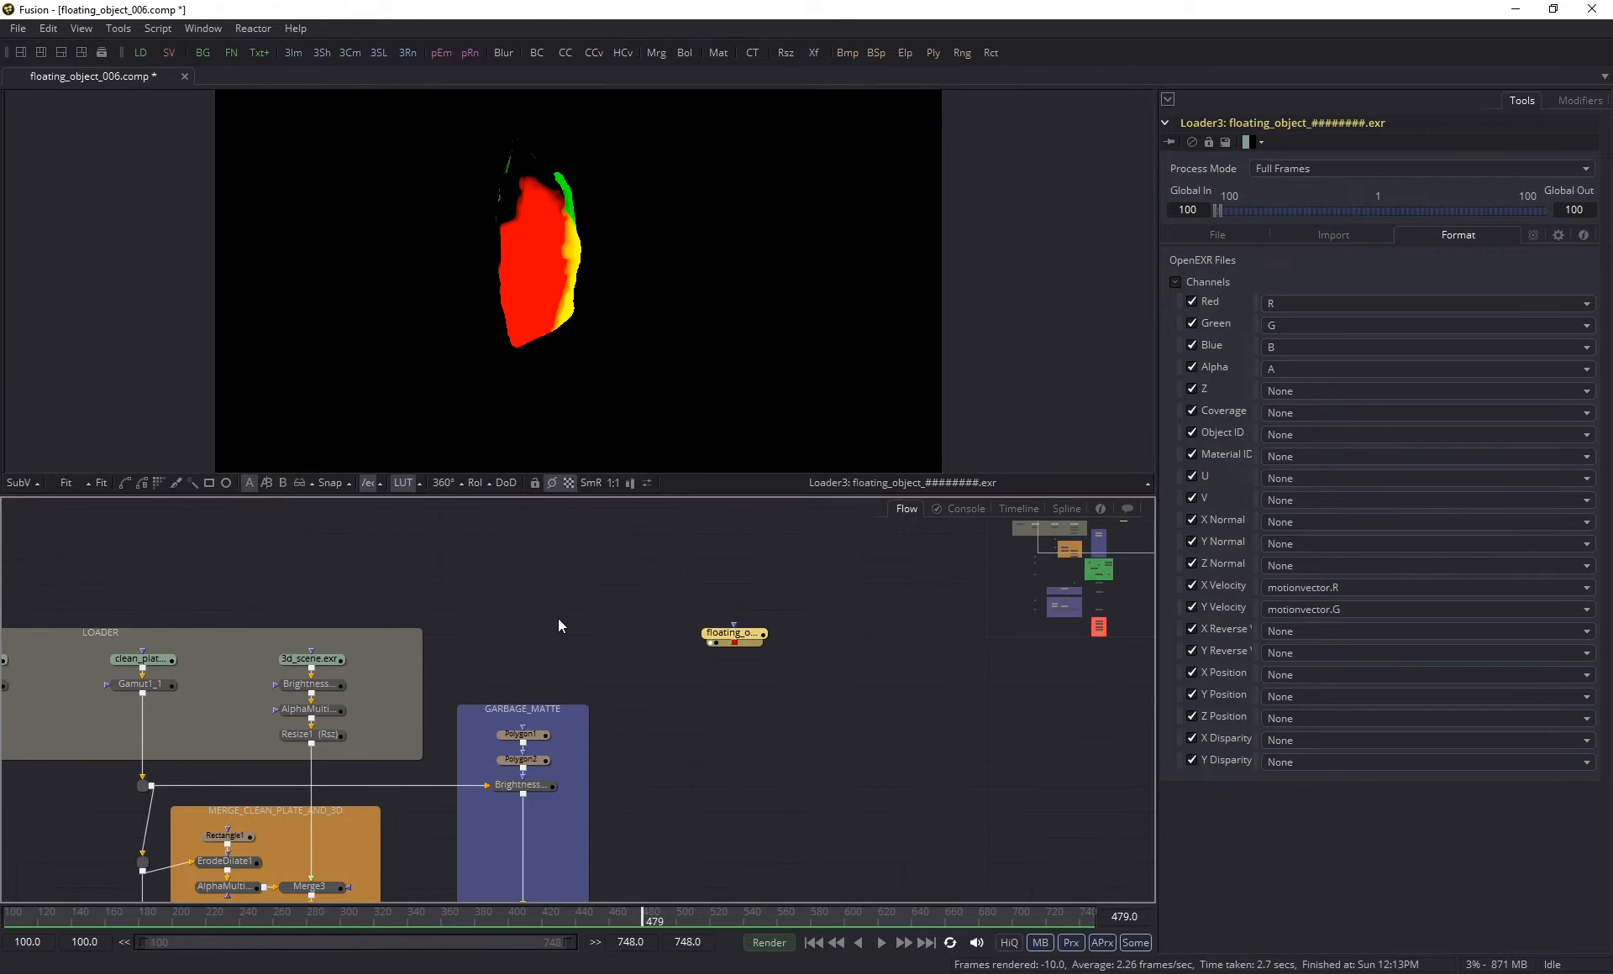
left_click(148, 660)
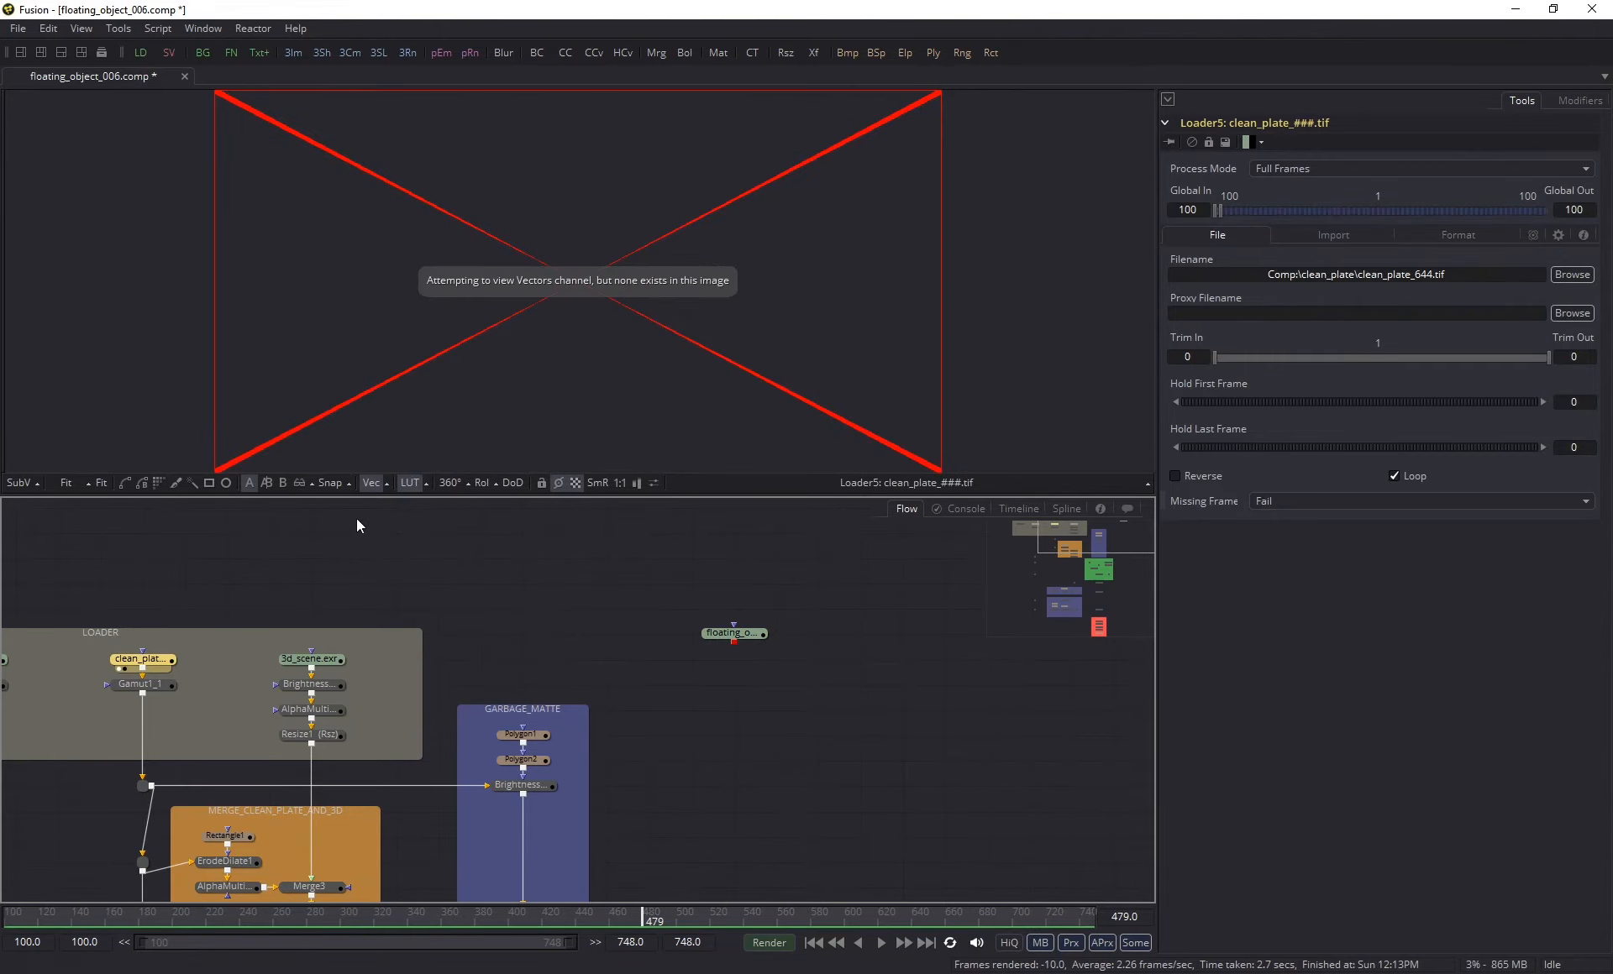
left_click(390, 484)
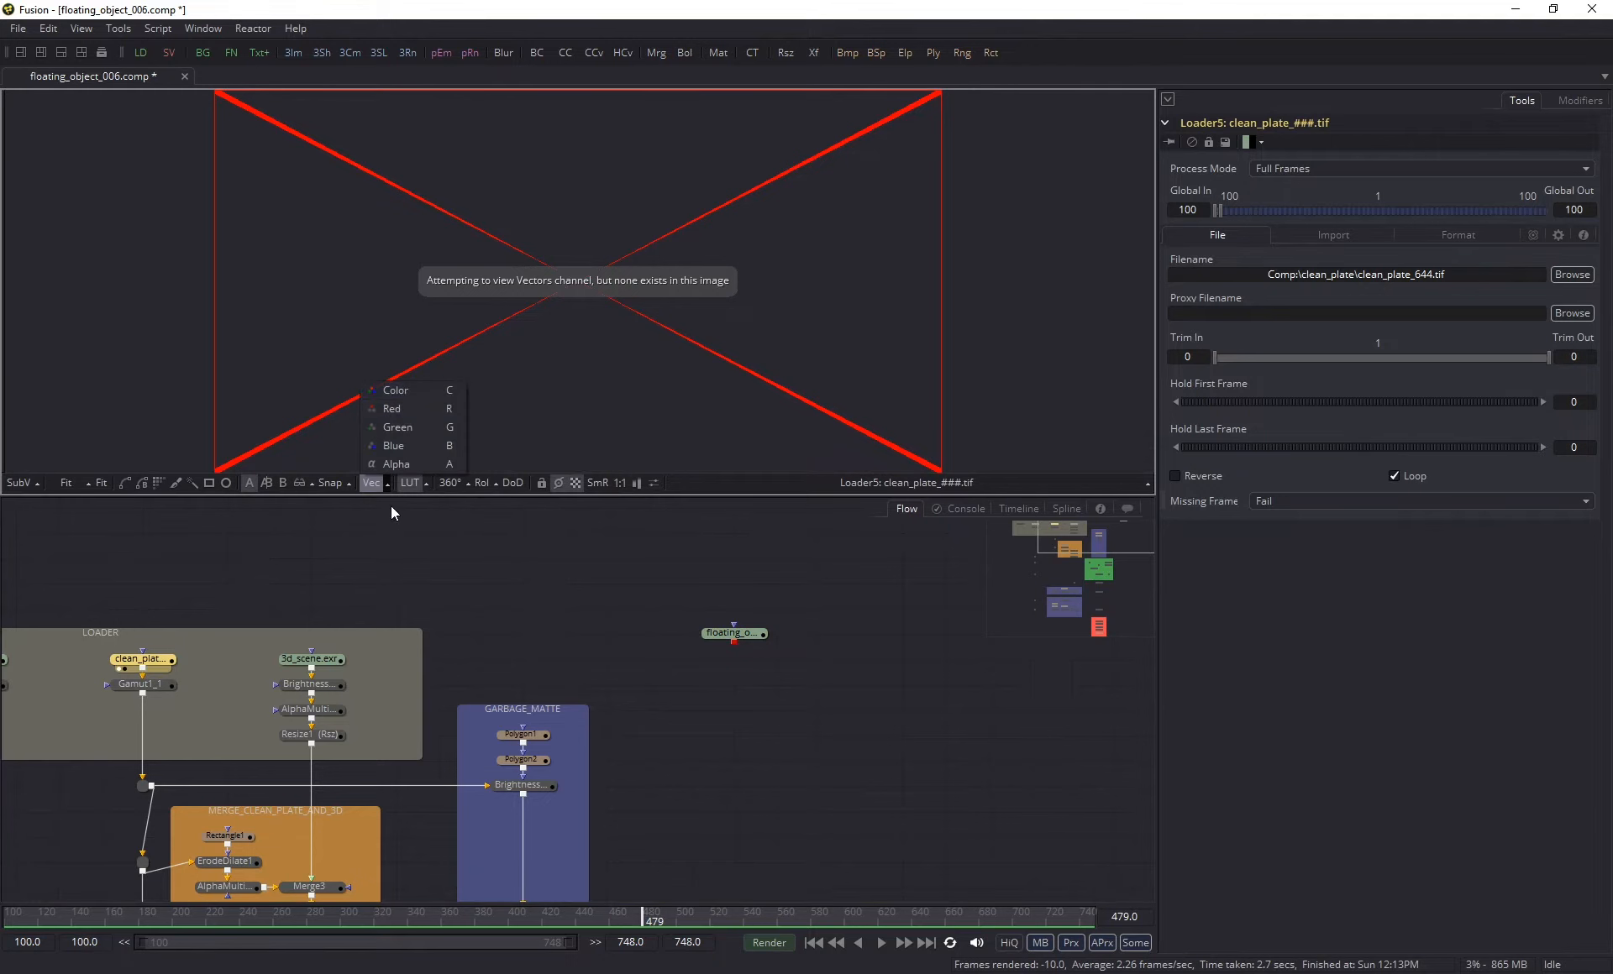
left_click(406, 392)
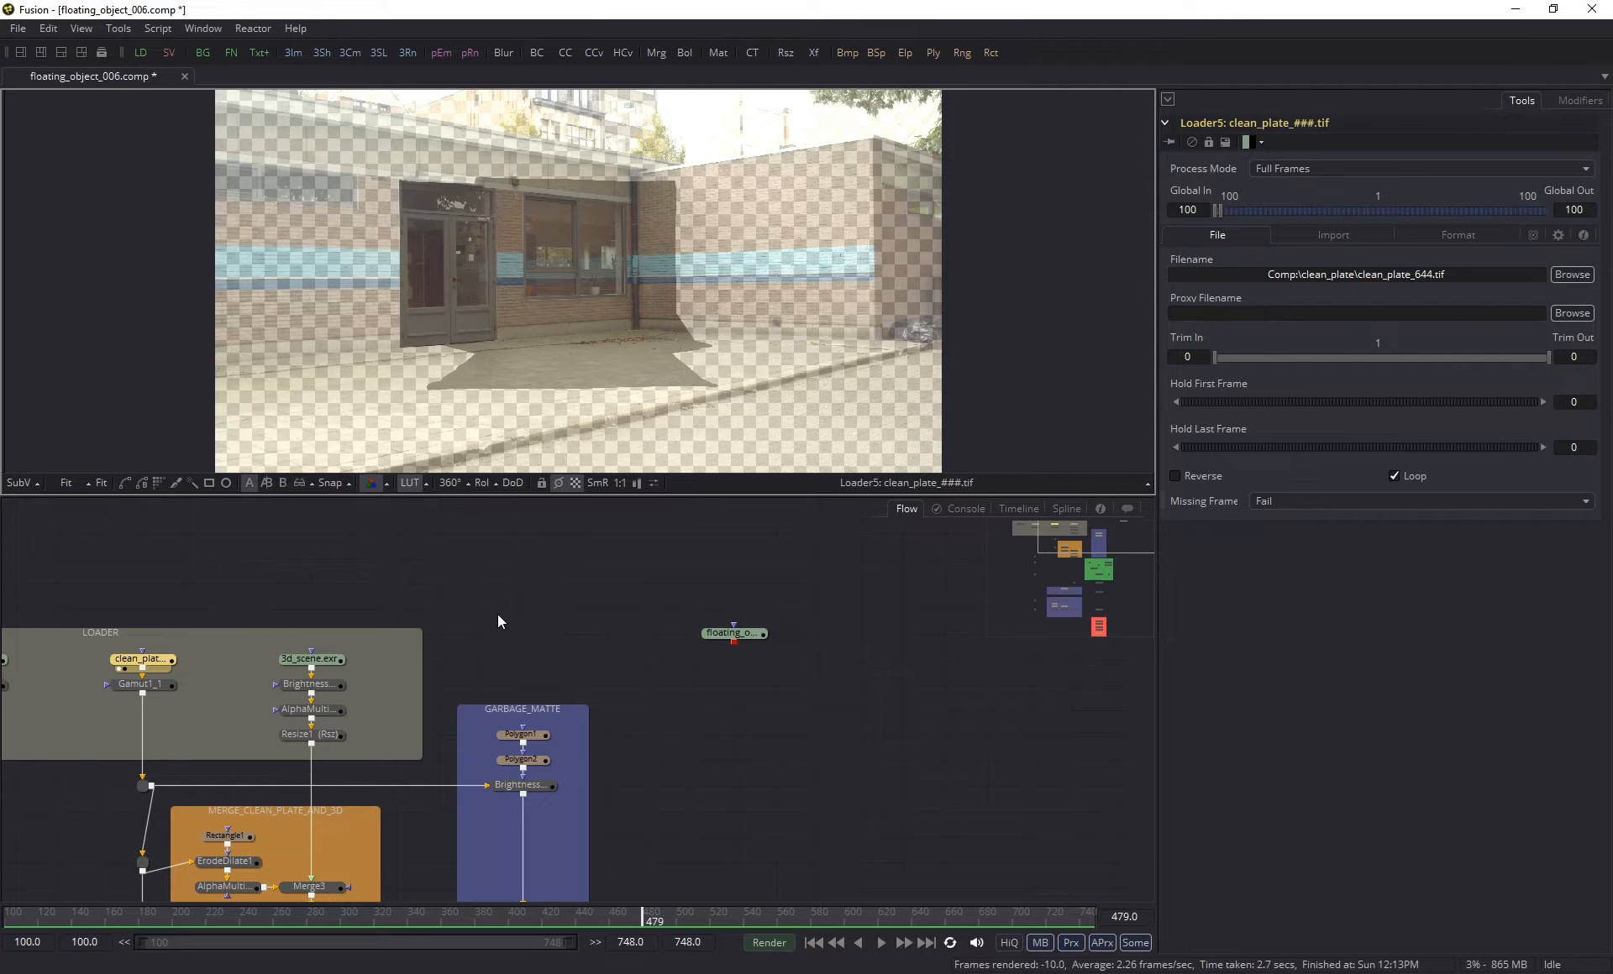
left_click(729, 632)
key("1")
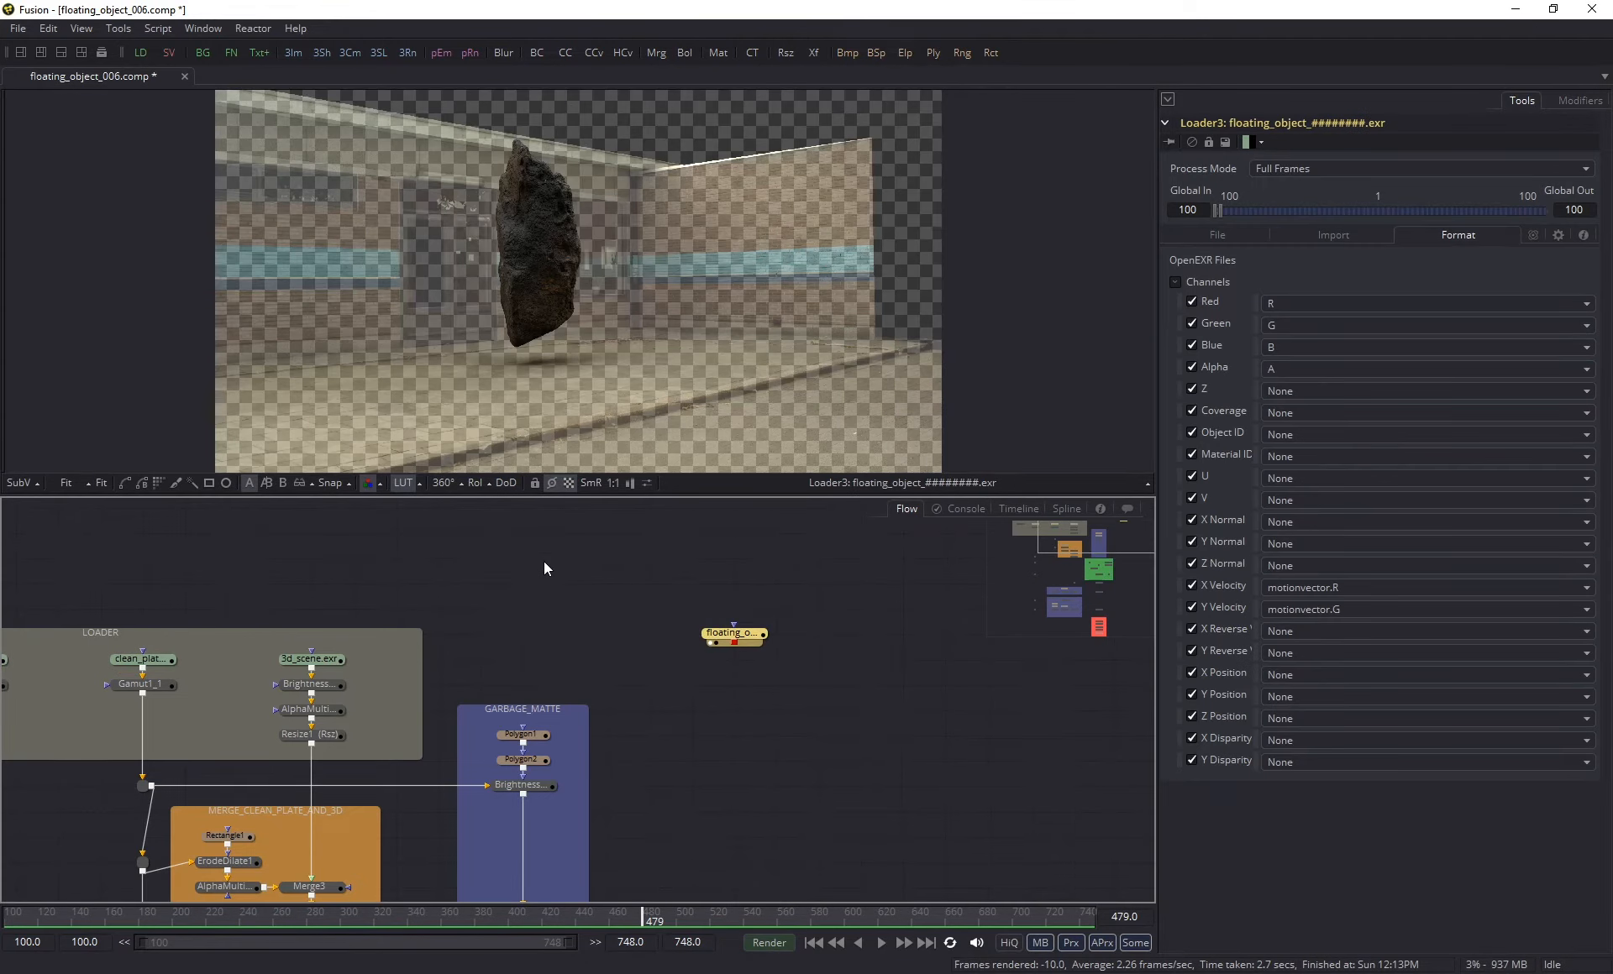
- Move the floating_object EXR loader slightly up in the flow and add a Vector Motion Blur node after it
mouse_move(727, 645)
left_mouse_down()
mouse_move(678, 625)
mouse_move(727, 620)
left_mouse_up()
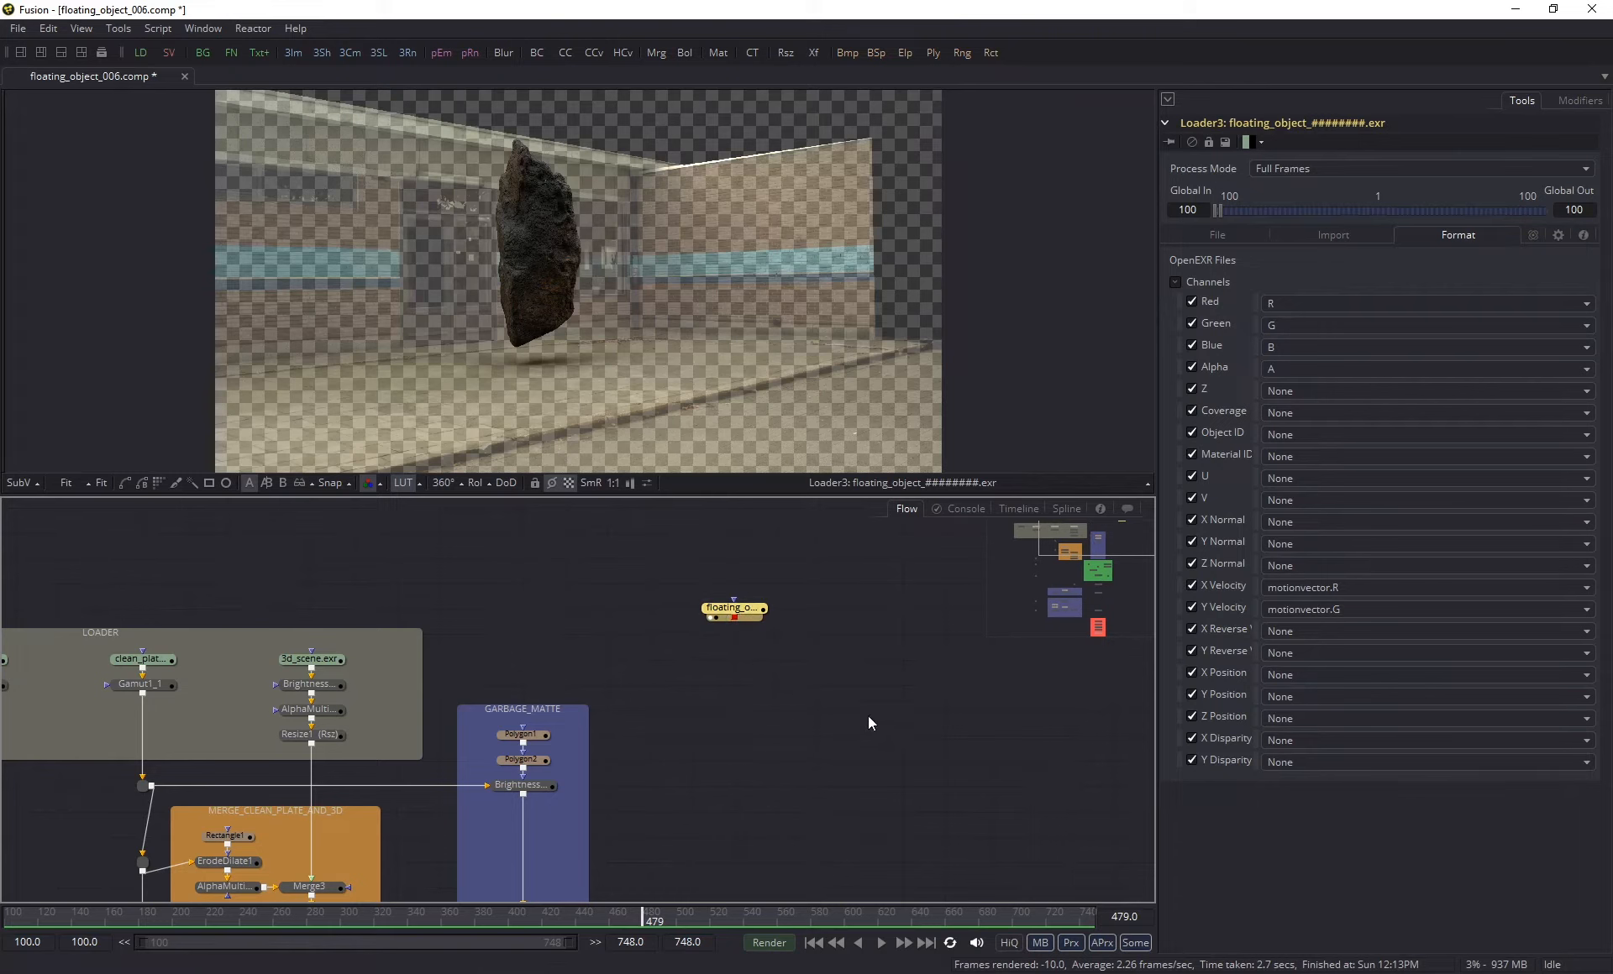
key("shift+space")
type("vec")
key("Down")
key("Return")
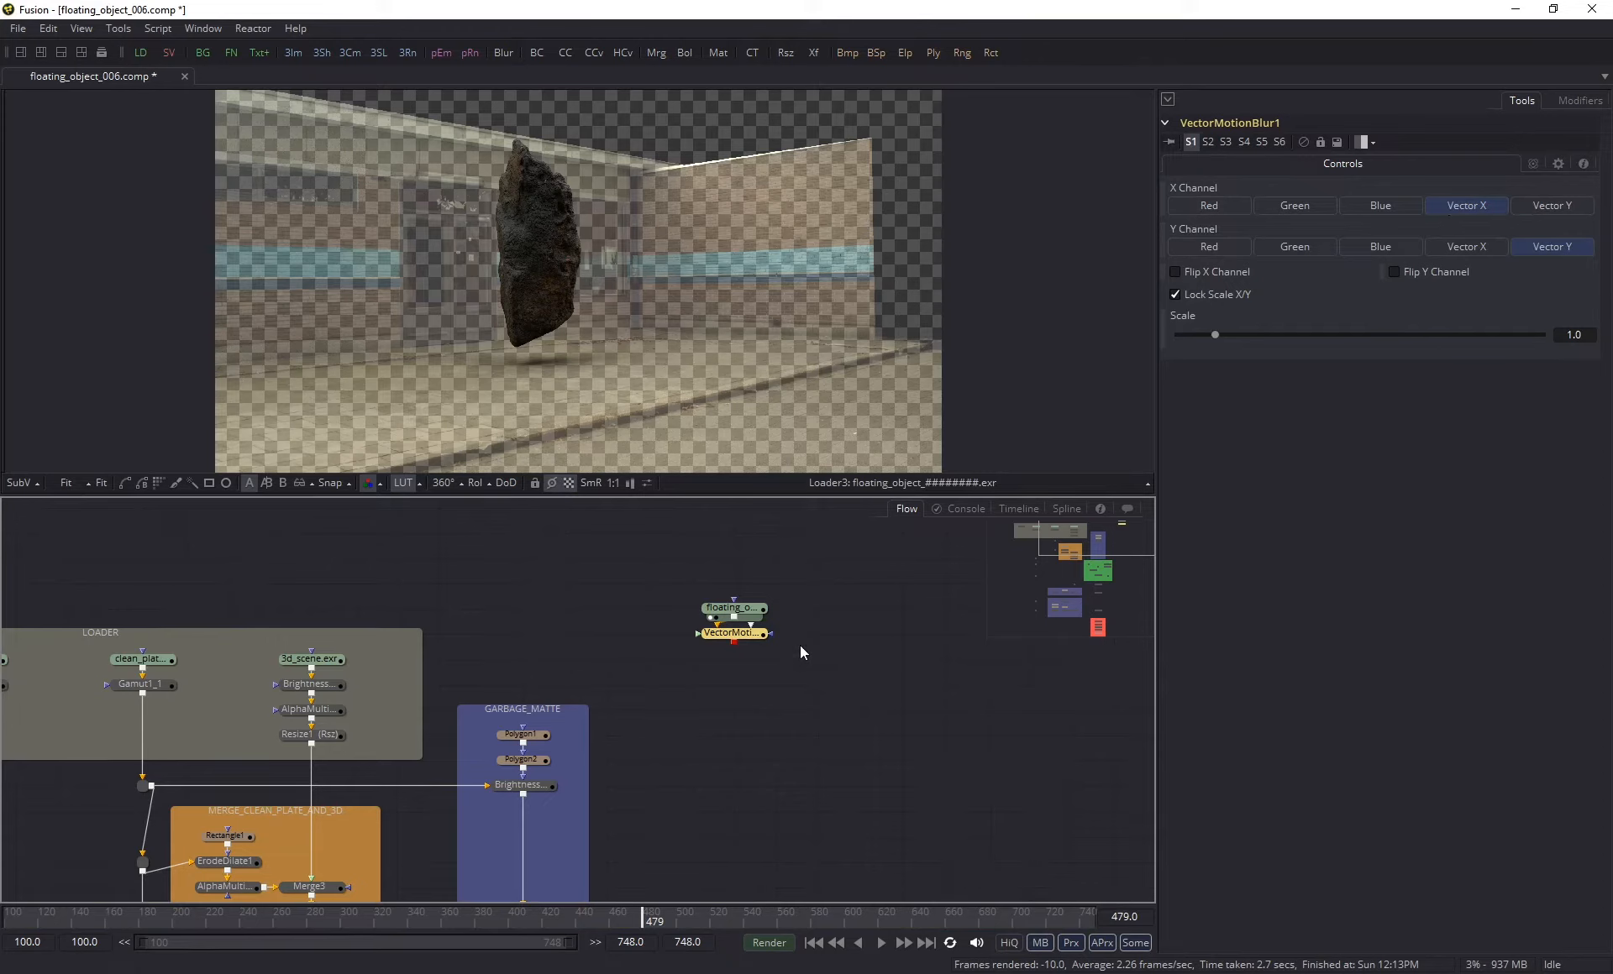
- Inspect the rock close up in the viewer, first from the EXR loader and again with the VectorMotionBlur1 output
left_click(381, 486)
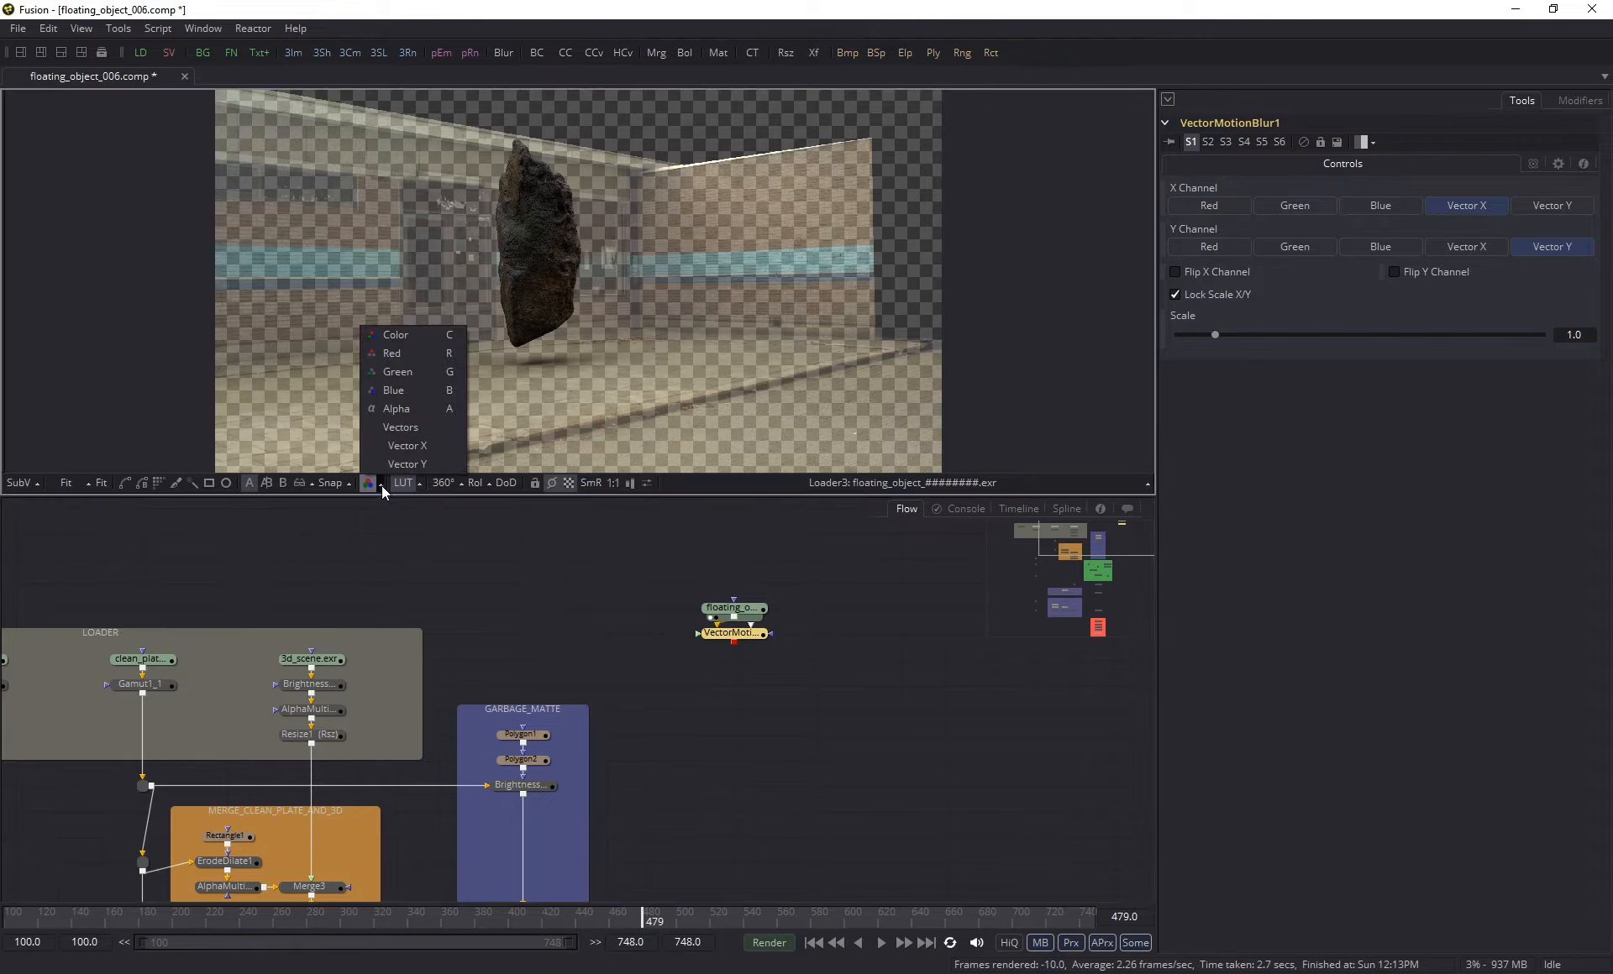
left_click(495, 574)
scroll(521, 154, "up", 3)
scroll(519, 207, "down", 1)
scroll(519, 199, "up", 10, "ctrl")
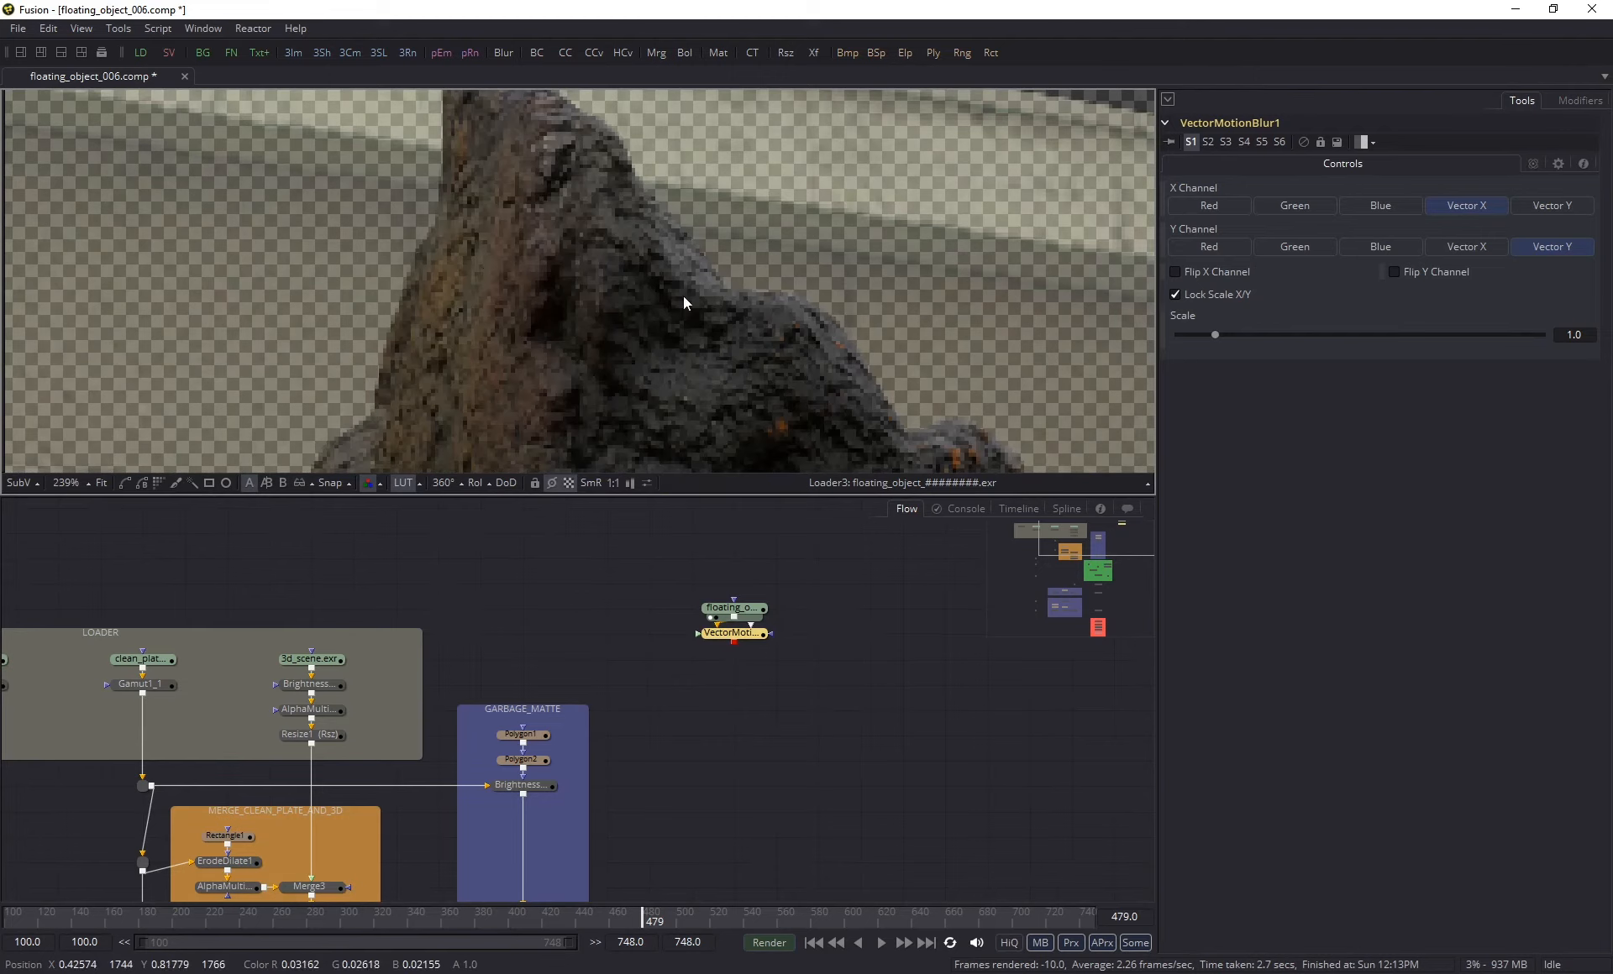
scroll(680, 290, "up", 3)
middle_click_drag(647, 264, 552, 257)
middle_click_drag(701, 249, 556, 359)
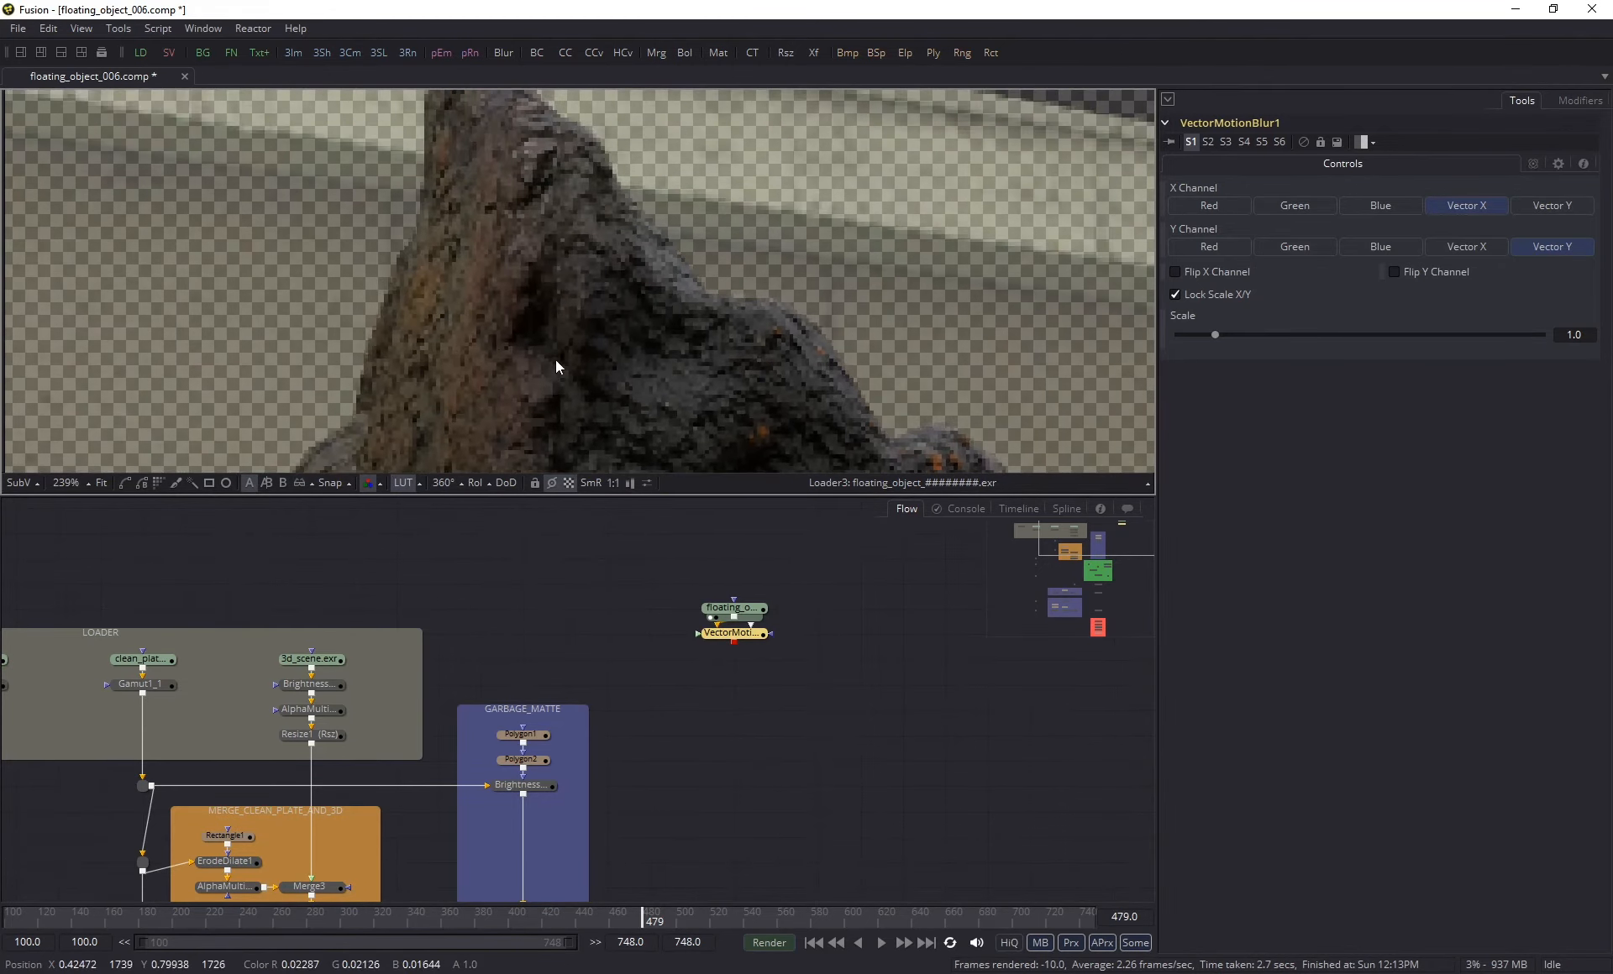
middle_click_drag(467, 221, 648, 290)
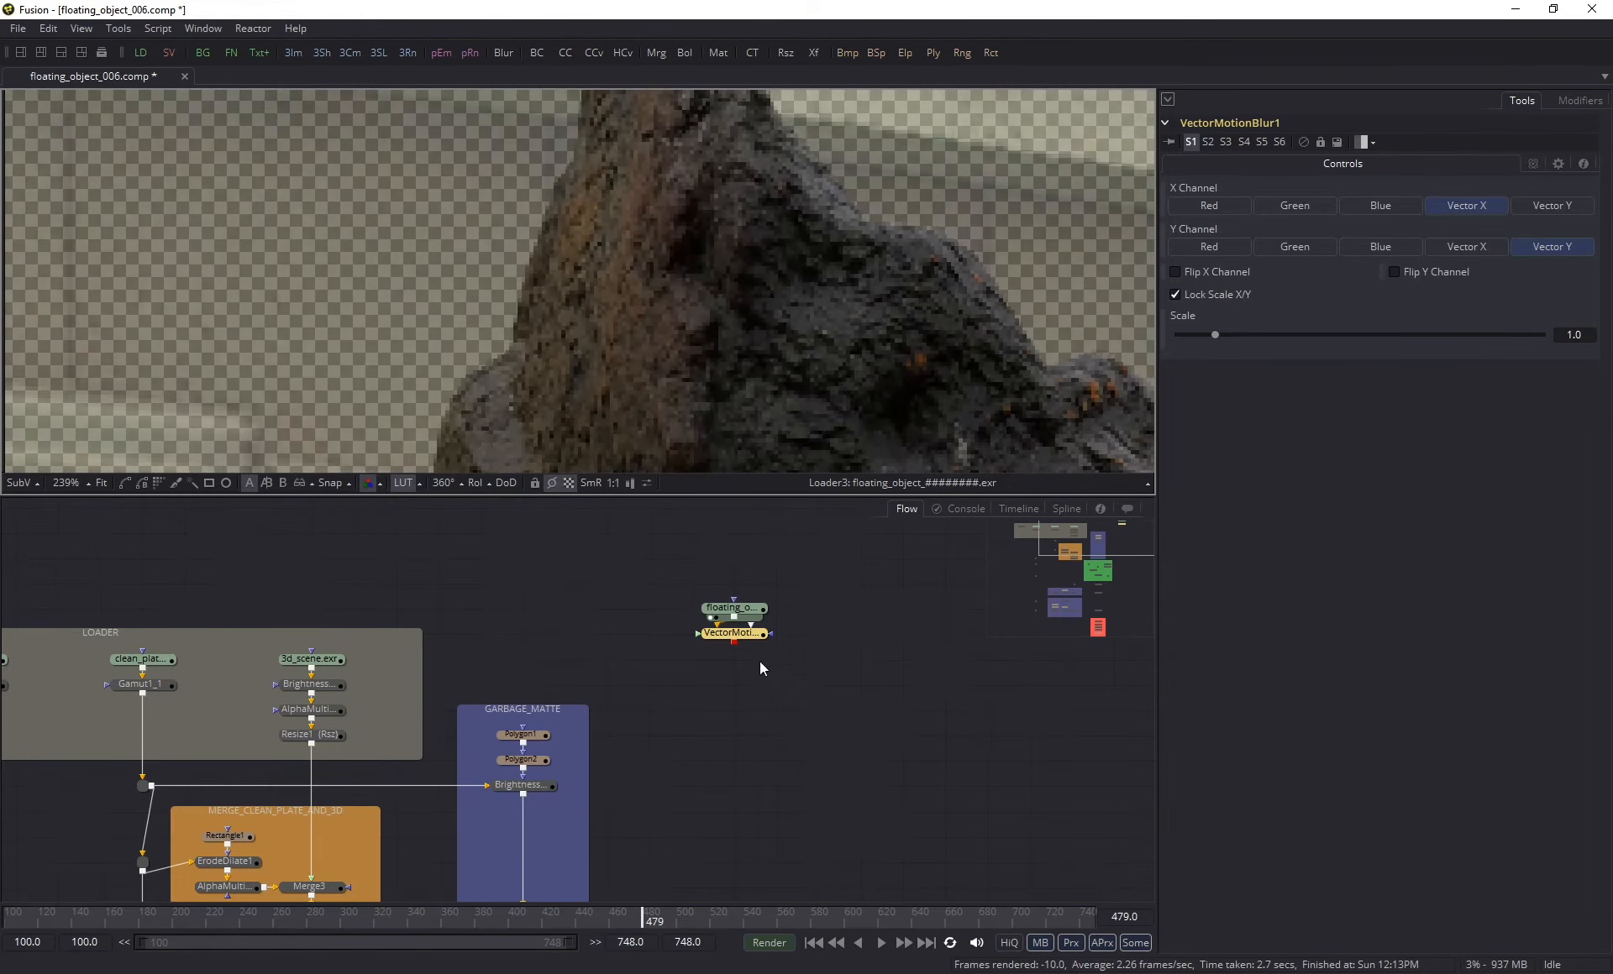
key("1")
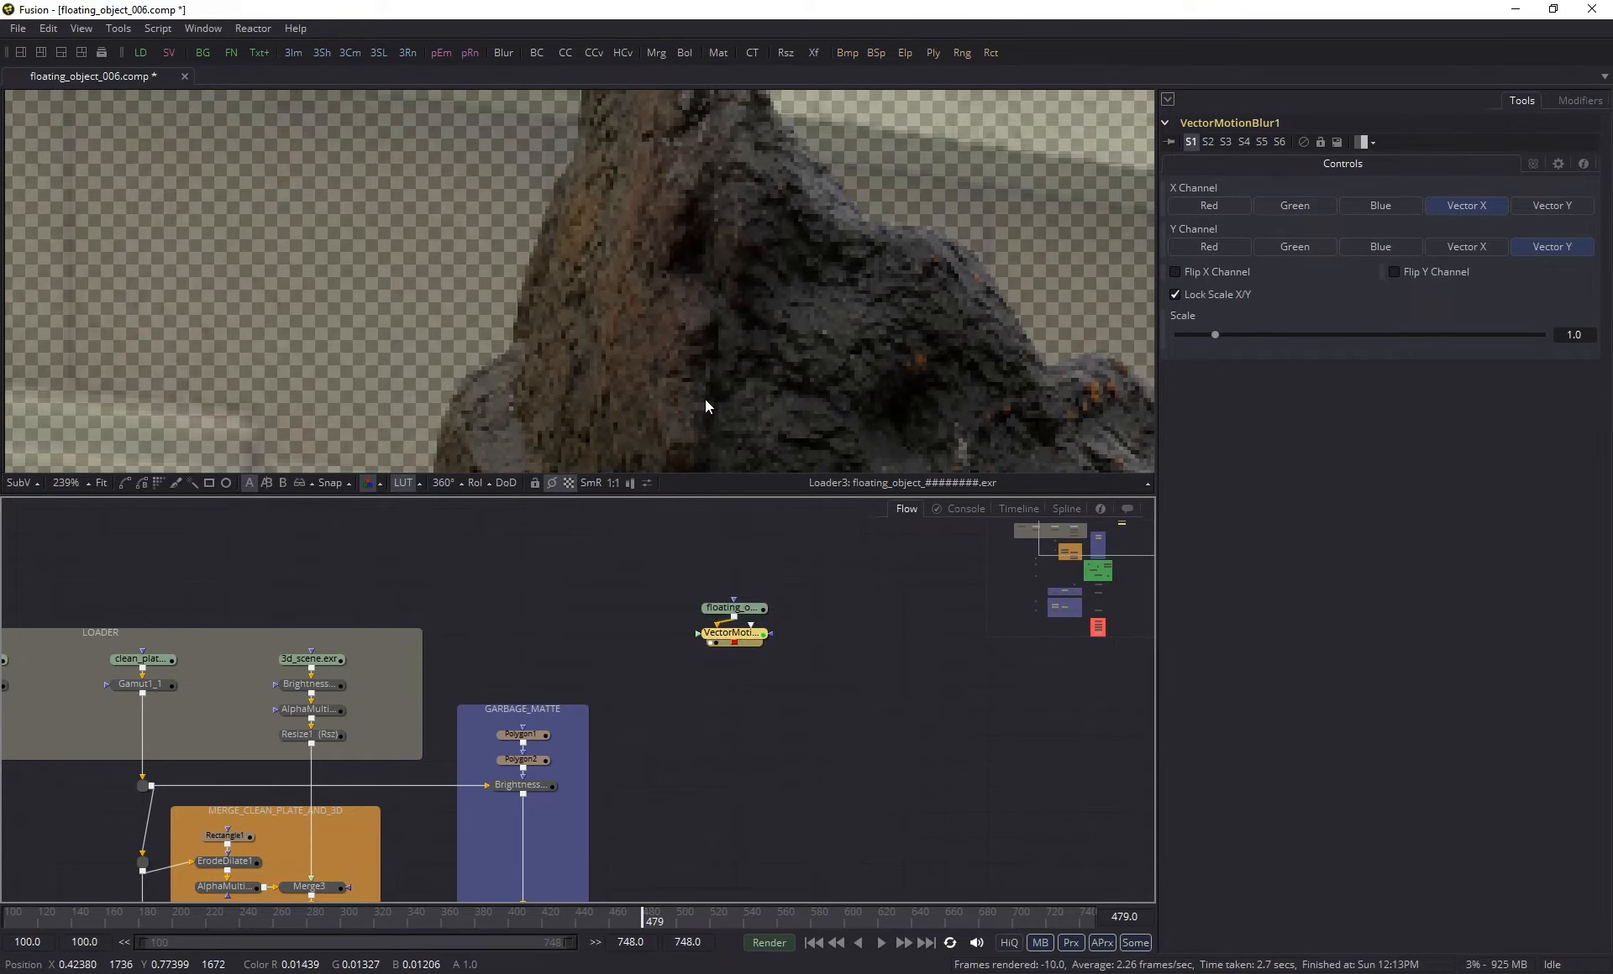
scroll(571, 244, "down", 2, "ctrl")
middle_click_drag(565, 235, 516, 241)
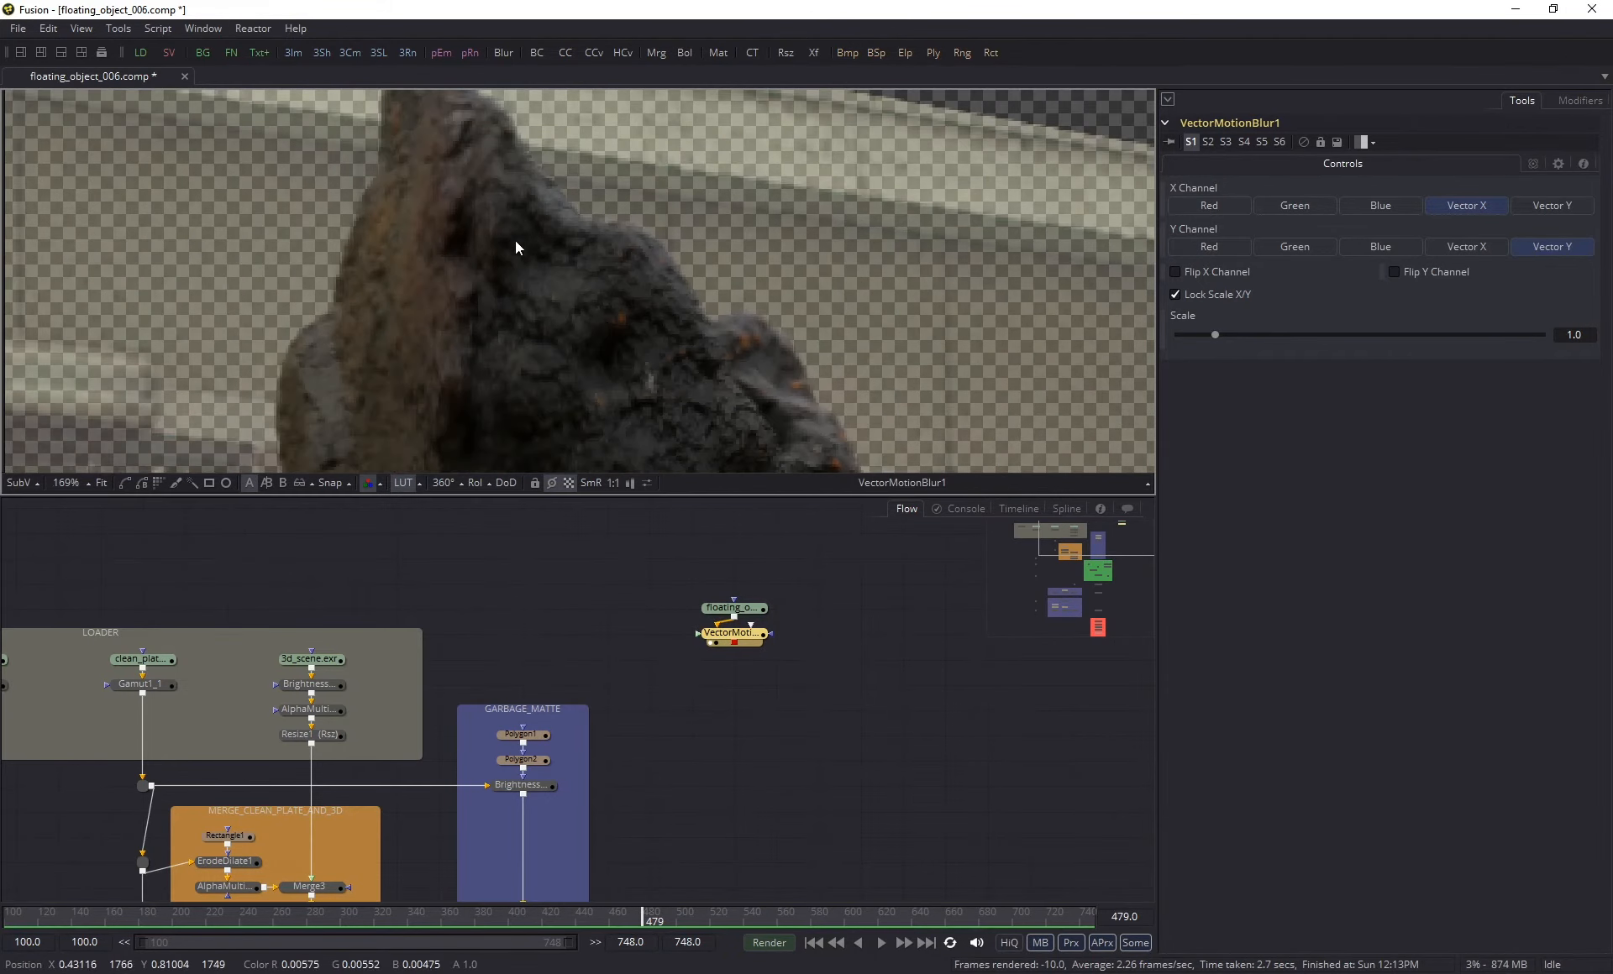
middle_click_drag(663, 420, 670, 274)
- Move the EXR loader and VectorMotionBlur1 beside 3d_scene.exr and feed the blur output into BrightnessContrast2 in place of 3d_scene.exr
left_click_drag(677, 593, 335, 678)
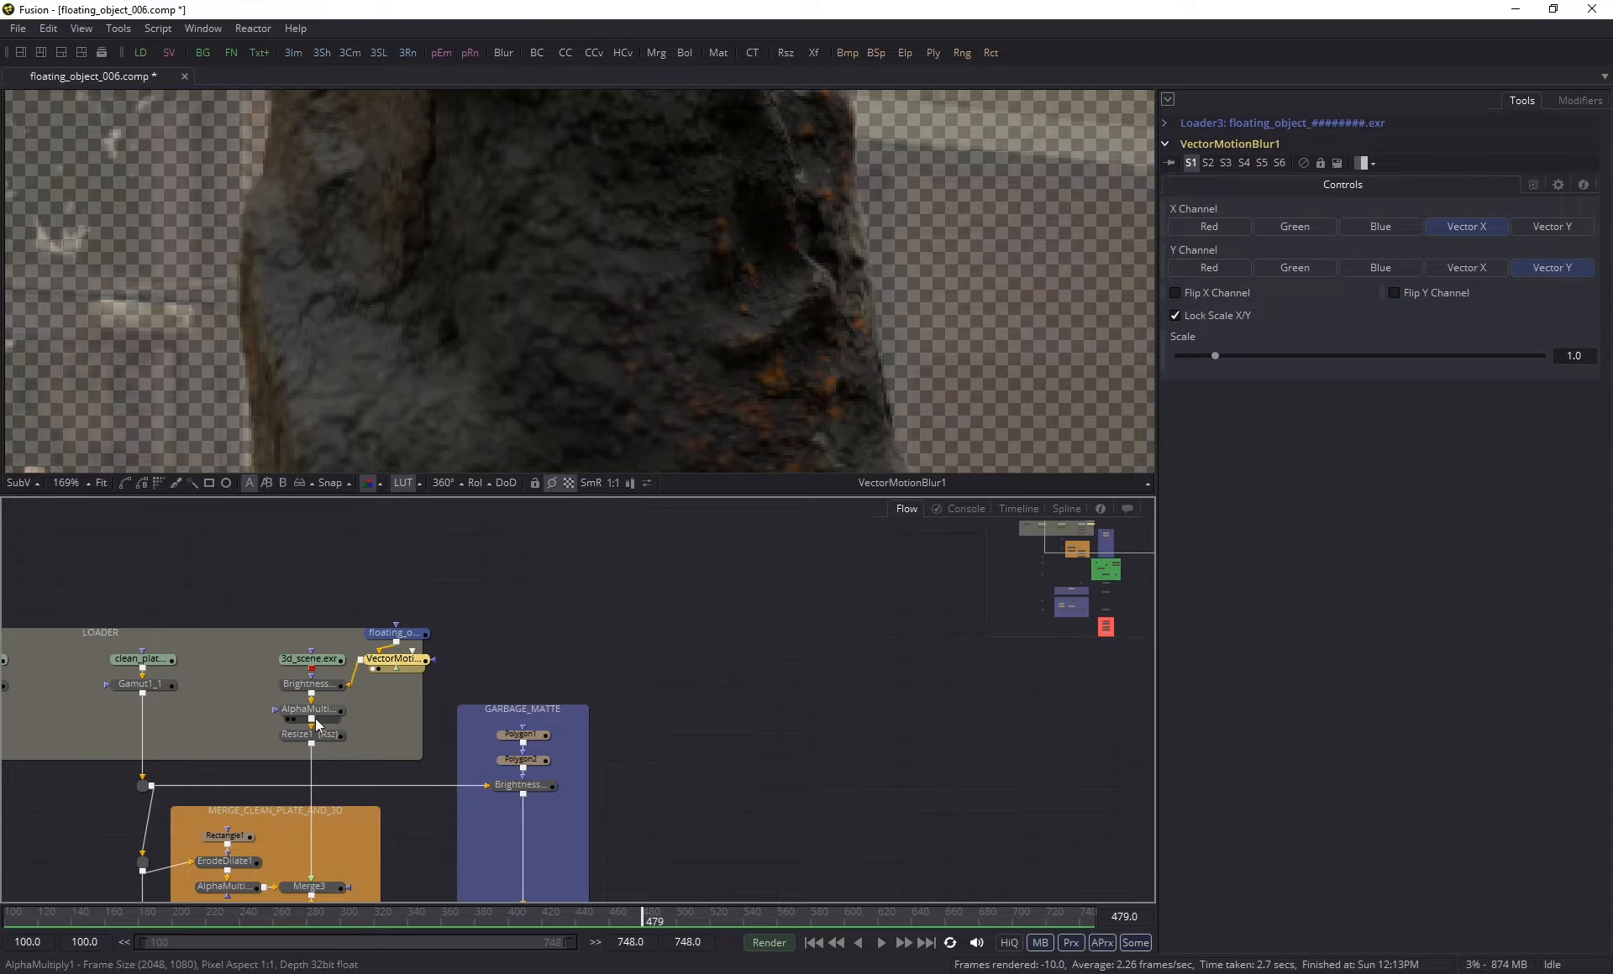
left_click(335, 682)
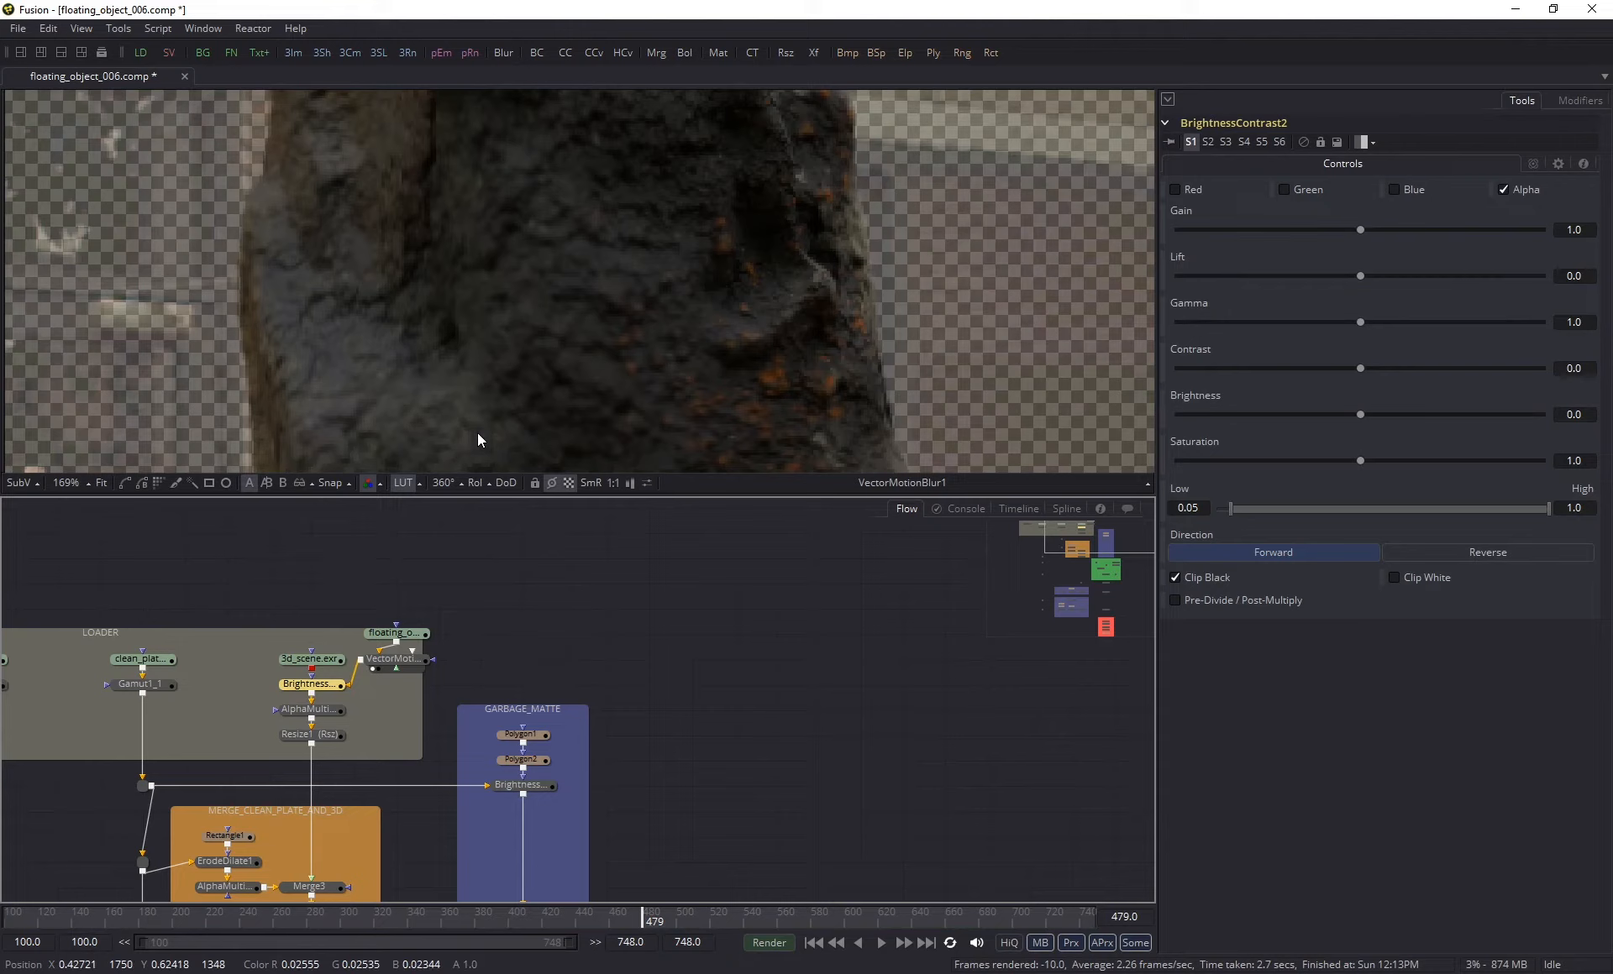
- Show the Crop2 node of the CROP_AND_SAVE group in the viewer and examine the rock's lower edge
scroll(718, 714, "down", 10)
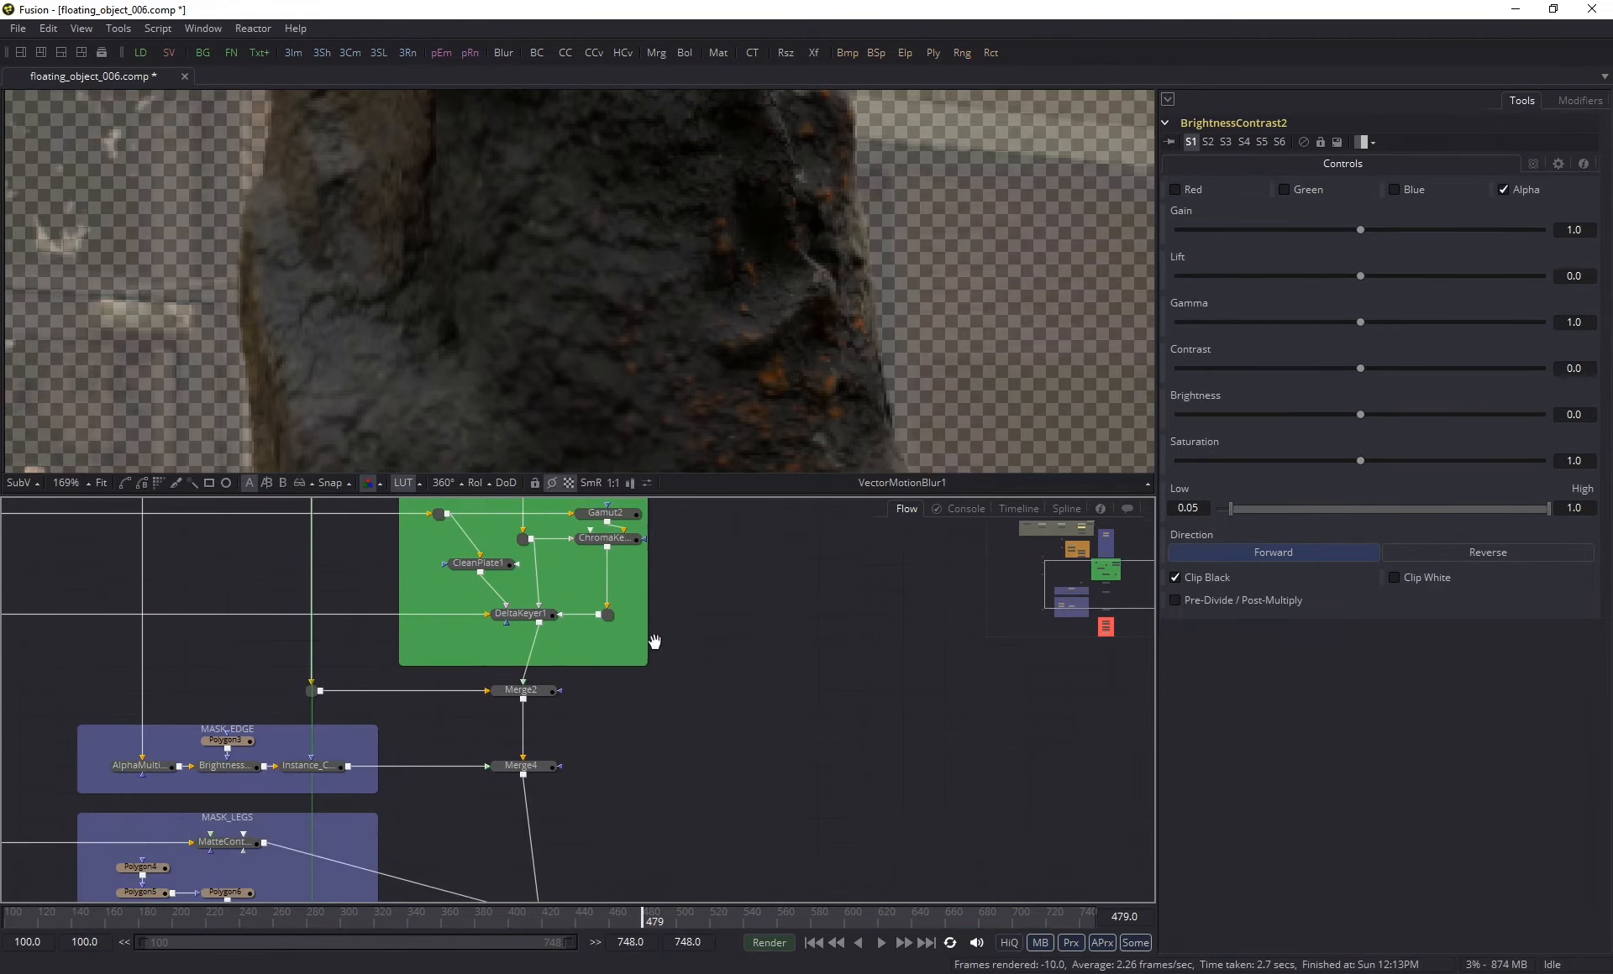
scroll(634, 794, "down", 8)
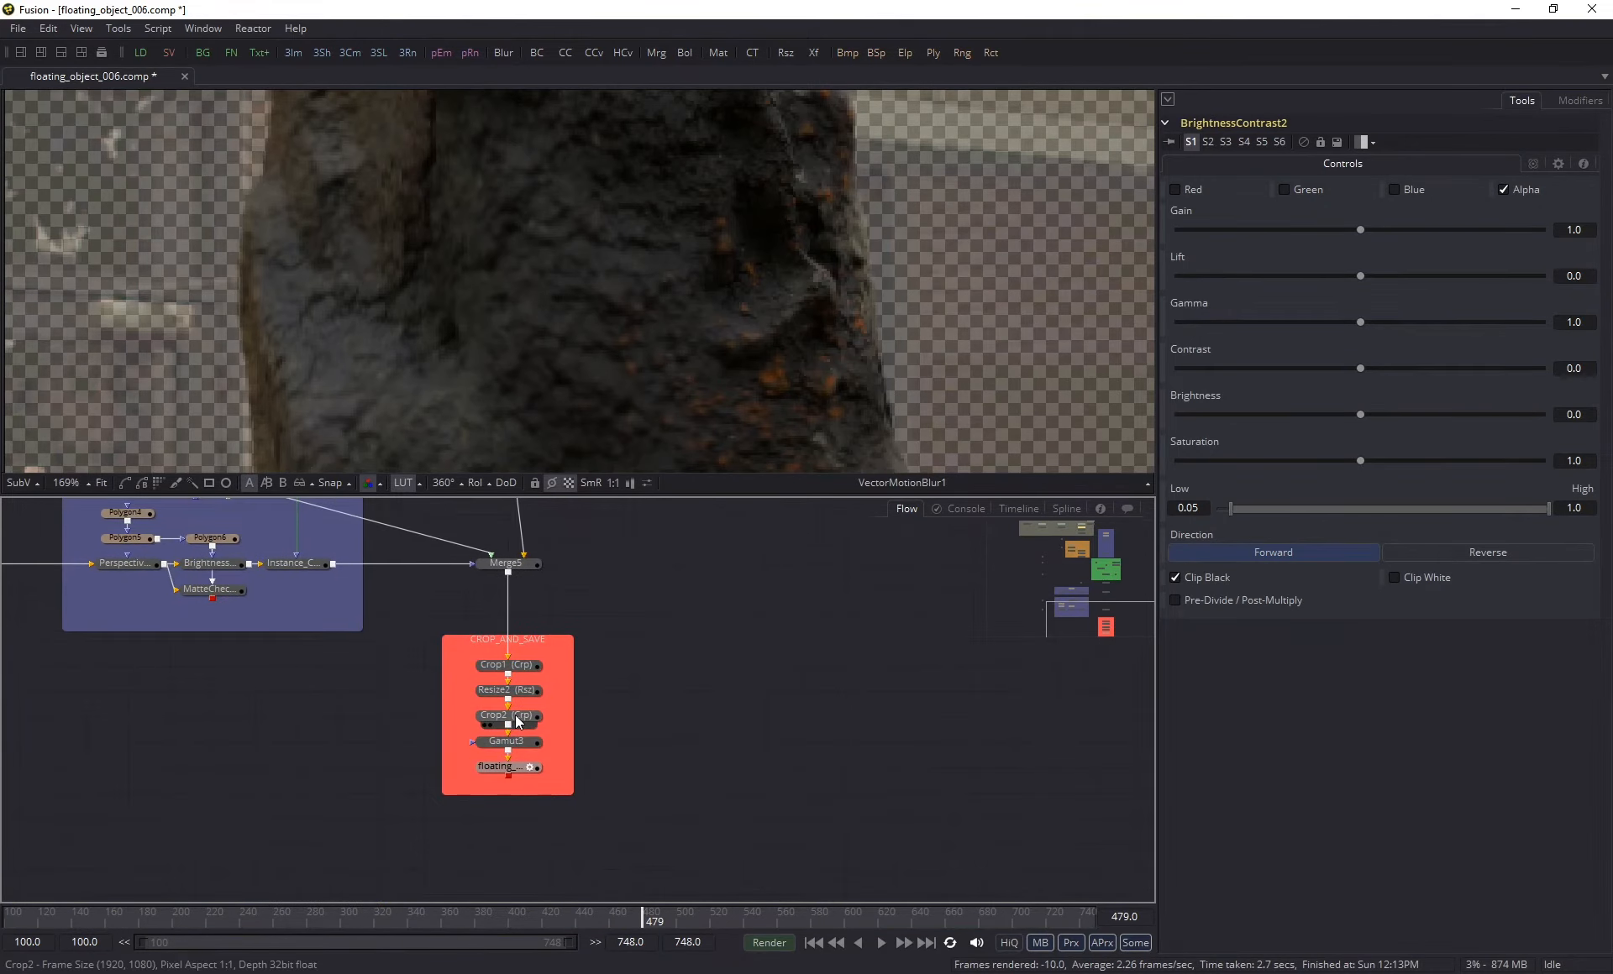
left_click(518, 718)
key("1")
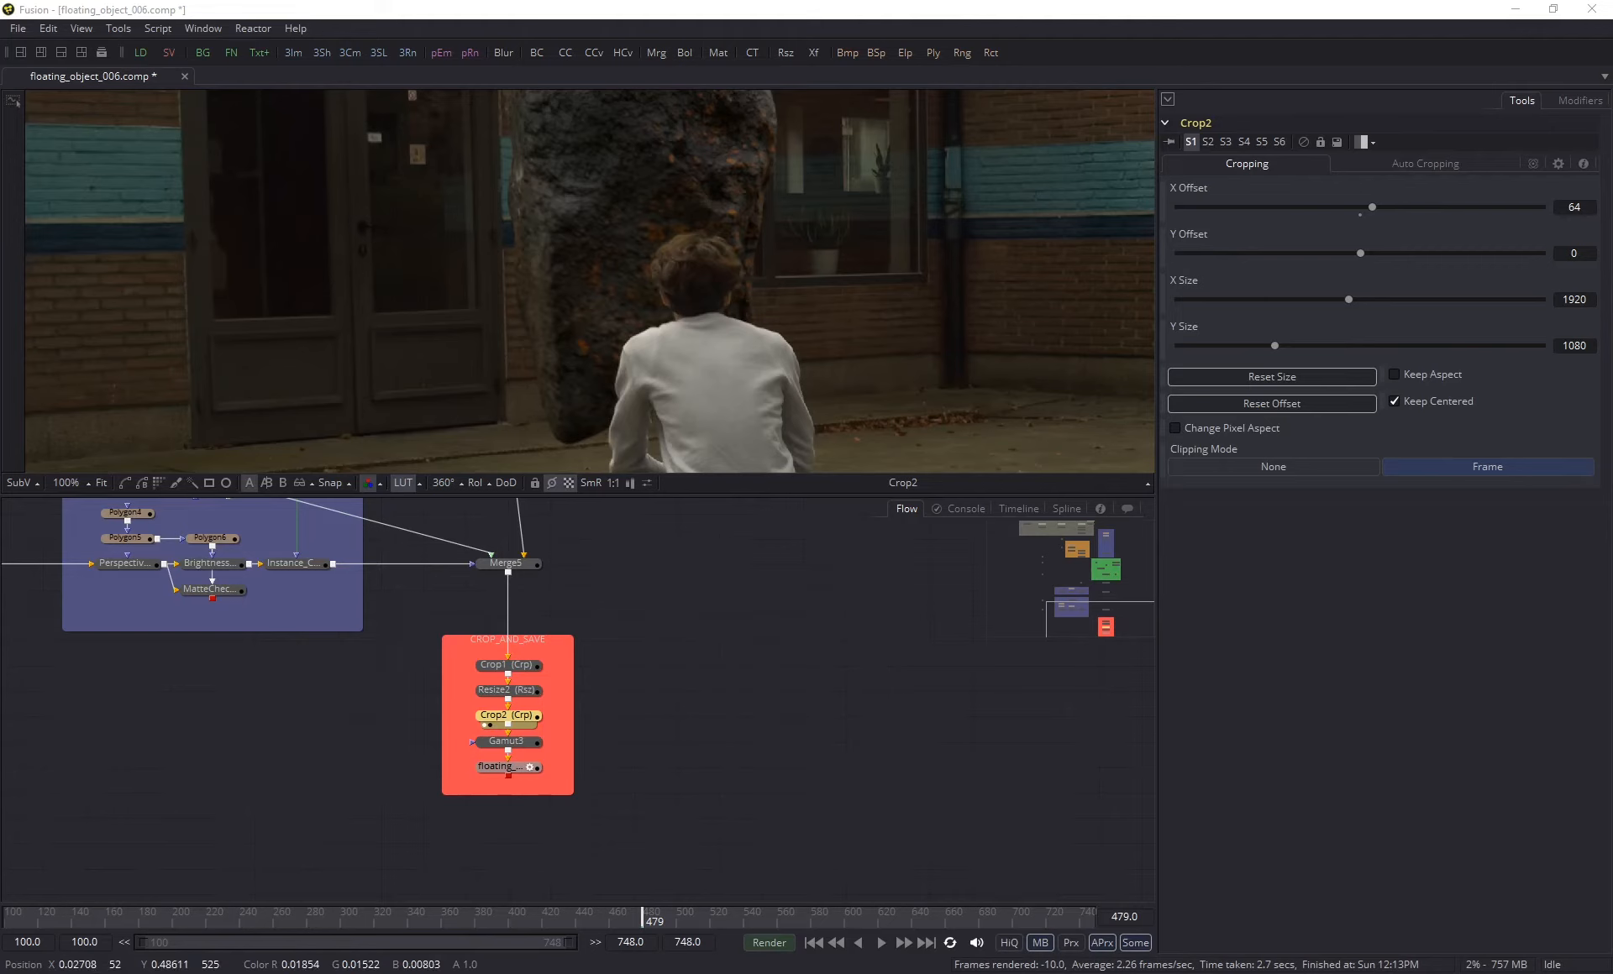
scroll(572, 381, "up", 3, "ctrl")
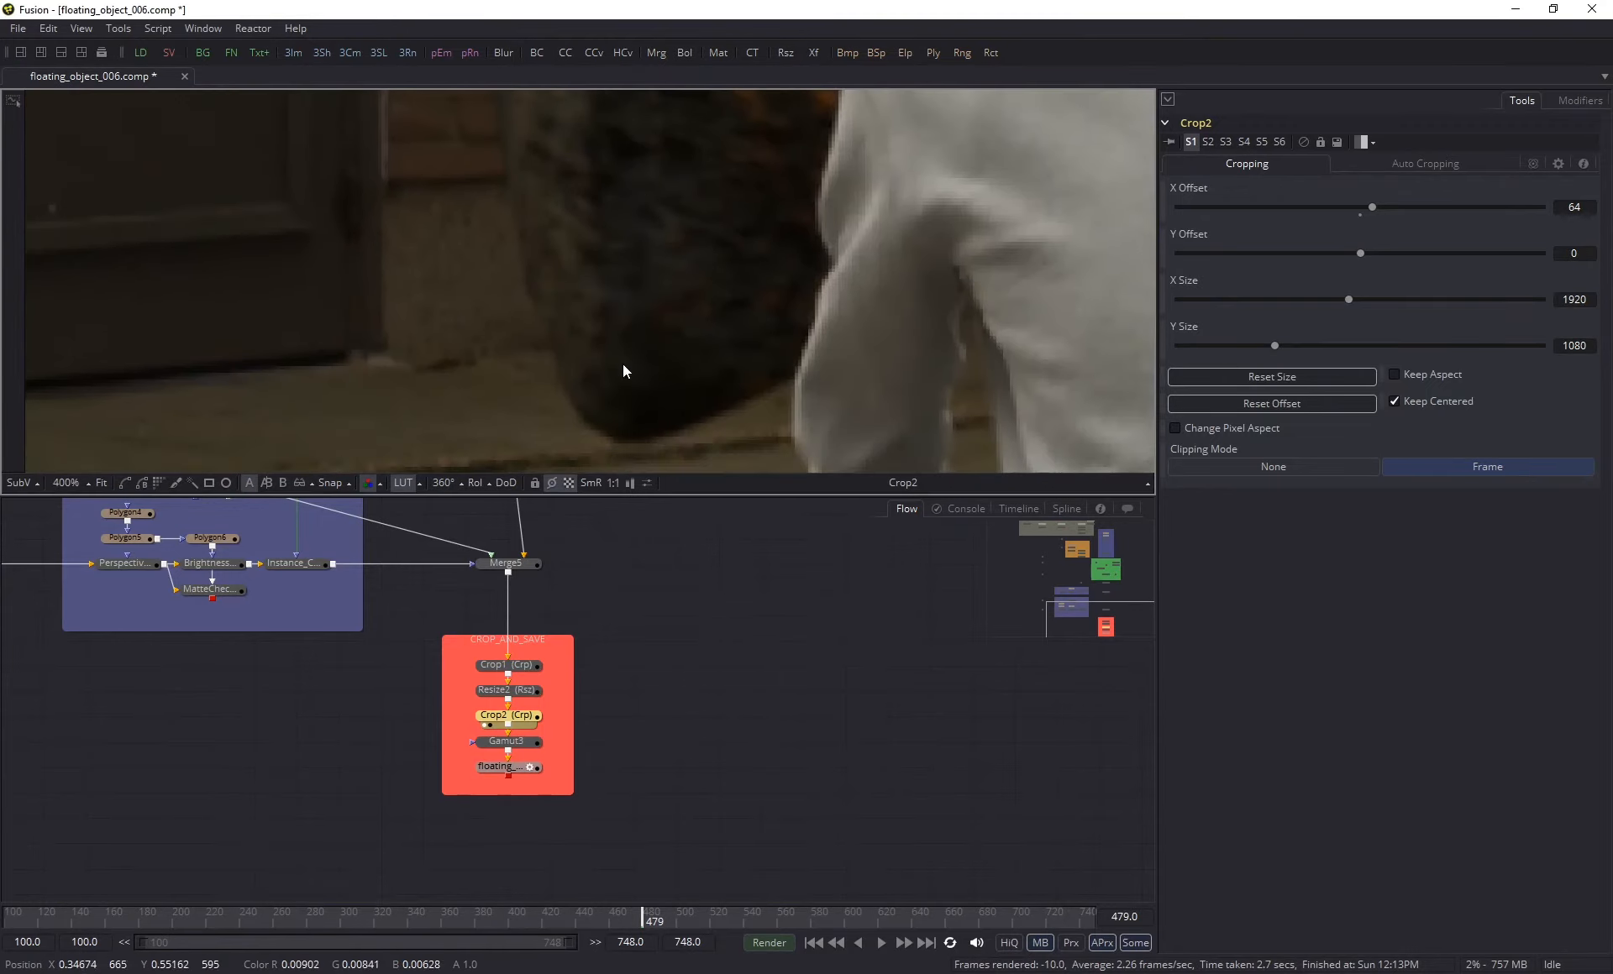
- Turn VectorMotionBlur1 off and on again to compare the final composite with and without motion blur
scroll(689, 583, "down", 4, "ctrl")
middle_click_drag(683, 574, 741, 835)
scroll(682, 595, "up", 3, "ctrl")
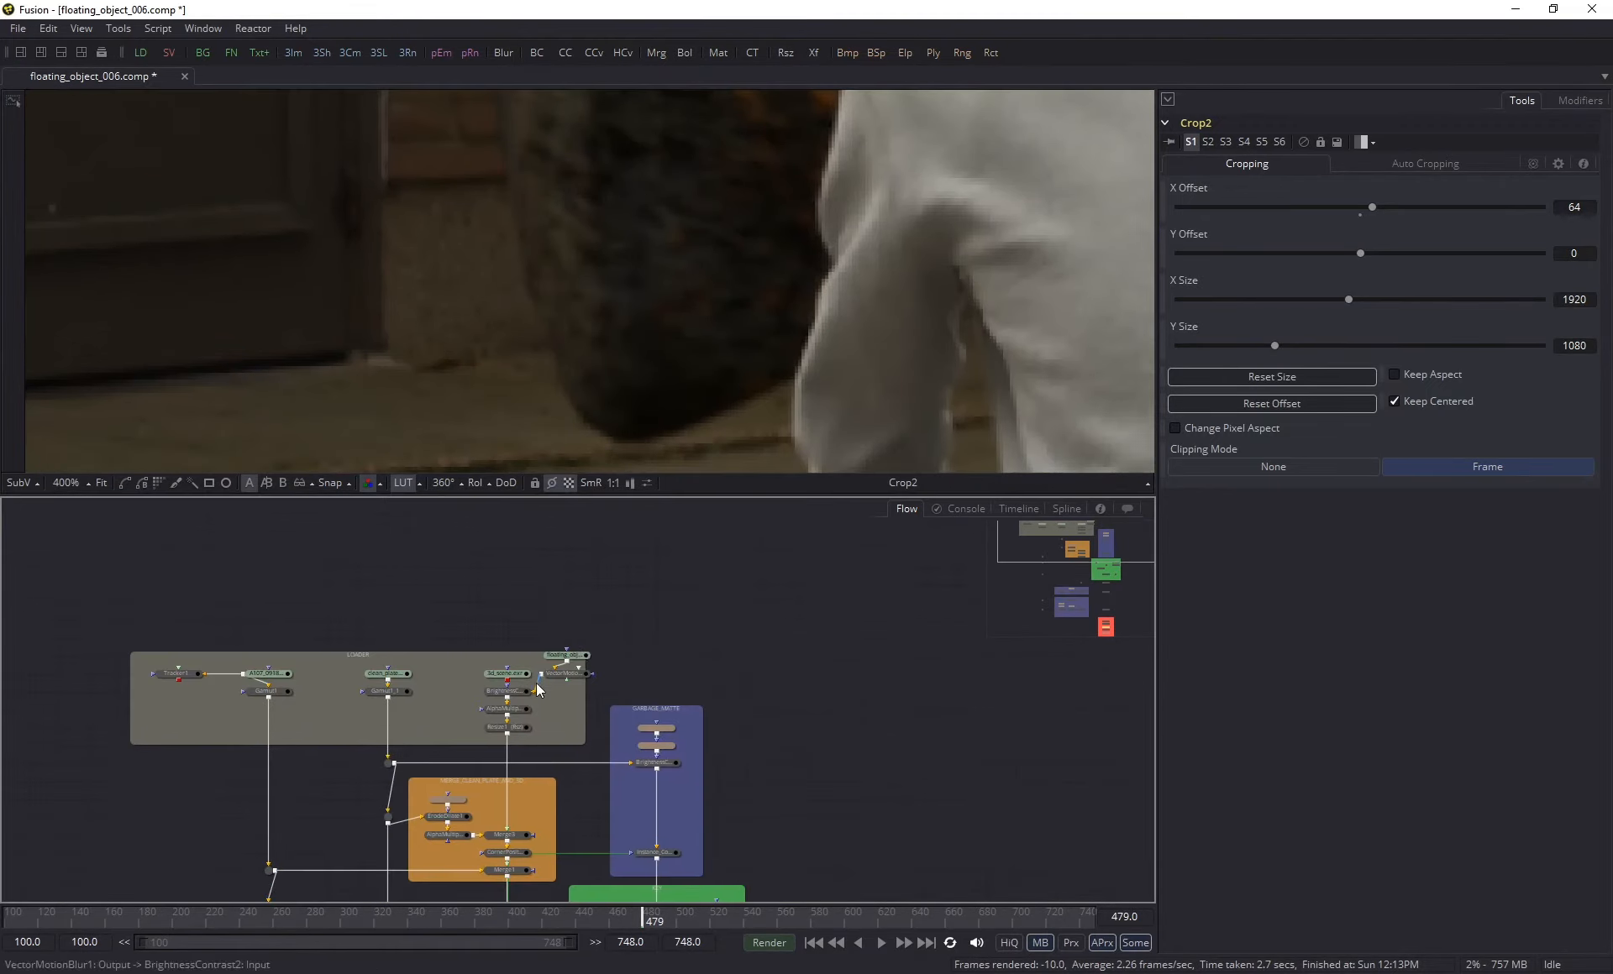
scroll(538, 691, "up", 3, "ctrl")
left_click(613, 657)
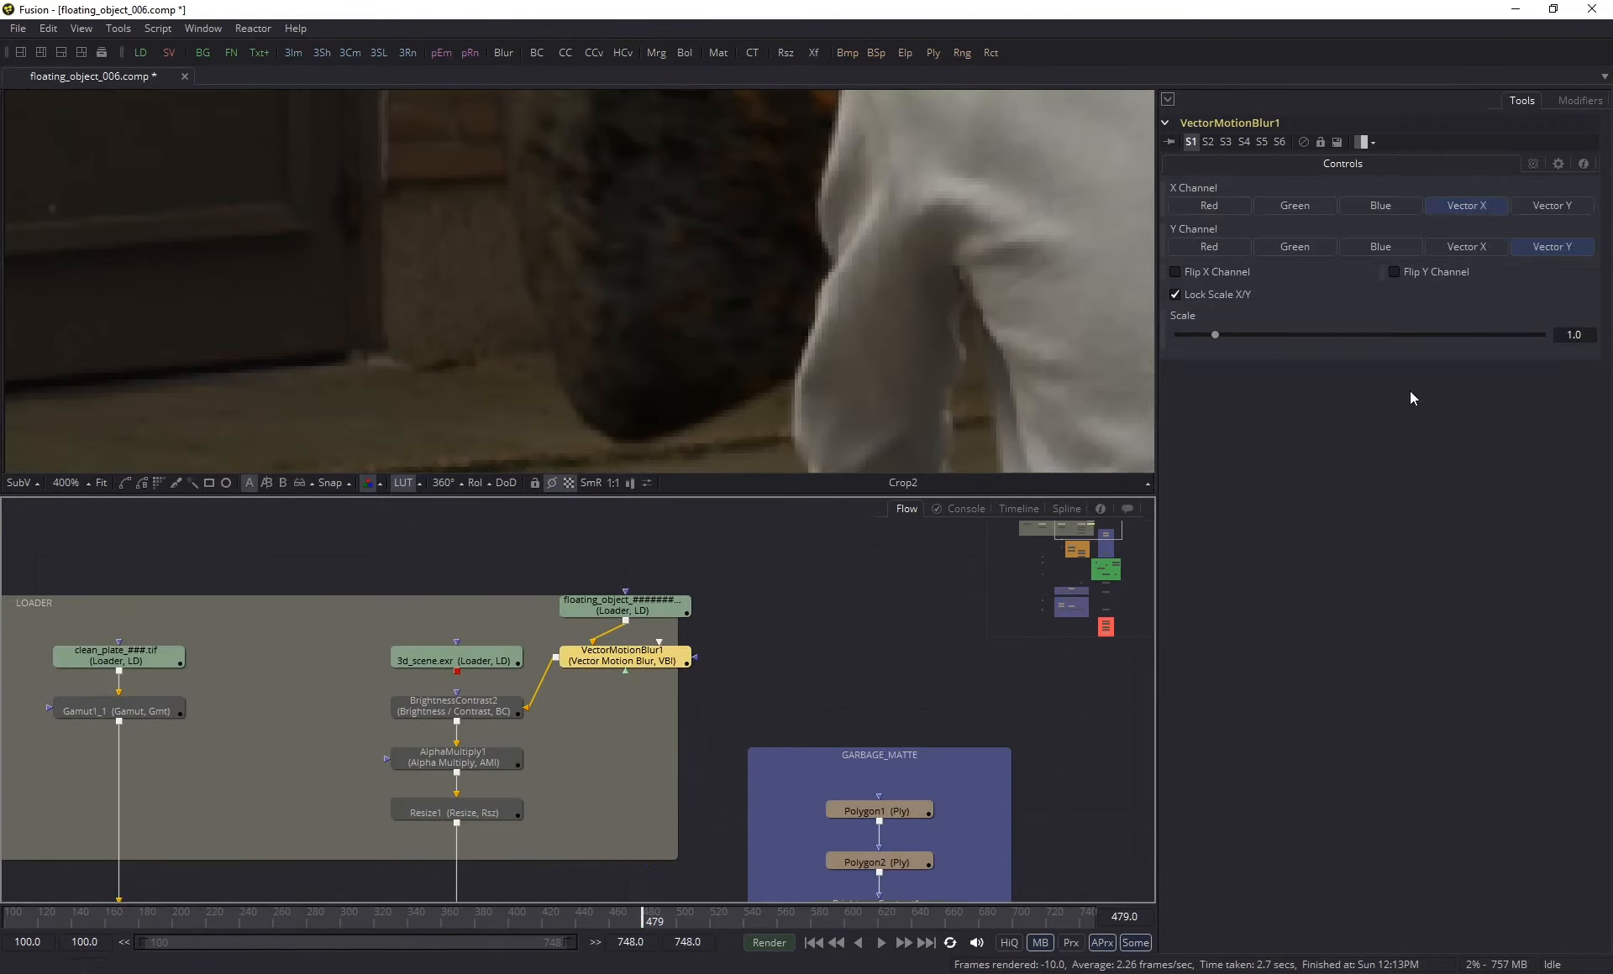
left_click(1304, 142)
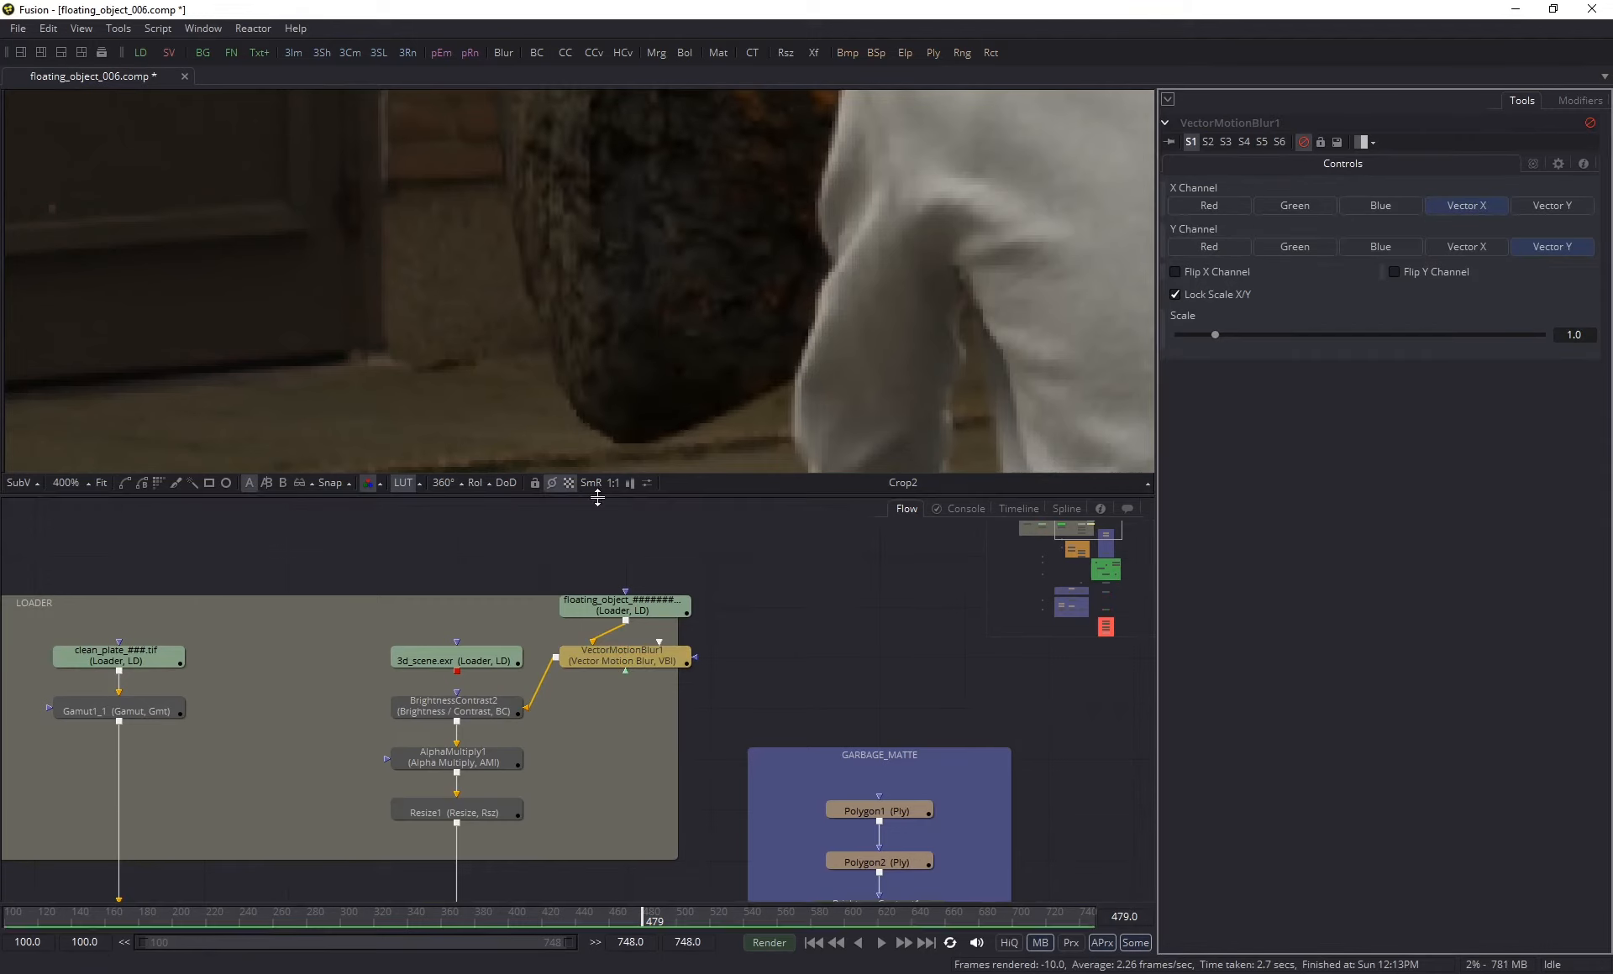
left_click(1303, 143)
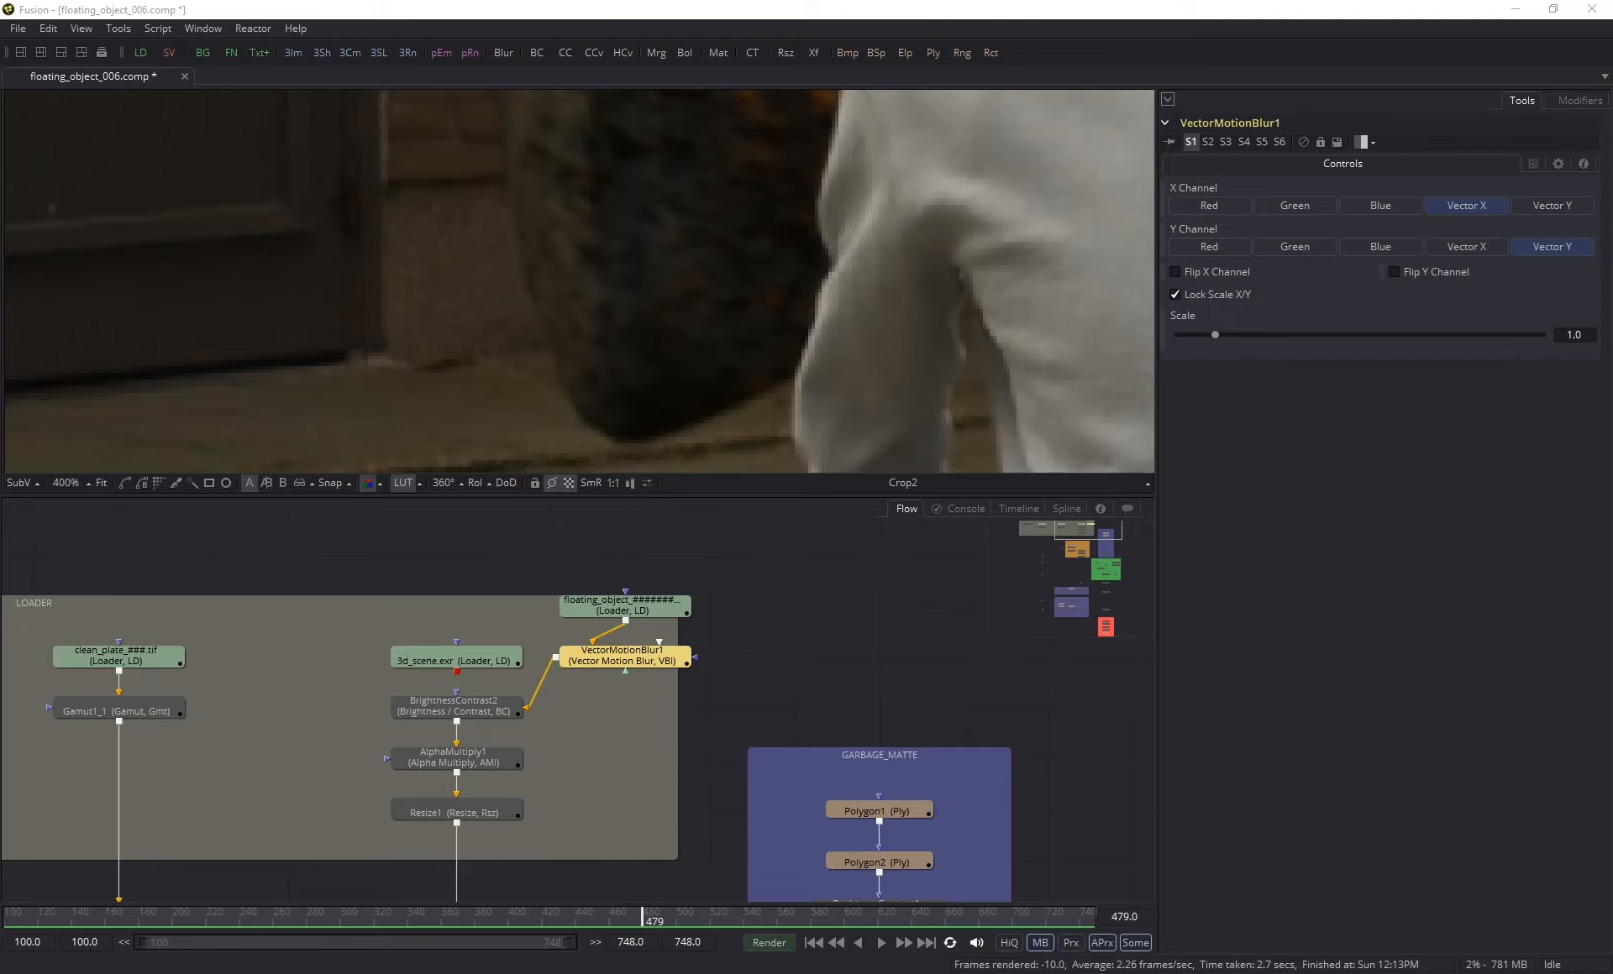
- Set the VectorMotionBlur1 scale to 2 and check the blur on the rock's lower edge
scroll(556, 388, "down", 1, "ctrl")
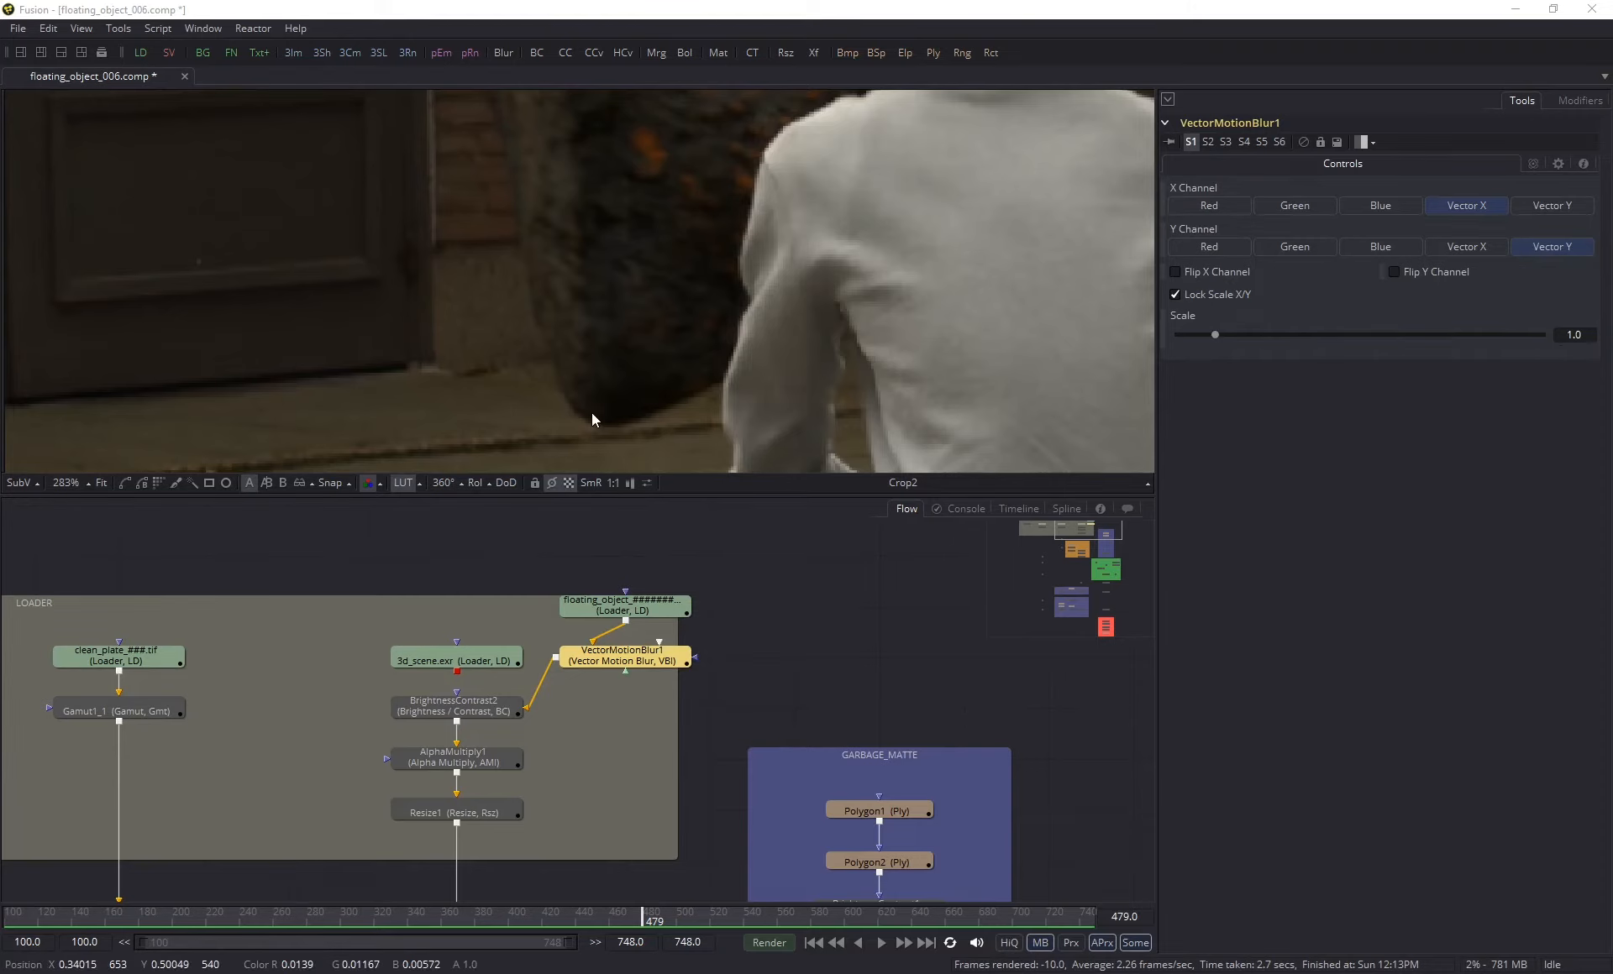
scroll(592, 412, "up", 2, "ctrl")
left_click(1573, 335)
type("2")
key("Return")
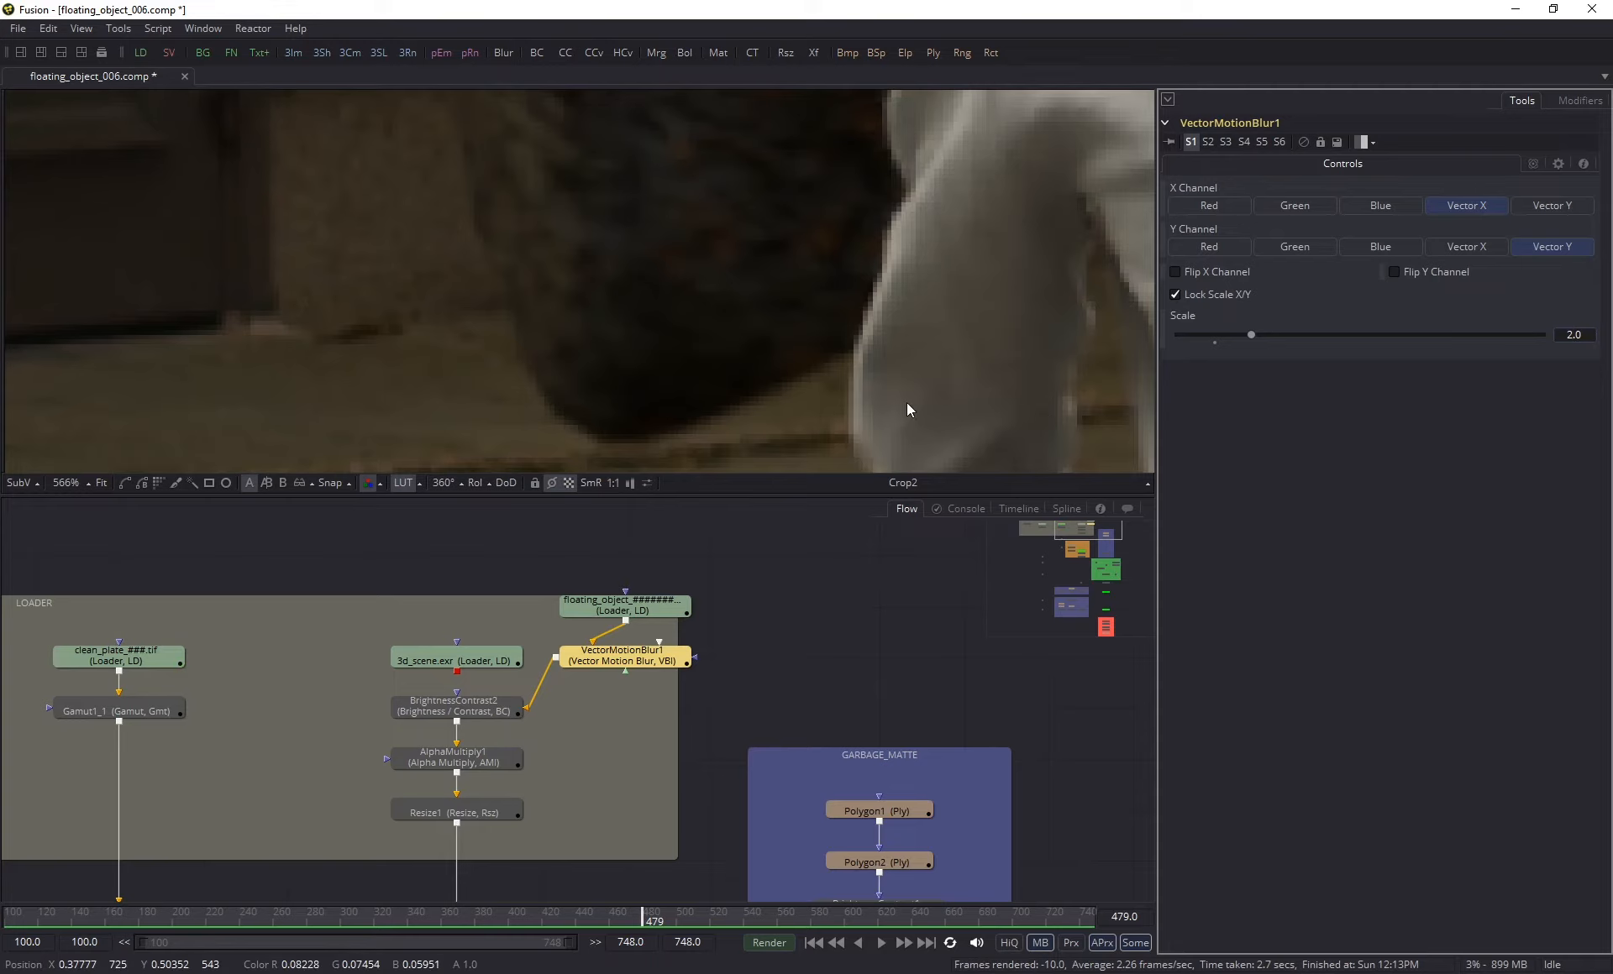
scroll(914, 396, "down", 2, "ctrl")
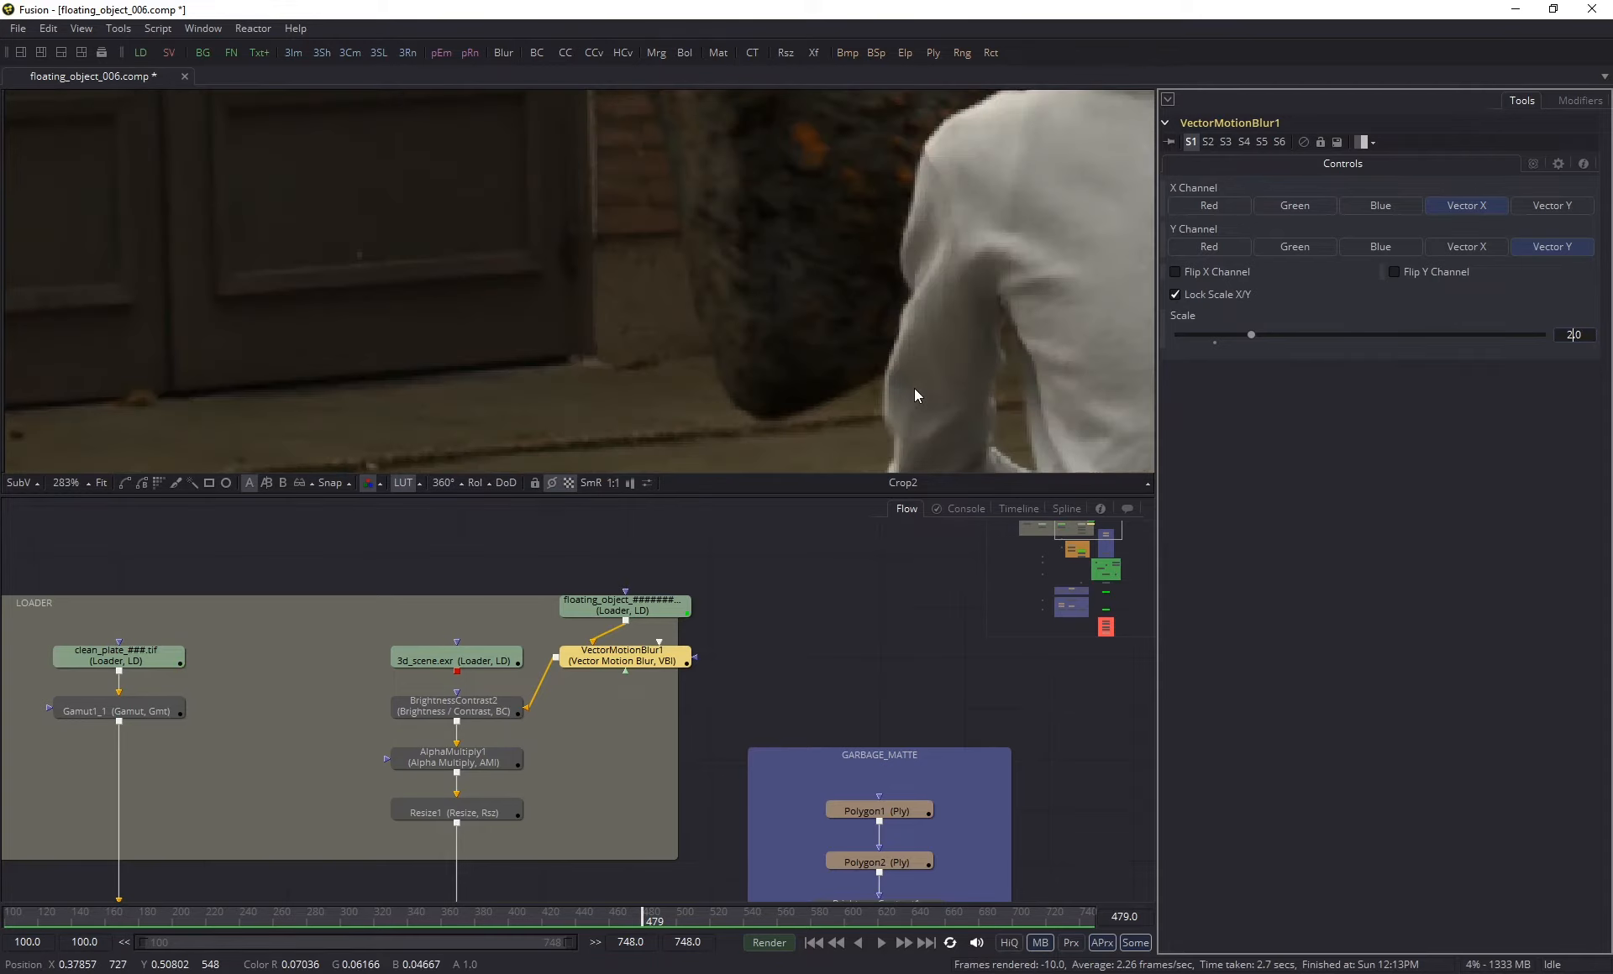
scroll(864, 446, "up", 2, "ctrl")
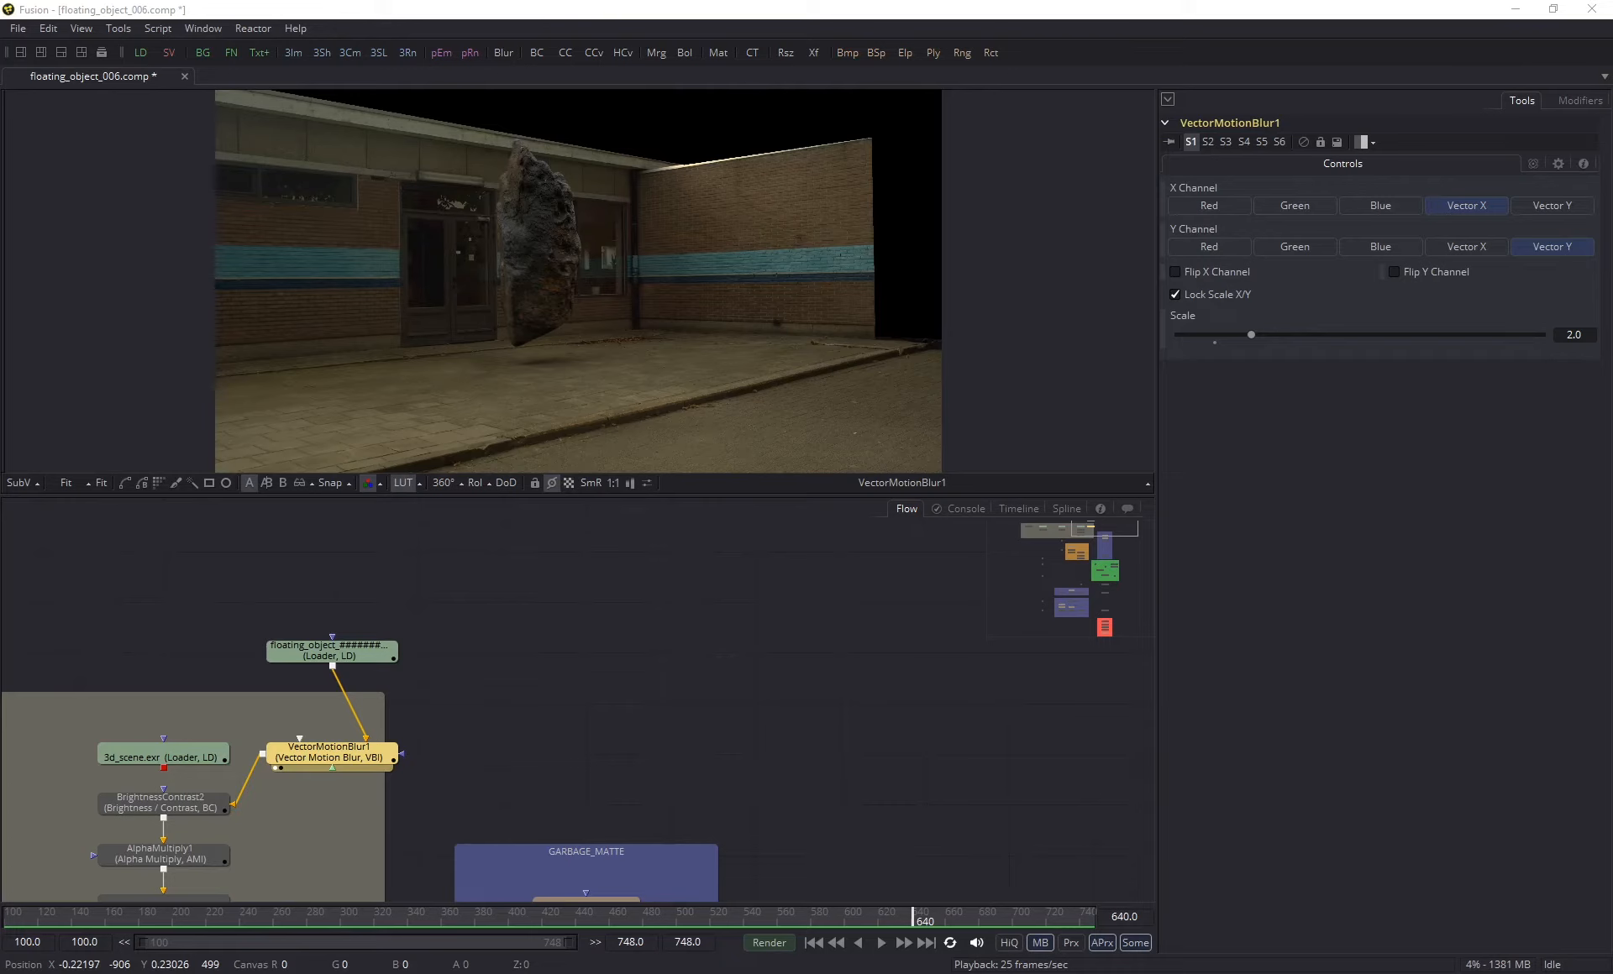
- Map the floating_object EXR loader's Z channel to Z.R
left_click(340, 652)
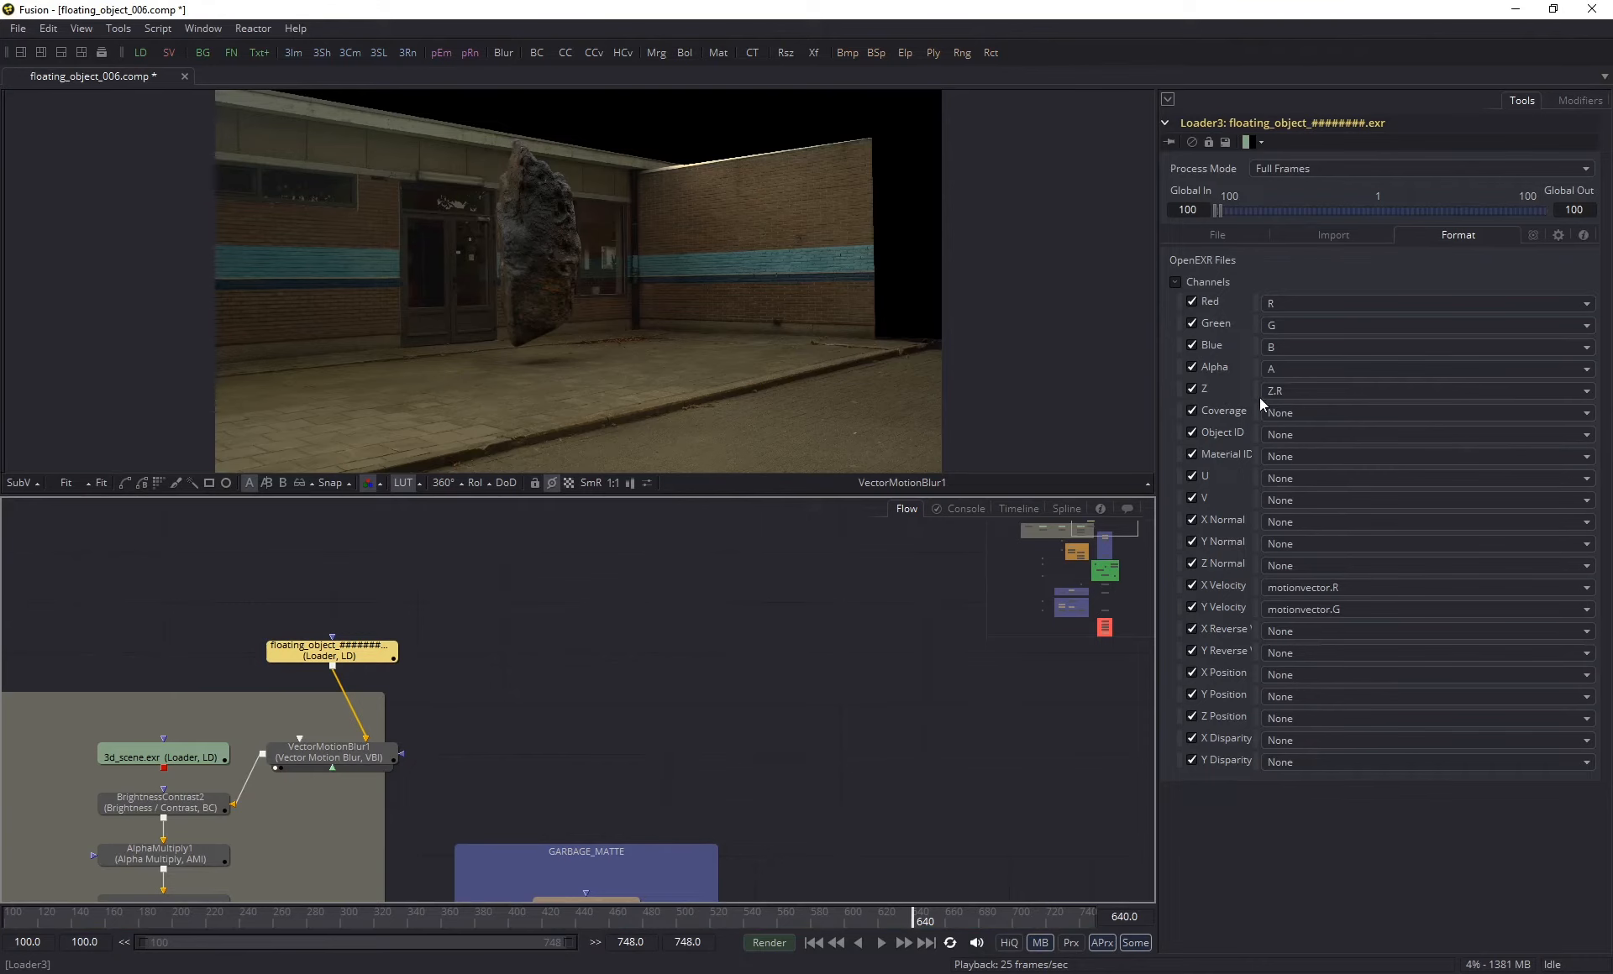
left_click(1282, 396)
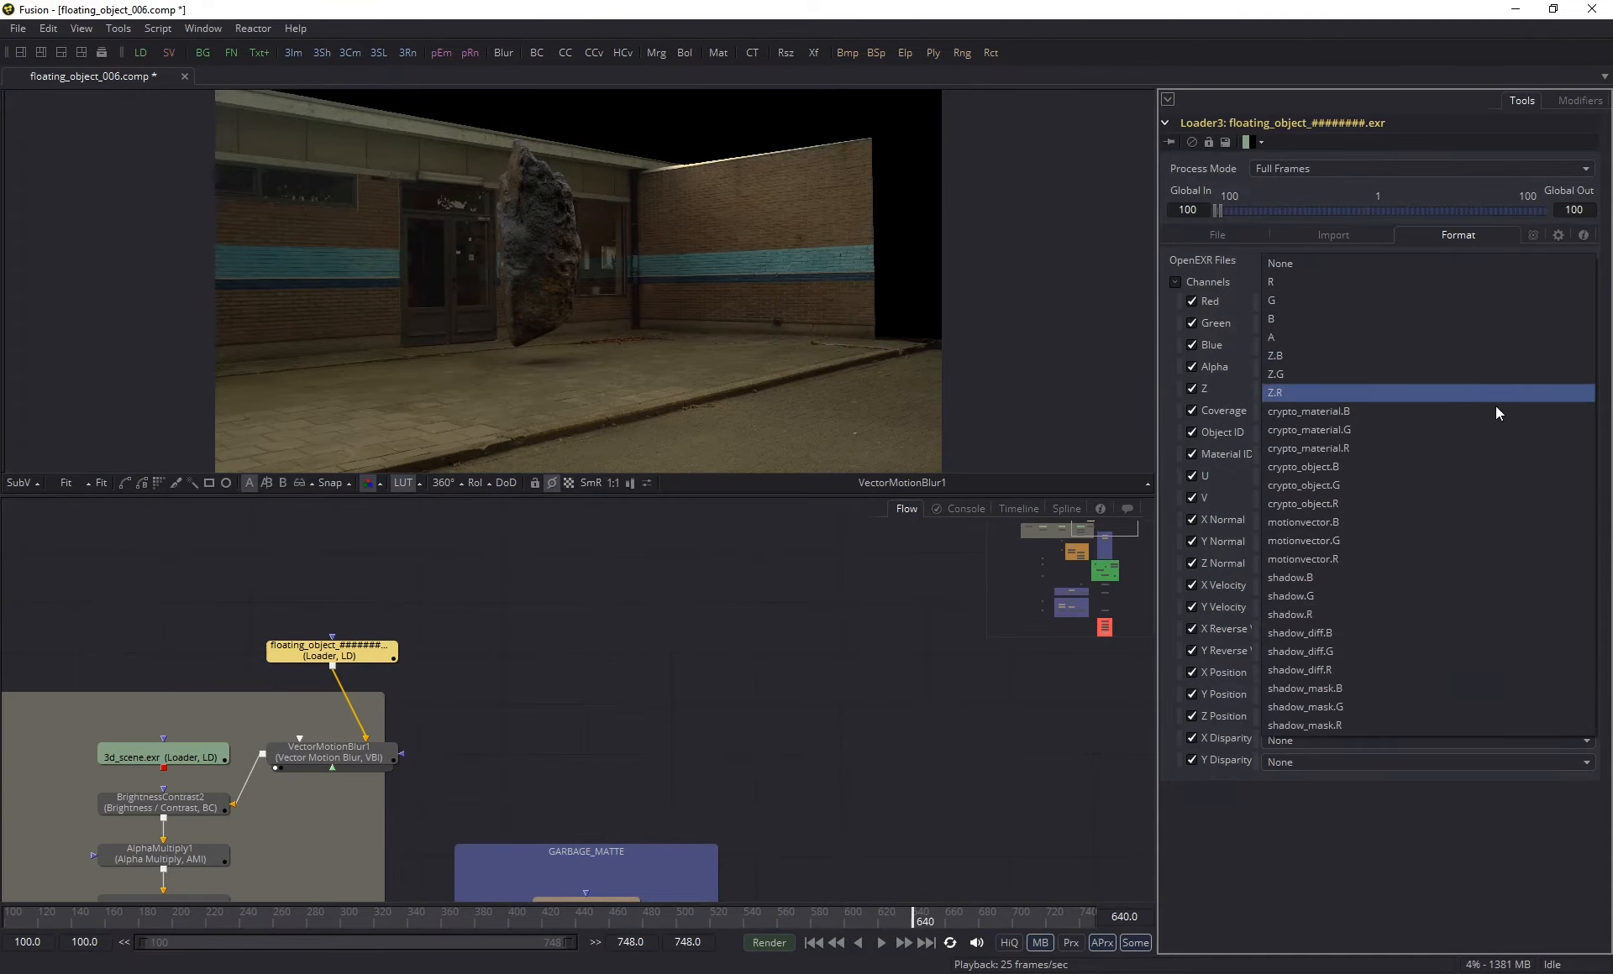
left_click(1283, 392)
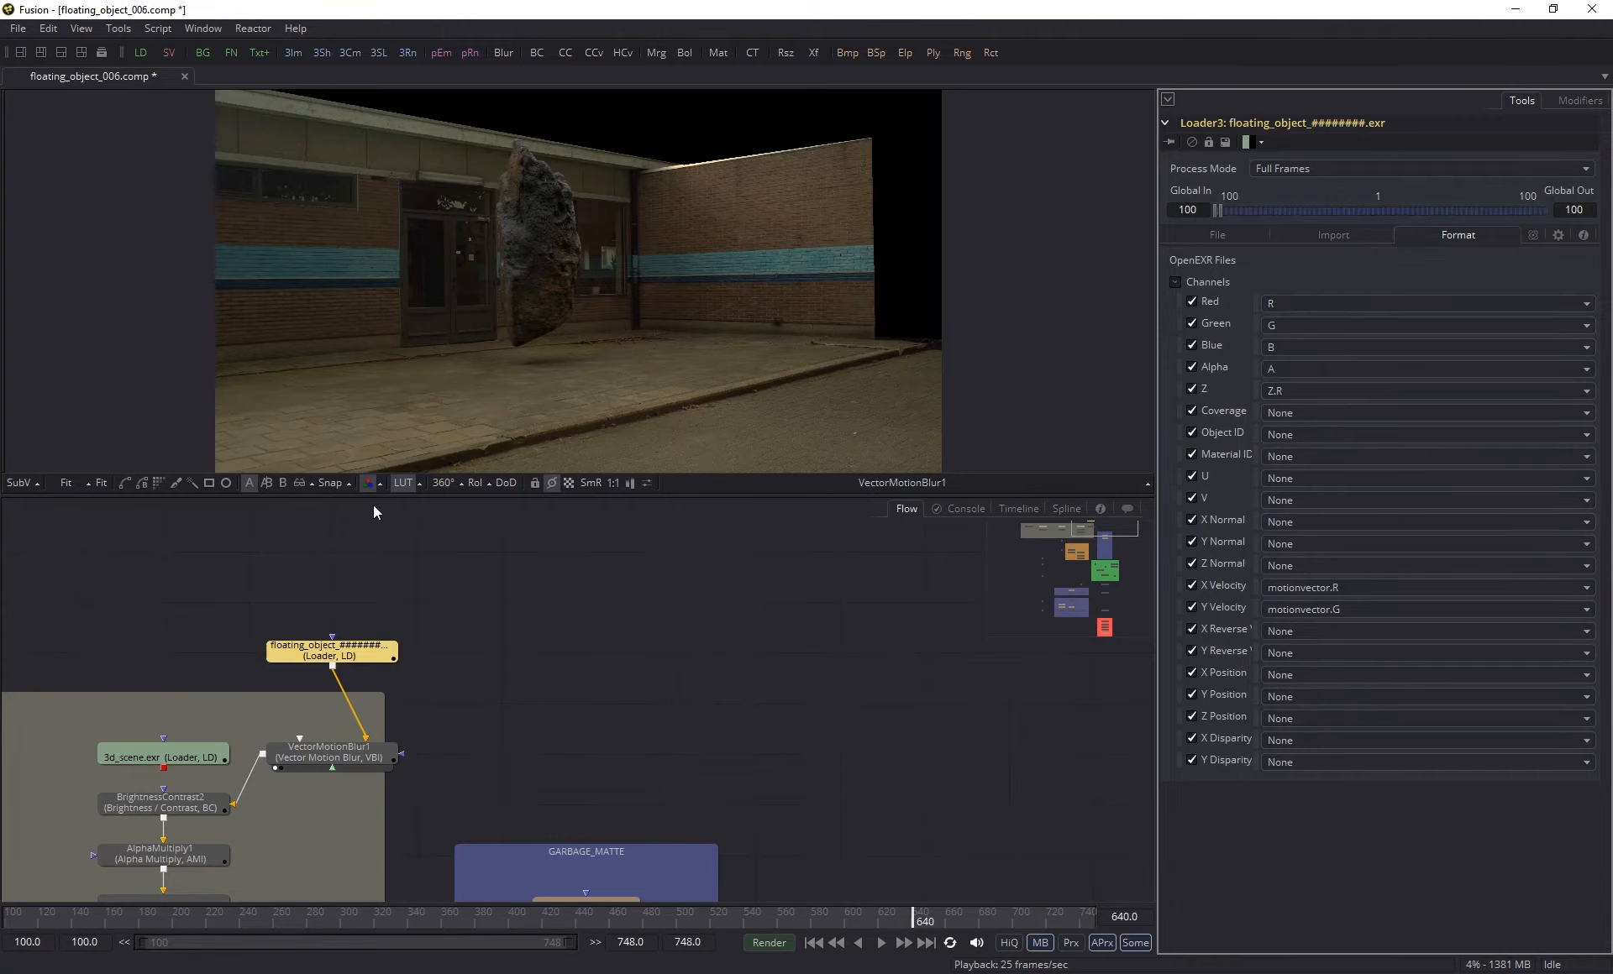
- Display the depth channel of VectorMotionBlur1 in the viewer and inspect its Z values, briefly showing the Color Inspector subview
left_click(381, 484)
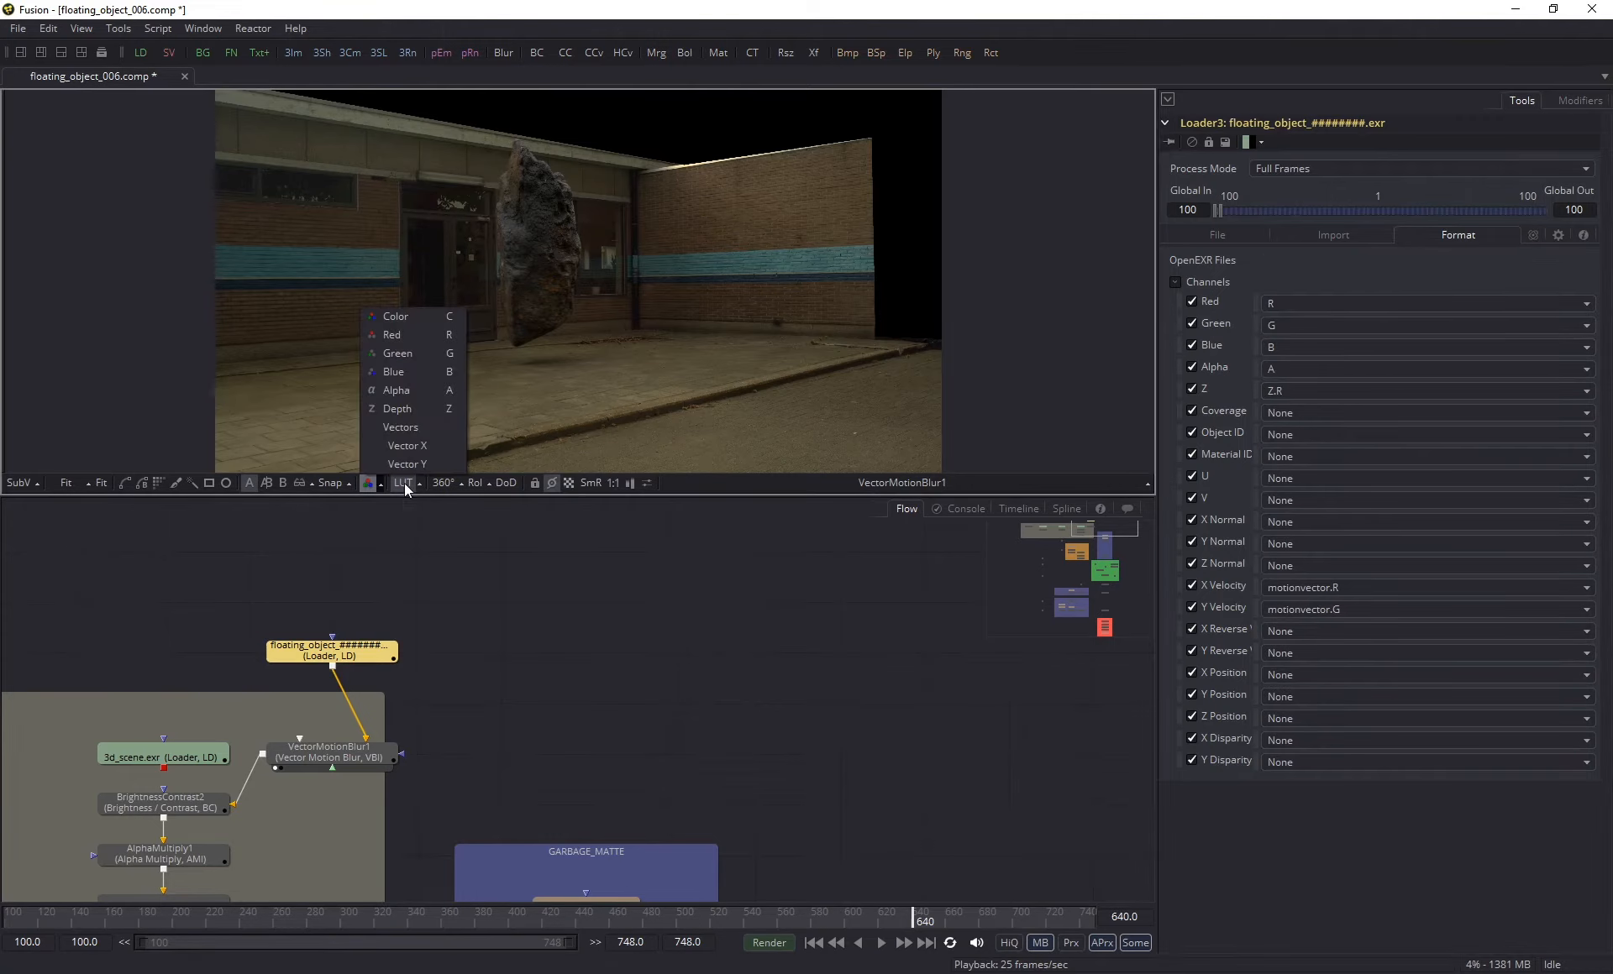
left_click(427, 408)
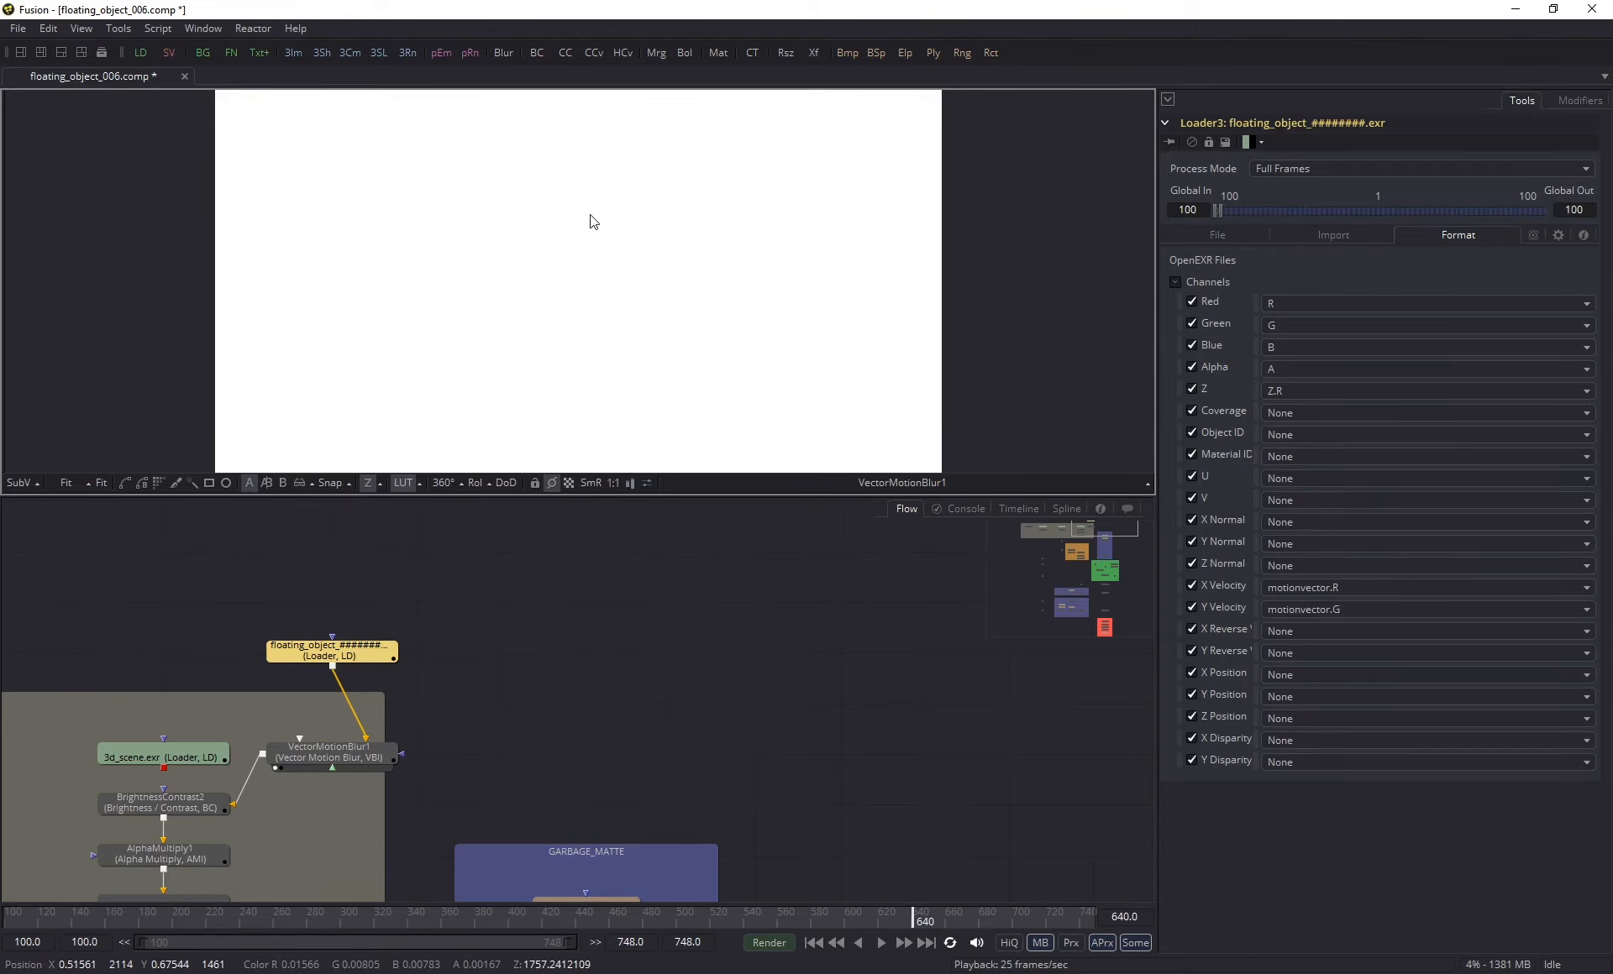
left_click(37, 484)
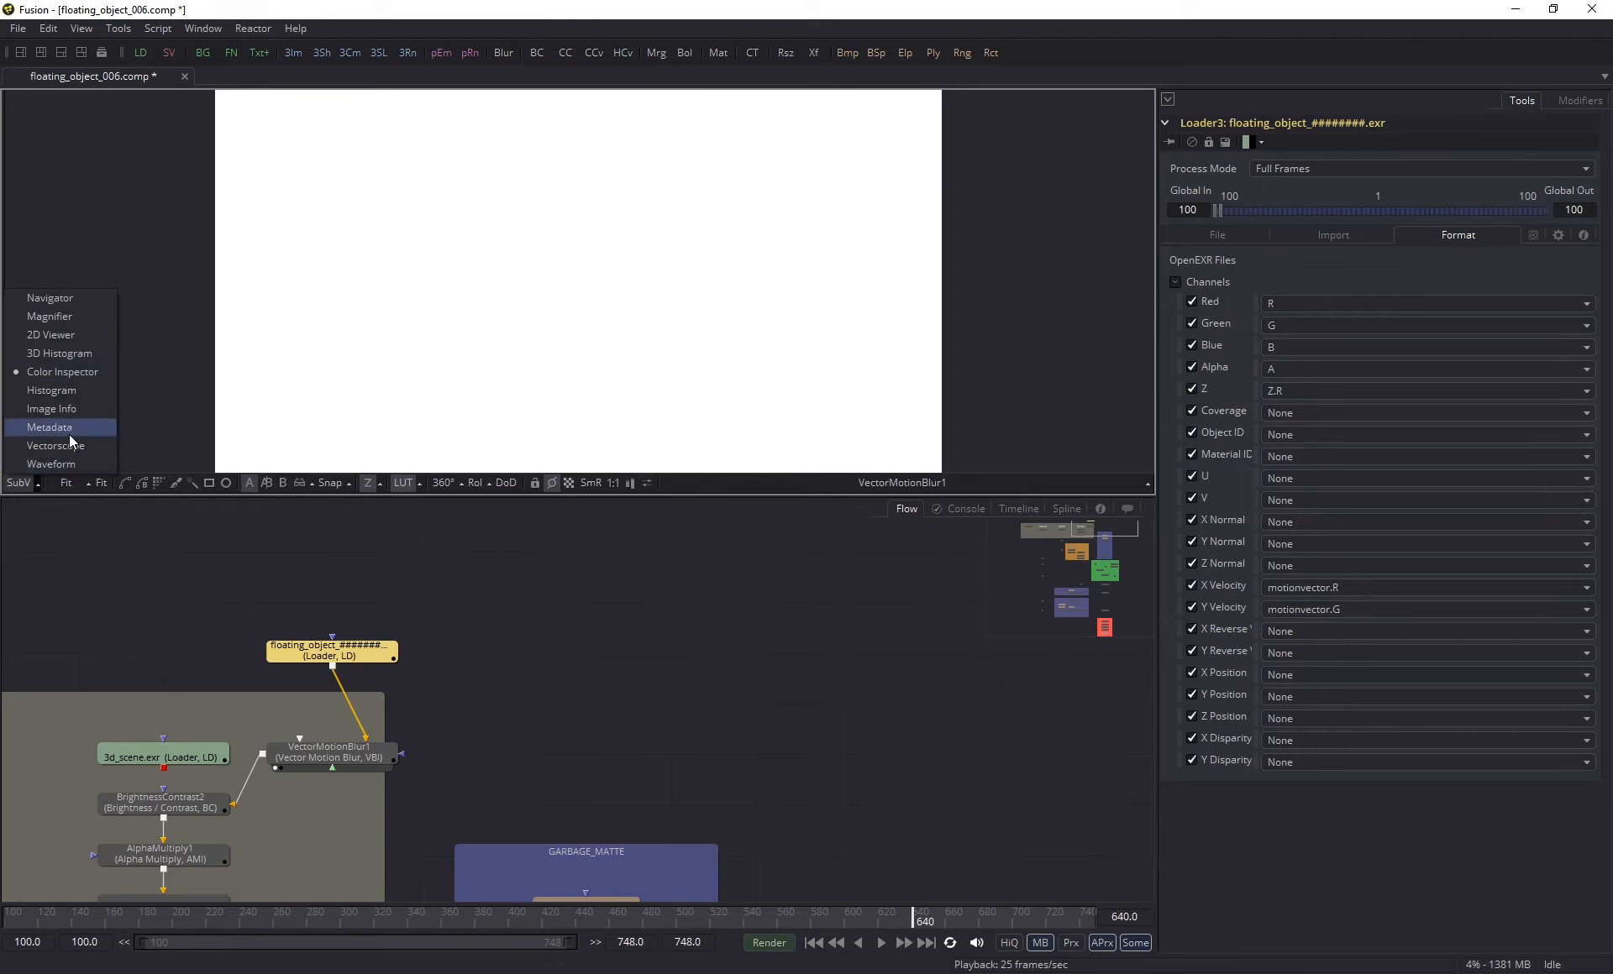
left_click(27, 483)
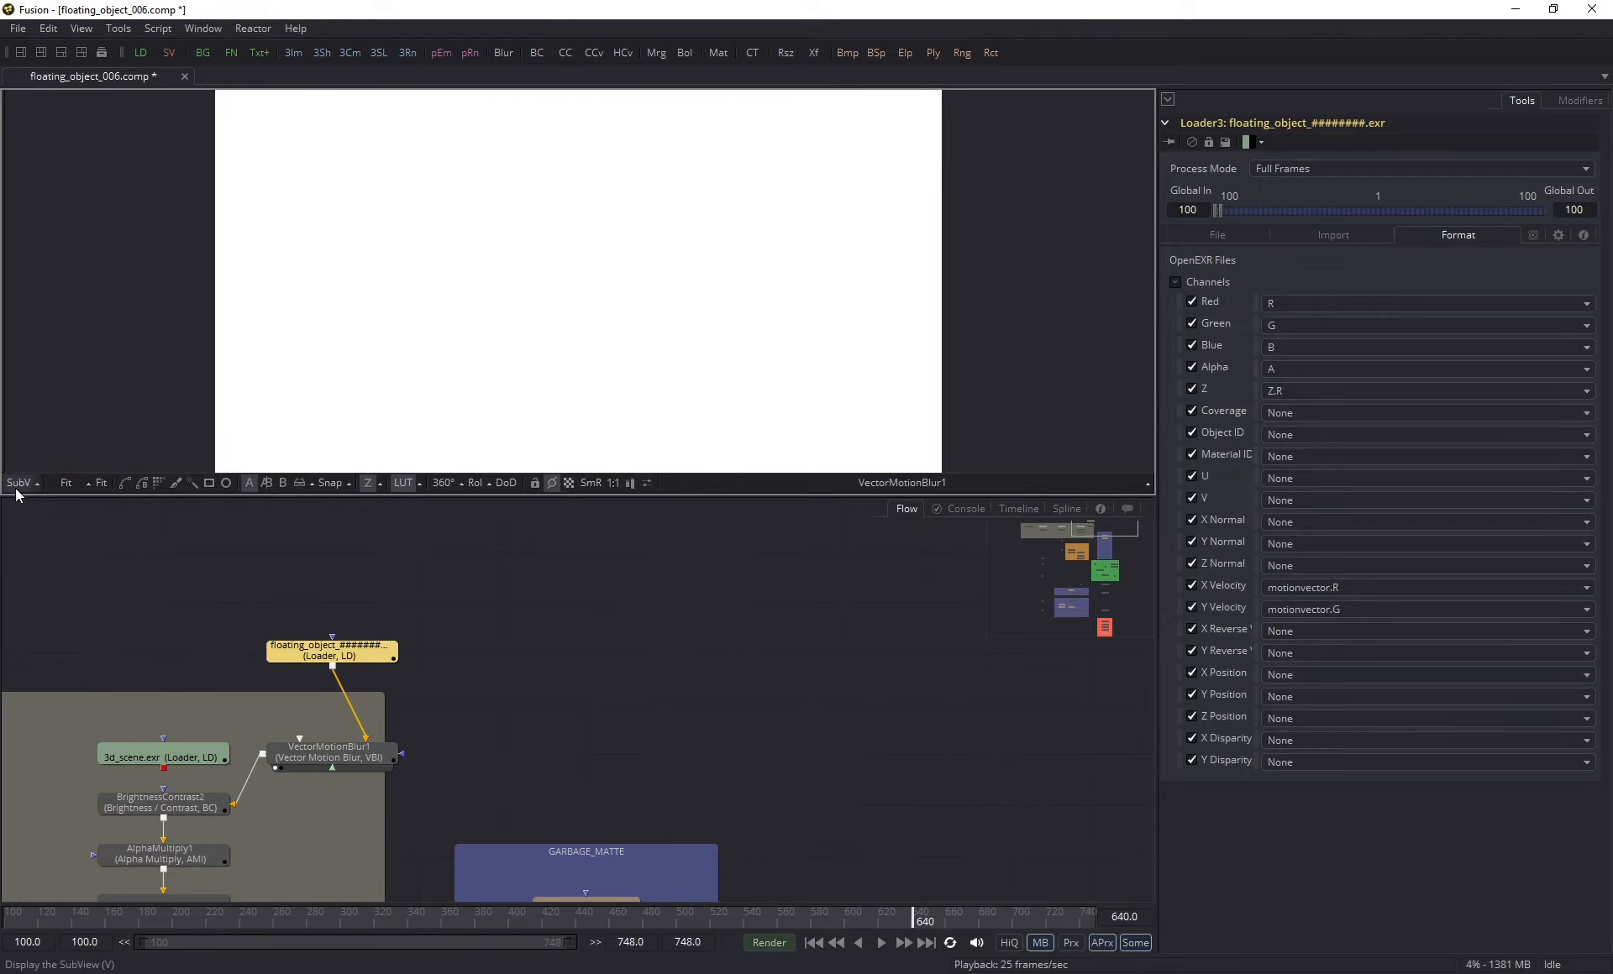
left_click(14, 490)
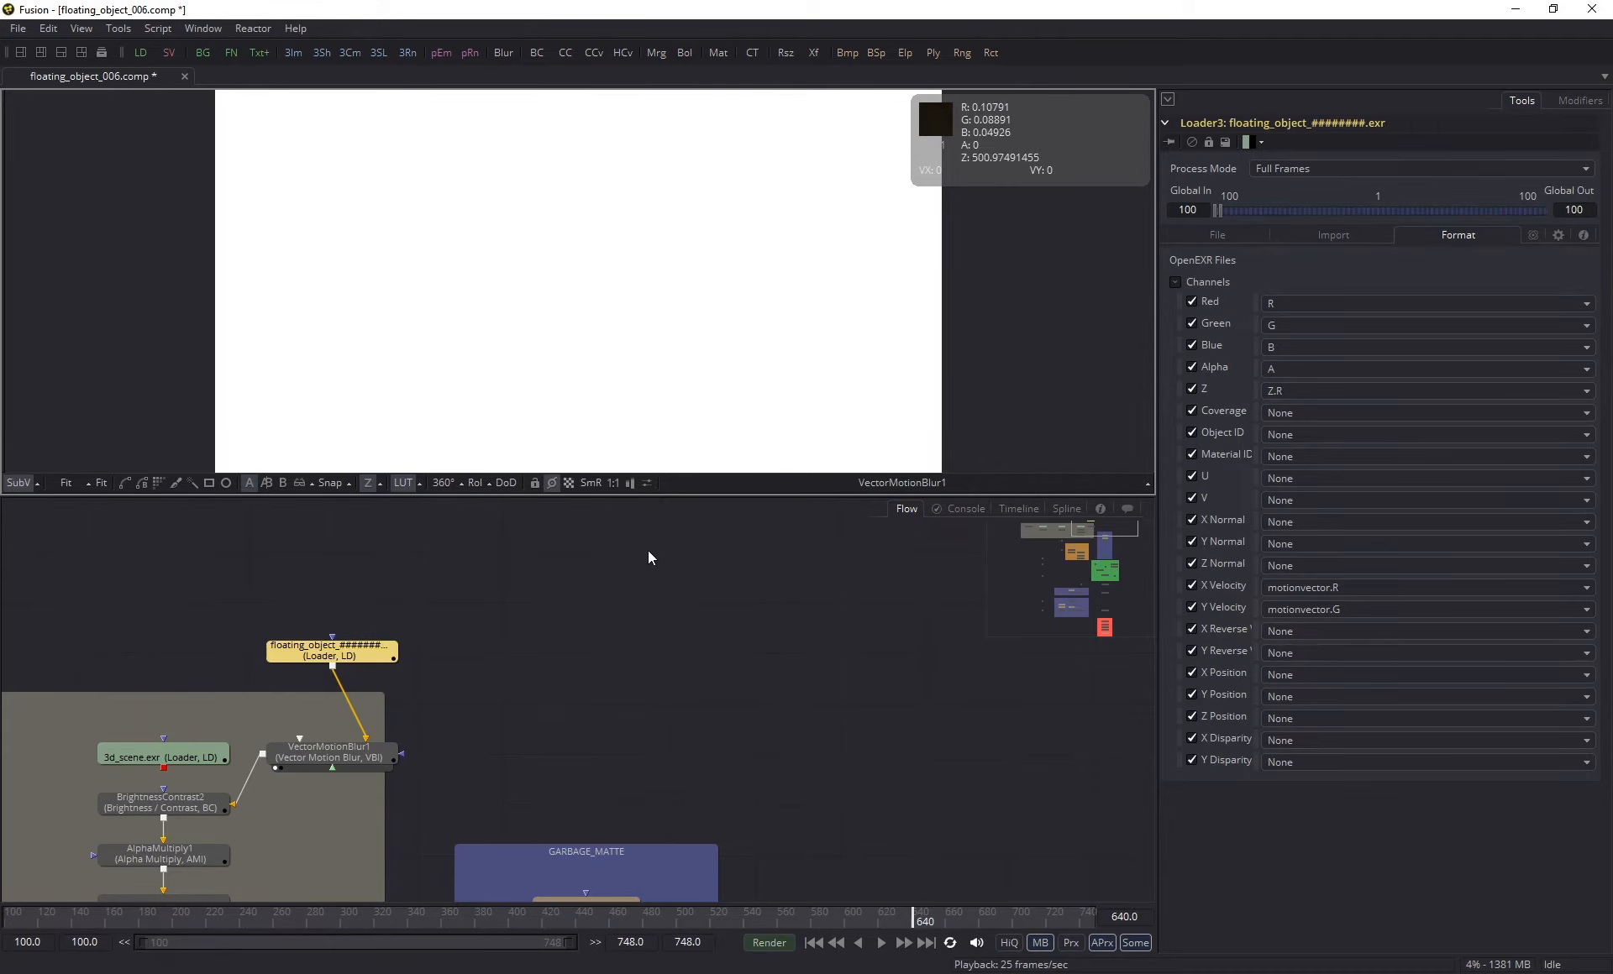
left_click(17, 482)
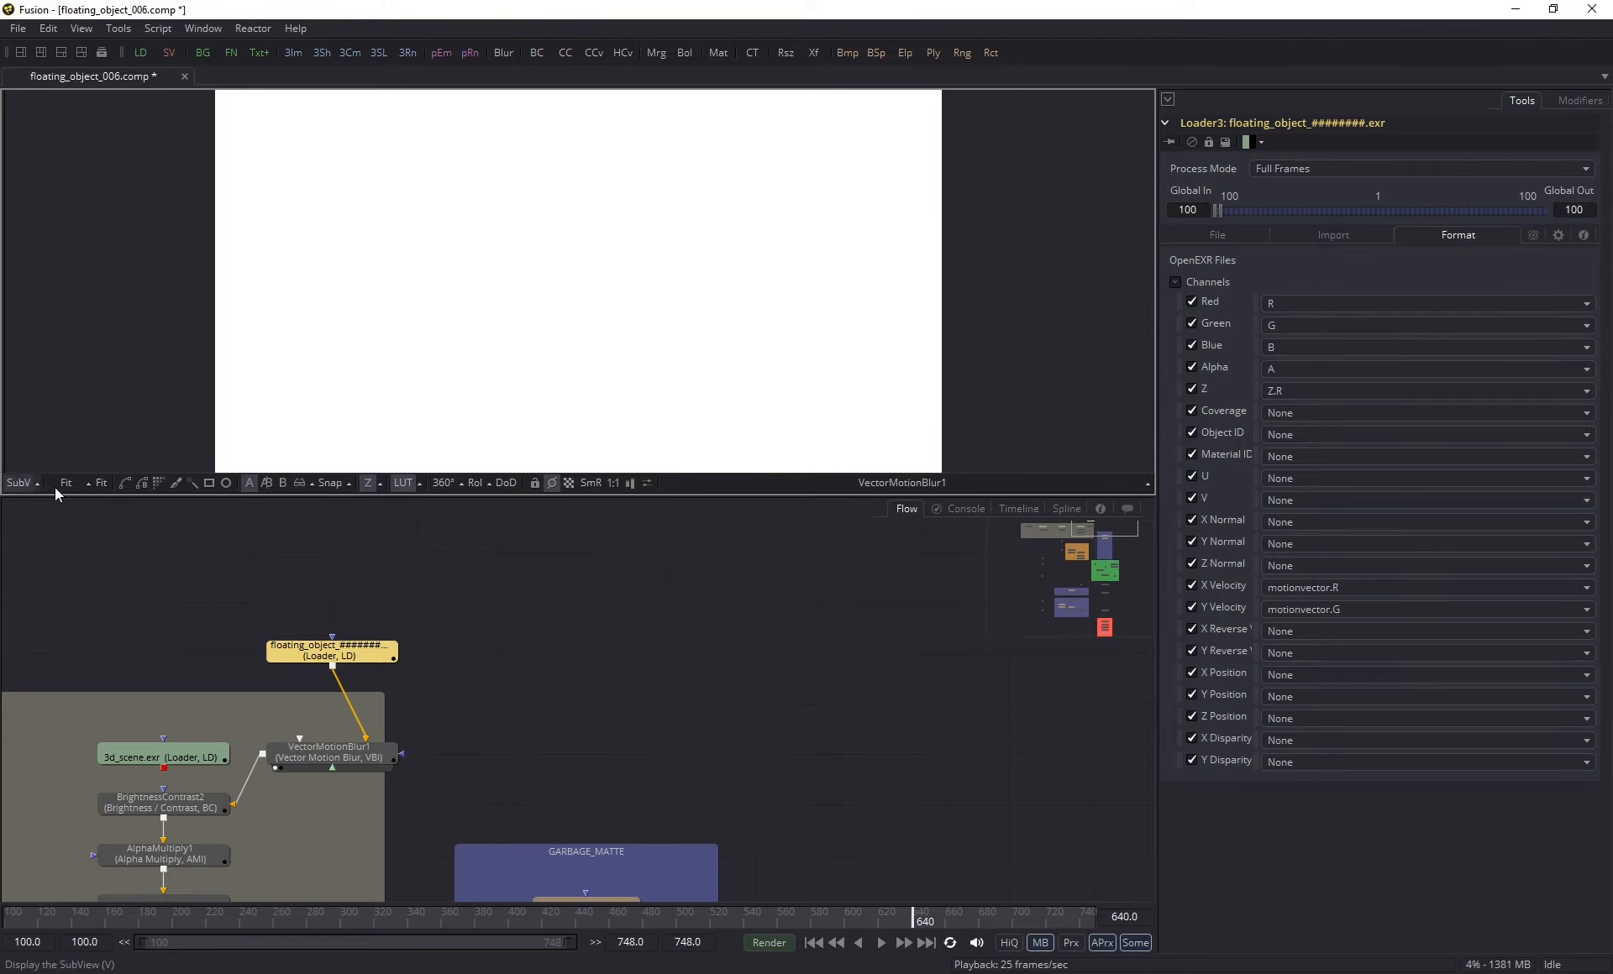
- Turn the viewer's normalized image display on and off again to check the depth channel
left_click(630, 485)
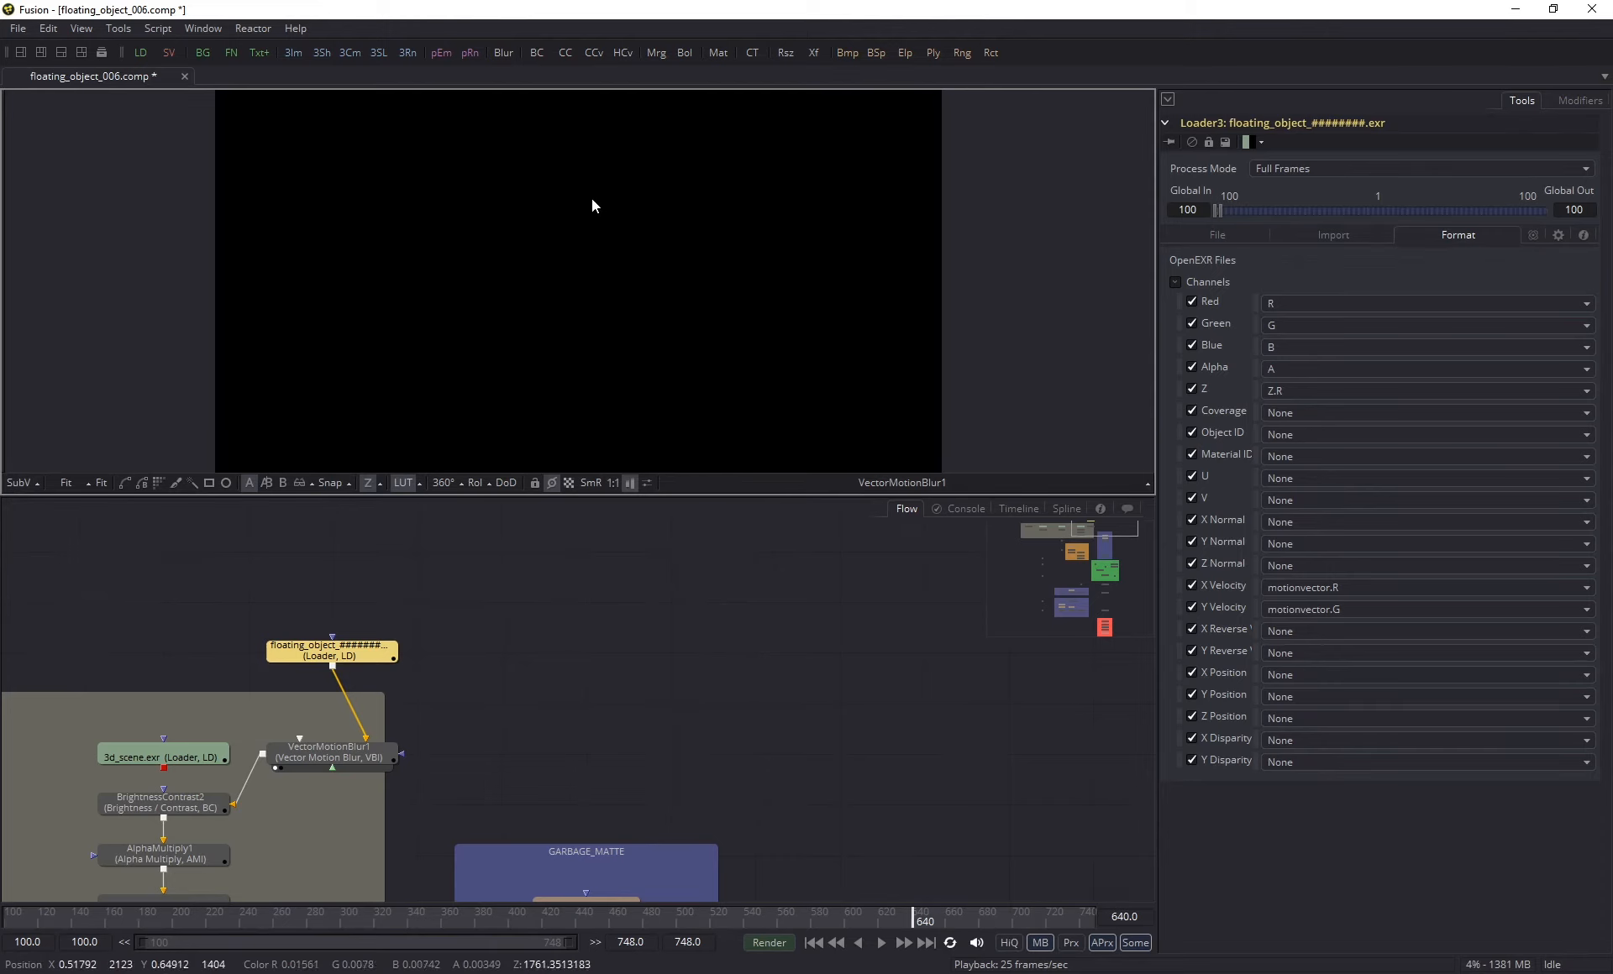
left_click(630, 484)
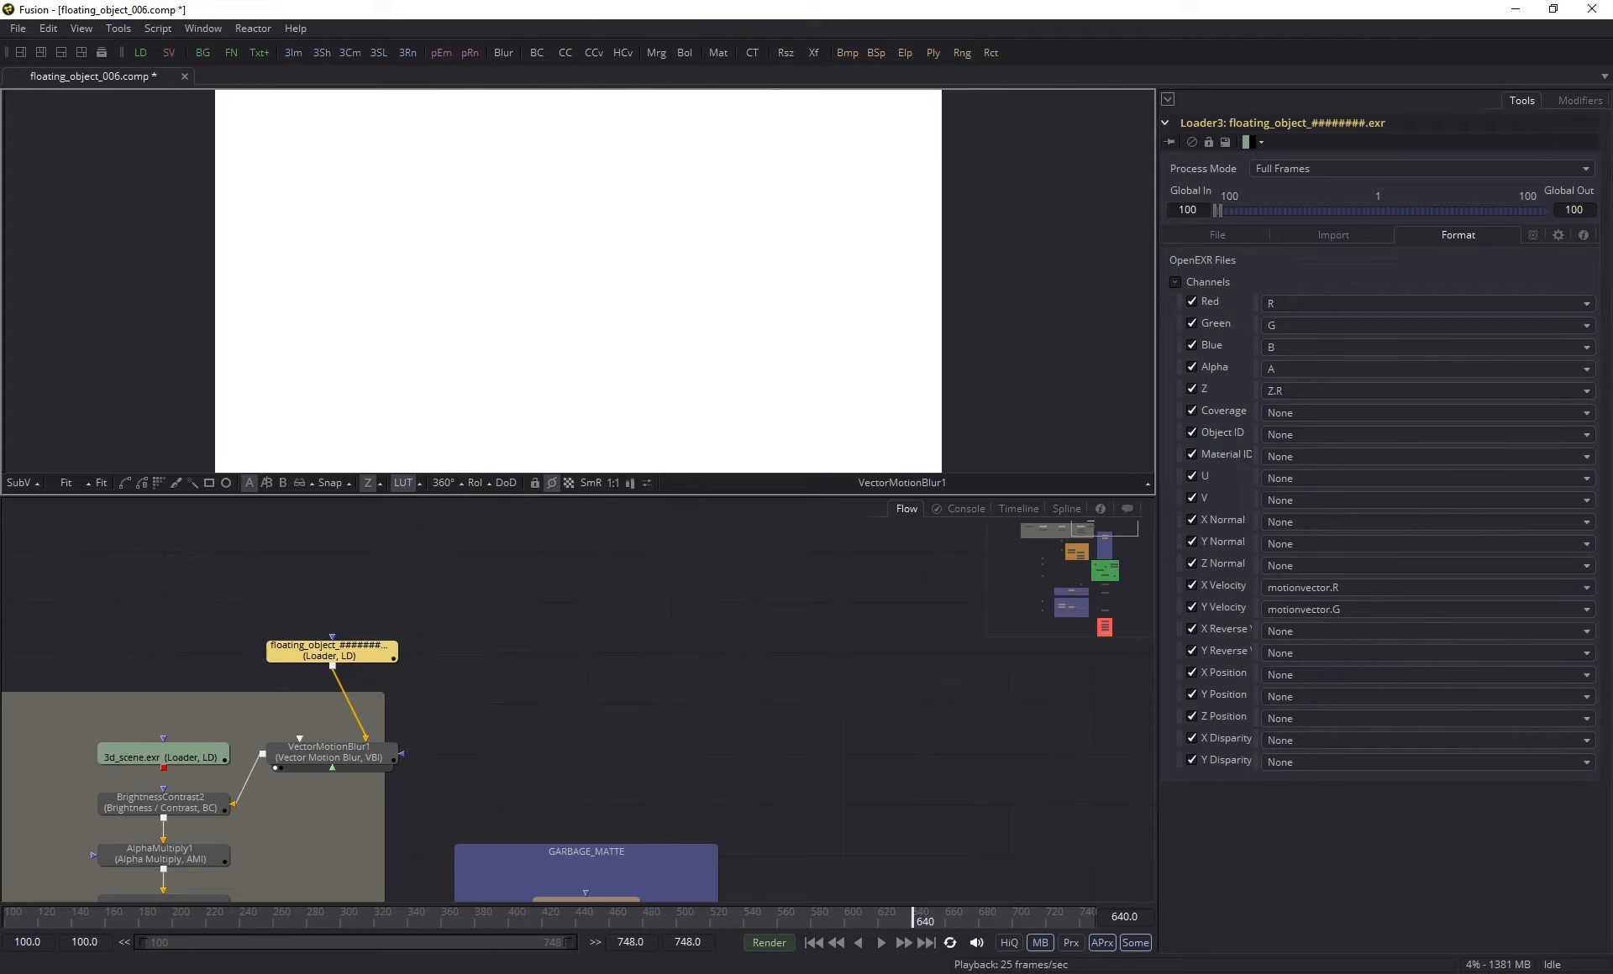
- Paste the floating_object loader with its Background and ChannelBooleans divide setup, and show the pasted loader's channel mapping
key("ctrl+v")
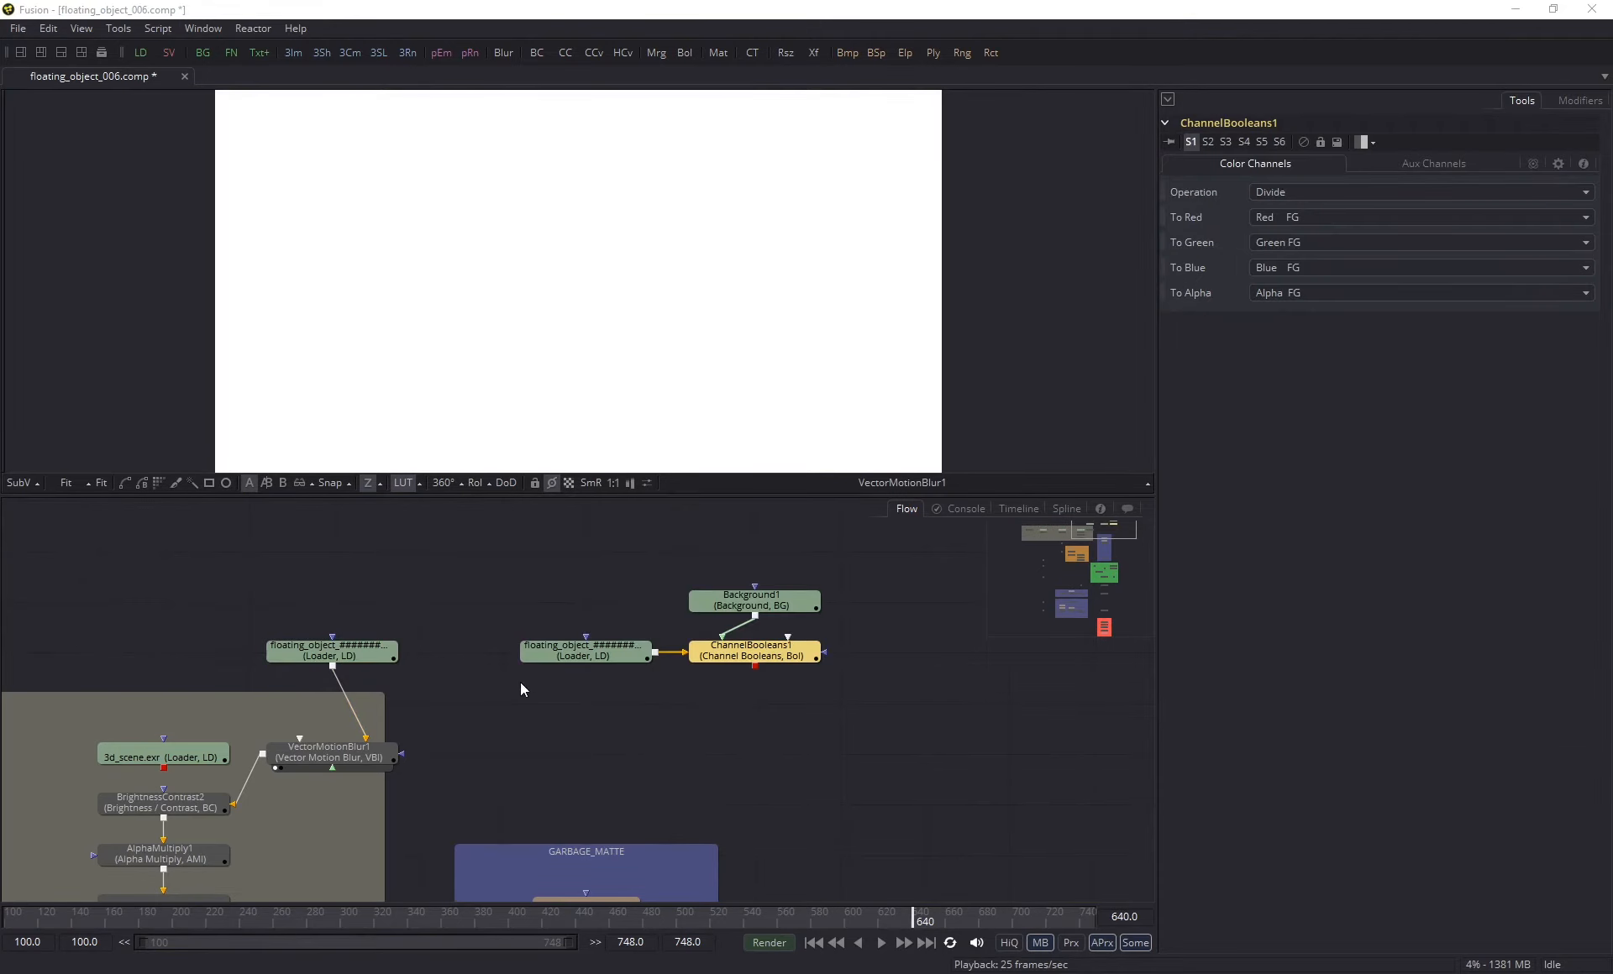
left_click(539, 657)
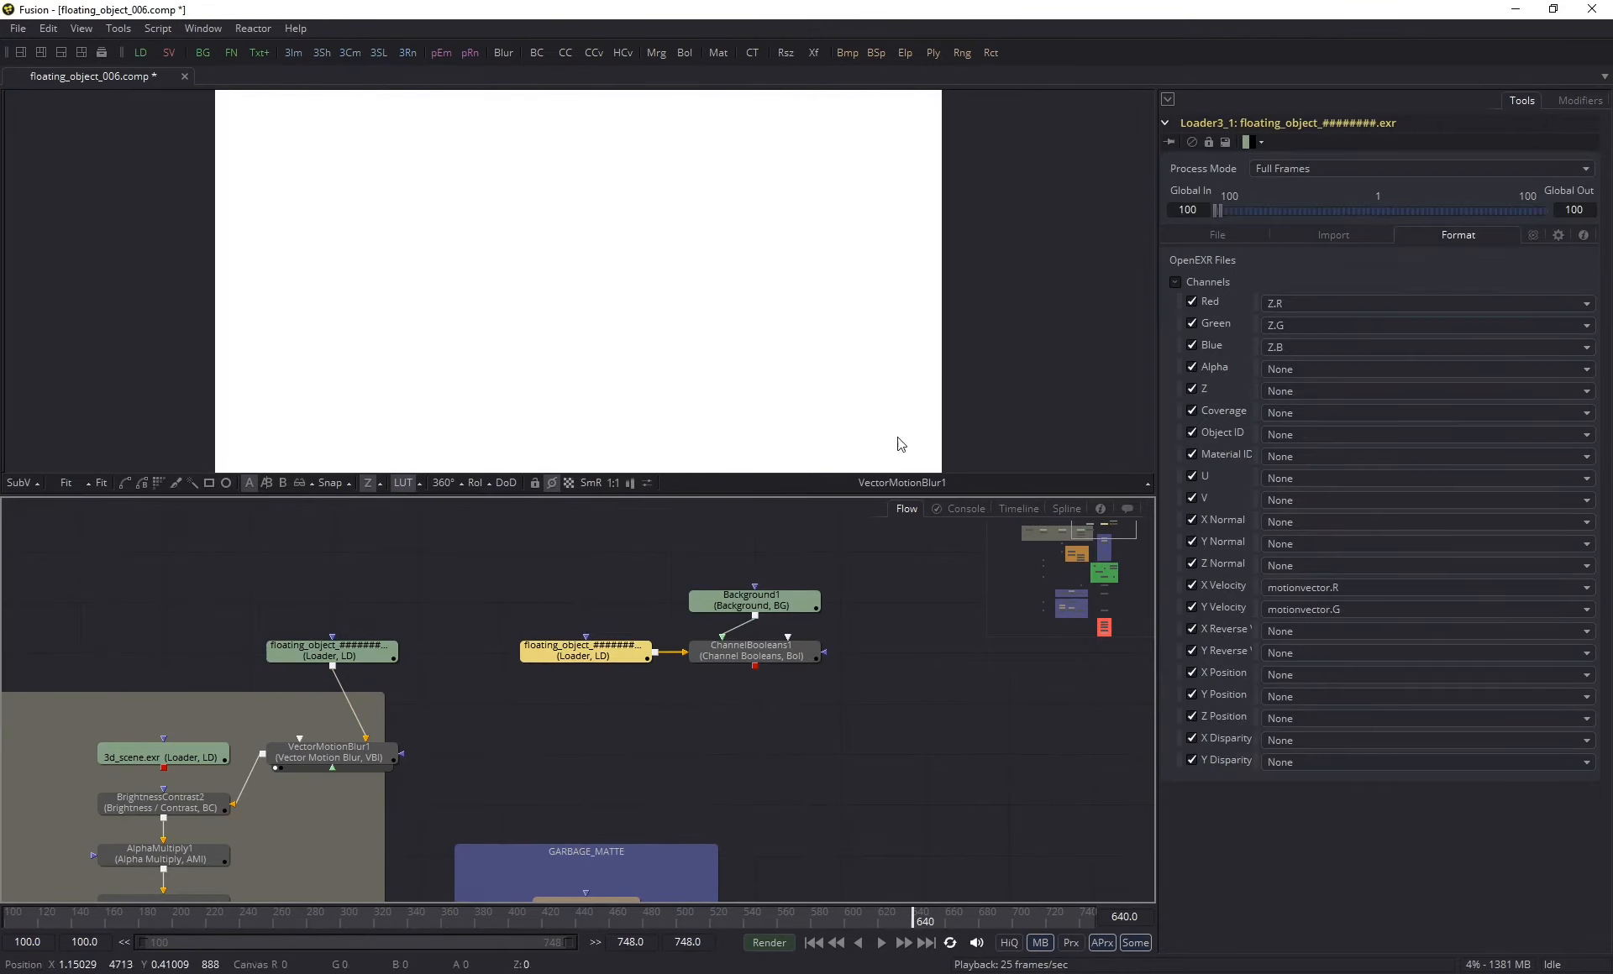
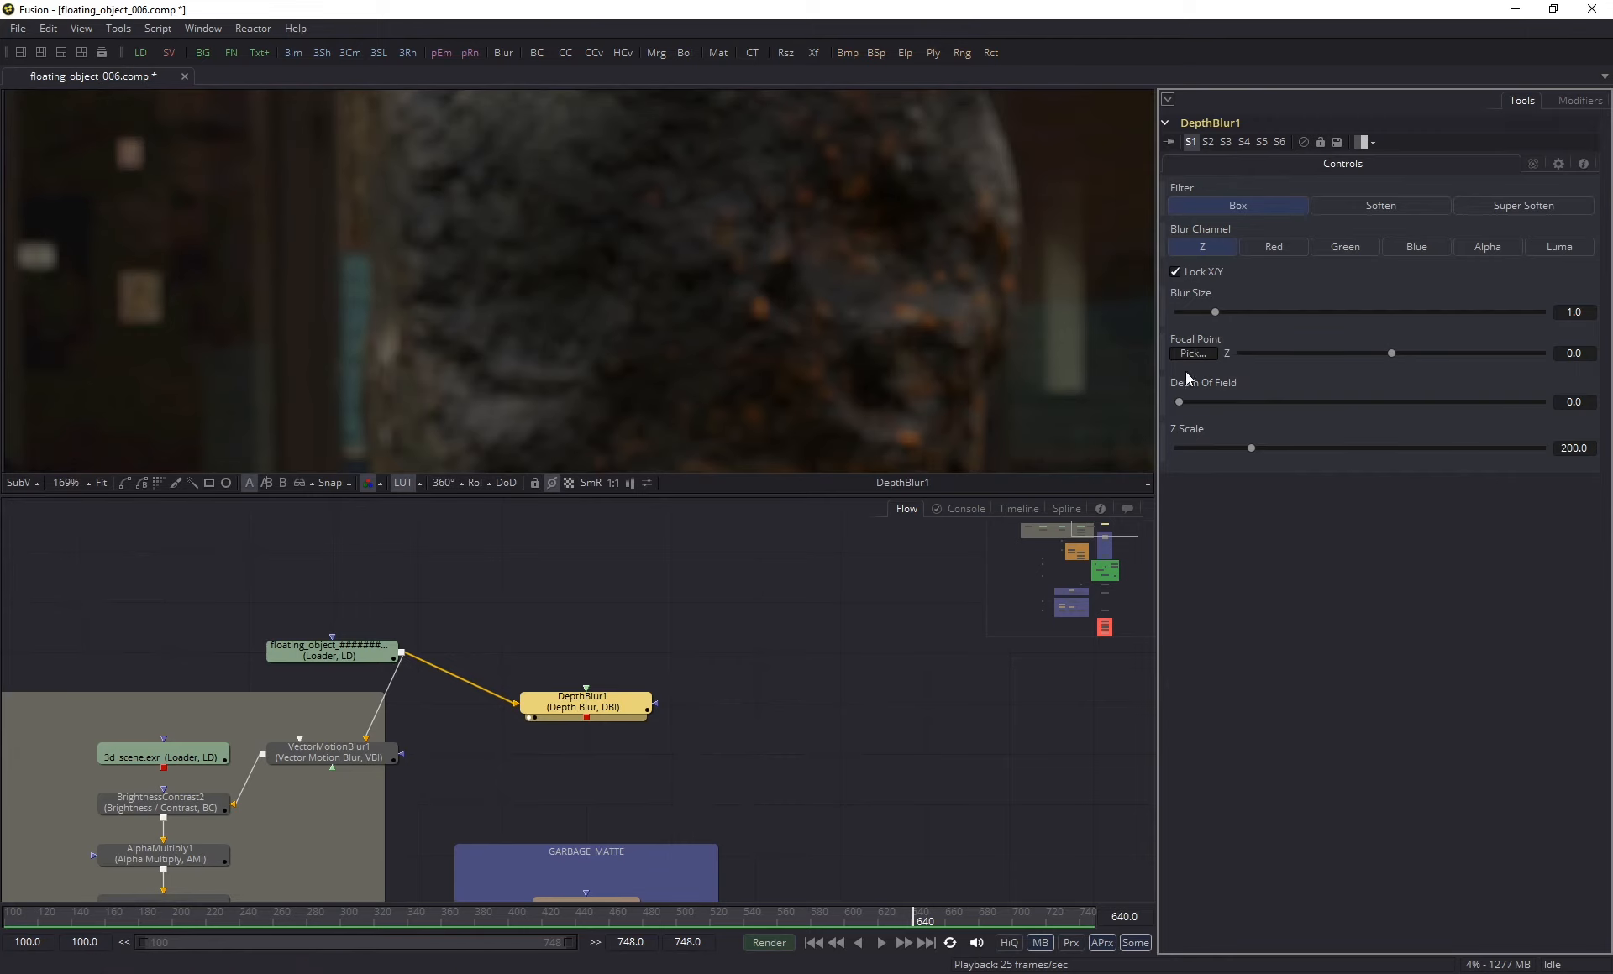
- Pick the DepthBlur1 focal point from the rock's surface in the viewer and check the rock's sharpness
left_click_drag(1192, 353, 704, 297)
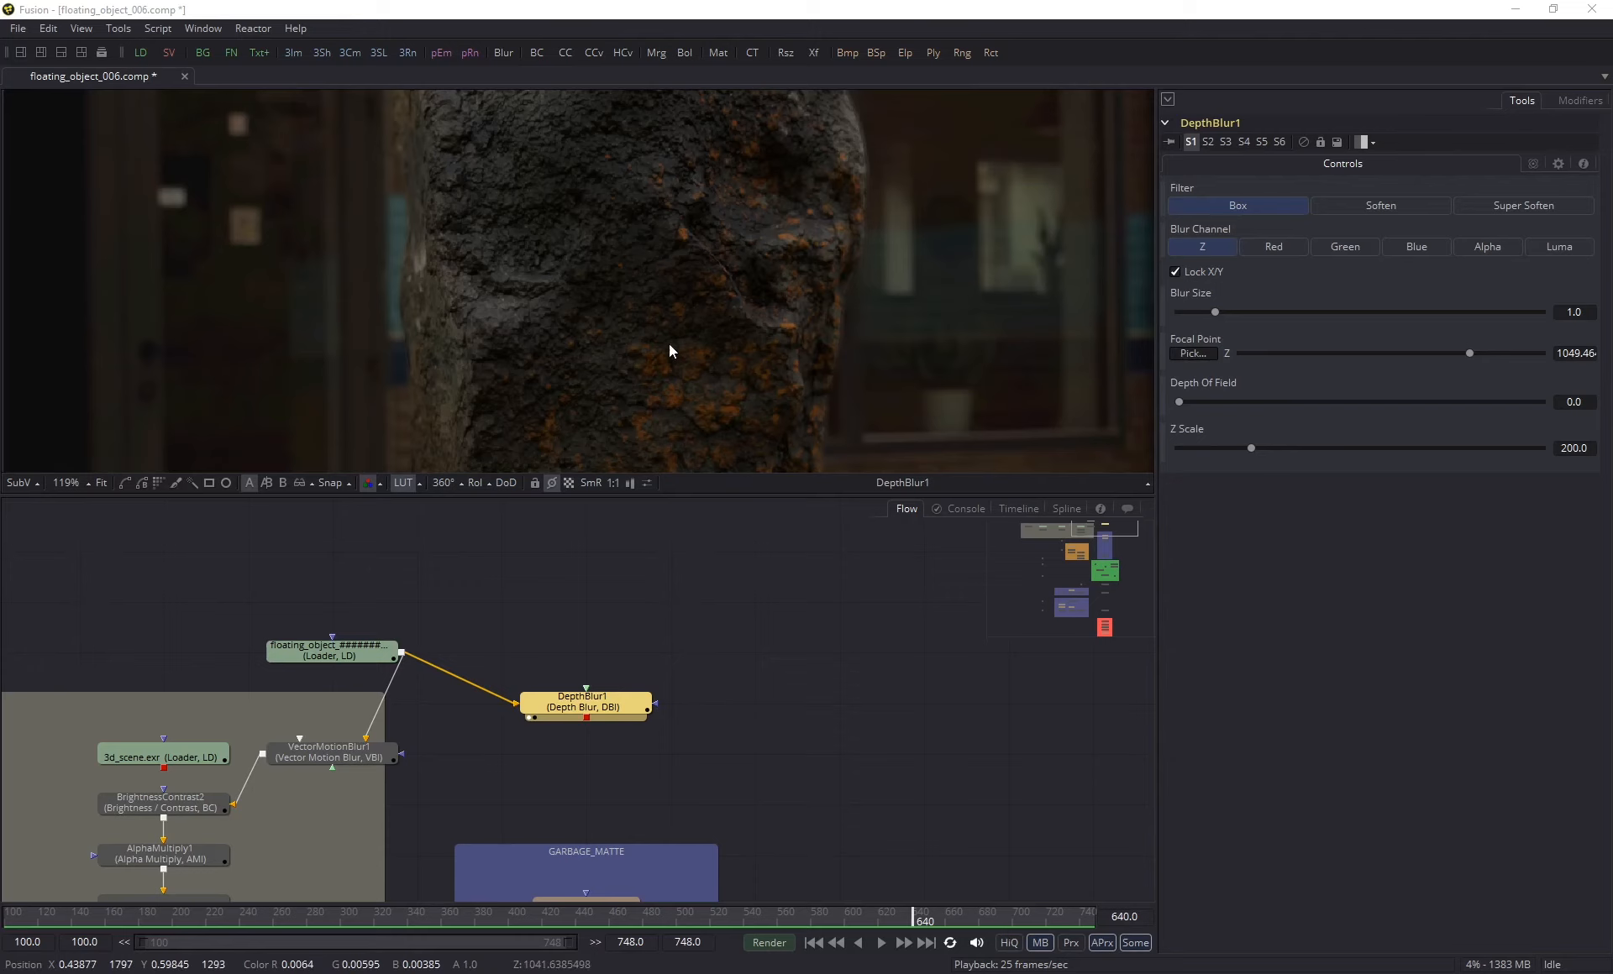
scroll(600, 222, "down", 4, "ctrl")
middle_click_drag(743, 305, 666, 230)
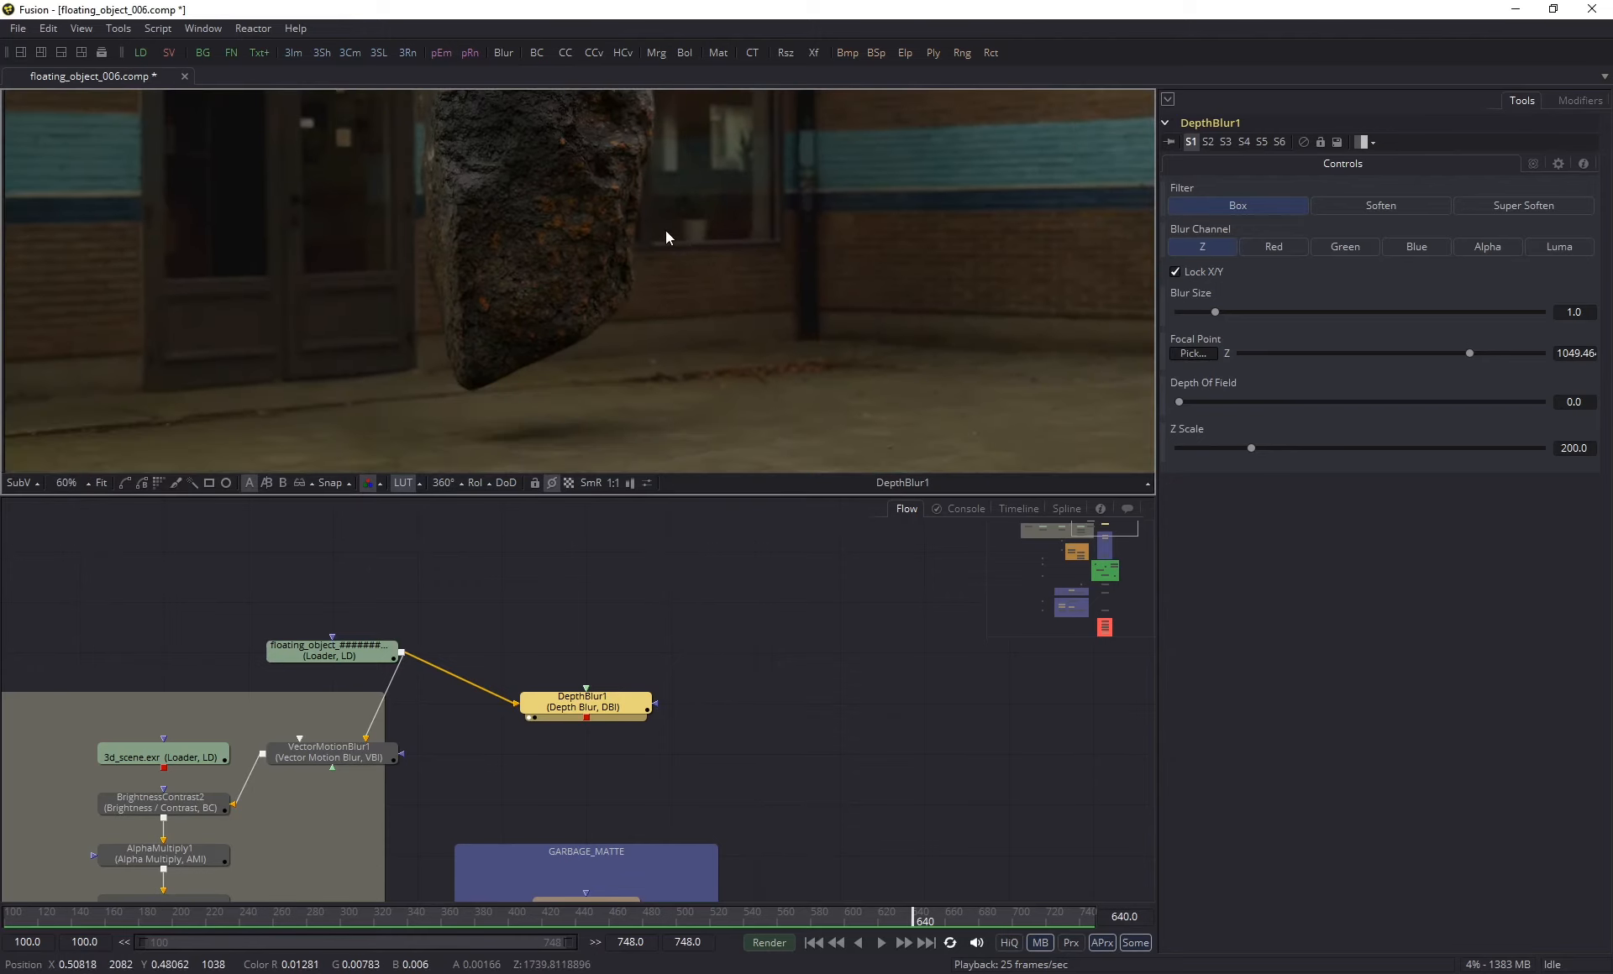
scroll(725, 252, "up", 4, "ctrl")
scroll(750, 284, "down", 4, "ctrl")
middle_click_drag(697, 310, 618, 143)
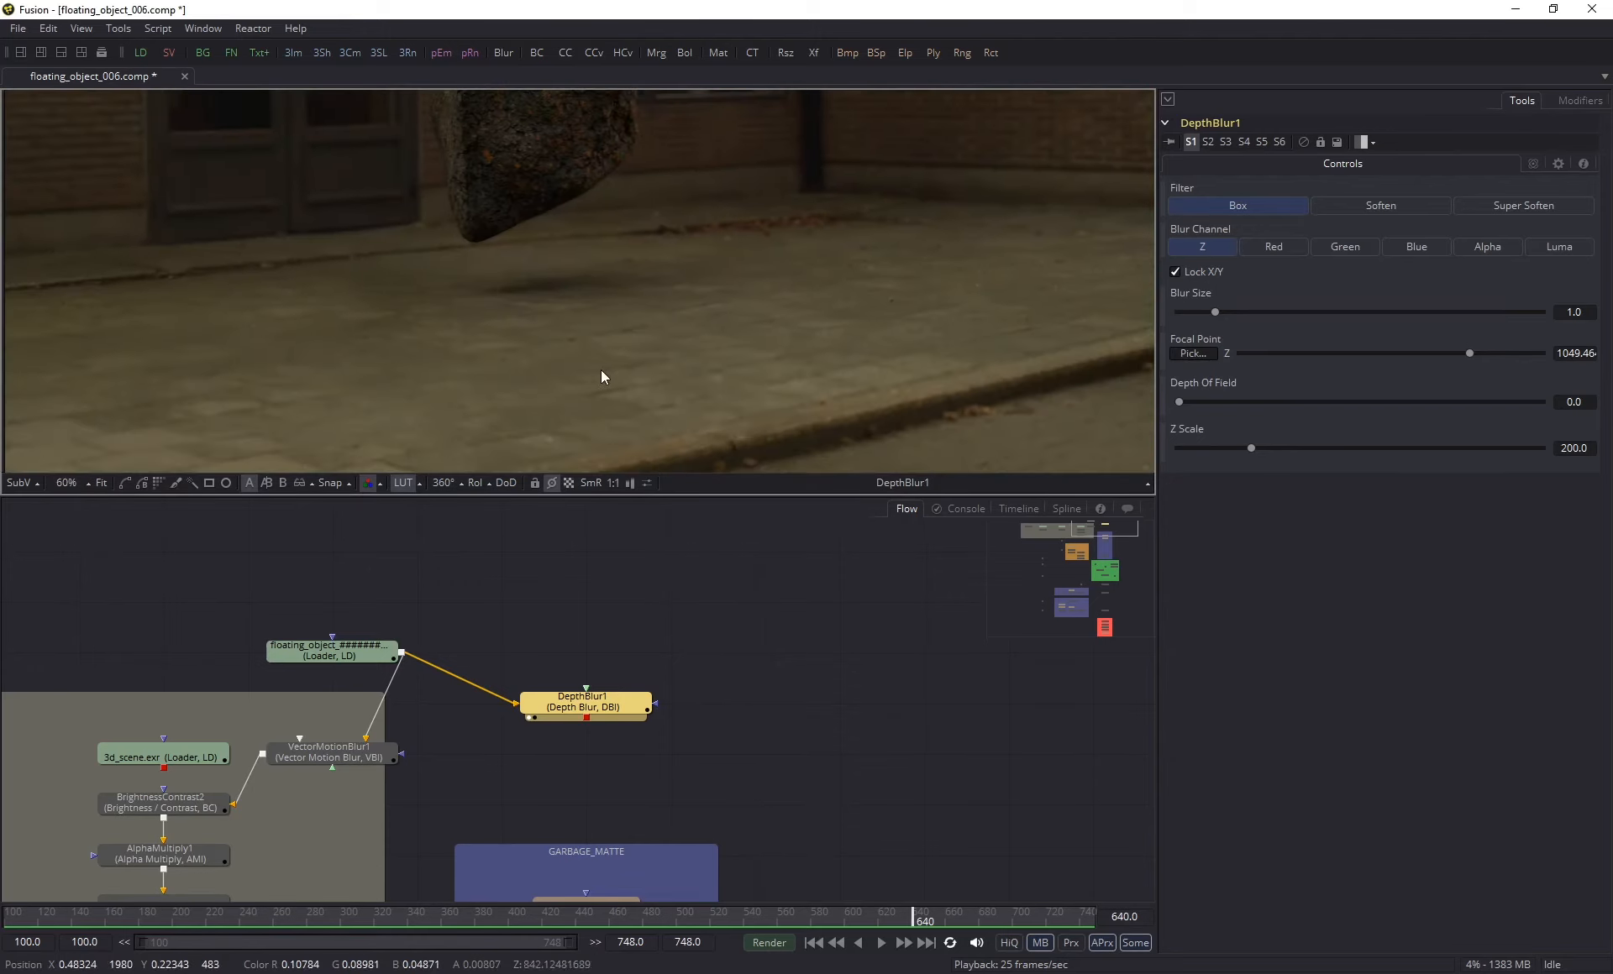
- Examine the depth blur on the pavement, the curb and the ground shadow below the rock's lower tip
middle_click_drag(602, 370, 654, 251)
middle_click_drag(619, 325, 649, 272)
scroll(648, 273, "up", 4, "ctrl")
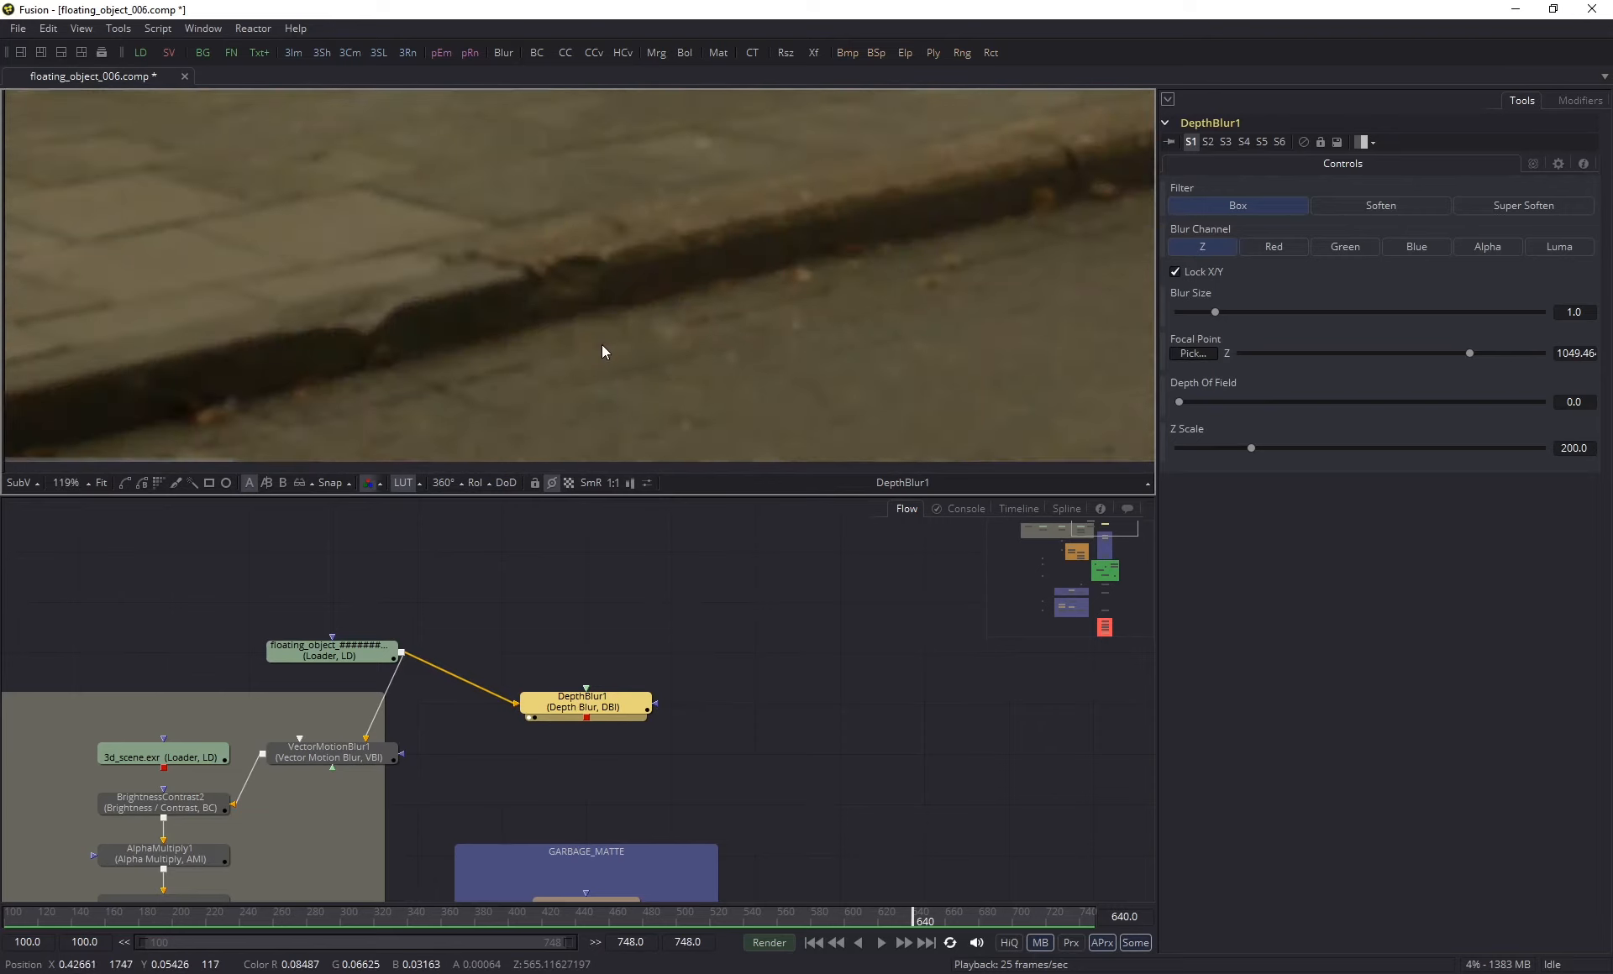
scroll(601, 344, "down", 4, "ctrl")
middle_click_drag(714, 220, 703, 425)
scroll(610, 318, "up", 8, "ctrl")
middle_click_drag(610, 318, 621, 395)
scroll(587, 324, "down", 5, "ctrl")
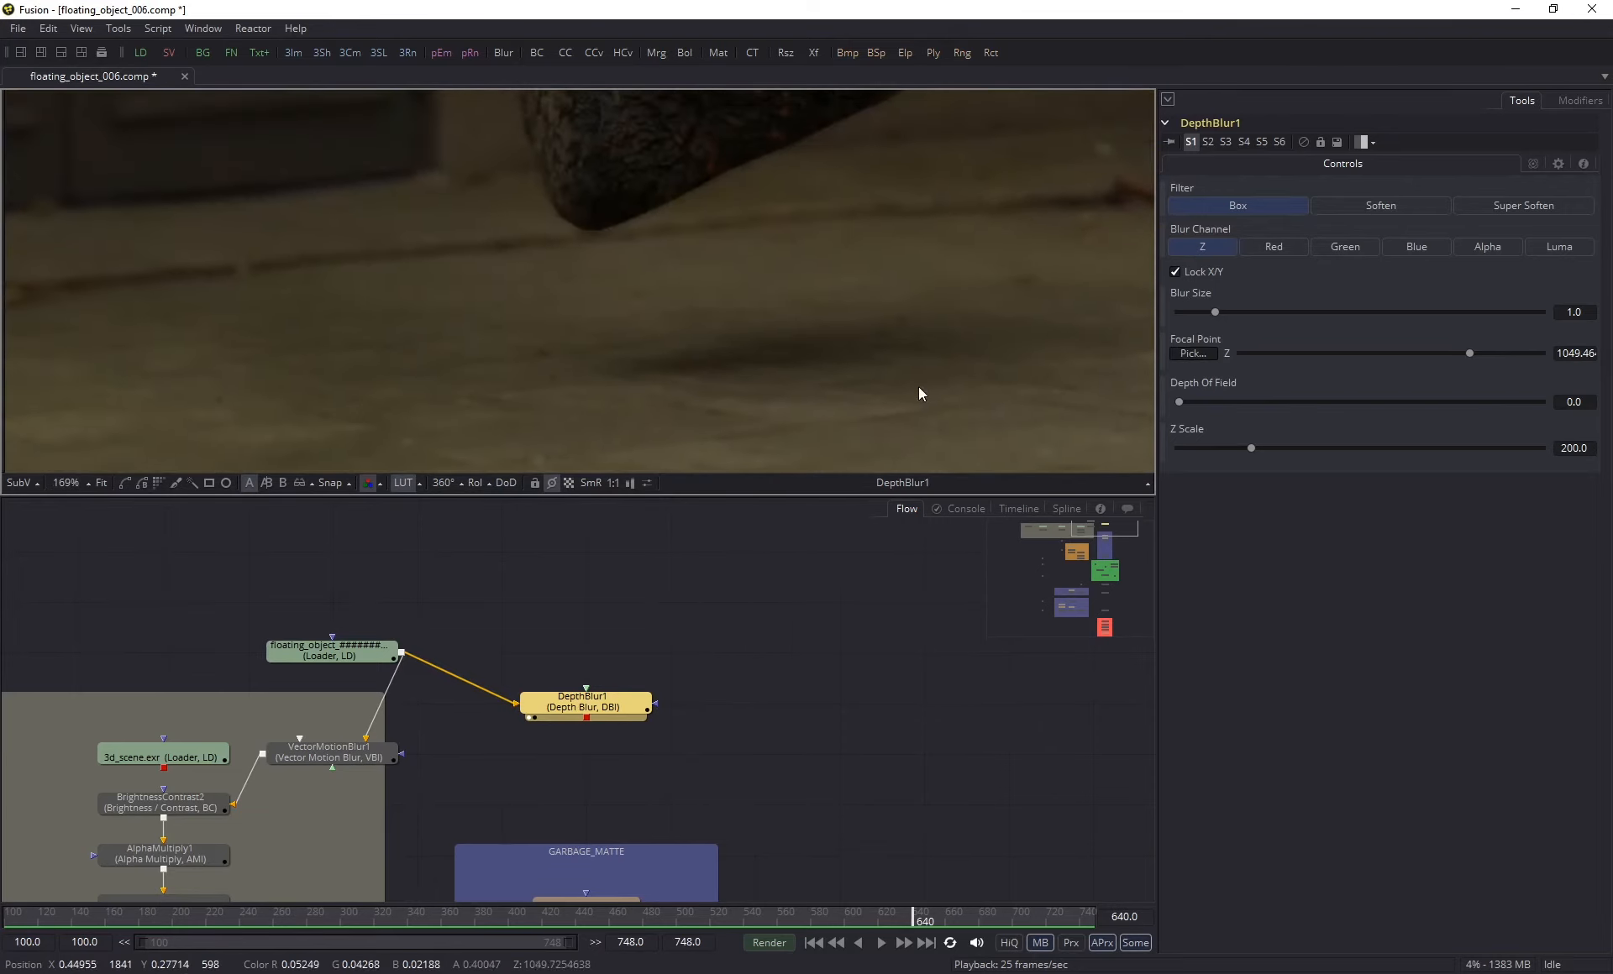
scroll(771, 327, "down", 3, "ctrl")
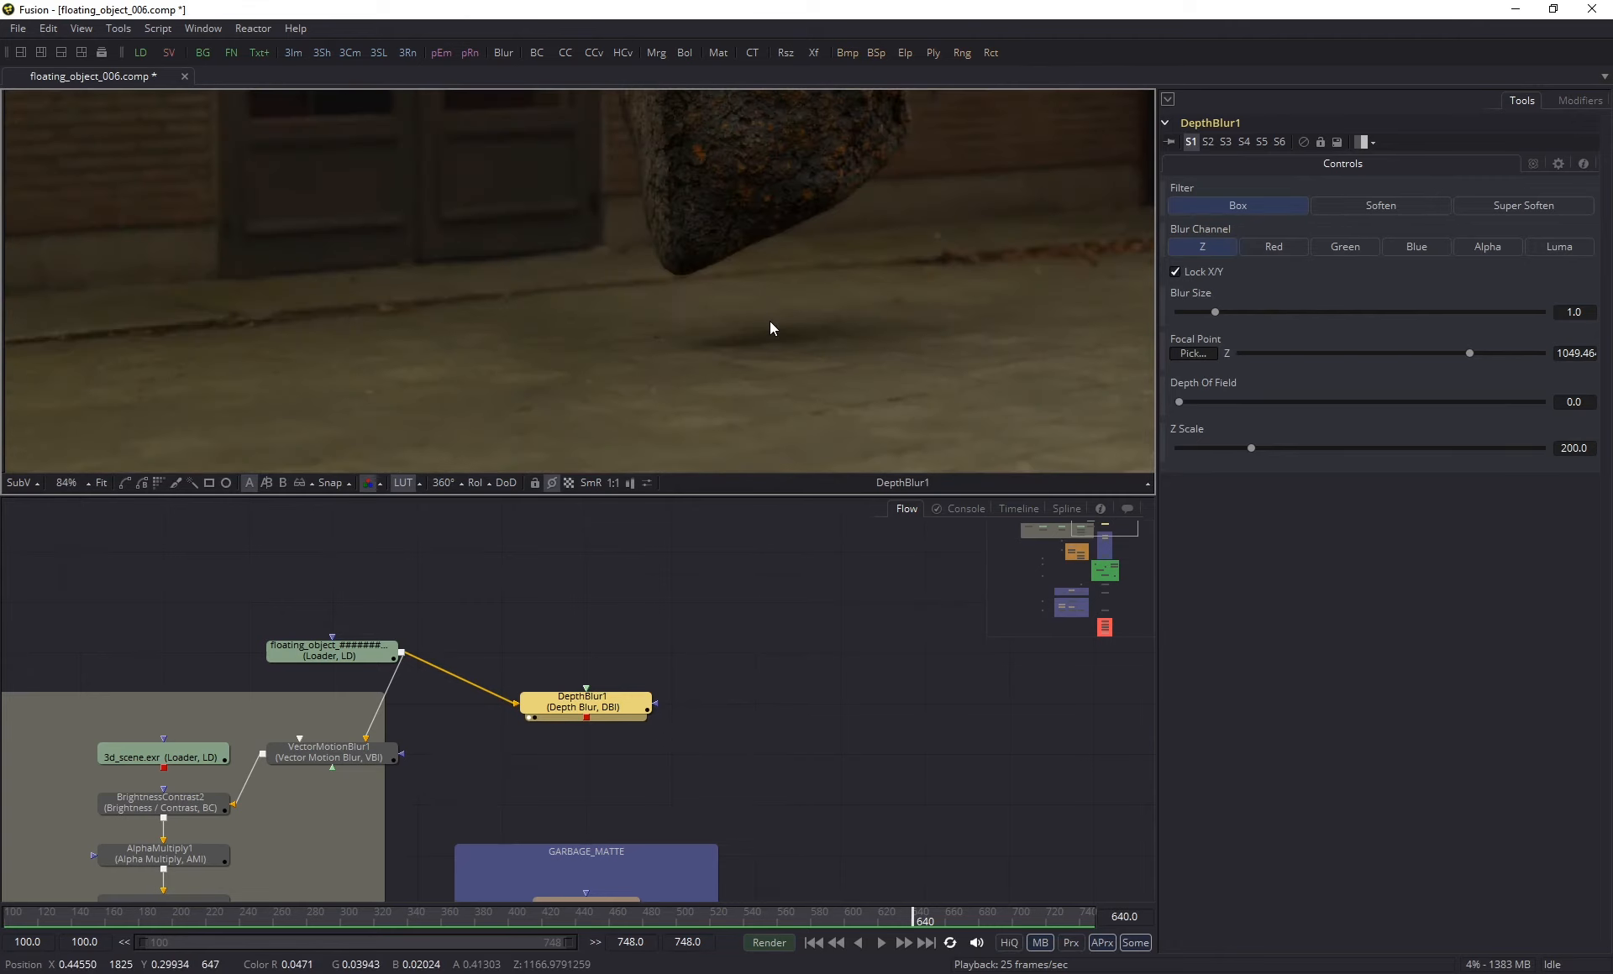
scroll(792, 266, "down", 2, "ctrl")
middle_click_drag(792, 266, 752, 457)
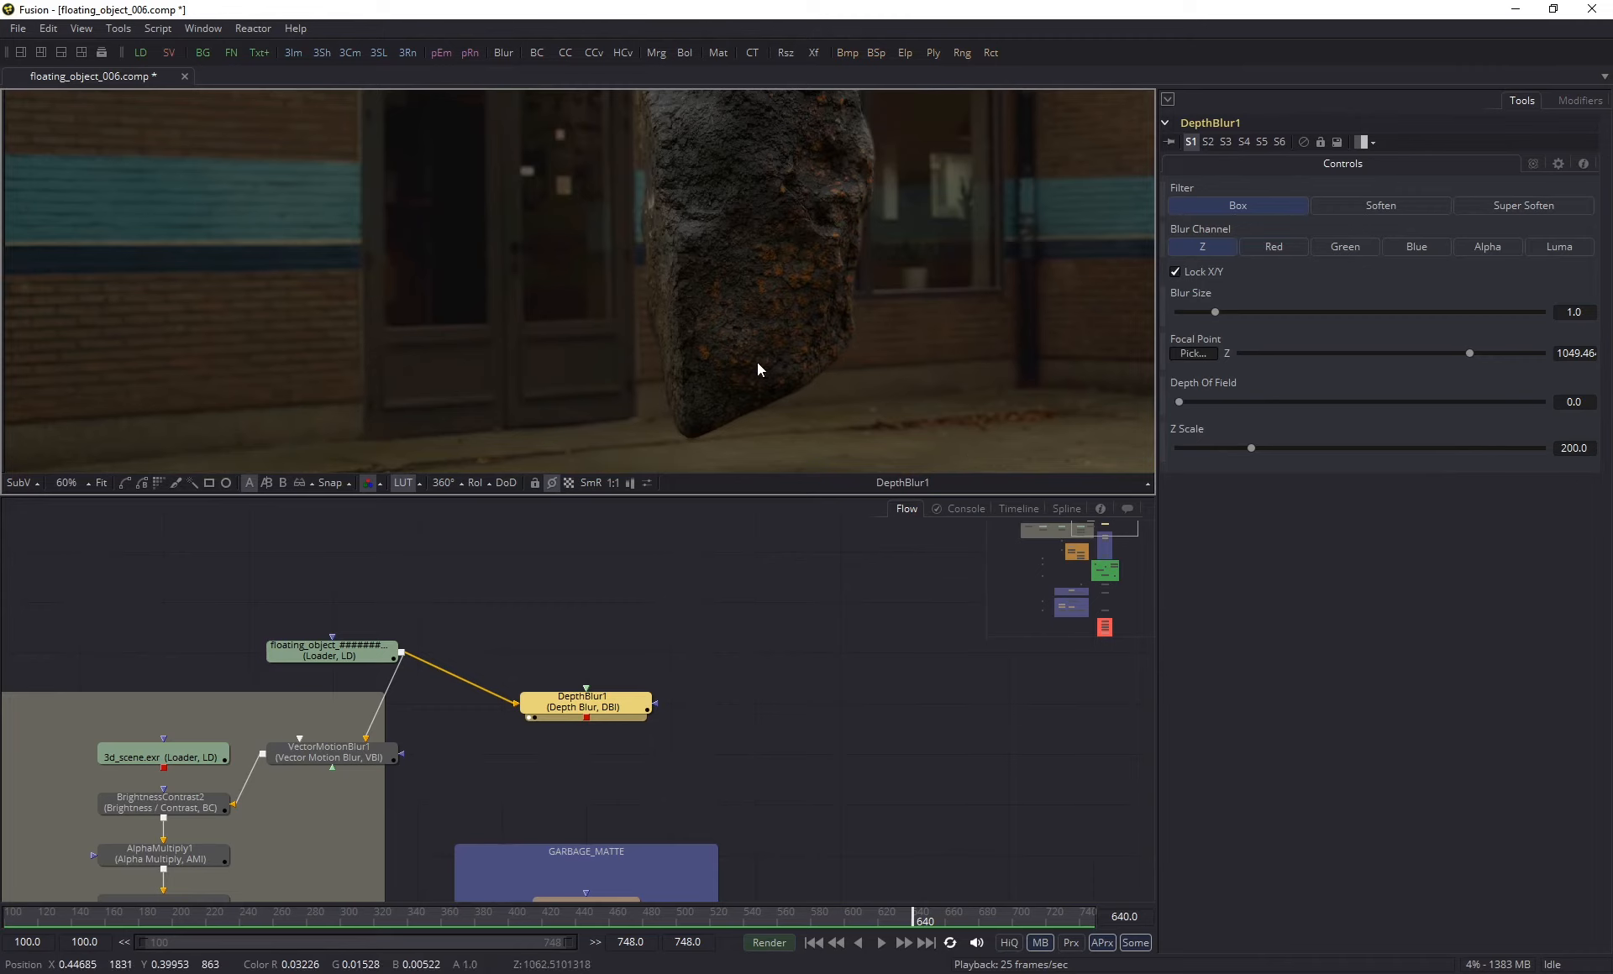
- Set the DepthBlur1 Z Scale to 50 and check the blur on the rock up close
left_click(1573, 448)
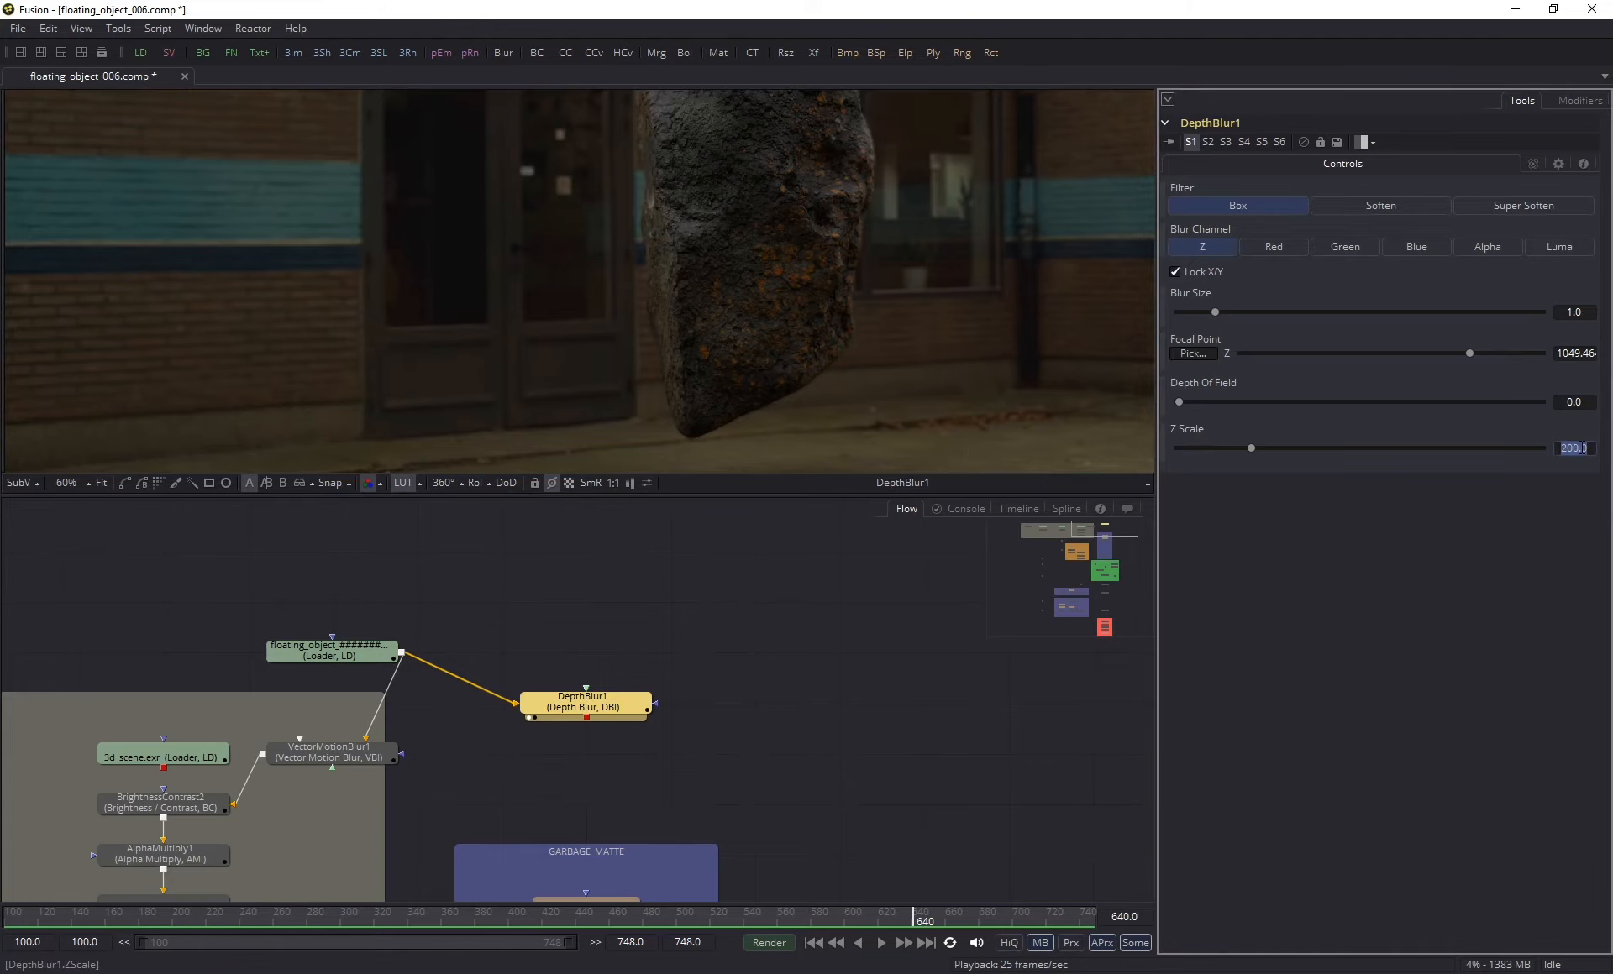
type("50")
key("Tab")
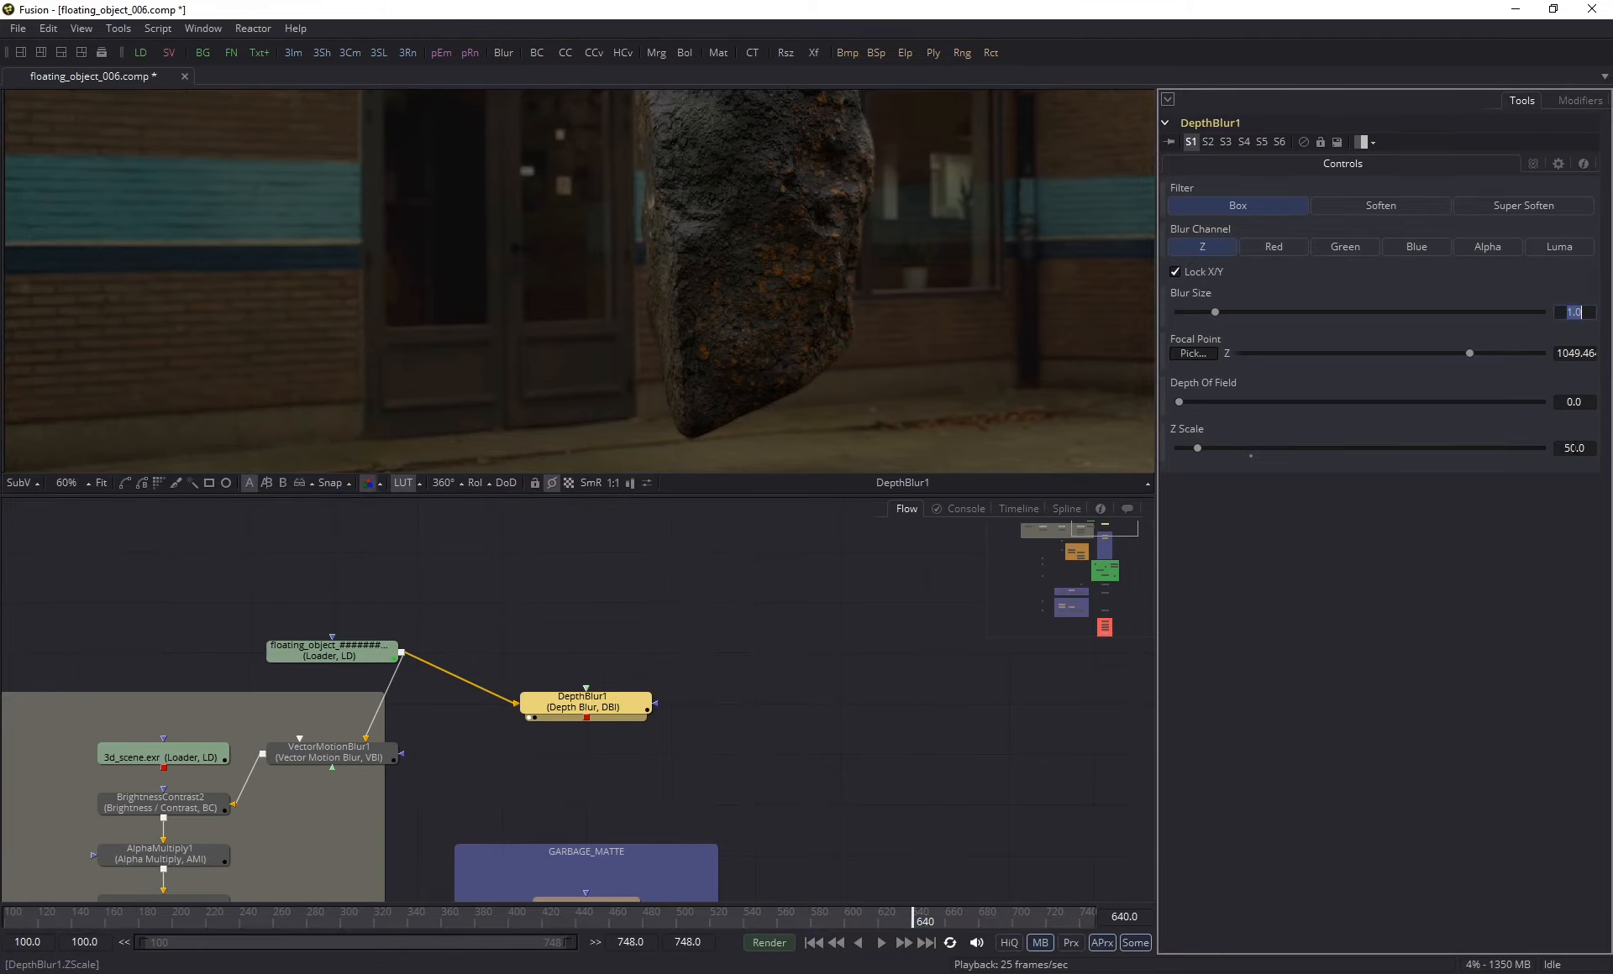
scroll(672, 215, "up", 5)
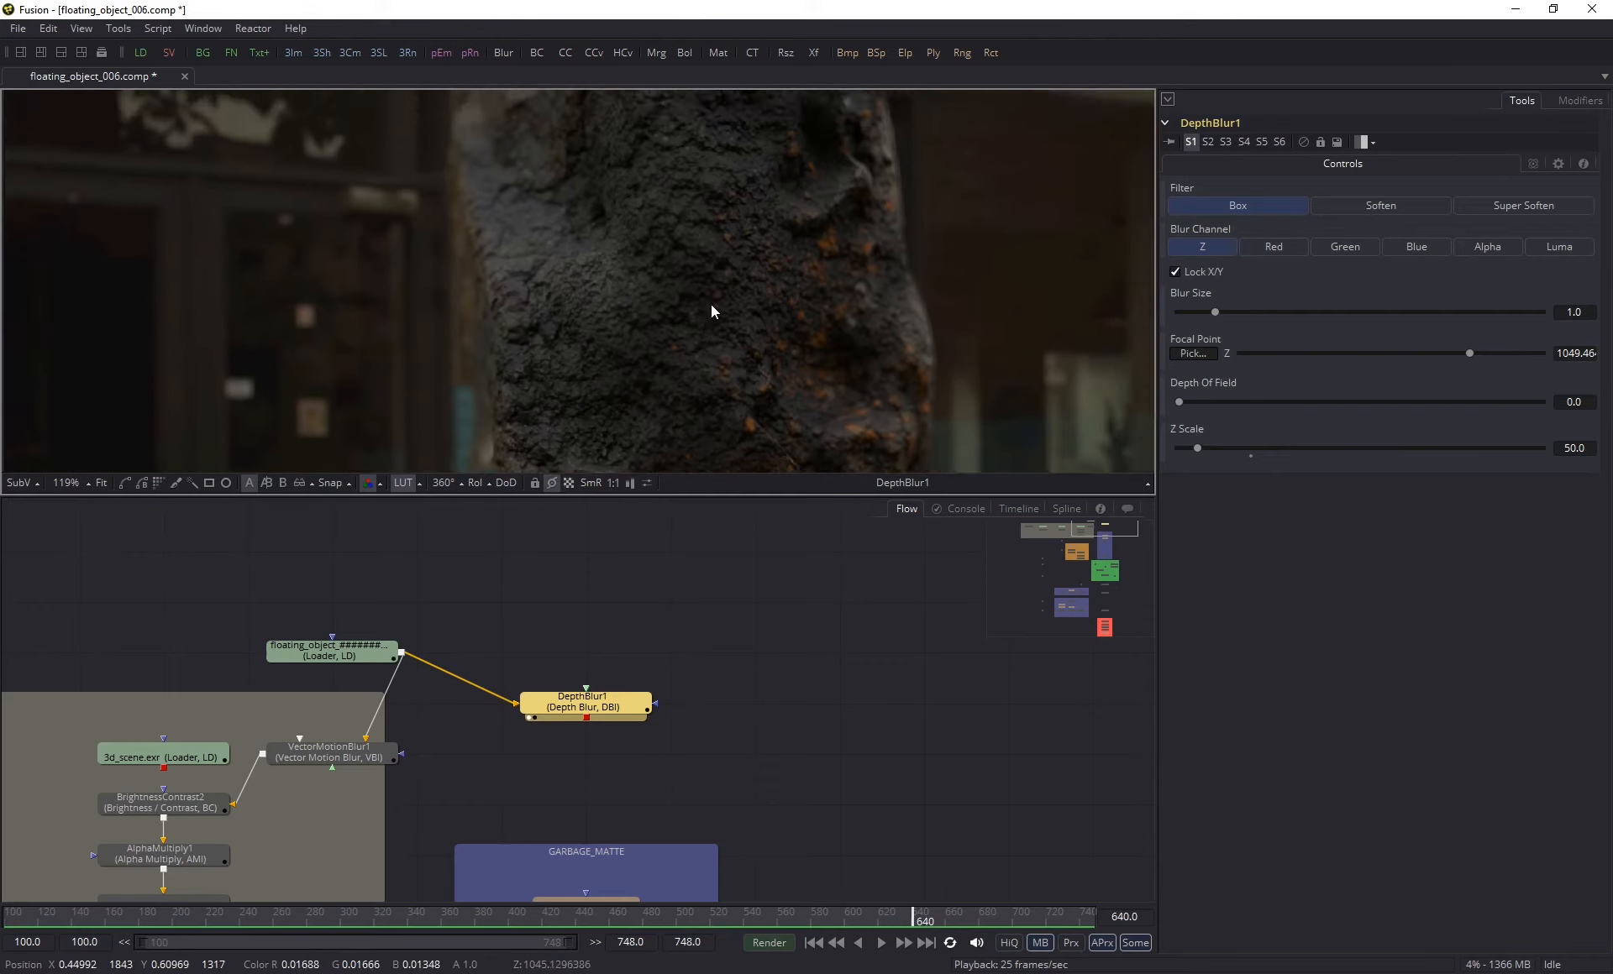
middle_click_drag(842, 327, 693, 232)
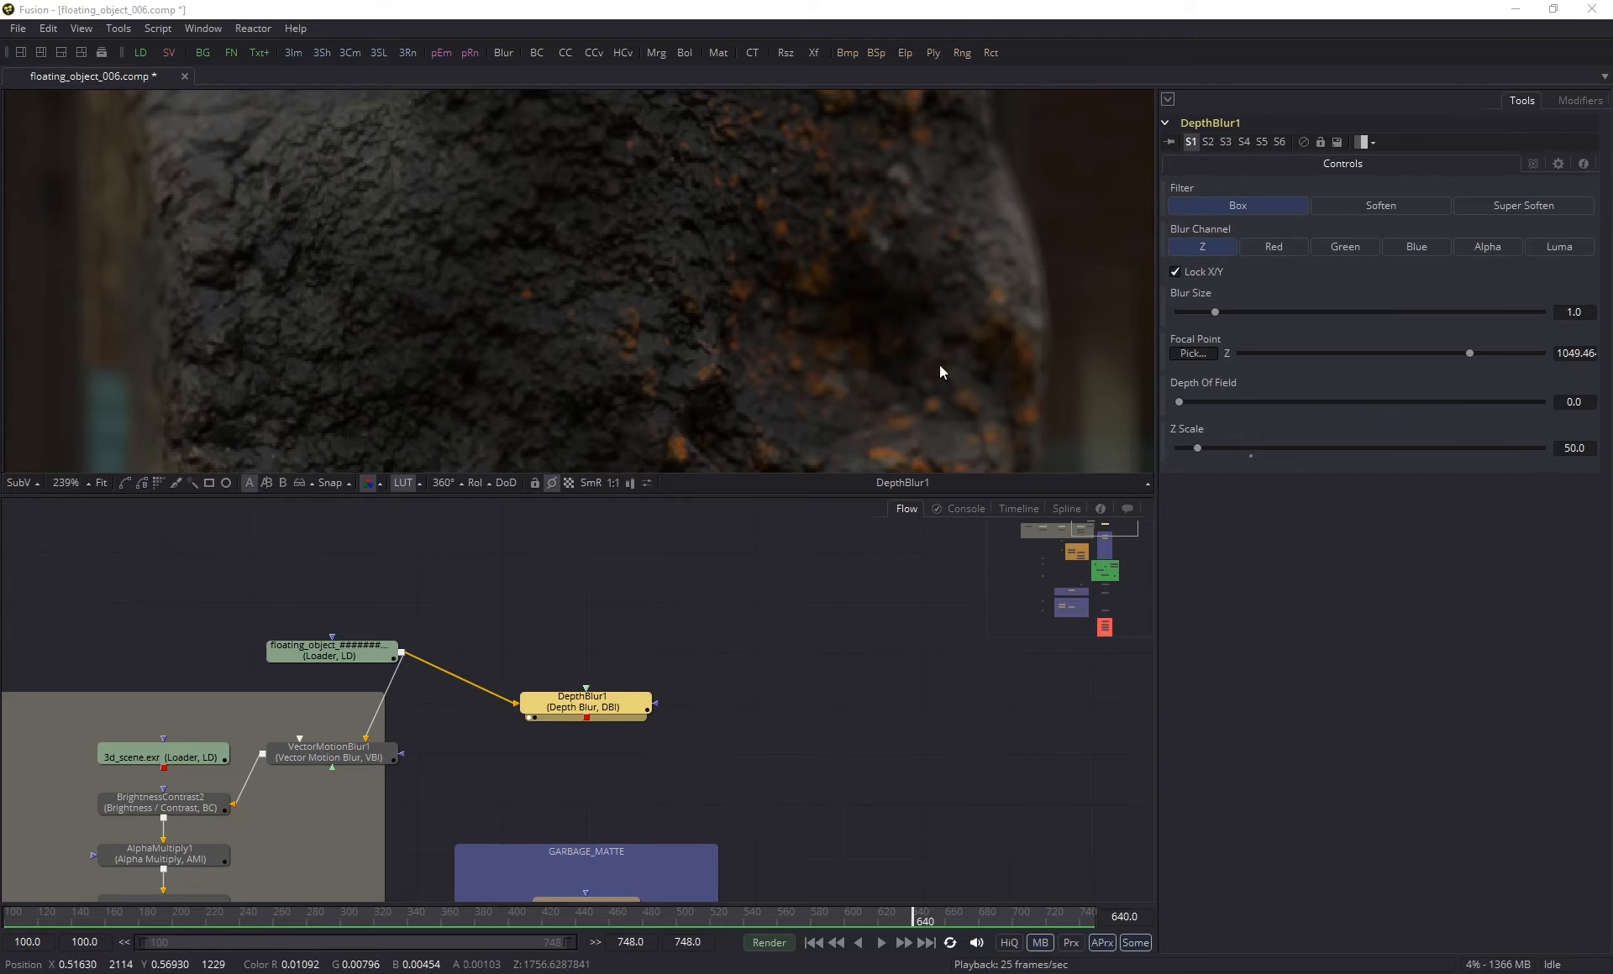
- Set the DepthBlur1 Depth Of Field to 10 and its Blur Size to 10
left_click(1573, 401)
type("10")
key("Tab")
left_click(1579, 311)
type("10")
key("Tab")
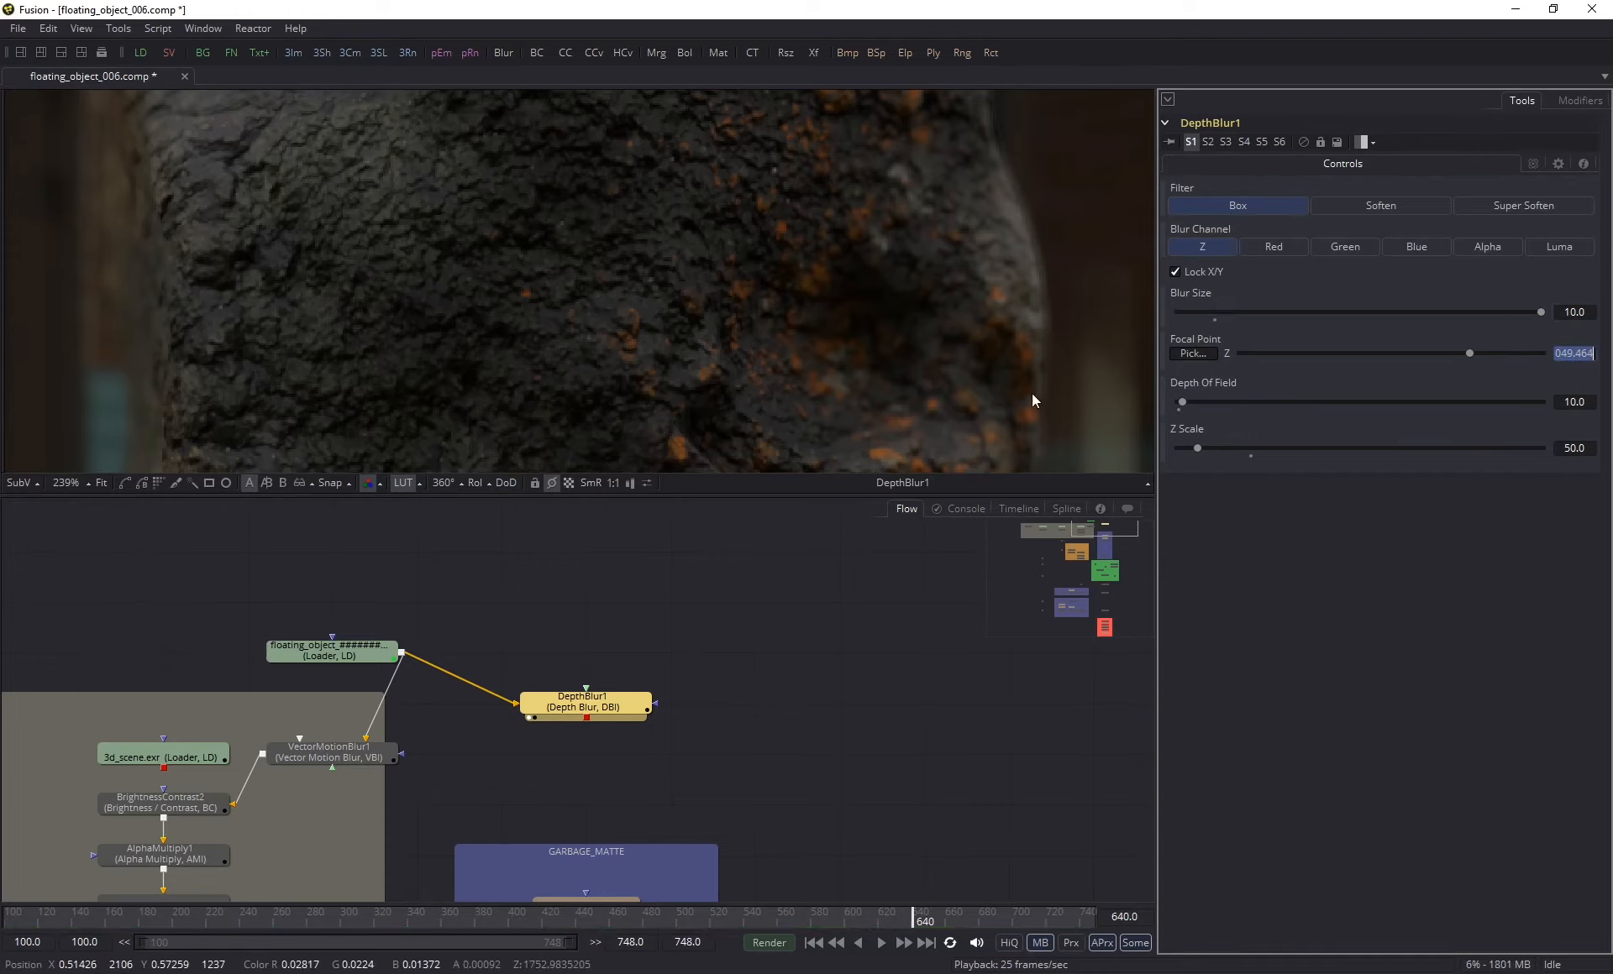
- Examine how the stronger depth blur affects the background and the rock's outer edges
scroll(818, 331, "down", 6)
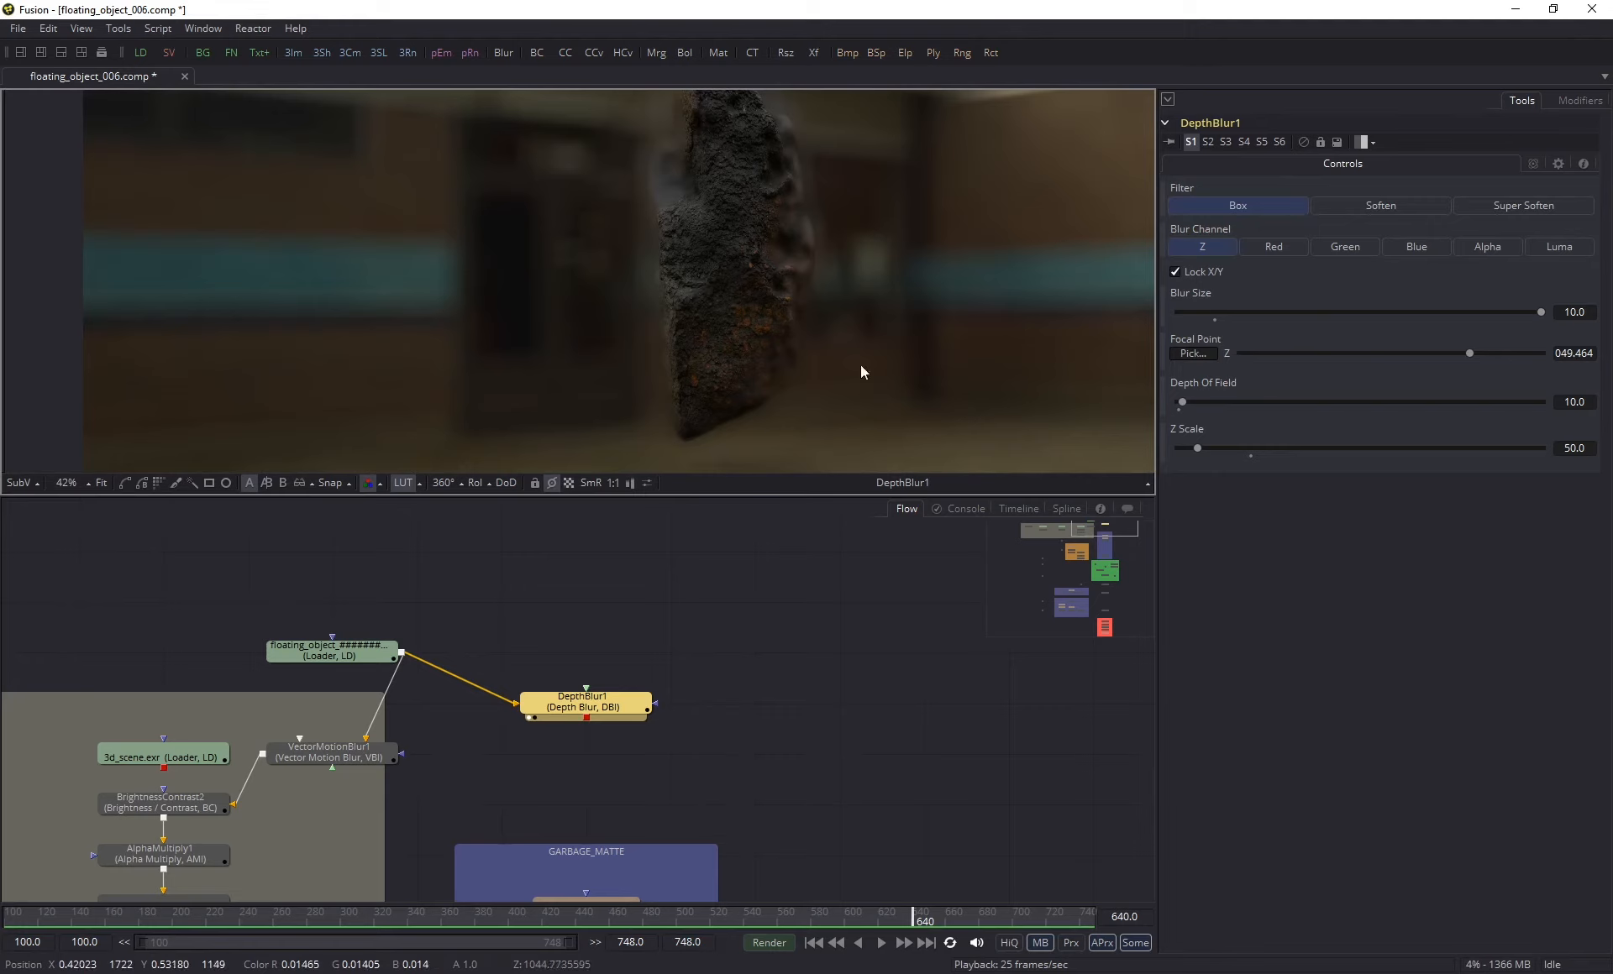
scroll(697, 192, "up", 5)
middle_click_drag(576, 261, 648, 335)
middle_click_drag(798, 234, 551, 417)
scroll(551, 416, "up", 1)
middle_click_drag(543, 336, 679, 275)
scroll(760, 273, "down", 1)
scroll(994, 254, "up", 2)
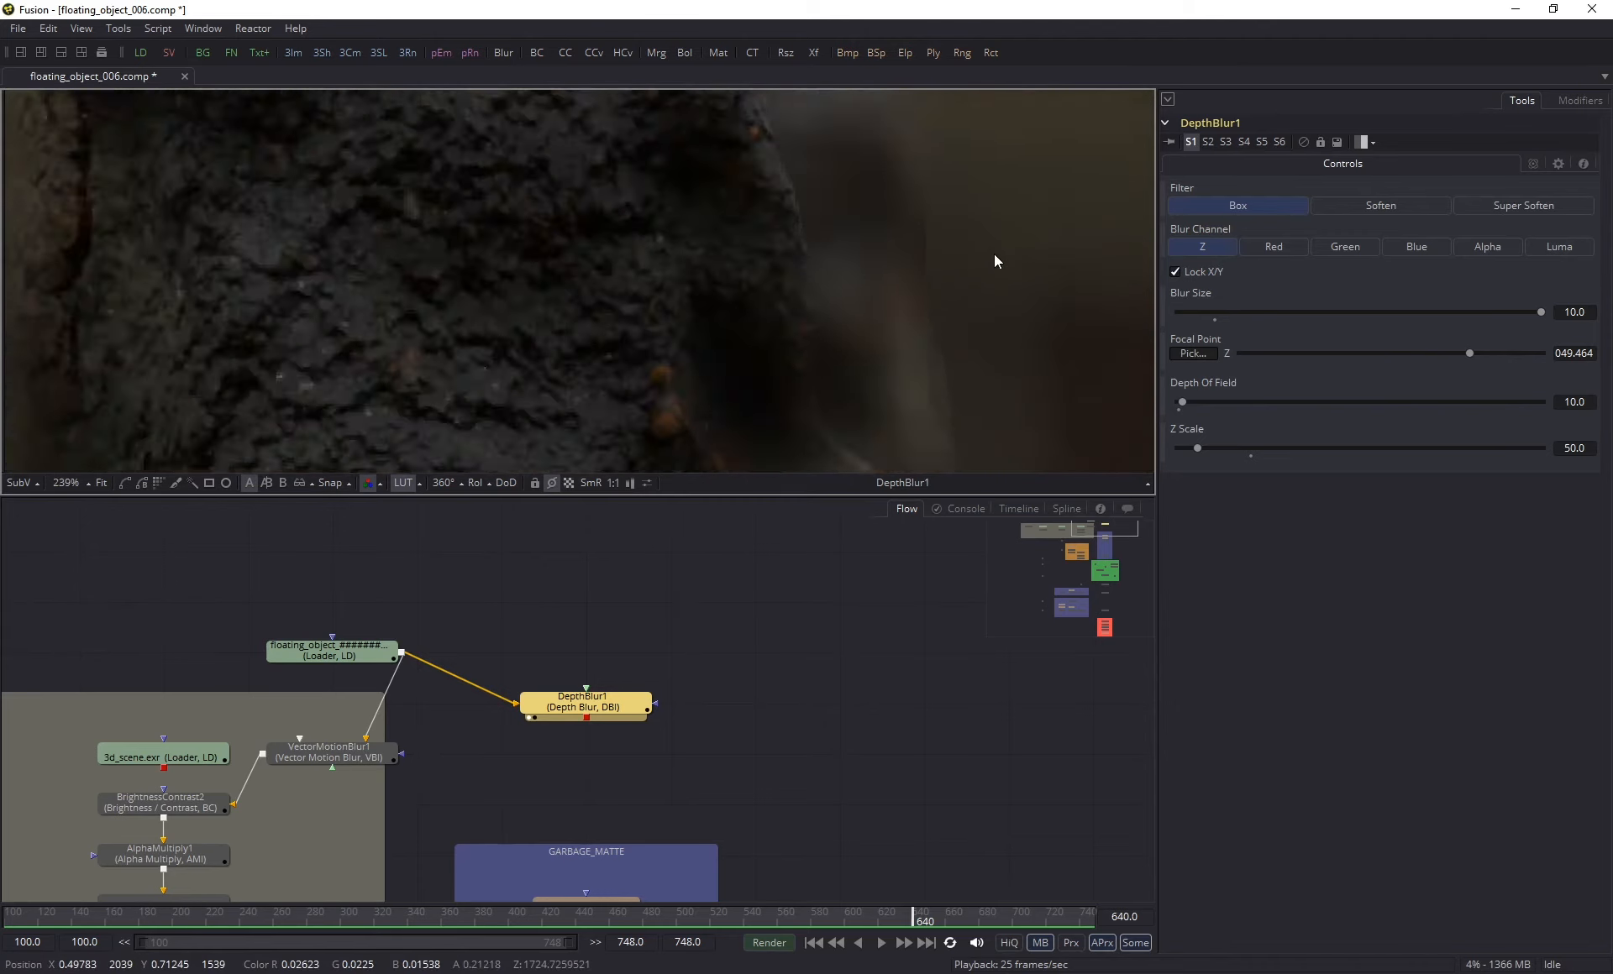
scroll(820, 324, "up", 2)
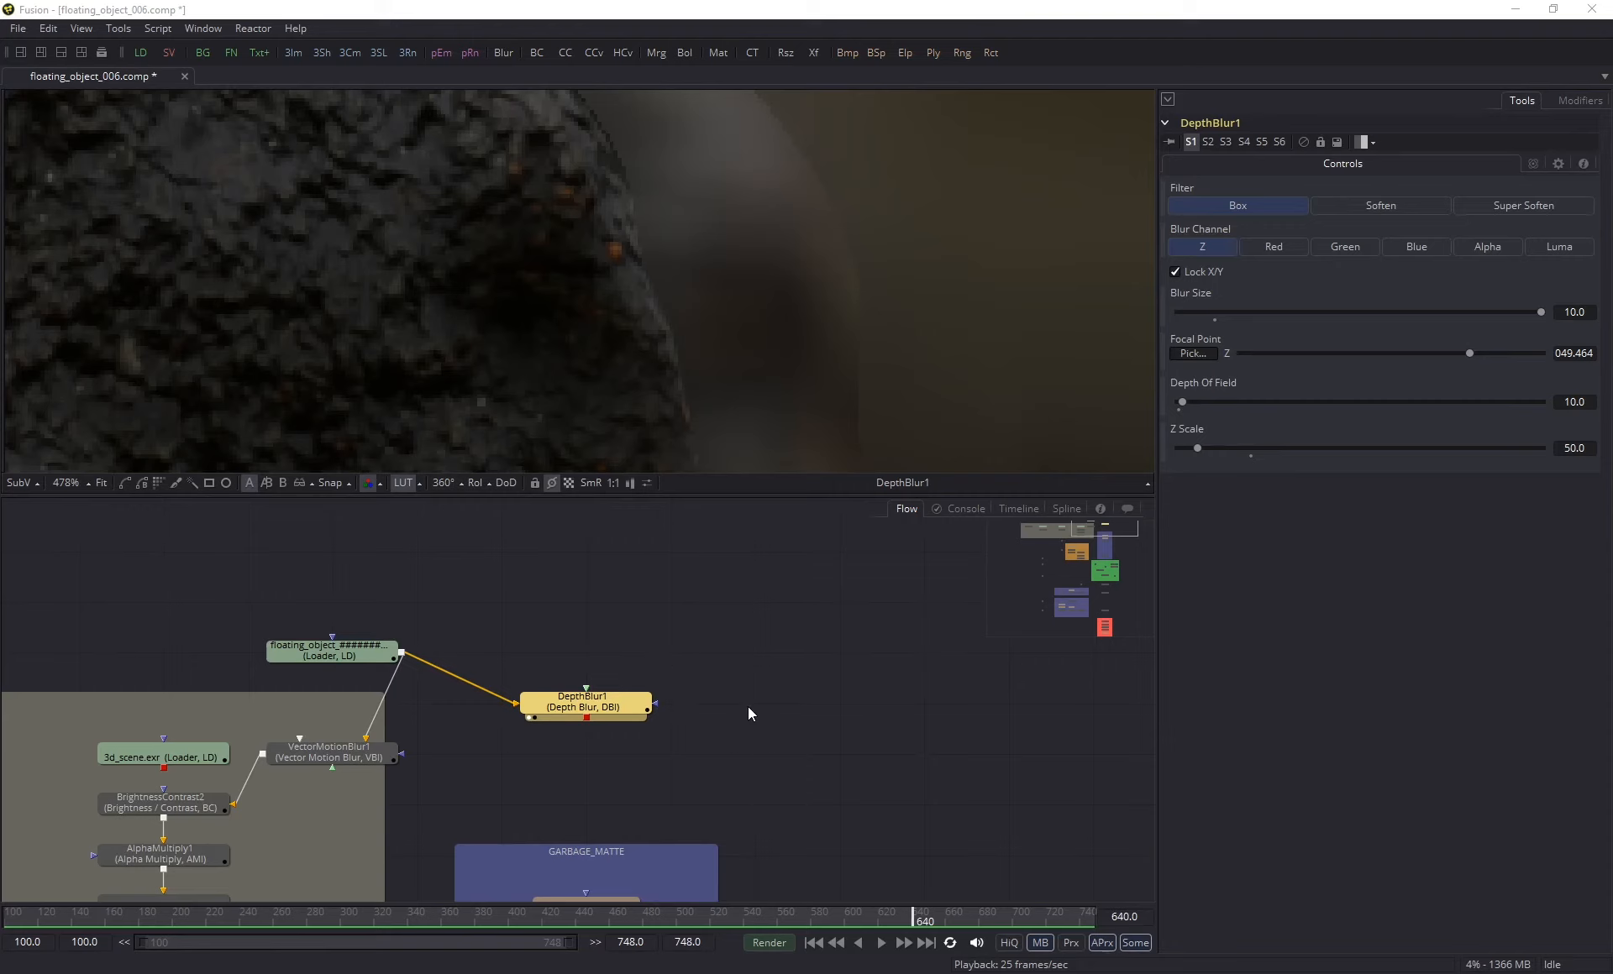
- Delete the DepthBlur1 node from the flow
left_click_drag(827, 630, 532, 755)
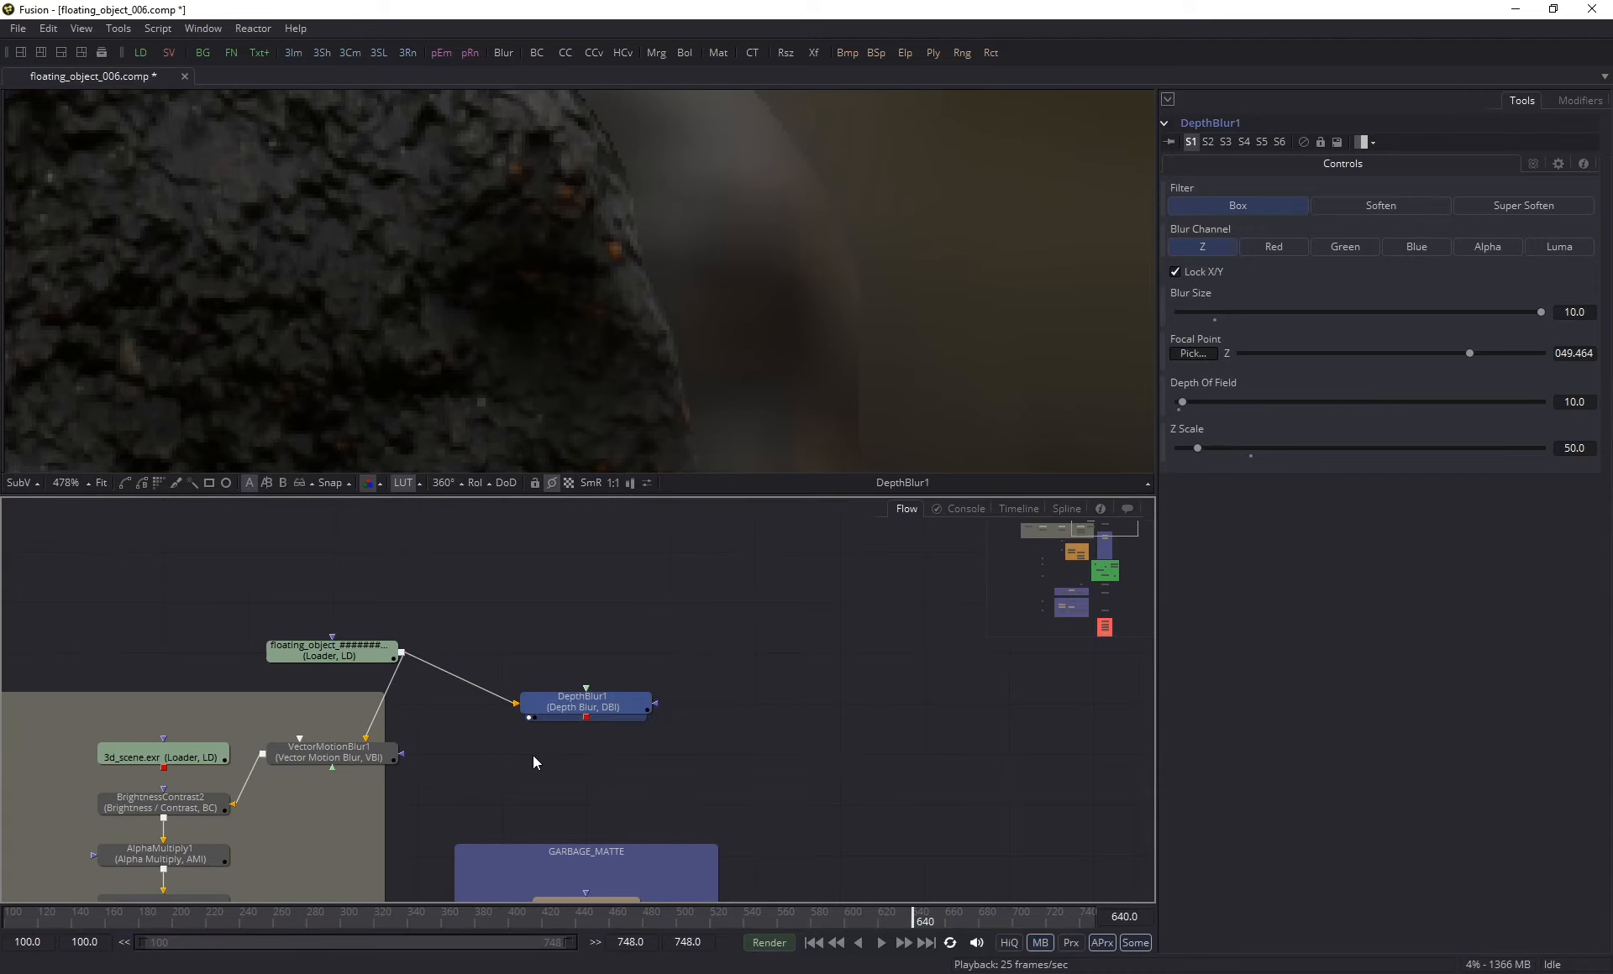
key("Delete")
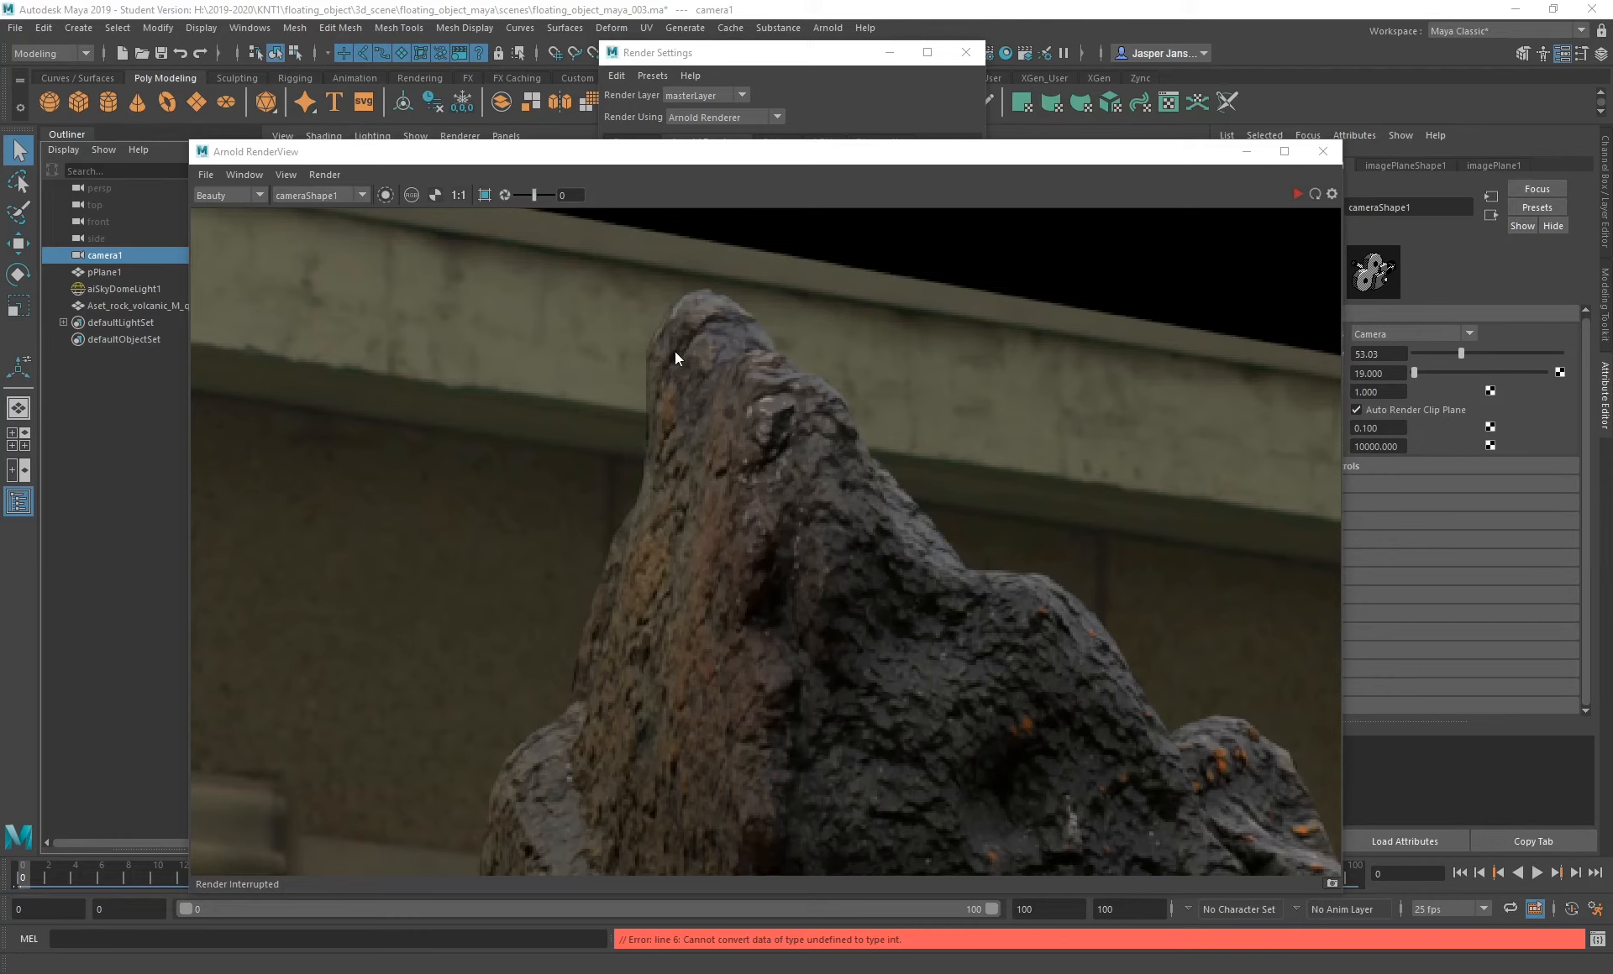
- In Maya, turn off Instantaneous Shutter in the Arnold motion blur render settings
left_click(730, 59)
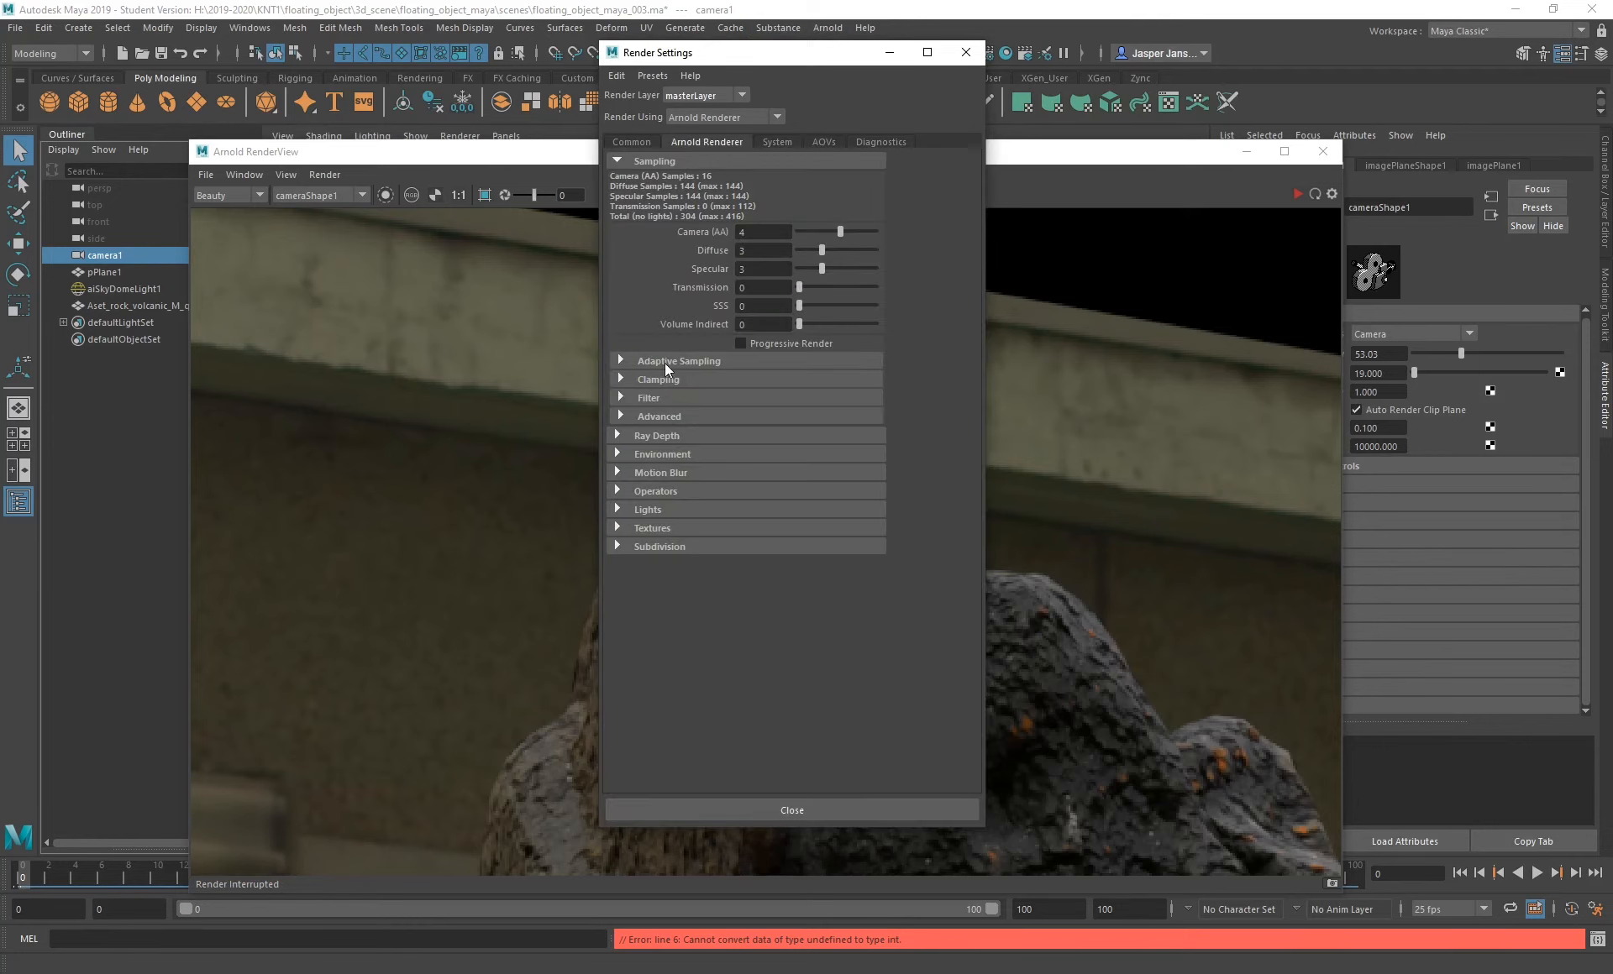
left_click(686, 473)
left_click(738, 502)
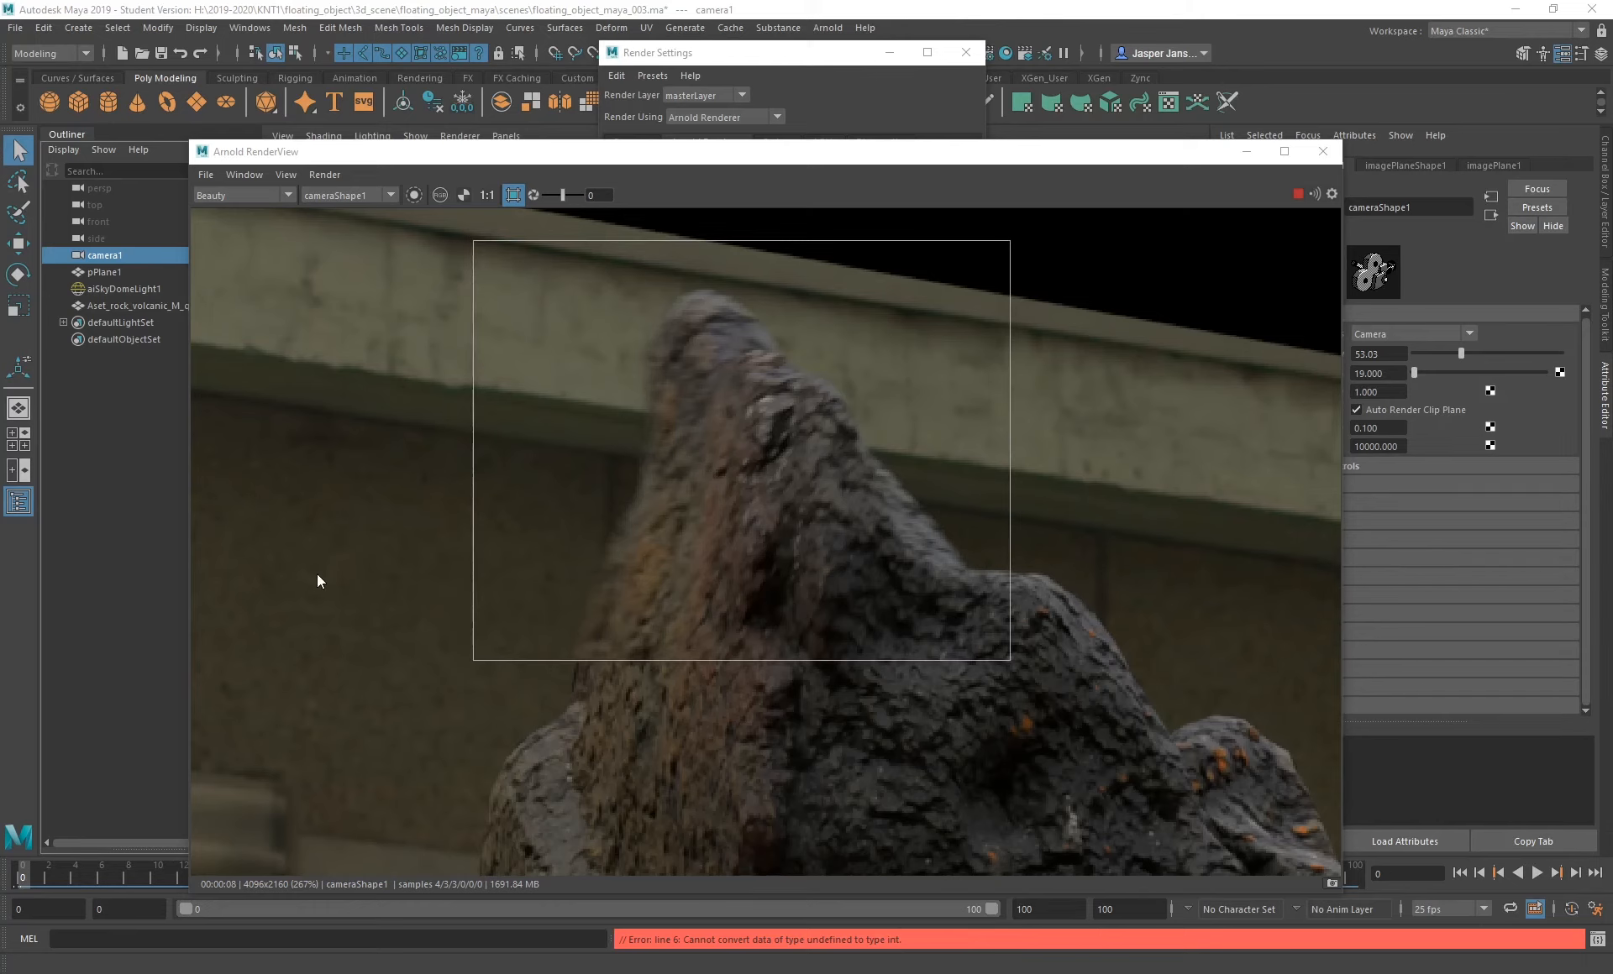
- Show the alpha channel of the Arnold render and examine the motion-blurred edge at the rock's peak
left_click(462, 196)
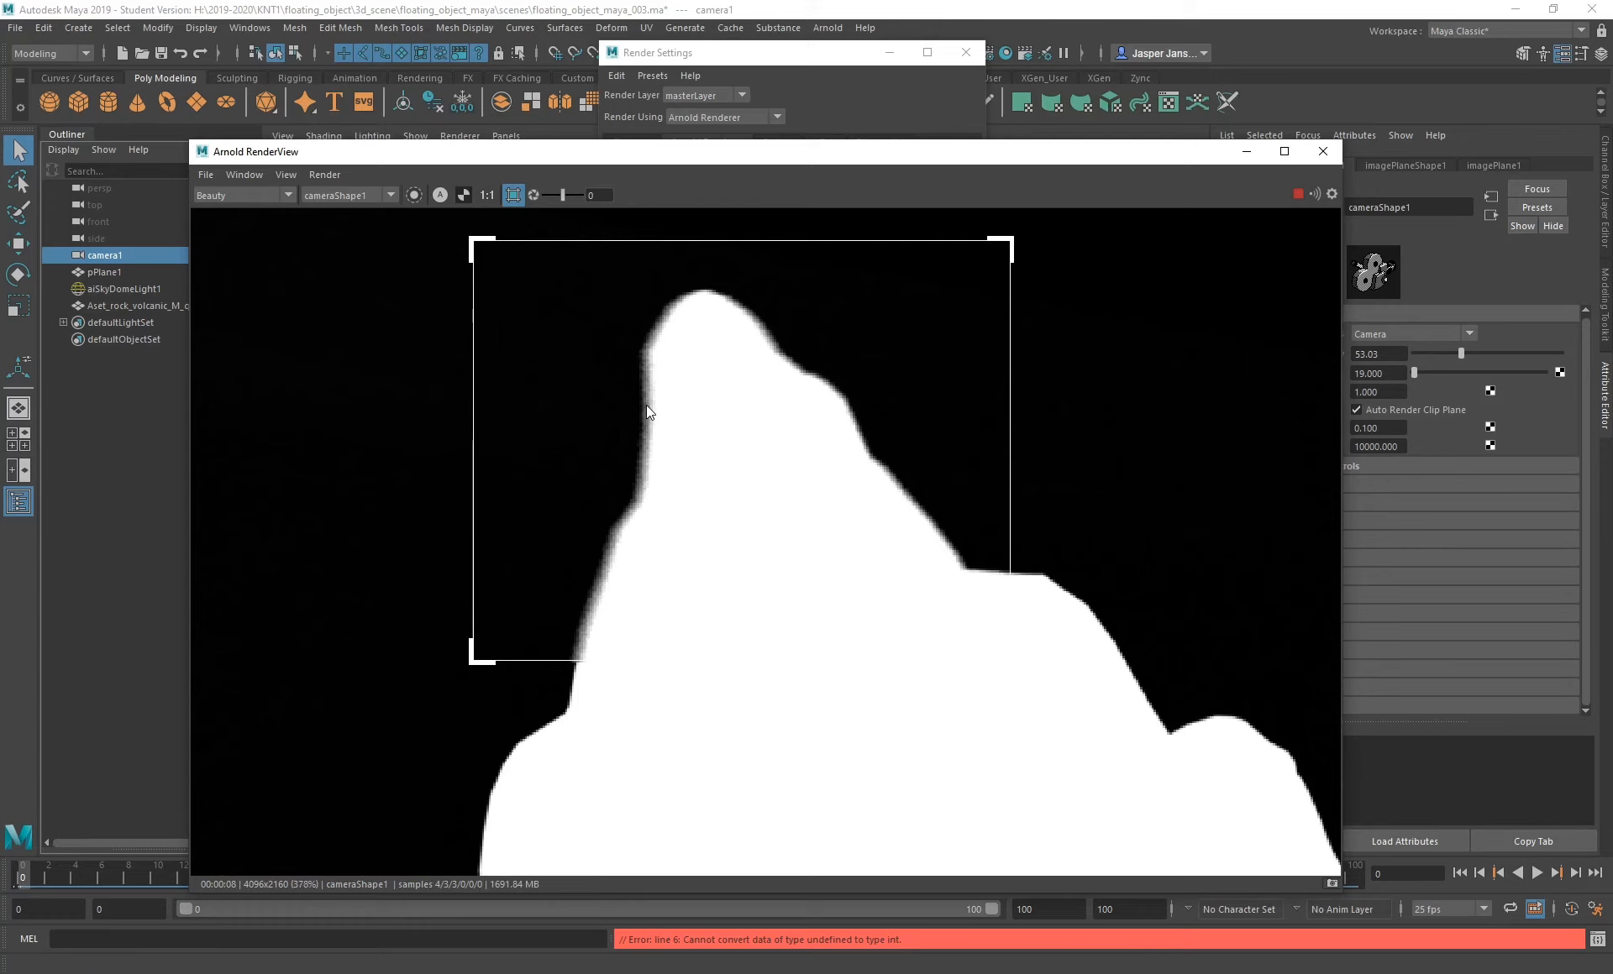
scroll(646, 406, "up", 3)
scroll(639, 441, "up", 3)
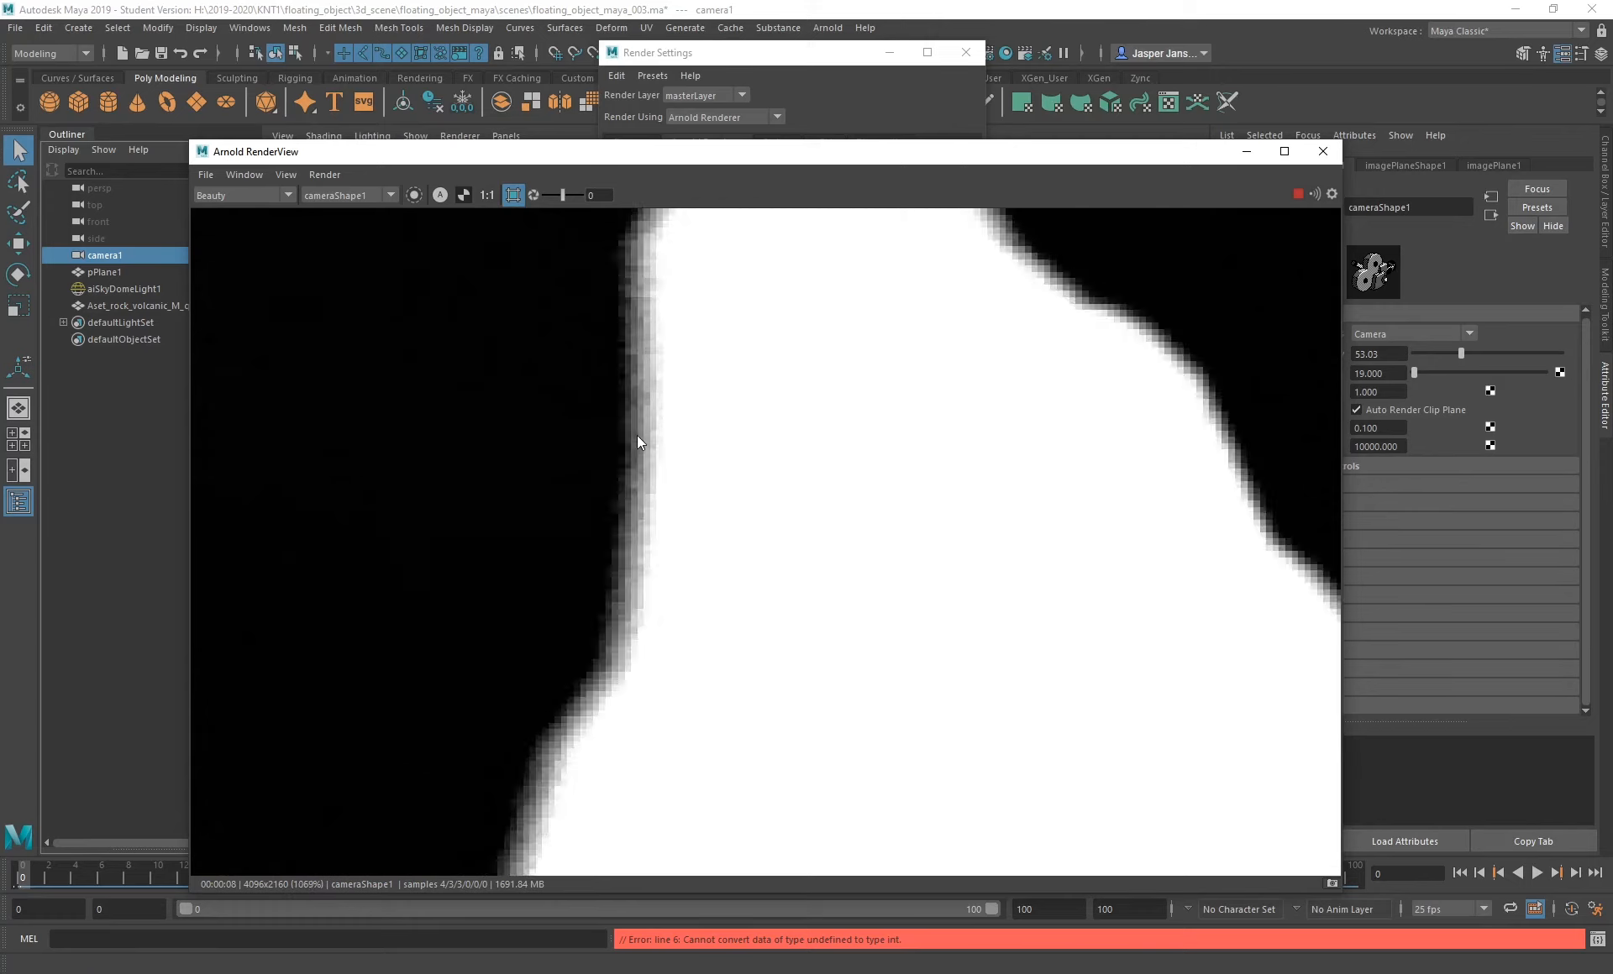
scroll(636, 435, "down", 4)
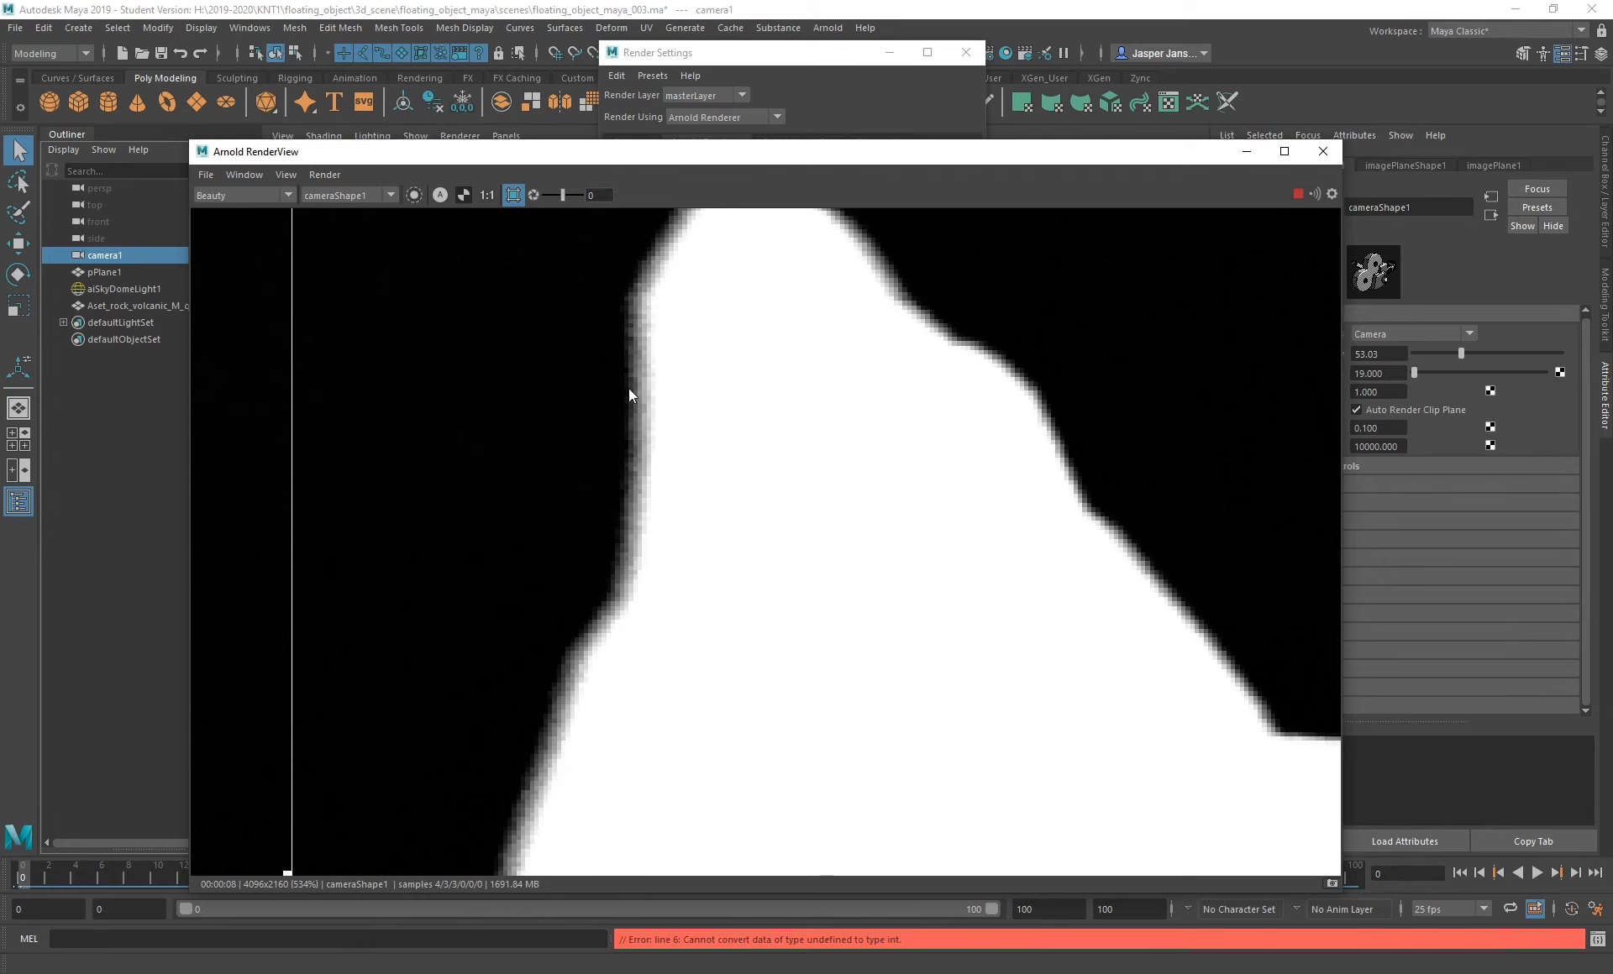
scroll(608, 496, "down", 4)
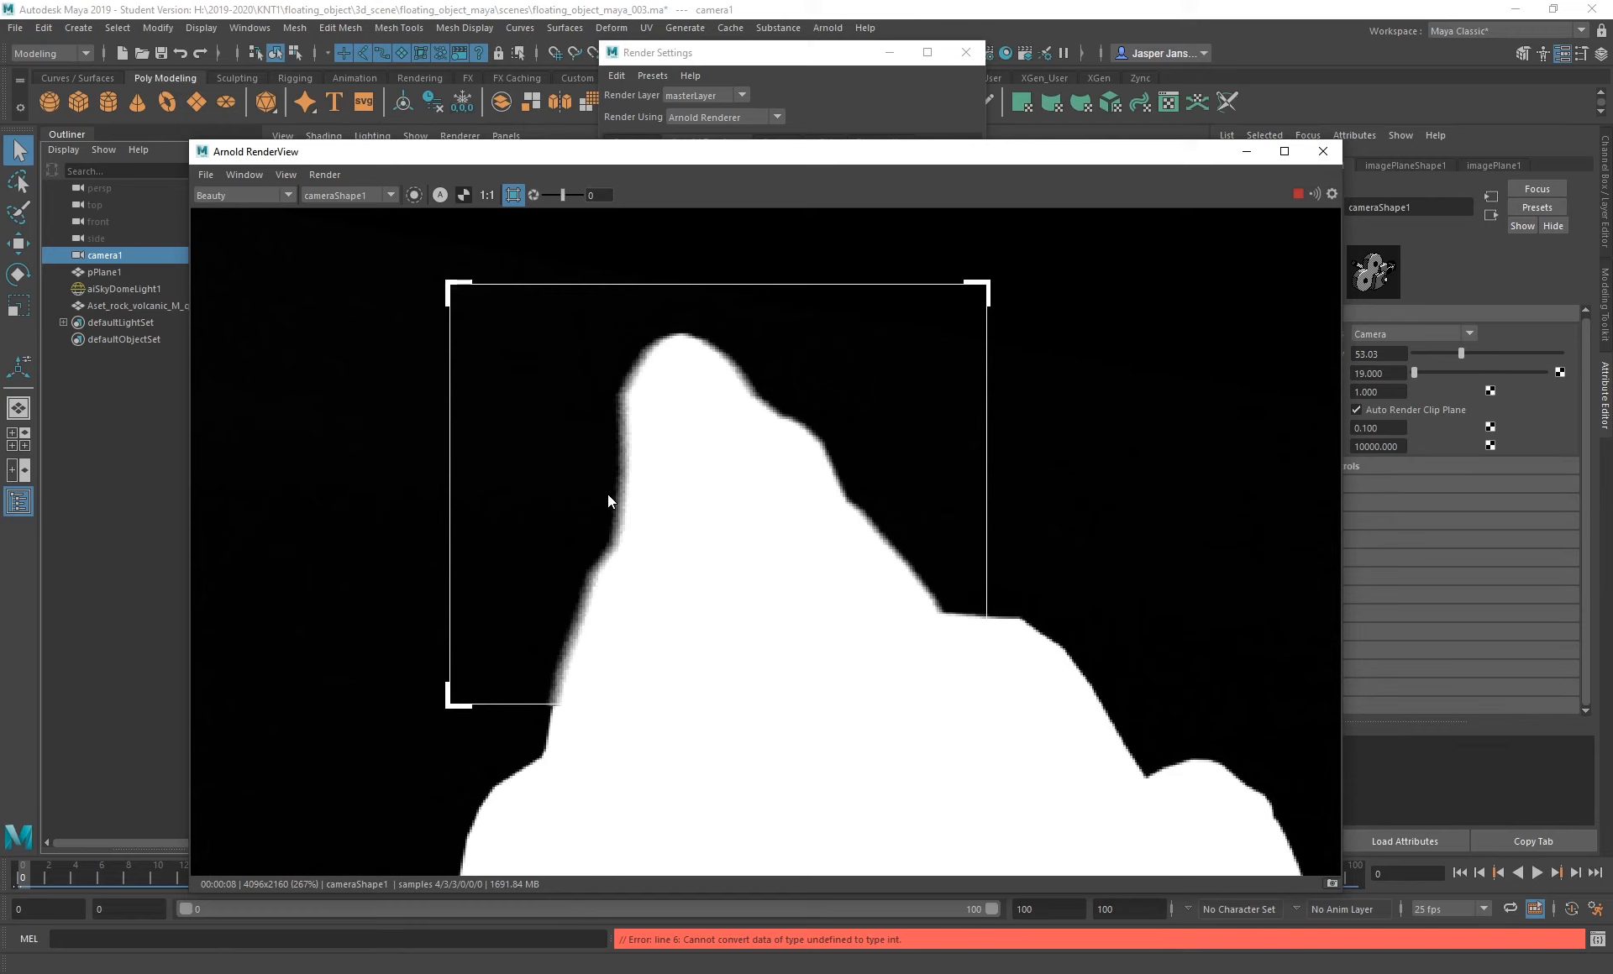
- Check the Camera (AA) sampling setting in Render Settings and examine the blurred alpha edge in the render view again
left_click(803, 67)
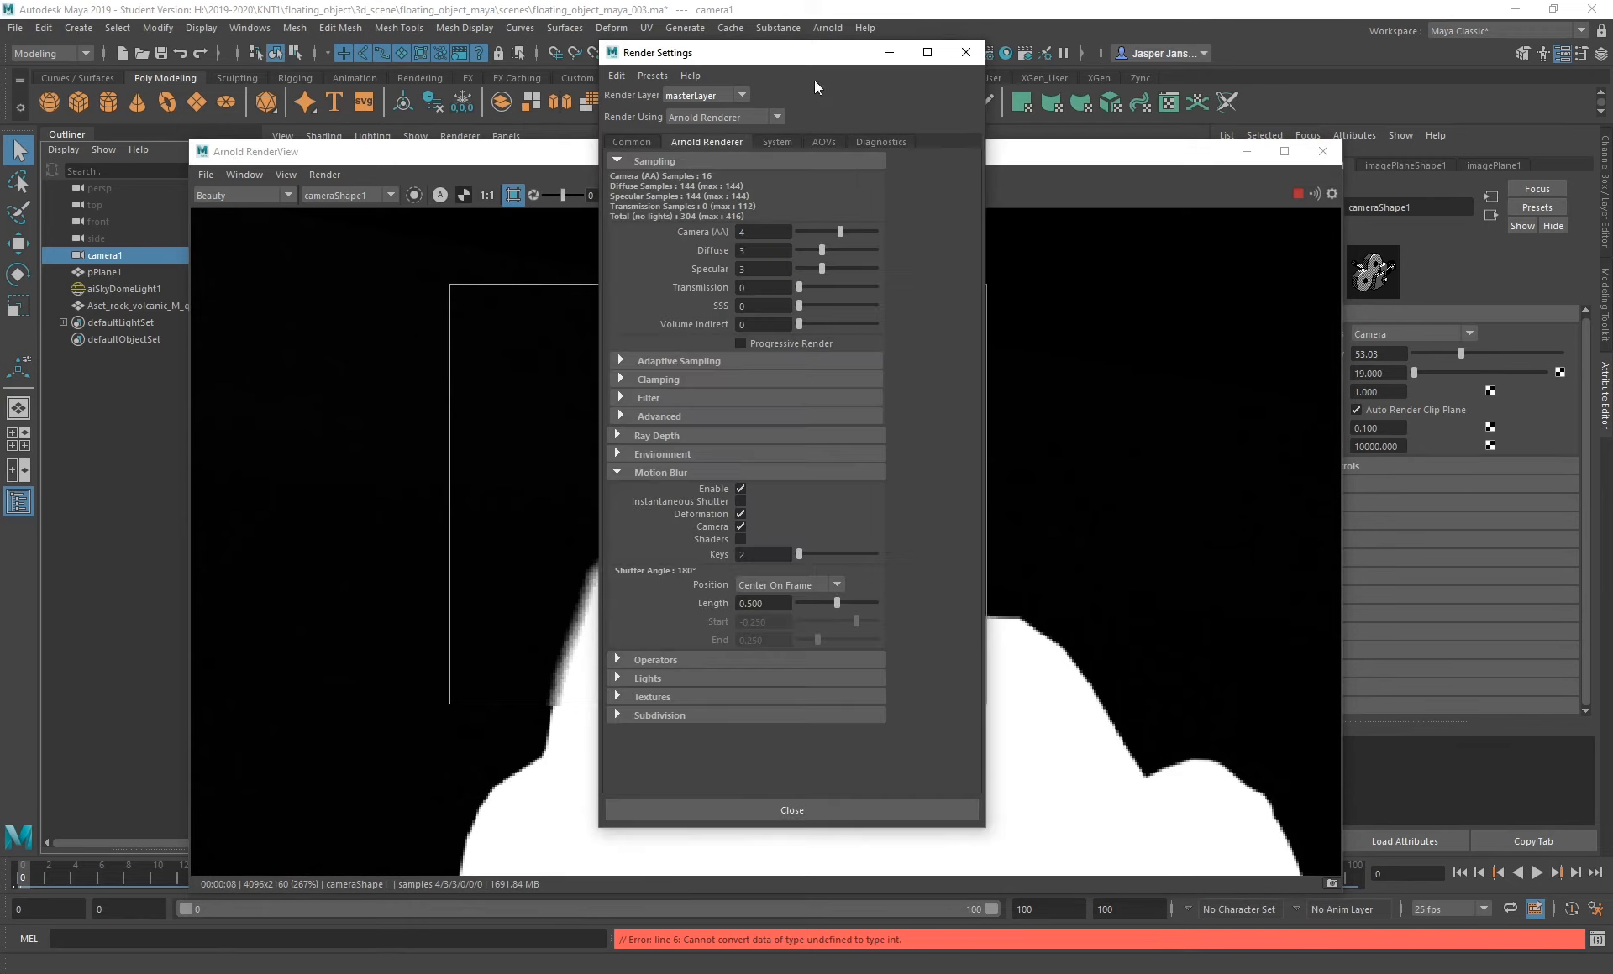
double_click(764, 231)
left_click(502, 161)
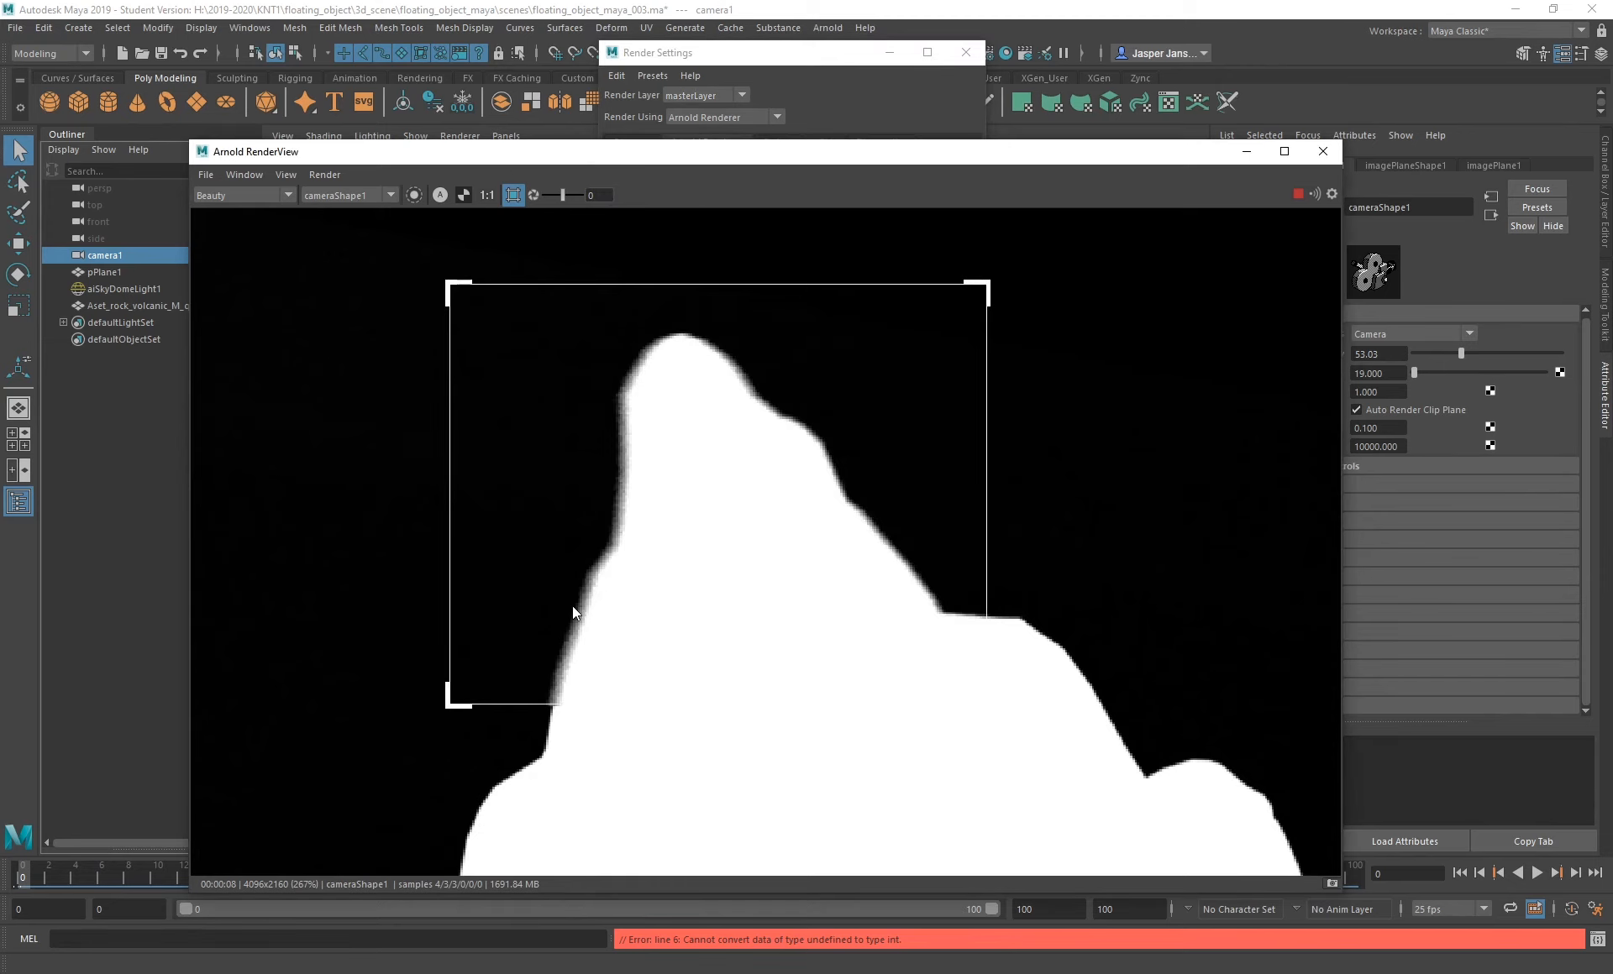
scroll(572, 606, "up", 5)
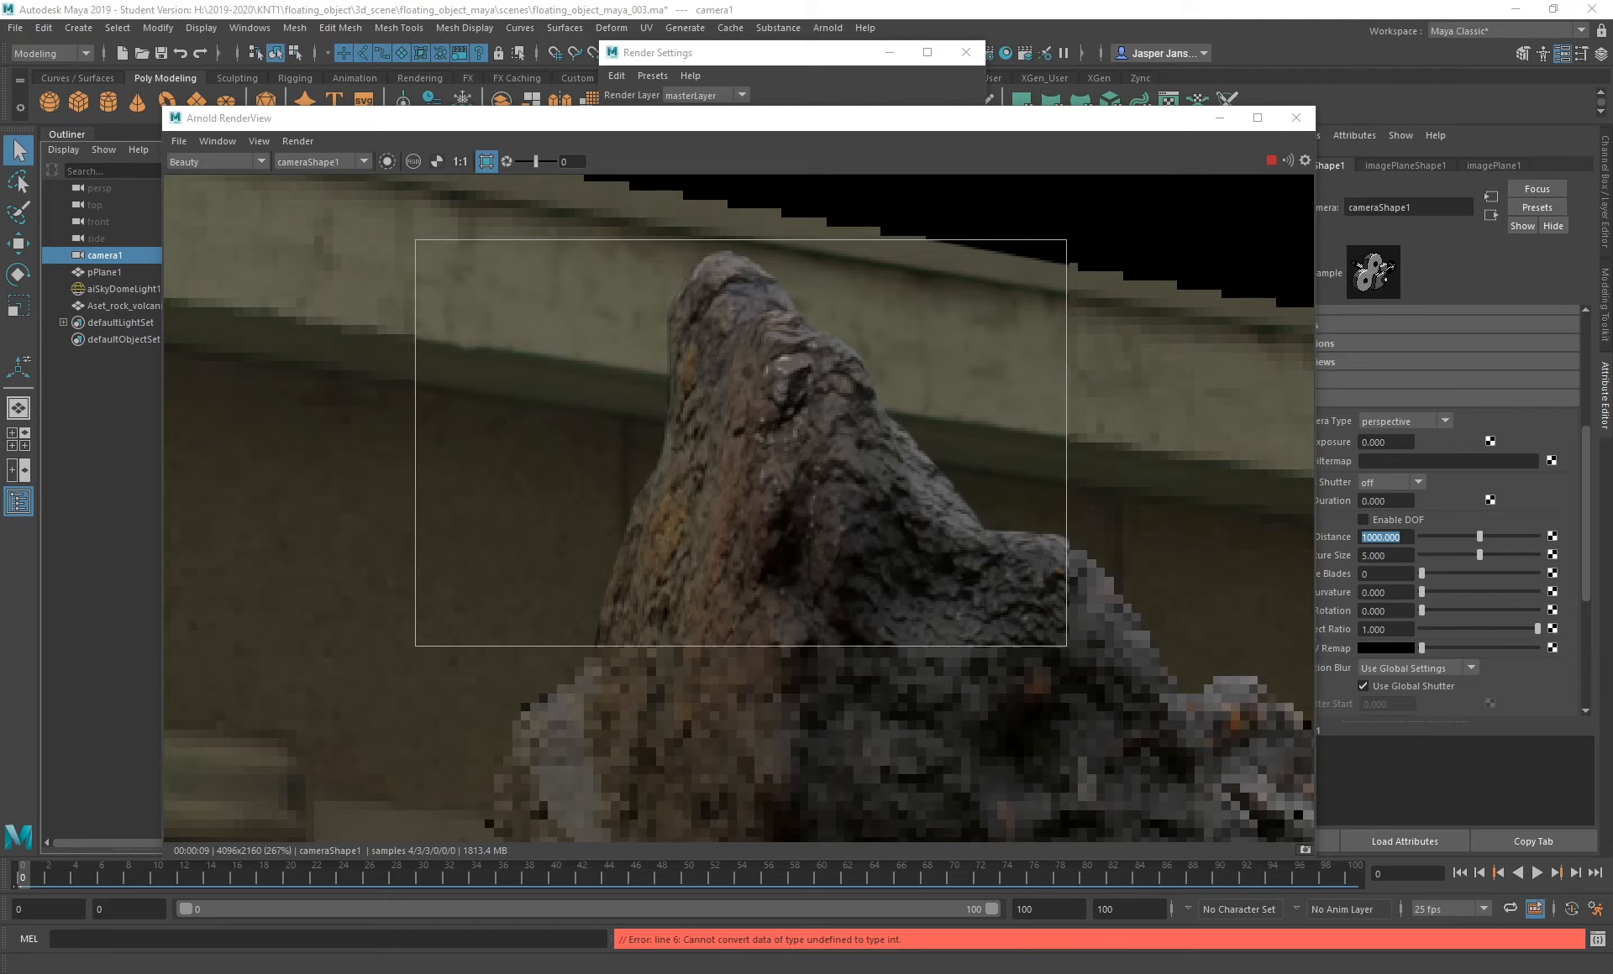
- Uncover camera1's Arnold attributes and turn on Enable DOF
left_click(82, 424)
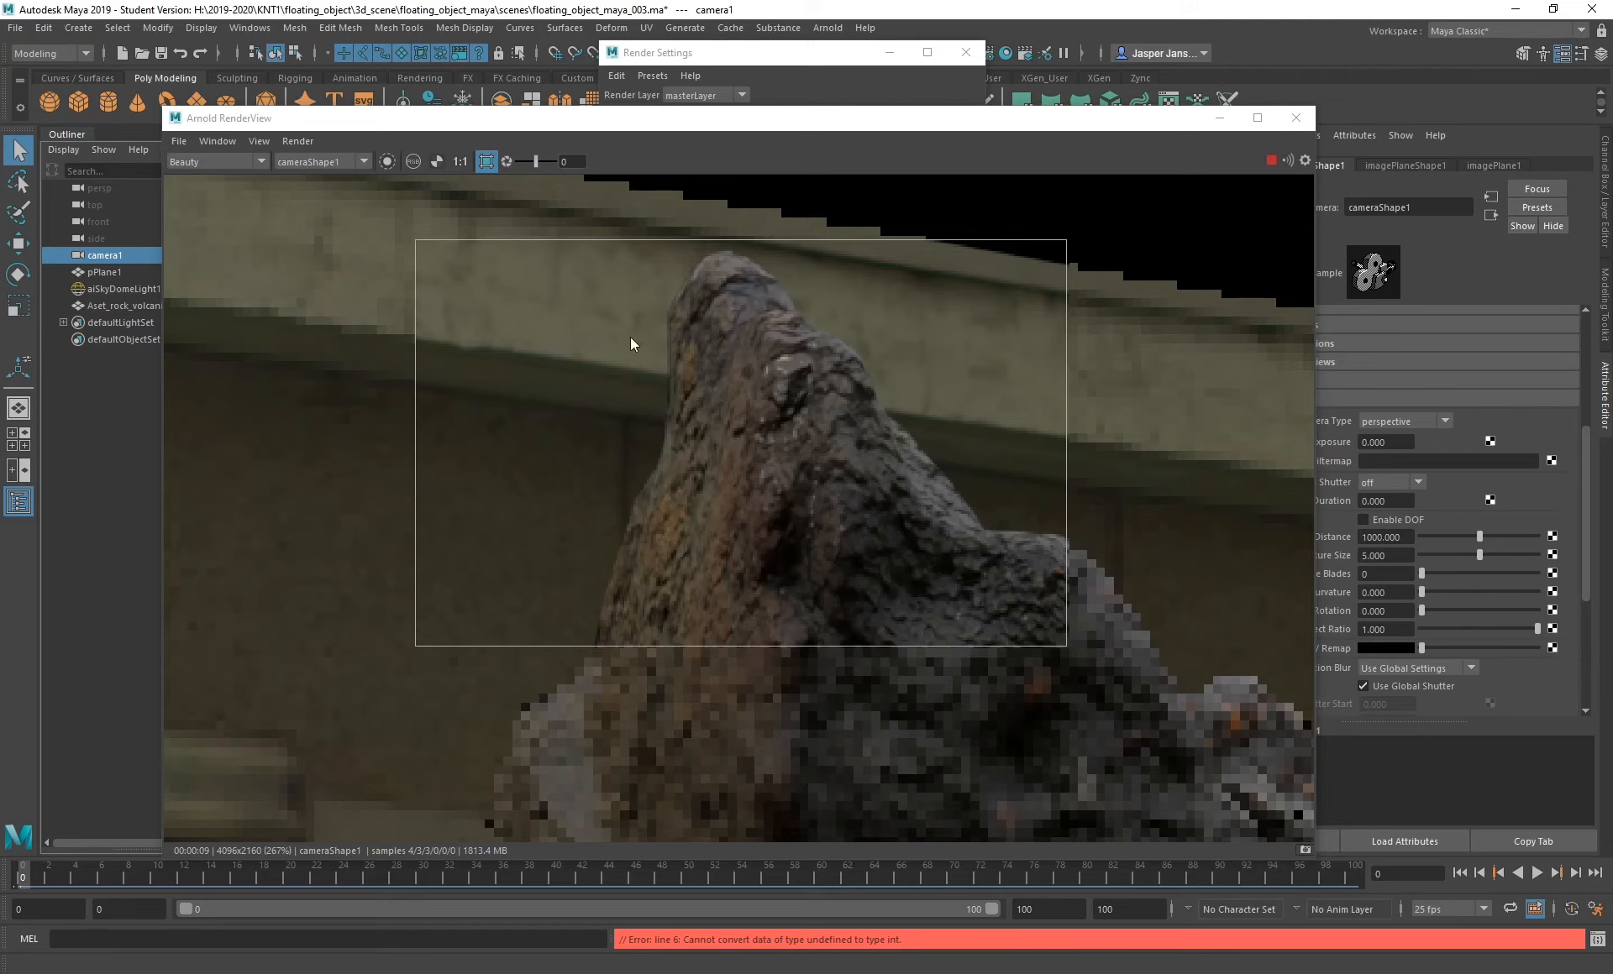
left_click_drag(1083, 127, 972, 118)
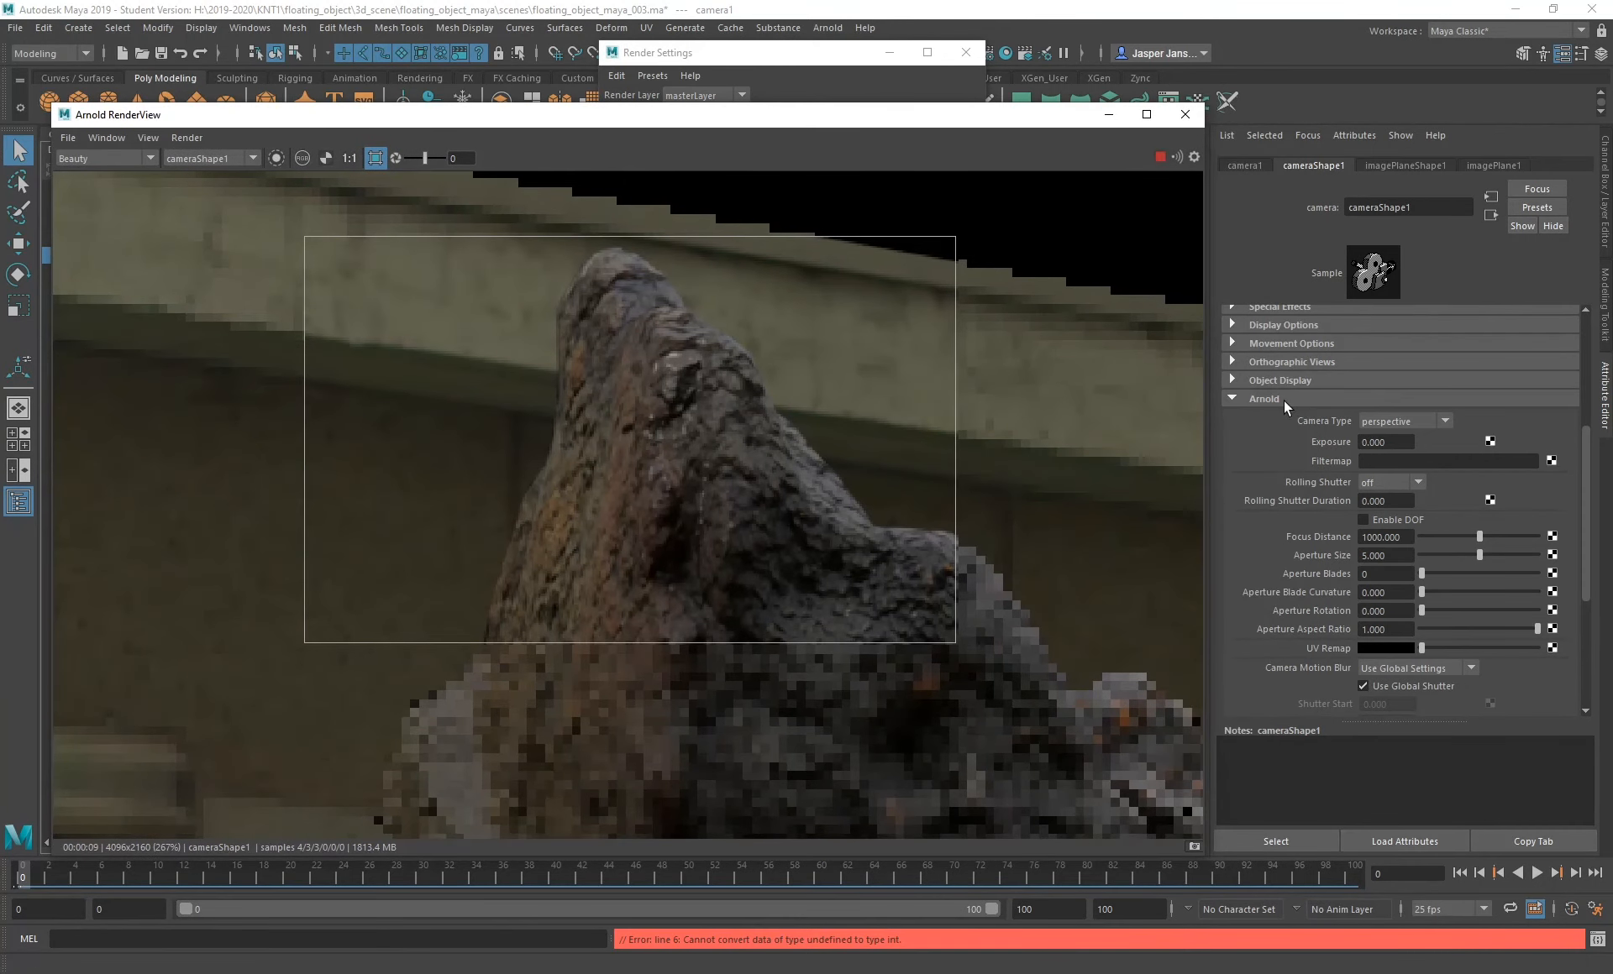
left_click(1363, 521)
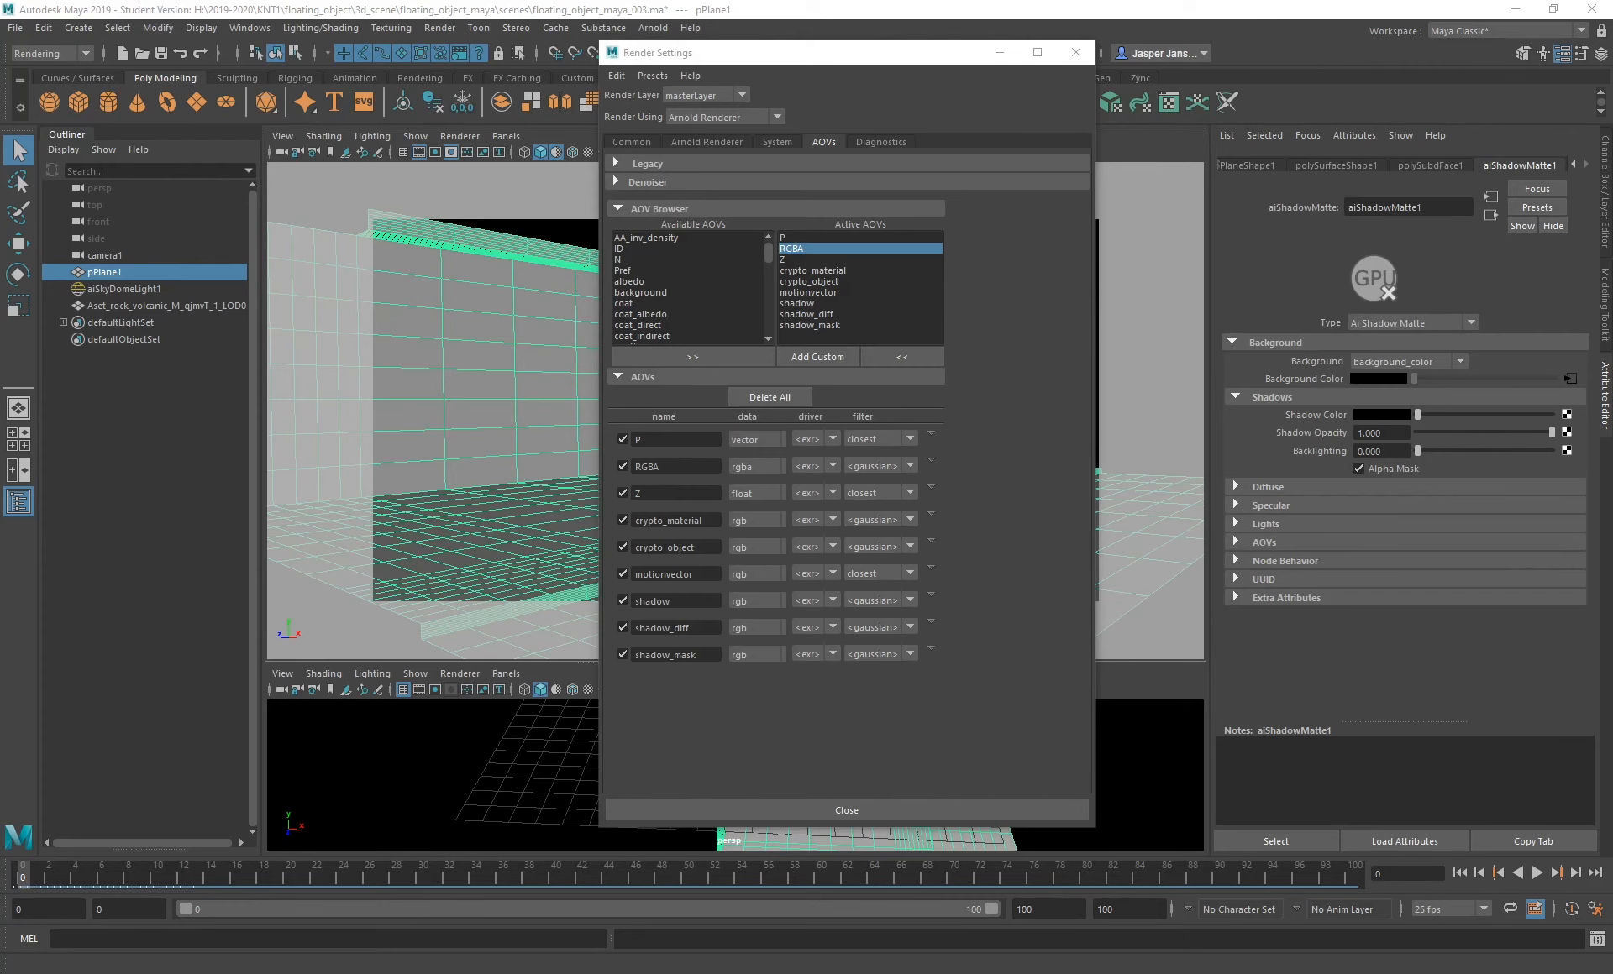
- Select the crypto_material AOV's node and review its _aov_cryptomatte shader settings, including Preview In Exr
left_click(930, 514)
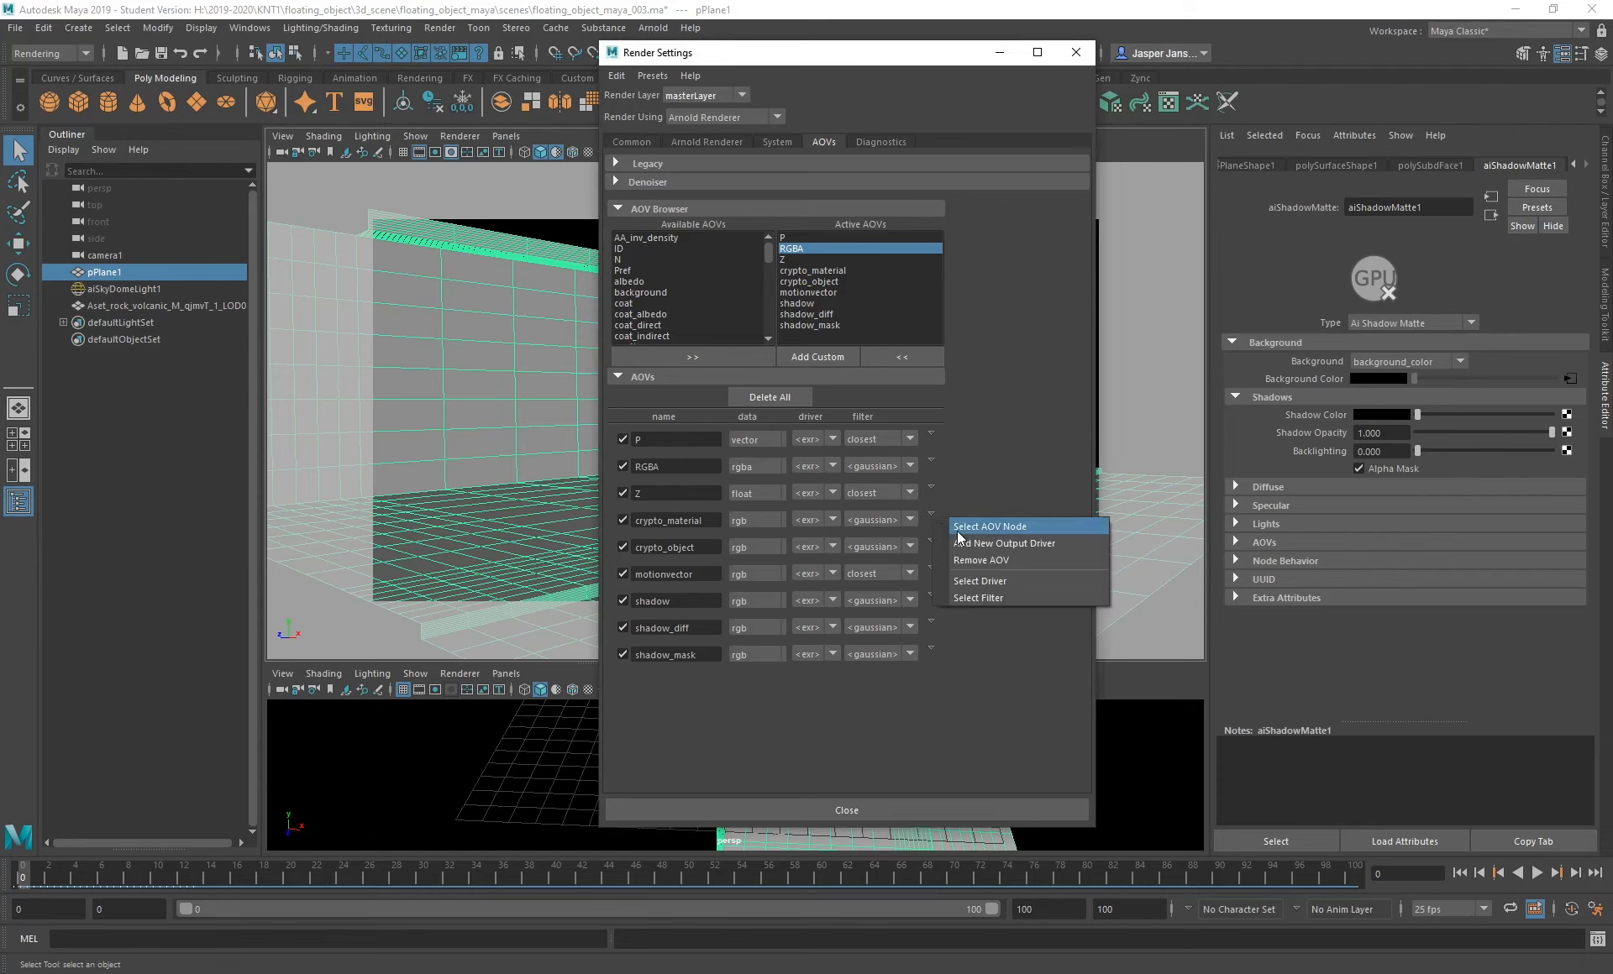
left_click(1011, 526)
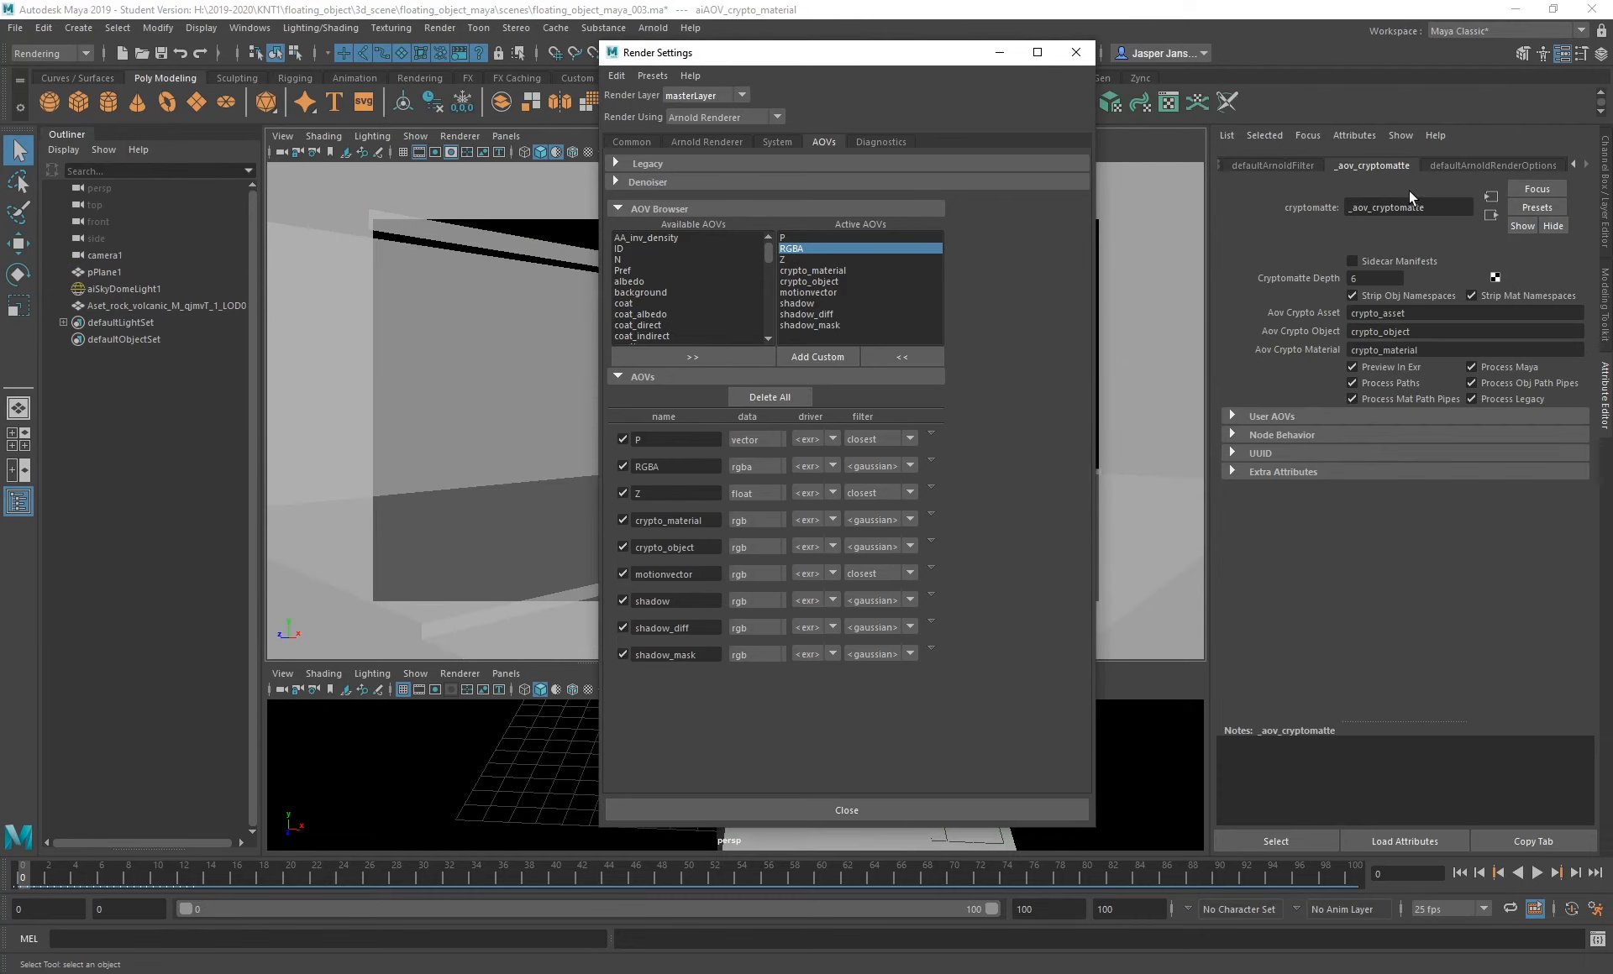
left_click(1420, 157)
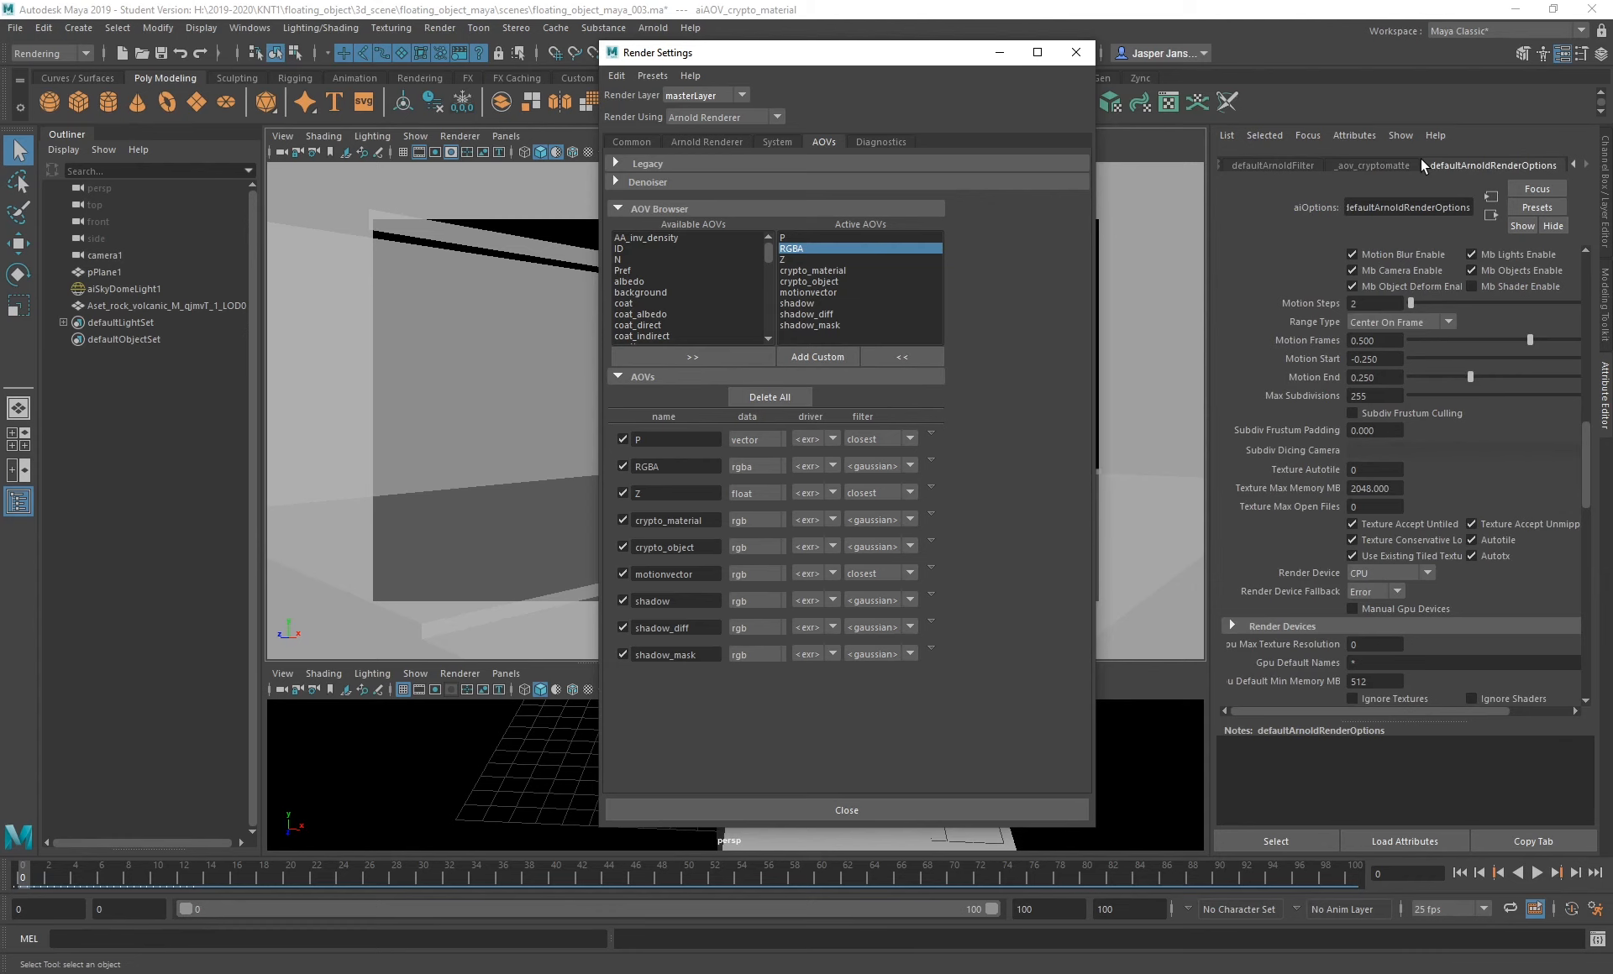
left_click(1418, 165)
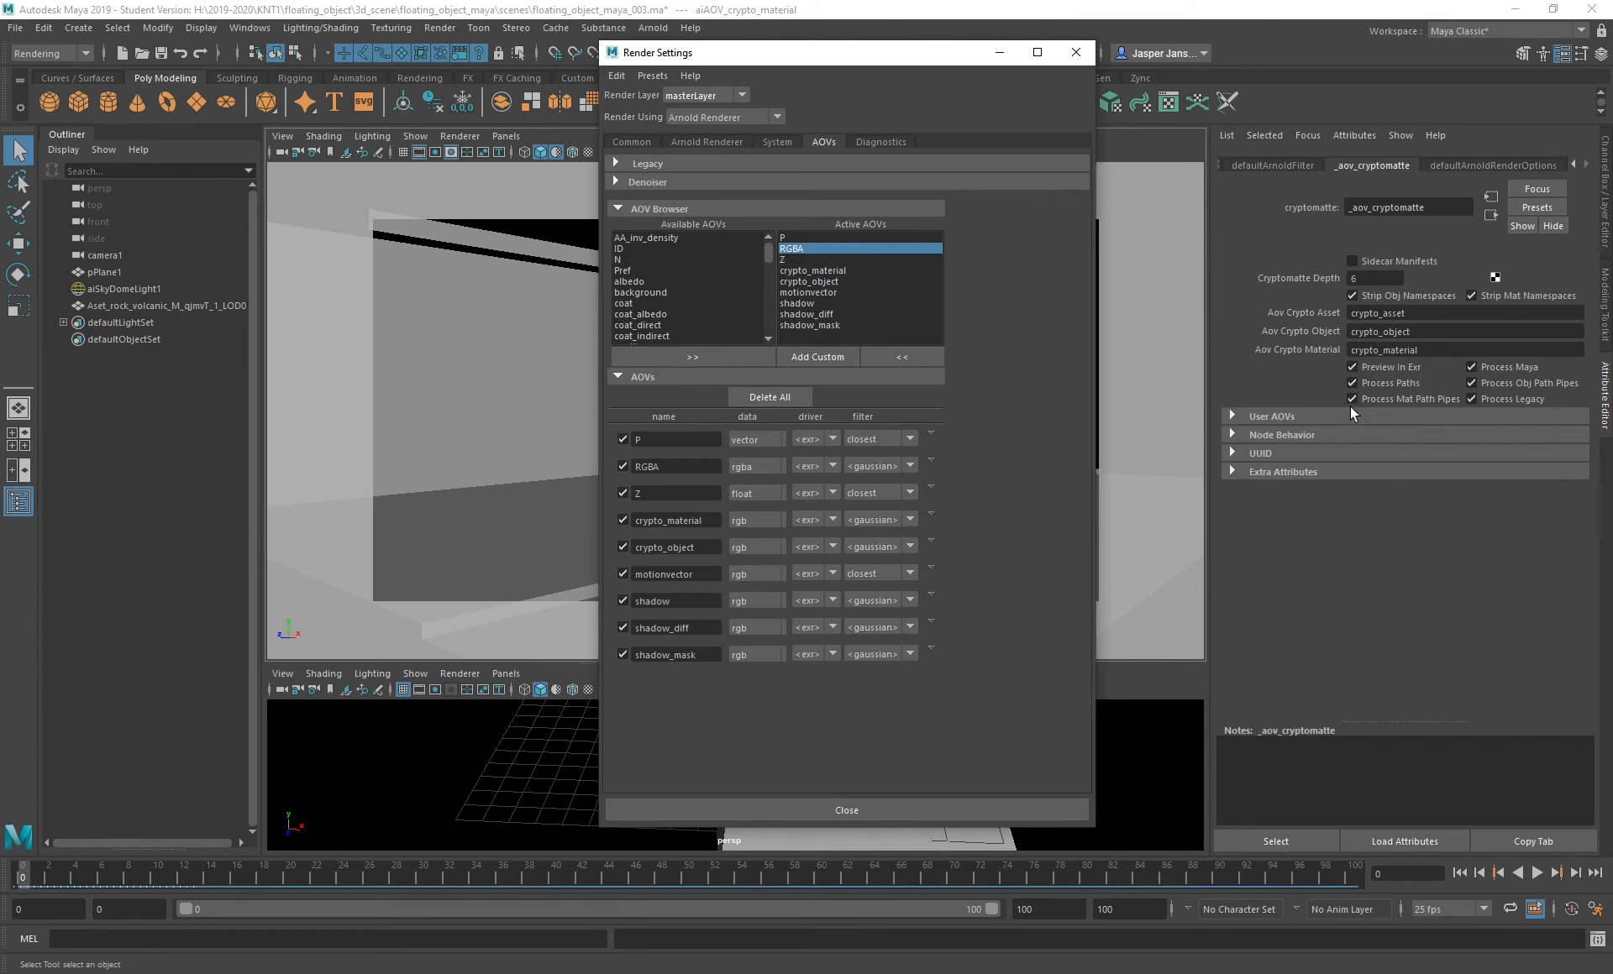
left_click(1351, 368)
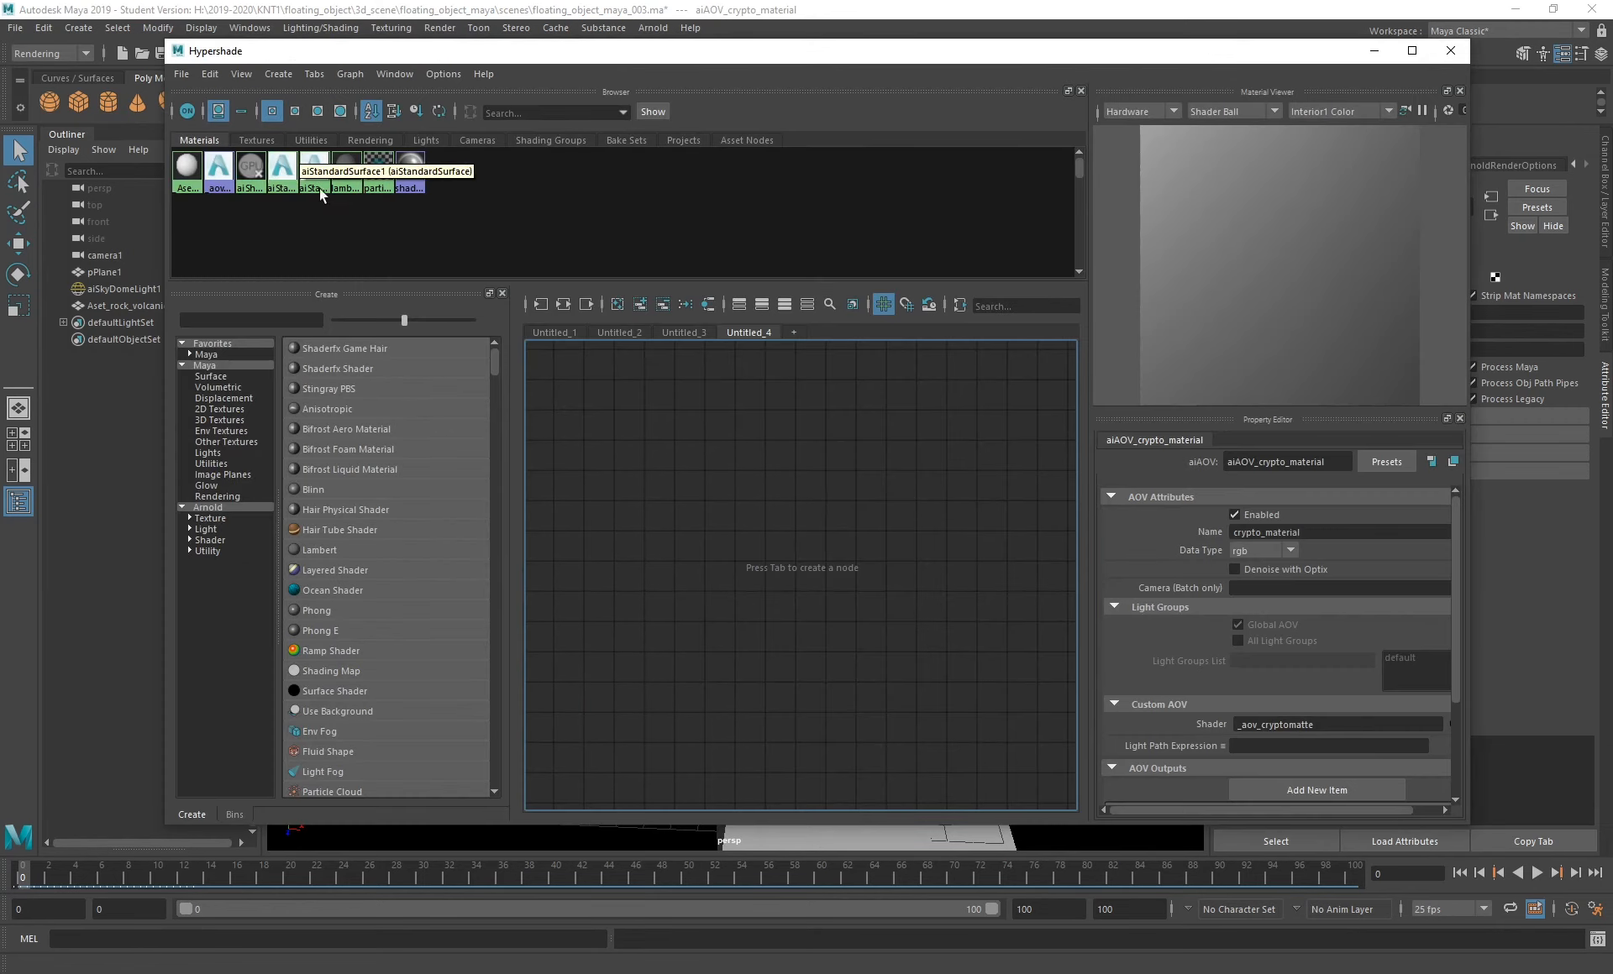
- Graph the _aov_cryptomatte shader's network in the Hypershade, inspect its attributes and close the Hypershade
left_click(217, 180)
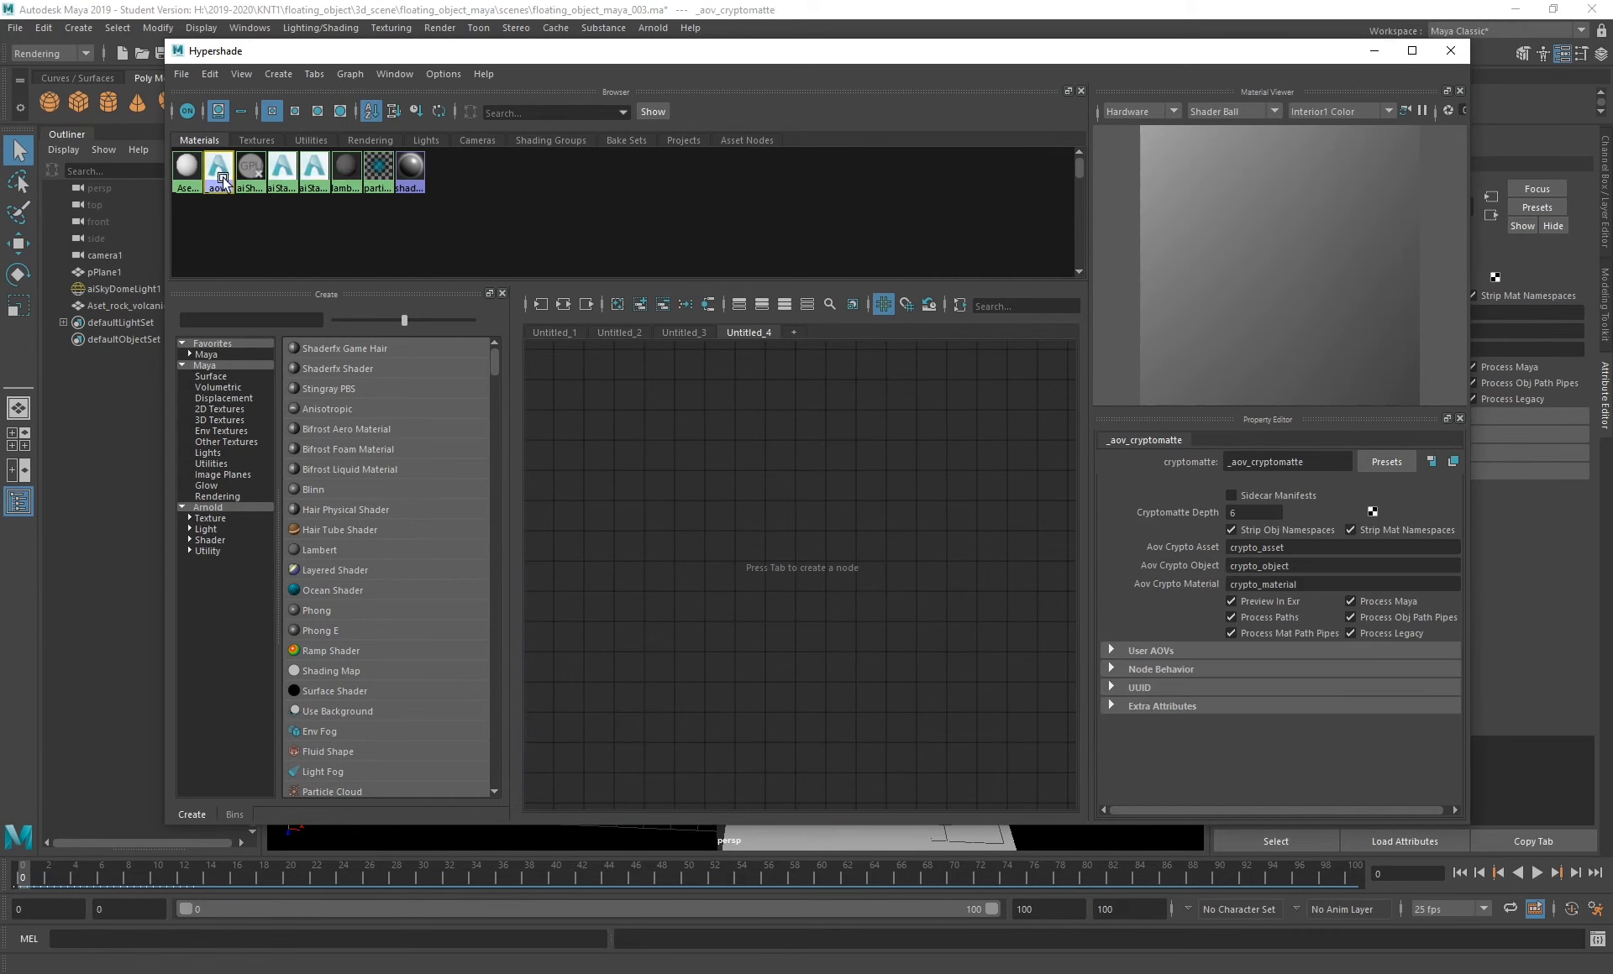
right_click(218, 176)
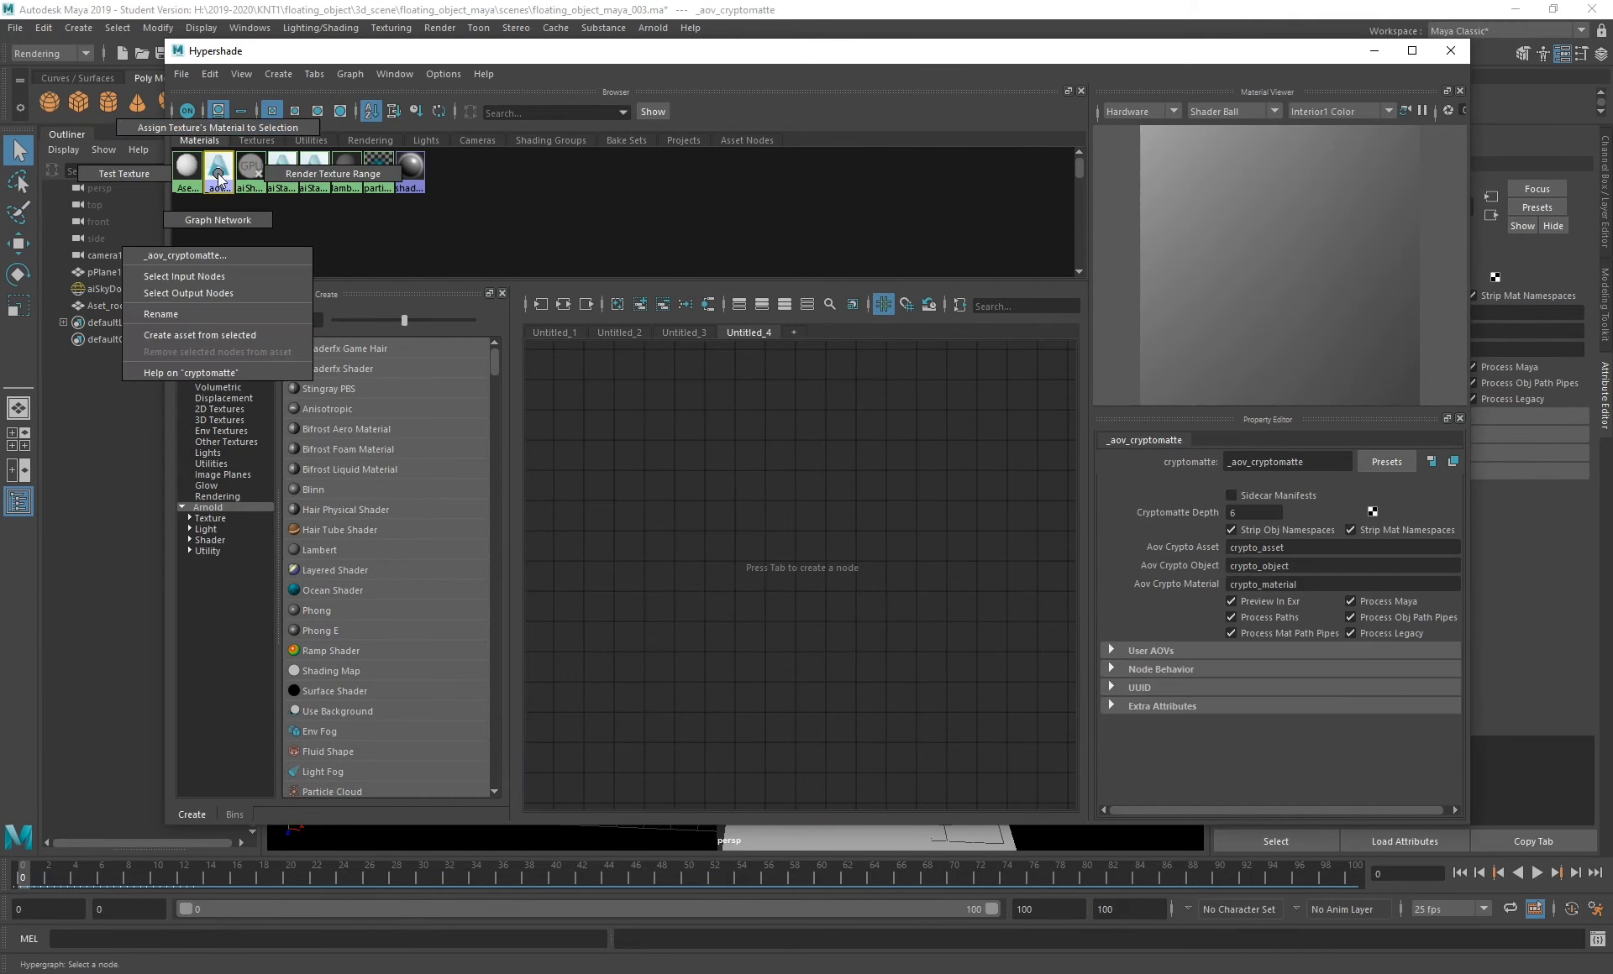
left_click(220, 240)
left_click(778, 564)
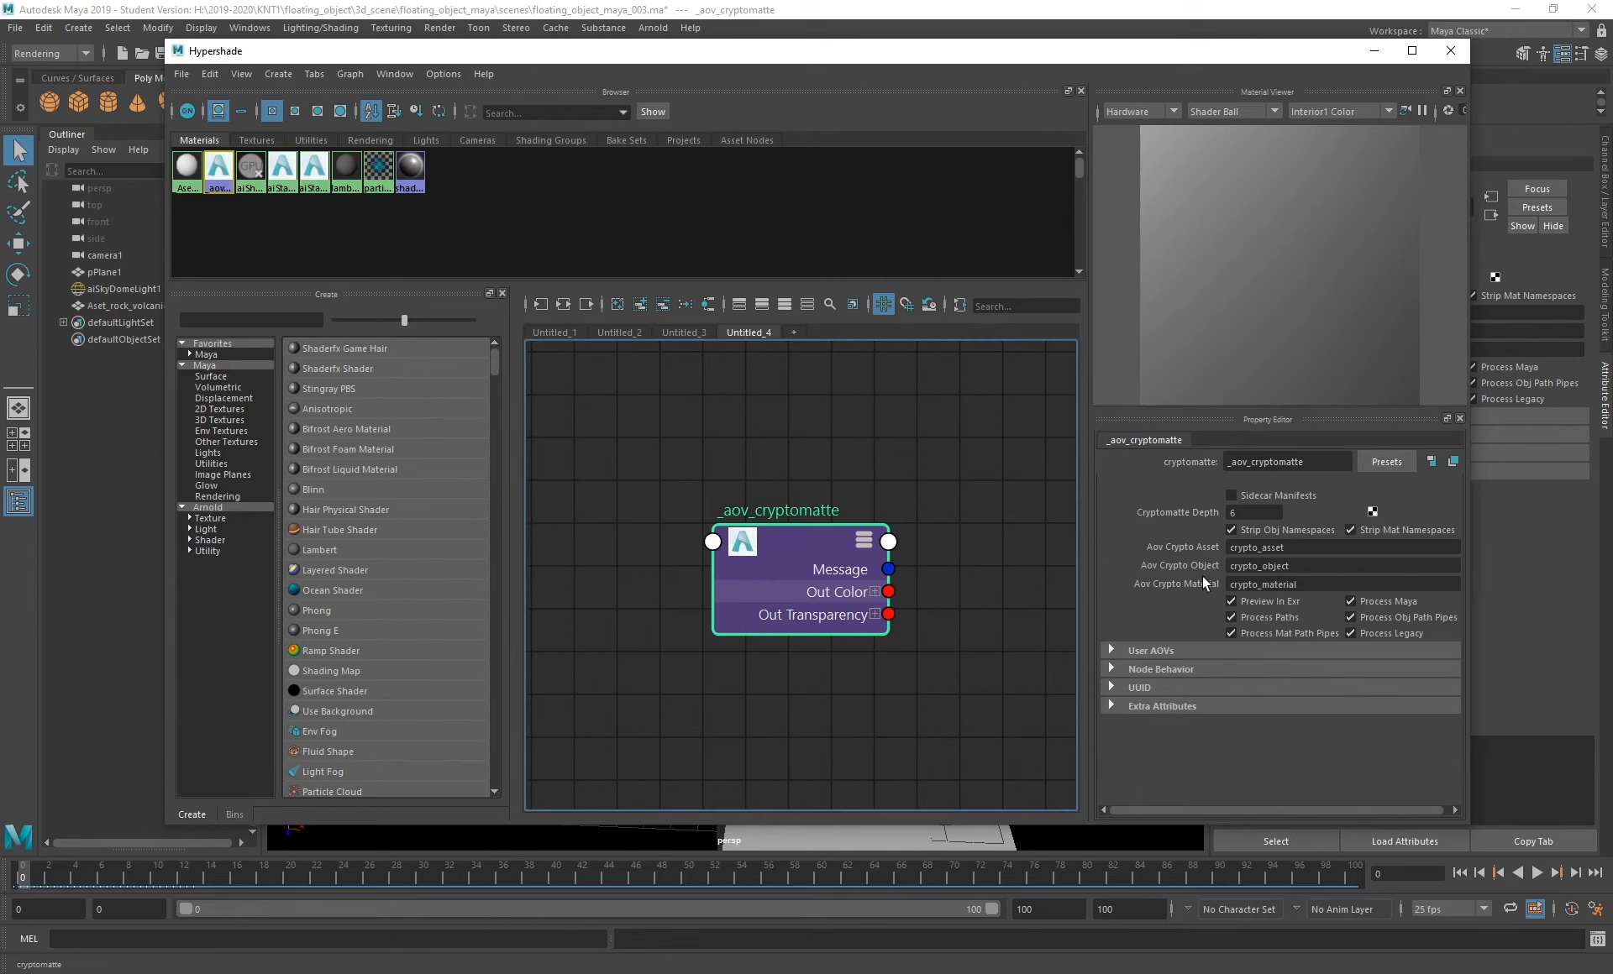
left_click(1450, 51)
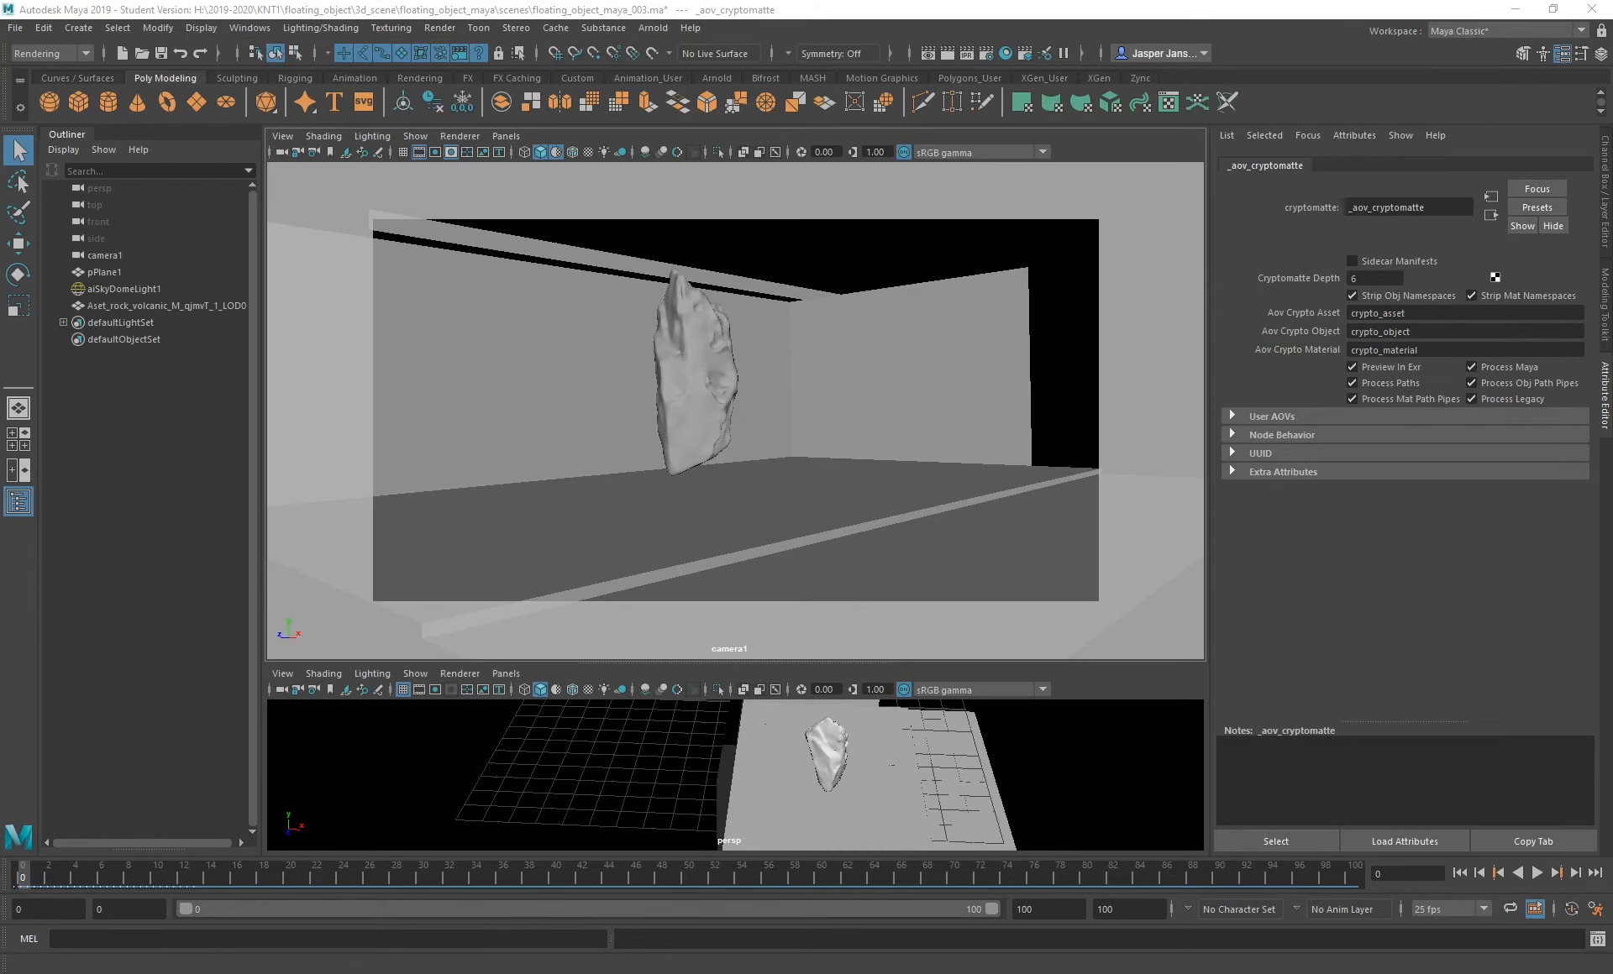
- Review the Arnold RenderView's multi-layer EXR saving option and Maya's batch rendering commands without running them
left_click(653, 28)
left_click(738, 77)
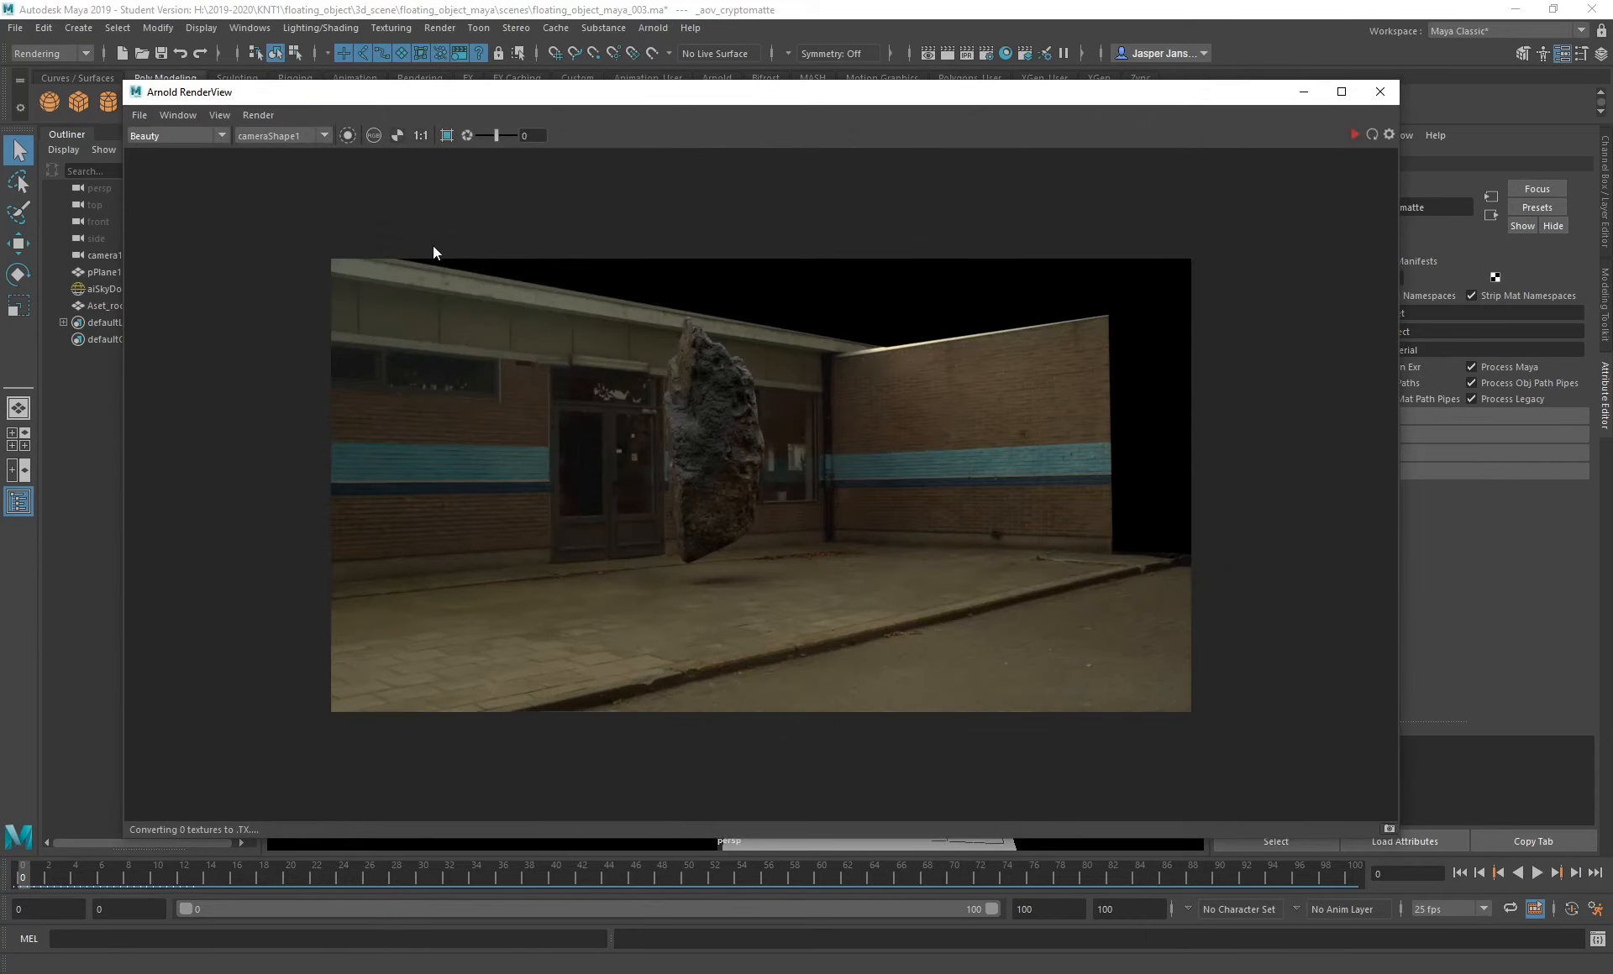
left_click(145, 115)
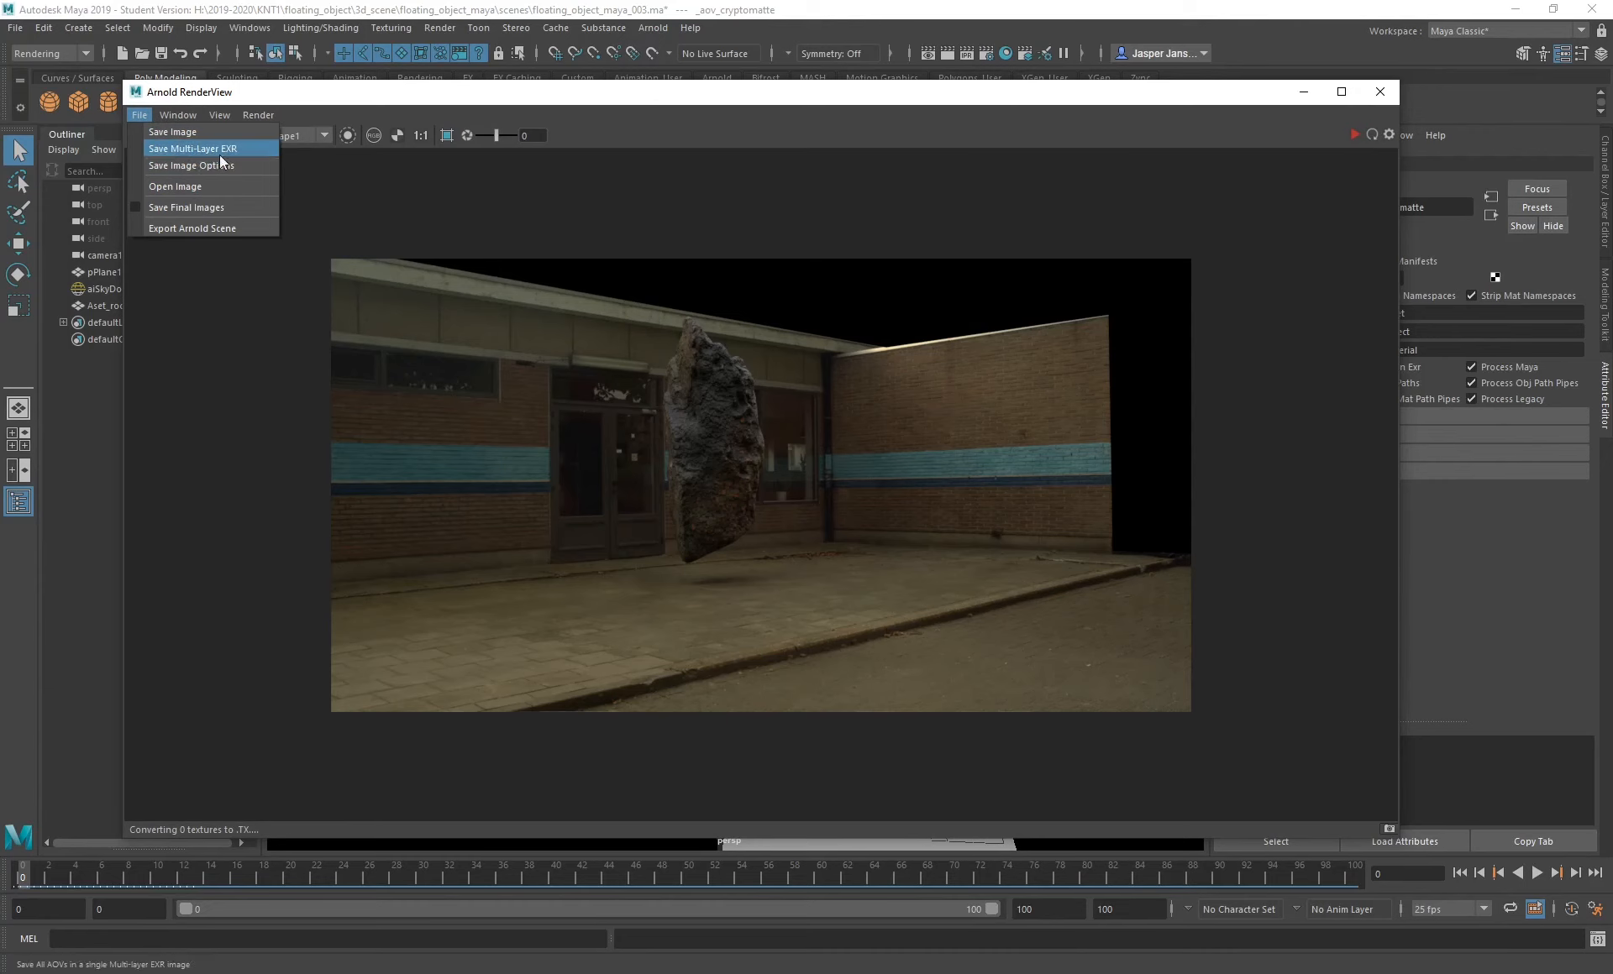
left_click(641, 232)
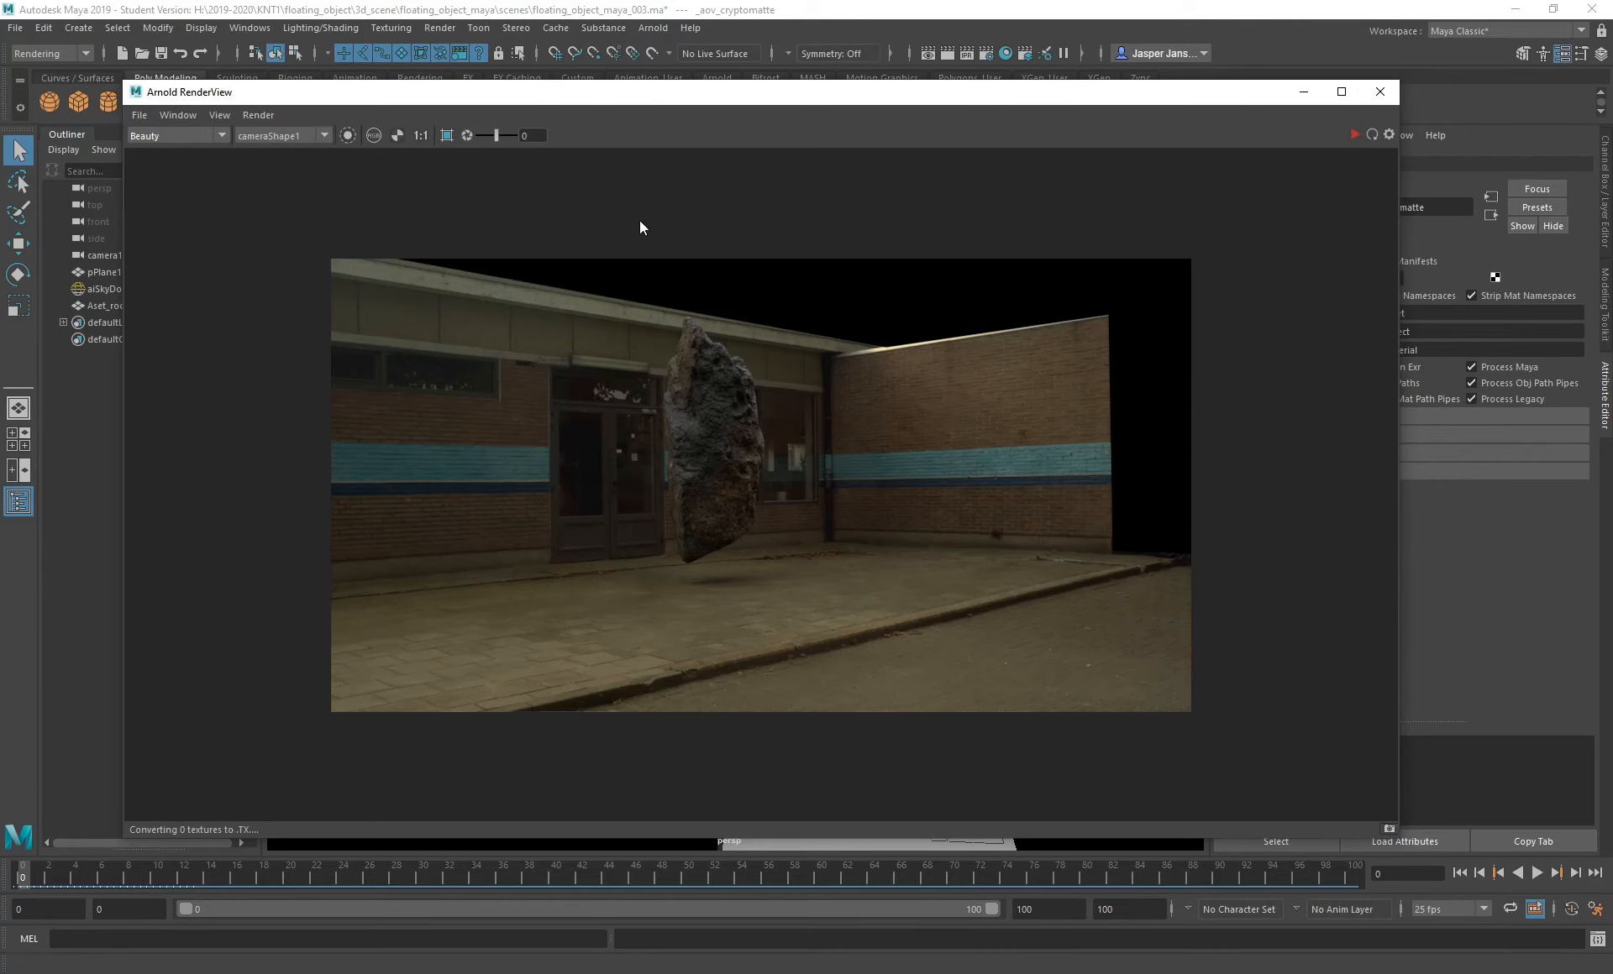
left_click(1384, 99)
left_click(439, 28)
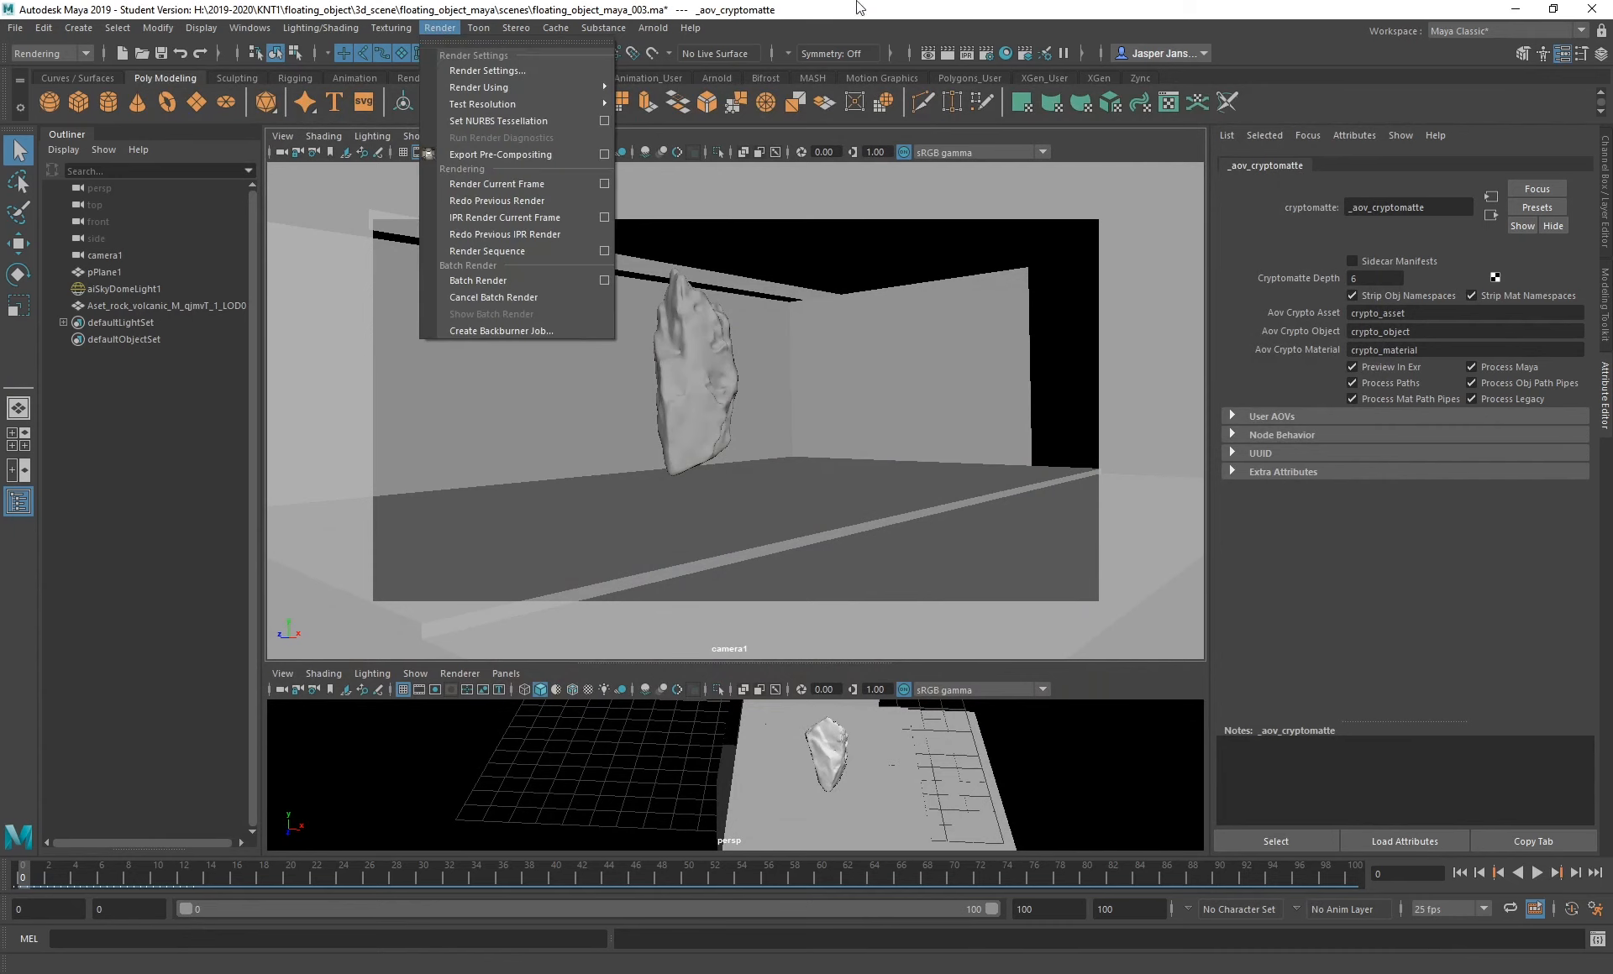
left_click(844, 3)
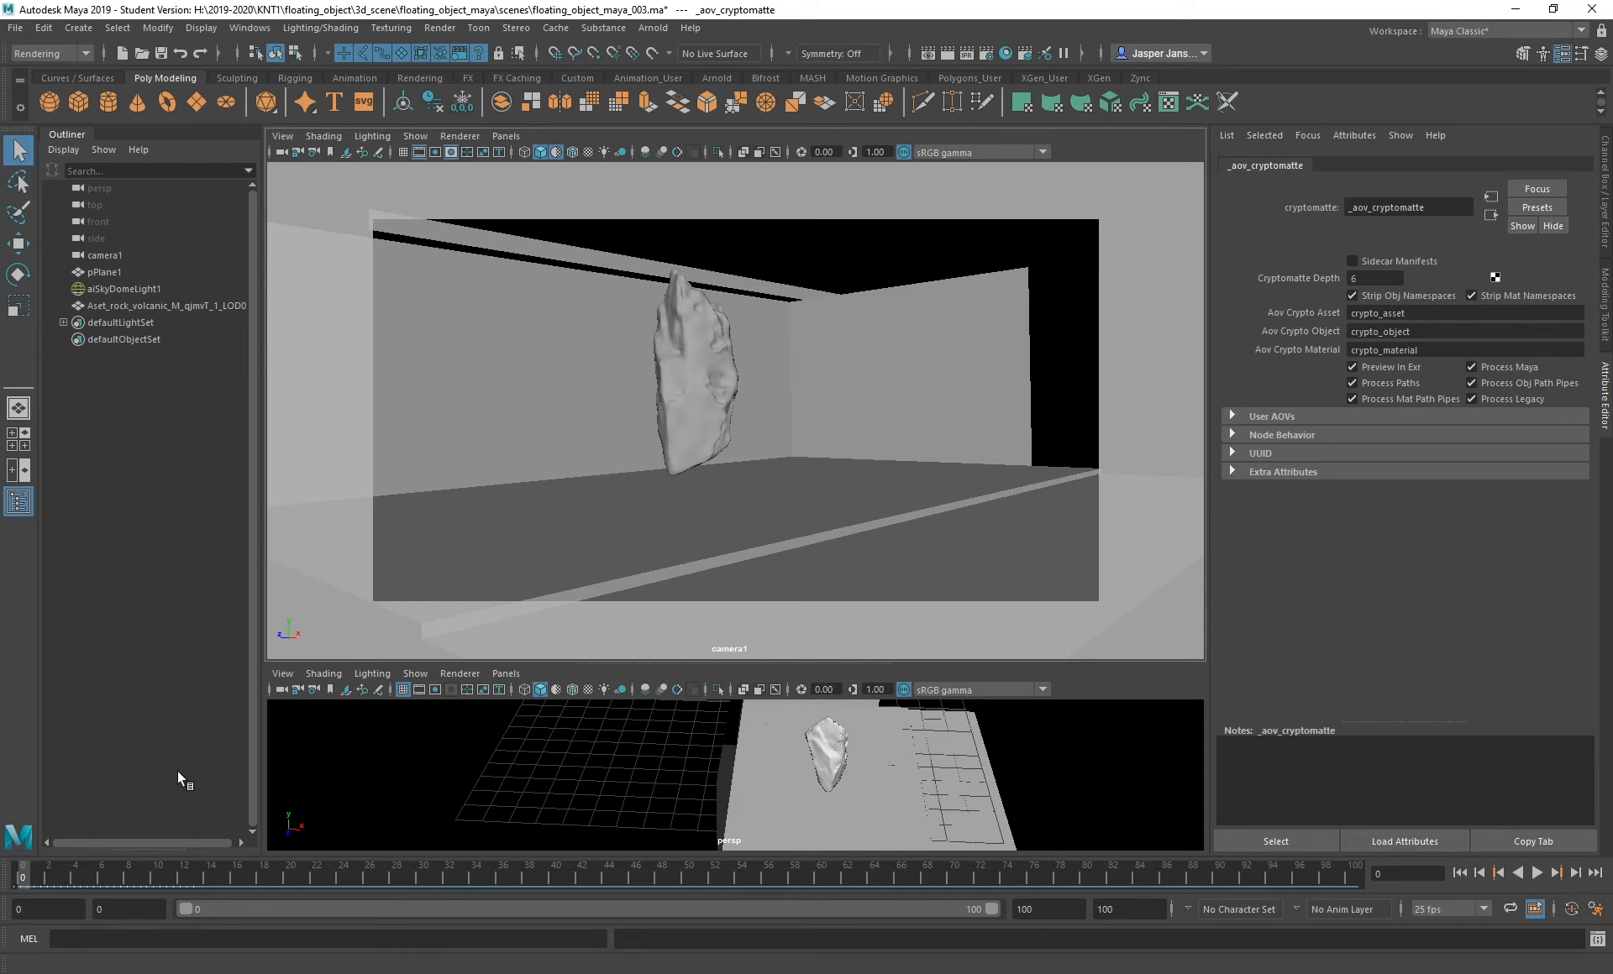
- Switch to Fusion, load the crypto_object_floating_object EXR sequence from the 20191103 render folder with a new Loader, and view it
key("alt+Tab")
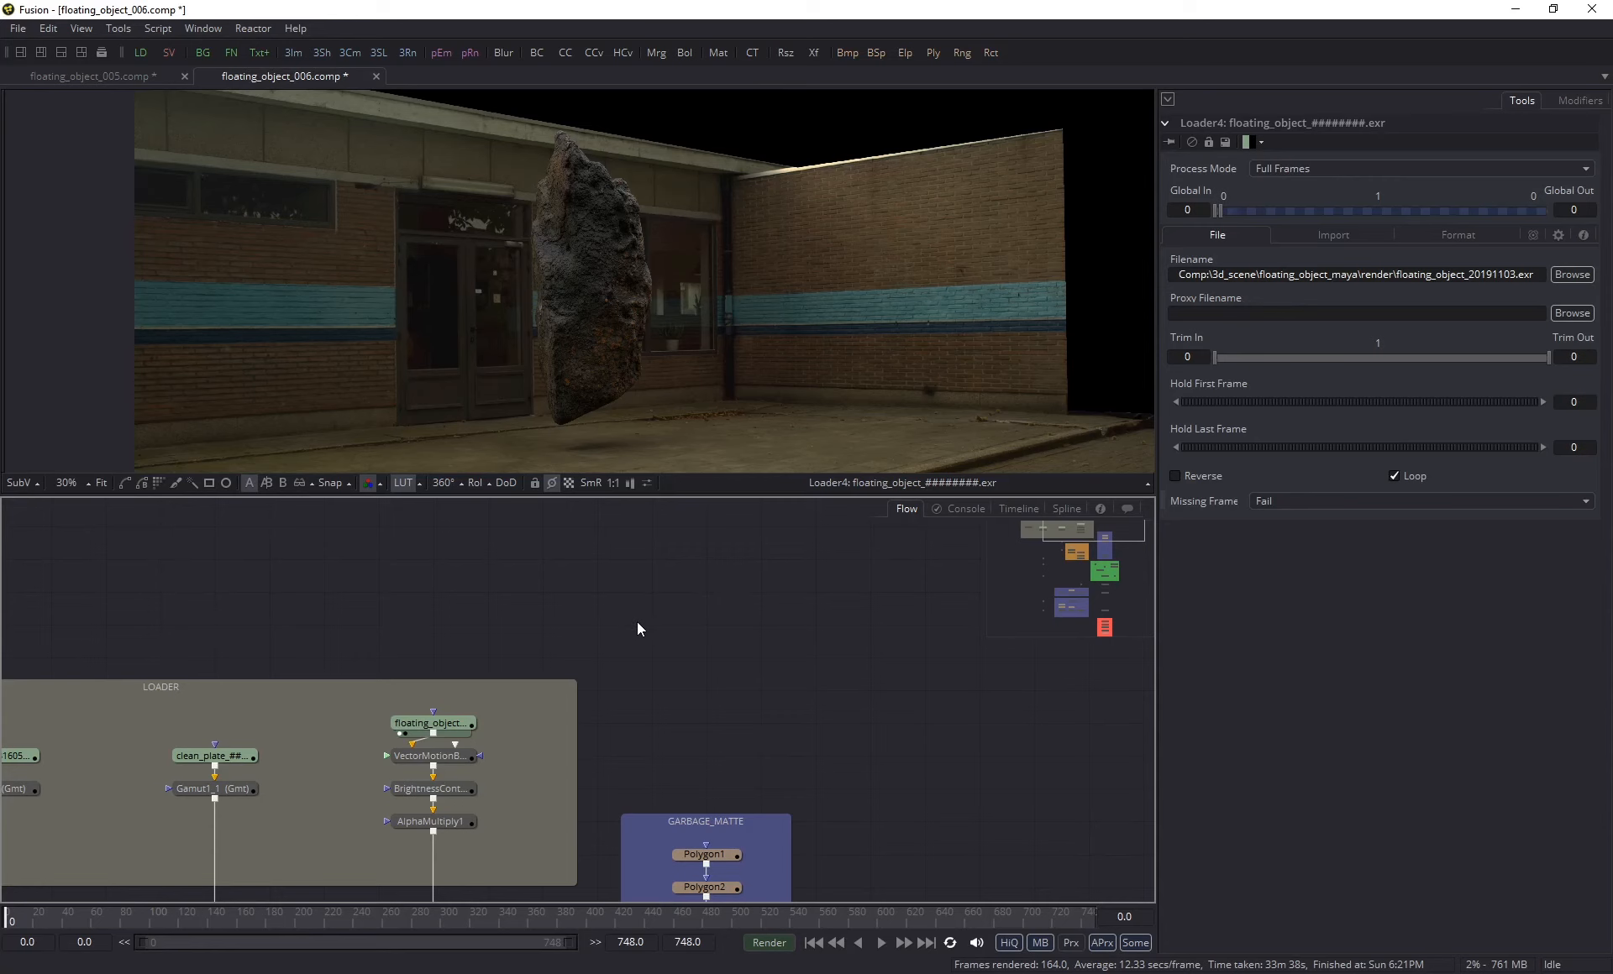
key("shift+space")
type("ld")
key("Return")
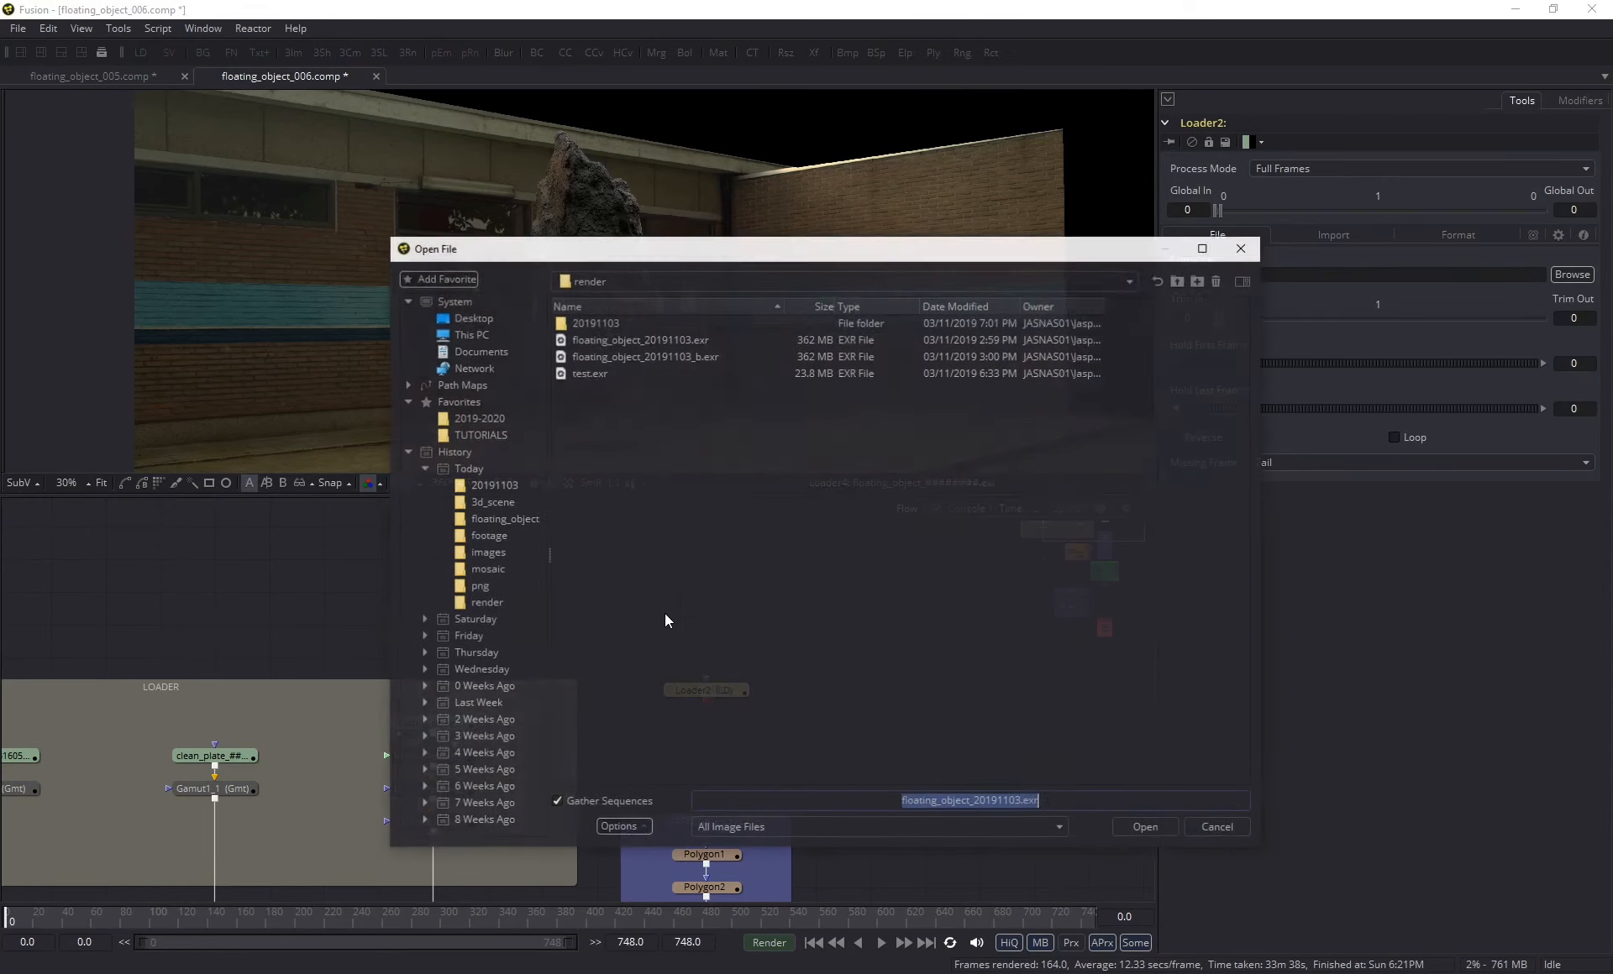
double_click(602, 326)
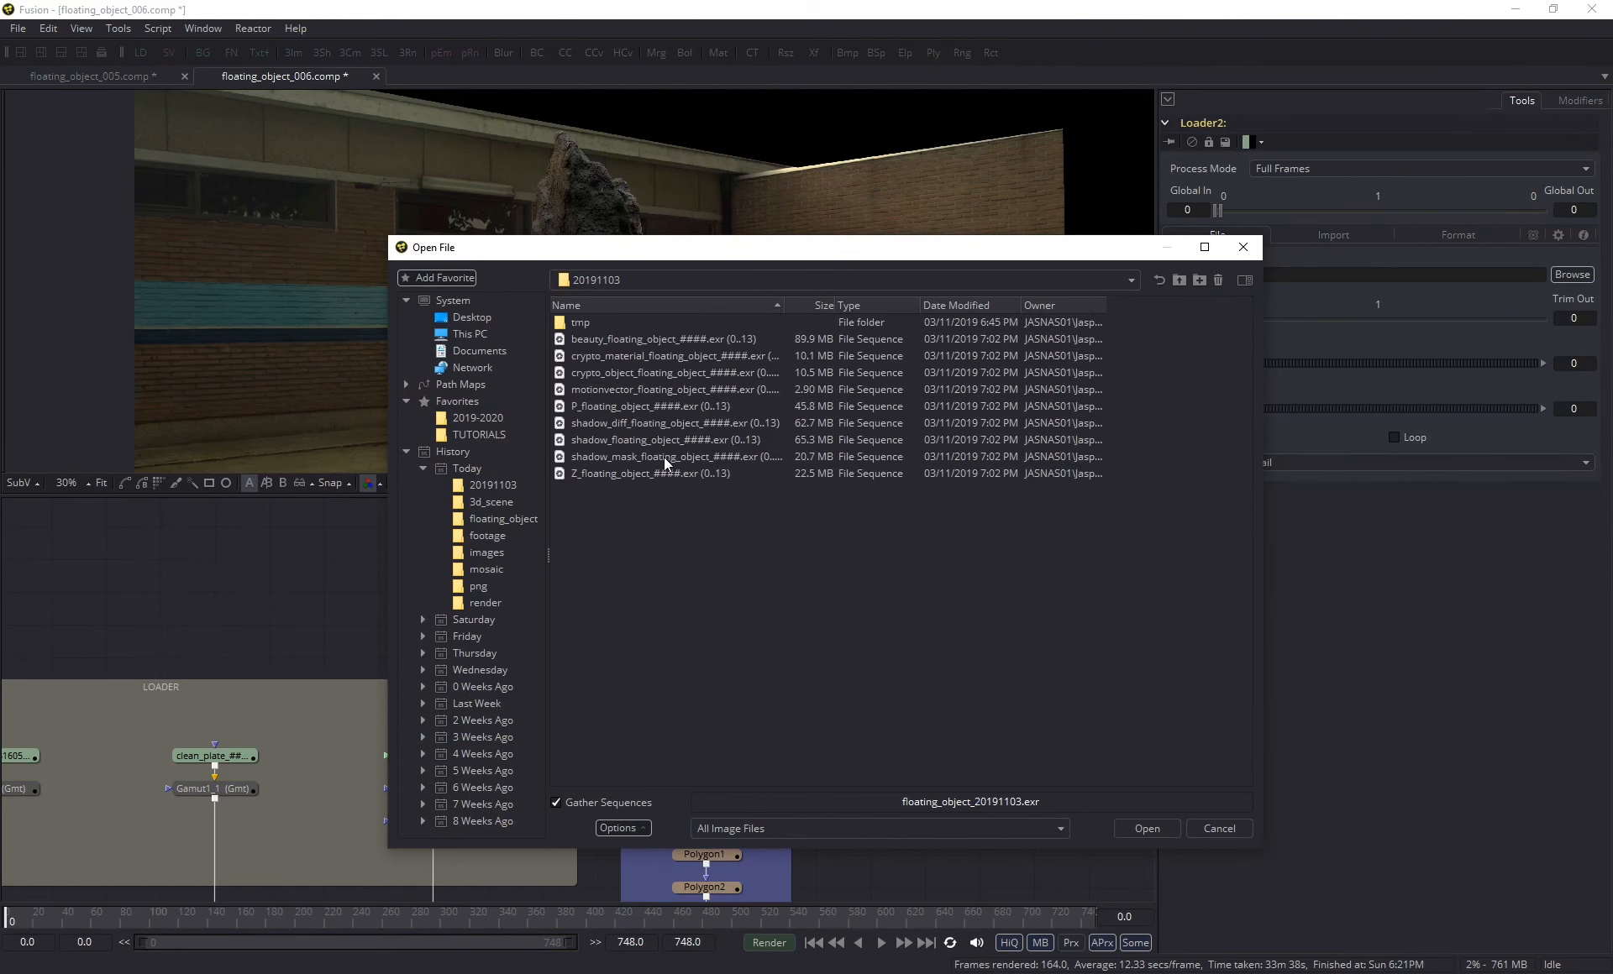
left_click_drag(791, 303, 930, 304)
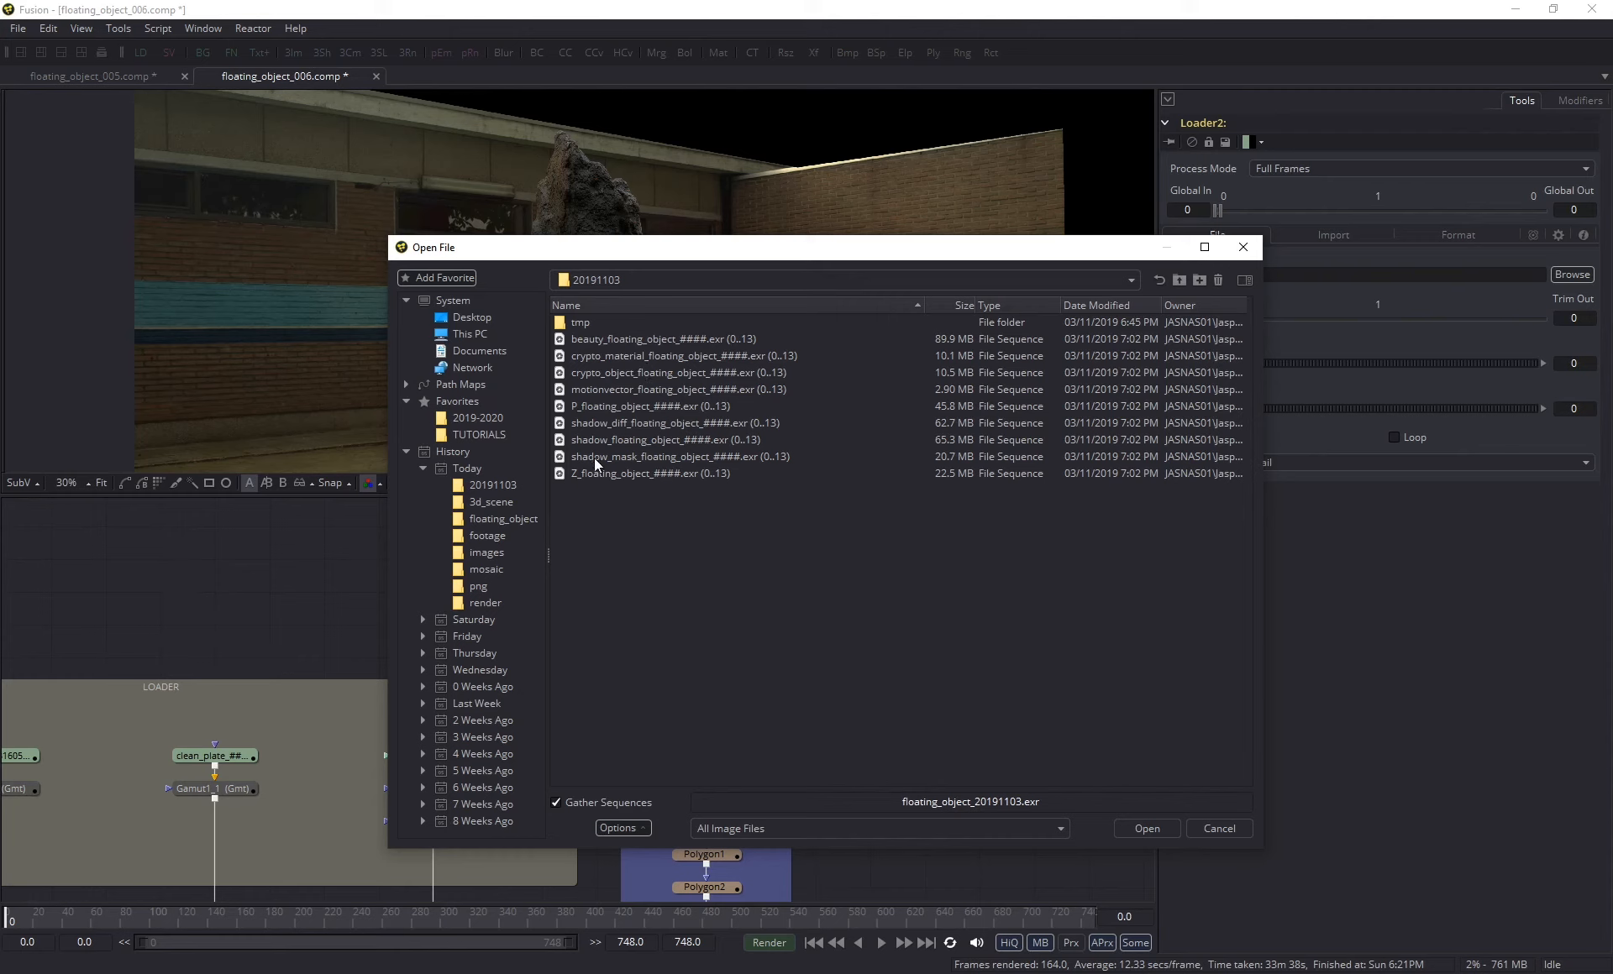
left_click(586, 374)
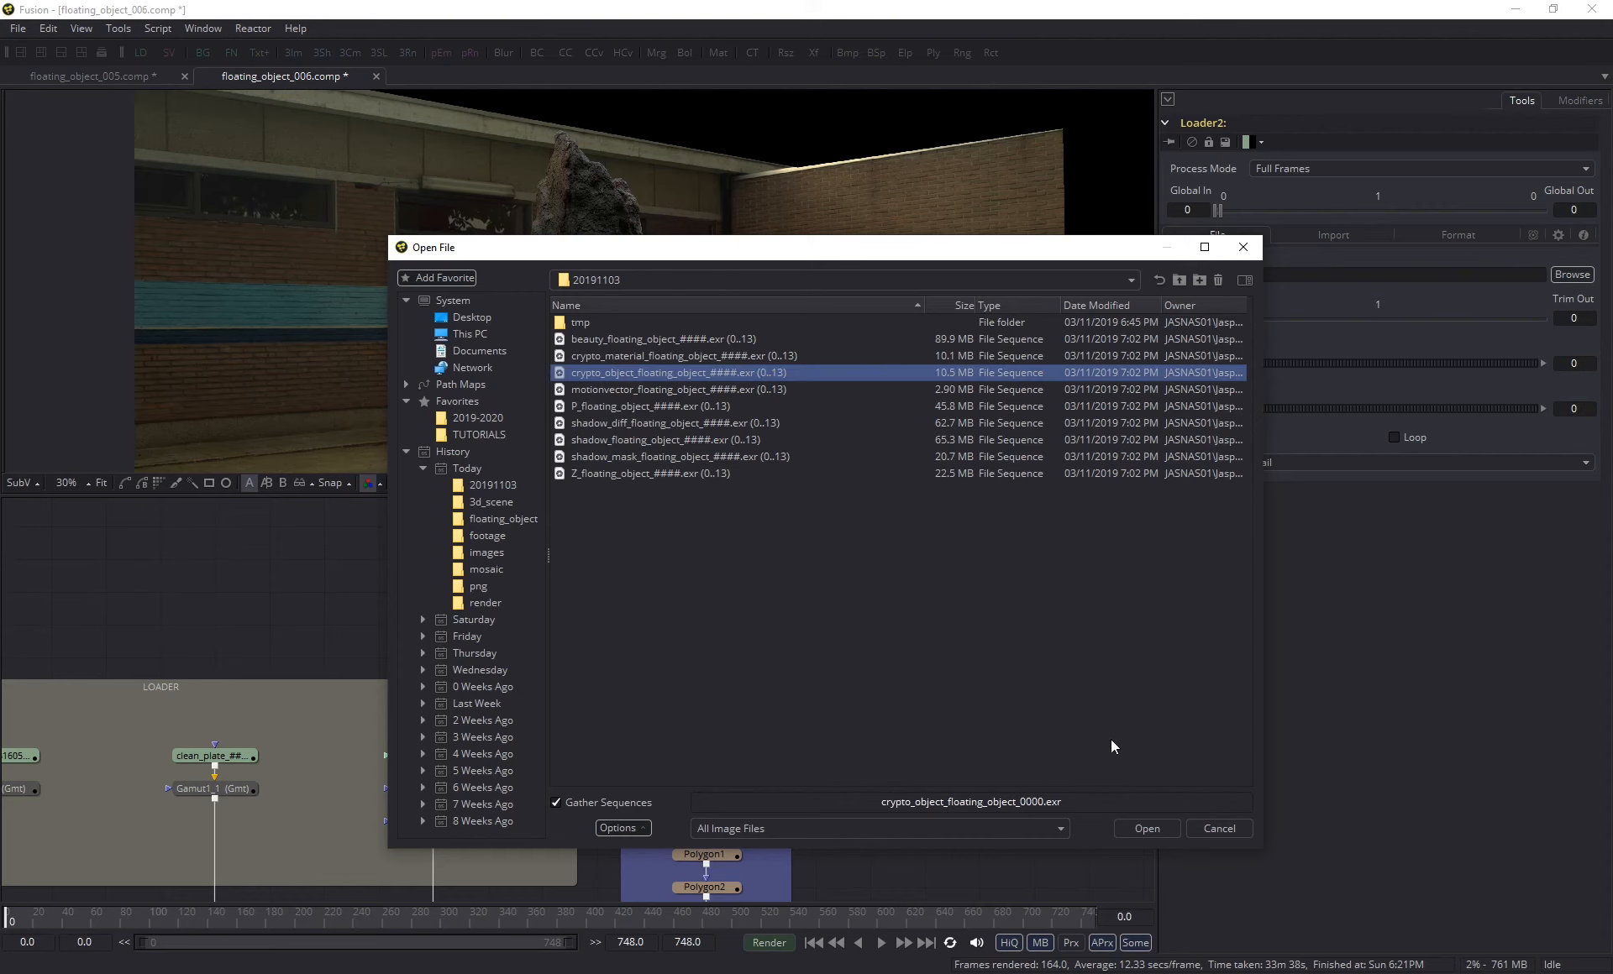
left_click(1147, 829)
key("1")
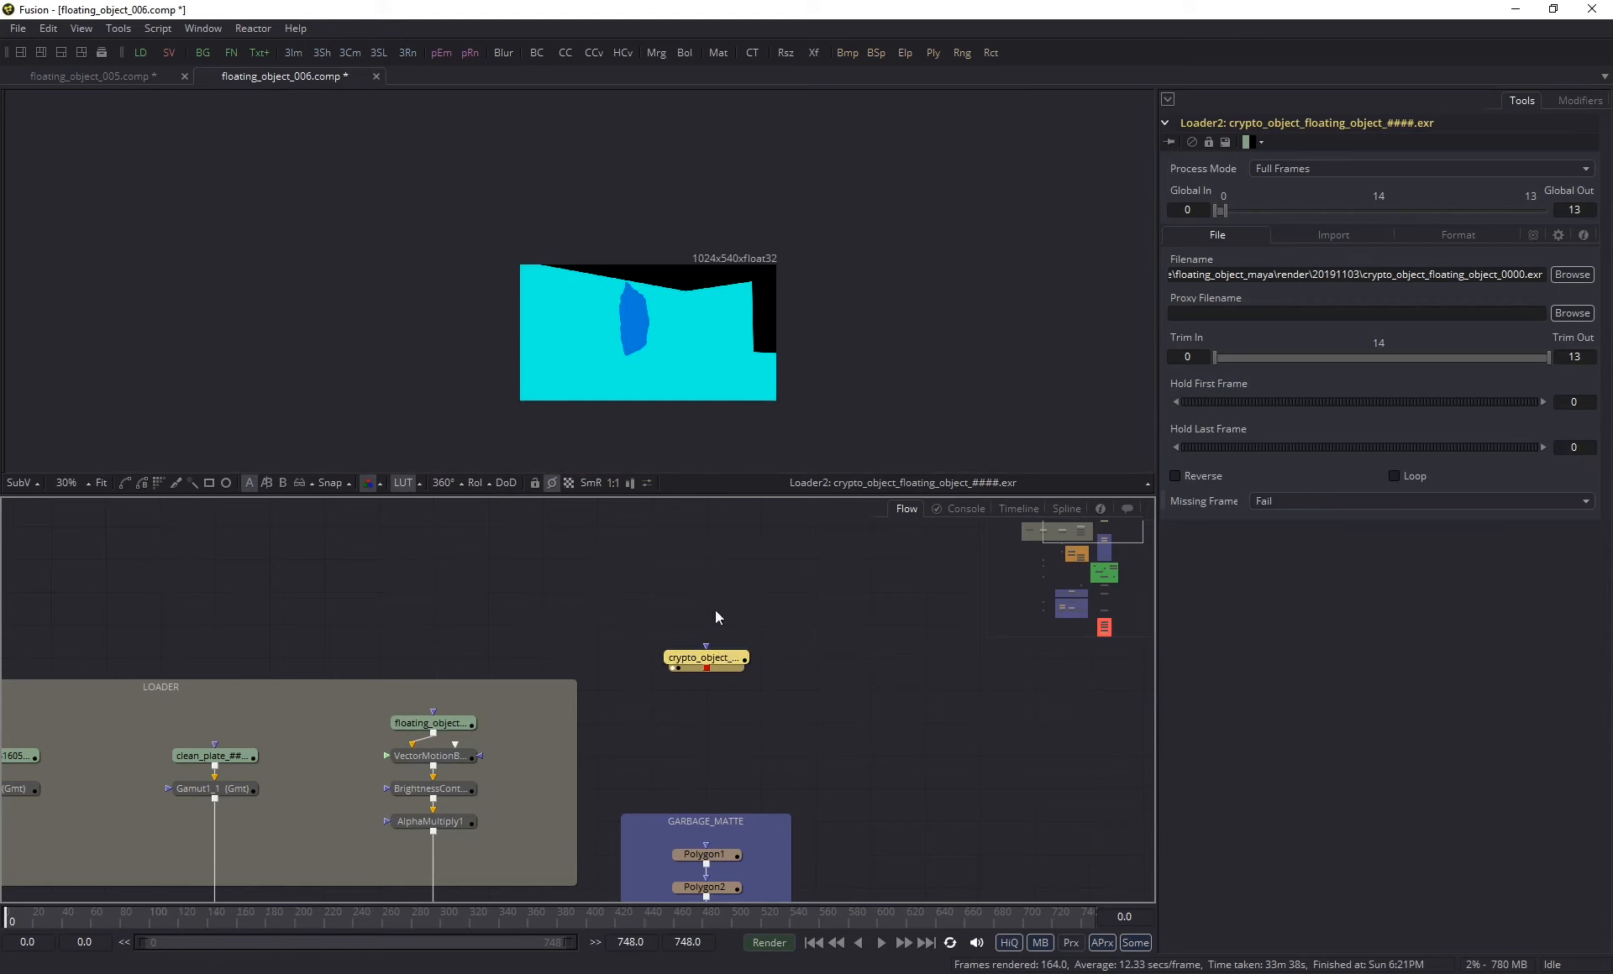
scroll(644, 296, "up", 5, "ctrl")
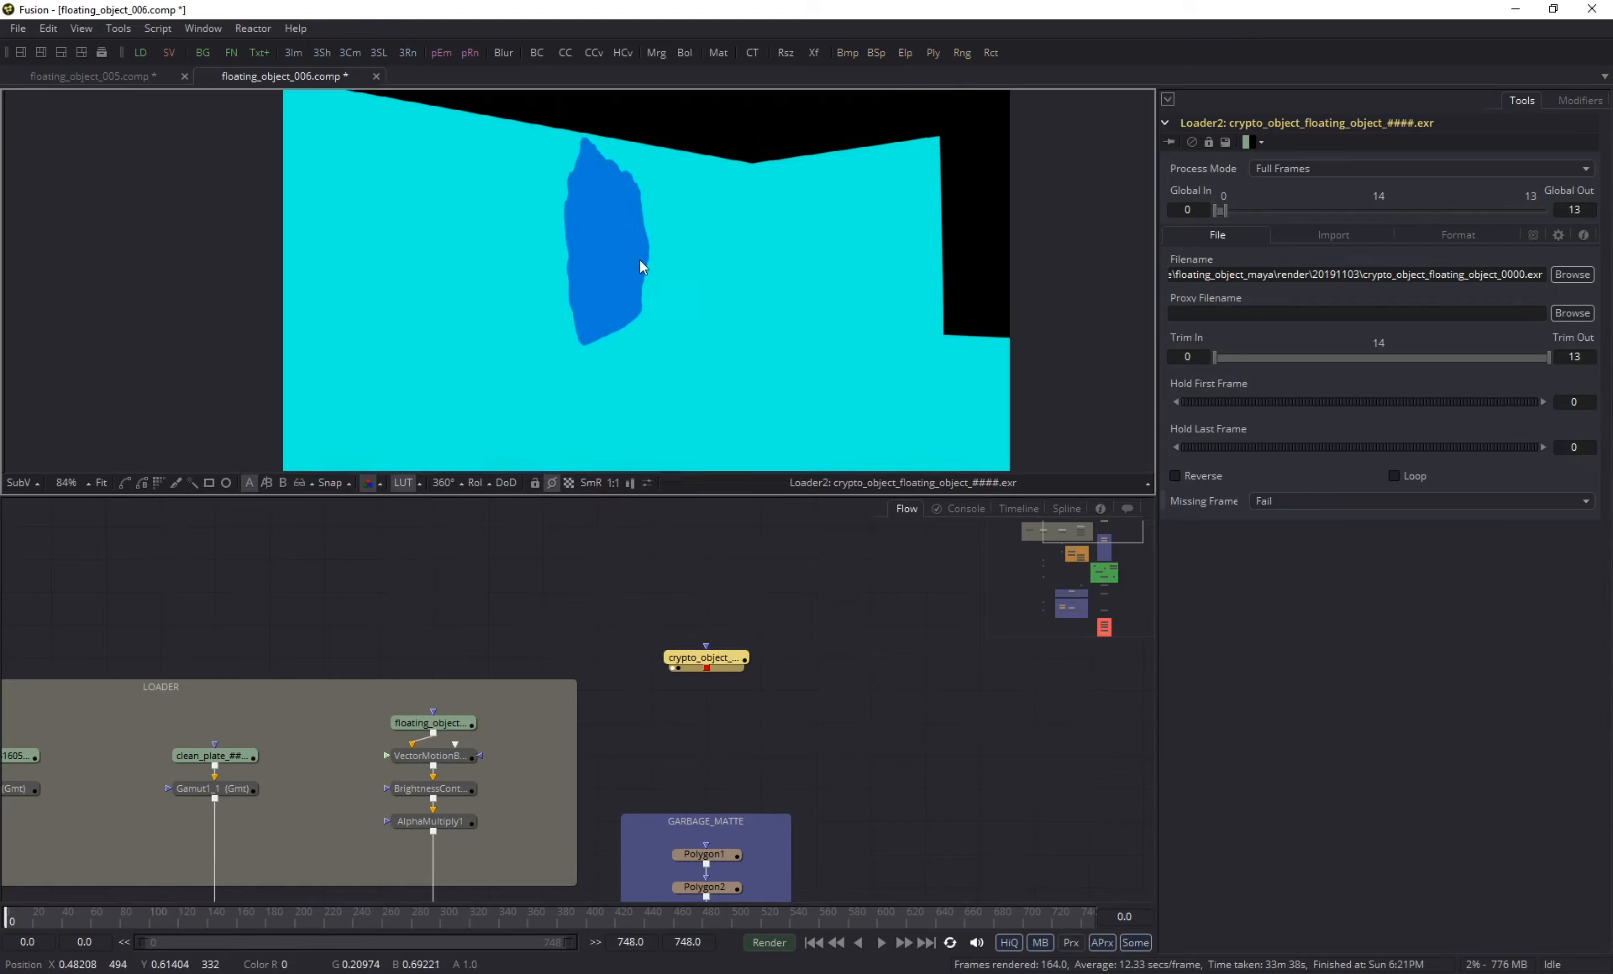
middle_click_drag(639, 261, 645, 291)
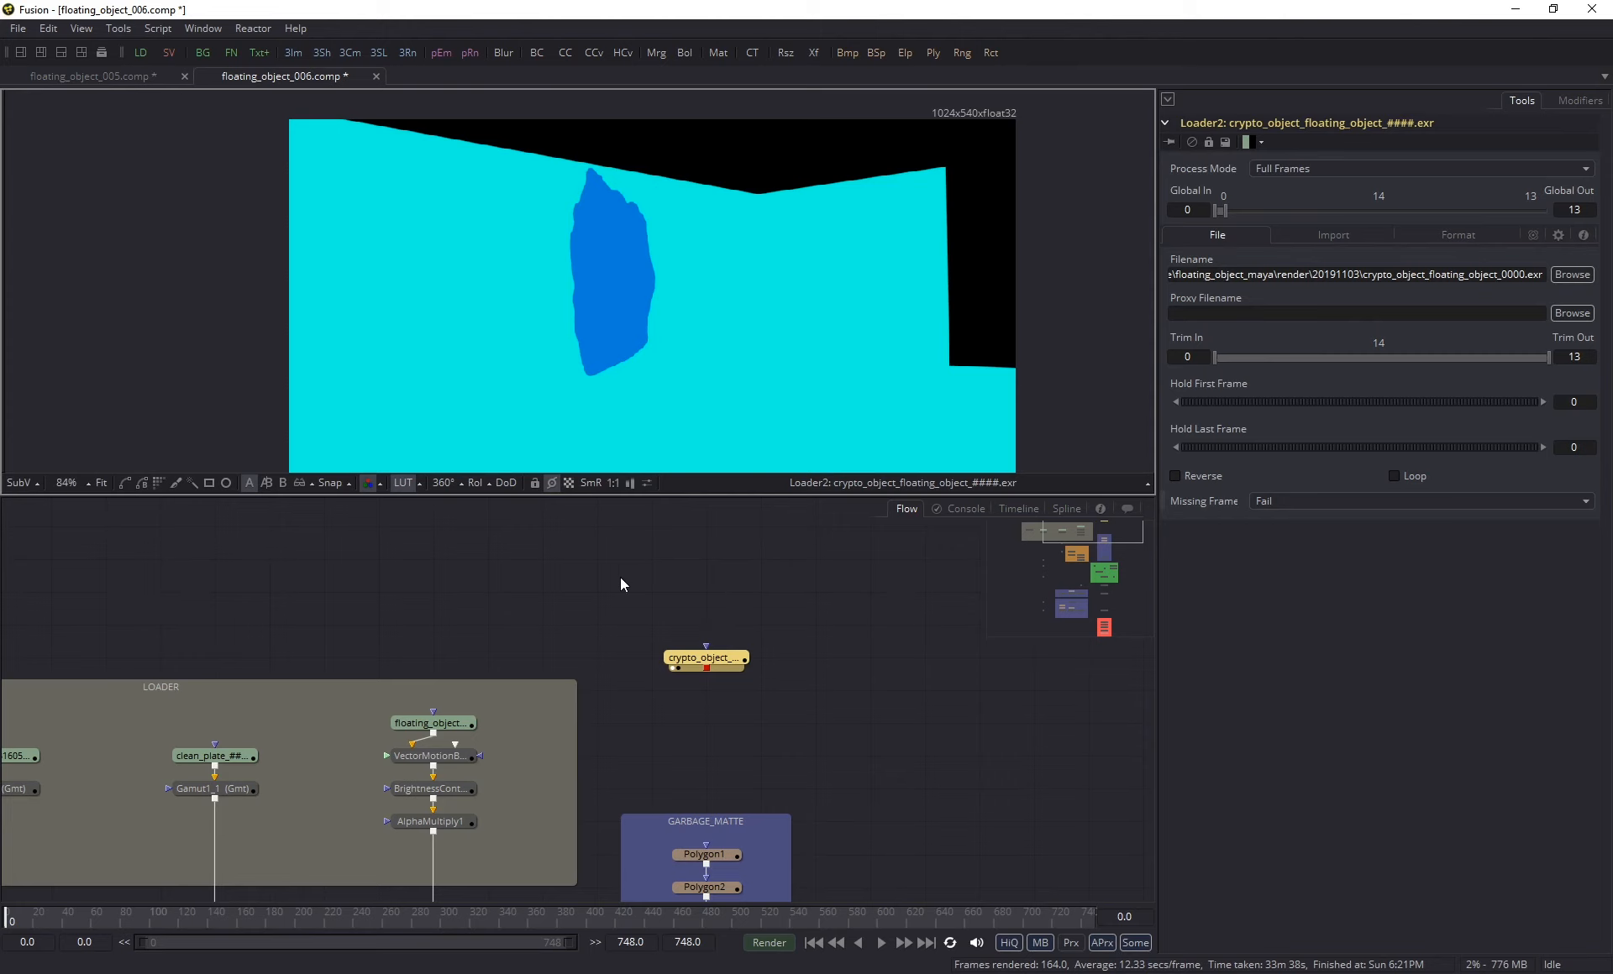
- Search Reactor for "crypt", check the Cryptomatte package's details and installation, and close Reactor
left_click(254, 32)
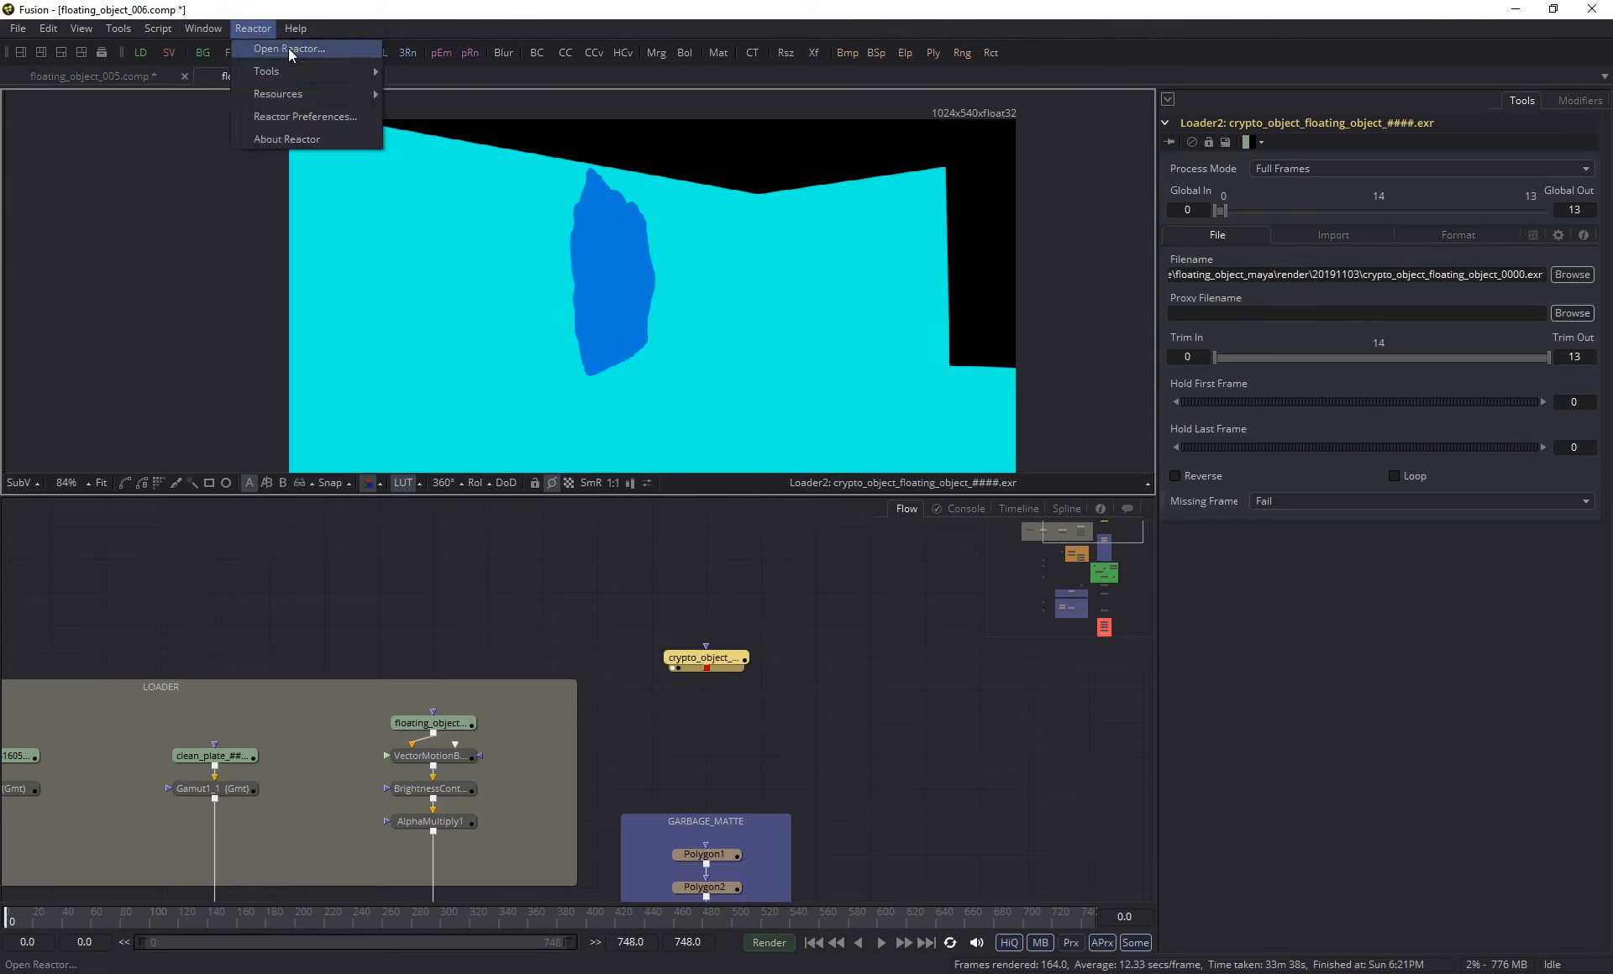
left_click(290, 51)
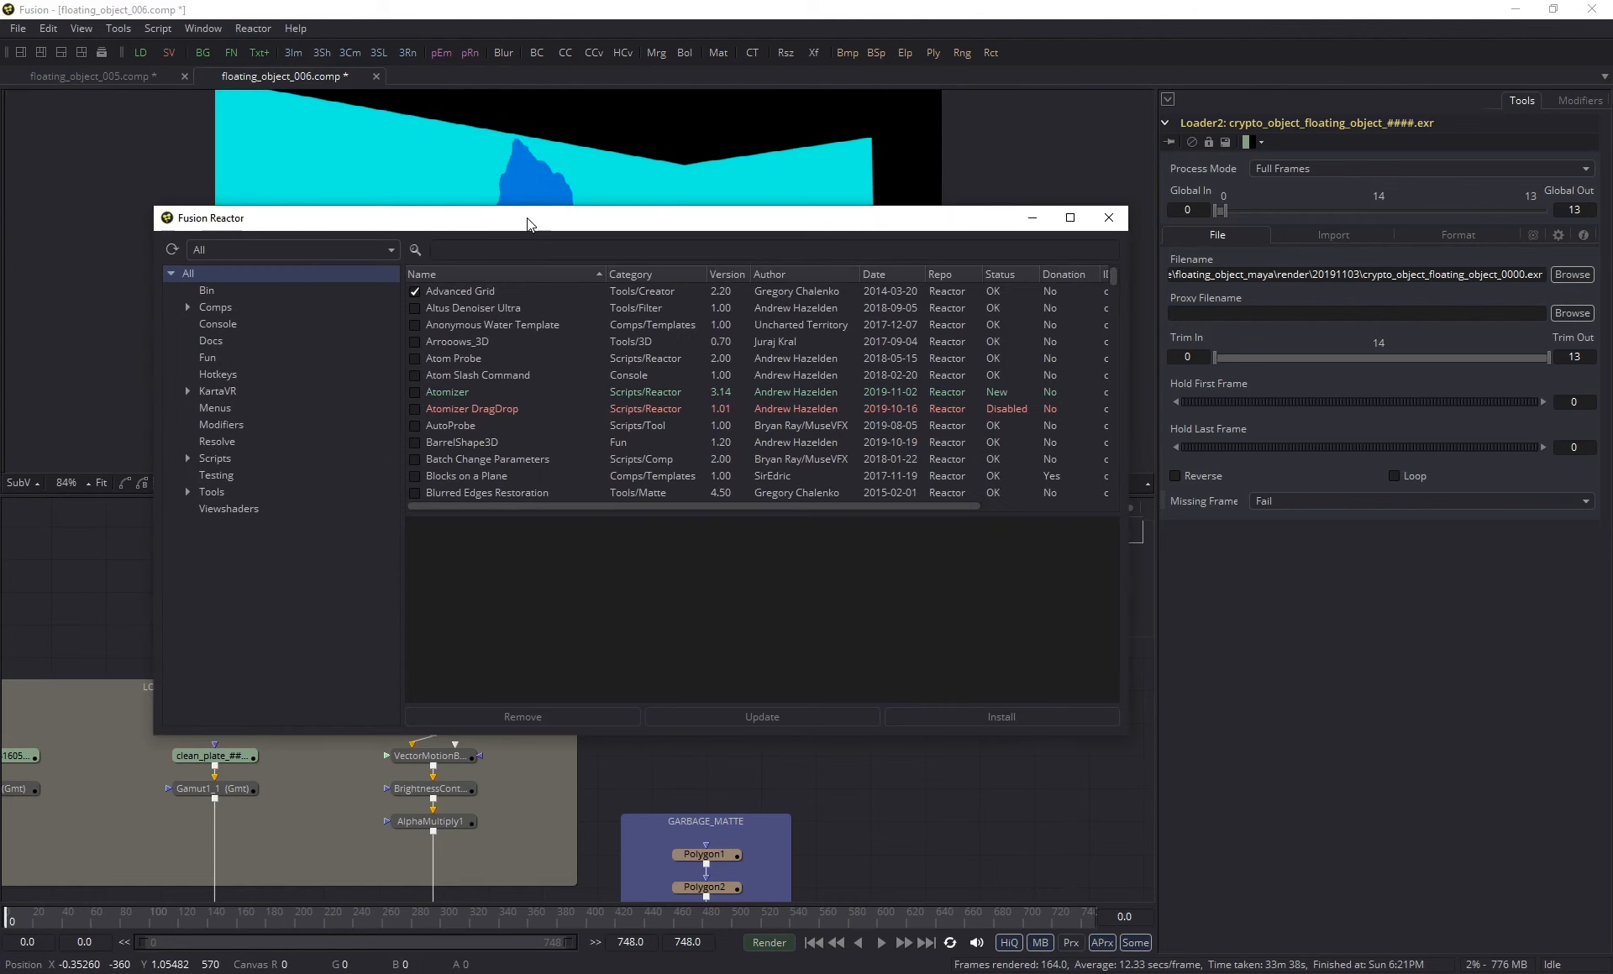
left_click(502, 248)
type("c")
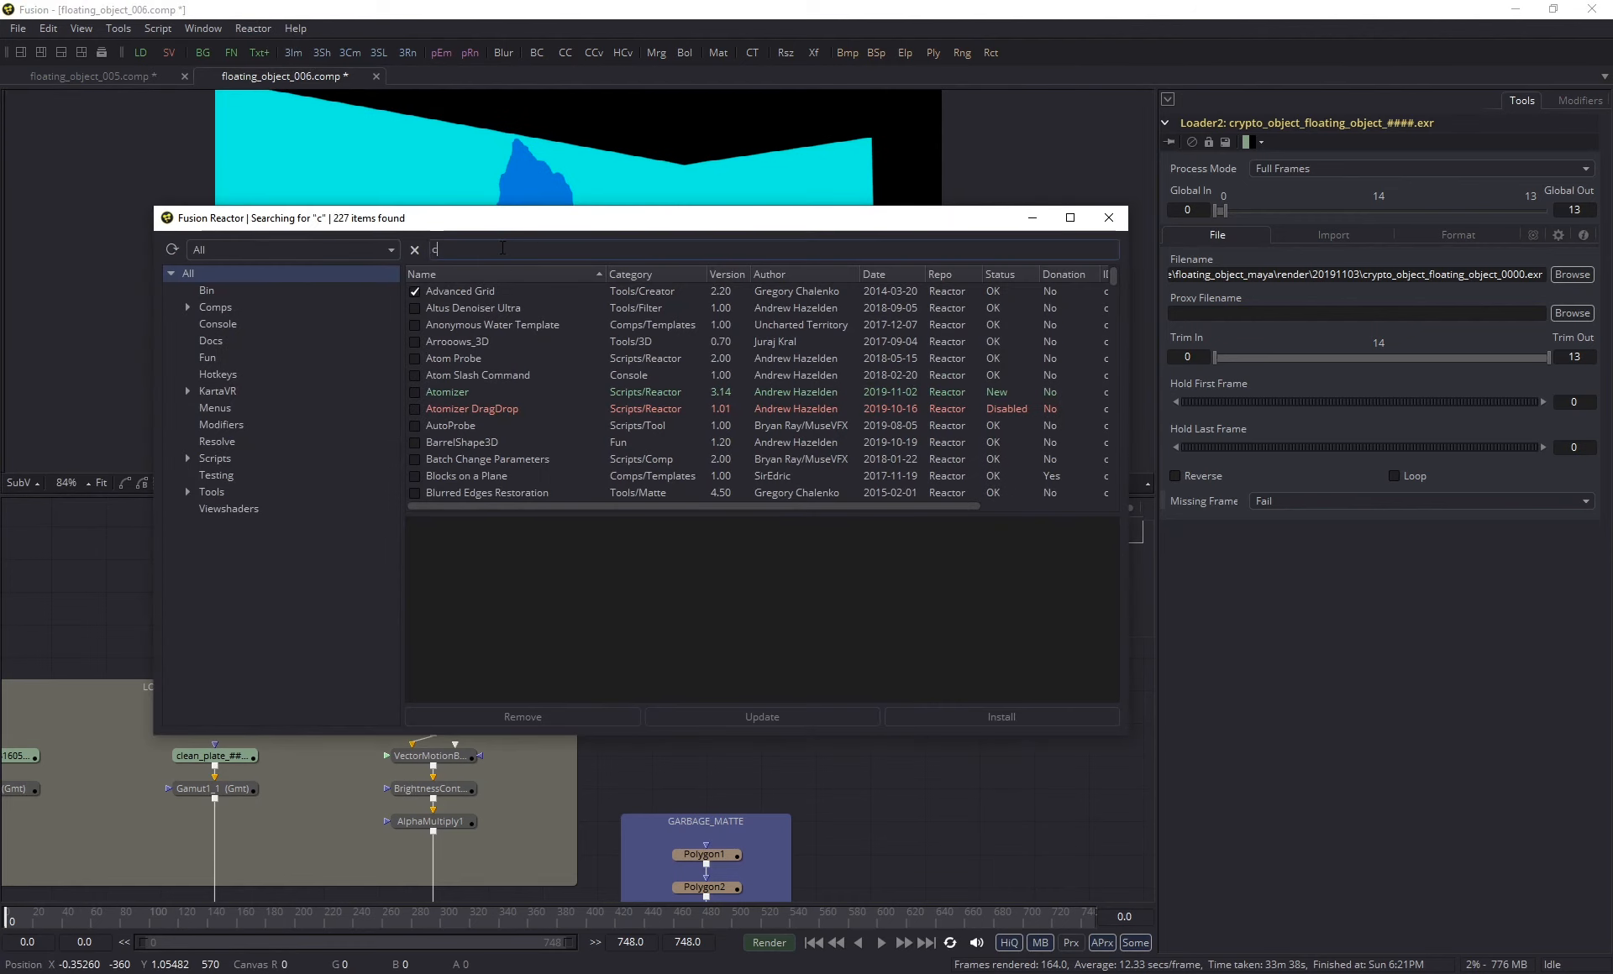
type("rypt")
left_click(467, 296)
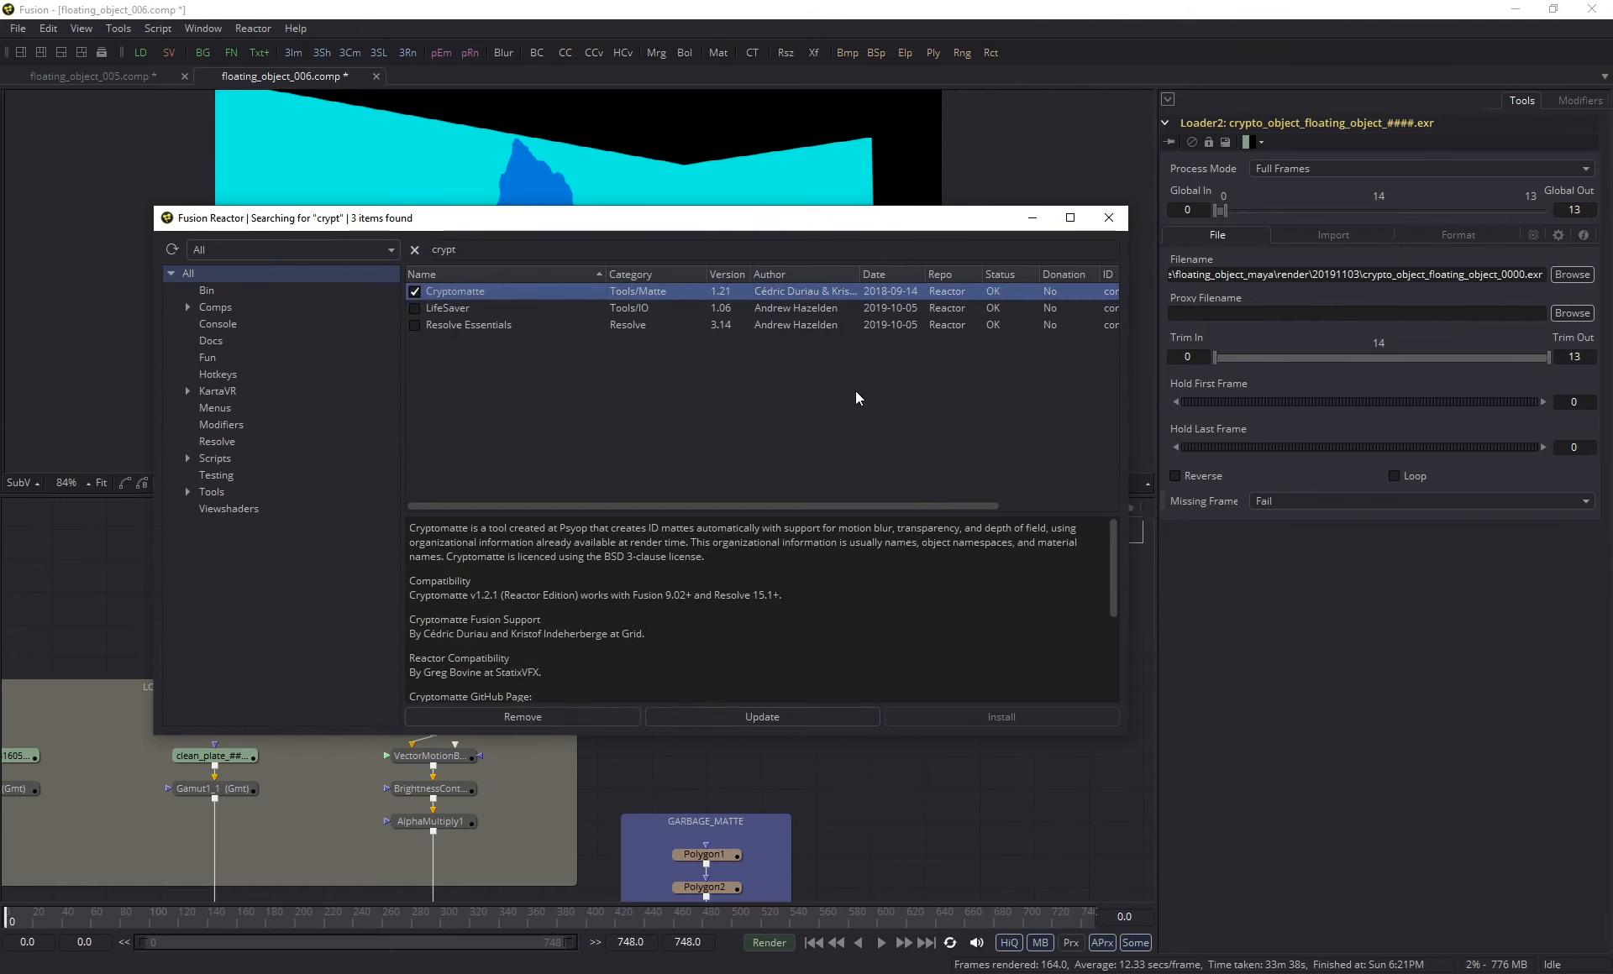
left_click(1109, 218)
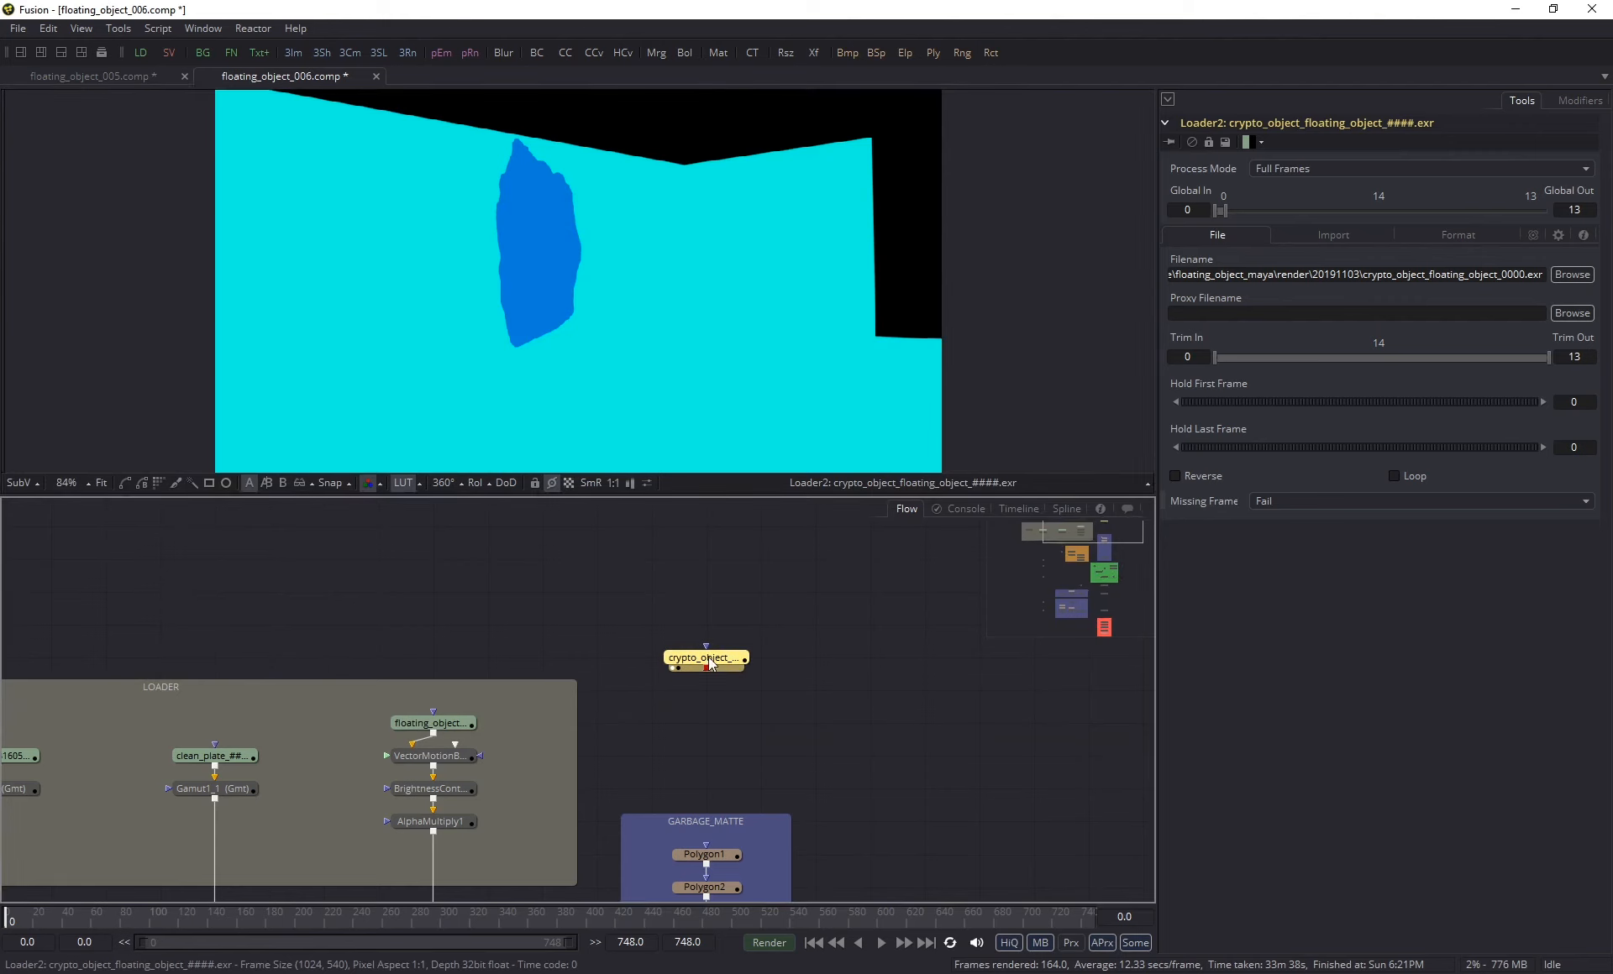
- Add a Cryptomatte node after the crypto_object loader
key("ctrl+space")
type("crypto")
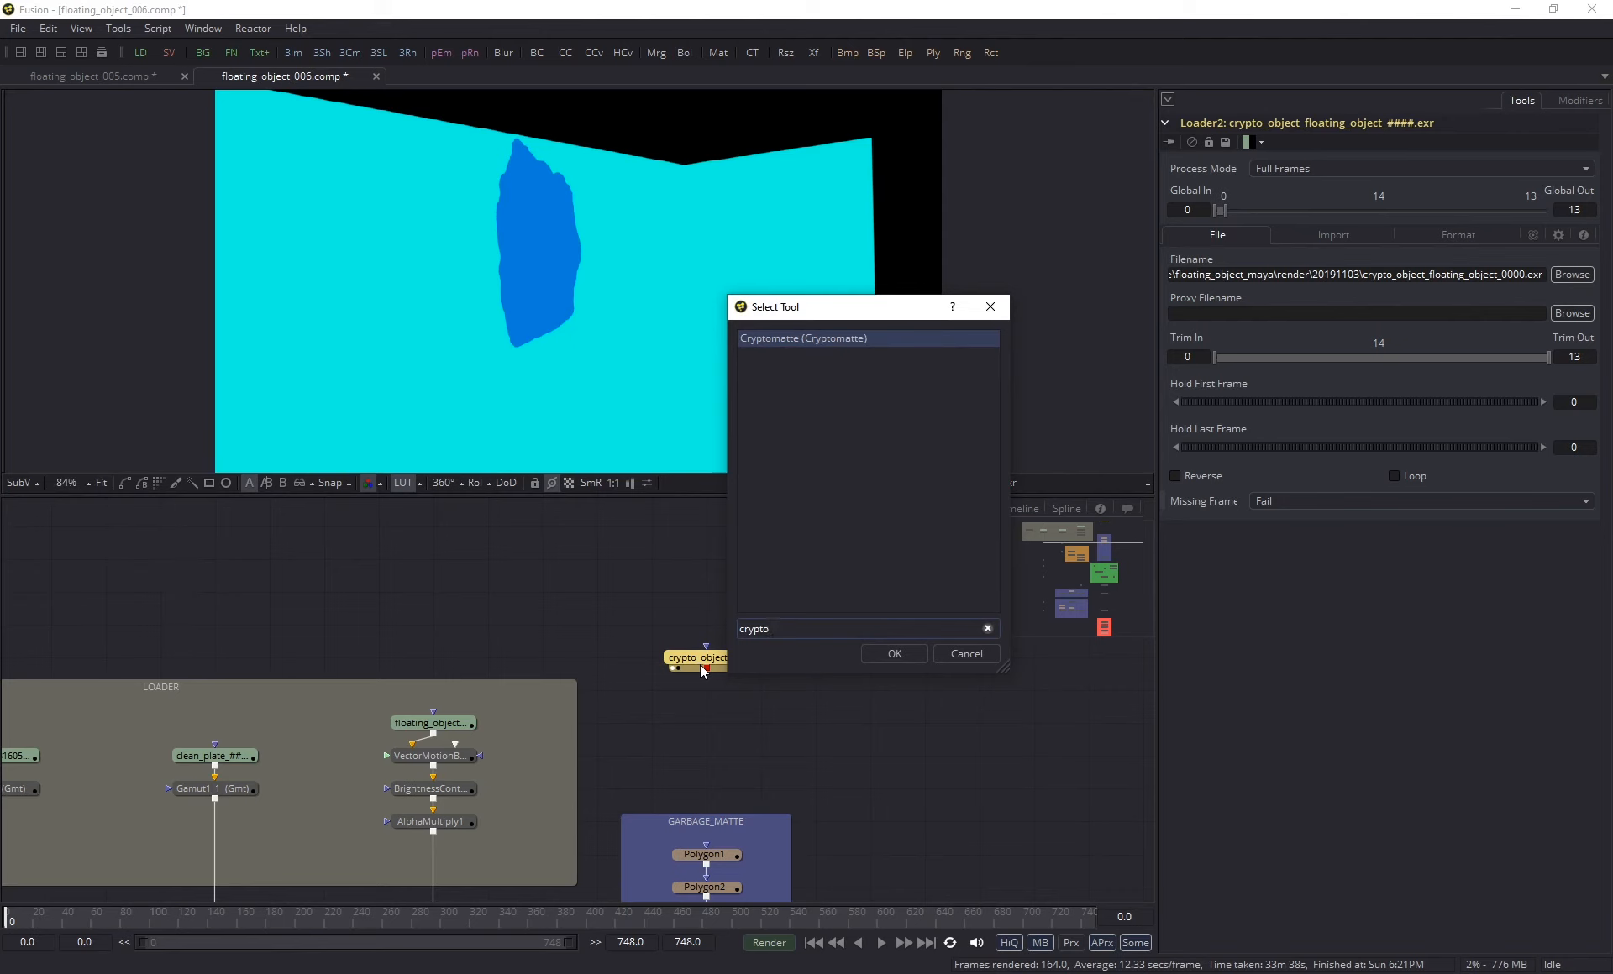
key("Return")
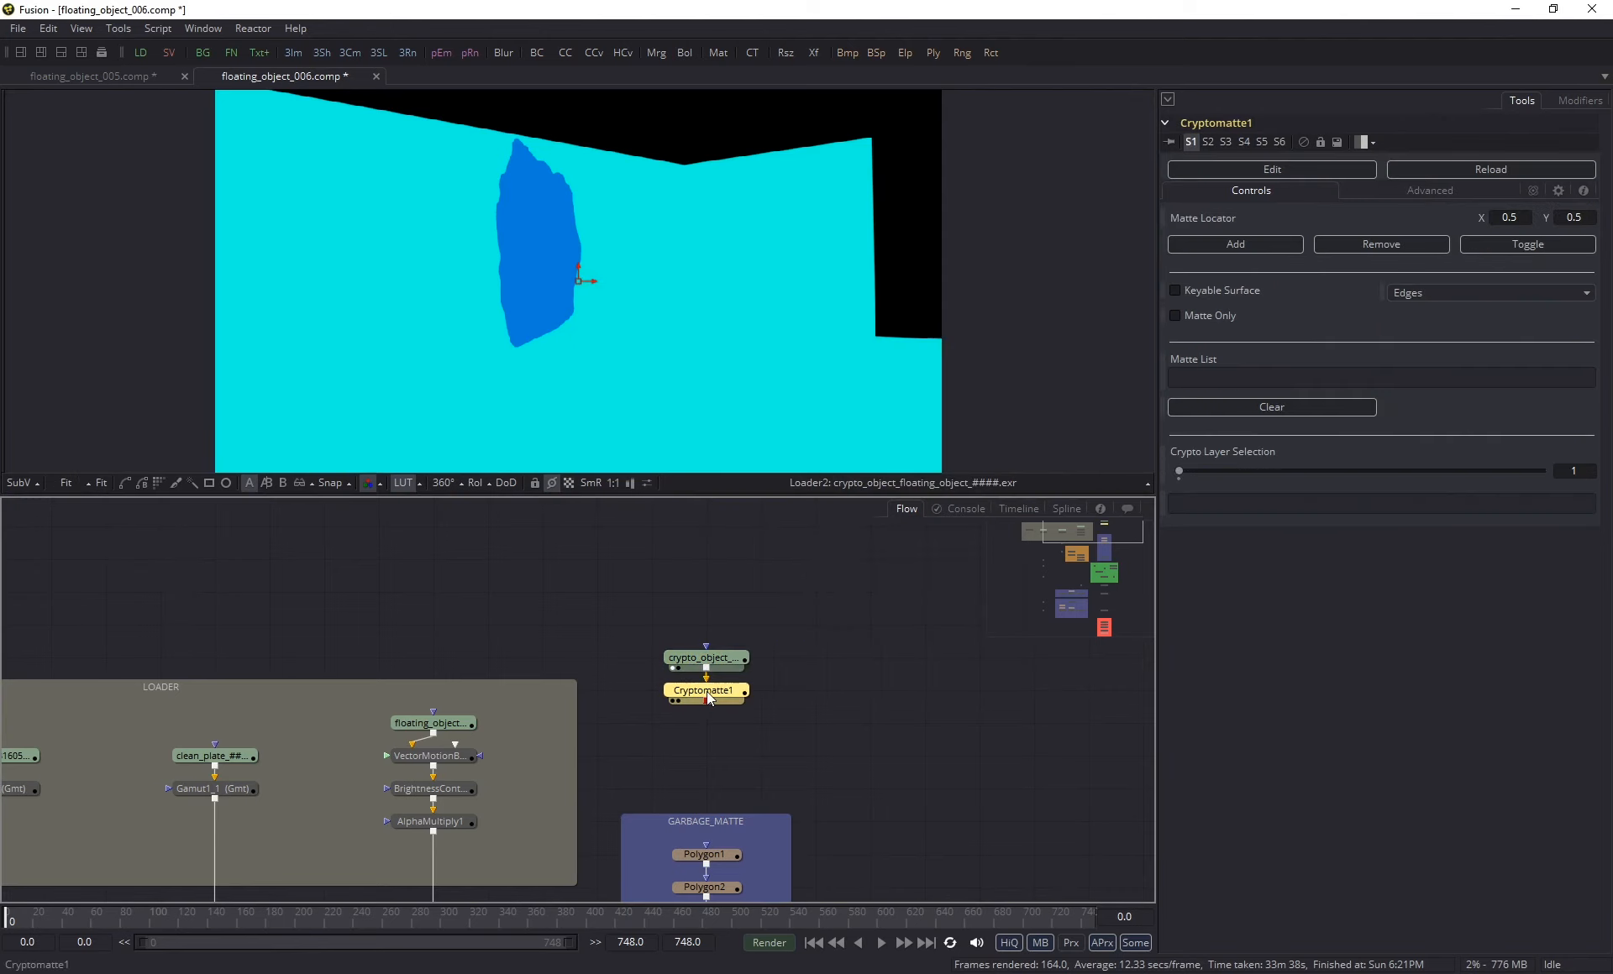
- View the Cryptomatte node, place its matte locator on the rock, add the rock to the matte list, and inspect the alpha
key("1")
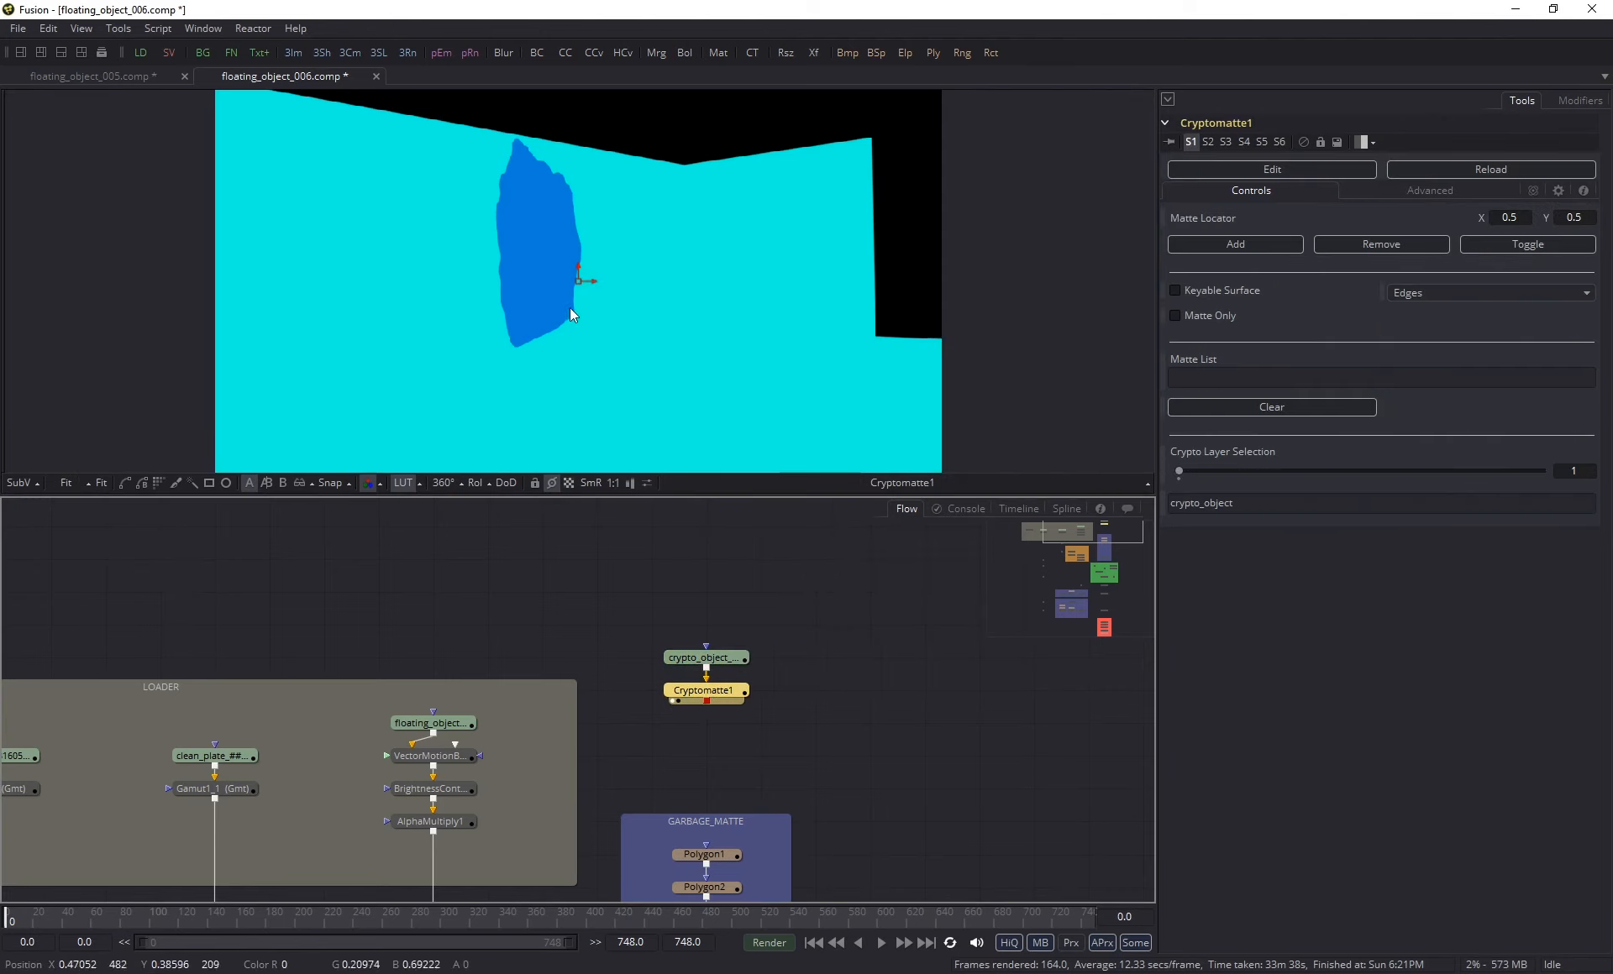
left_click_drag(579, 285, 619, 269)
left_click_drag(668, 282, 551, 250)
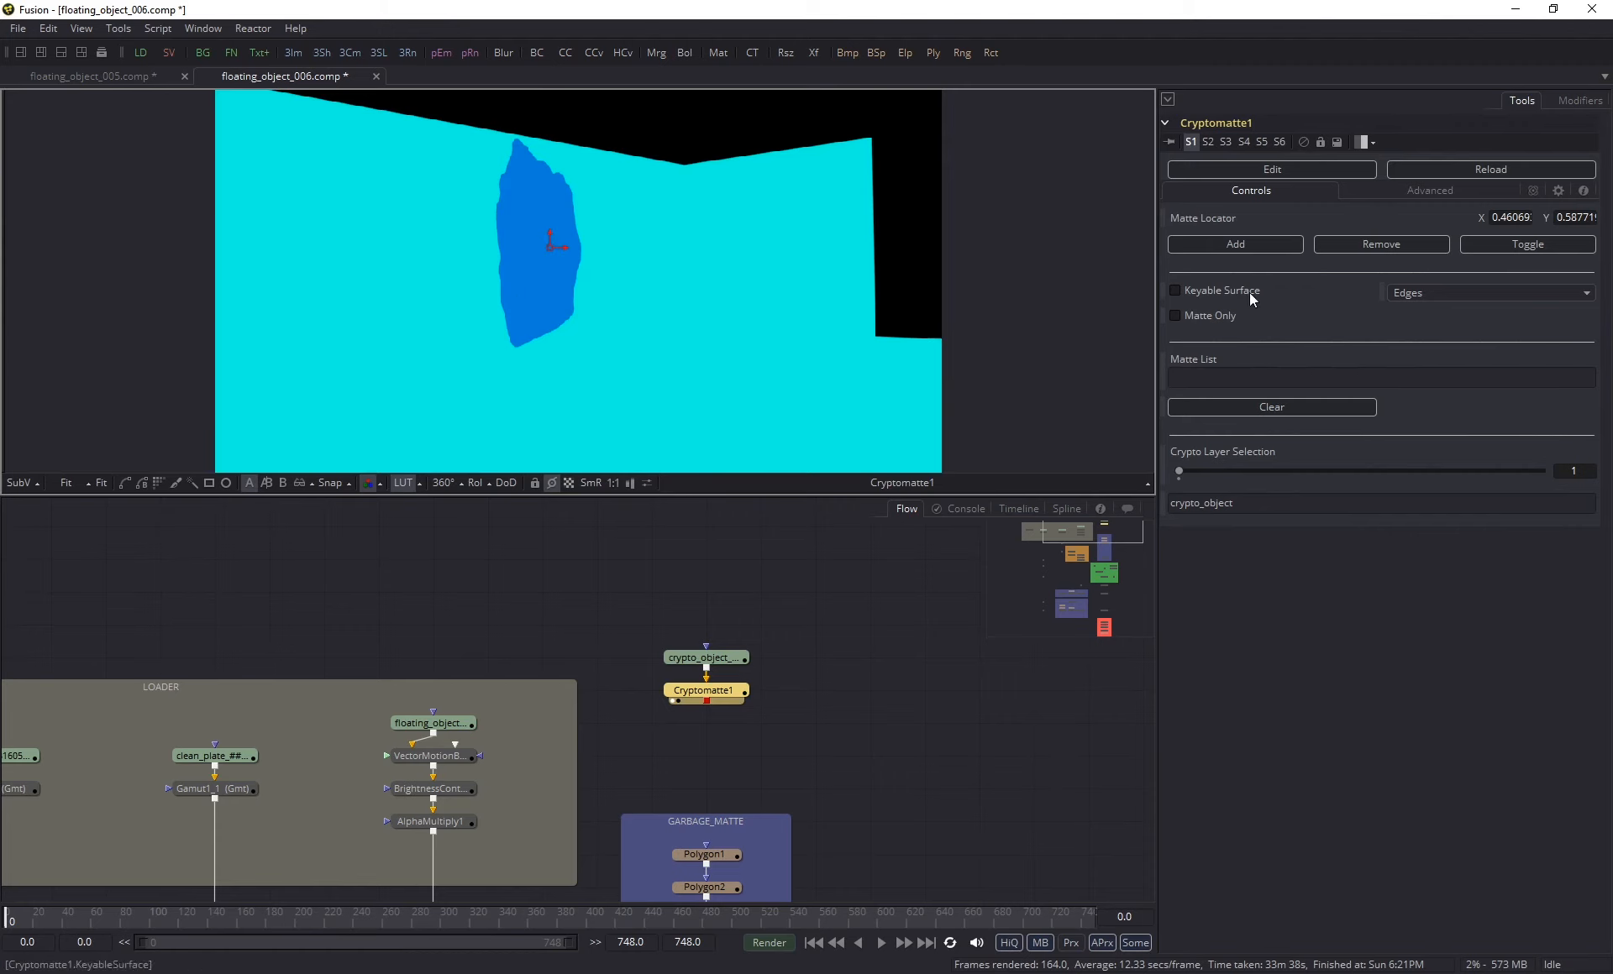
left_click(1225, 246)
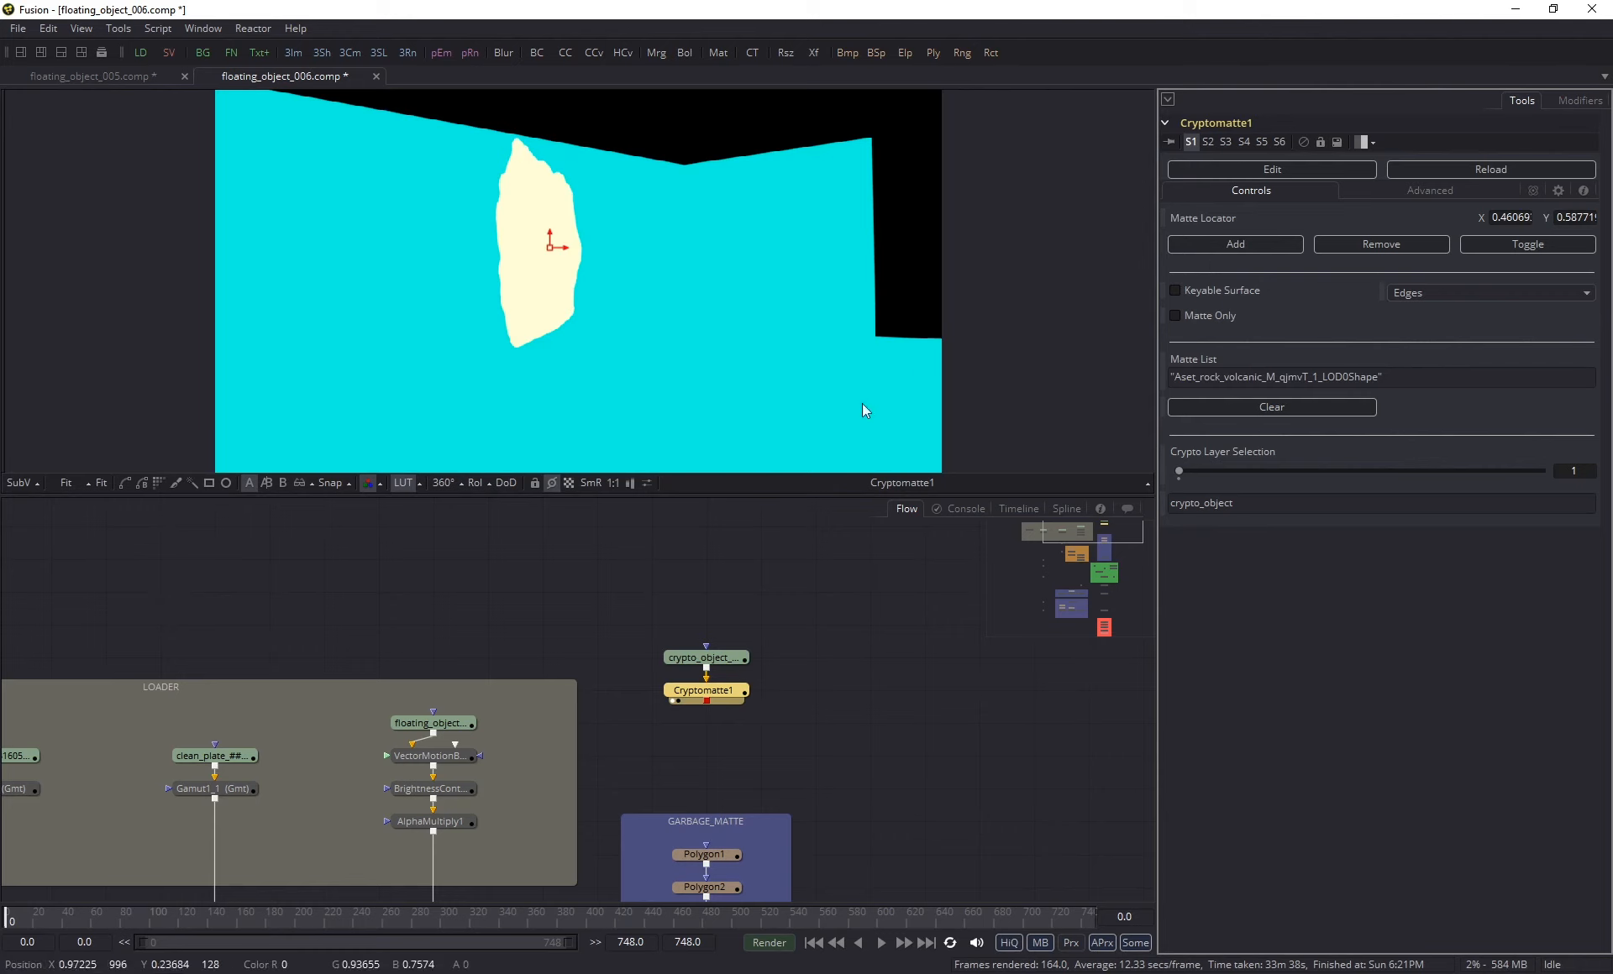
key("a")
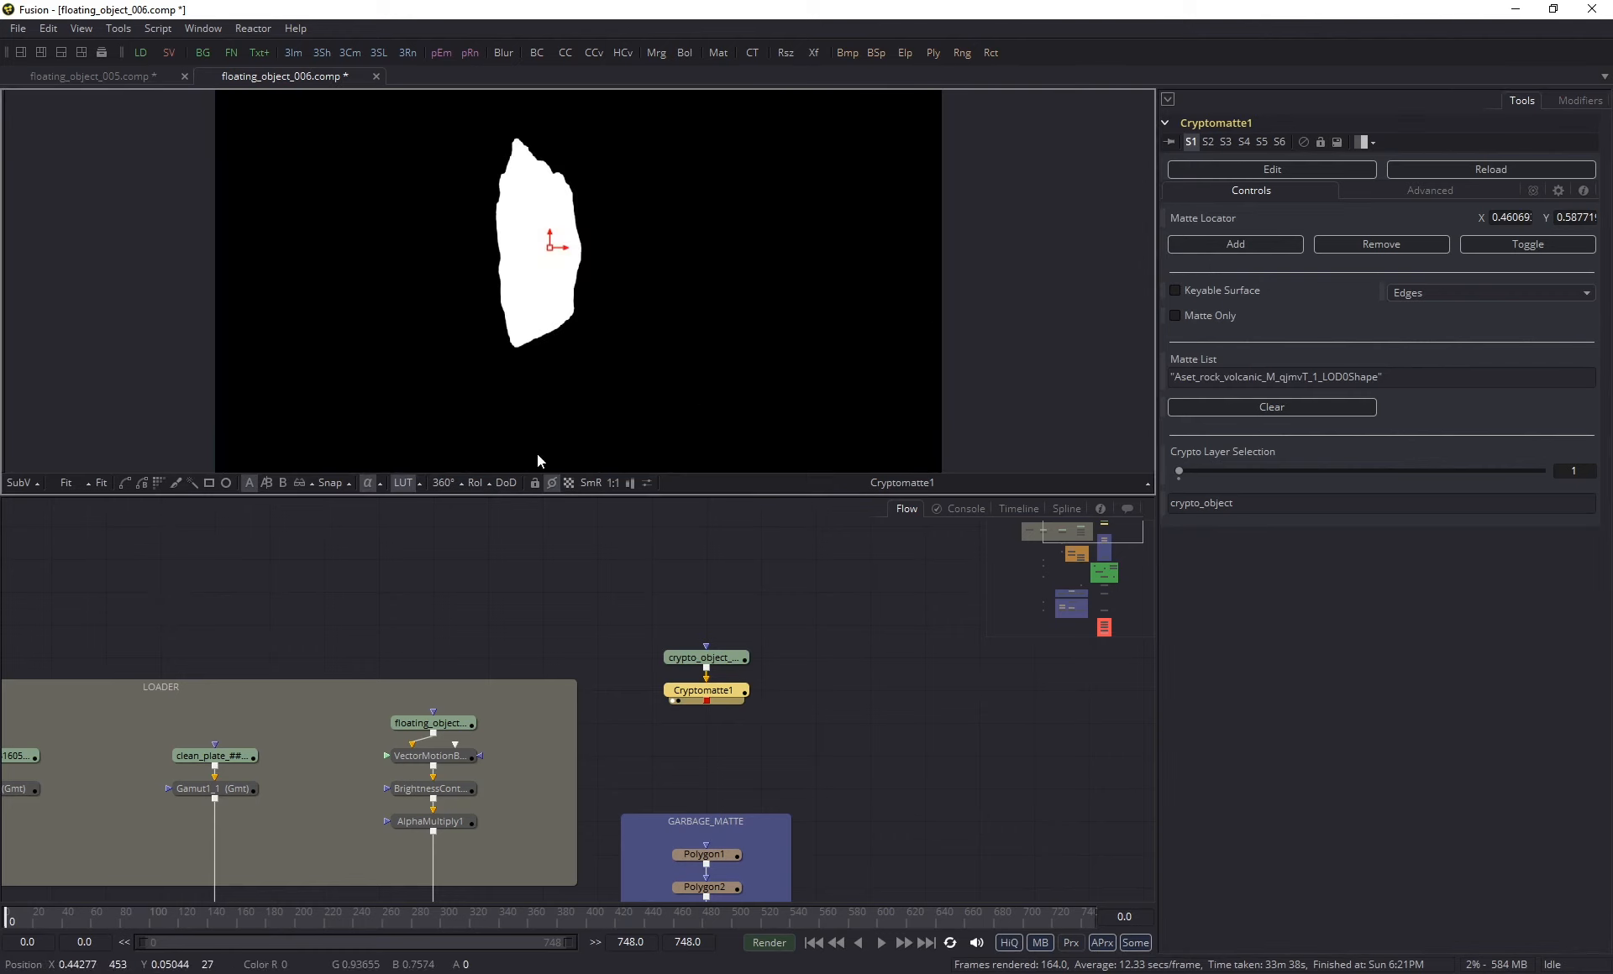
scroll(478, 226, "up", 2, "ctrl")
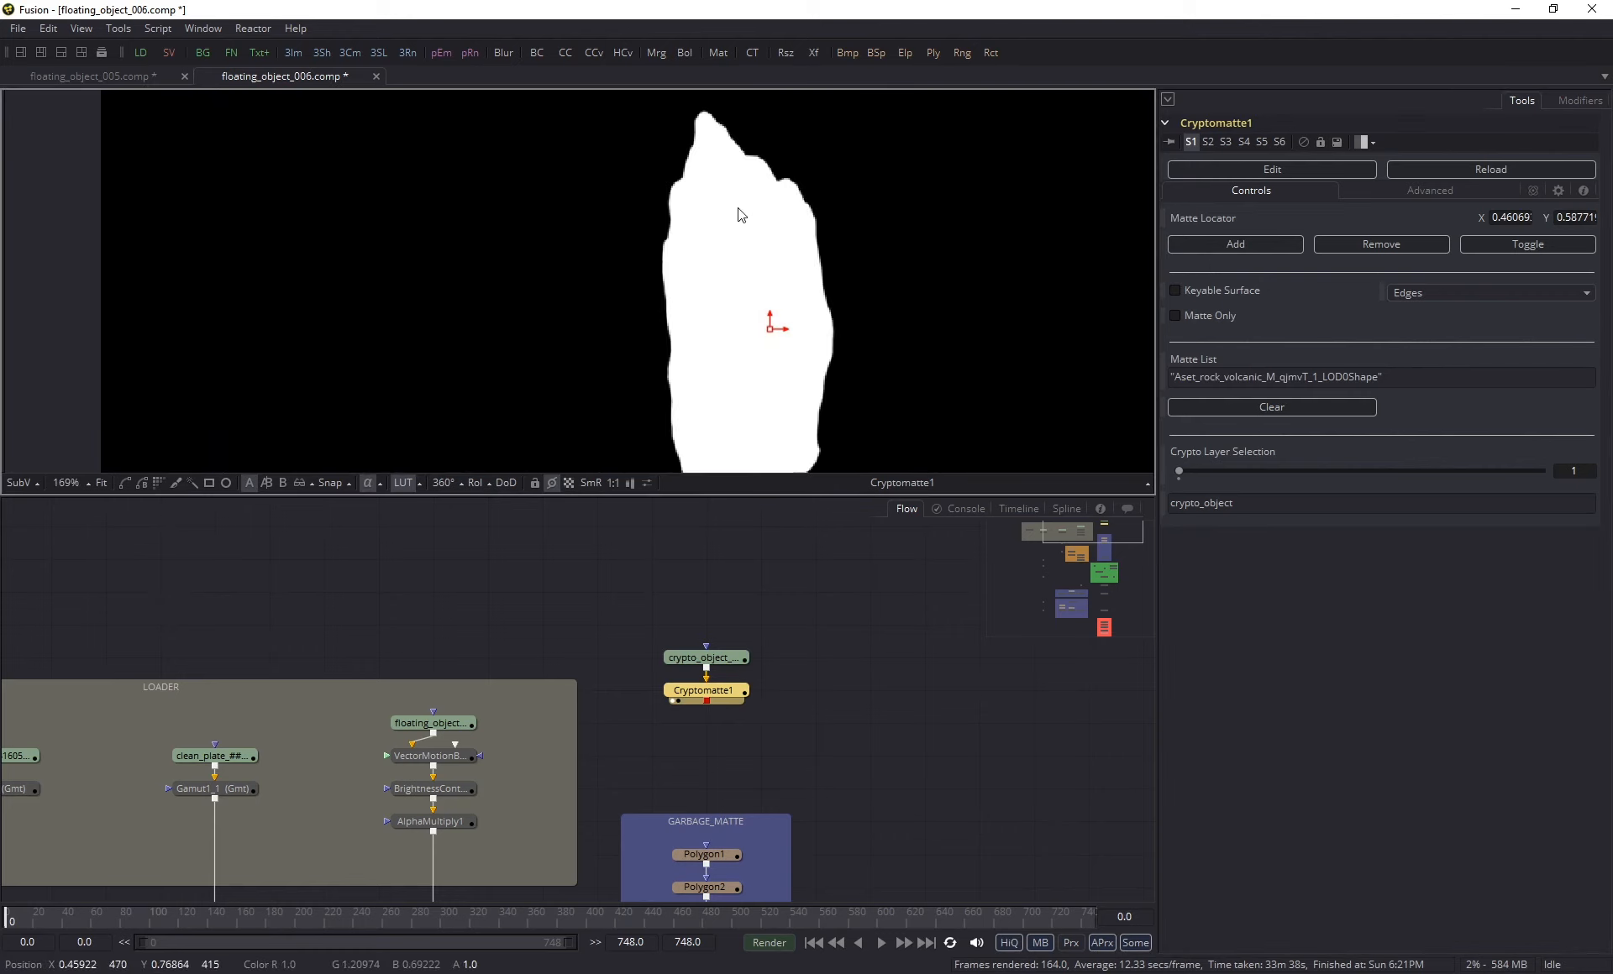
scroll(839, 292, "down", 2, "ctrl")
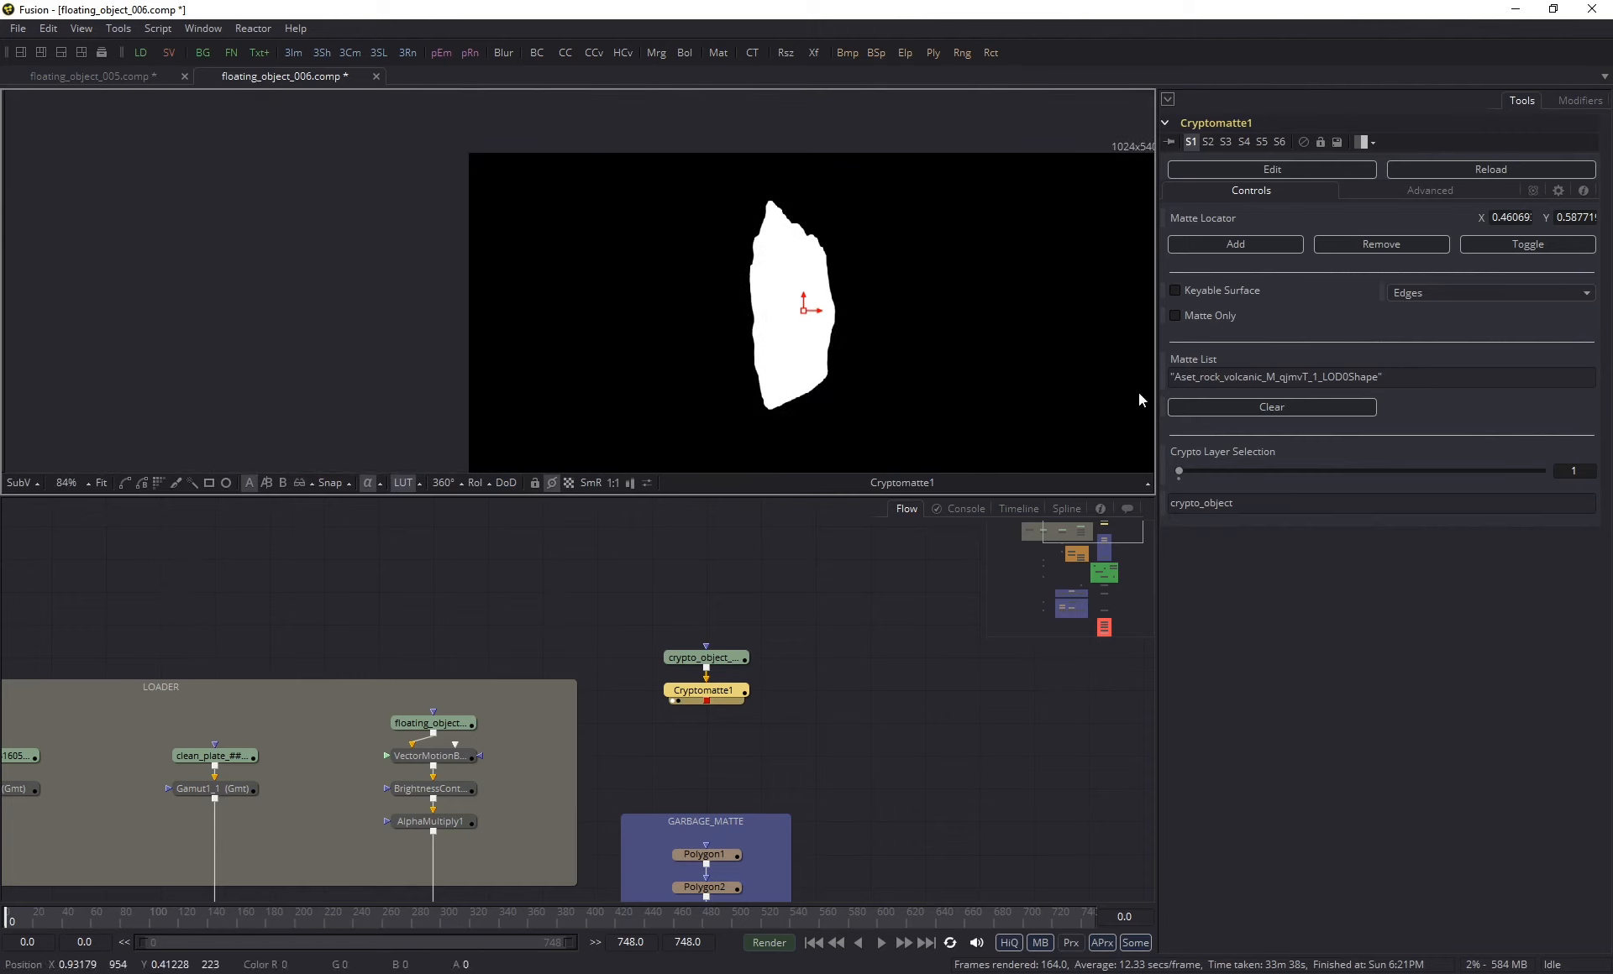
- Clear the matte list, move the matte locator onto the background plane beside the rock, and add the plane as the matte
left_click(1270, 407)
middle_click_drag(784, 319, 678, 280)
left_click_drag(697, 275, 793, 289)
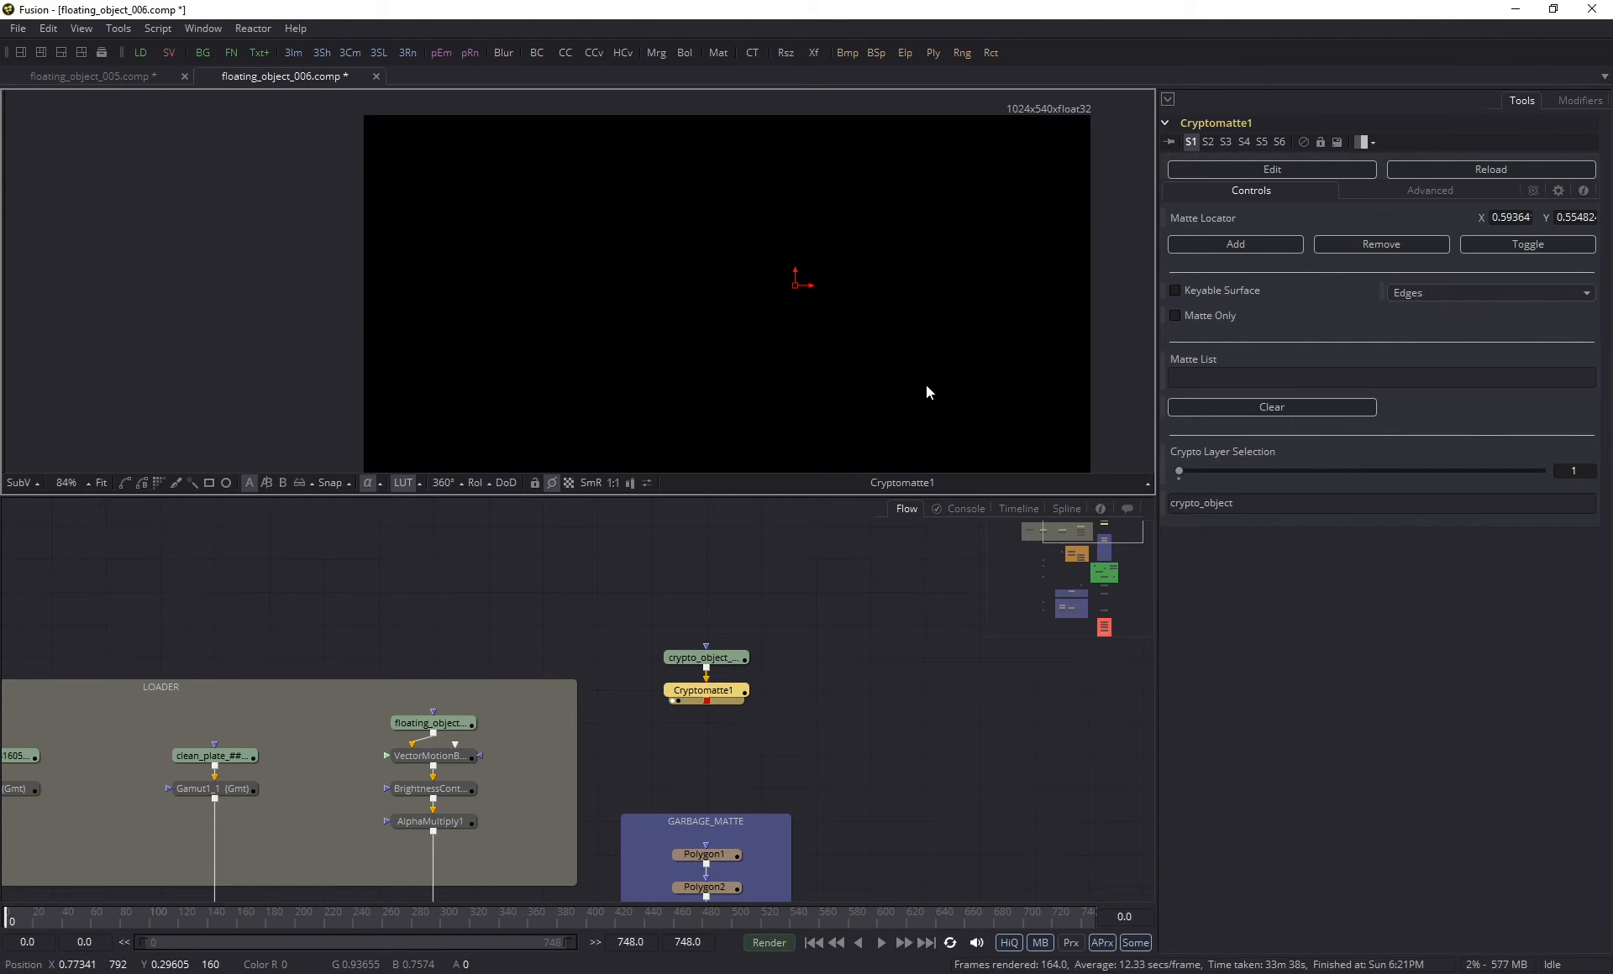
left_click(1236, 245)
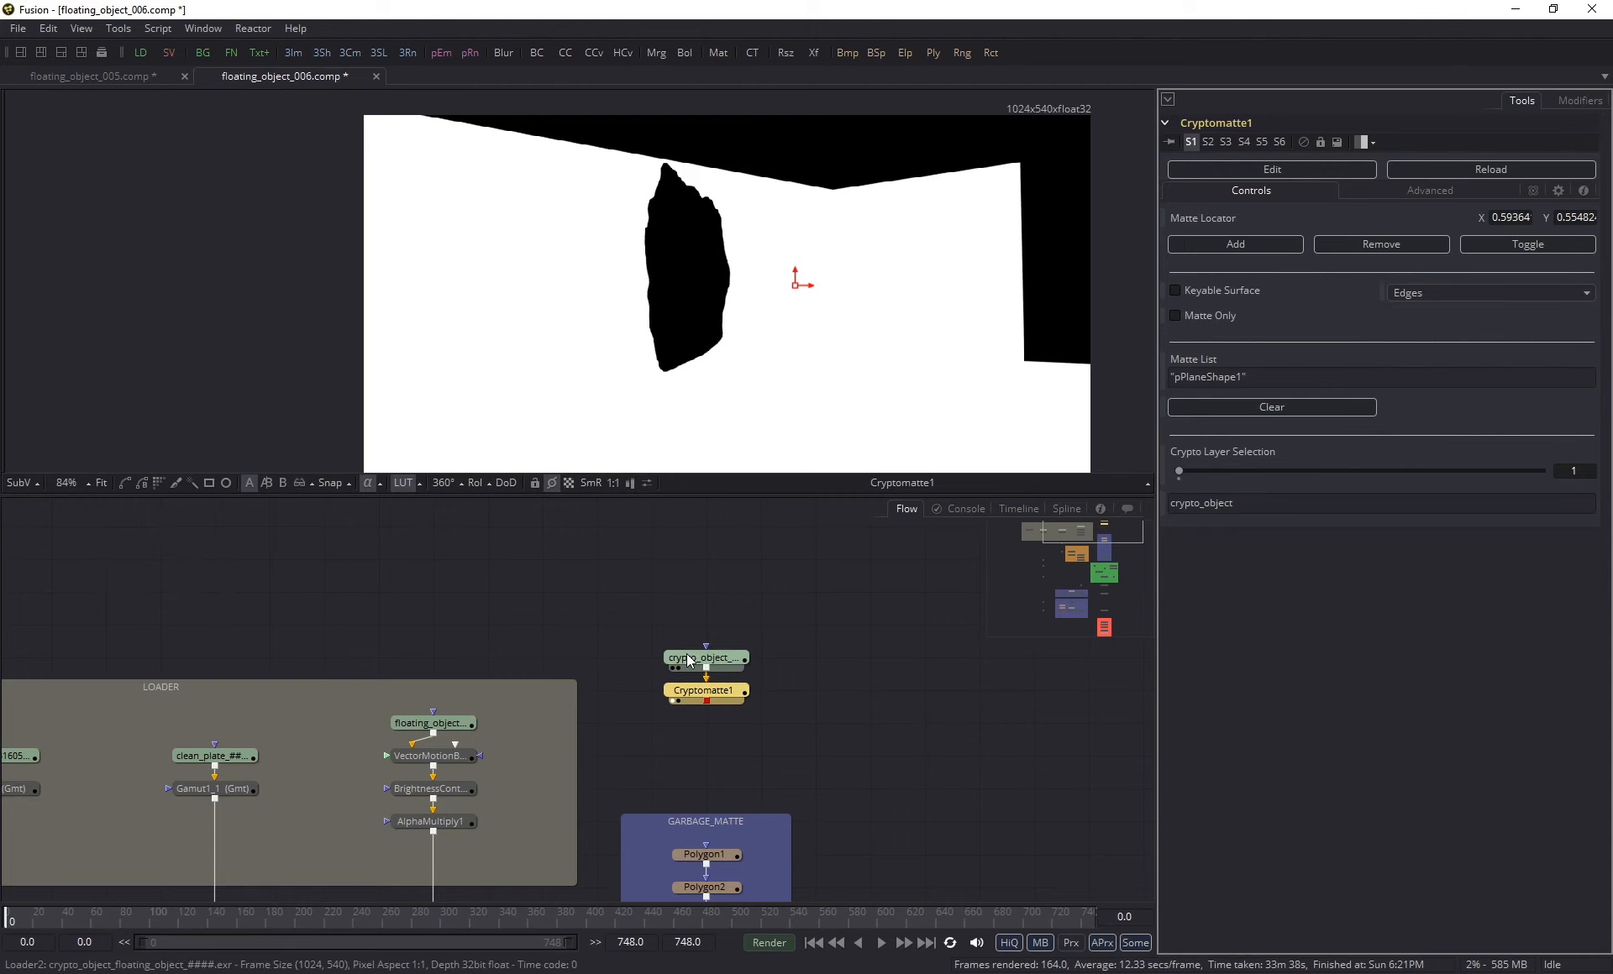
- Load the crypto_material_floating_object EXR sequence from the 20191103 render folder with a new Loader and view it in color
mouse_move(691, 653)
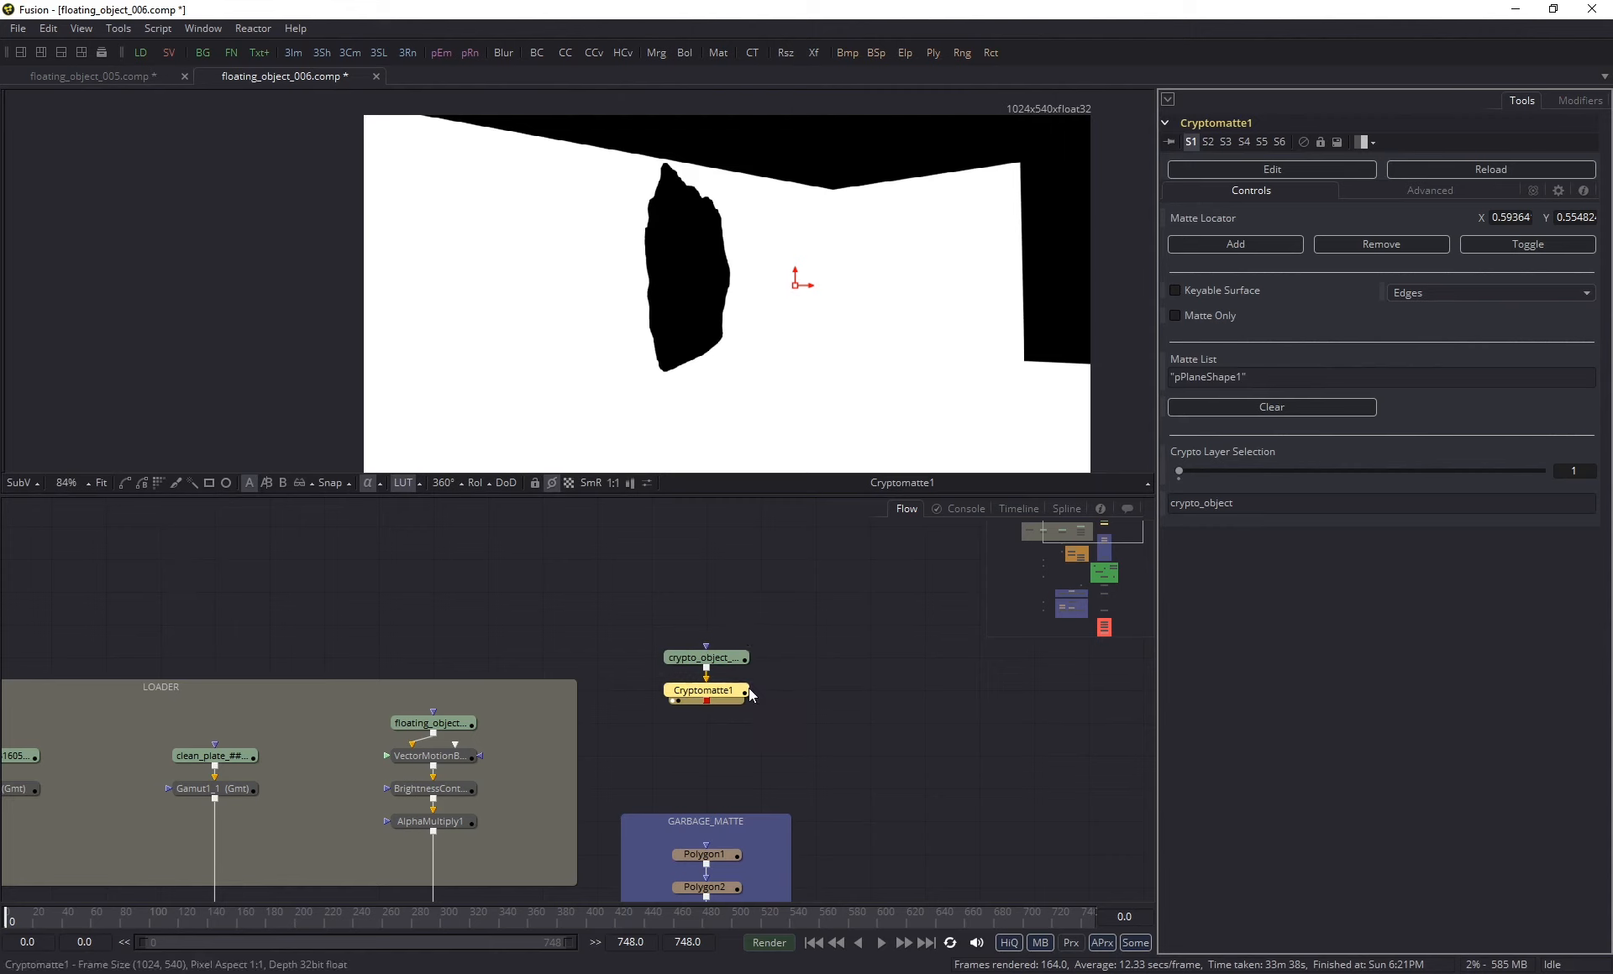
key("ctrl+space")
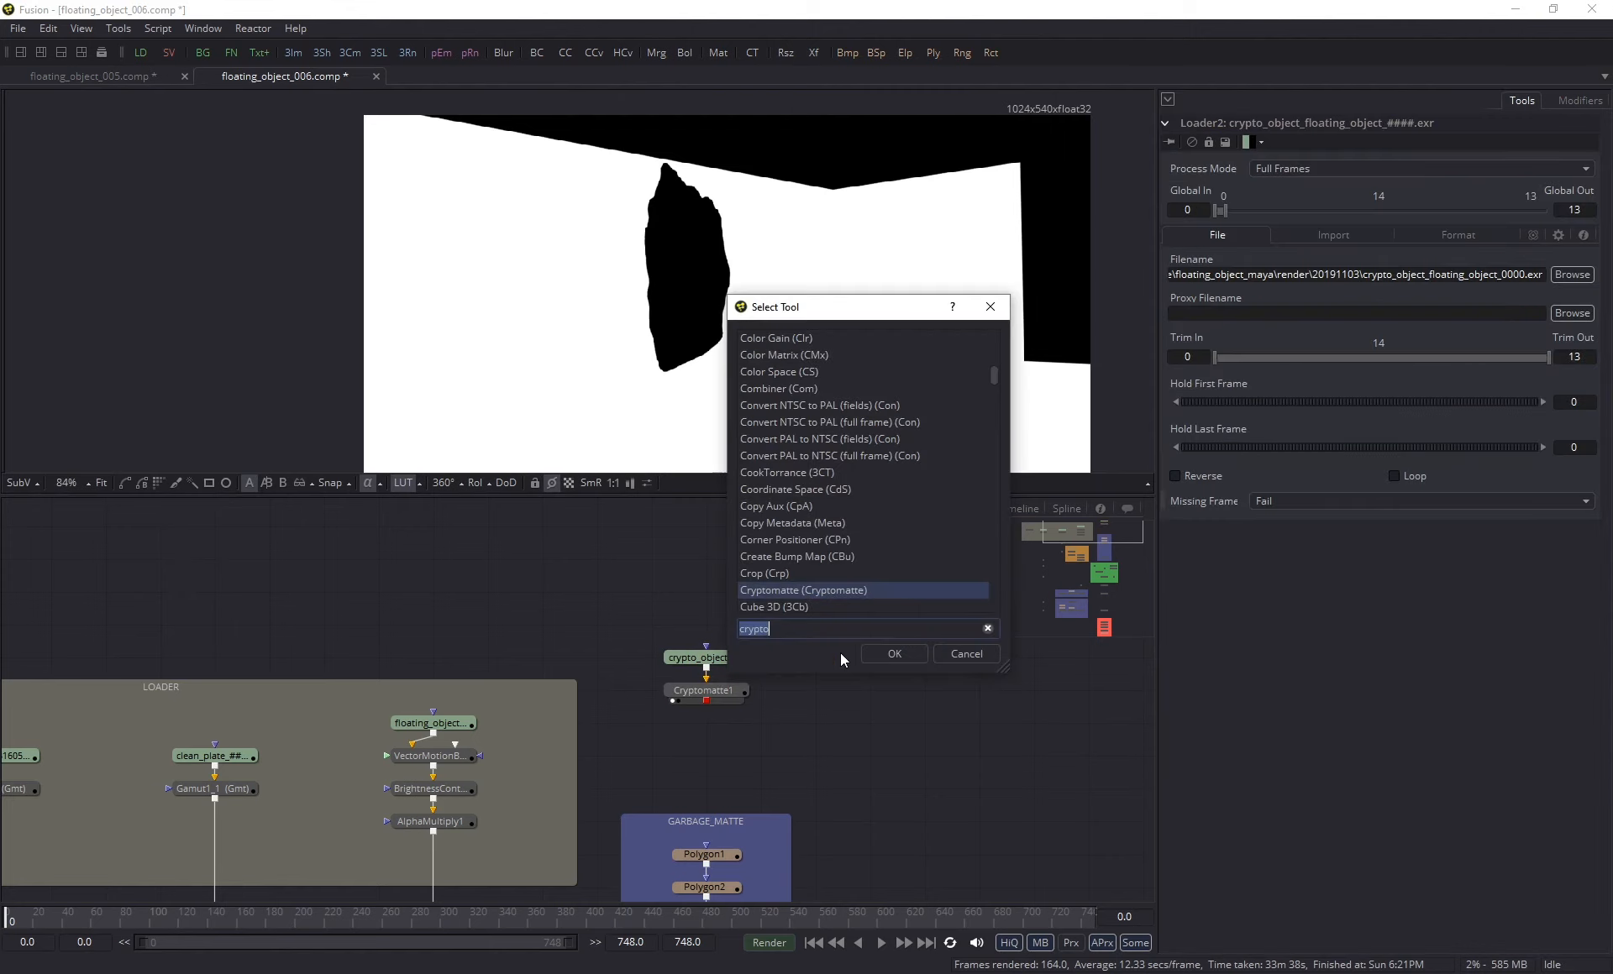
type("ld")
key("Return")
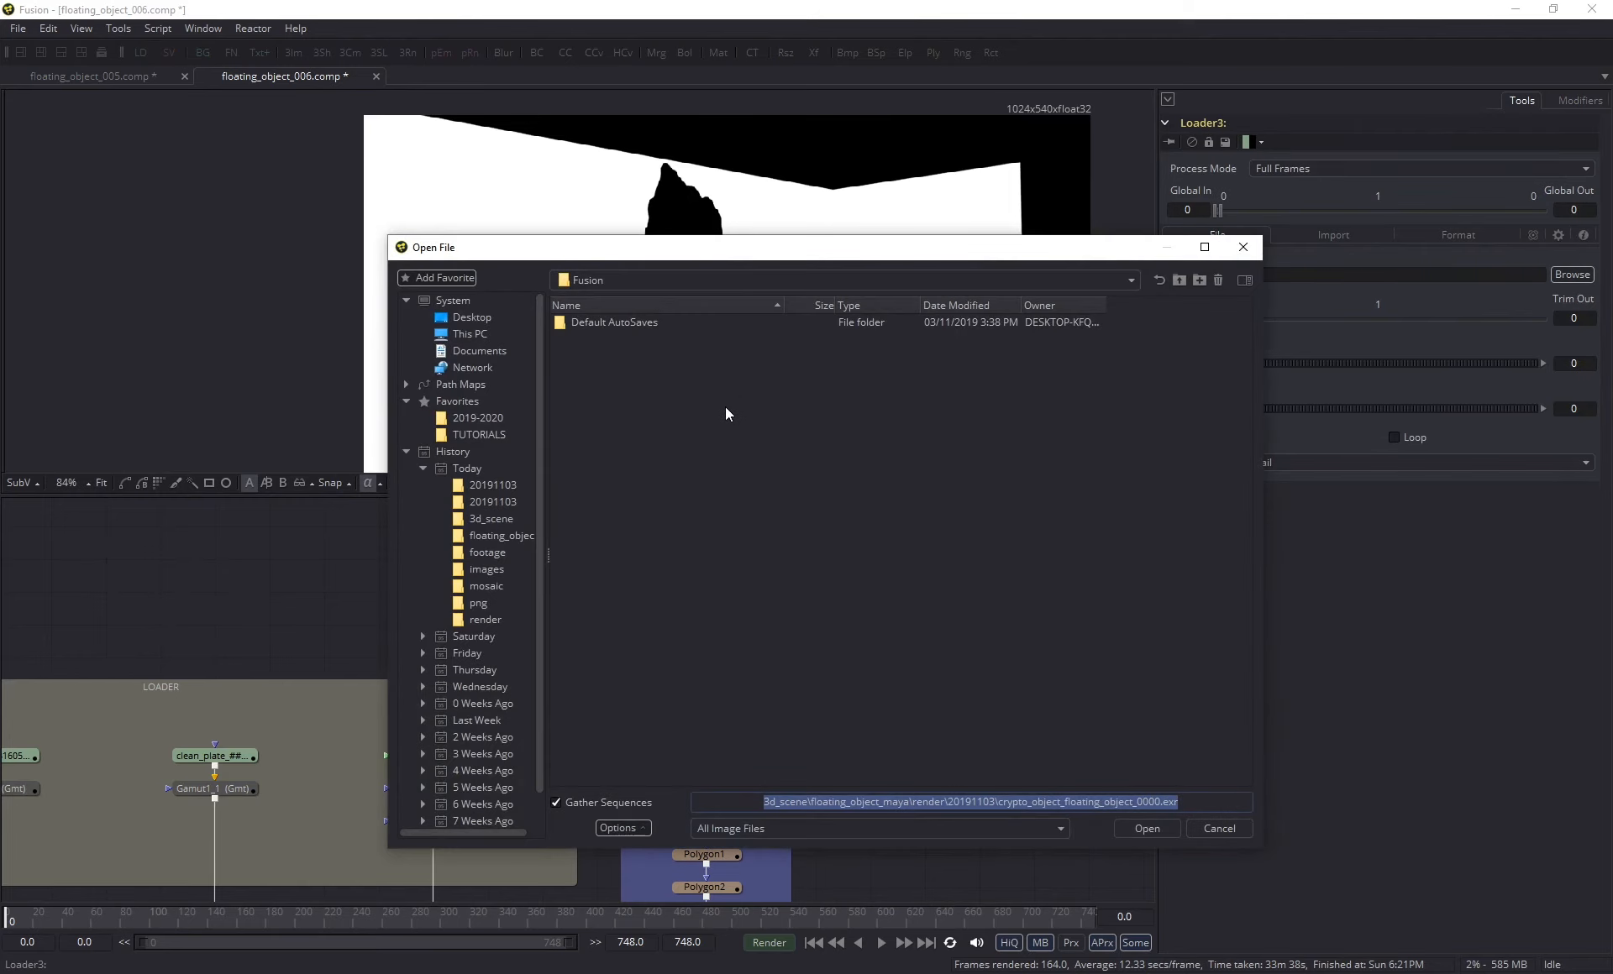
left_click(502, 501)
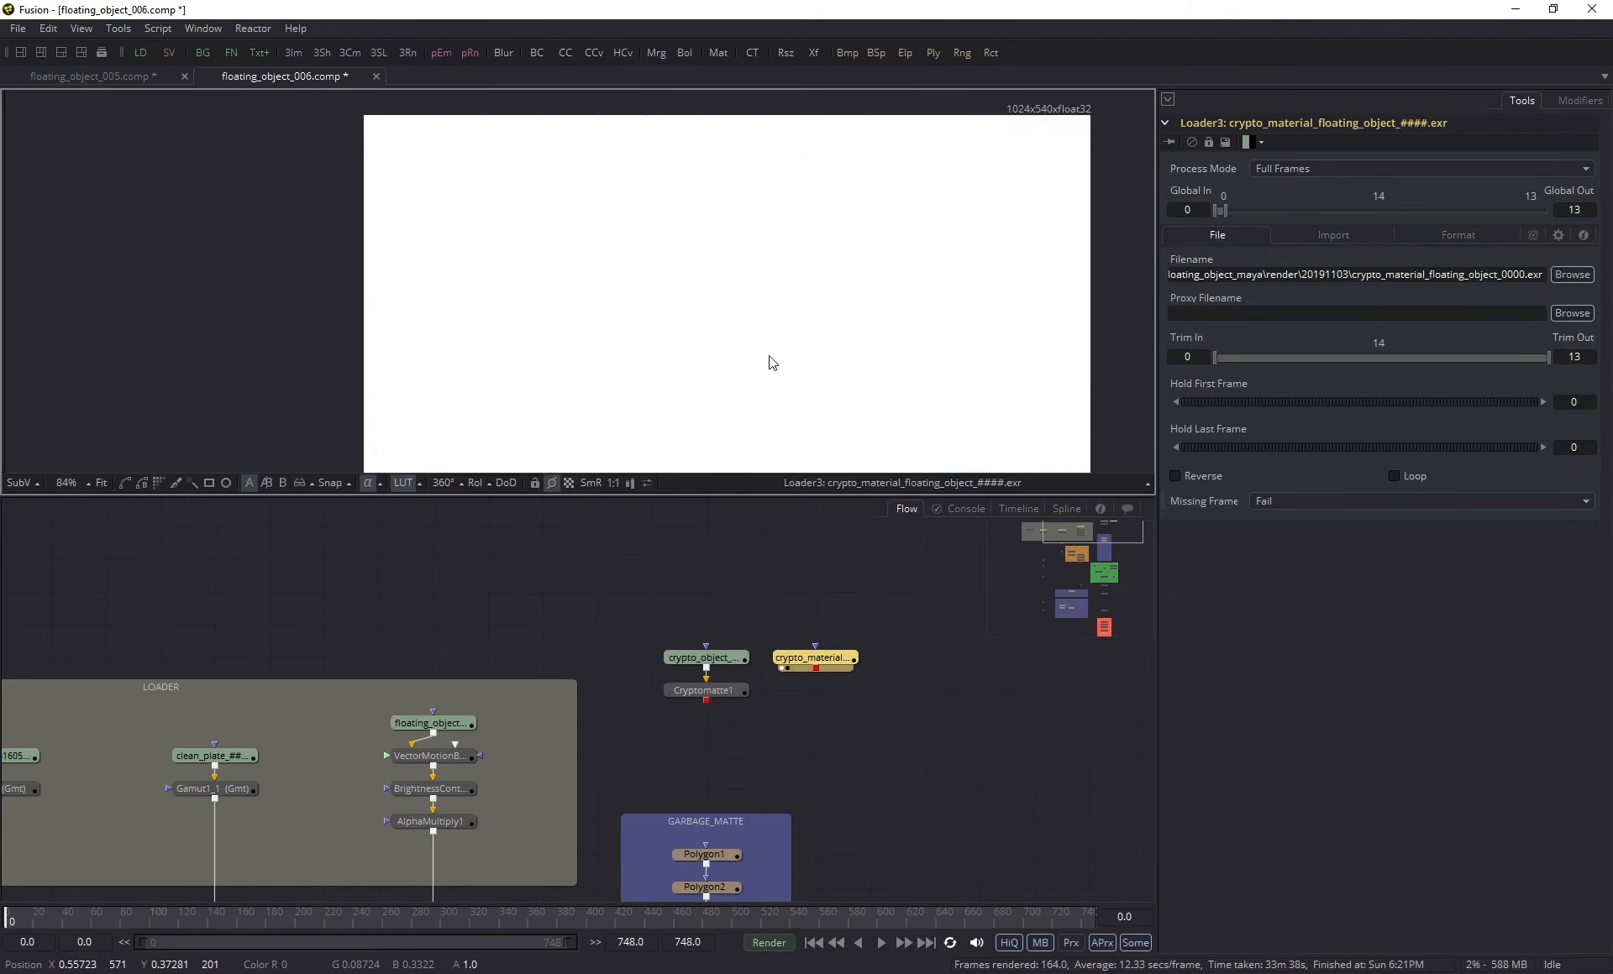
key("c")
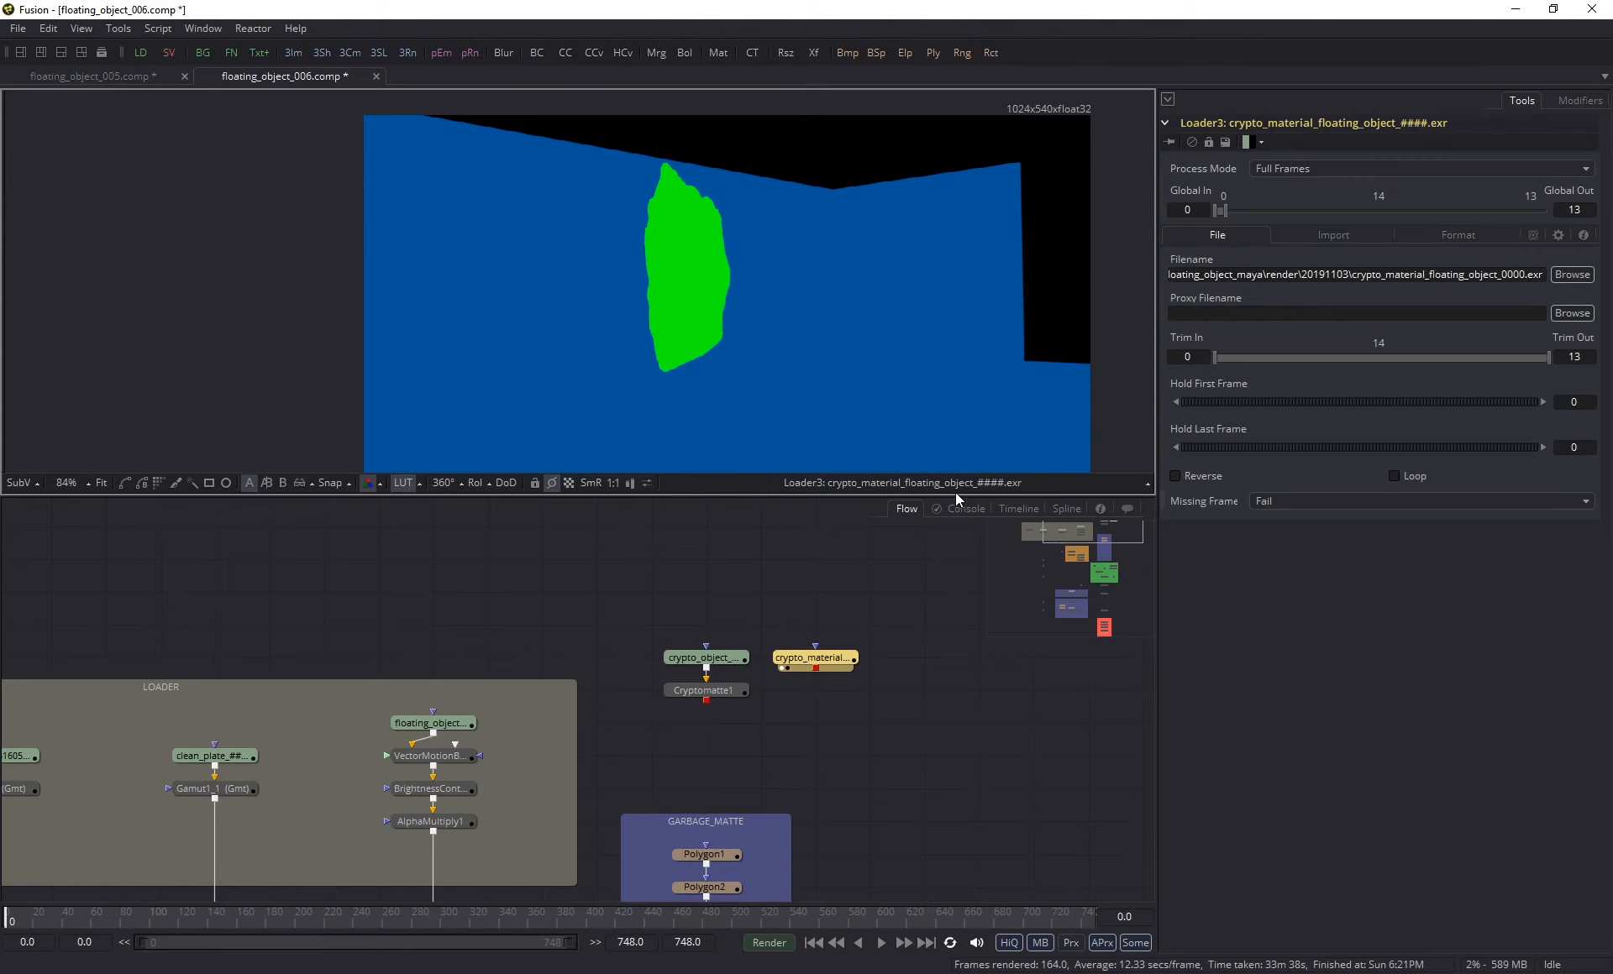
- Switch to Maya to look over the rock and plane scene with the Cryptomatte AOV attributes, and return to Fusion
left_click(376, 971)
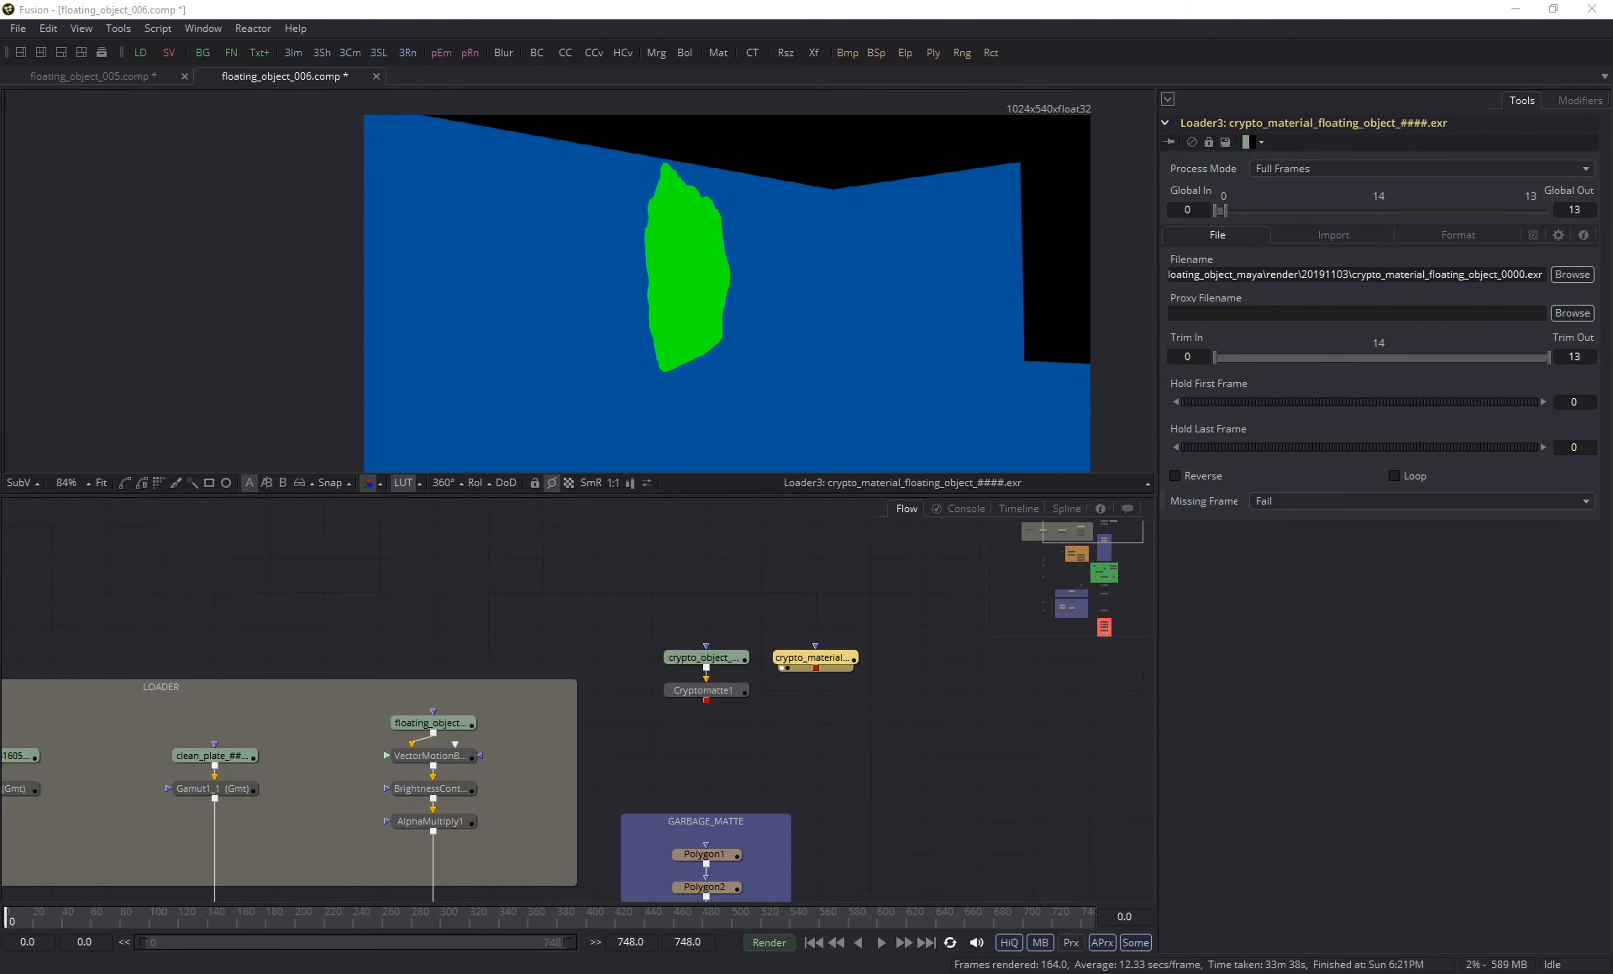
left_click(421, 906)
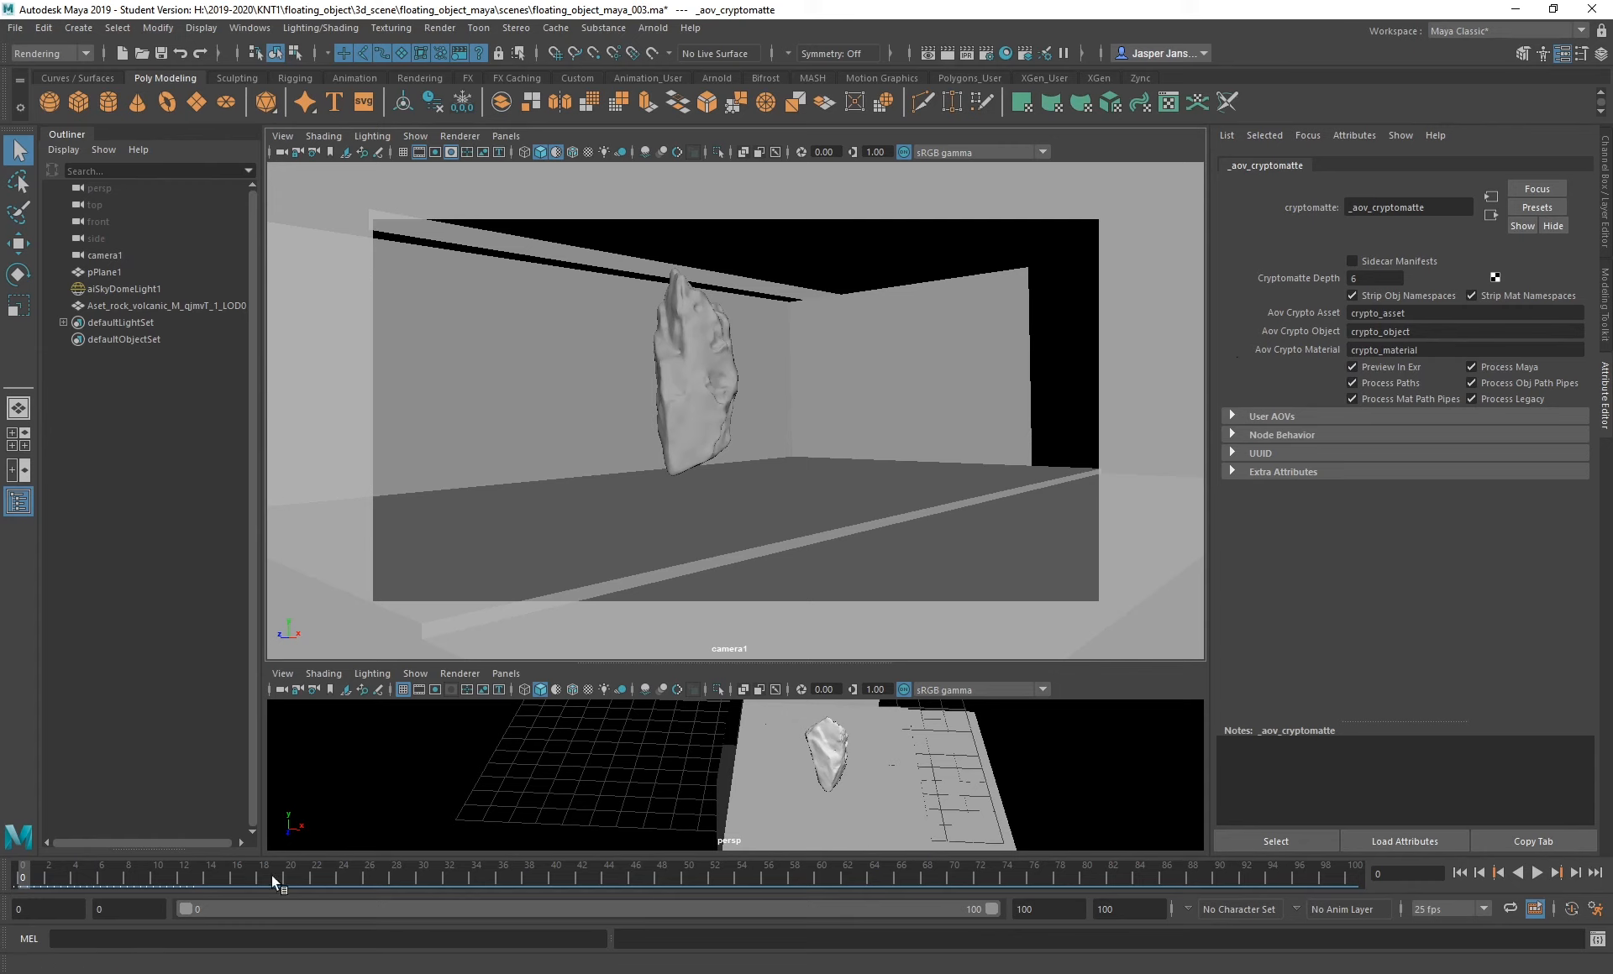
left_click(326, 973)
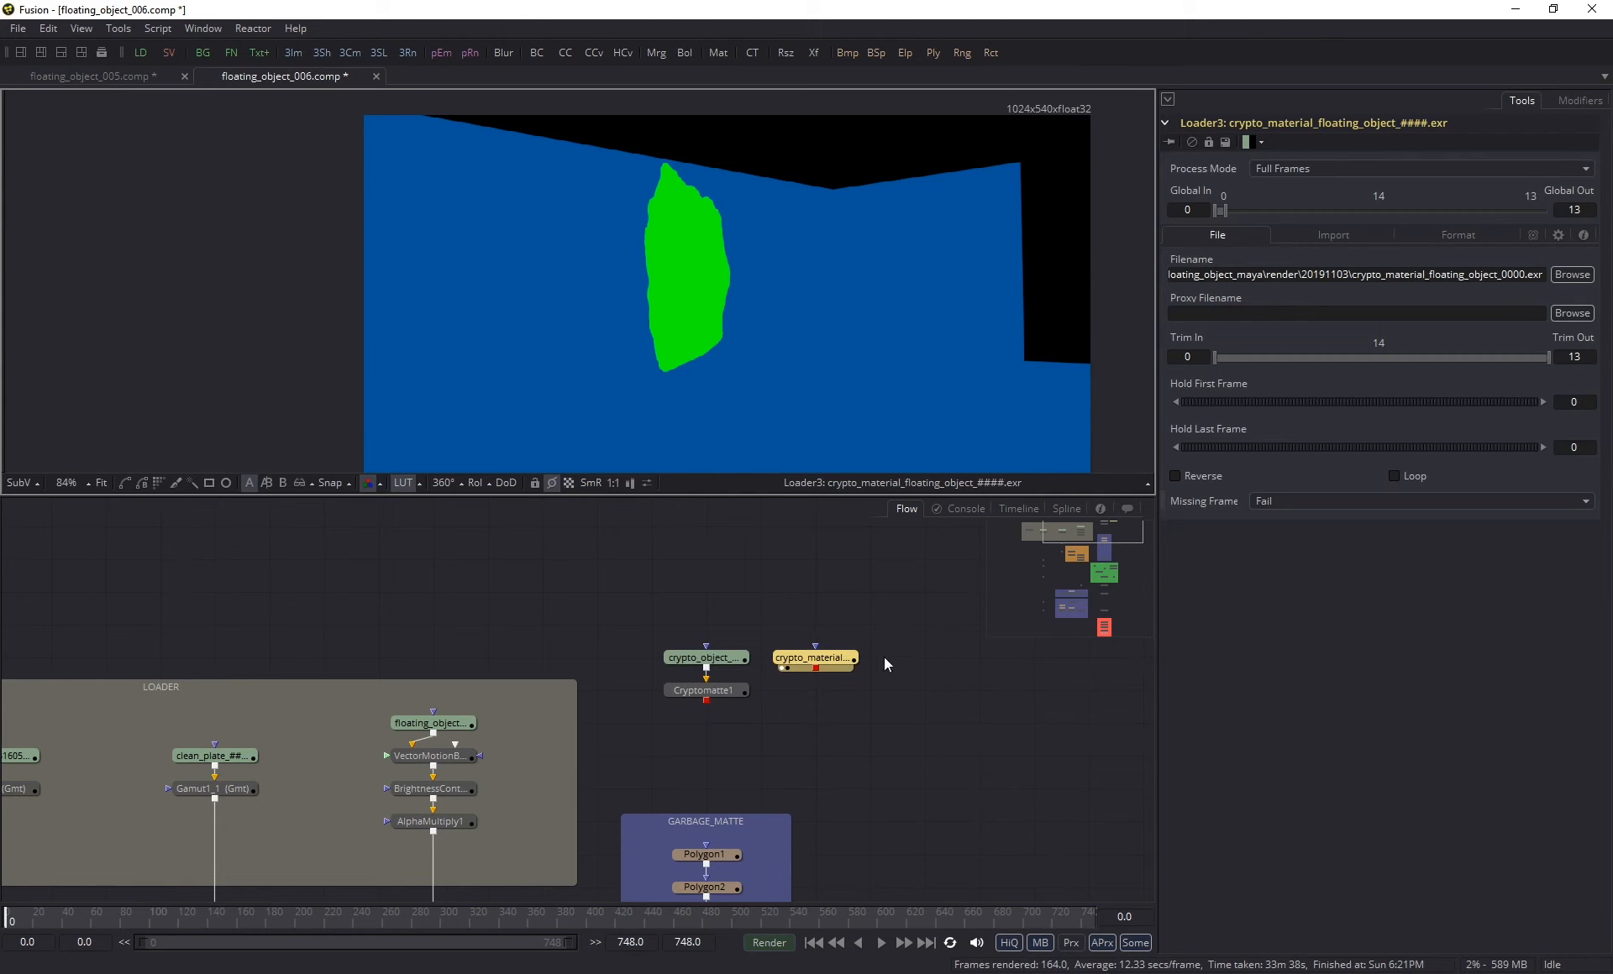